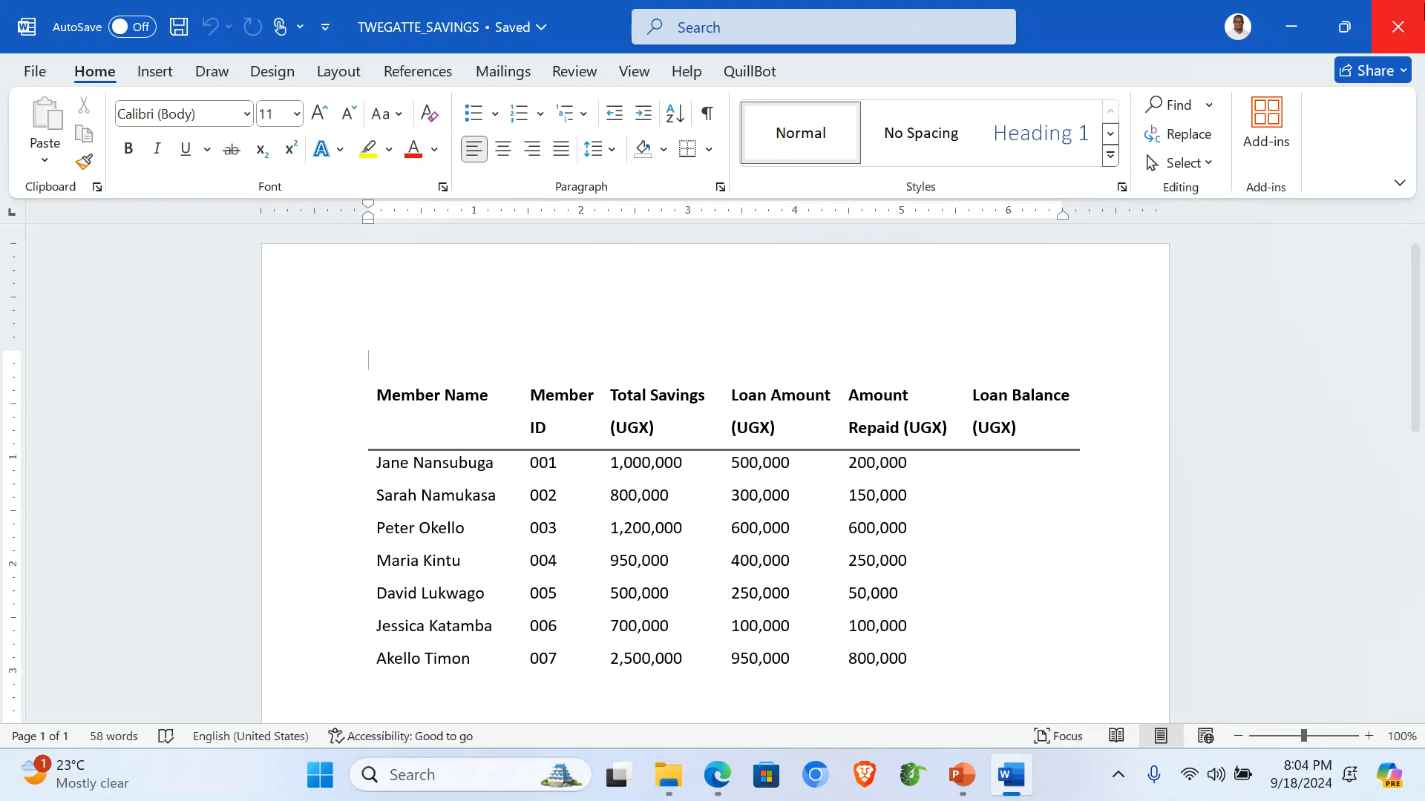
Close TWEGATTE_SAVINGS, review and close the LOAN_REMINDER letter, then open the Twegatte logo image.
click(1397, 27)
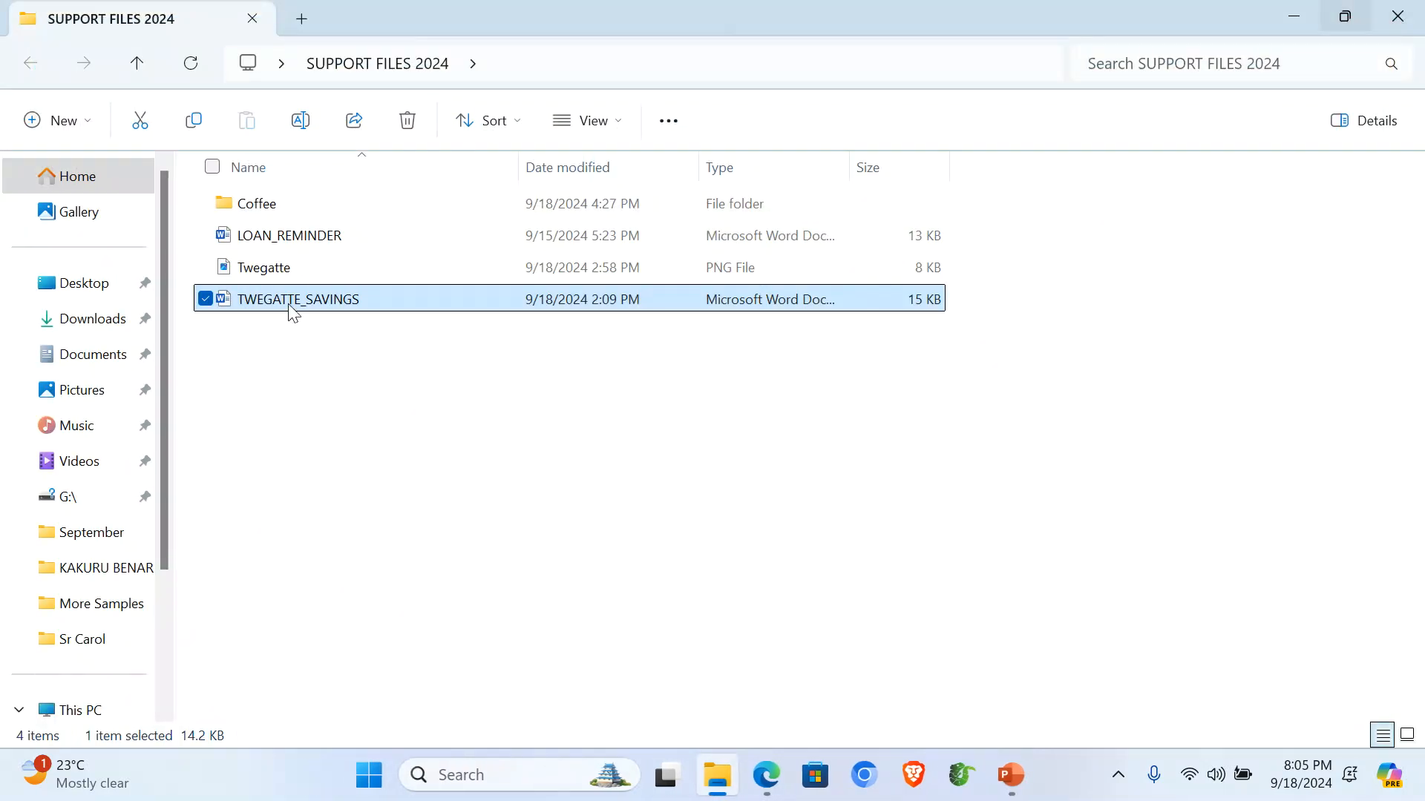
double_click(268, 239)
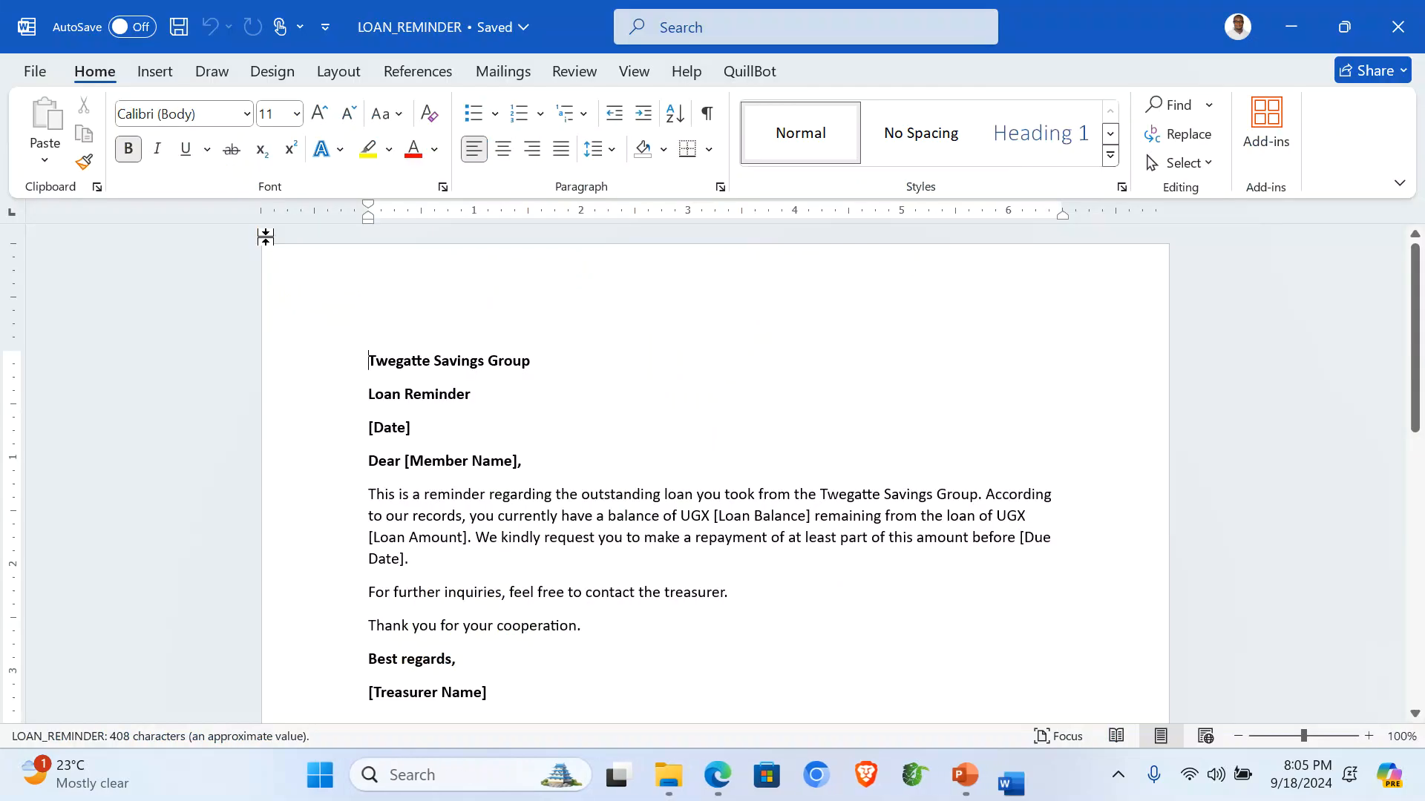
scroll(628, 423, down, 3)
scroll(629, 424, up, 3)
scroll(629, 424, up, 1)
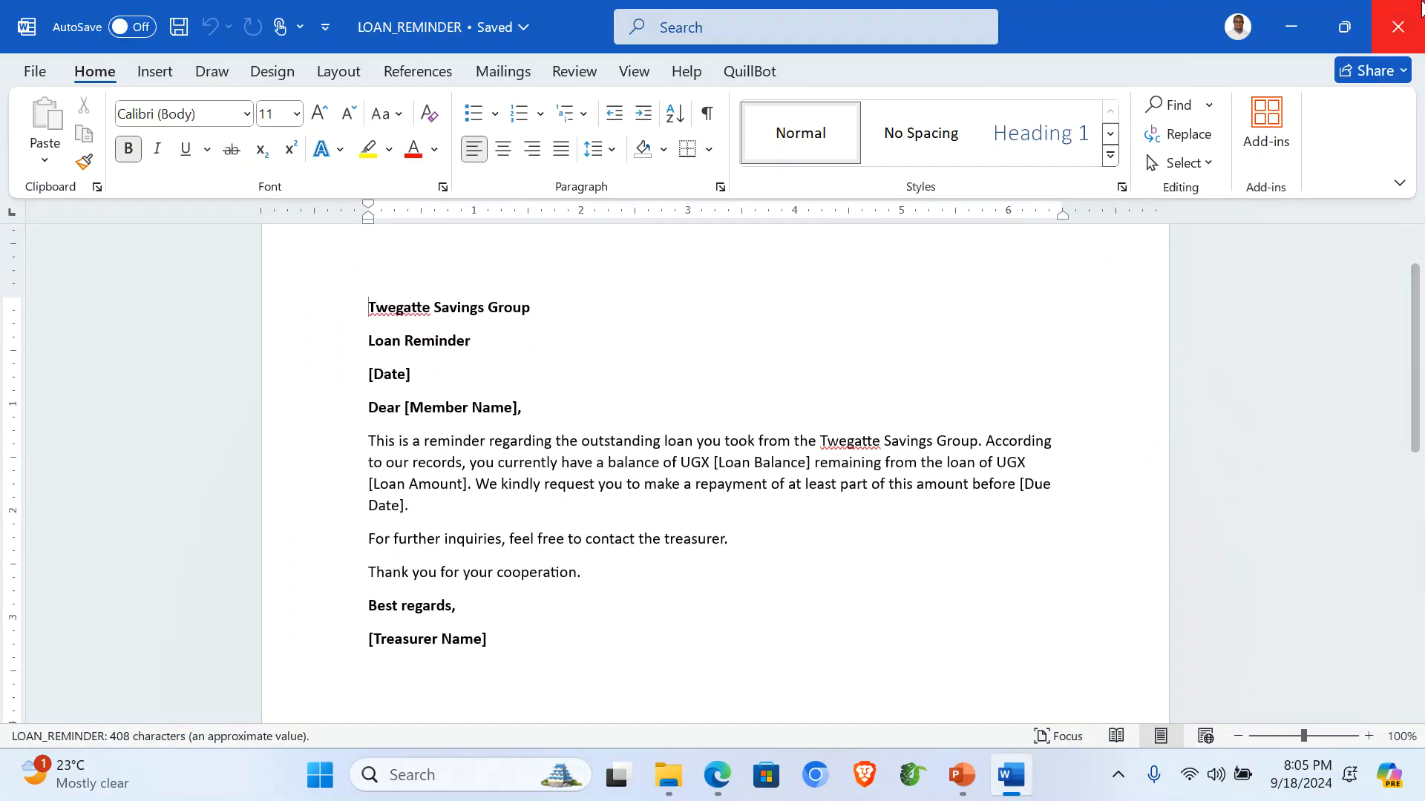
click(1397, 27)
double_click(267, 267)
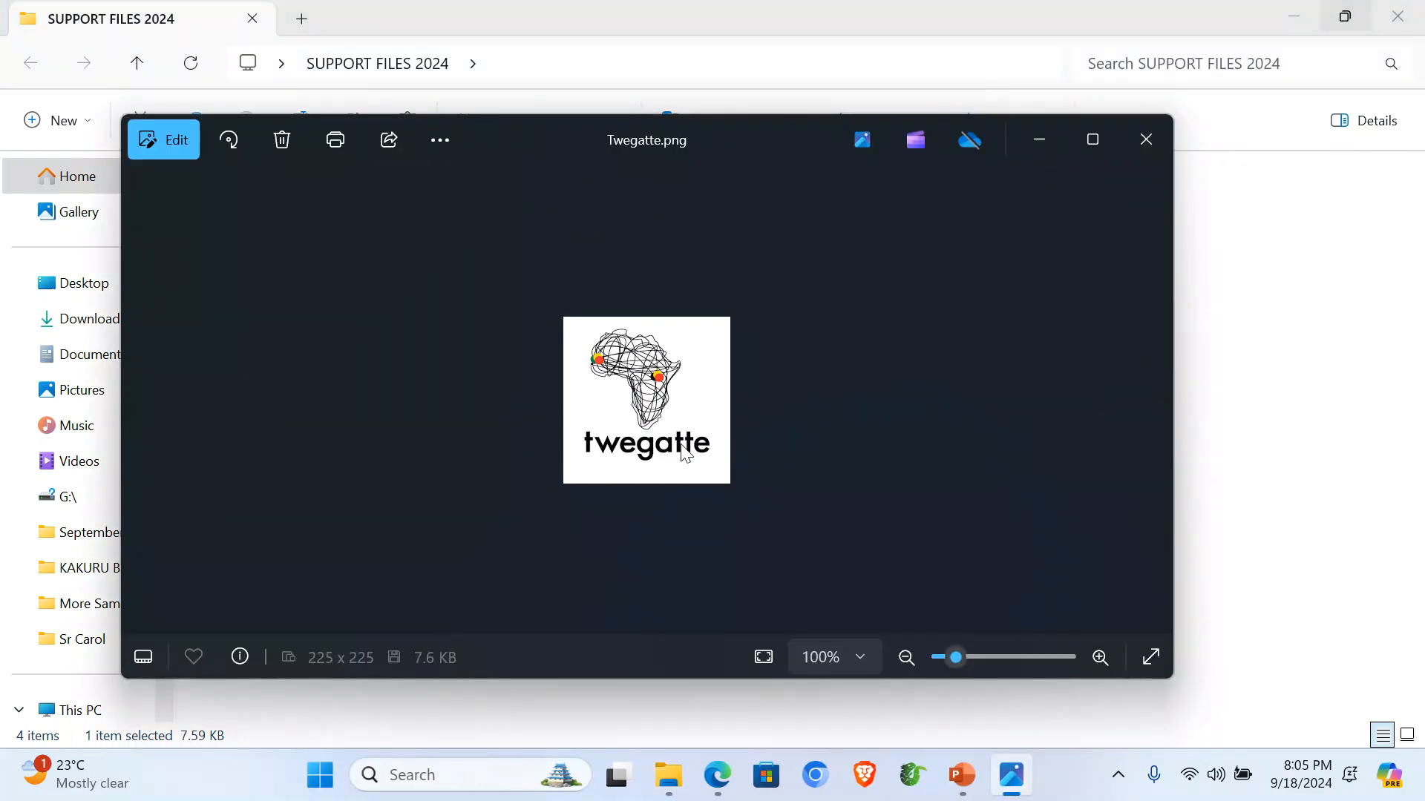
Close the logo preview and copy LOAN_REMINDER, Twegatte and TWEGATTE_SAVINGS together.
click(1164, 144)
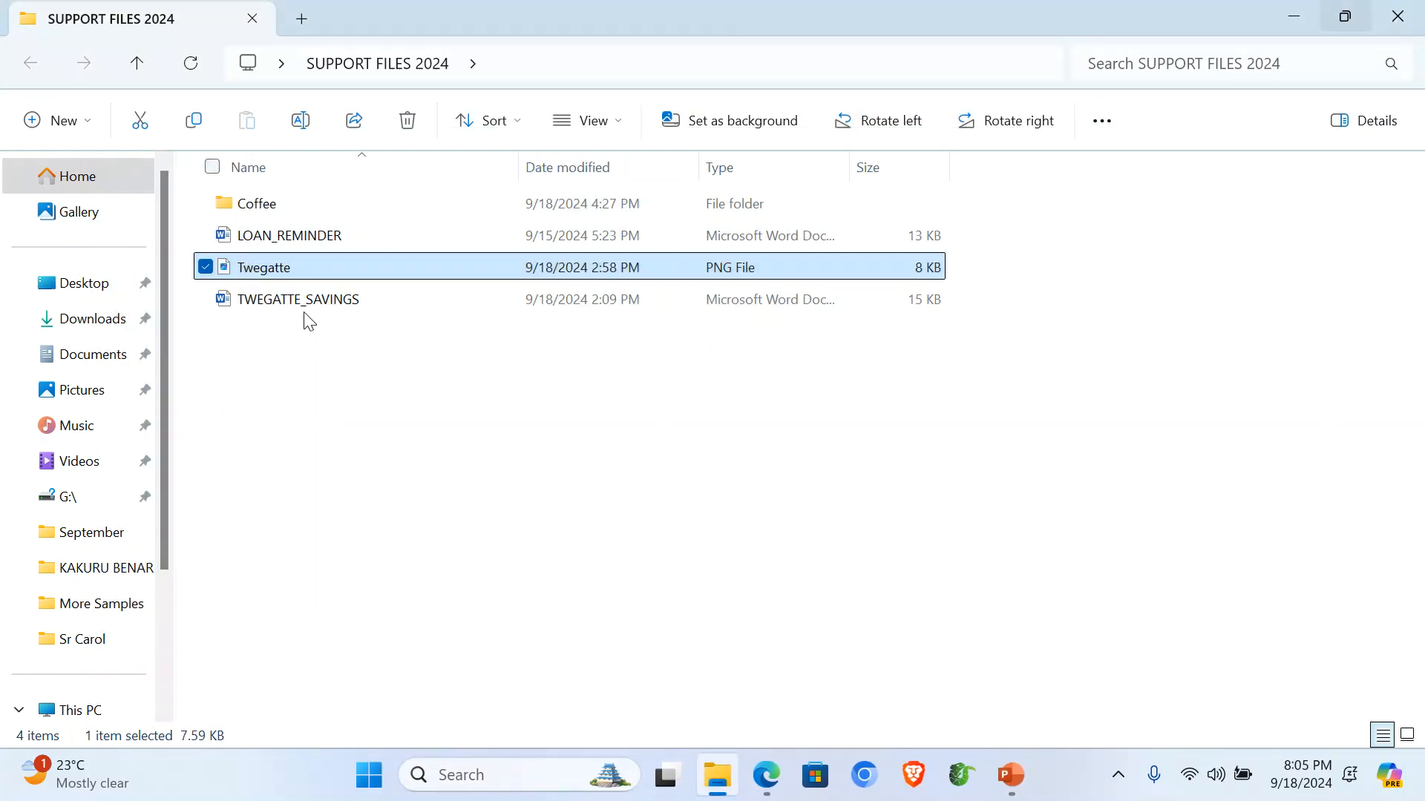
click(293, 341)
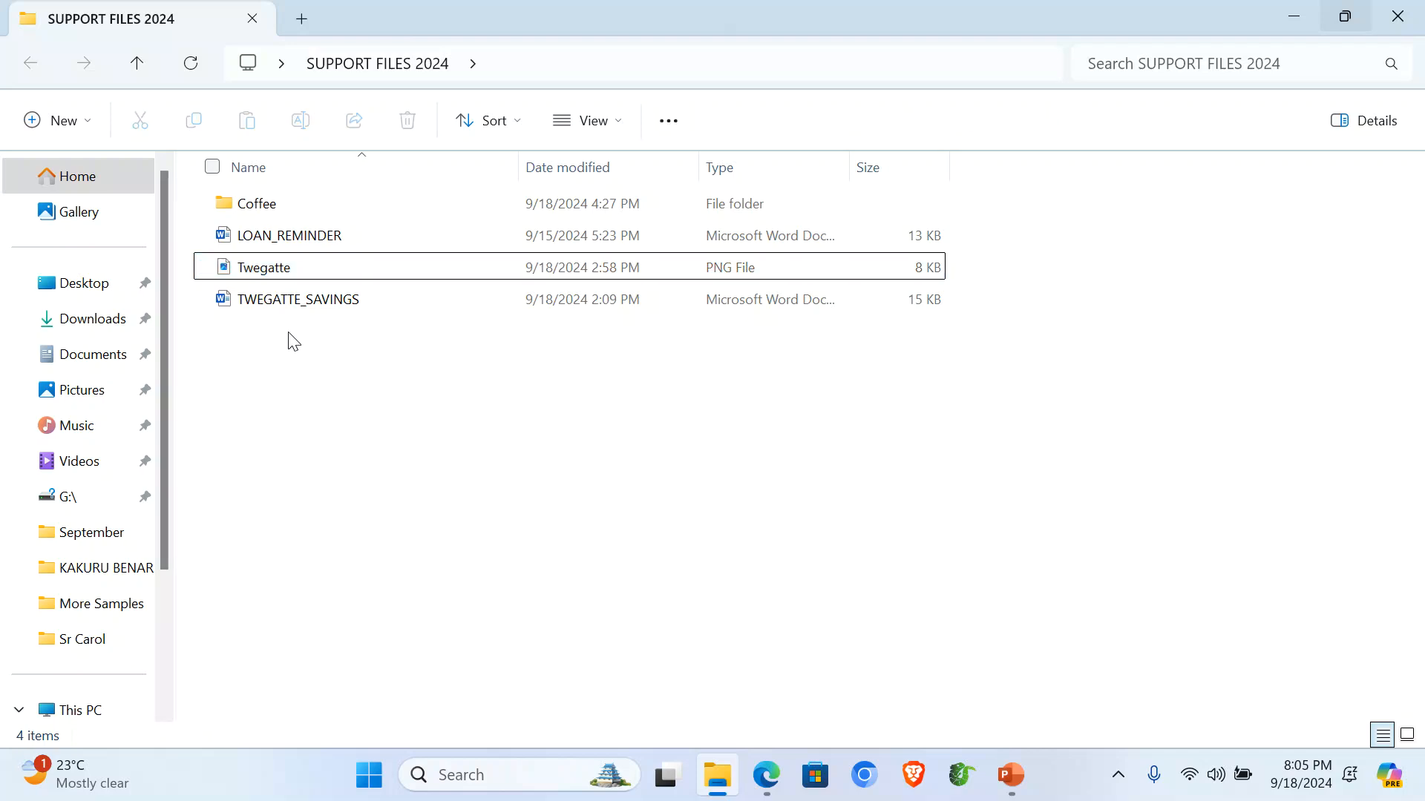
drag(248, 327, 253, 241)
right_click(253, 241)
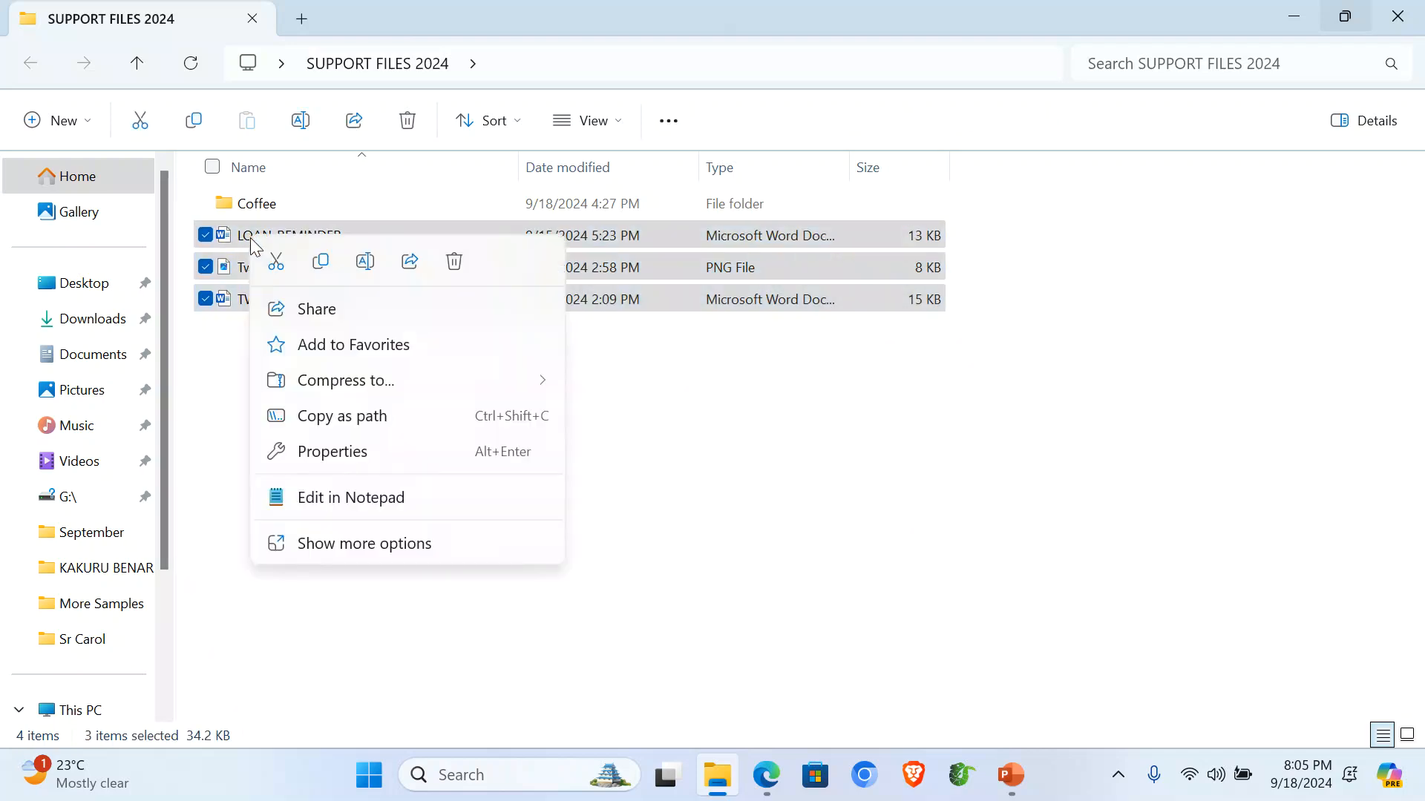
click(320, 259)
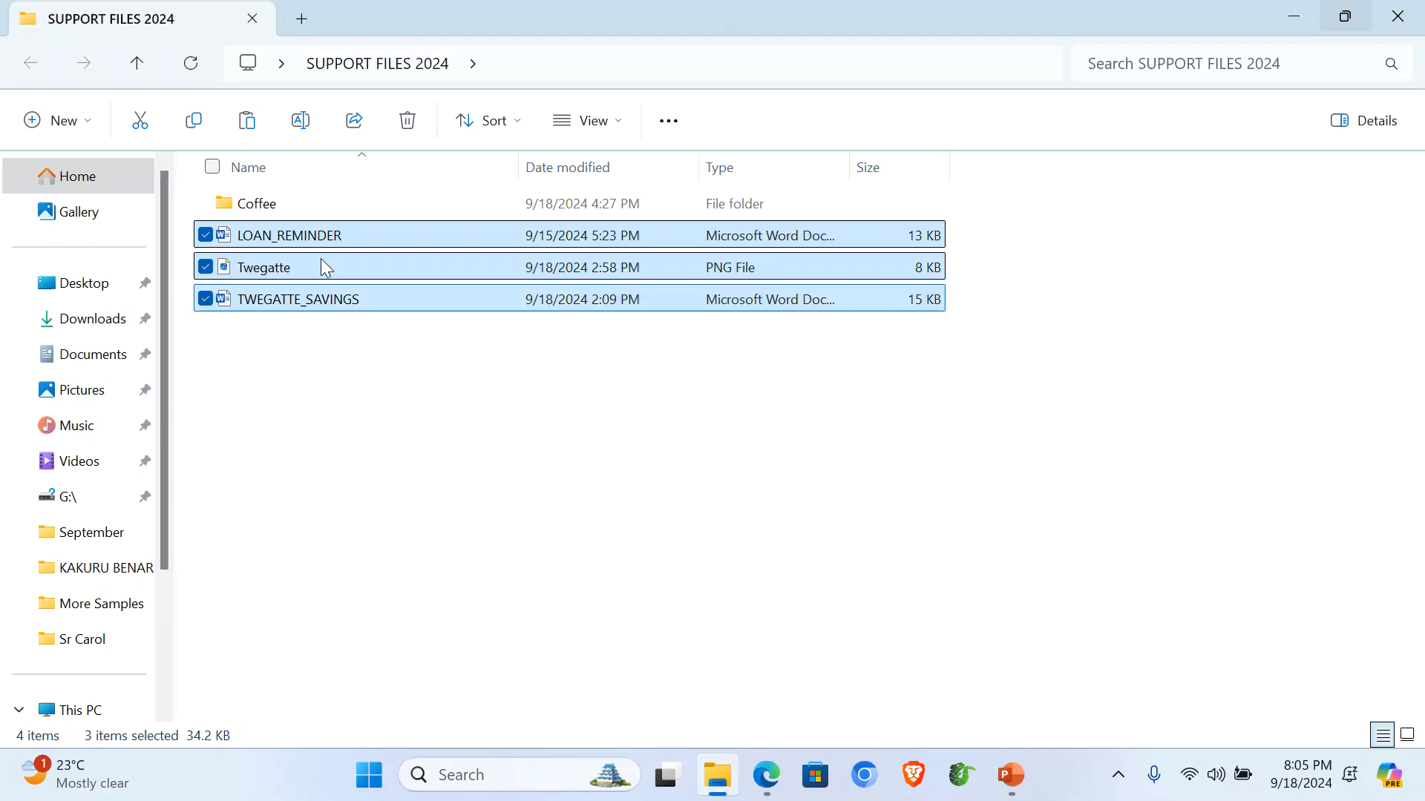
Create a desktop folder named with the candidate's name followed by 001 and open it.
click(1404, 19)
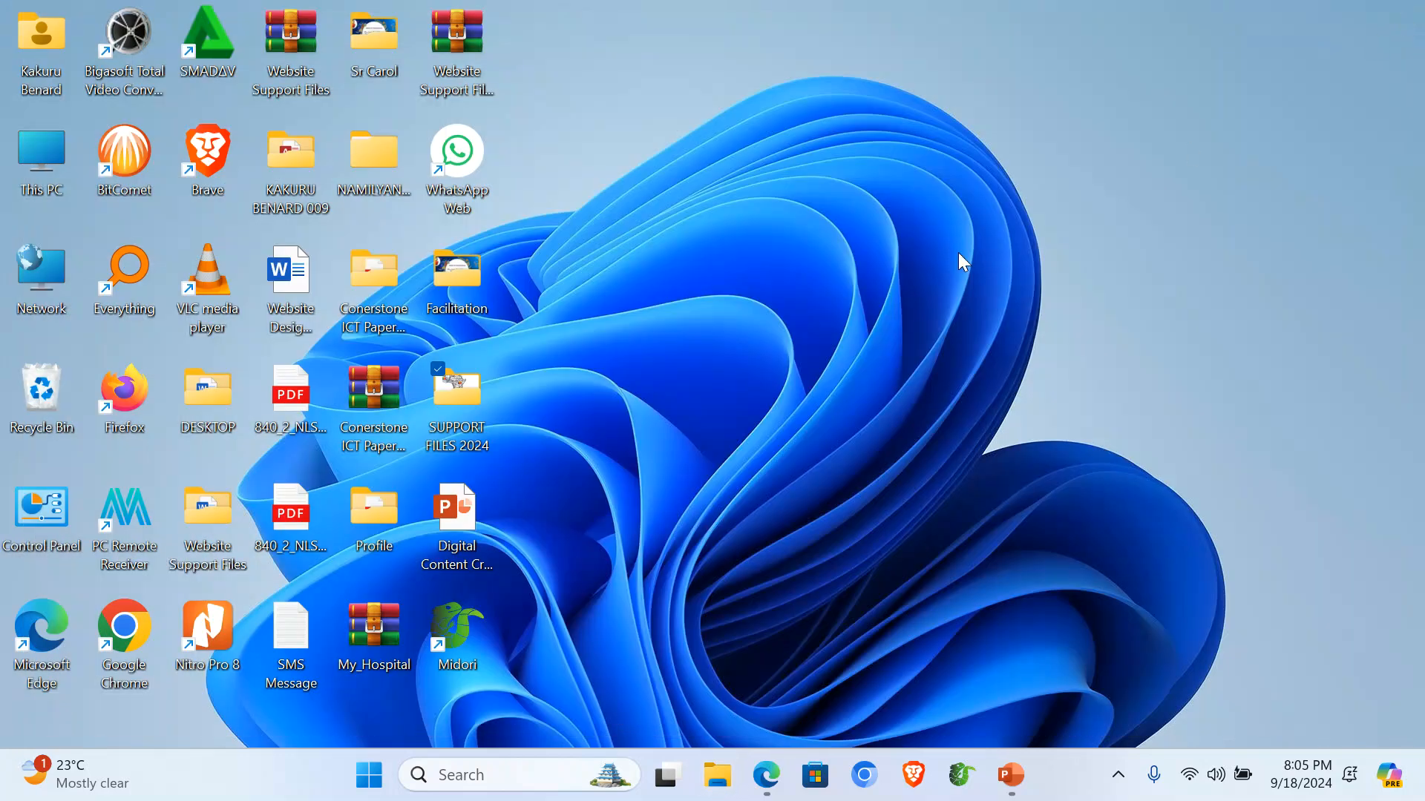
right_click(751, 264)
mouse_move(941, 478)
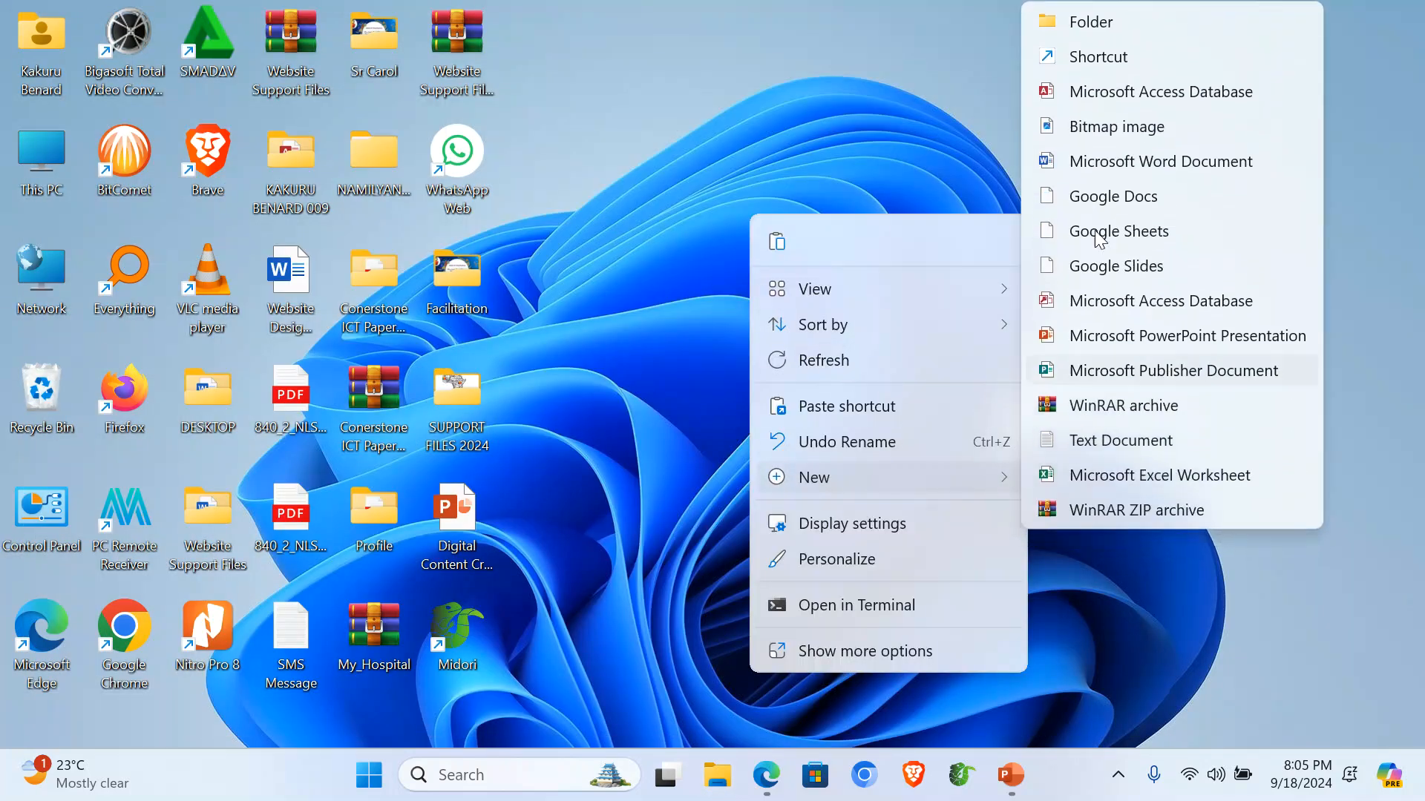
click(1115, 24)
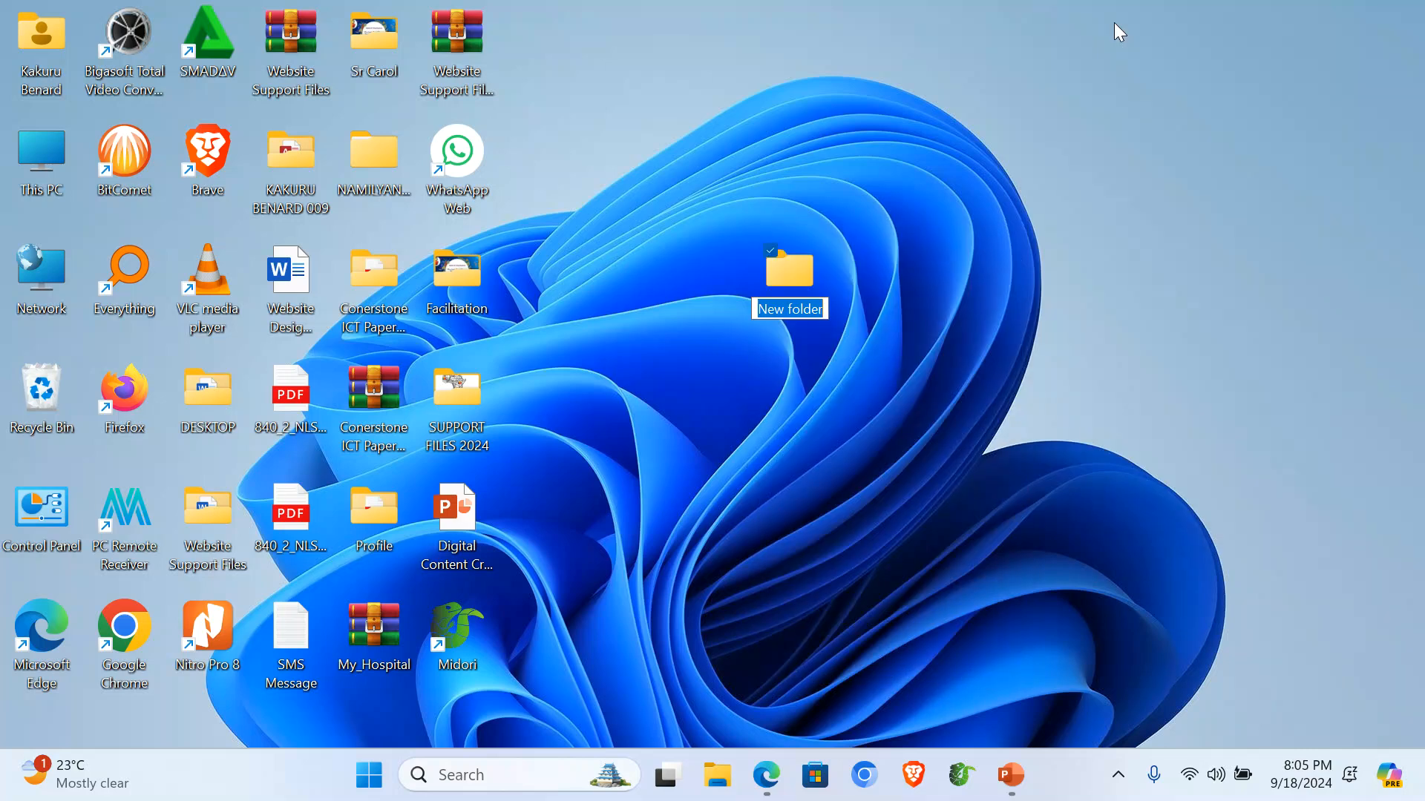
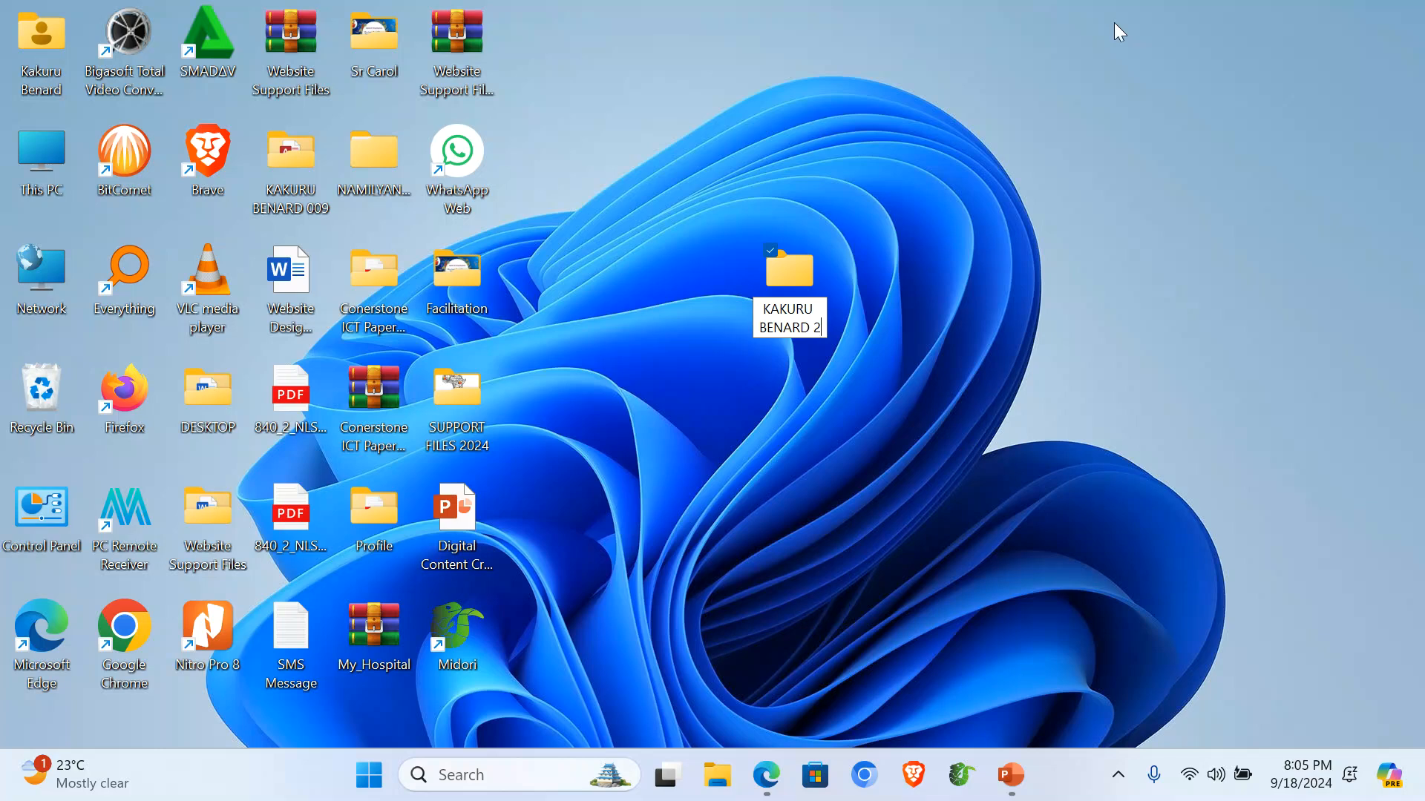
text(001)
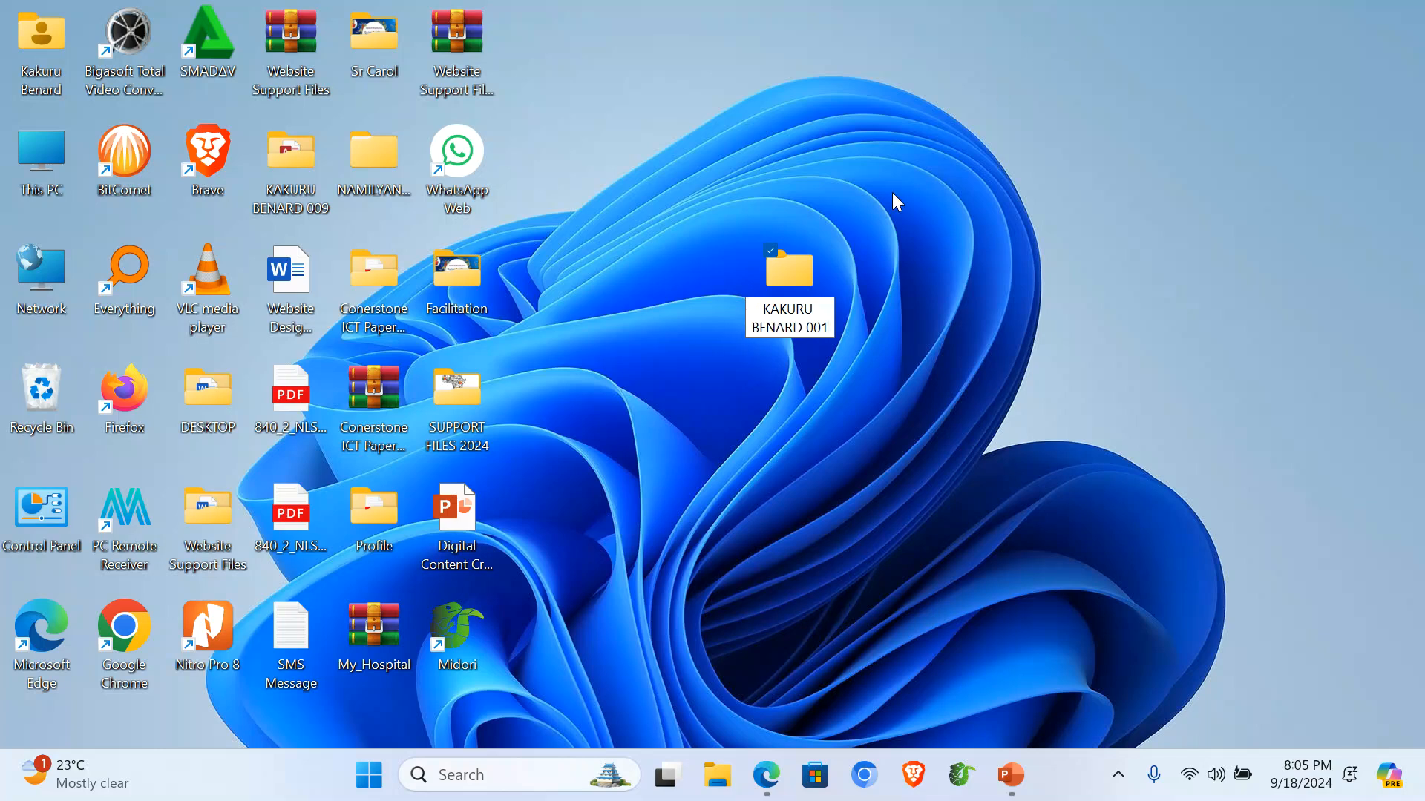
double_click(807, 279)
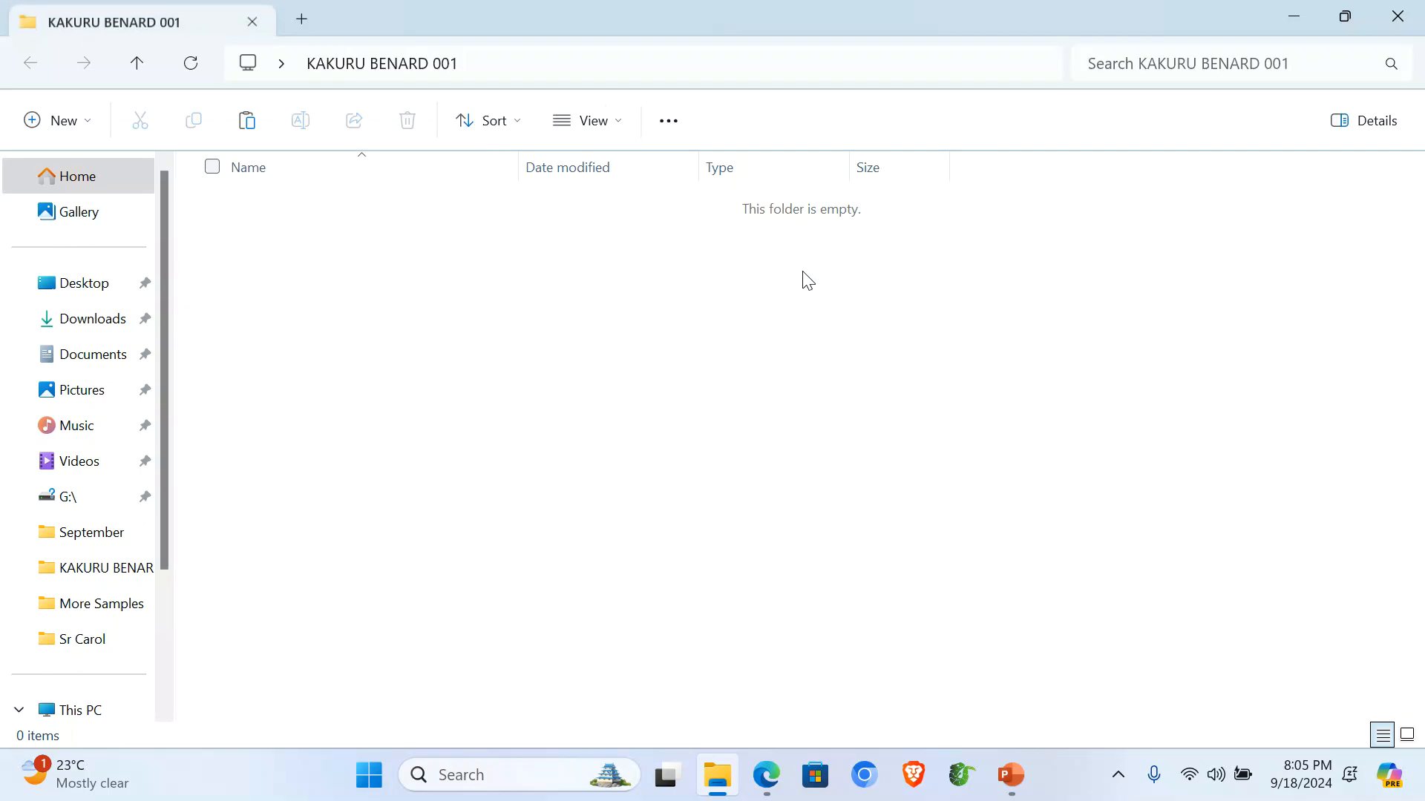
Create a folder named ITEM 1 inside the candidate folder and open it.
right_click(356, 337)
right_click(294, 283)
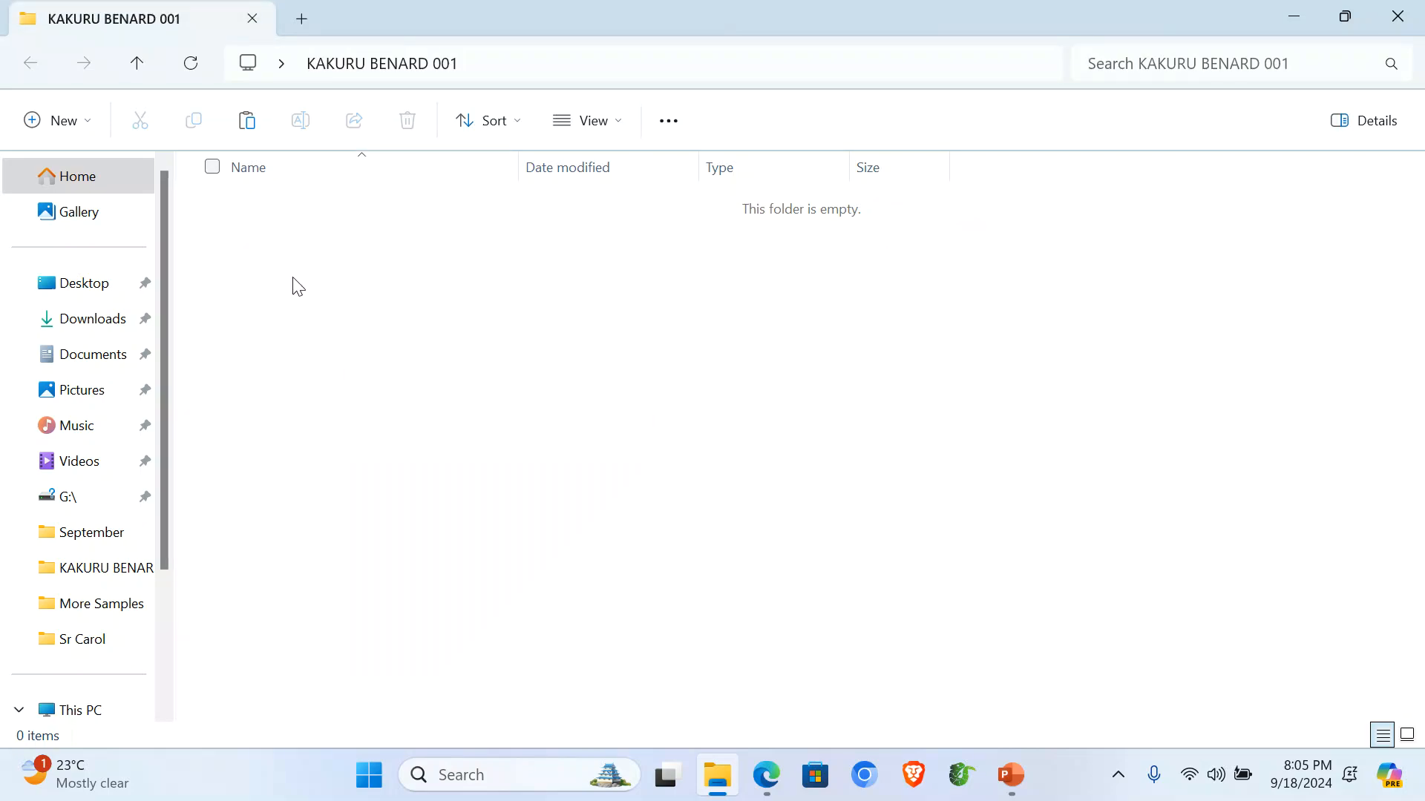
mouse_move(570, 512)
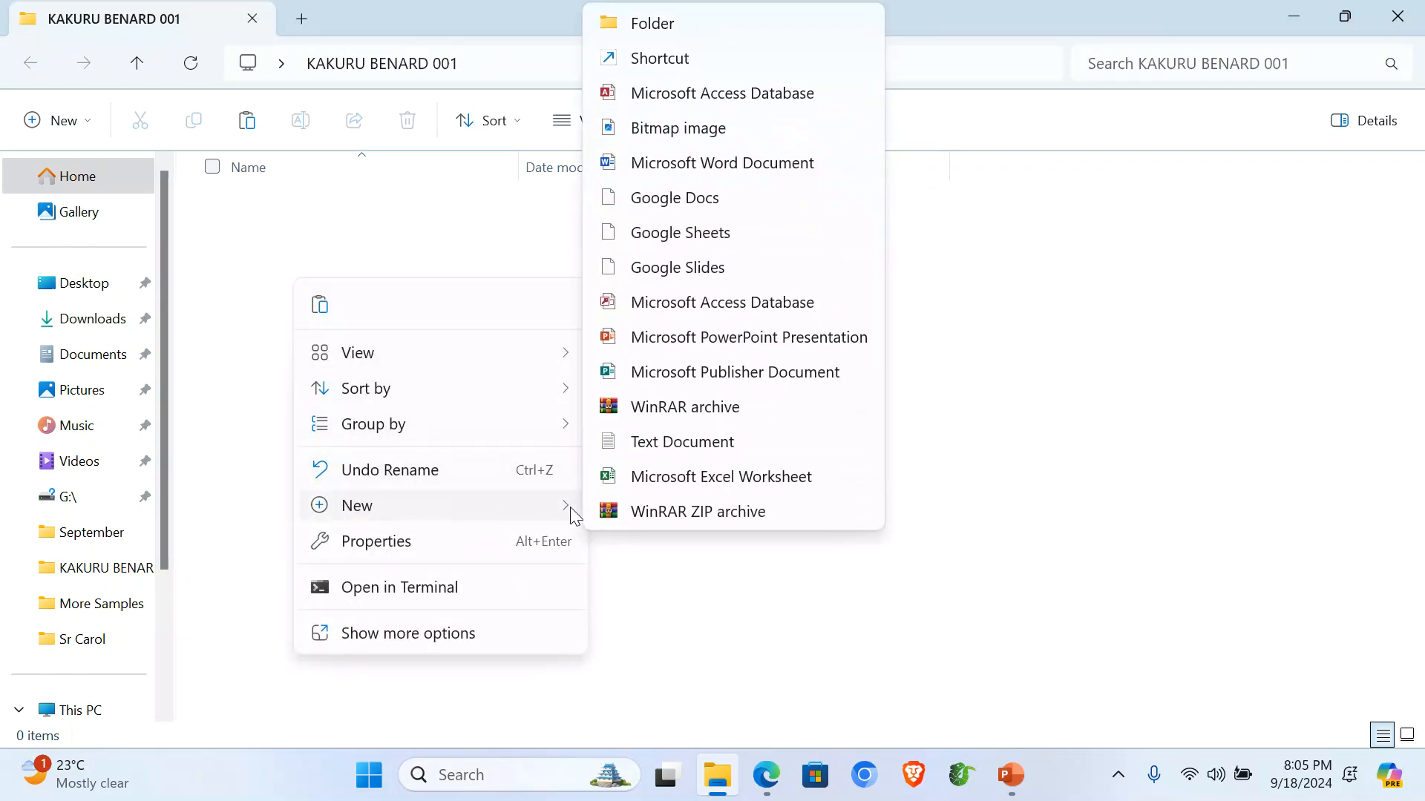
click(661, 28)
text(IT)
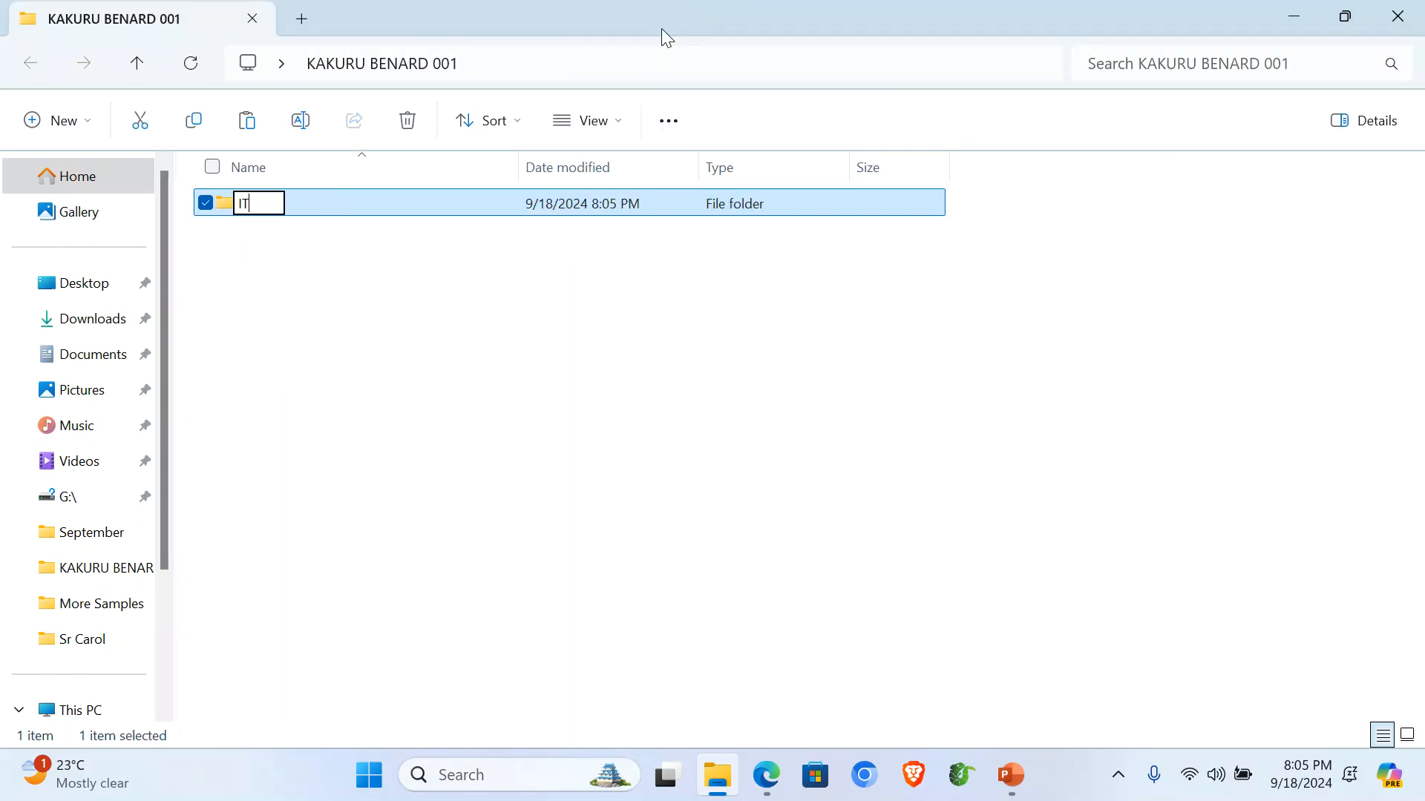
text(EM 1)
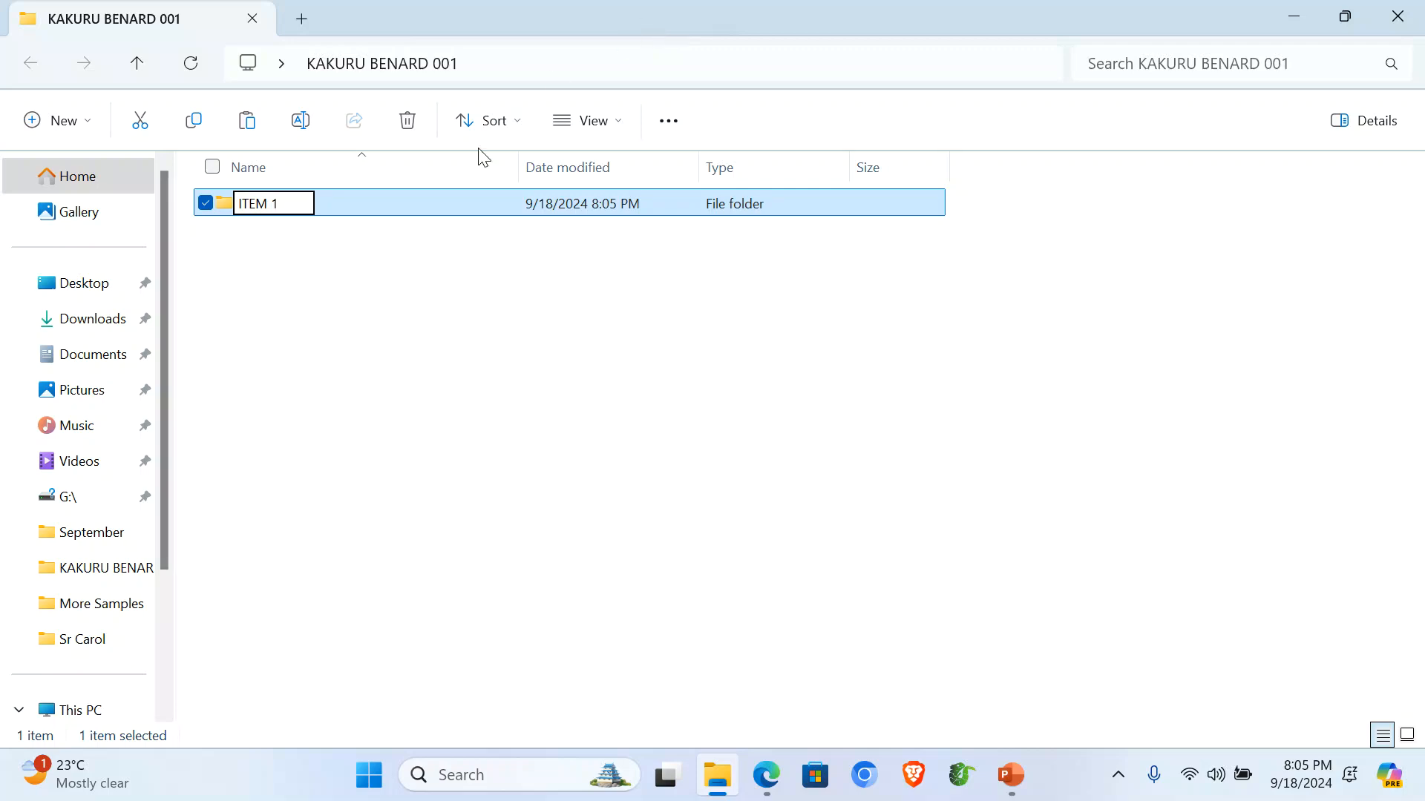
key(Return)
key(Return)
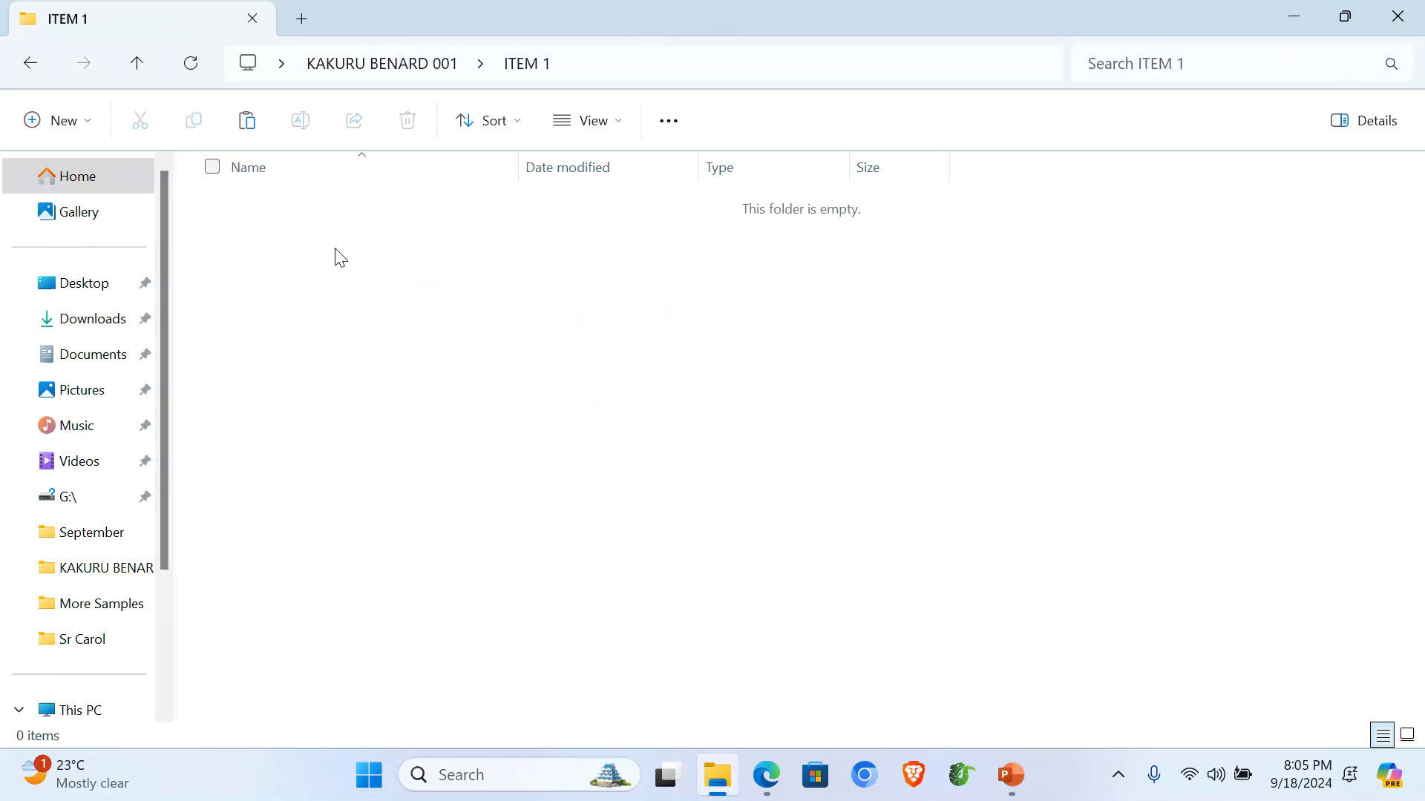
Paste the three support files into ITEM 1, then bring up the 840-2.pdf task paper.
key(ctrl+v)
click(342, 316)
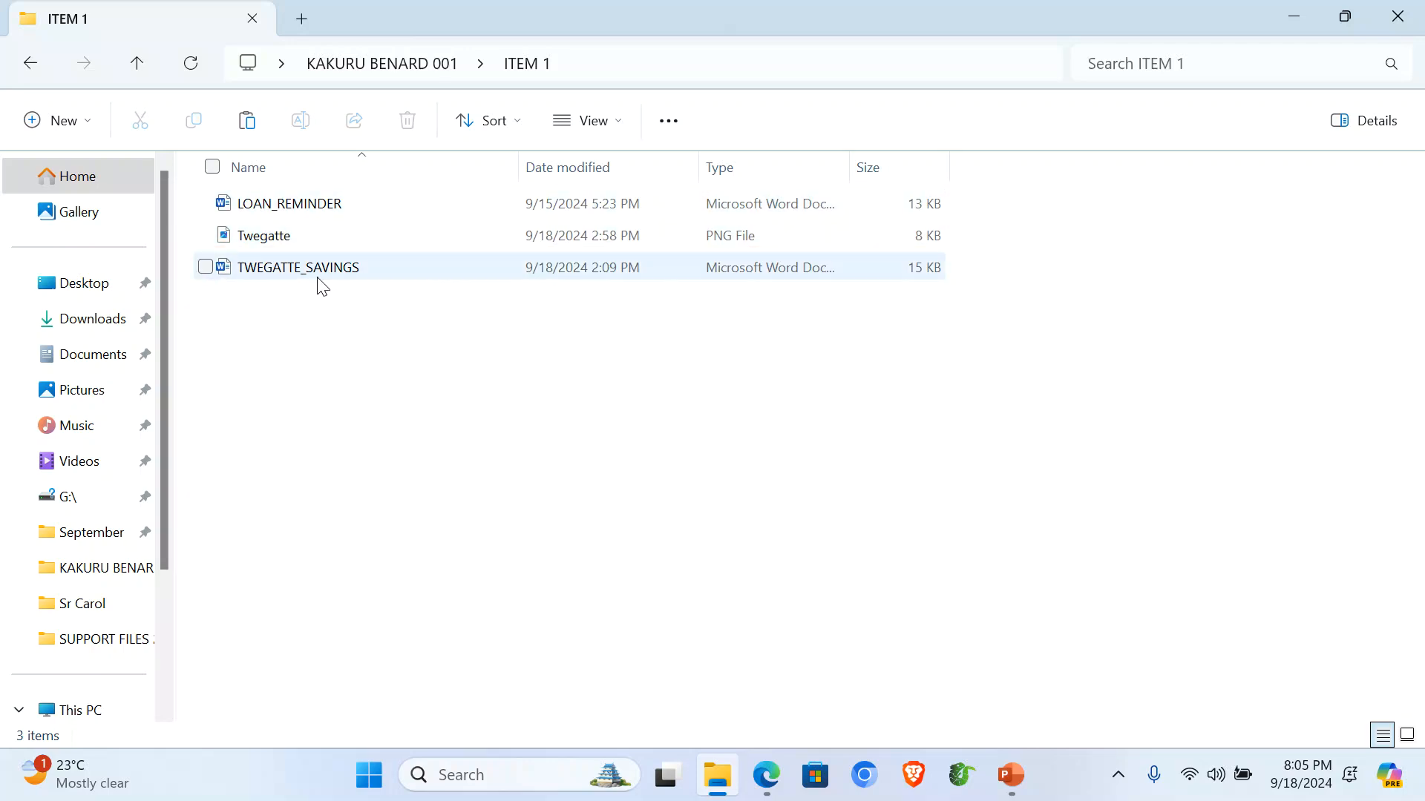
drag(259, 394, 257, 216)
click(322, 378)
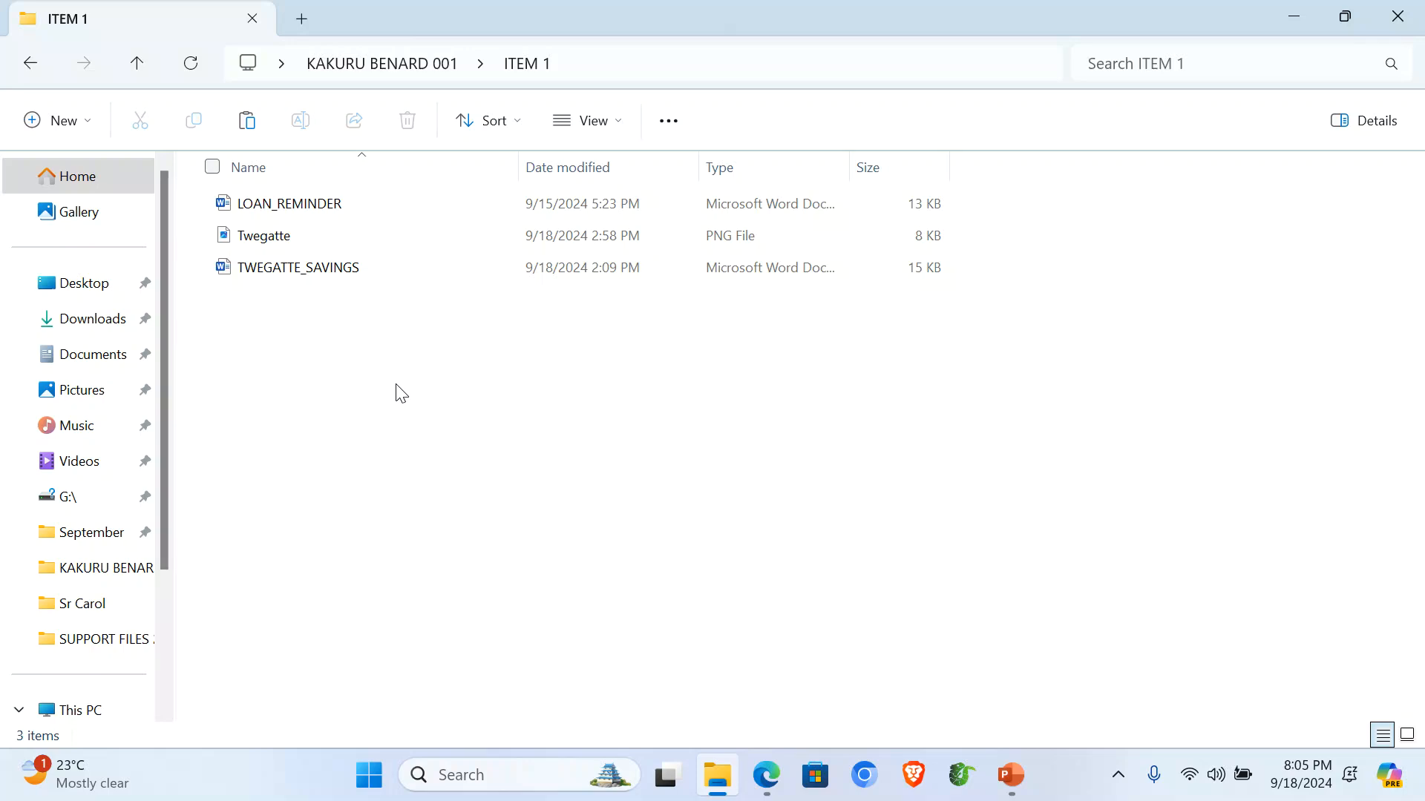
click(767, 776)
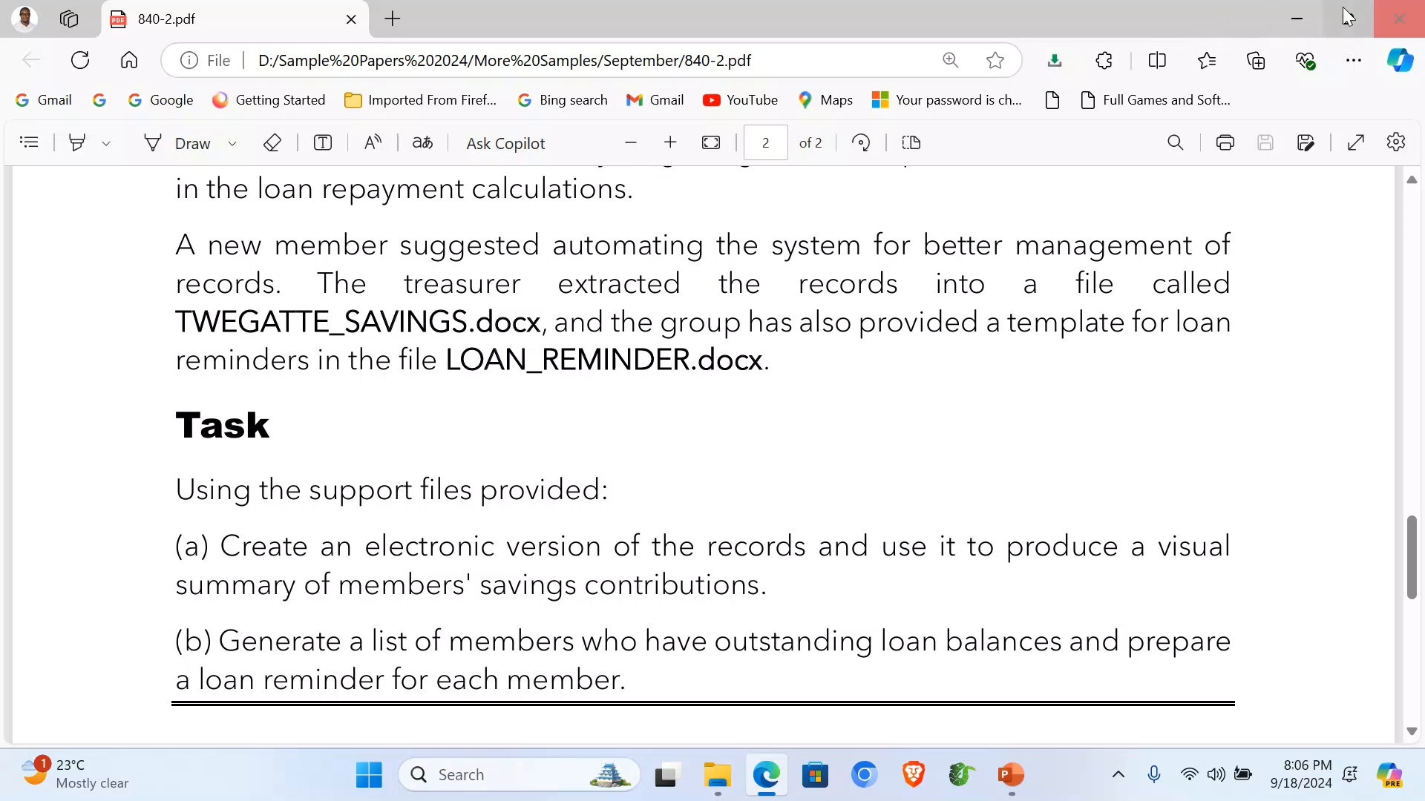
click(1302, 20)
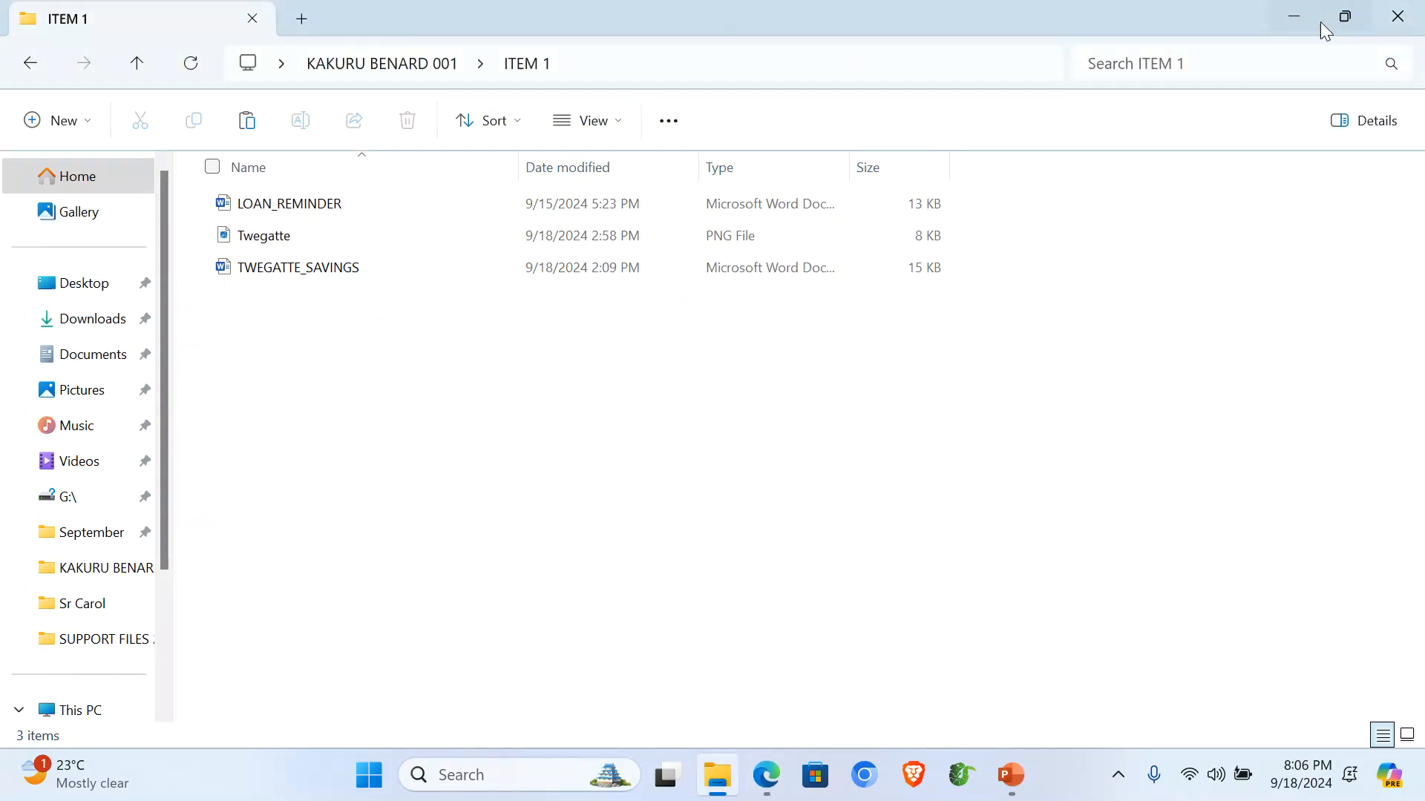
Open TWEGATTE_SAVINGS, apply All Borders to the member table, and centre the line above it.
double_click(281, 269)
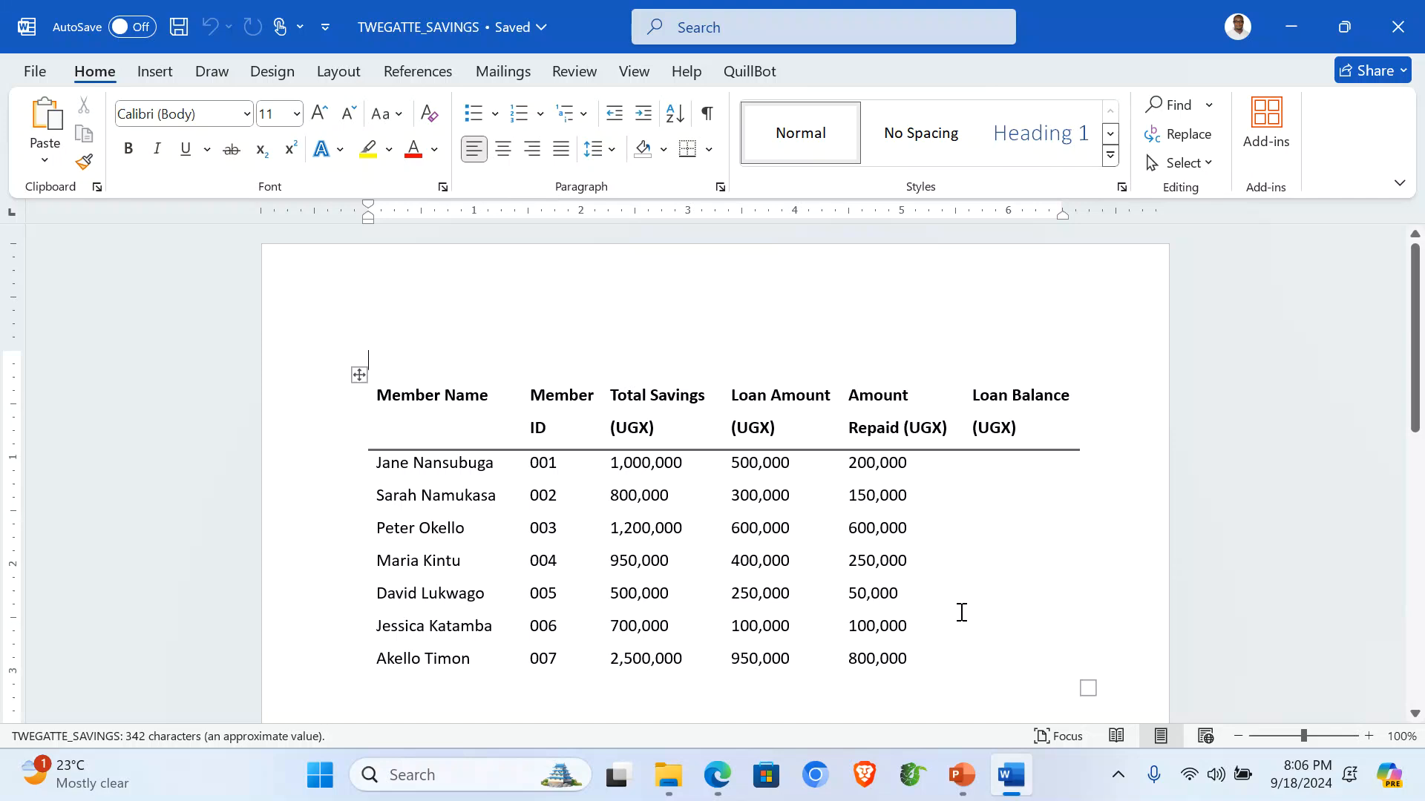
click(359, 374)
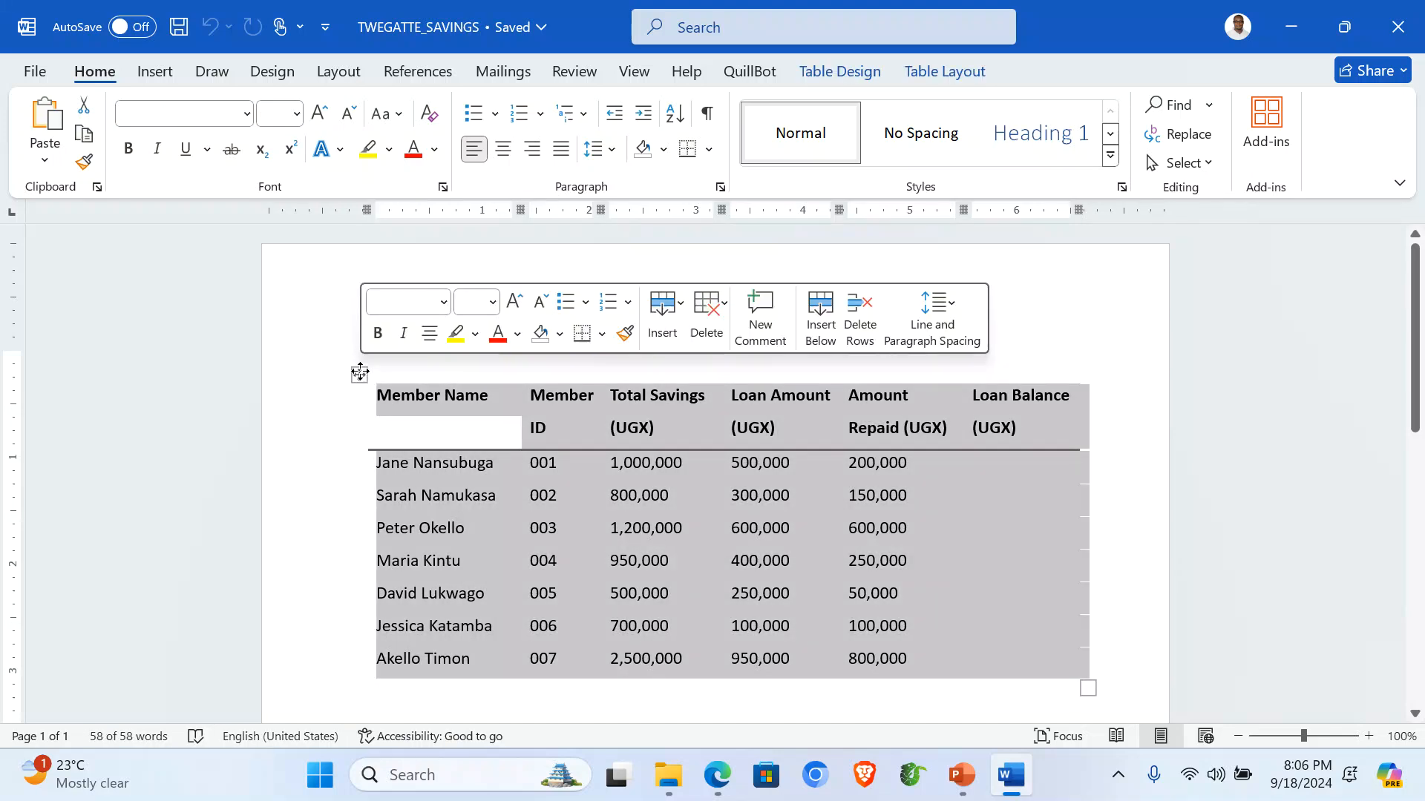
click(709, 151)
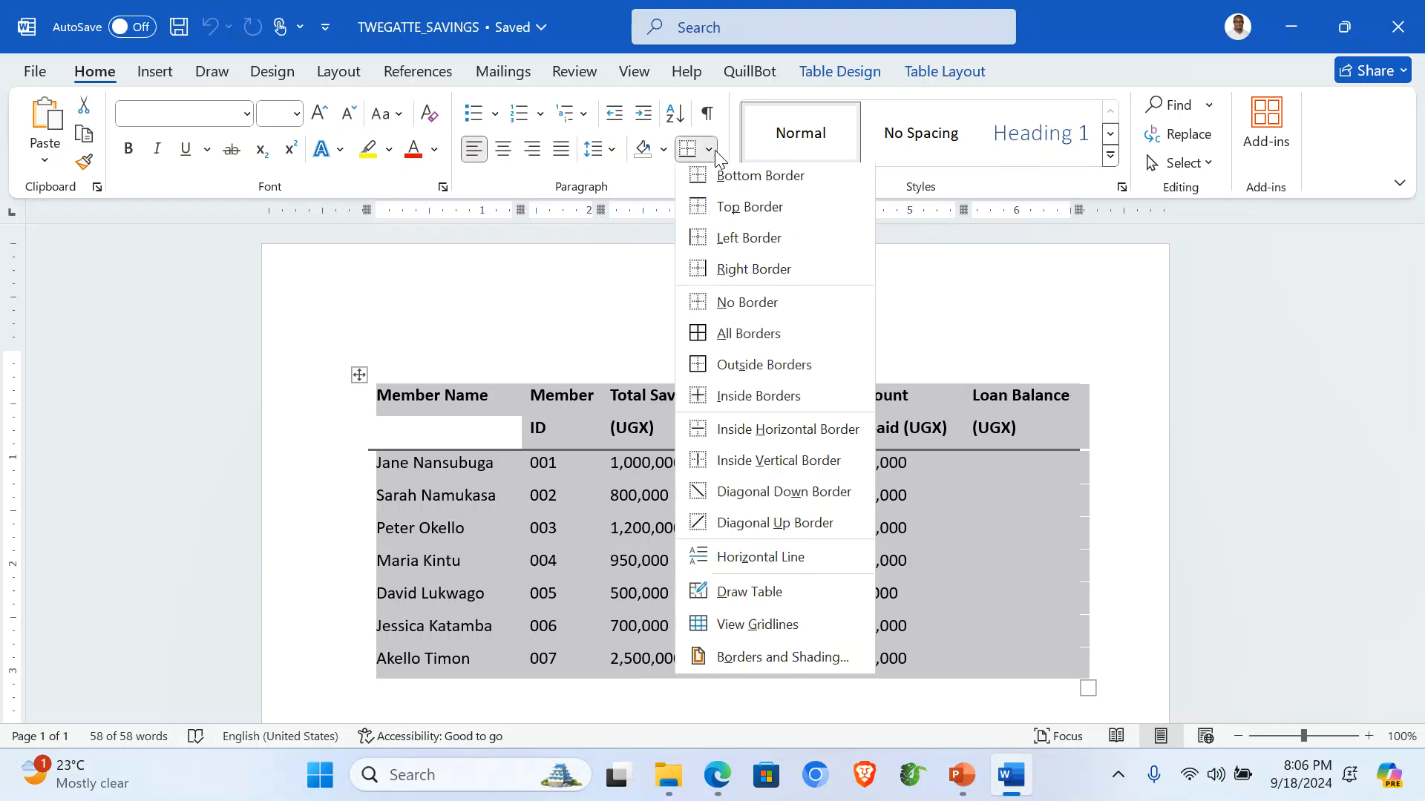
click(725, 338)
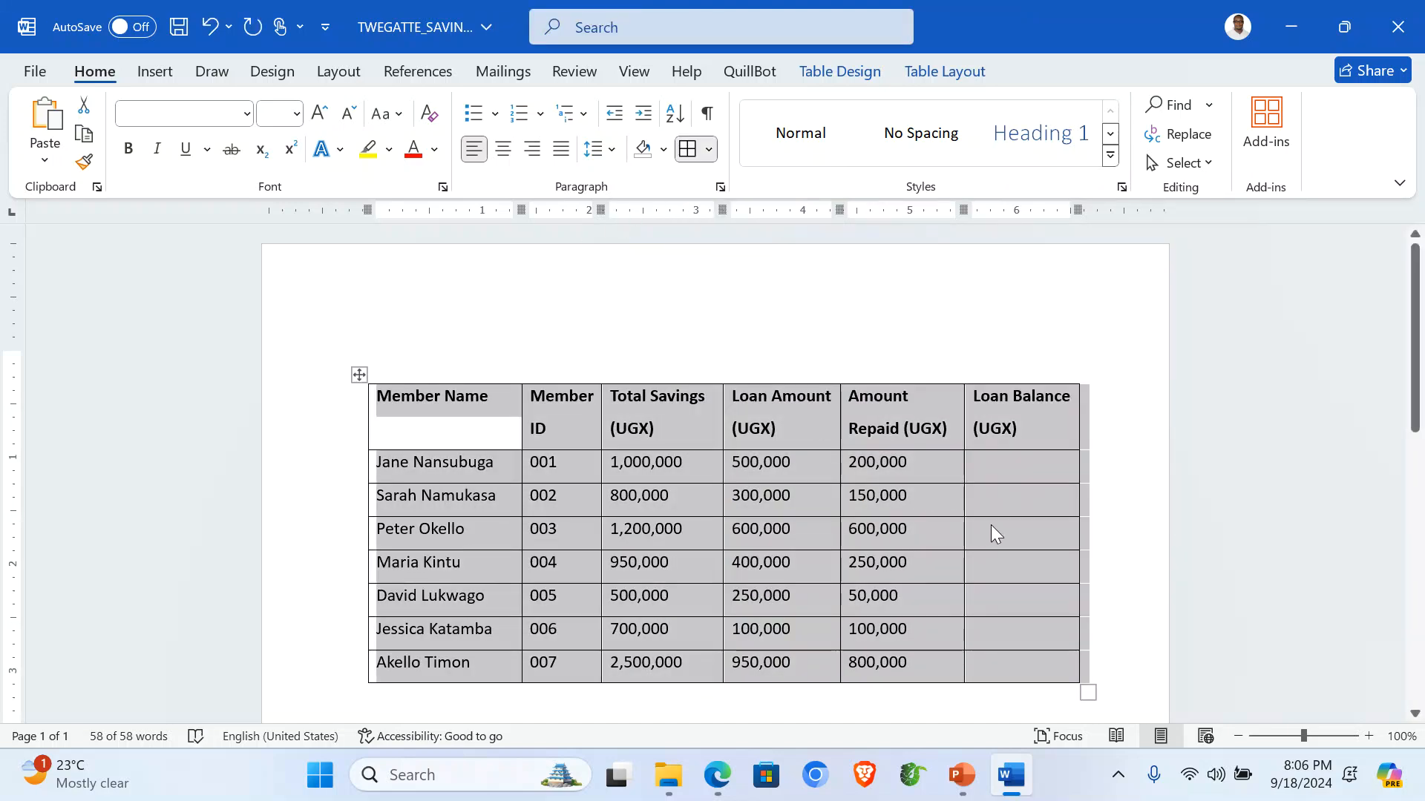
click(725, 357)
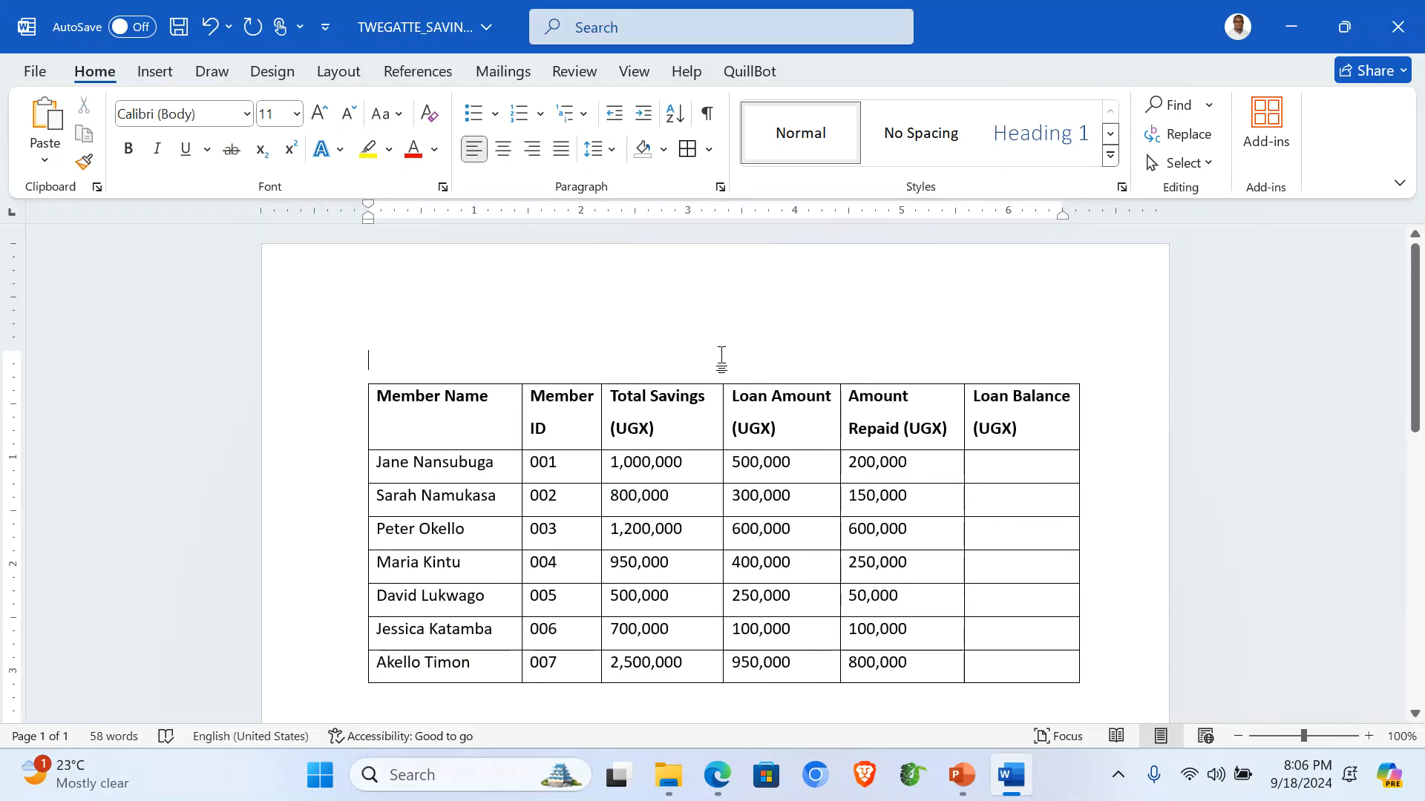
key(ctrl+e)
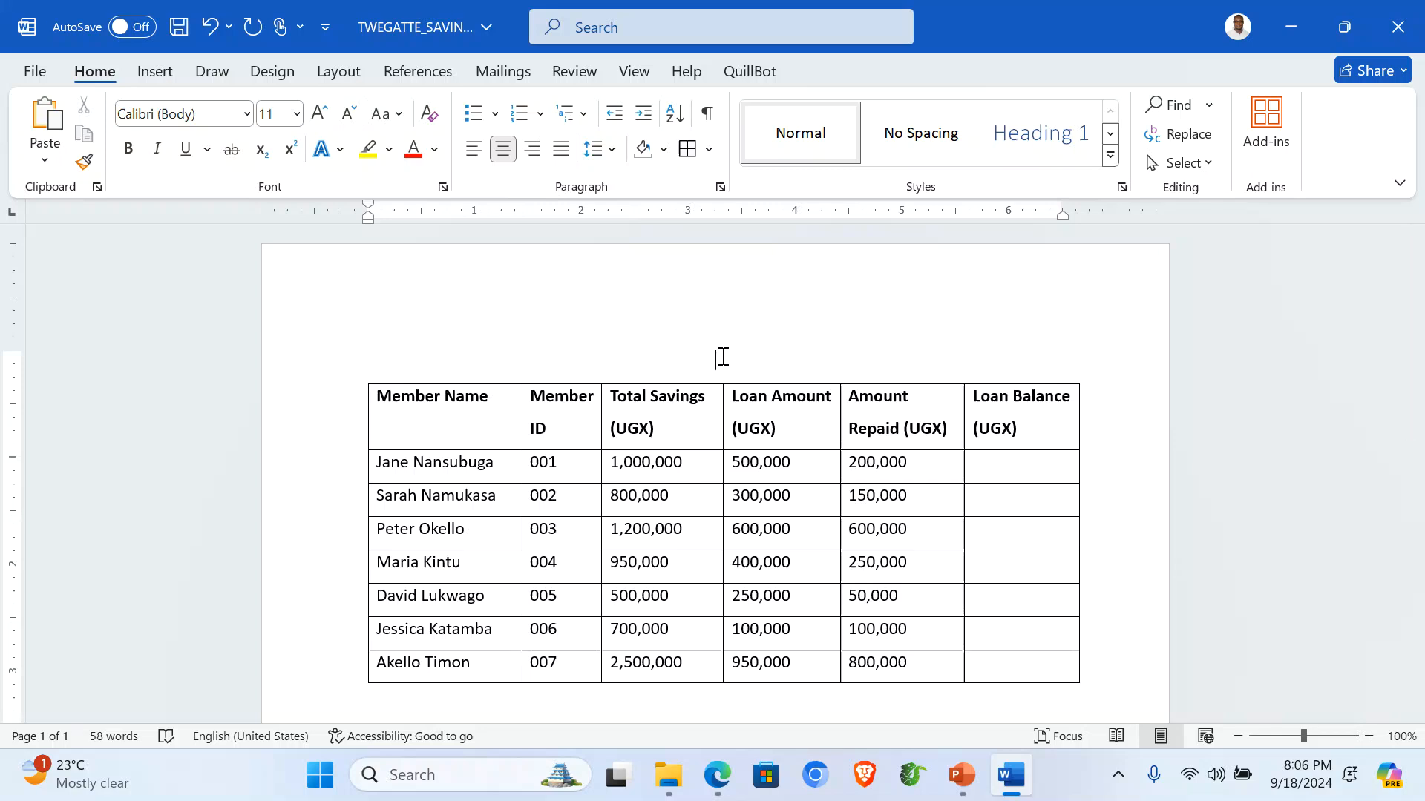
Type the title 'TWEGATTE SAVING GROUP MEMBERS' above the table.
text(TW)
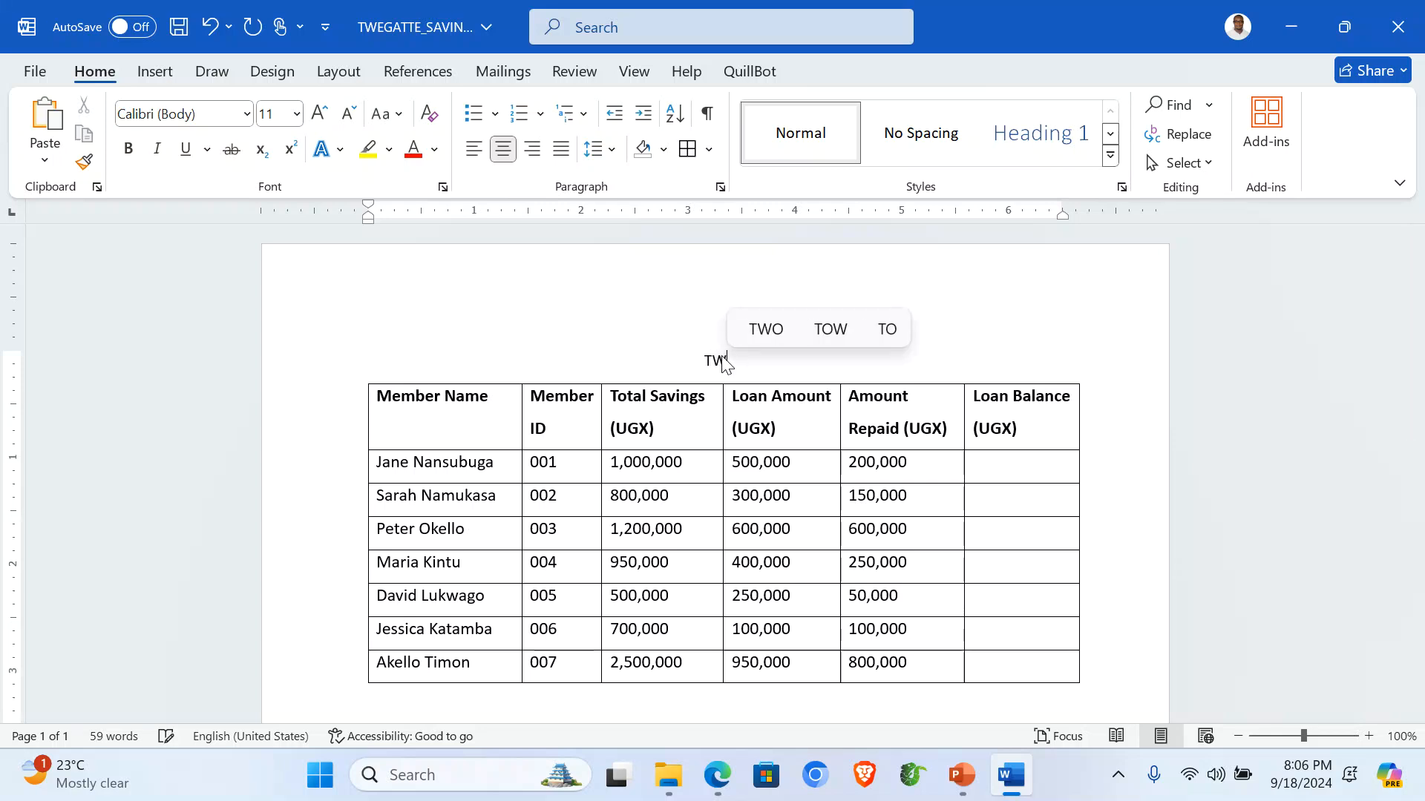
text(EGATTE)
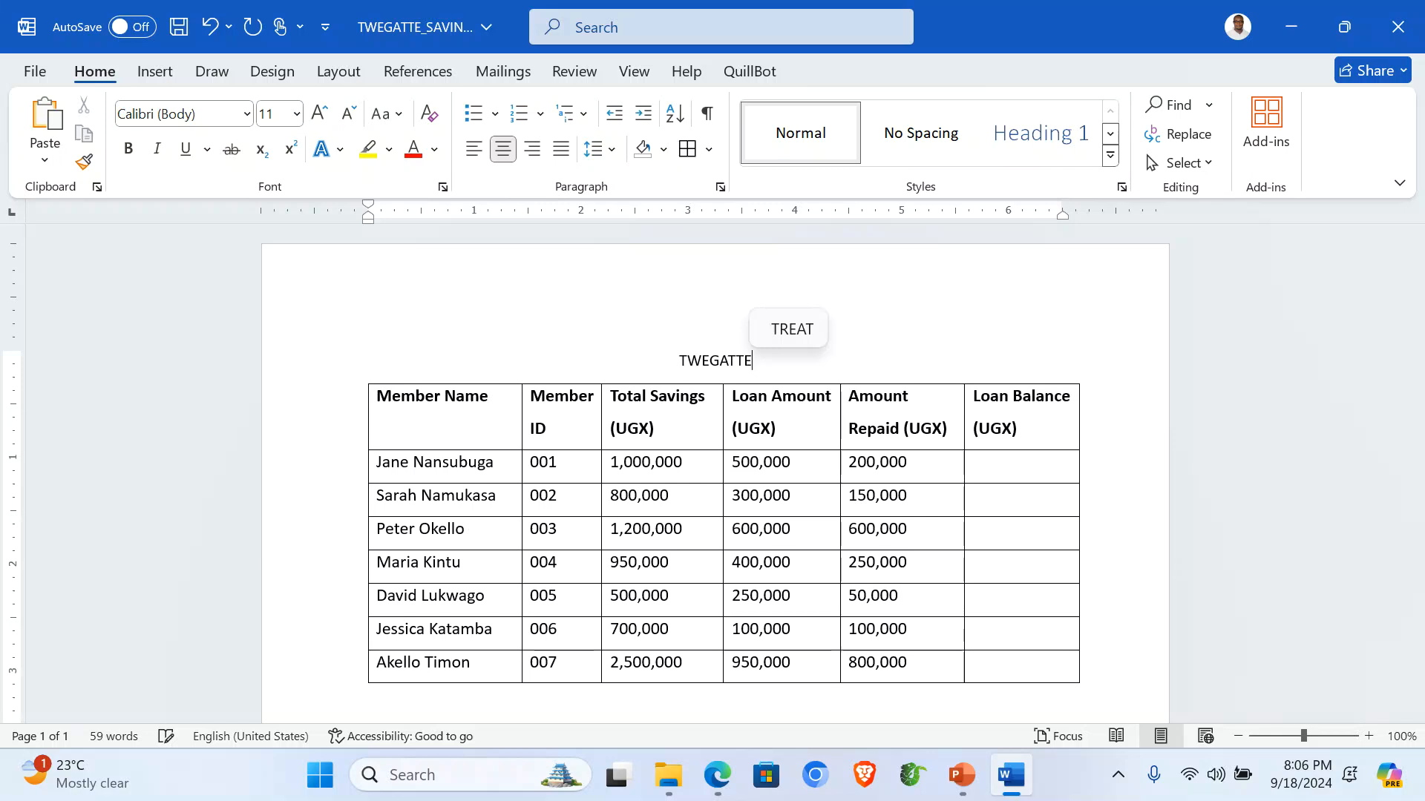
text( SAV)
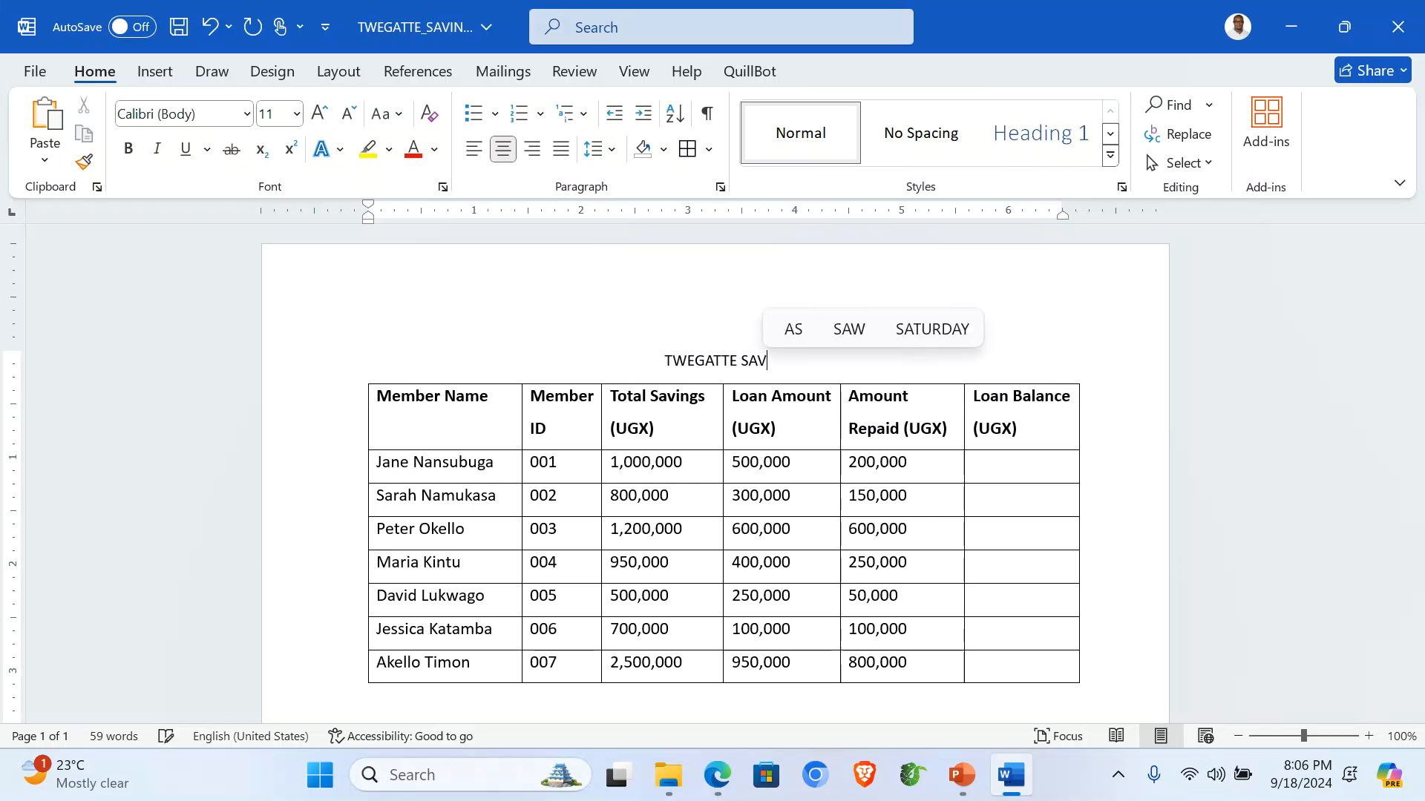
text(ING GOR)
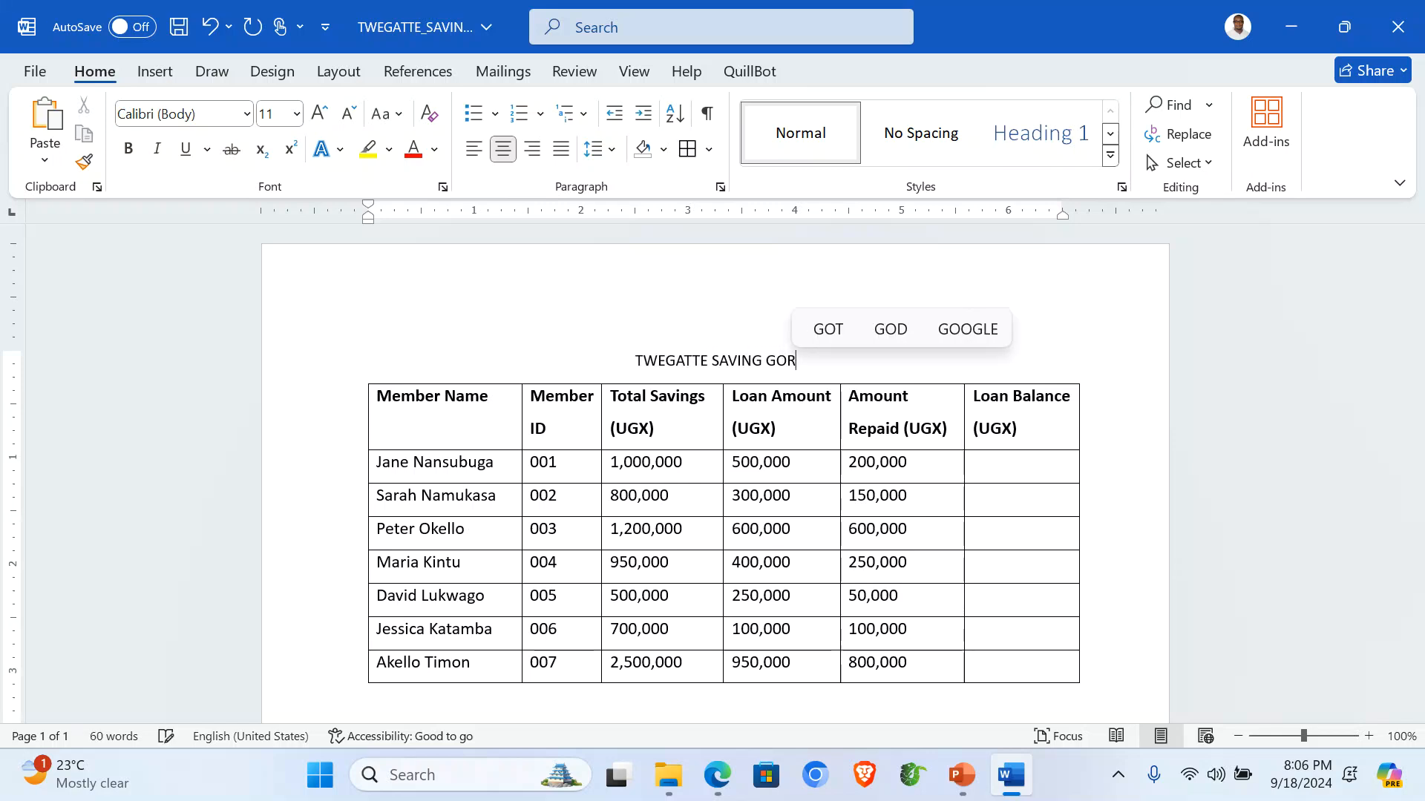
key(BackSpace)
key(BackSpace)
text(ROUP)
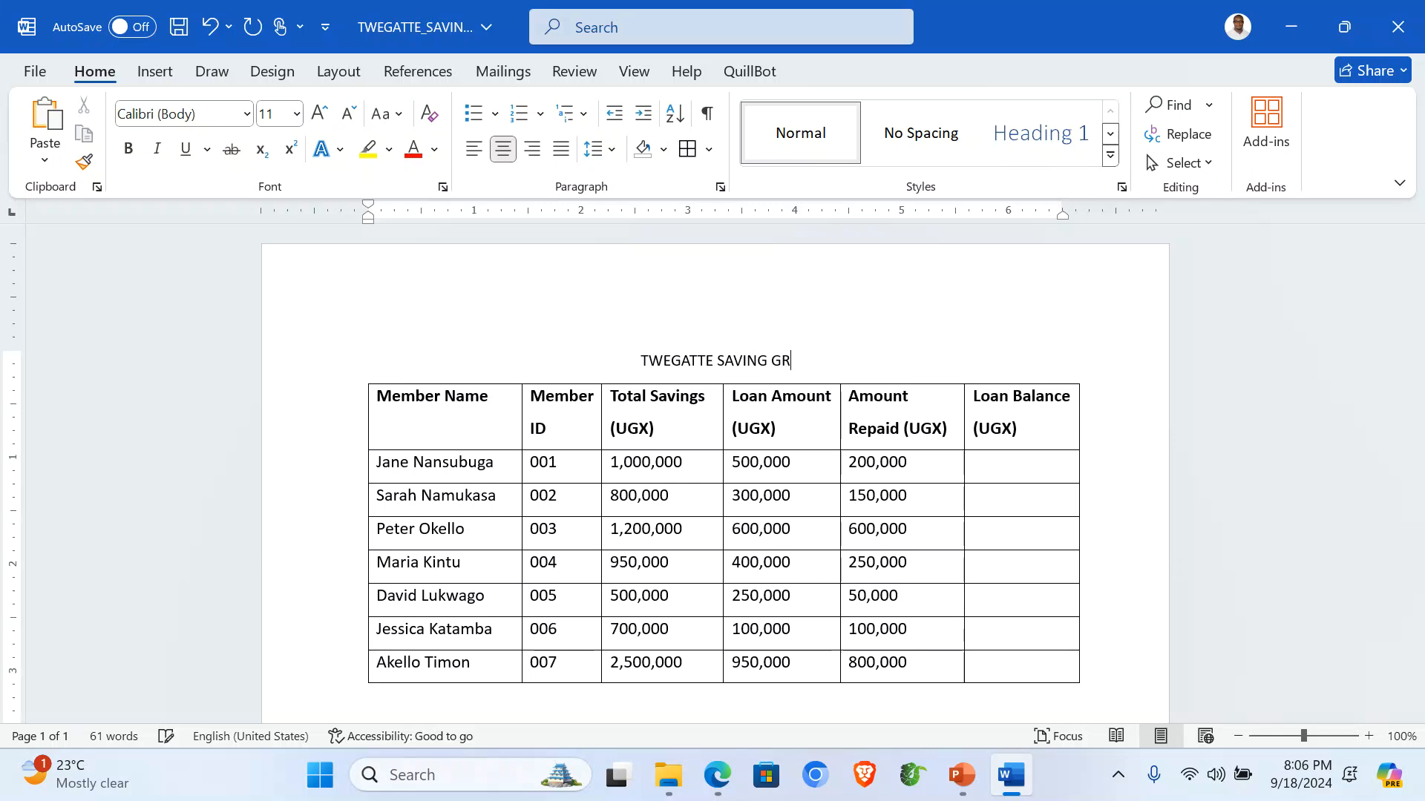
text( MEMBERS)
Make the title 18 pt, red, underlined and bold, then enter the page header.
click(333, 370)
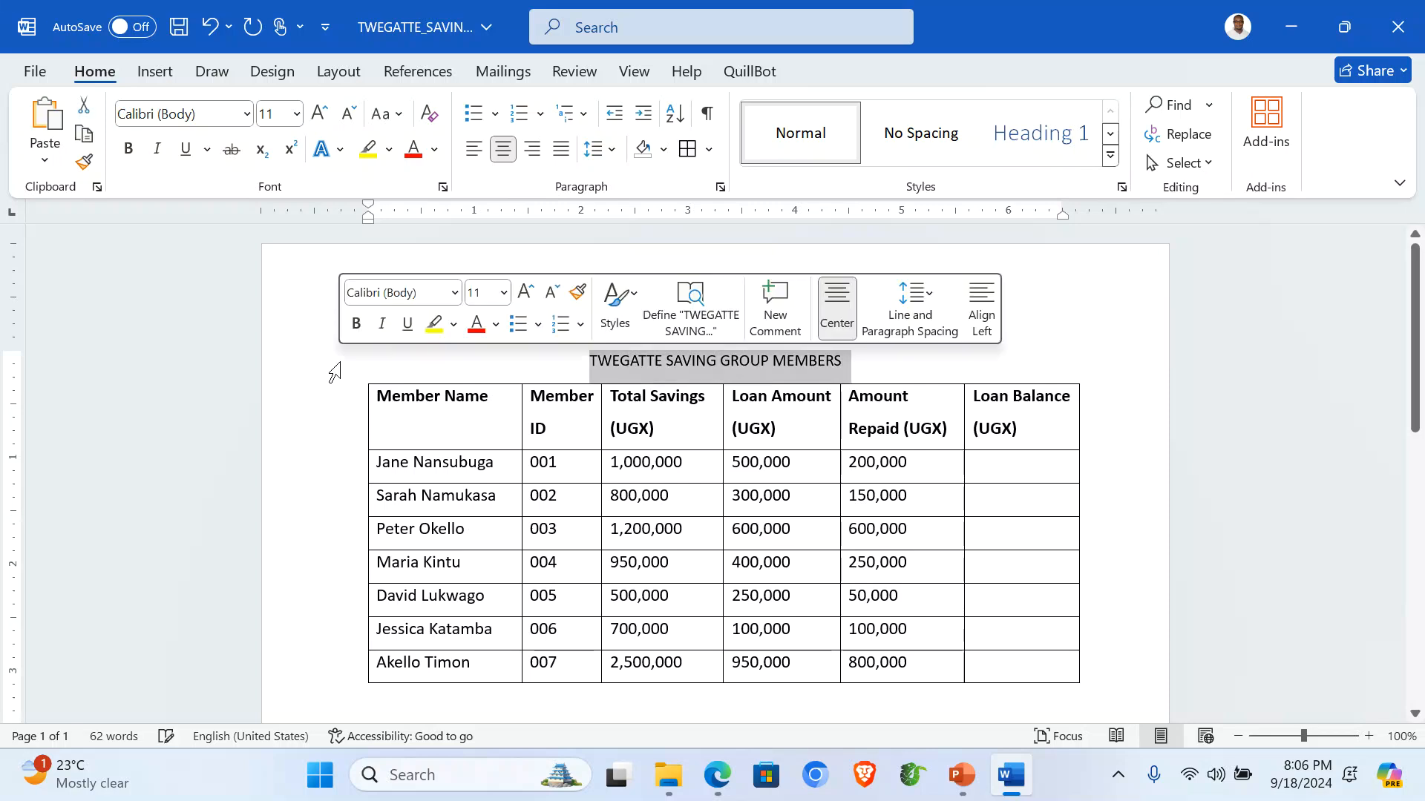
click(320, 113)
click(319, 113)
click(320, 113)
click(320, 113)
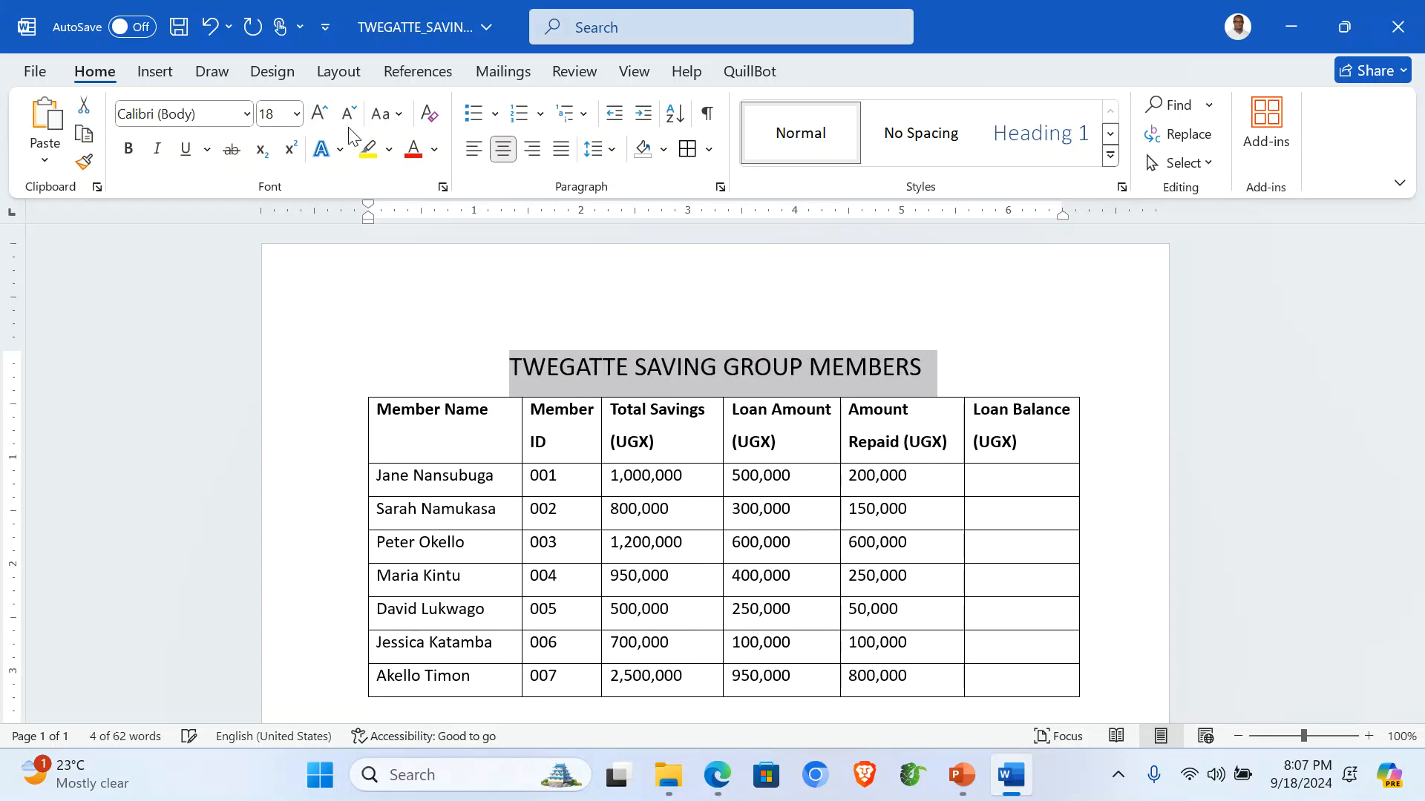
click(413, 149)
click(194, 152)
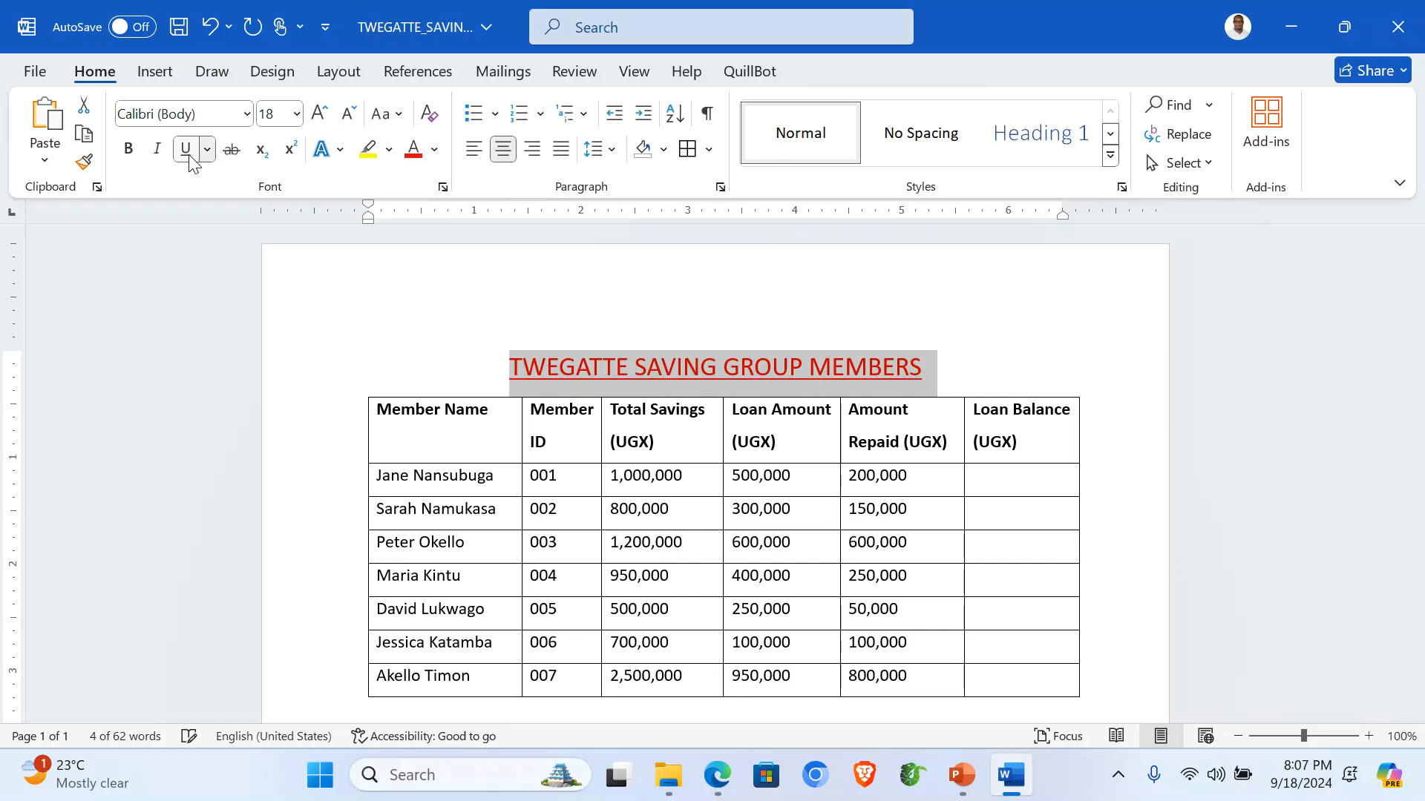
click(129, 150)
click(779, 493)
double_click(473, 311)
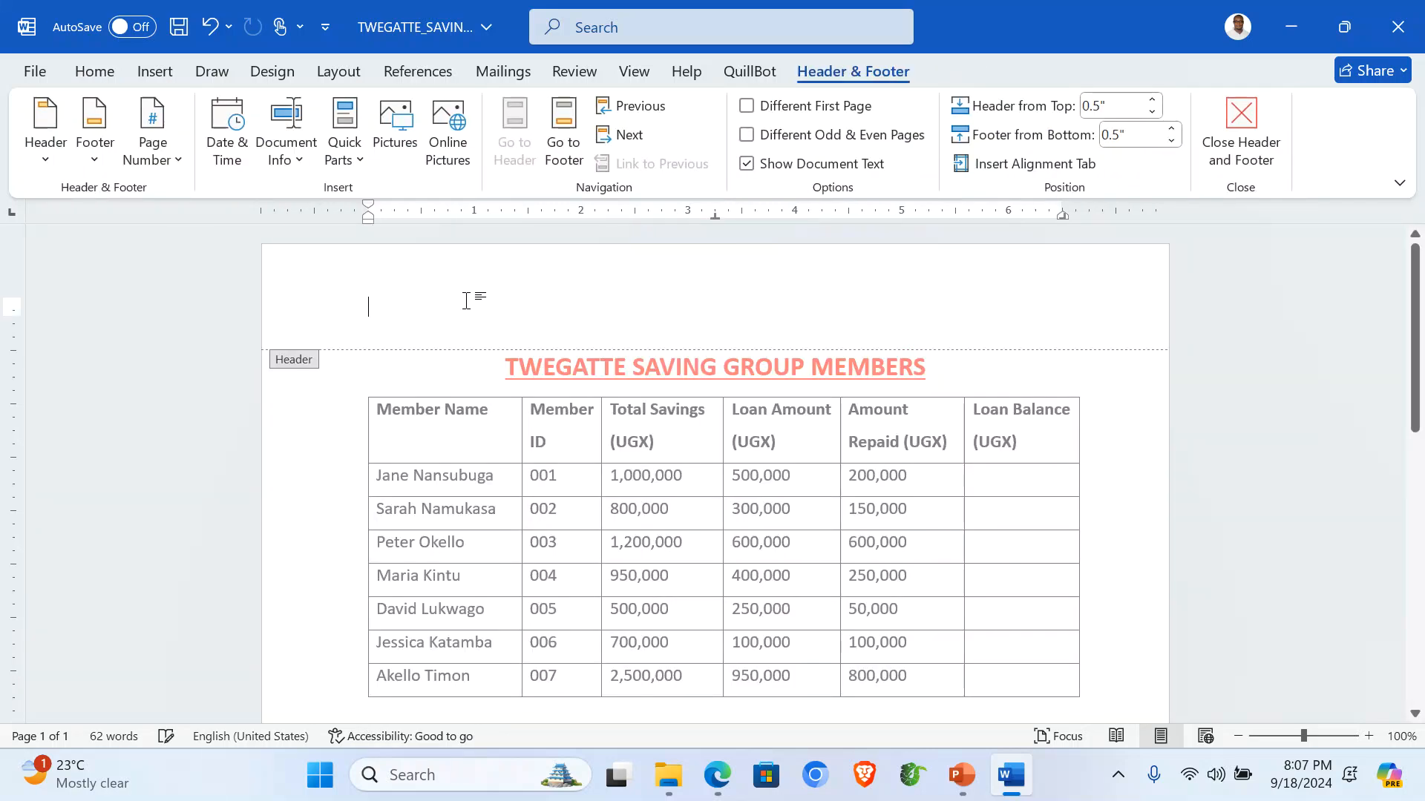
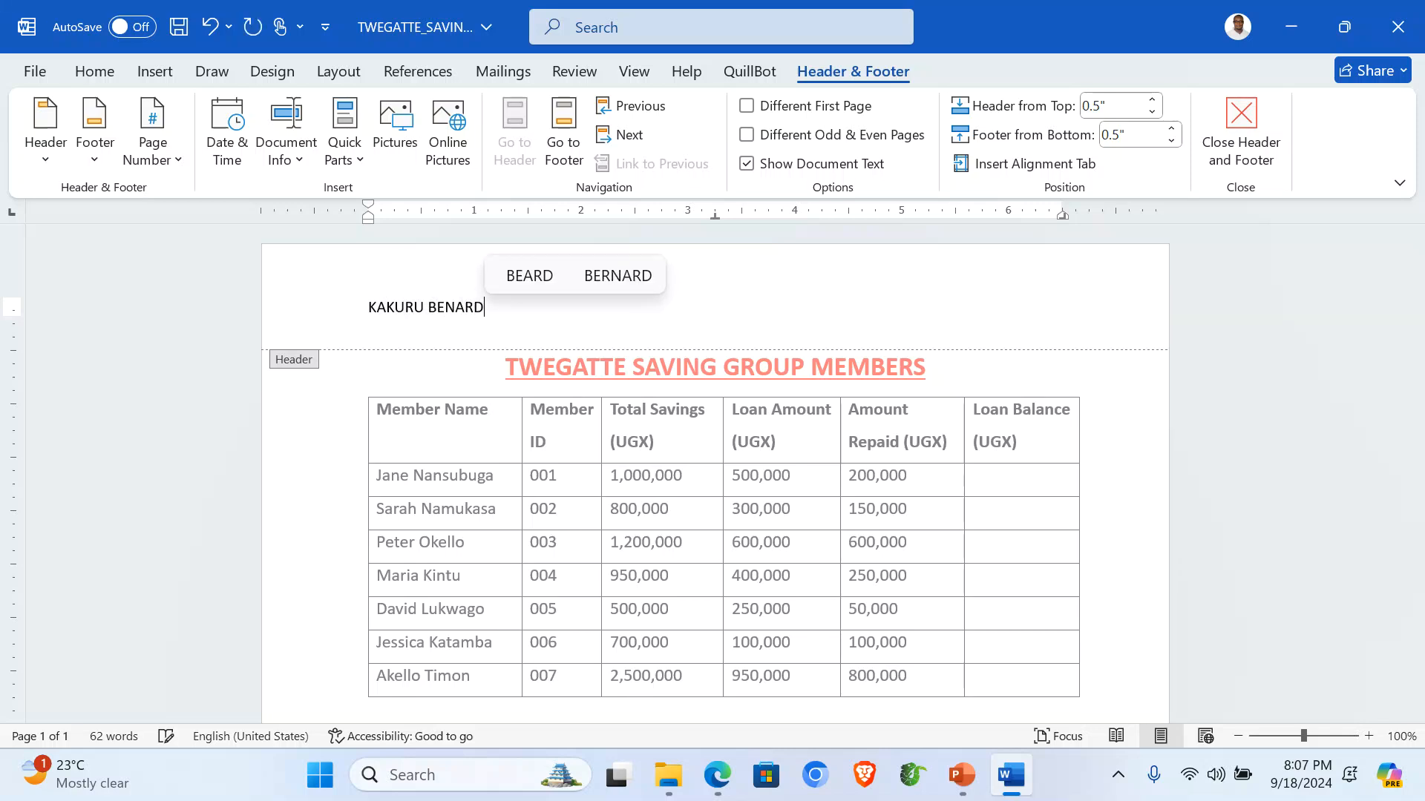
Enter the candidate's name in the header and the candidate number in the footer, then close header editing.
click(564, 141)
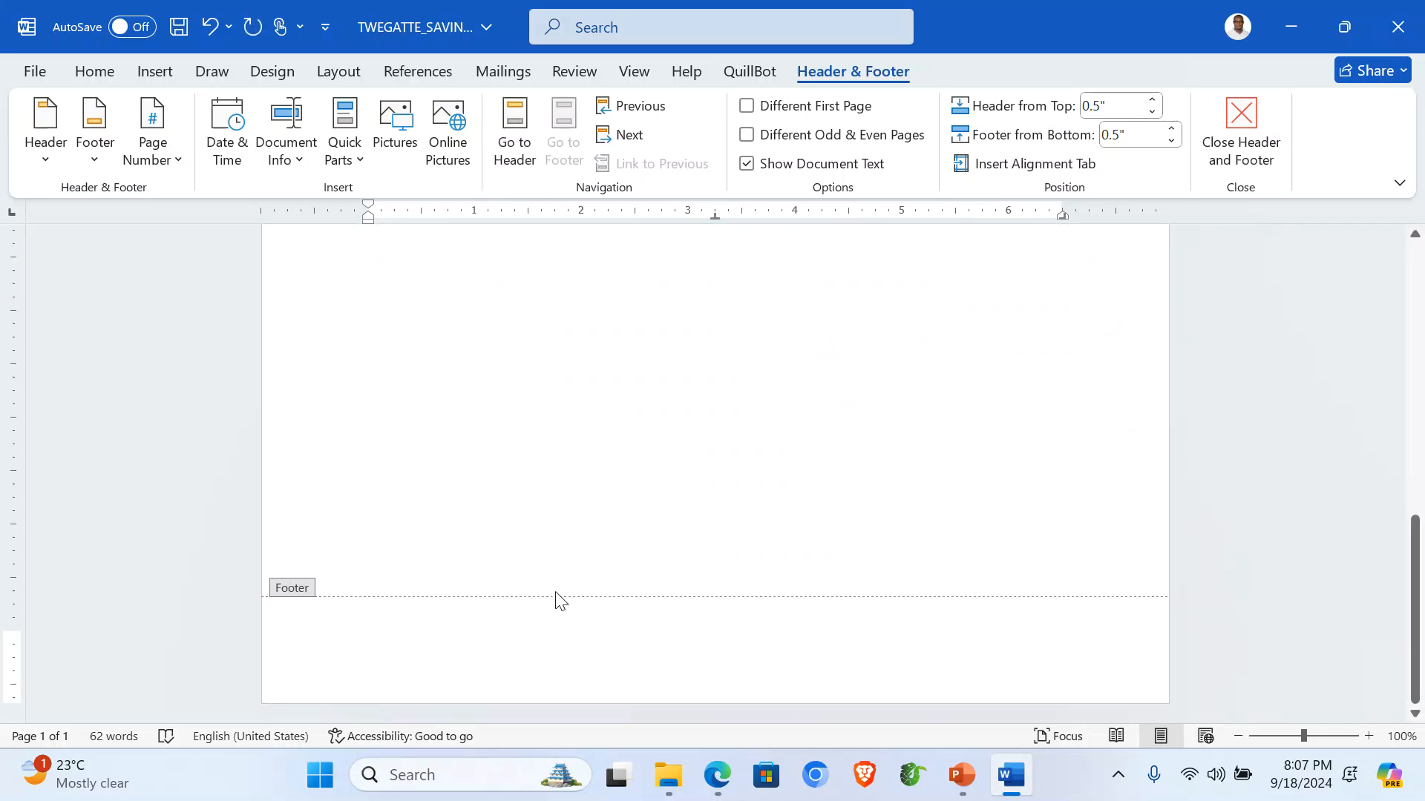
text(001)
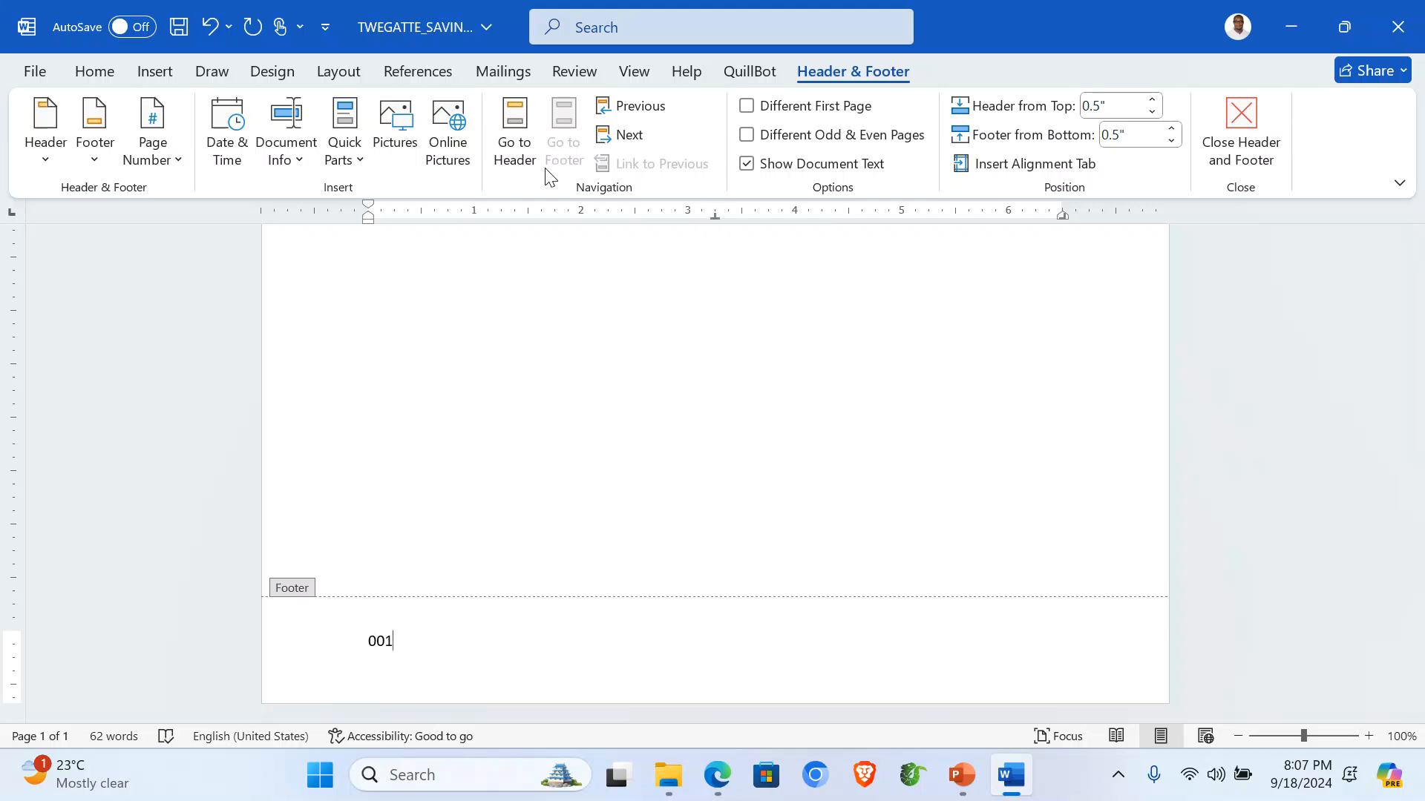
click(1239, 123)
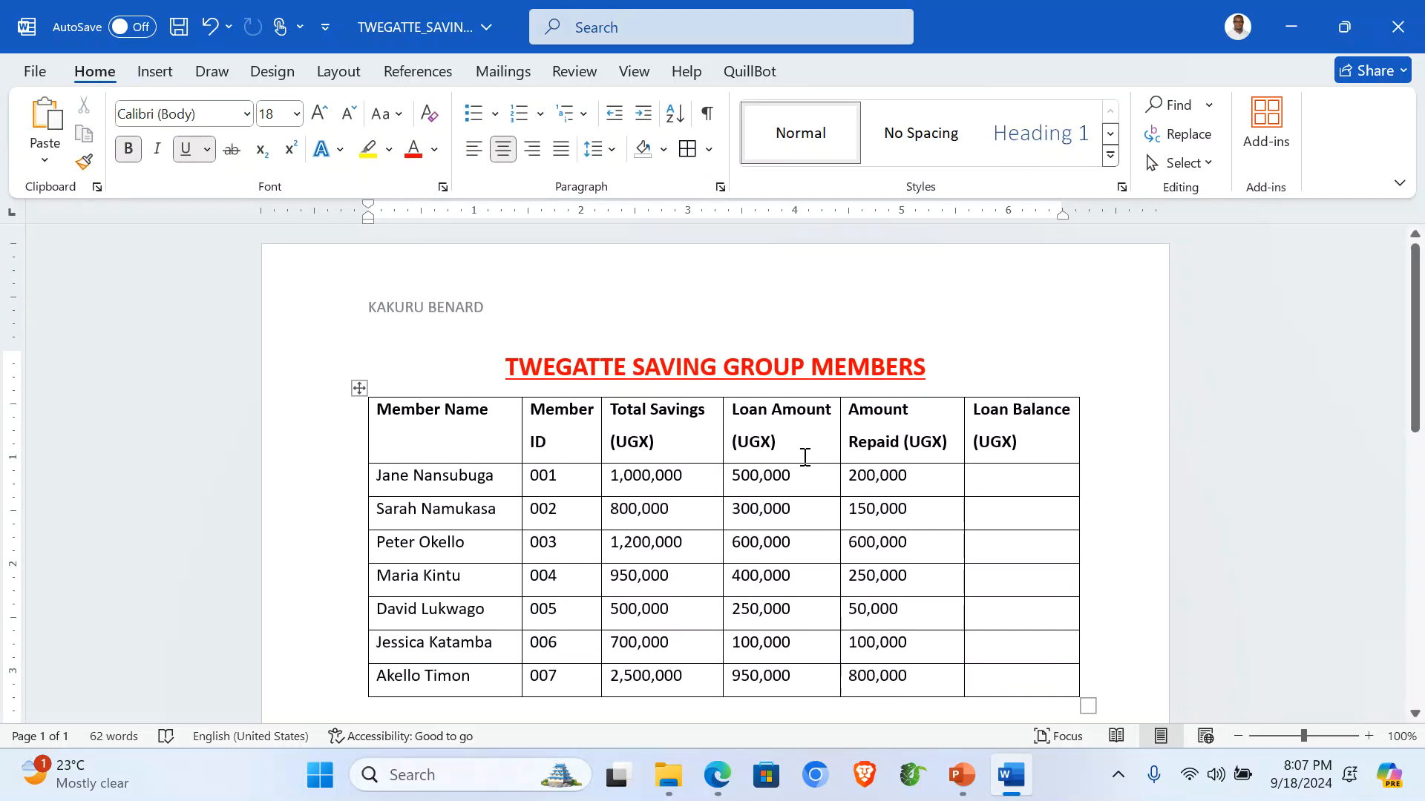
Save TWEGATTE_SAVINGS, copy the entire member table, and minimize Word to show ITEM 1.
scroll(859, 508, down, 1)
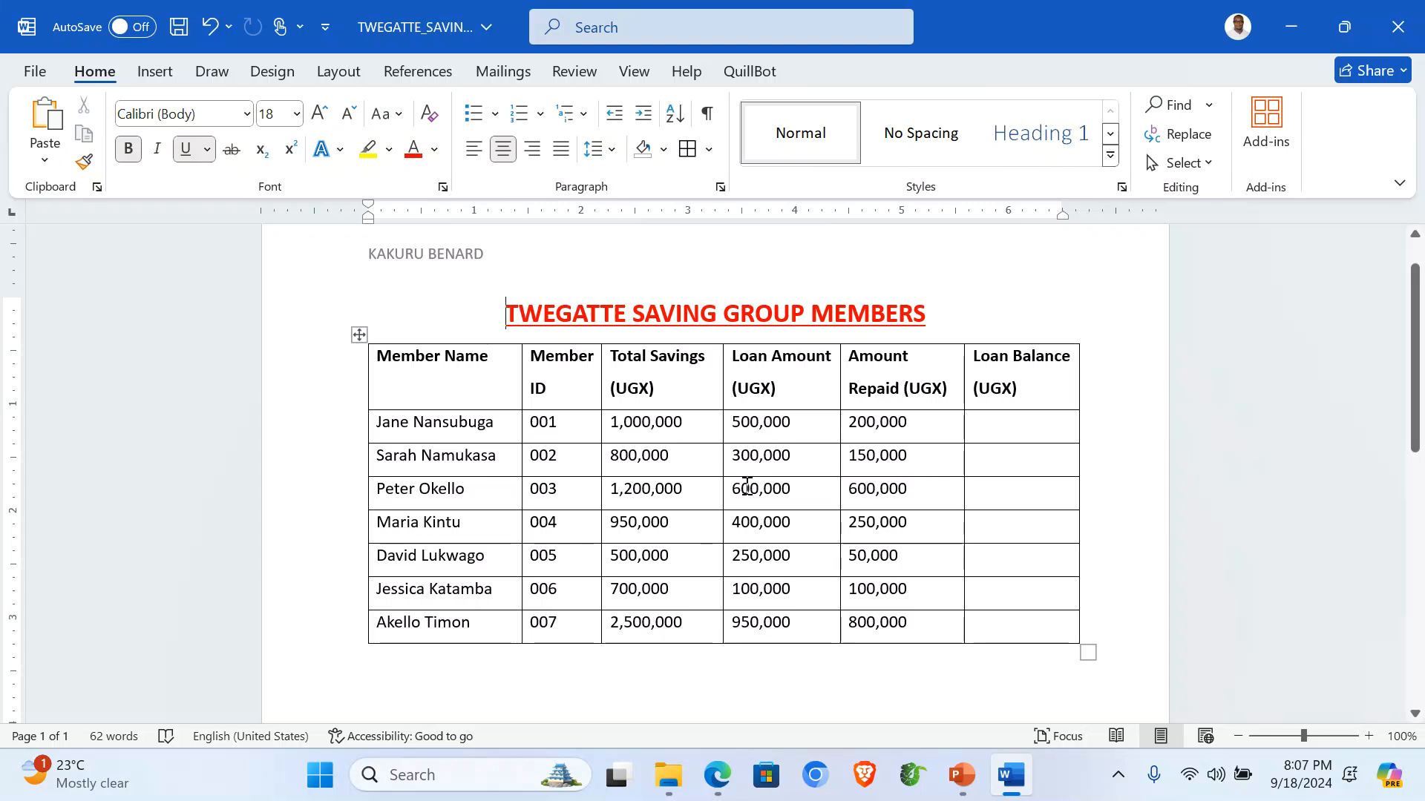
key(ctrl+s)
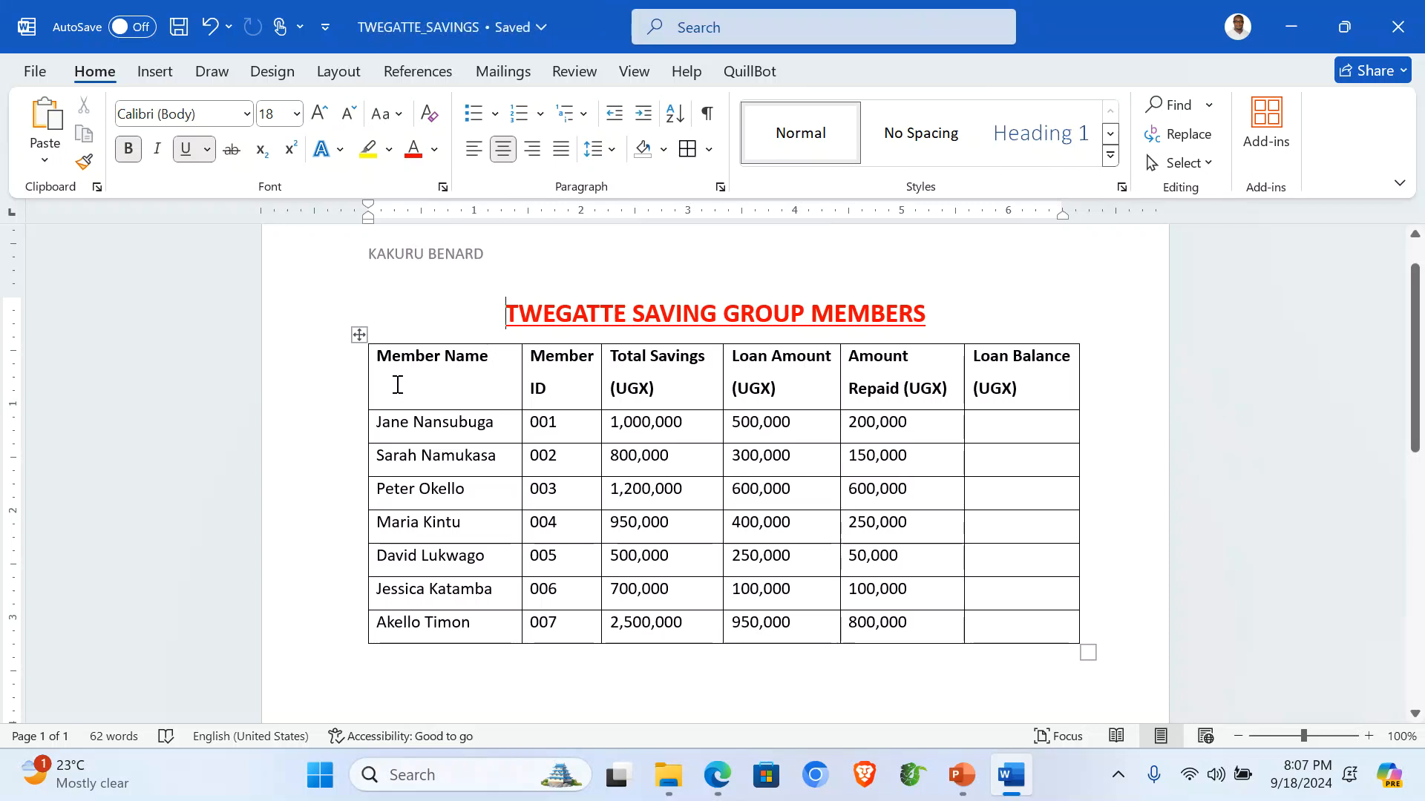
click(358, 334)
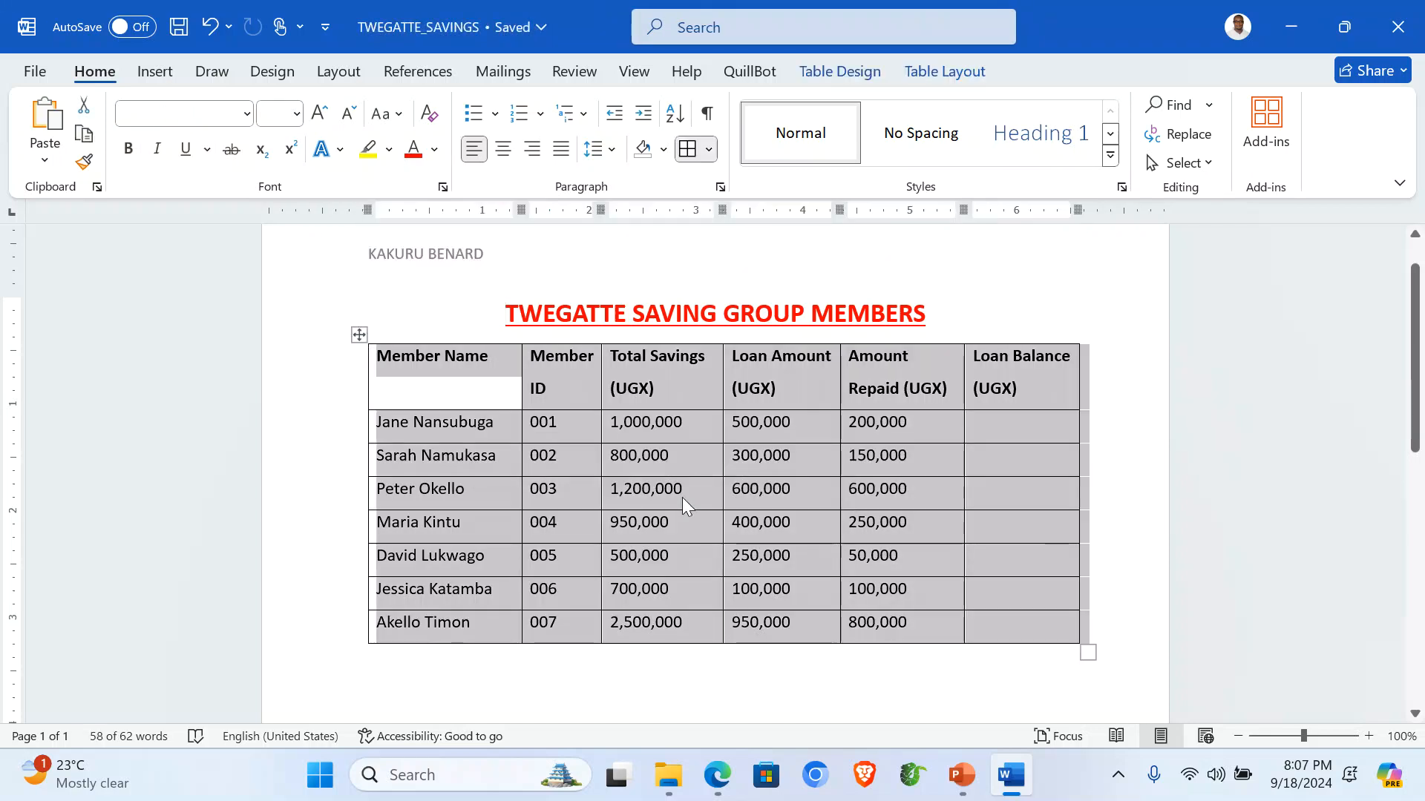
right_click(564, 443)
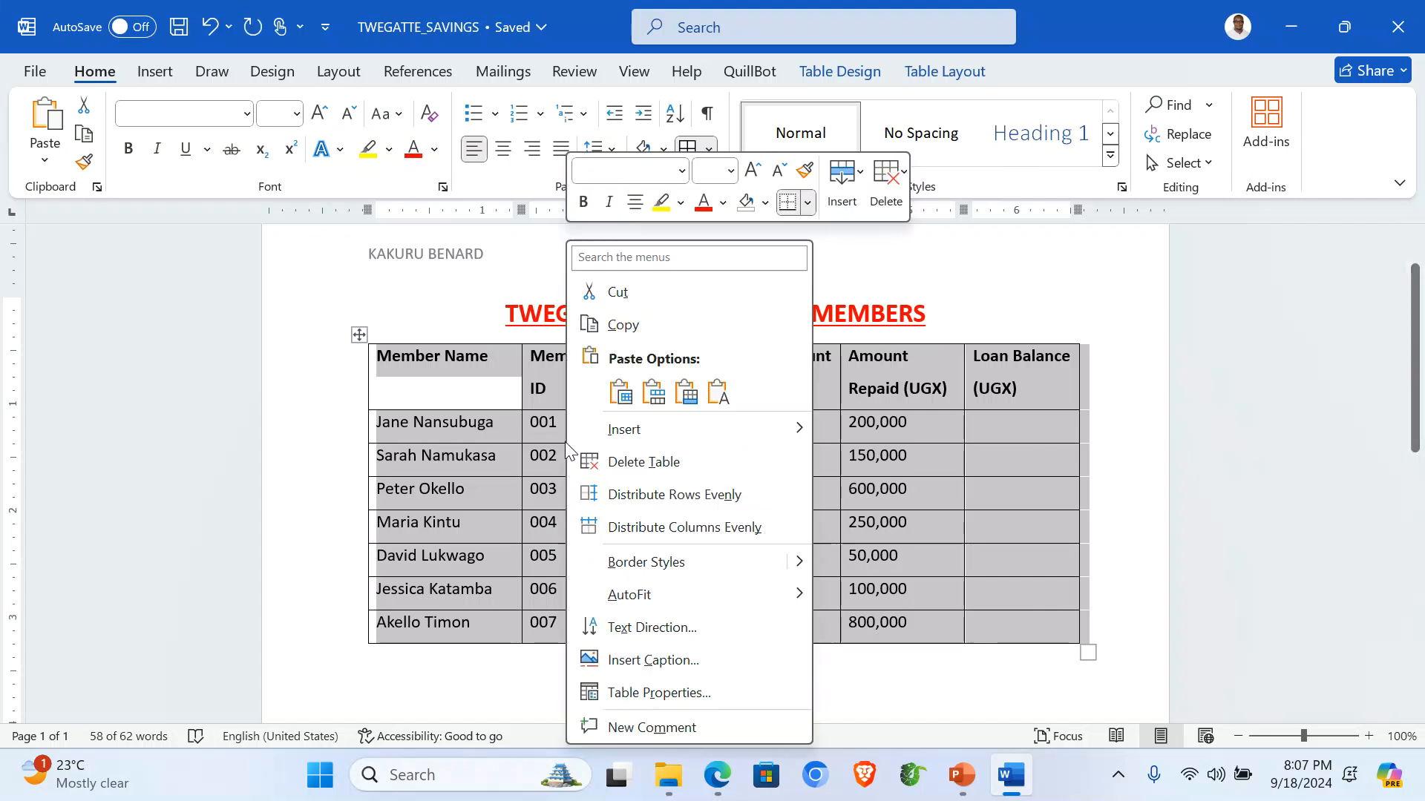
click(640, 326)
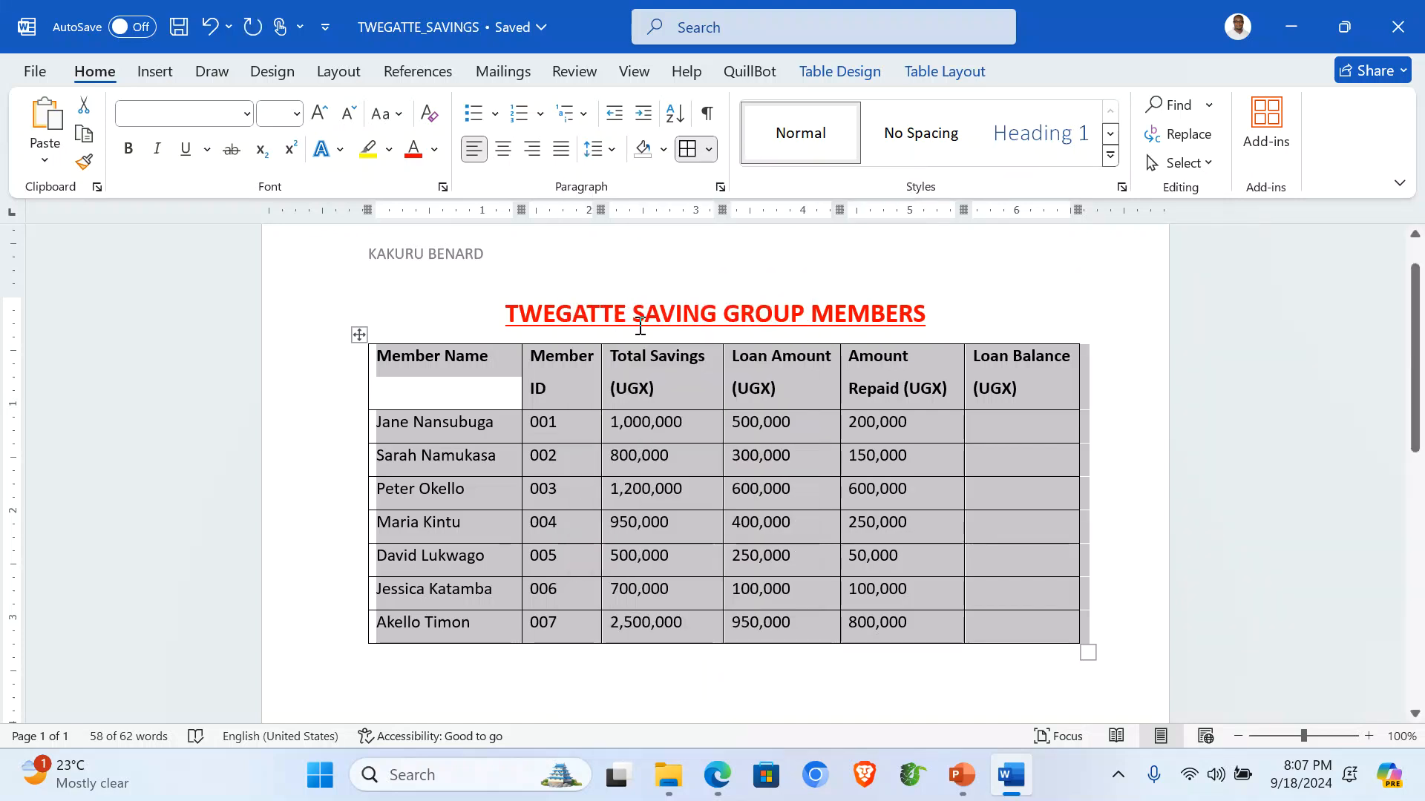
click(1291, 23)
click(327, 399)
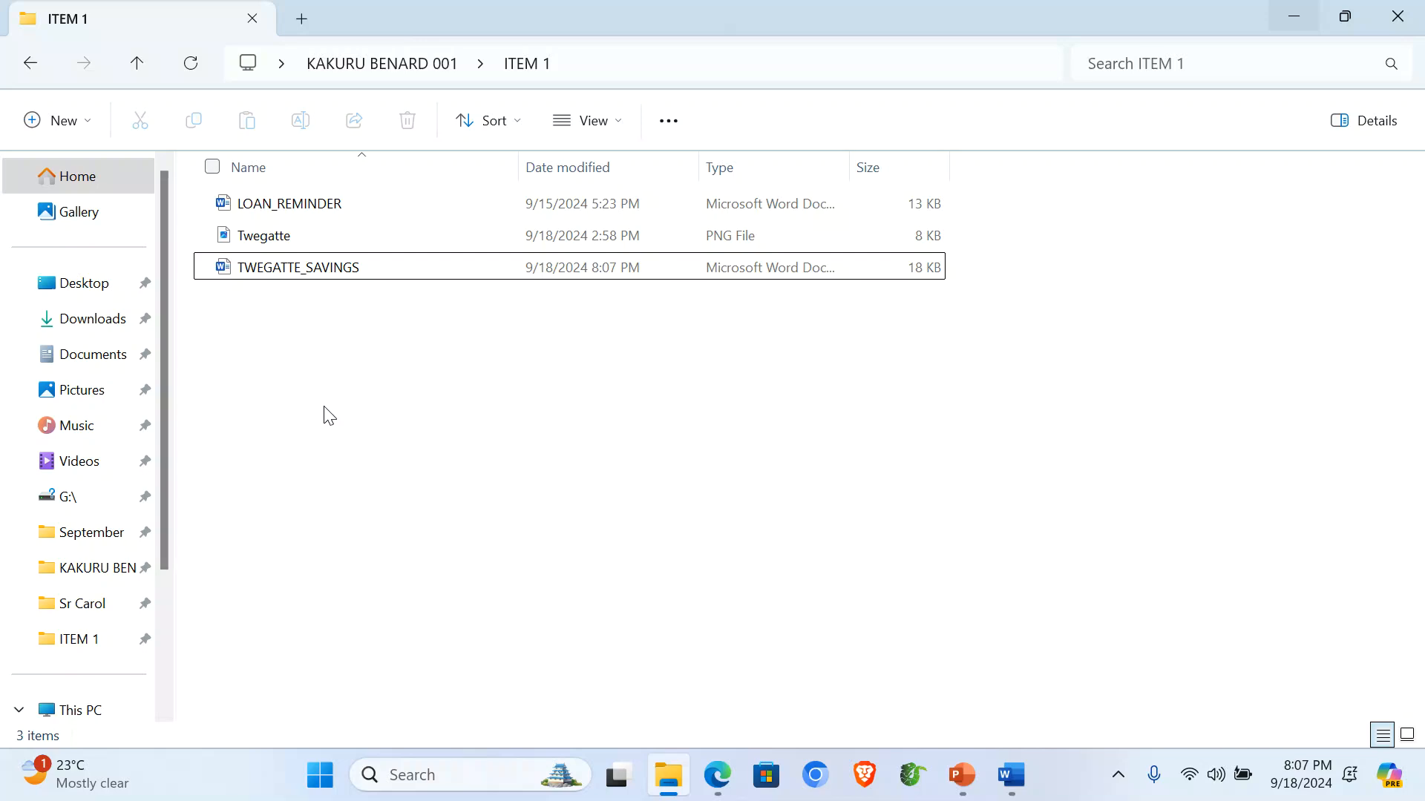
Create an Excel worksheet named Twegatte Savings in ITEM 1, open it and paste the table.
right_click(296, 388)
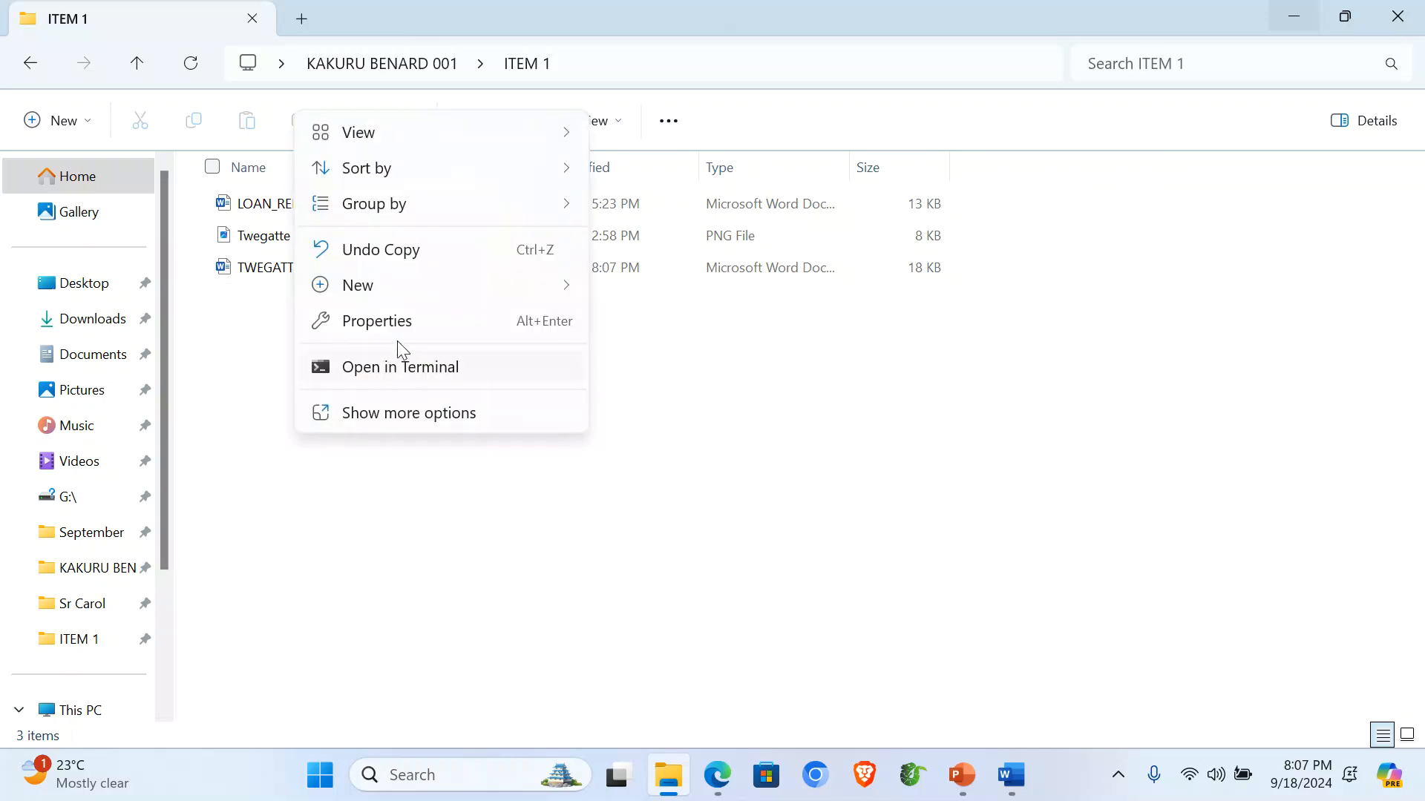
mouse_move(579, 279)
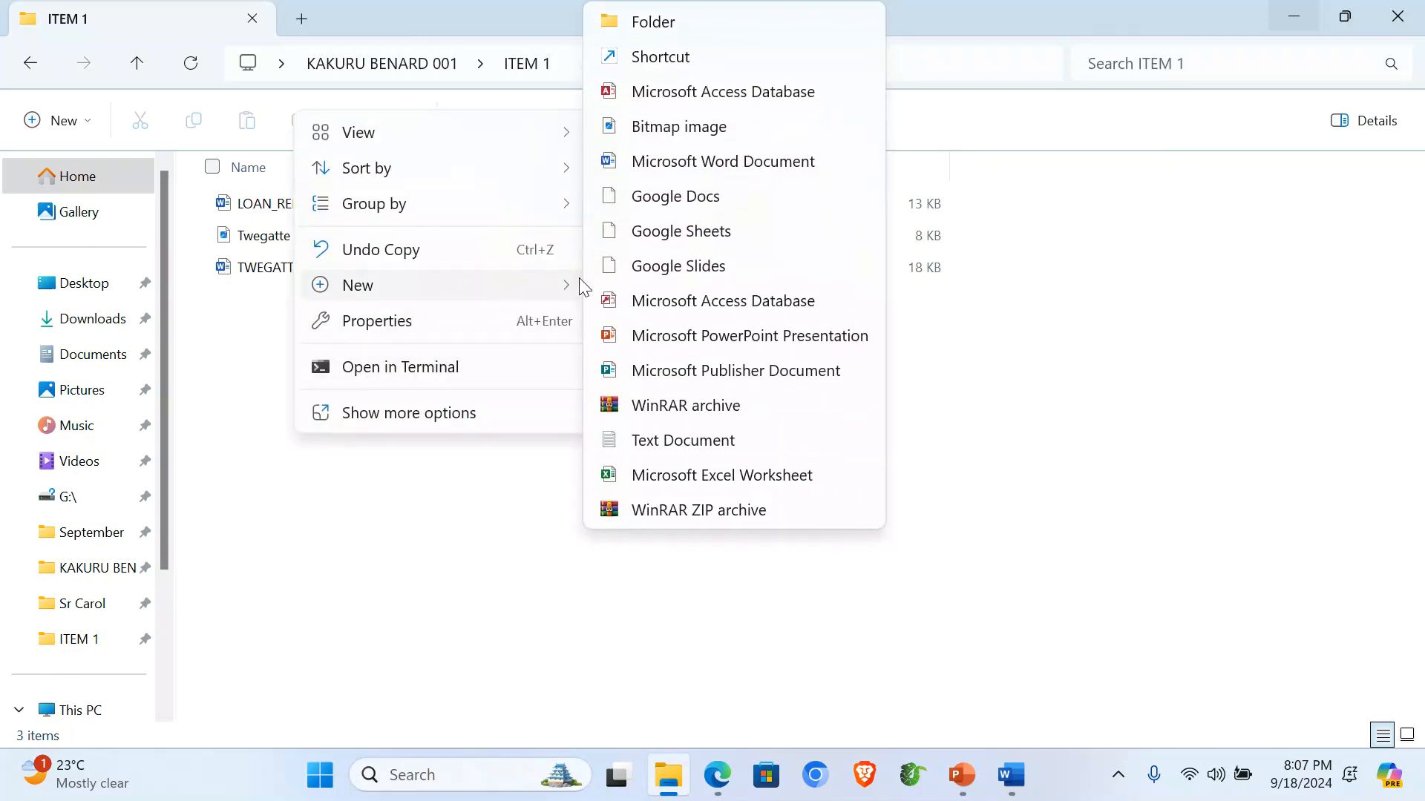
click(695, 485)
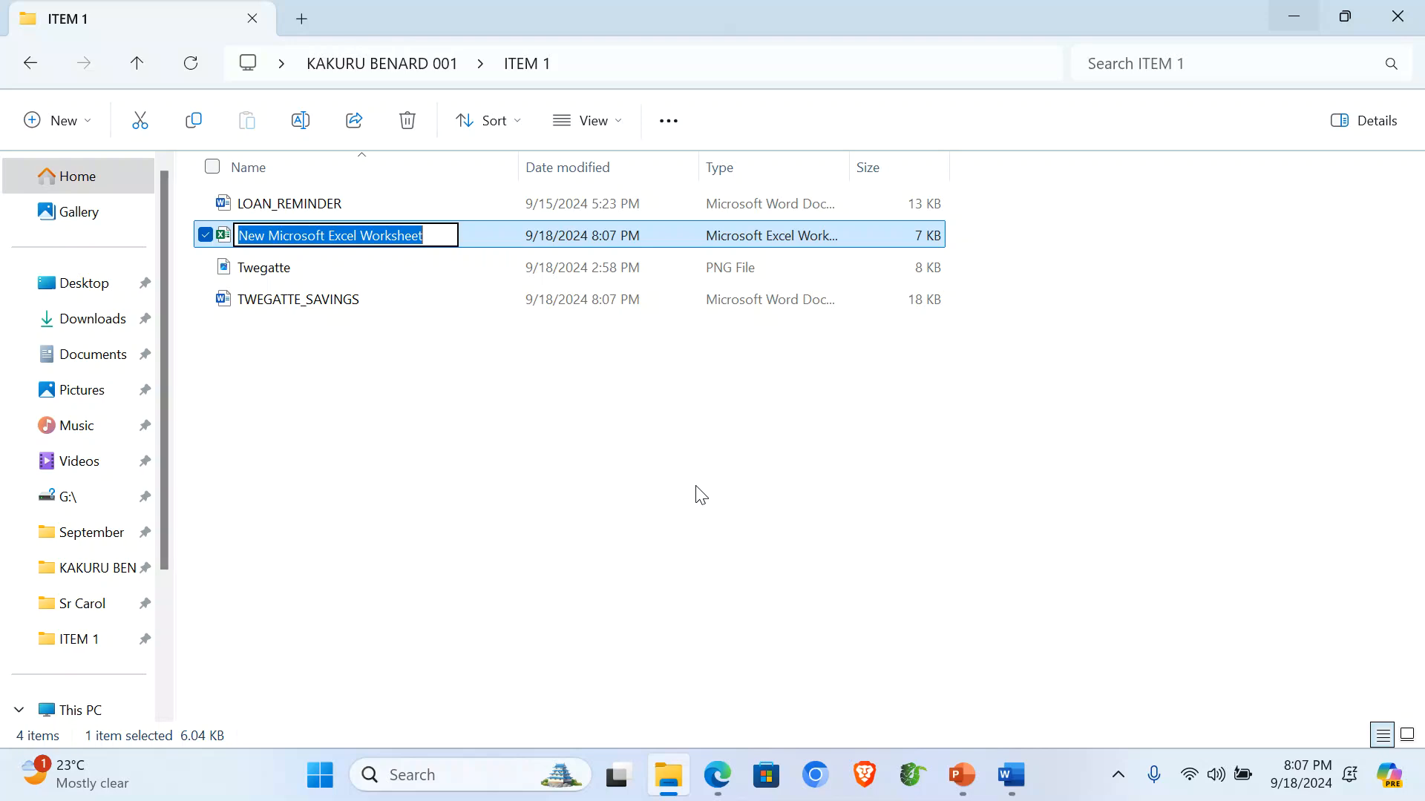
text(t)
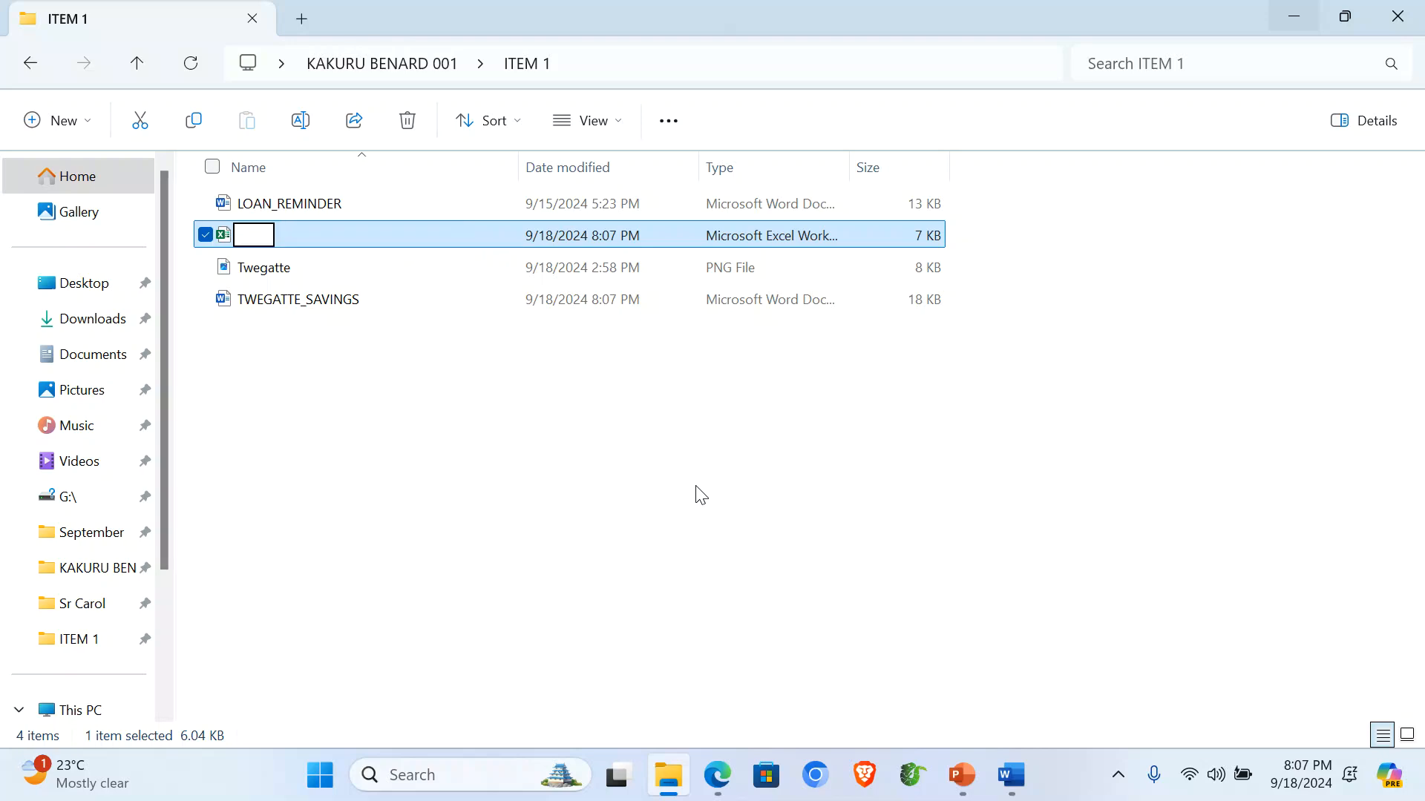
text(Twegatte)
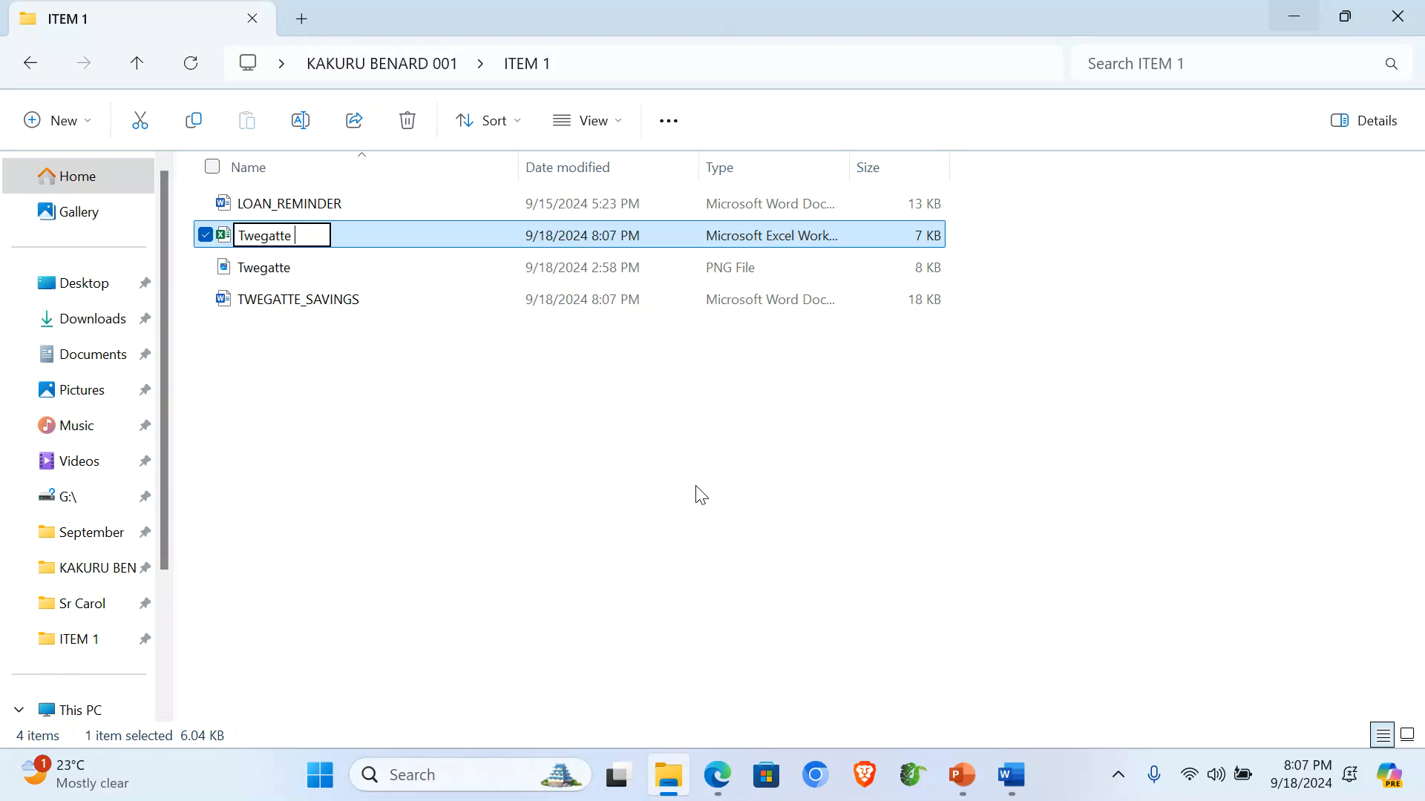
text( Saving)
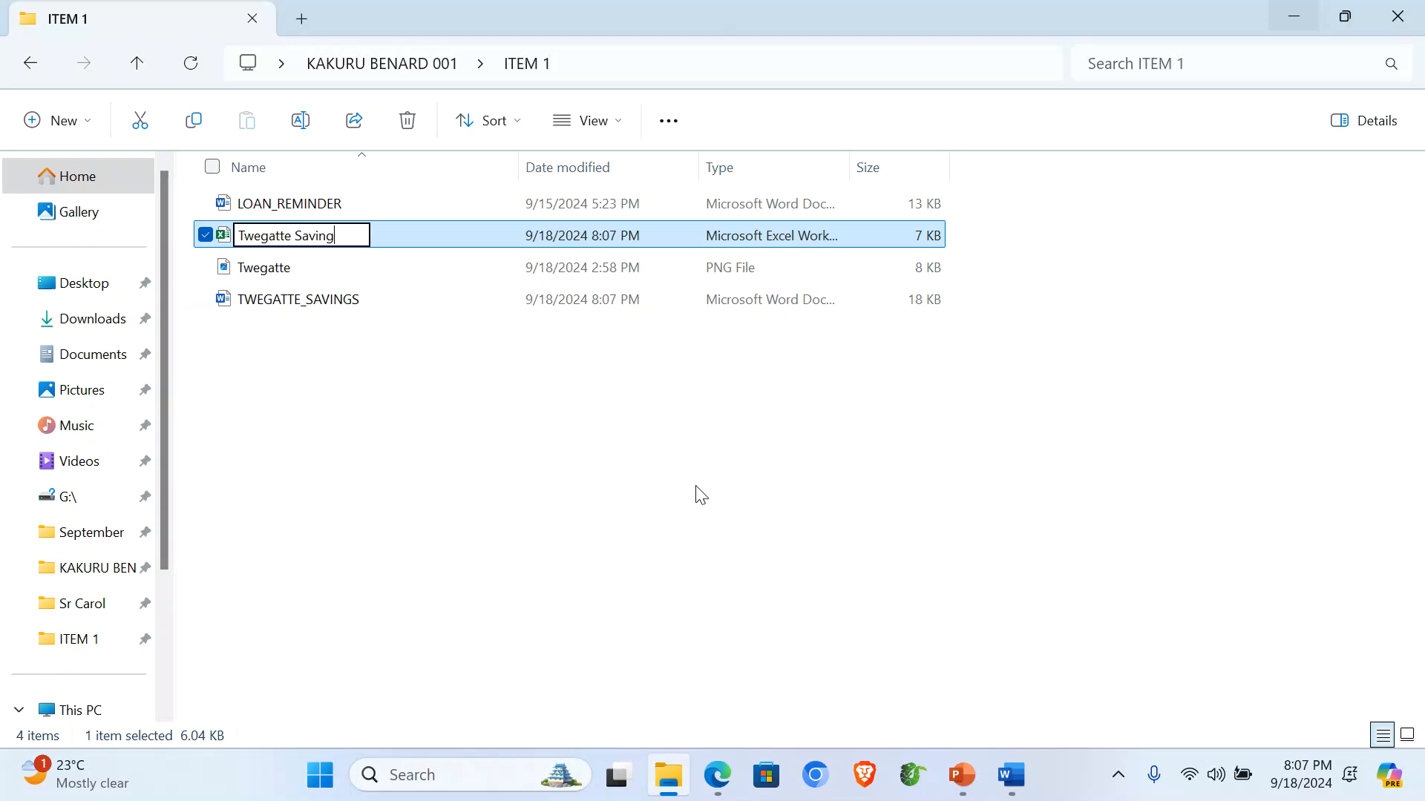
text(s)
key(Return)
key(Return)
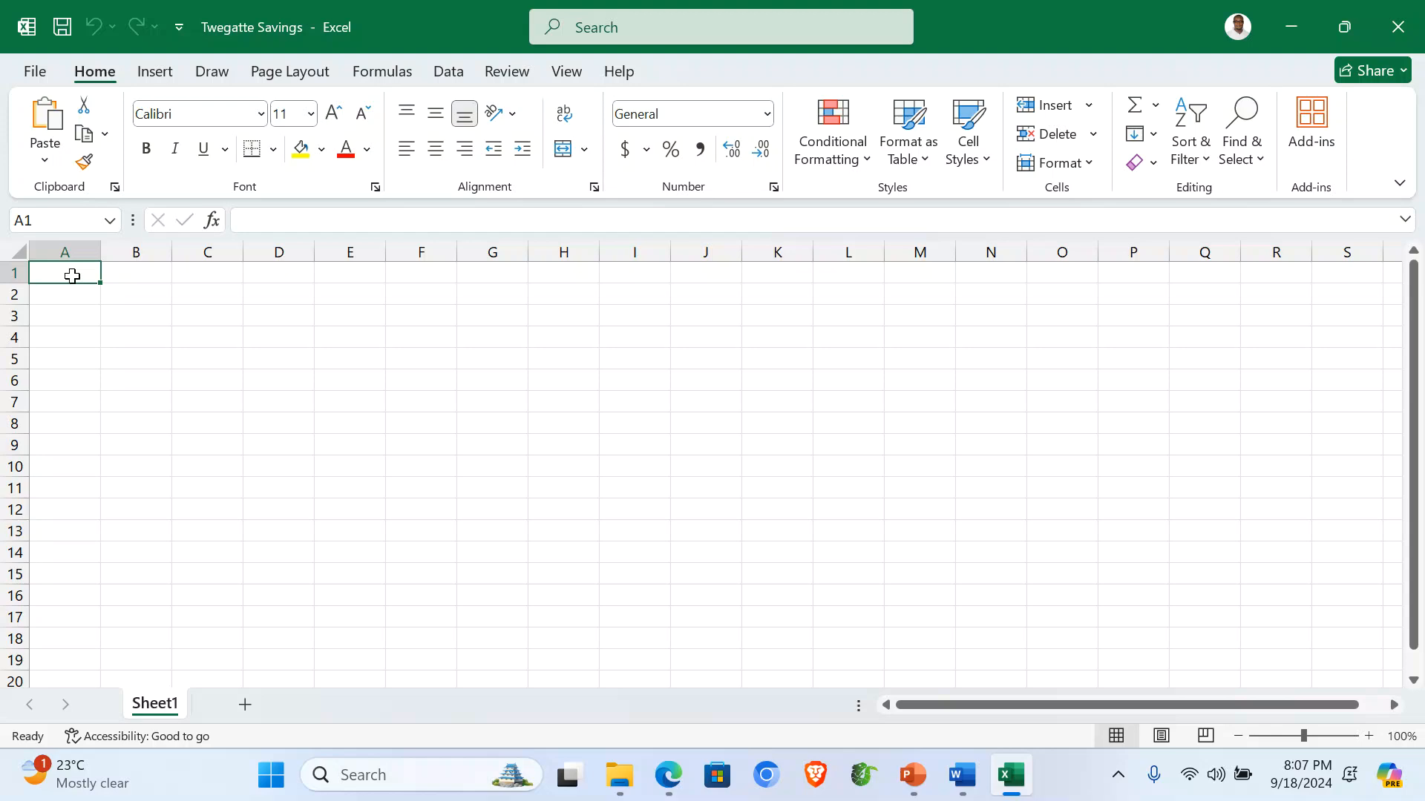
key(ctrl+v)
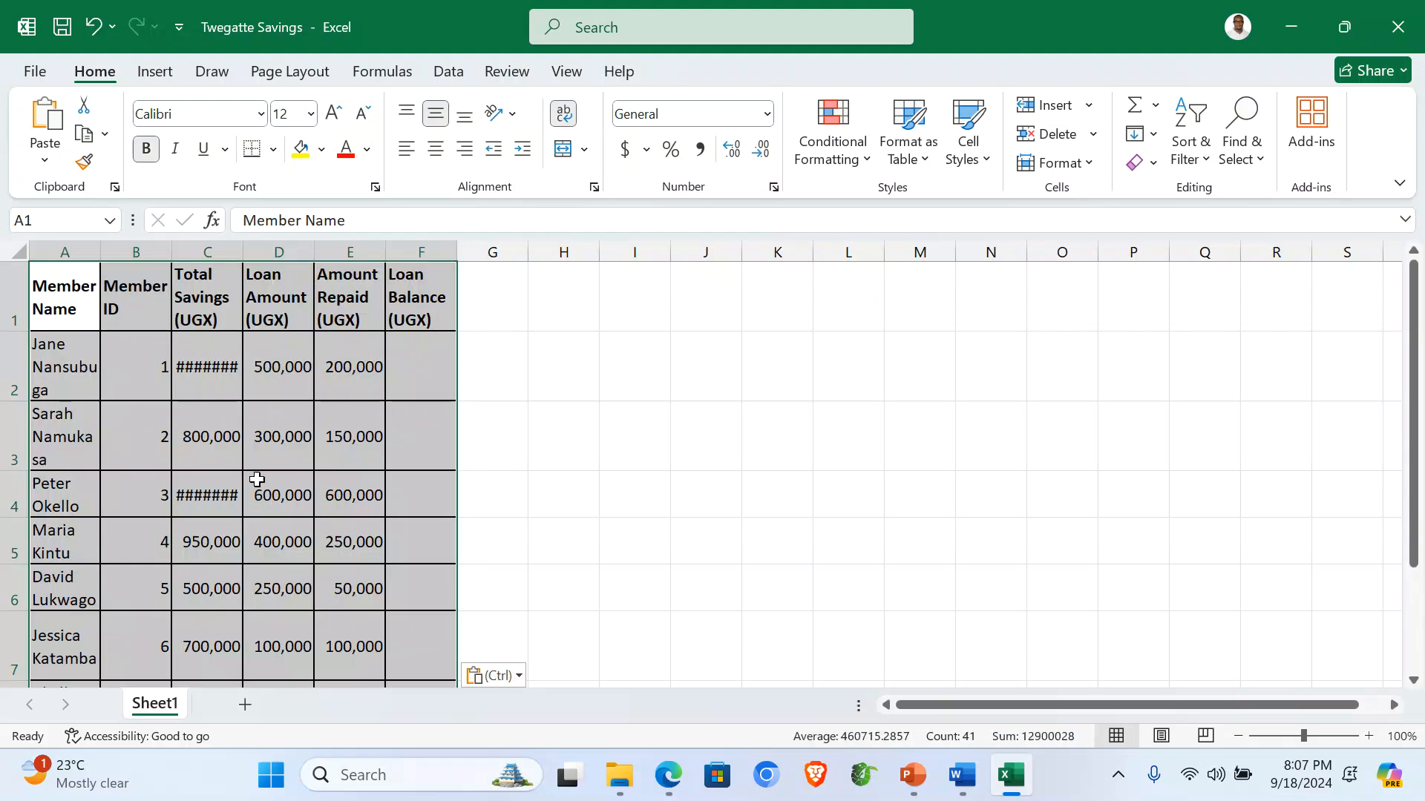
Widen columns A and B so member names and Member IDs fit, then return to Word.
click(290, 456)
drag(101, 250, 167, 259)
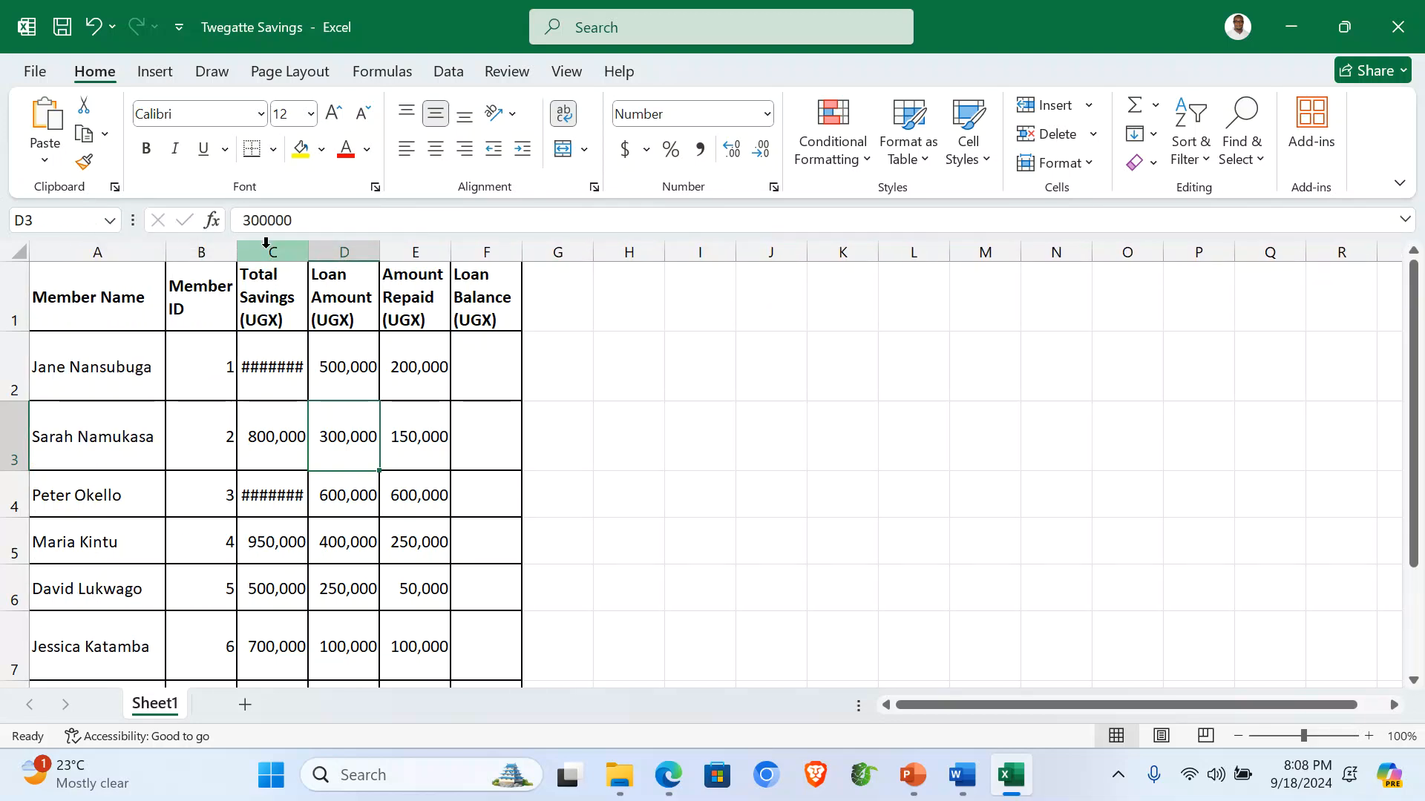
drag(236, 253, 707, 257)
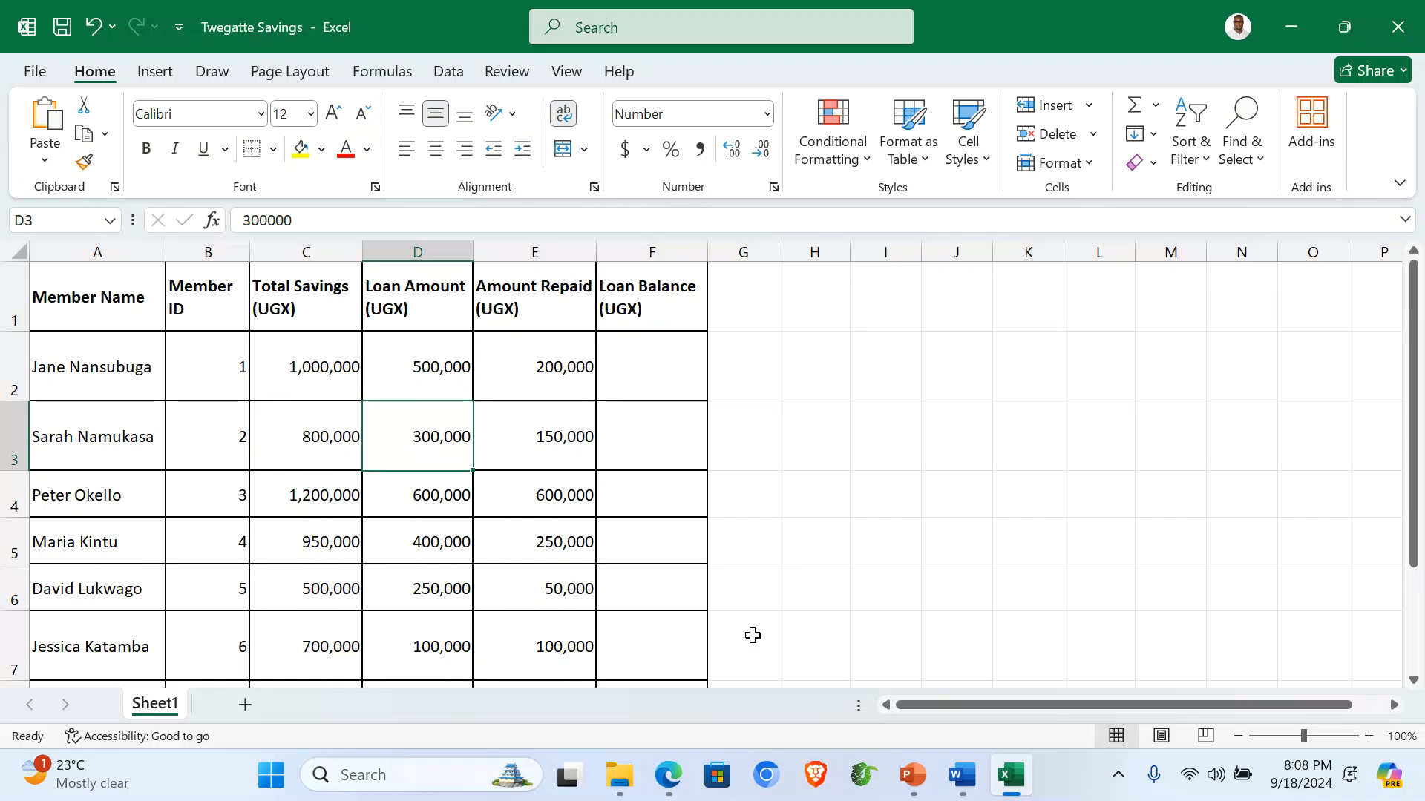
click(961, 775)
Bring up the Word members document, select the Member ID values and title, then close Word.
click(579, 401)
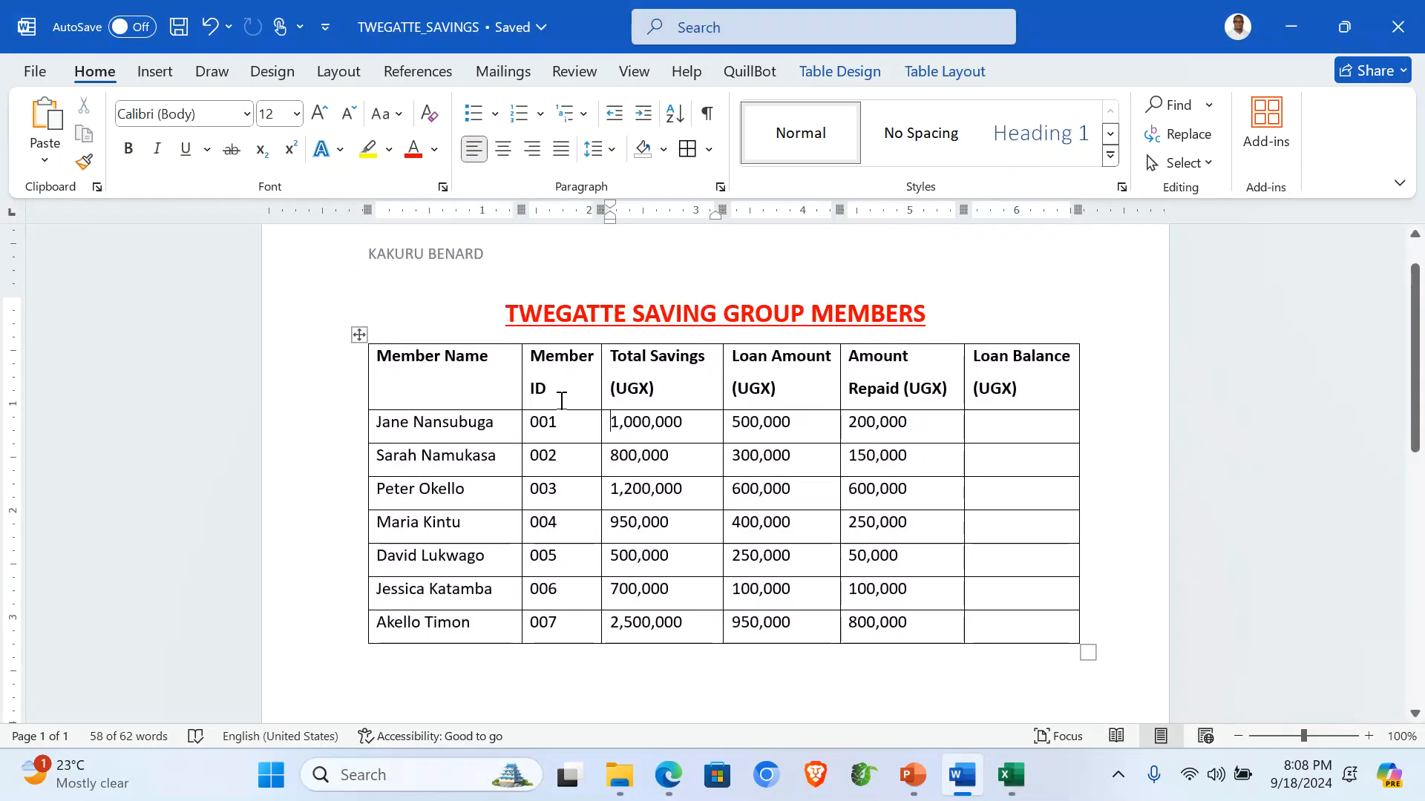
drag(537, 425, 555, 627)
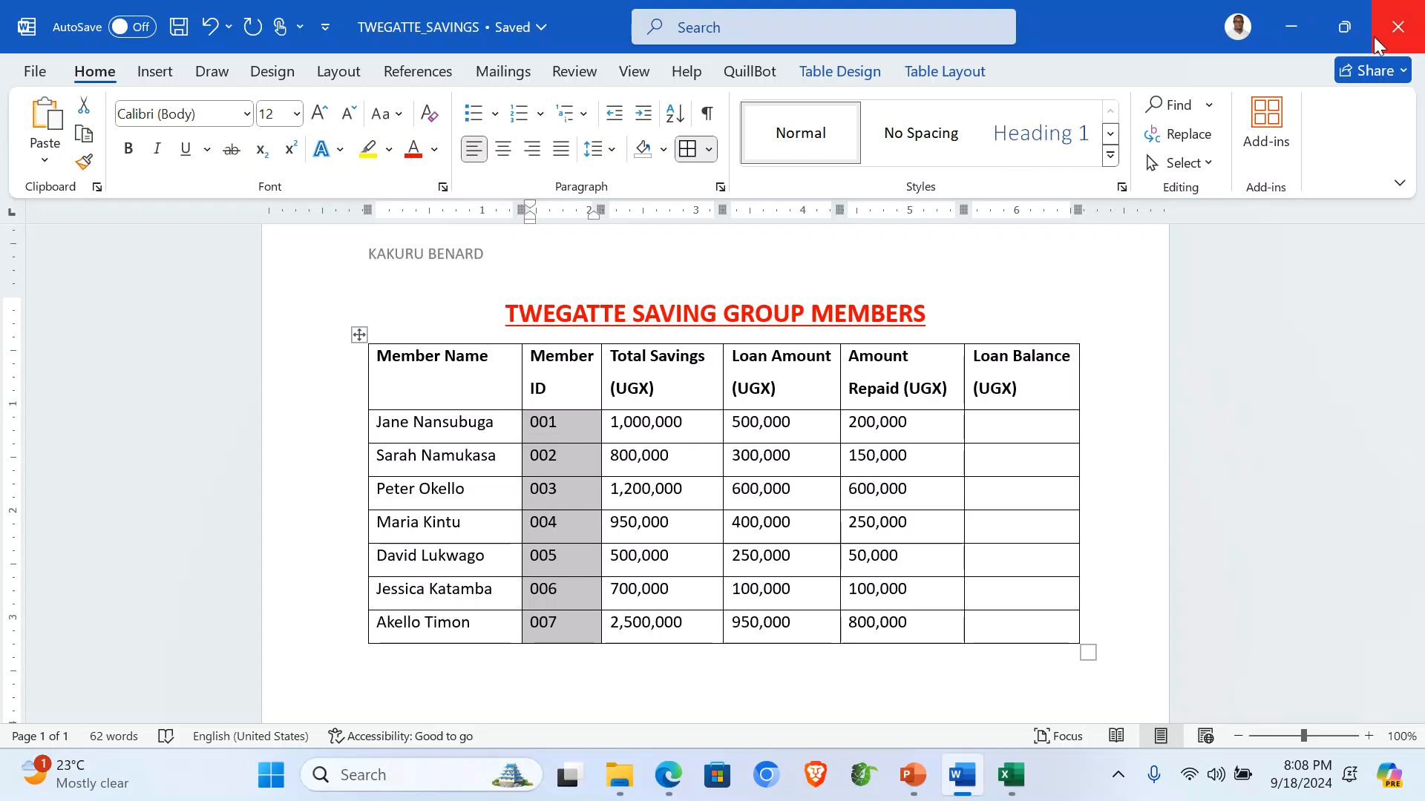
click(282, 315)
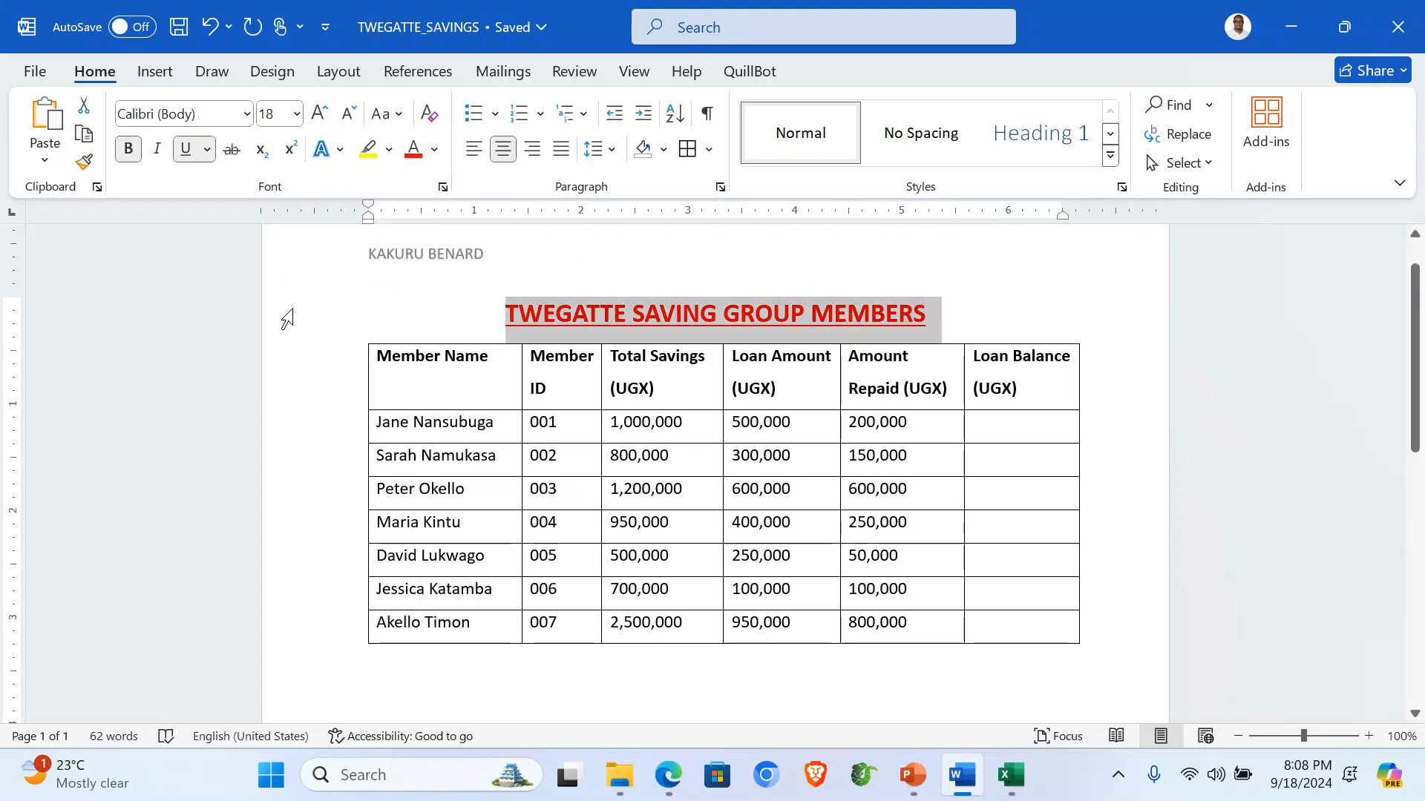
click(1398, 27)
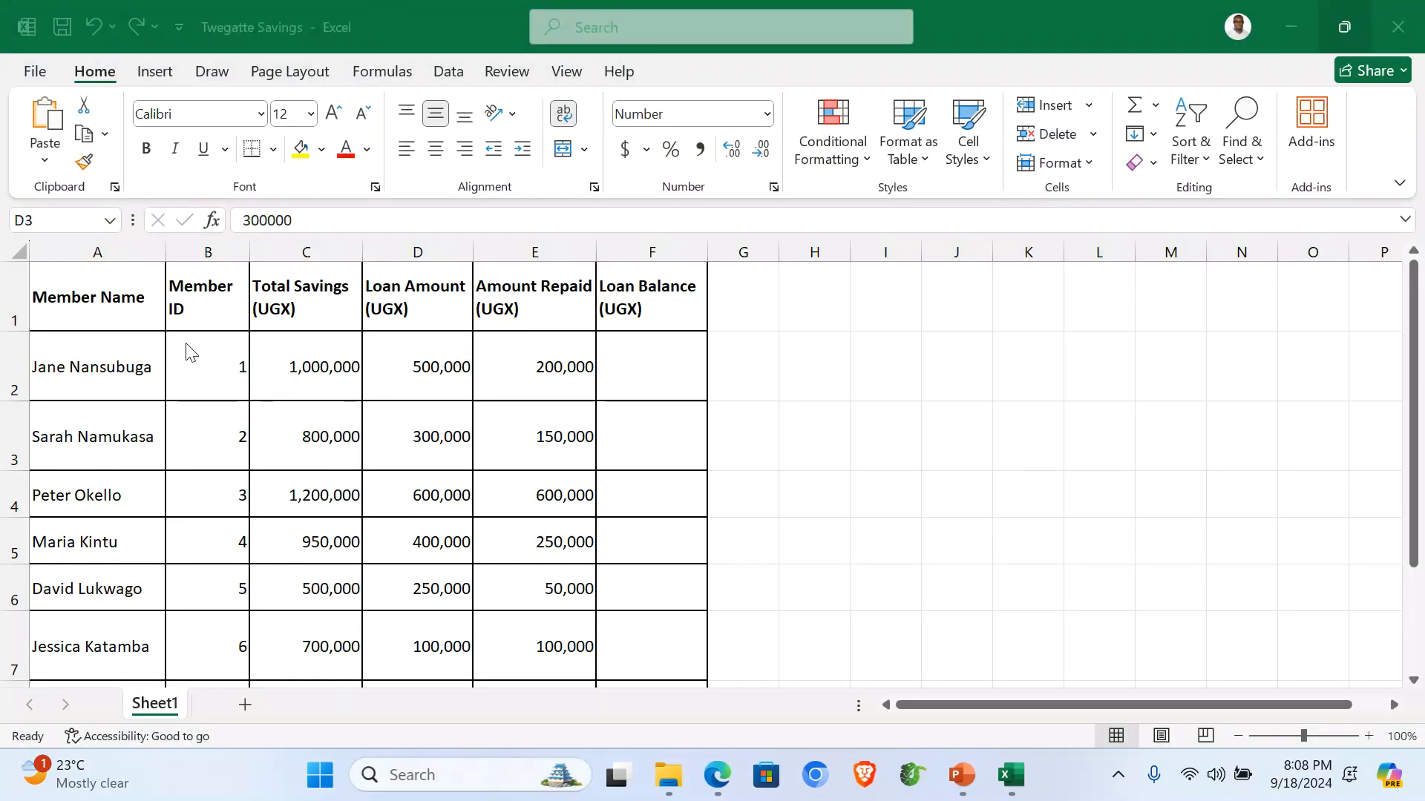
Give the Member ID cells a custom 000 number format so they show 001 to 007.
drag(191, 355, 207, 626)
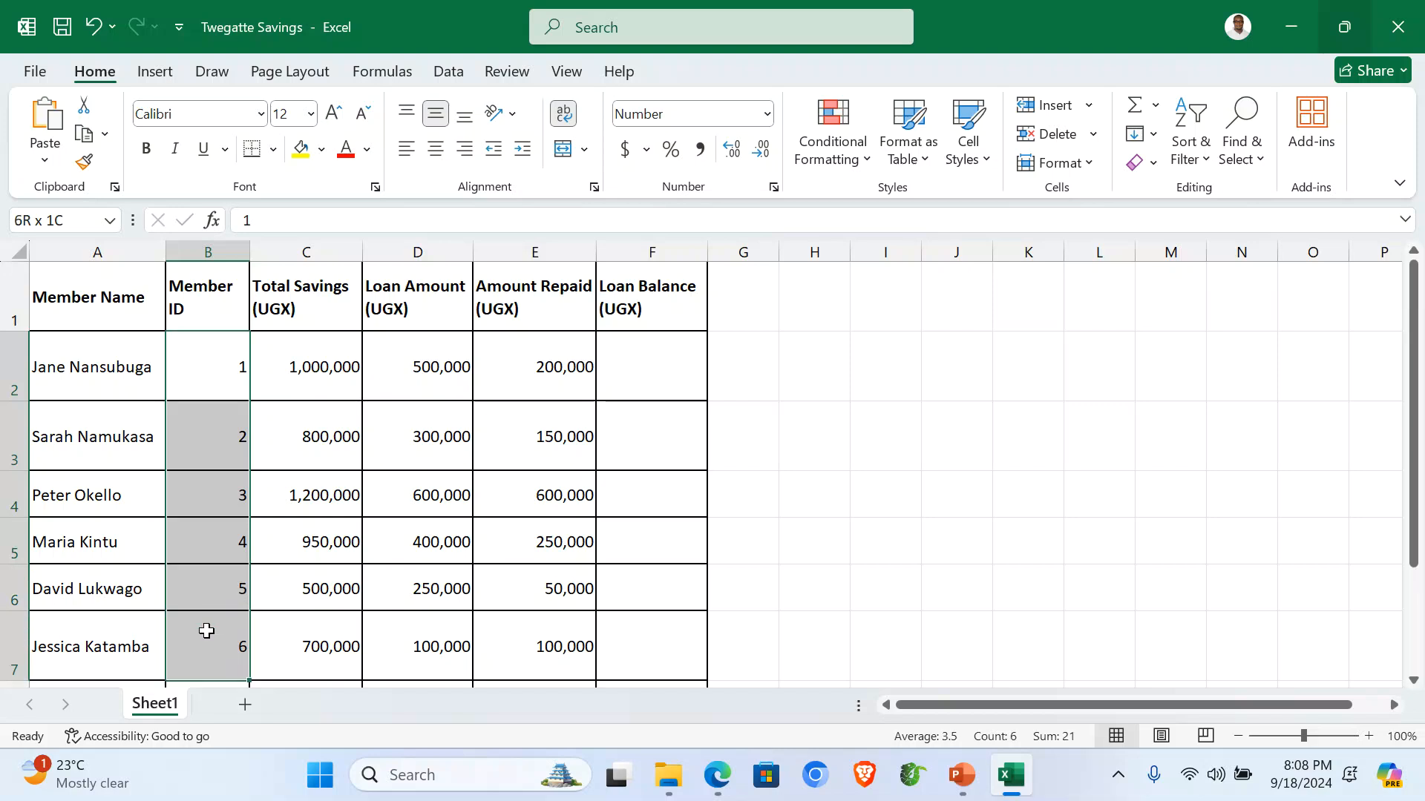
scroll(205, 627, down, 1)
scroll(200, 614, up, 2)
drag(201, 364, 232, 626)
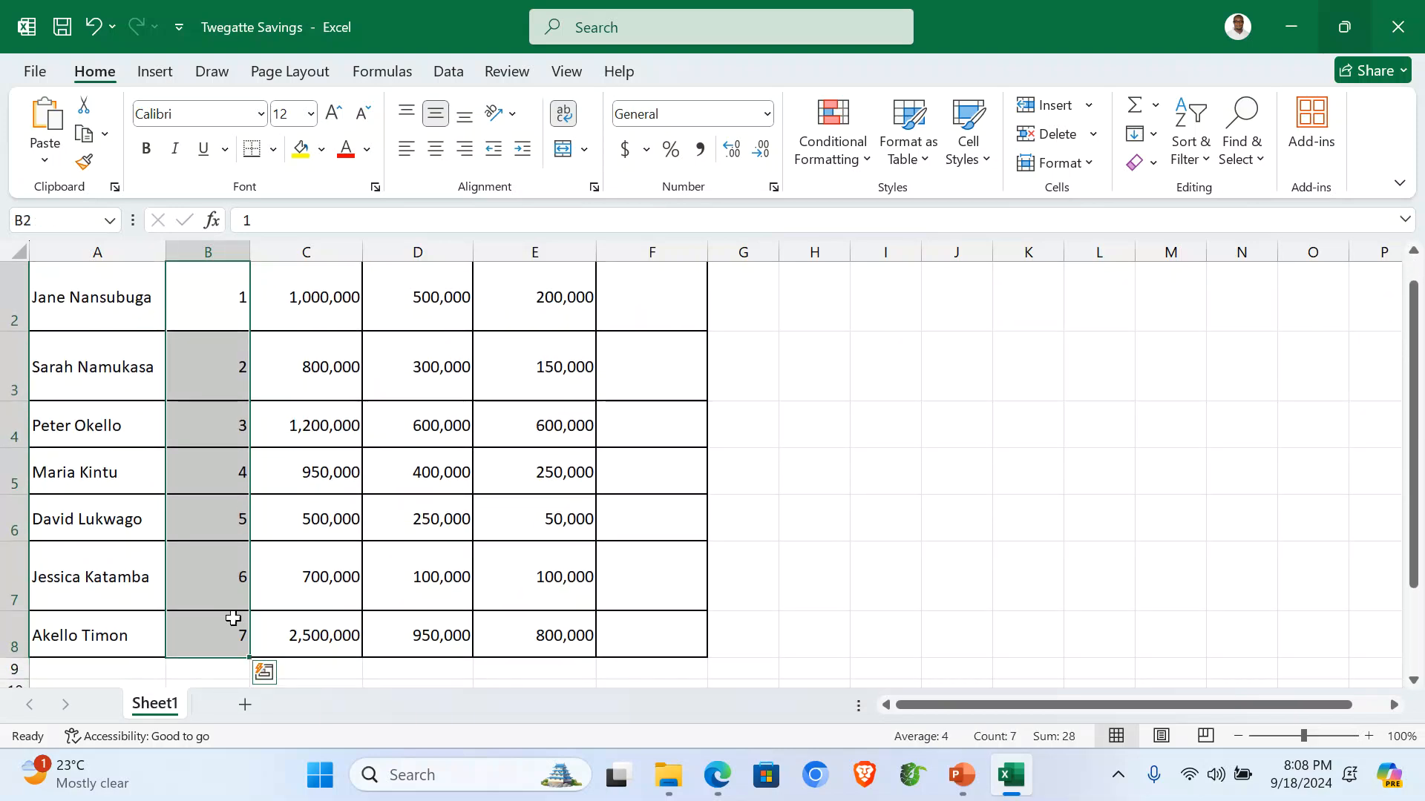
right_click(204, 415)
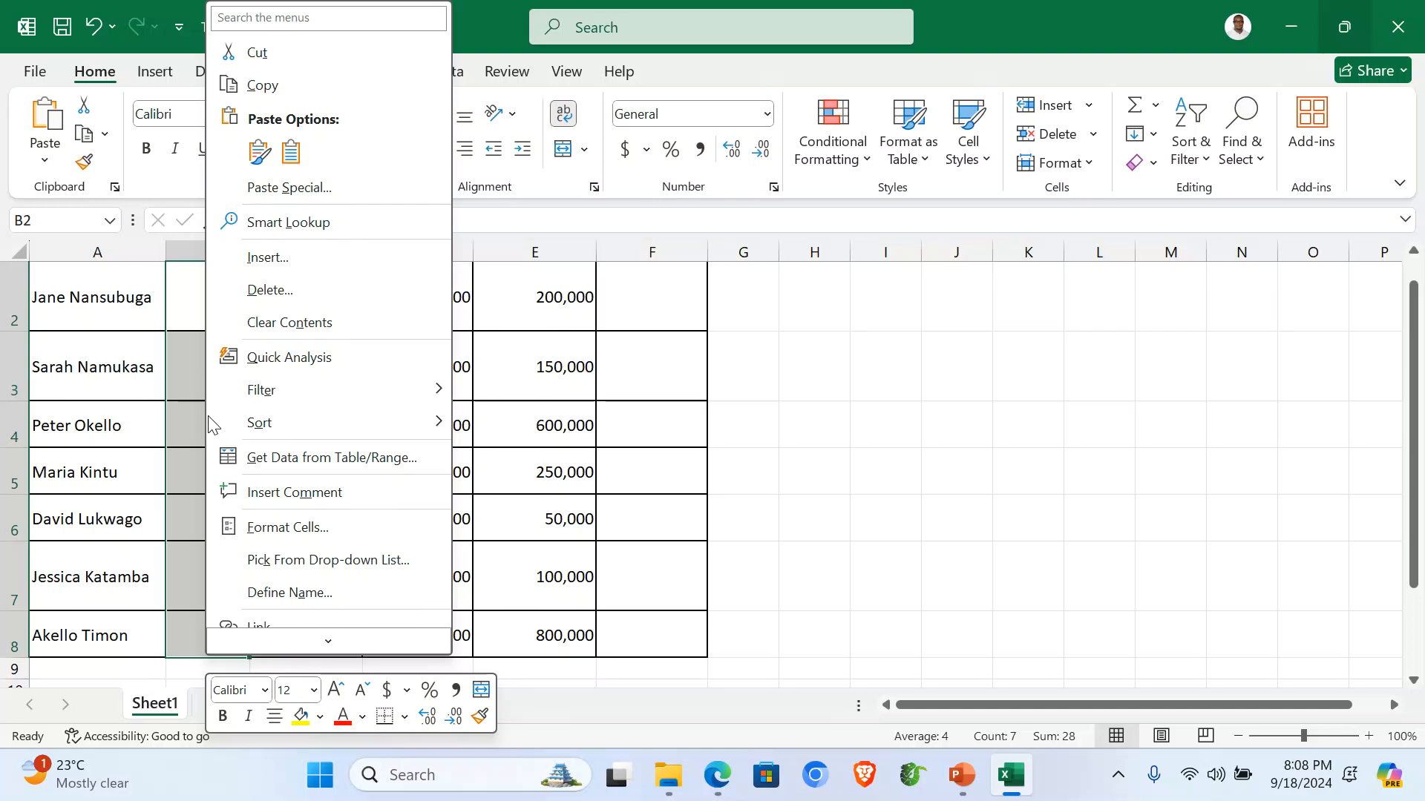
click(304, 528)
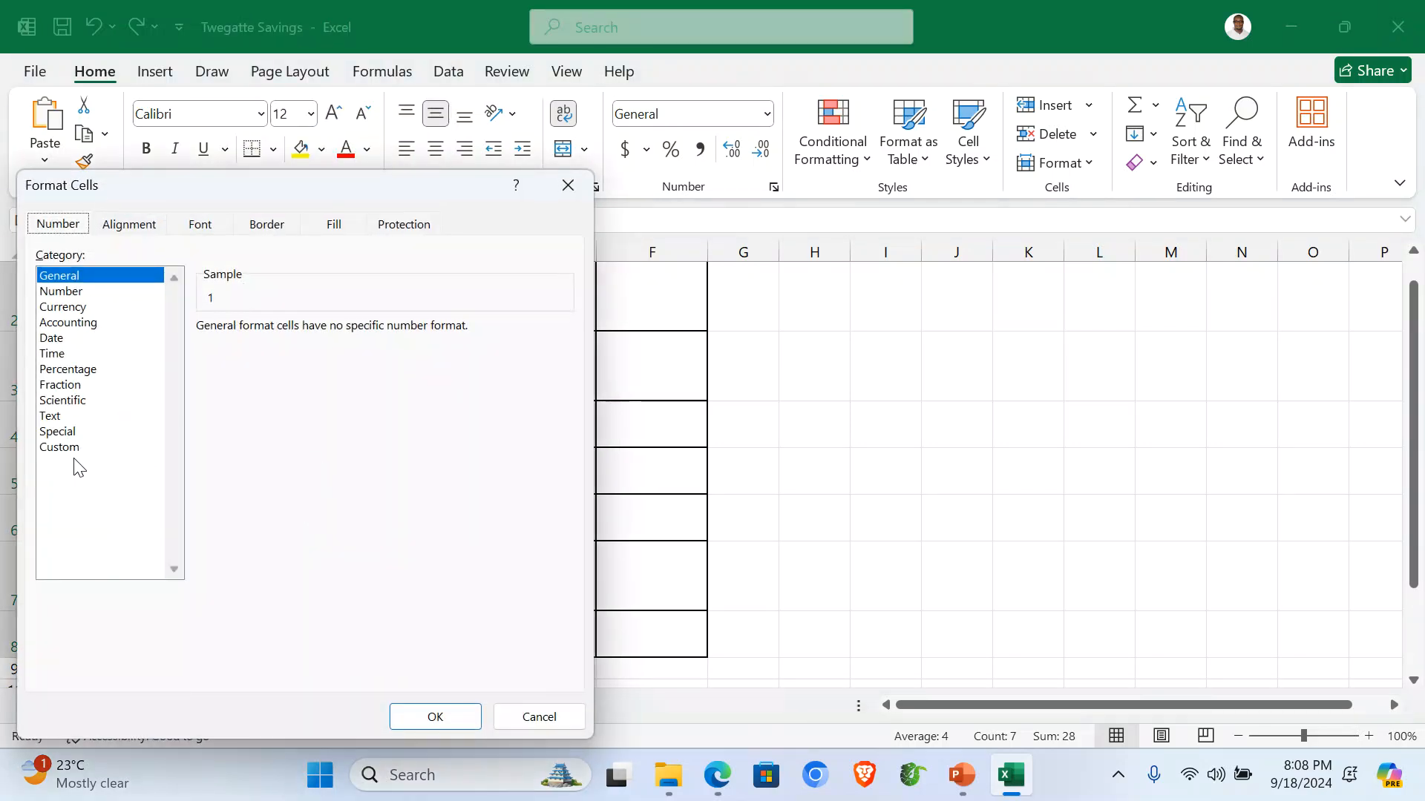
click(72, 450)
click(222, 391)
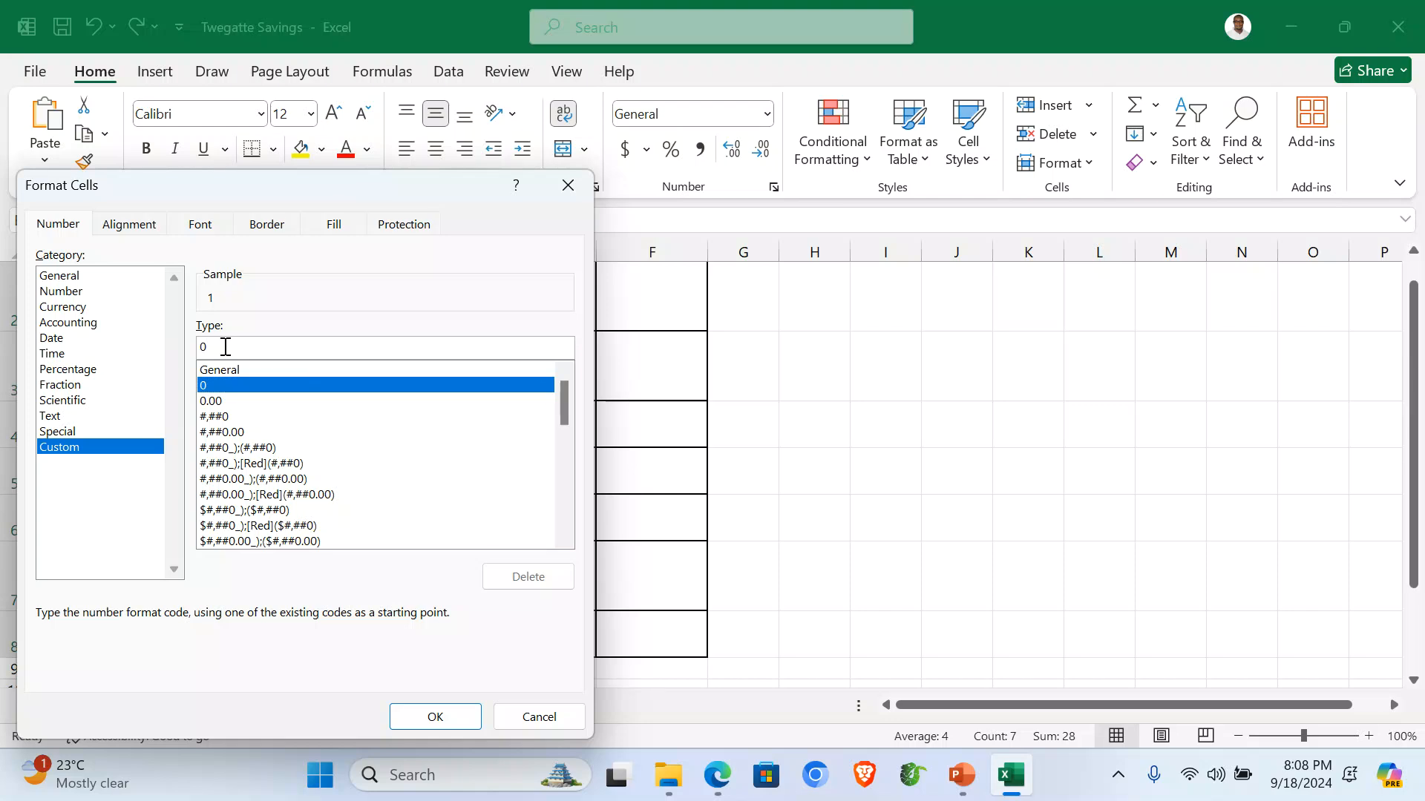
text(00)
click(424, 716)
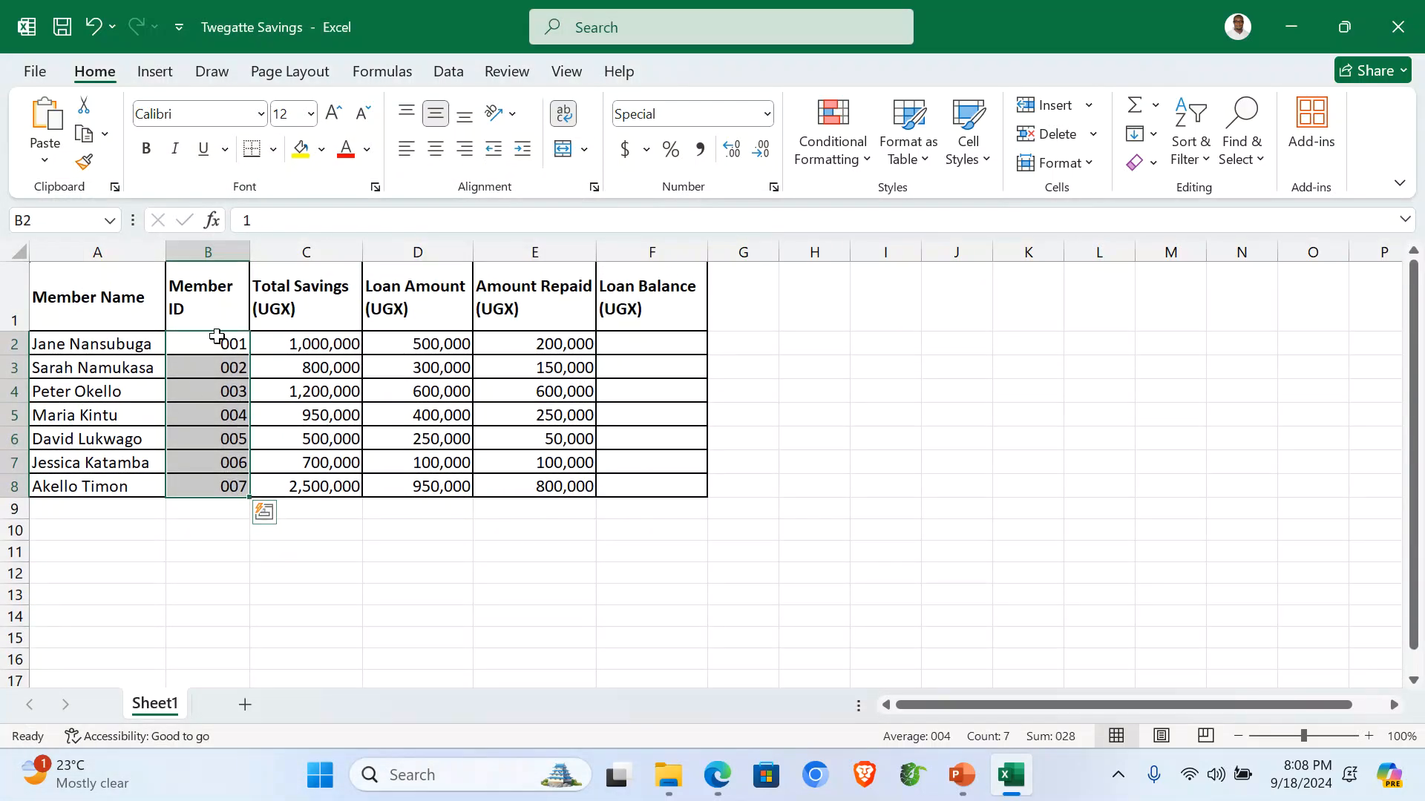
click(14, 291)
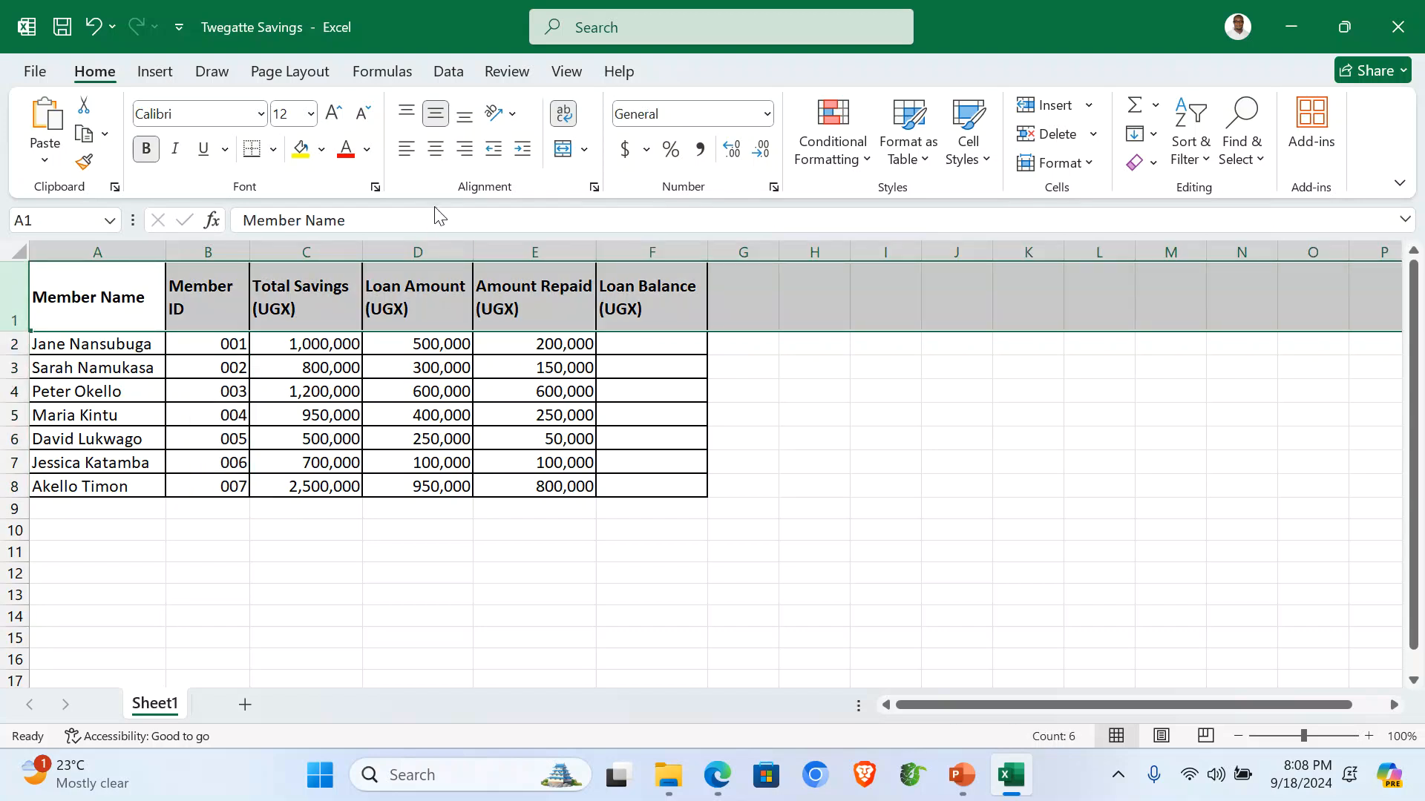
Center the row 1 headers, then copy the whole sheet into a new Sheet2.
click(436, 149)
click(460, 484)
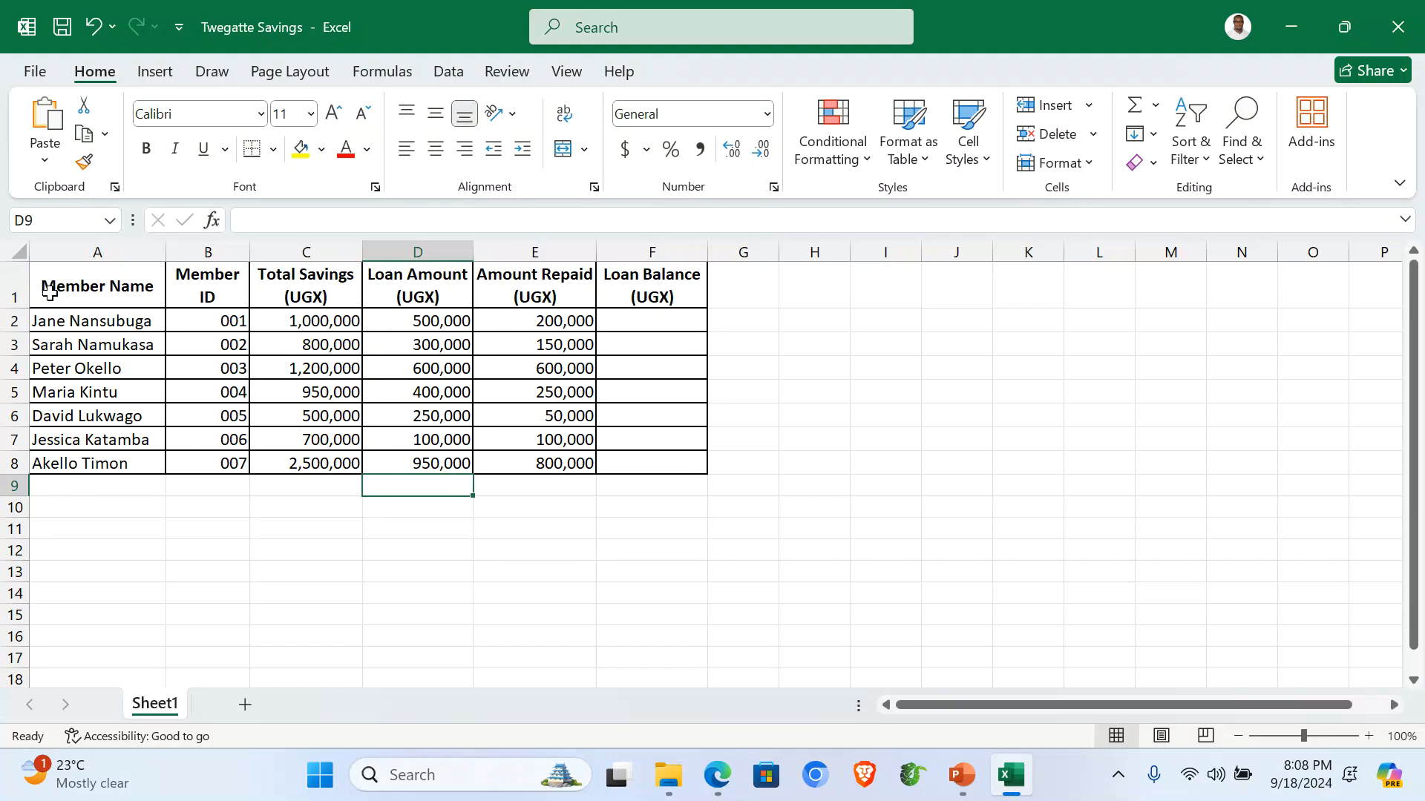
key(ctrl+a)
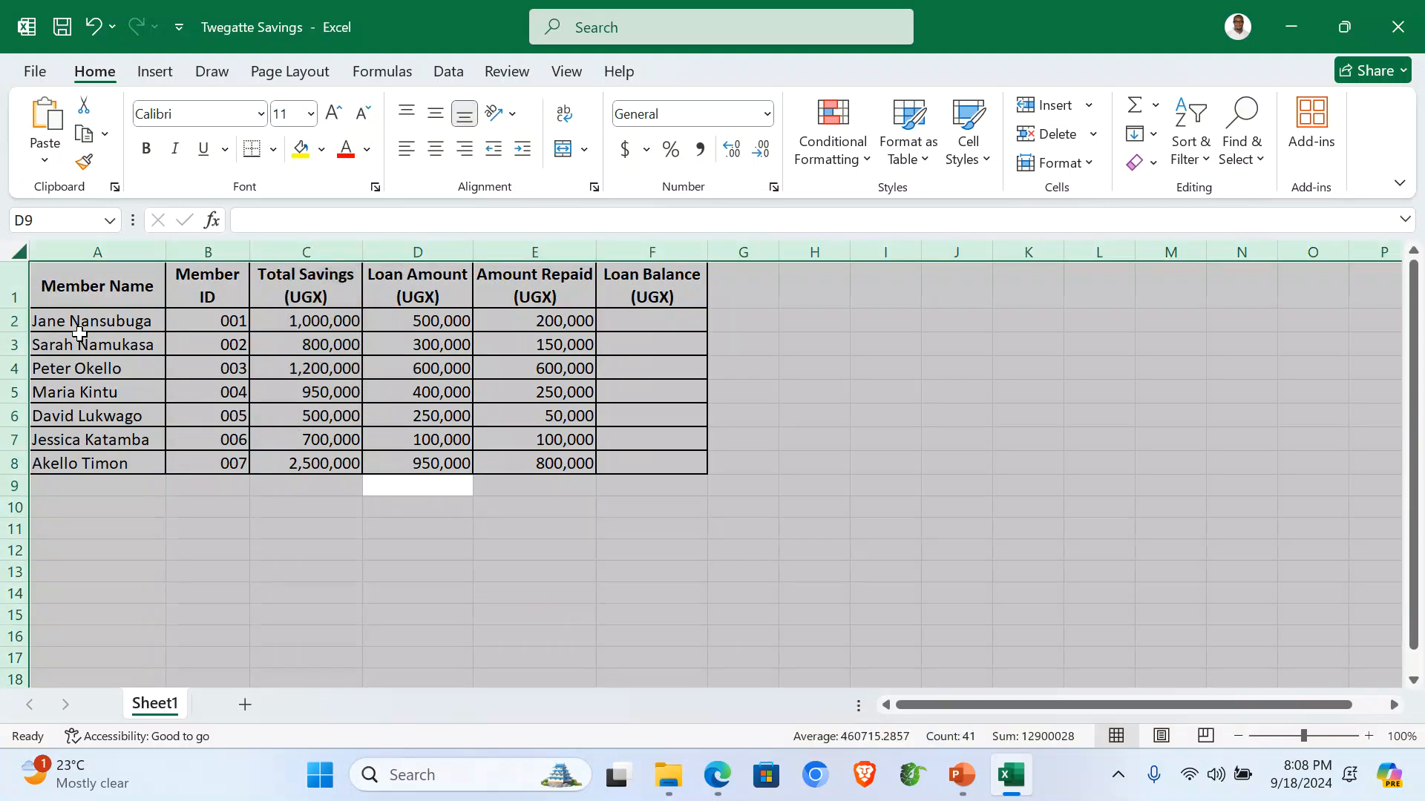
key(ctrl+c)
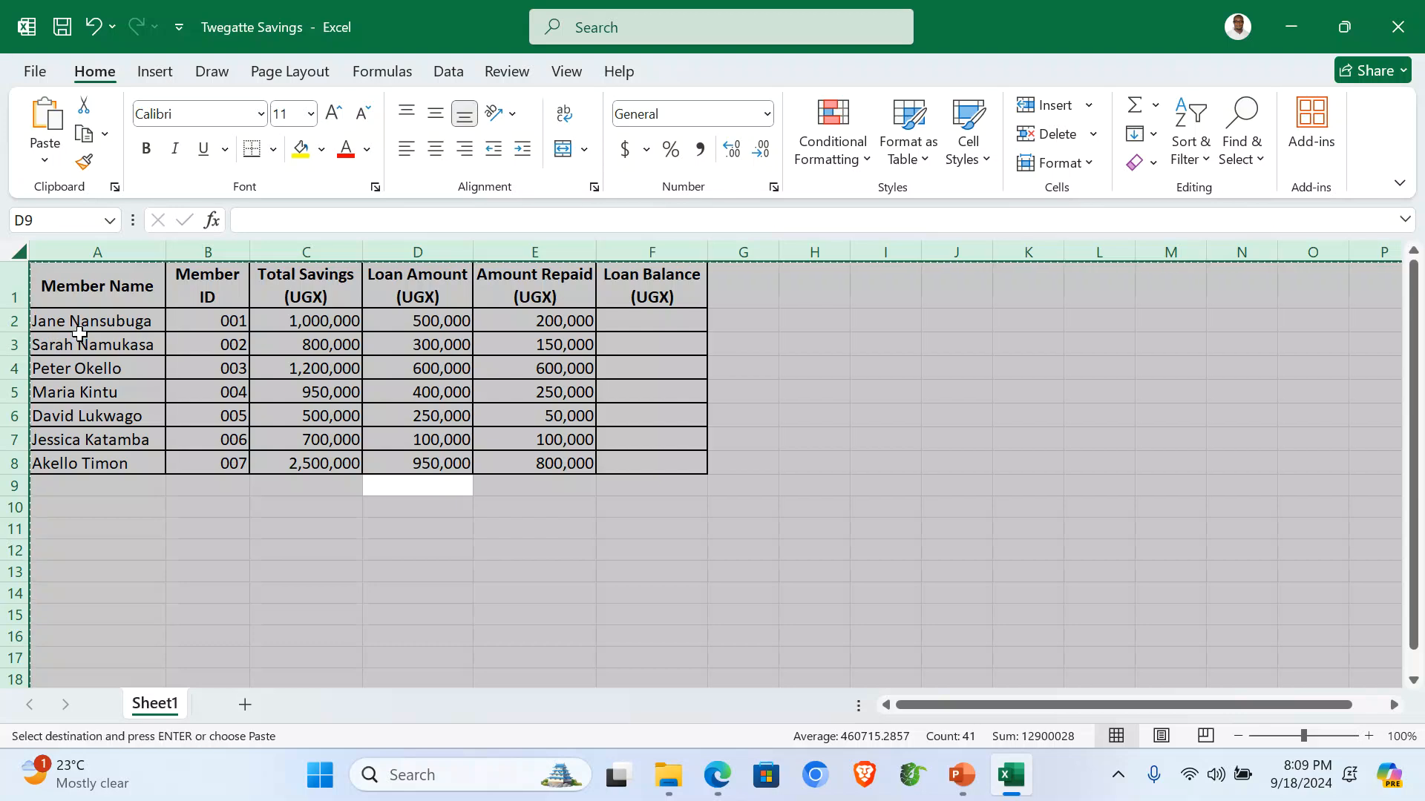
click(245, 705)
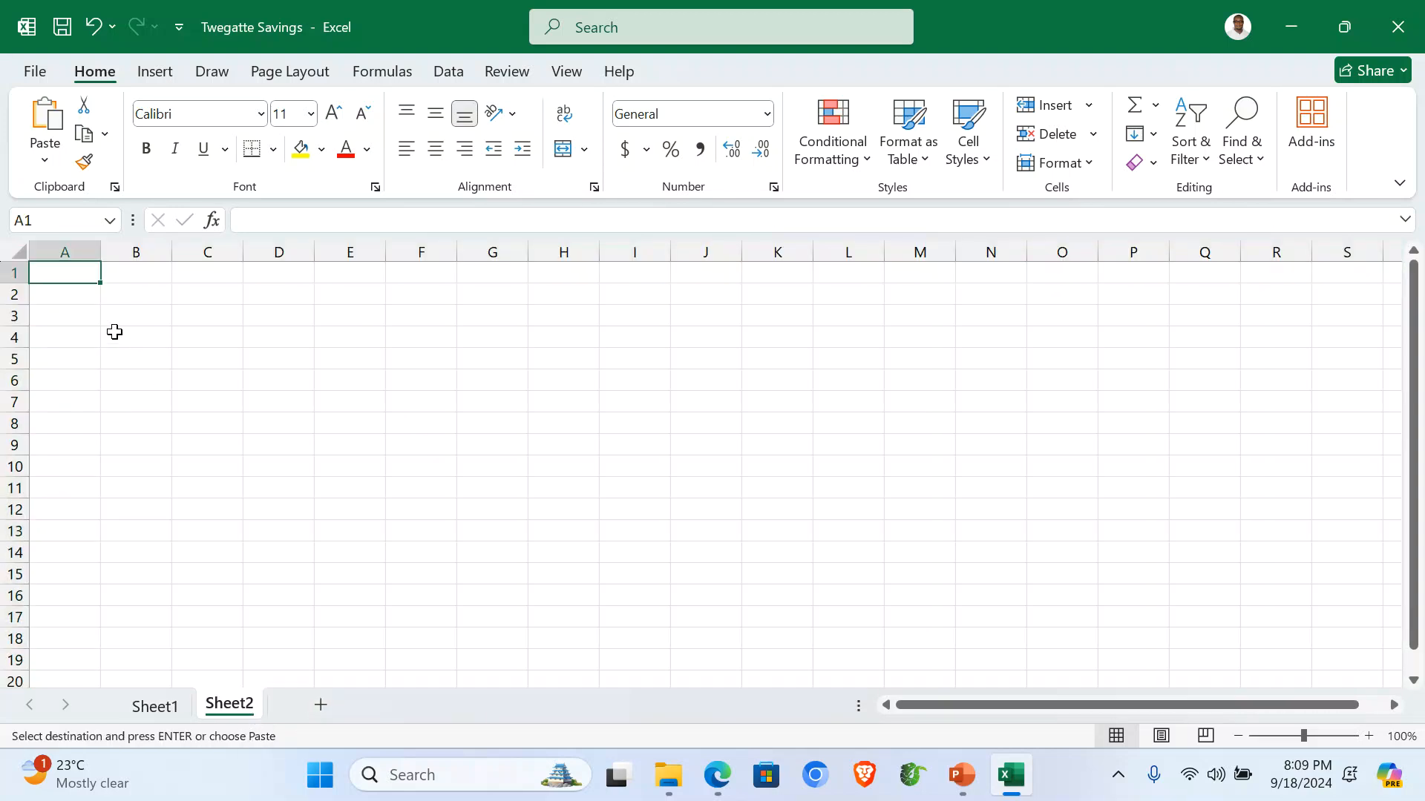
key(ctrl+v)
click(173, 566)
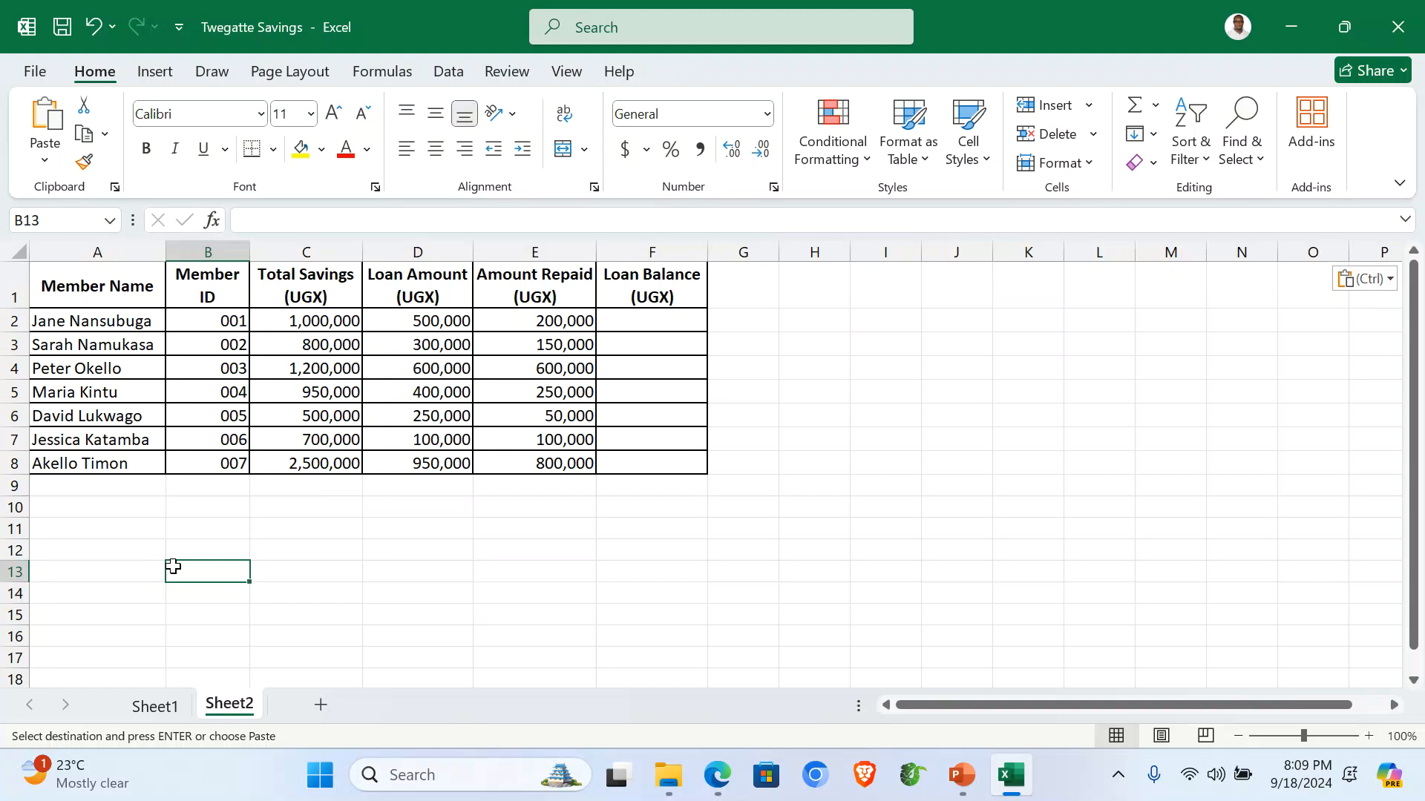
click(659, 318)
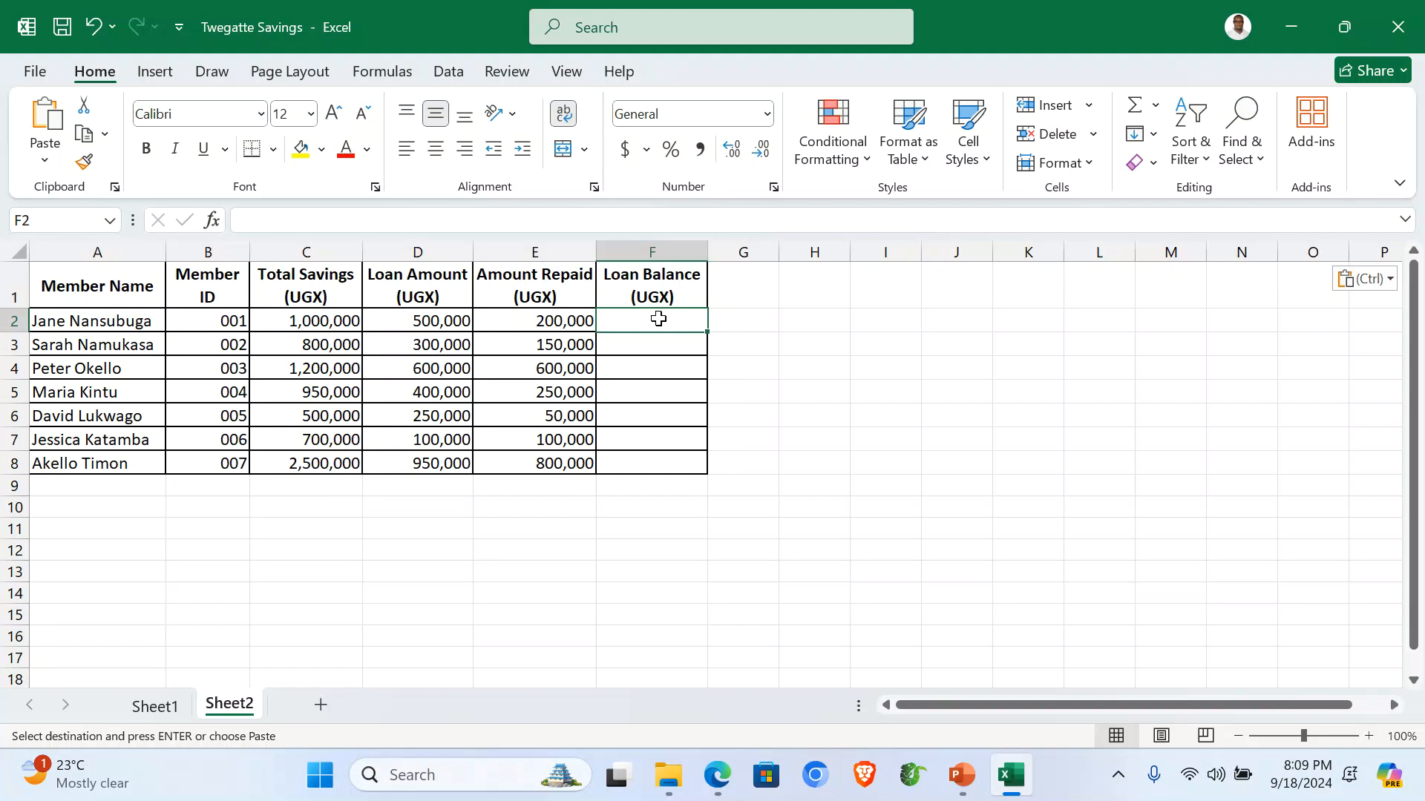
Enter =D2-E2 in F2 and fill it down through F8 for all seven members.
text(=)
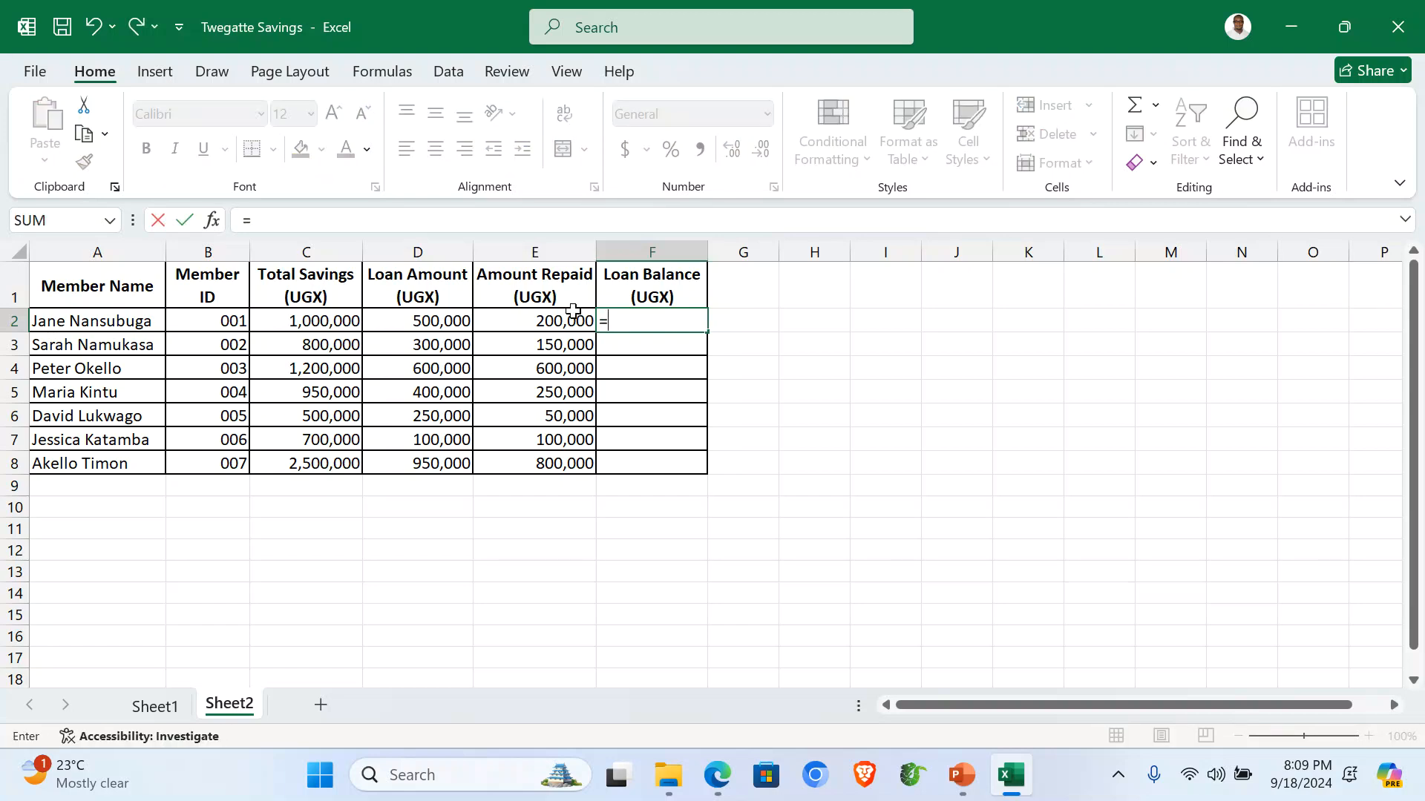
click(396, 317)
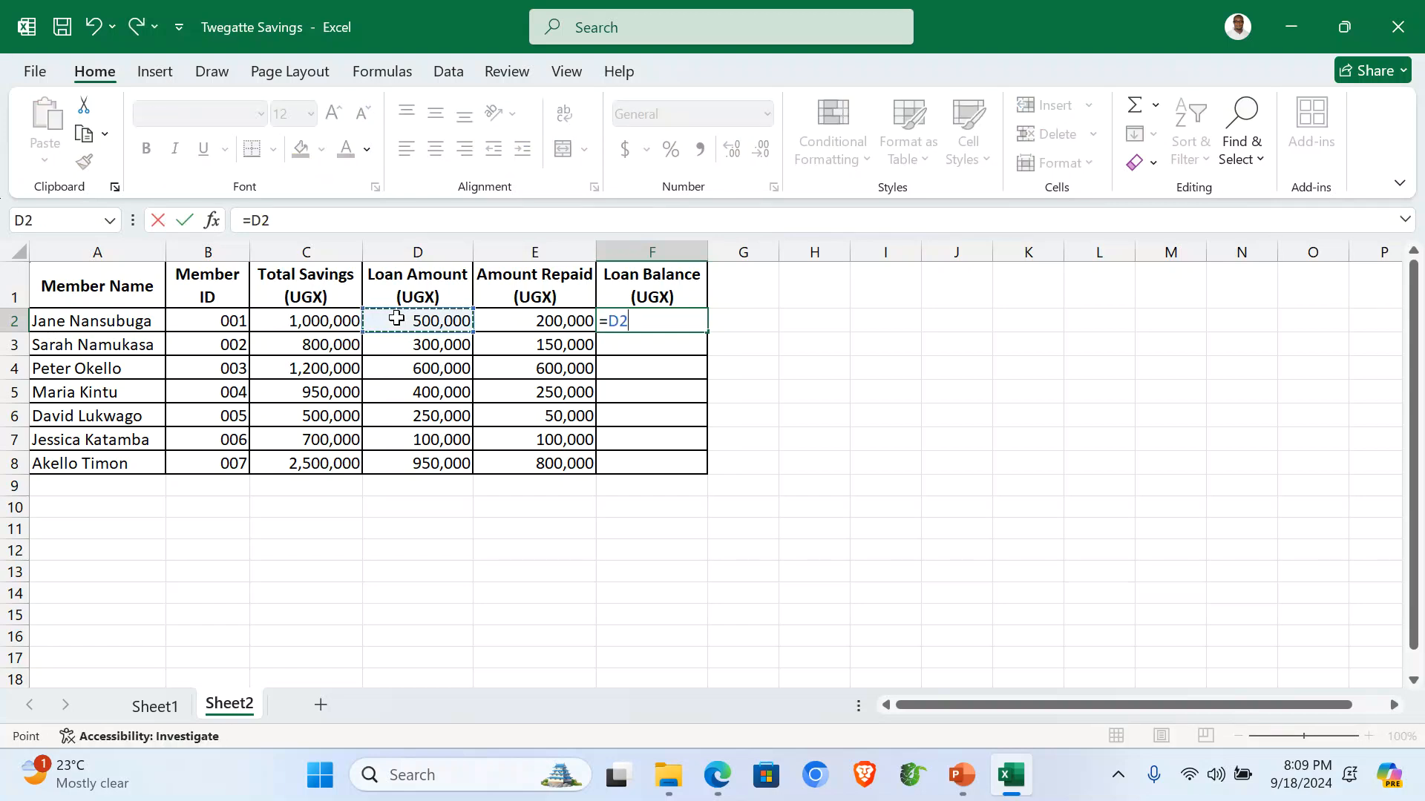
text(-)
click(535, 321)
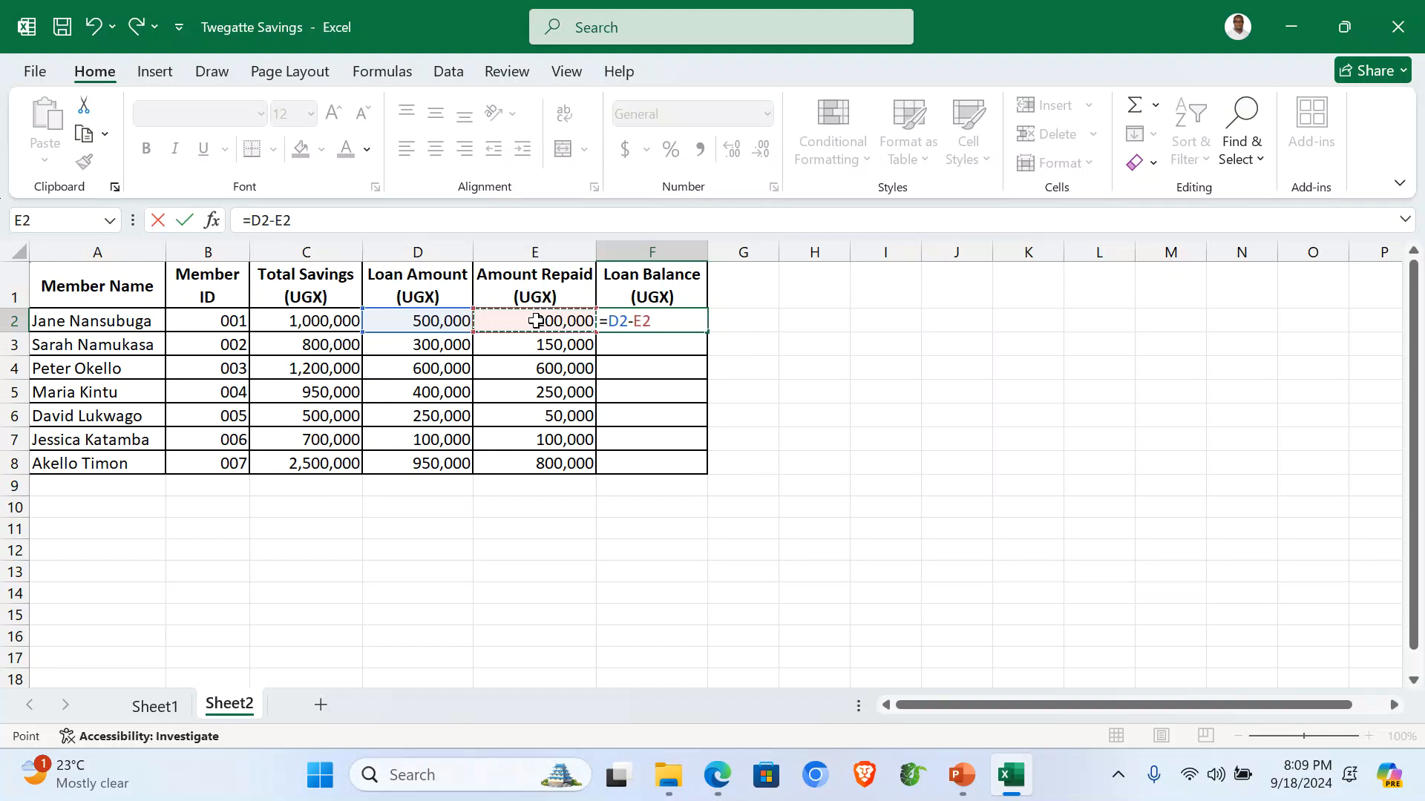
key(Return)
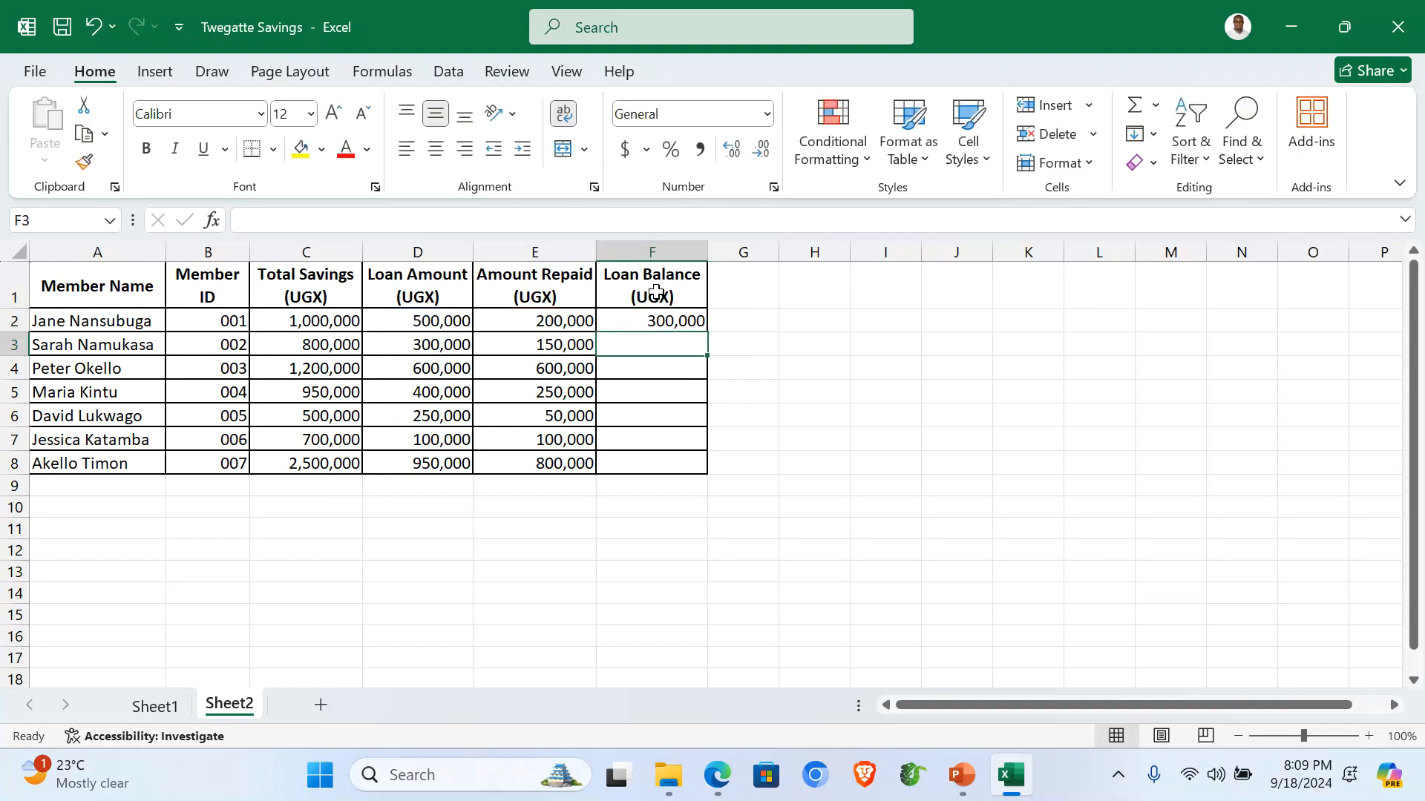
click(652, 321)
double_click(708, 331)
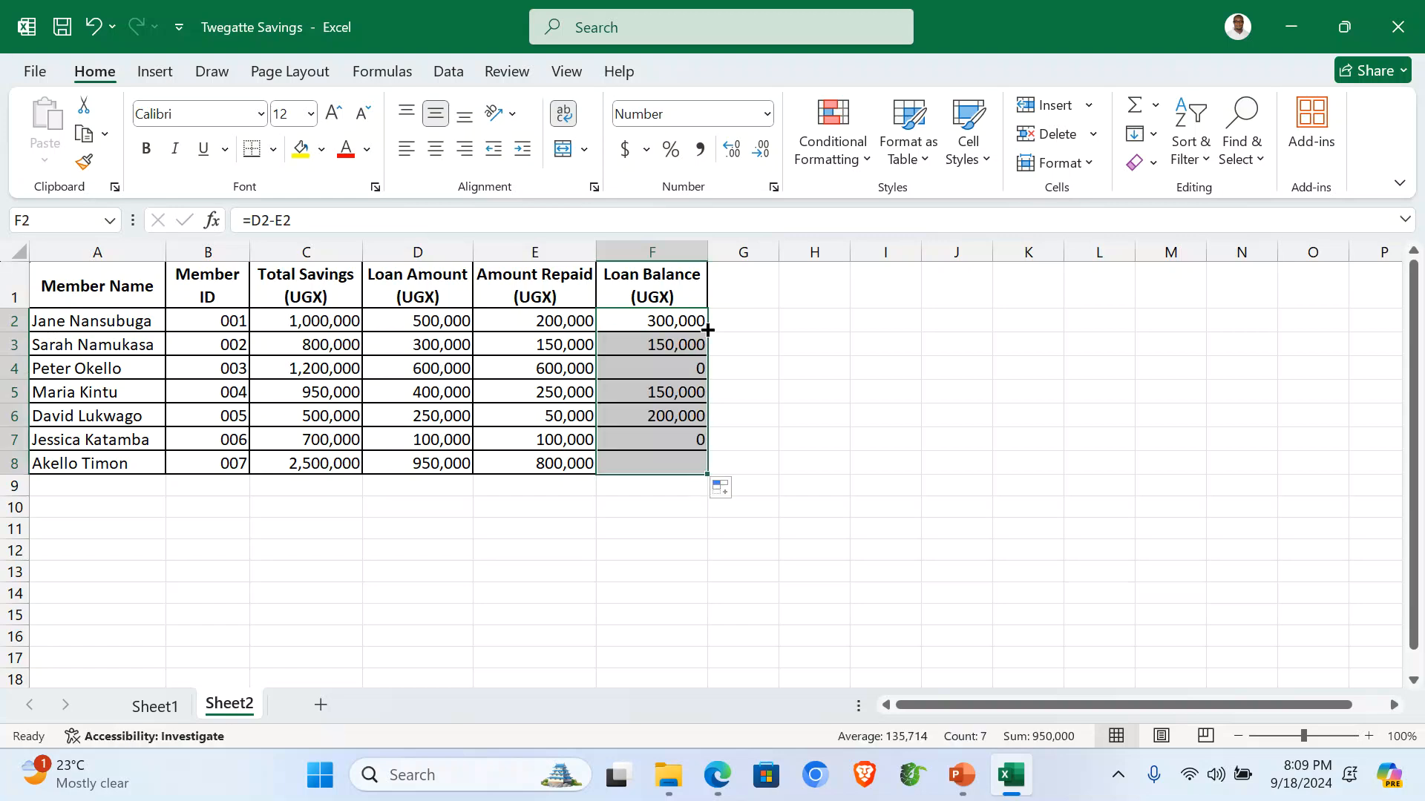
click(659, 525)
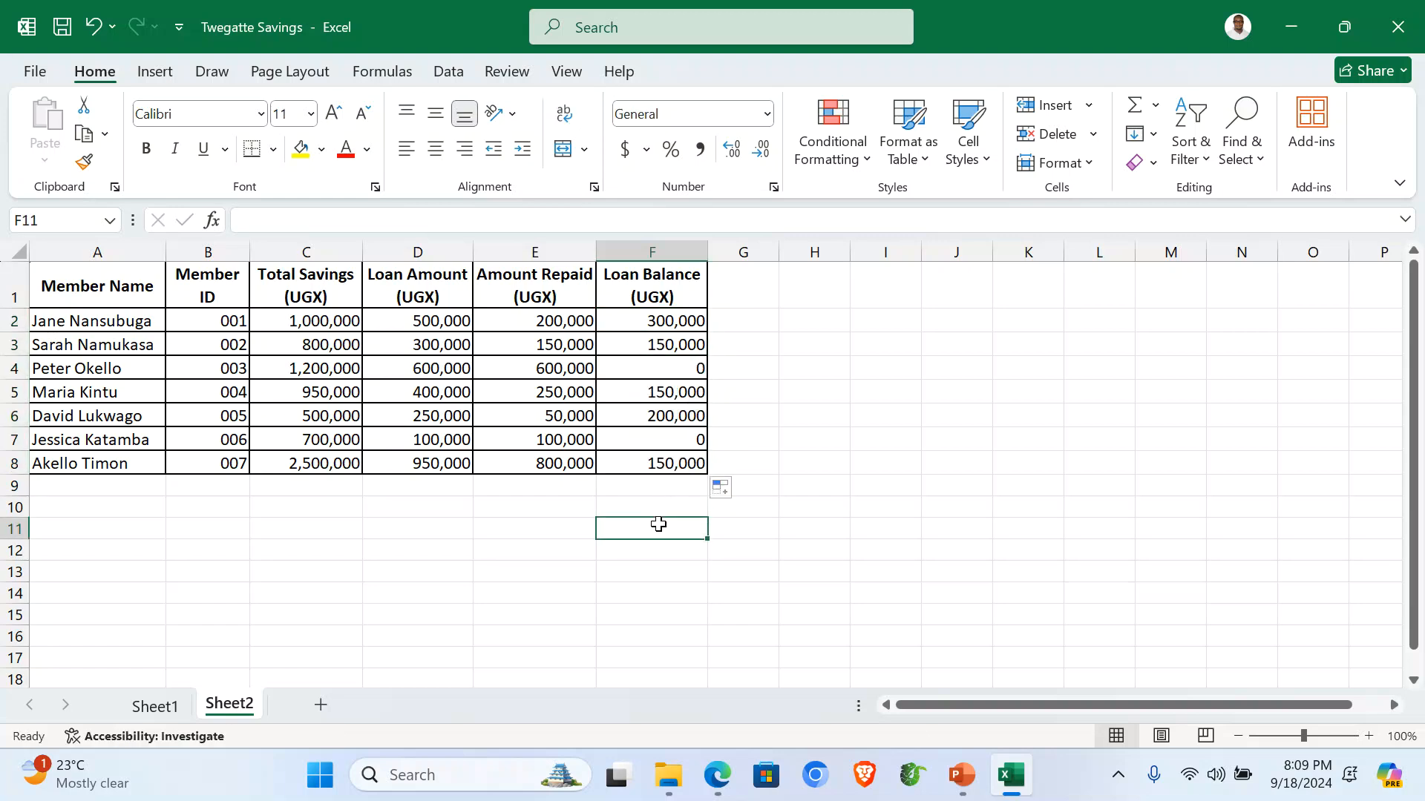
click(89, 512)
Add a 'Total Amount Saved' label in A10 with =SUM(C2:C8) beside it, giving 7,650,000.
text(T)
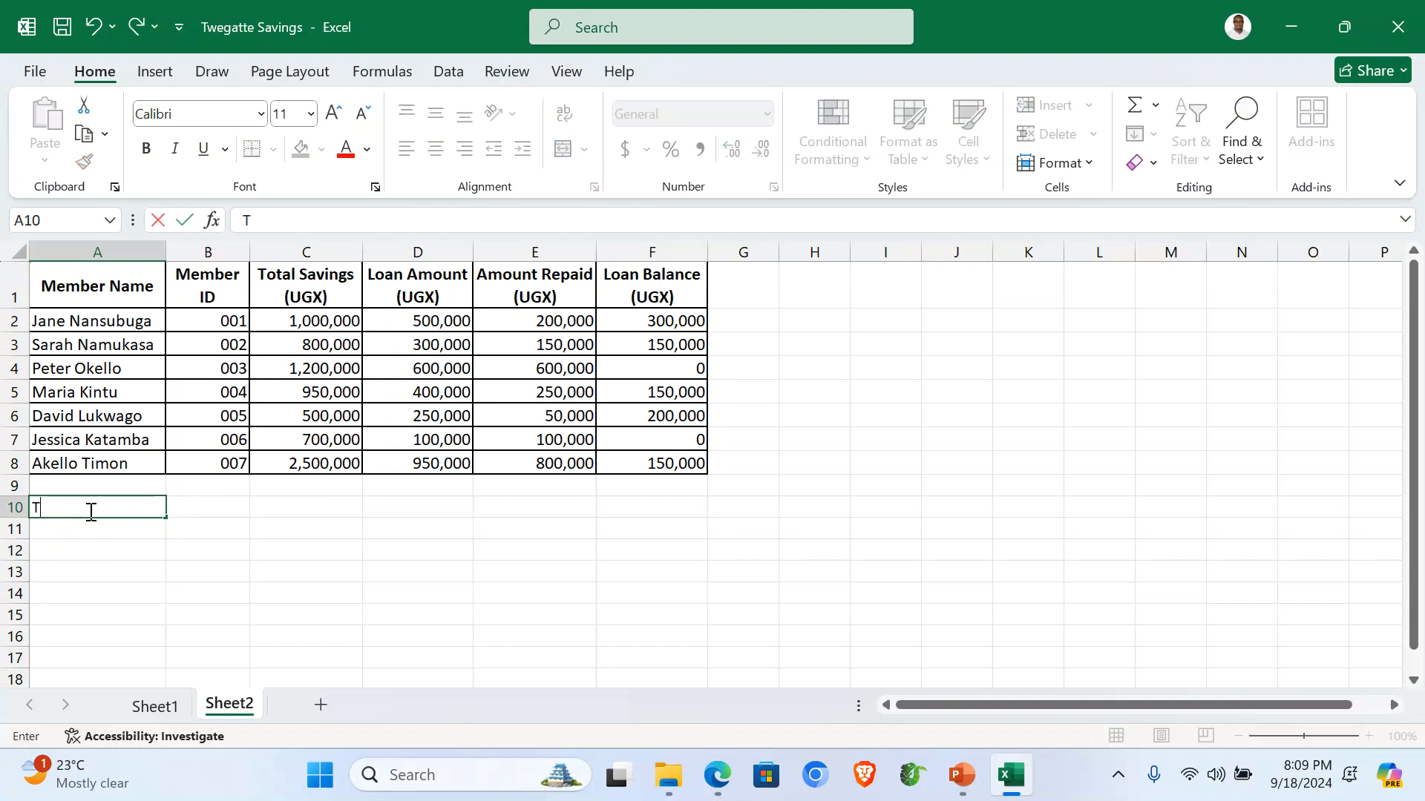
text(otal Amount Saved)
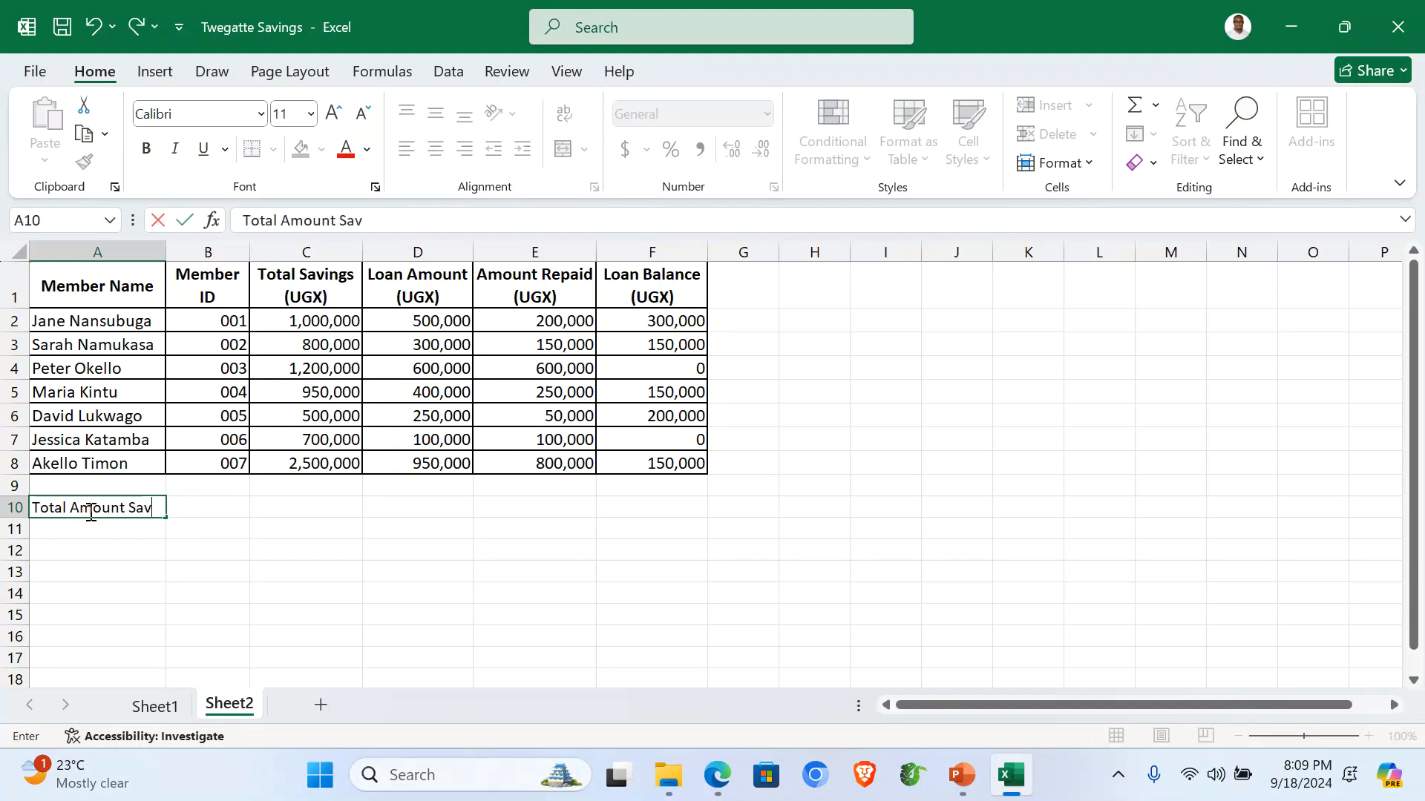
click(270, 511)
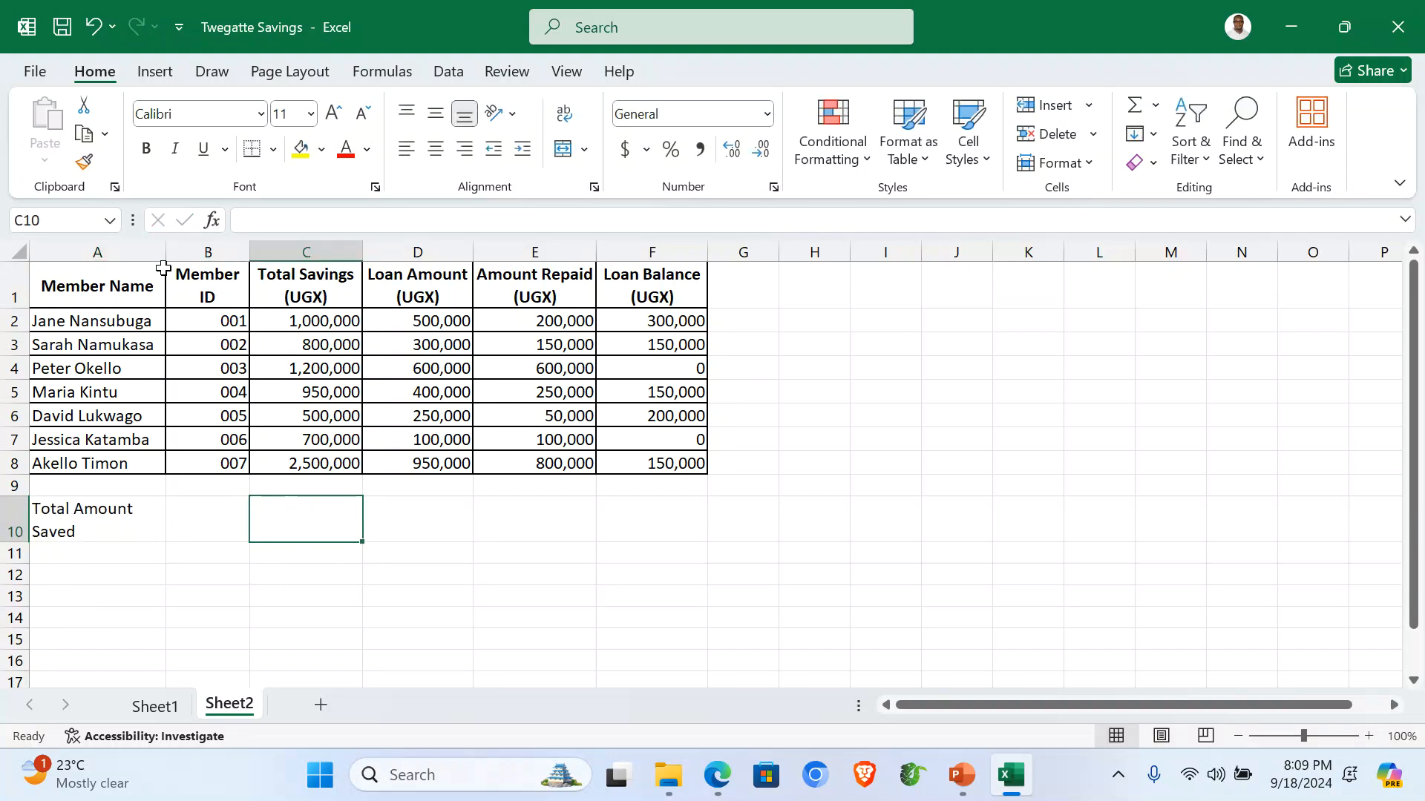
drag(163, 250, 190, 252)
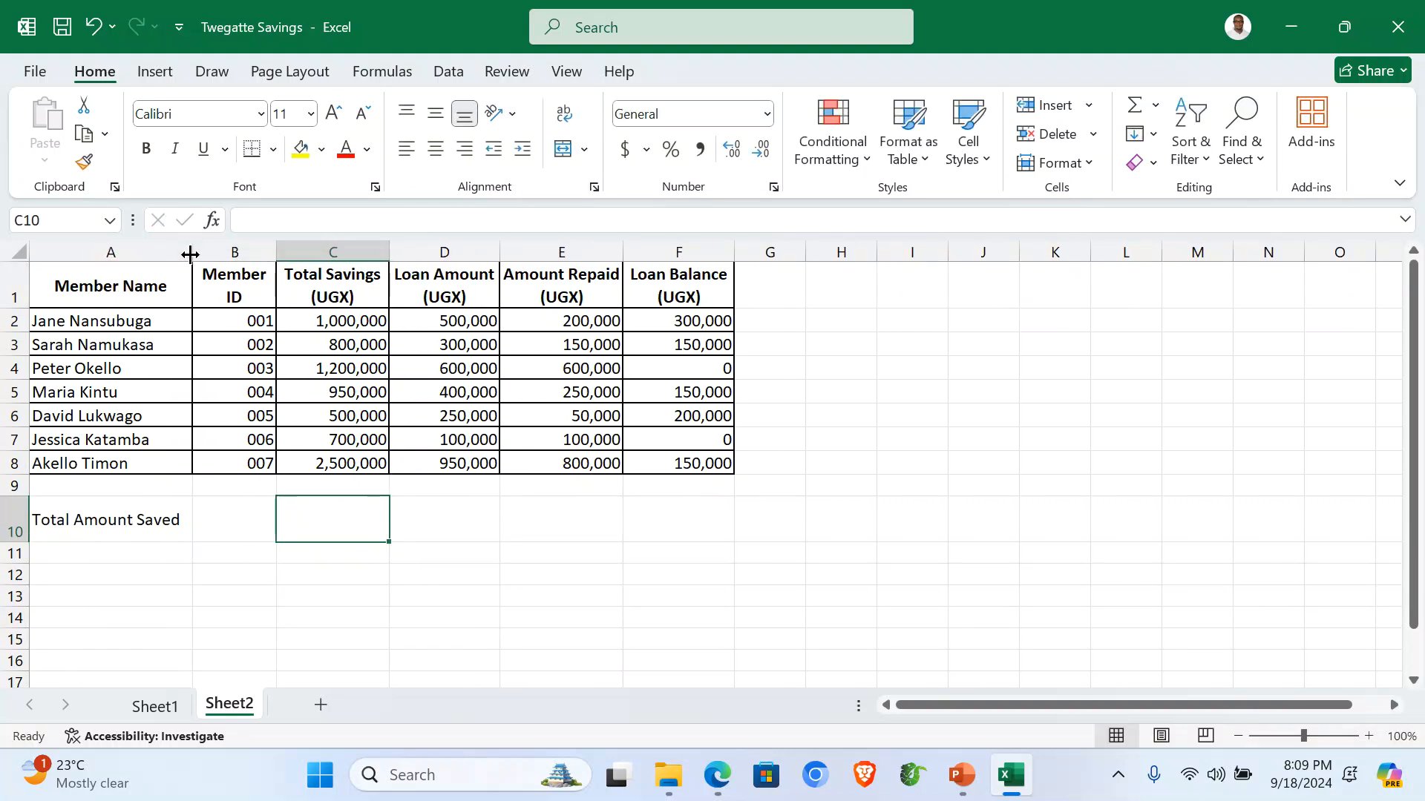
text(=SUM)
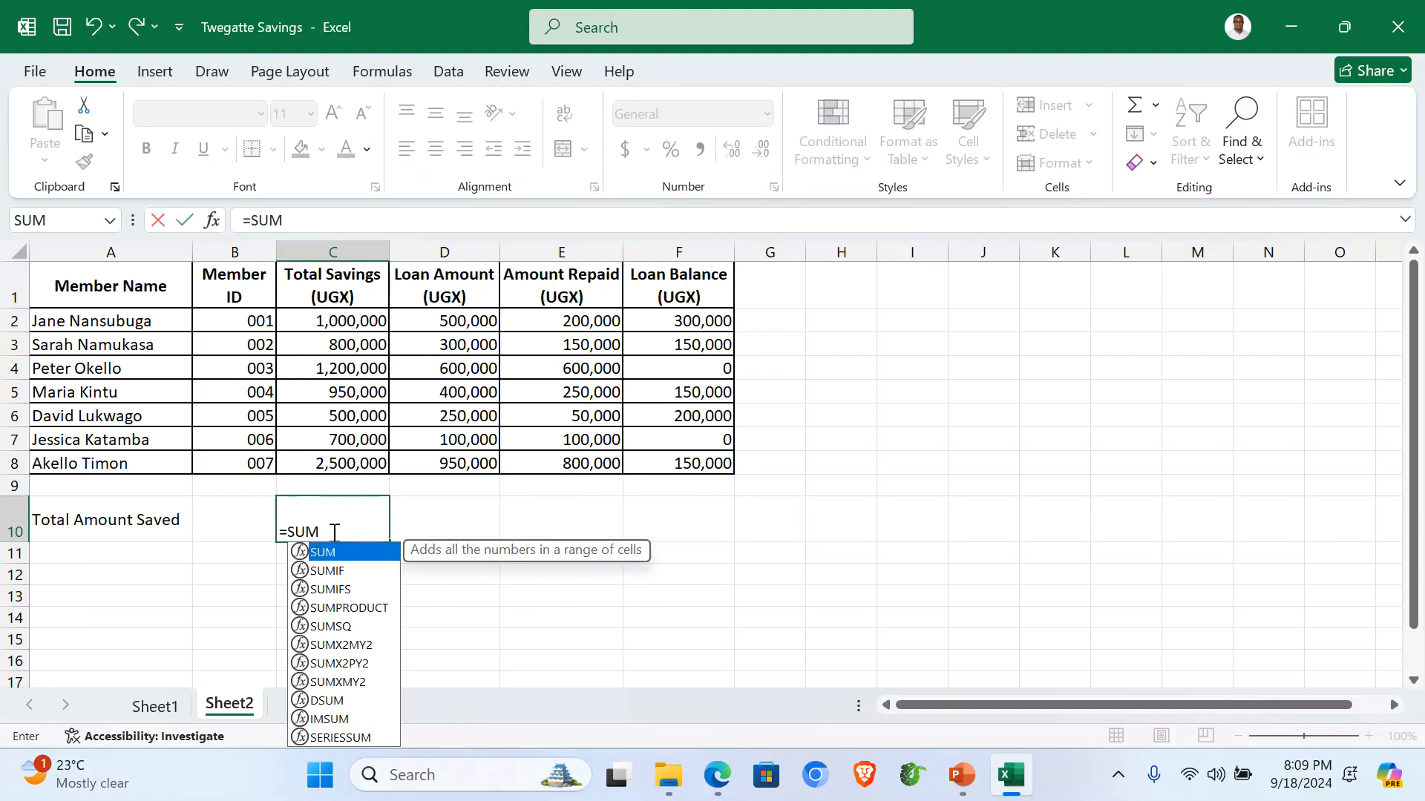
text(()
drag(339, 319, 344, 452)
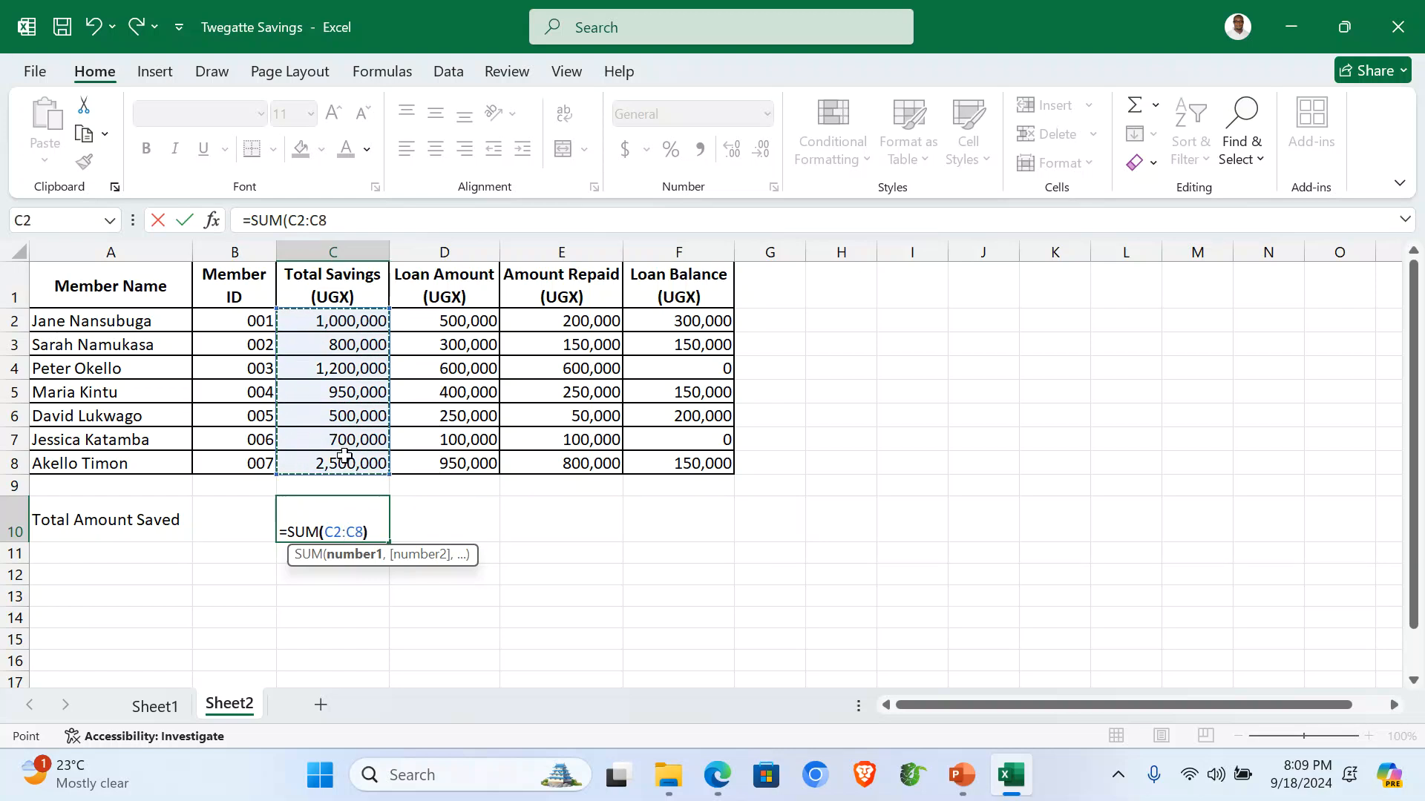
text())
key(Return)
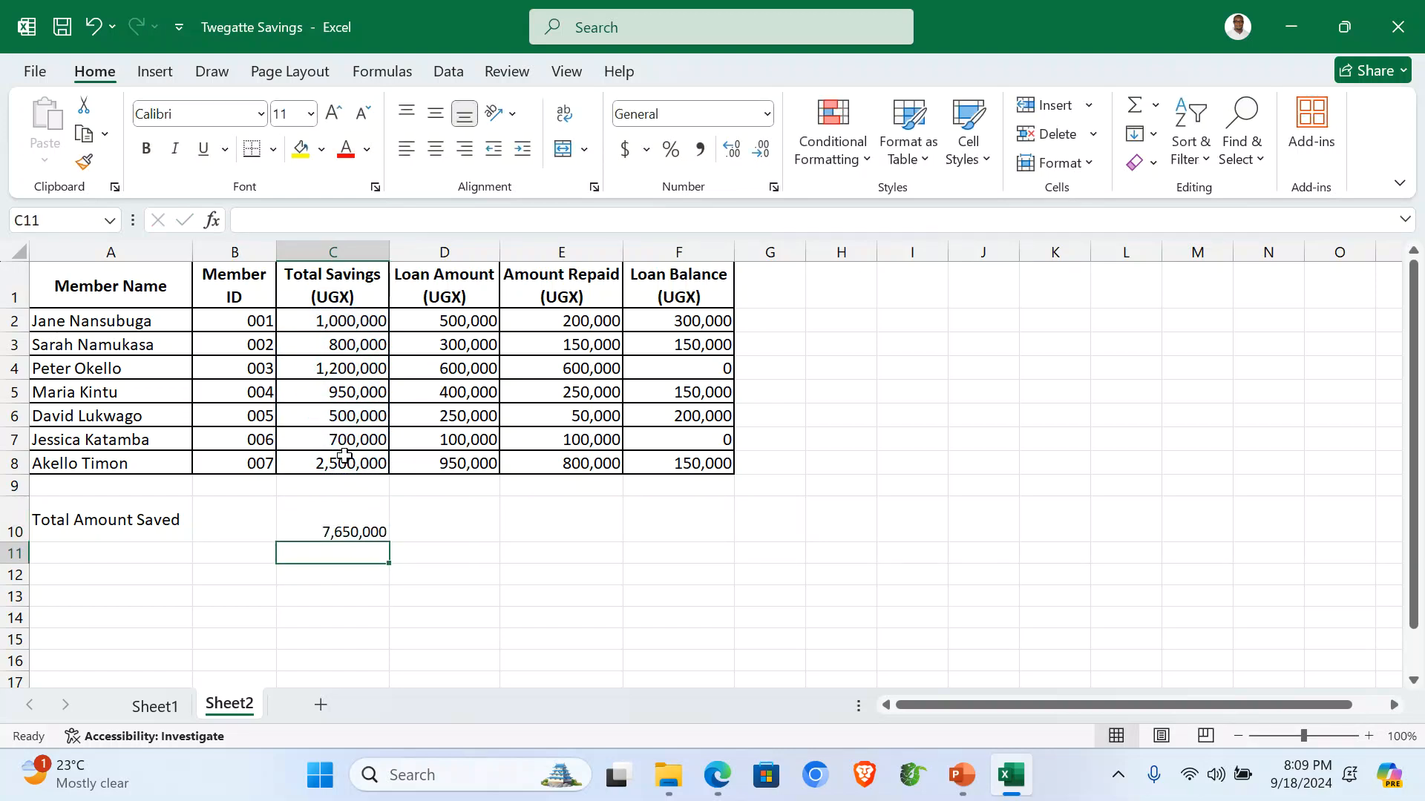
click(94, 548)
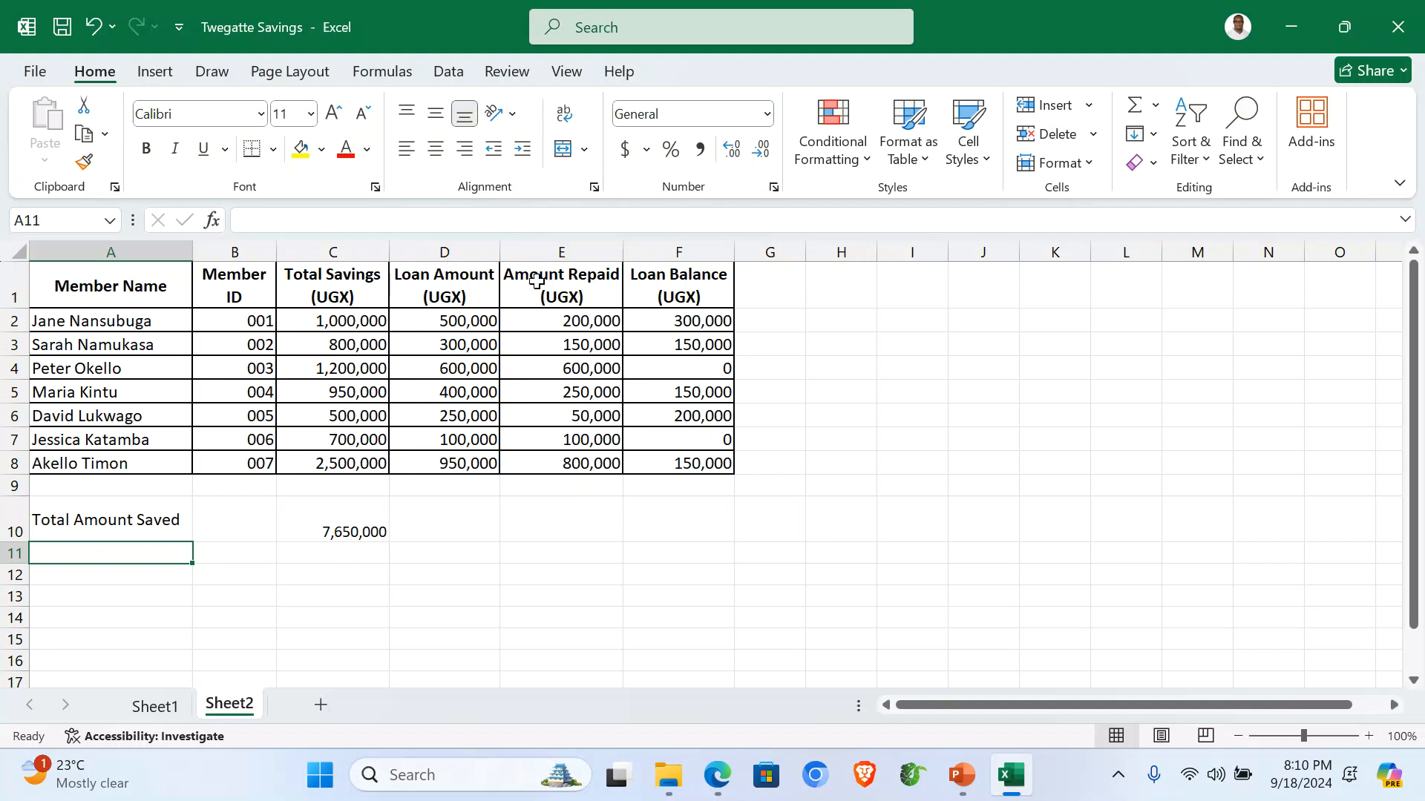
Add 'Total Amount Loaned' in A11 with =SUM(D2:D8) in D11, widening column A.
click(445, 247)
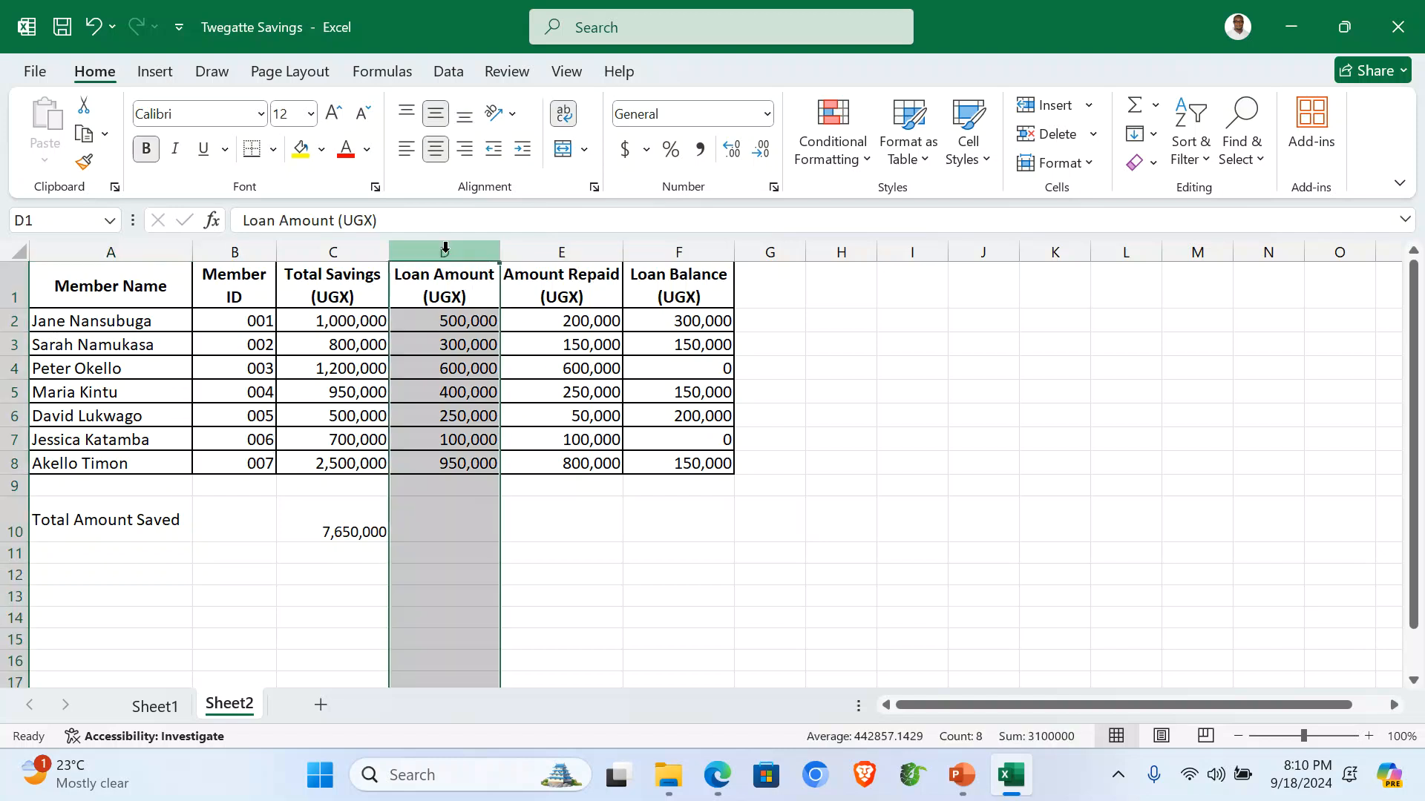
click(82, 562)
text(T)
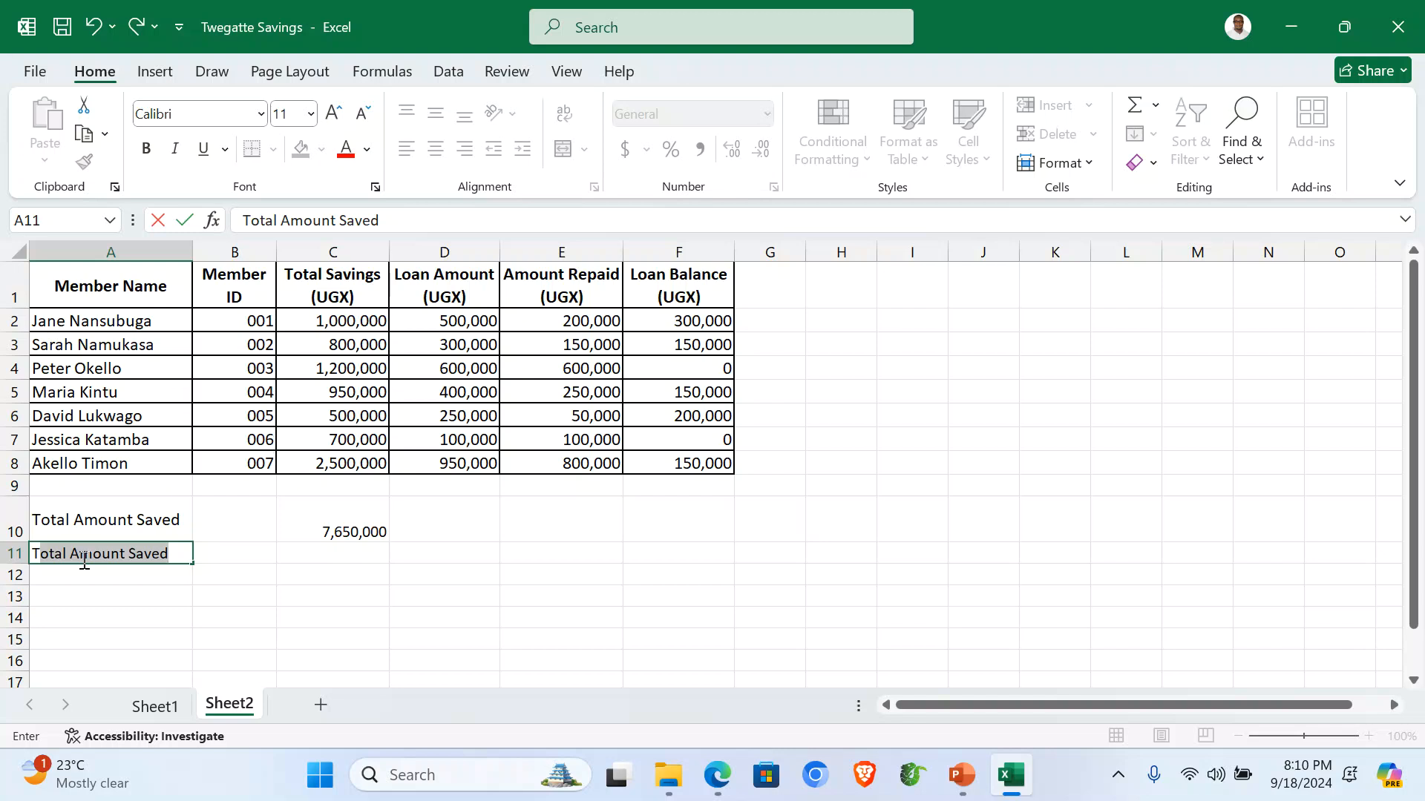
click(178, 552)
key(BackSpace)
key(BackSpace)
key(BackSpace)
key(BackSpace)
key(BackSpace)
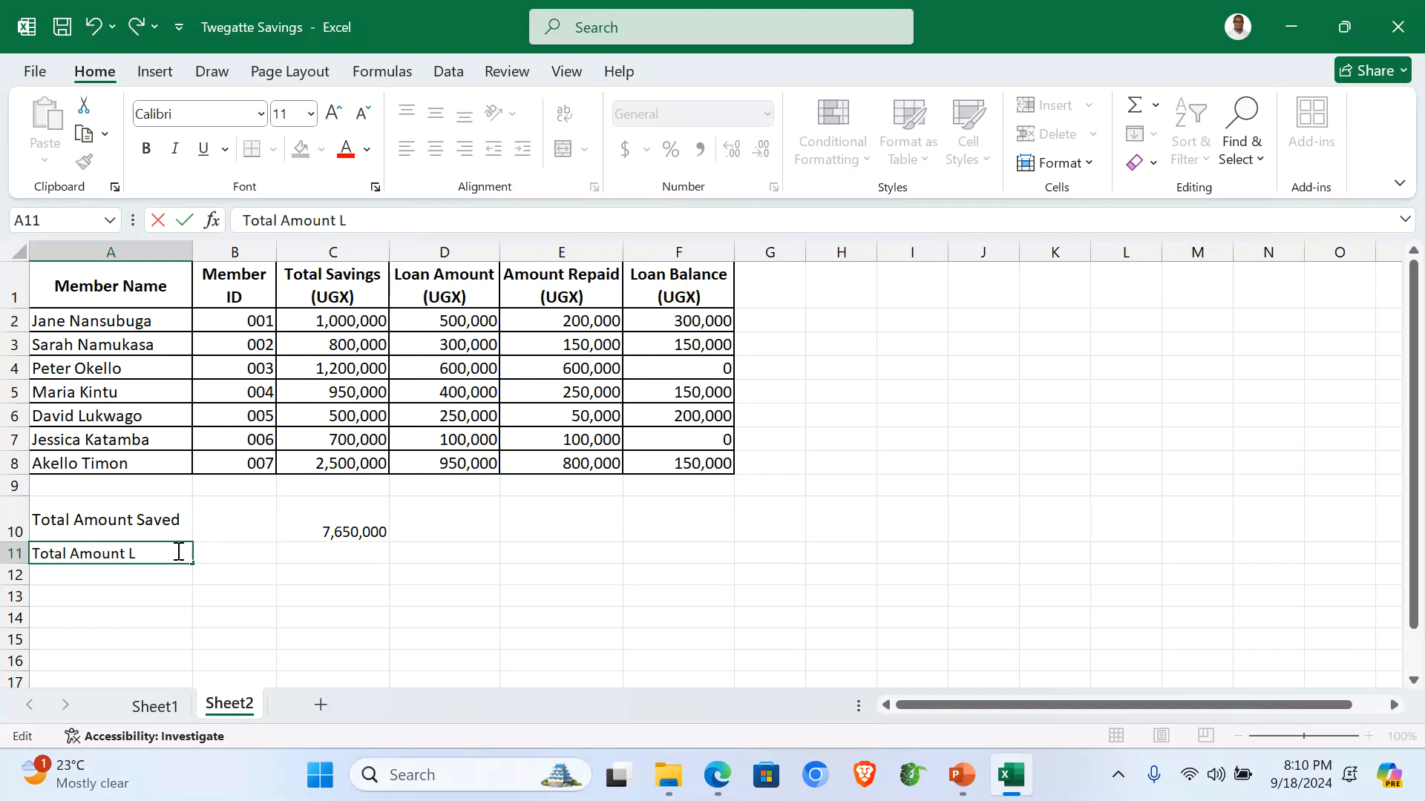
text(Loaned)
click(455, 558)
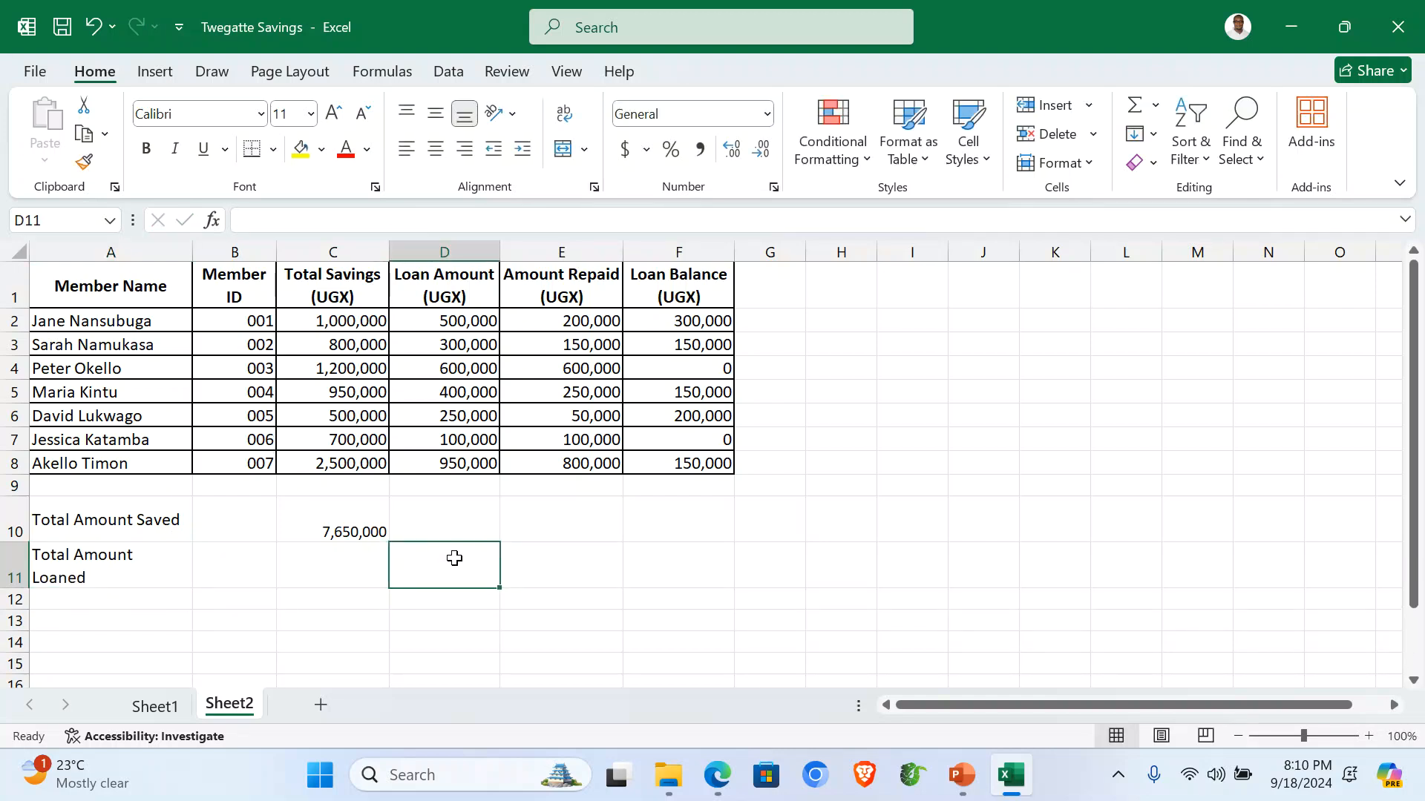
text(=)
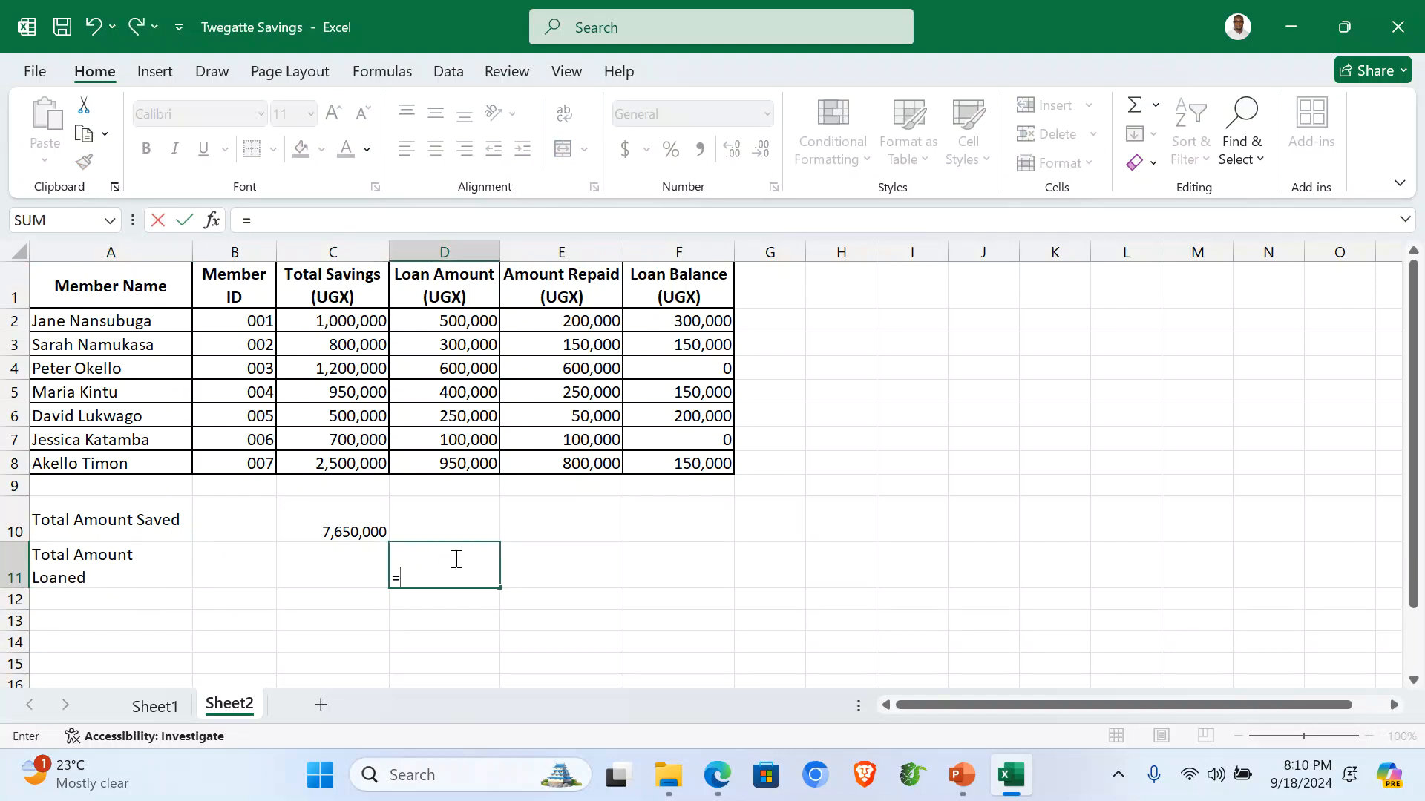
text(sum)
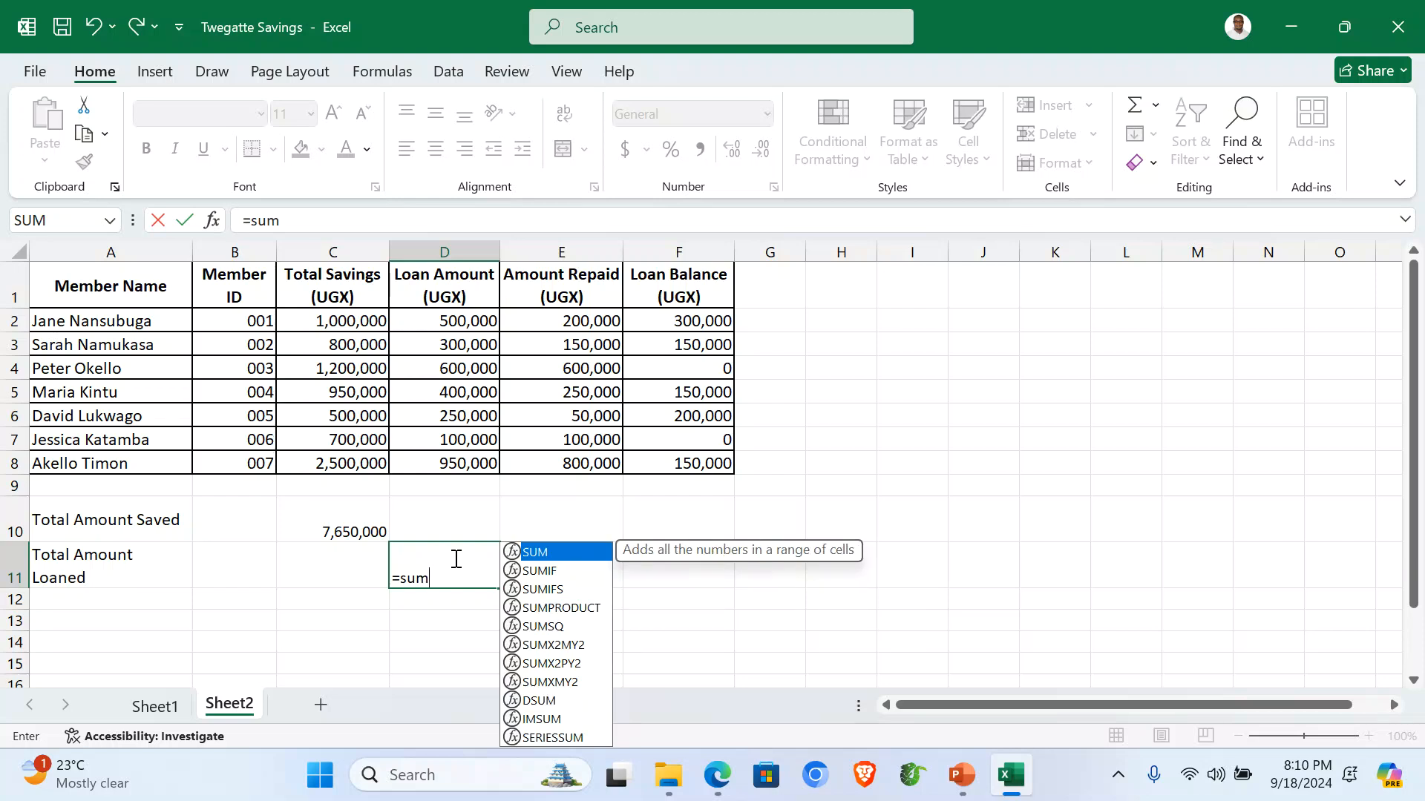
text(()
drag(457, 321, 452, 463)
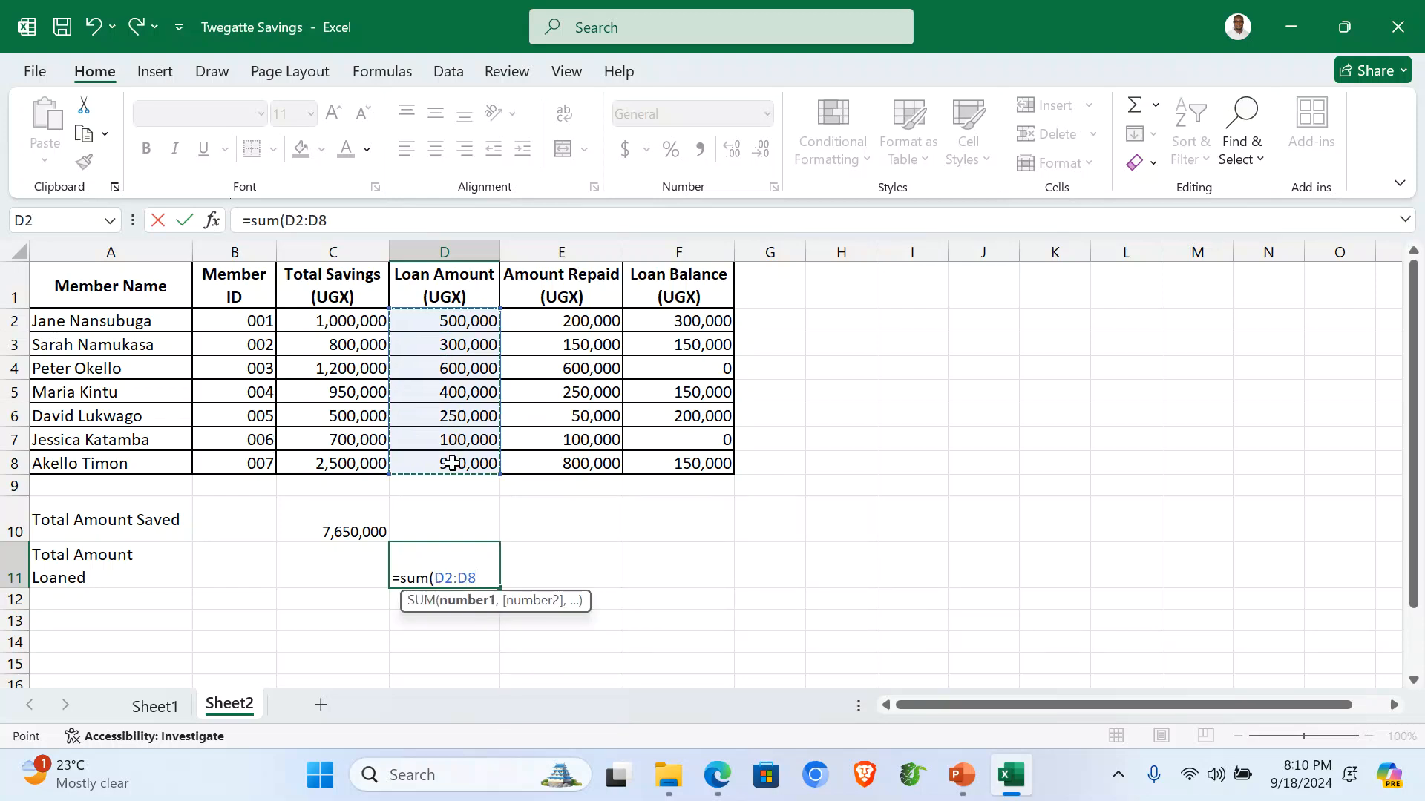
text())
key(Return)
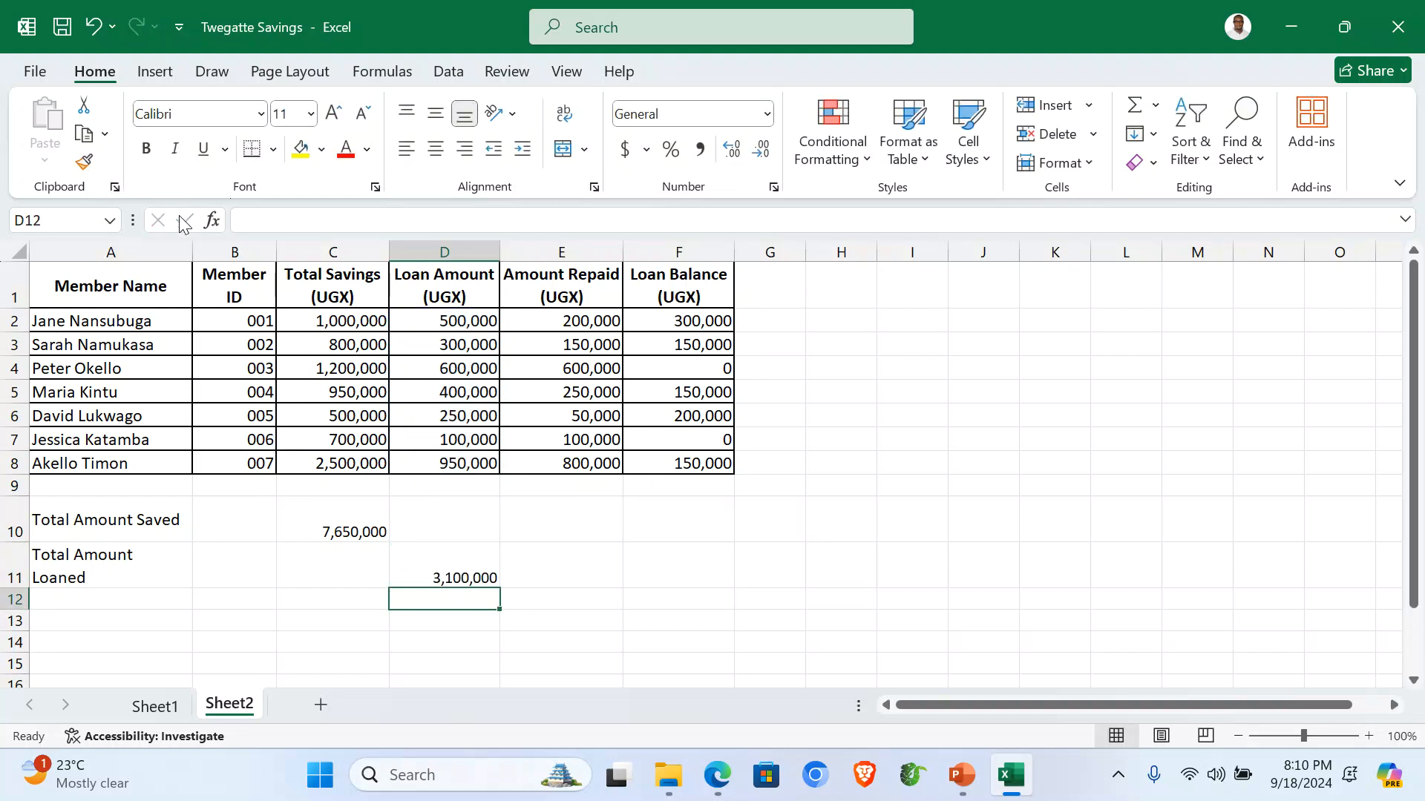
drag(193, 243, 215, 243)
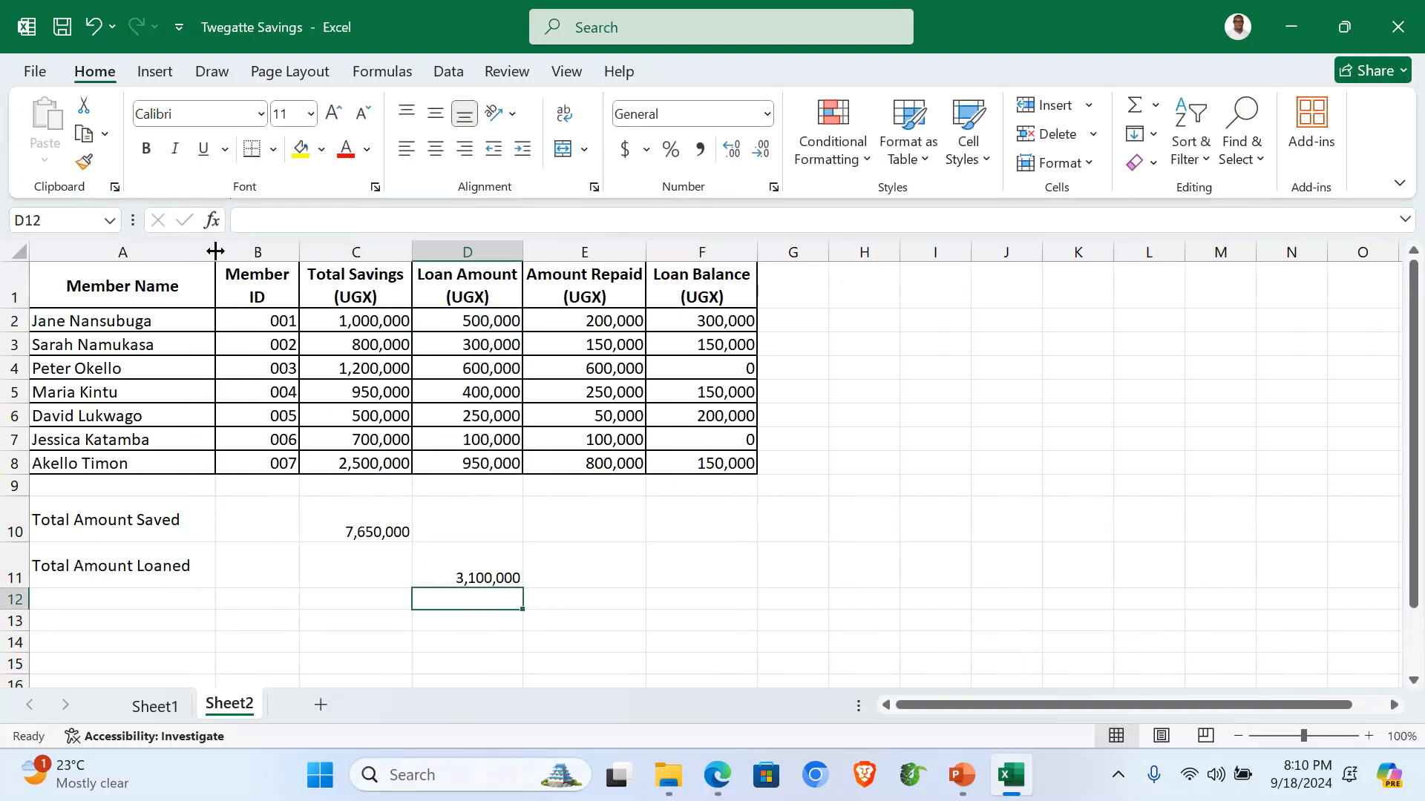
Add 'Total Amount Repaid' in A12 with =SUM(E2:E8) in E12, giving 2,150,000.
click(93, 597)
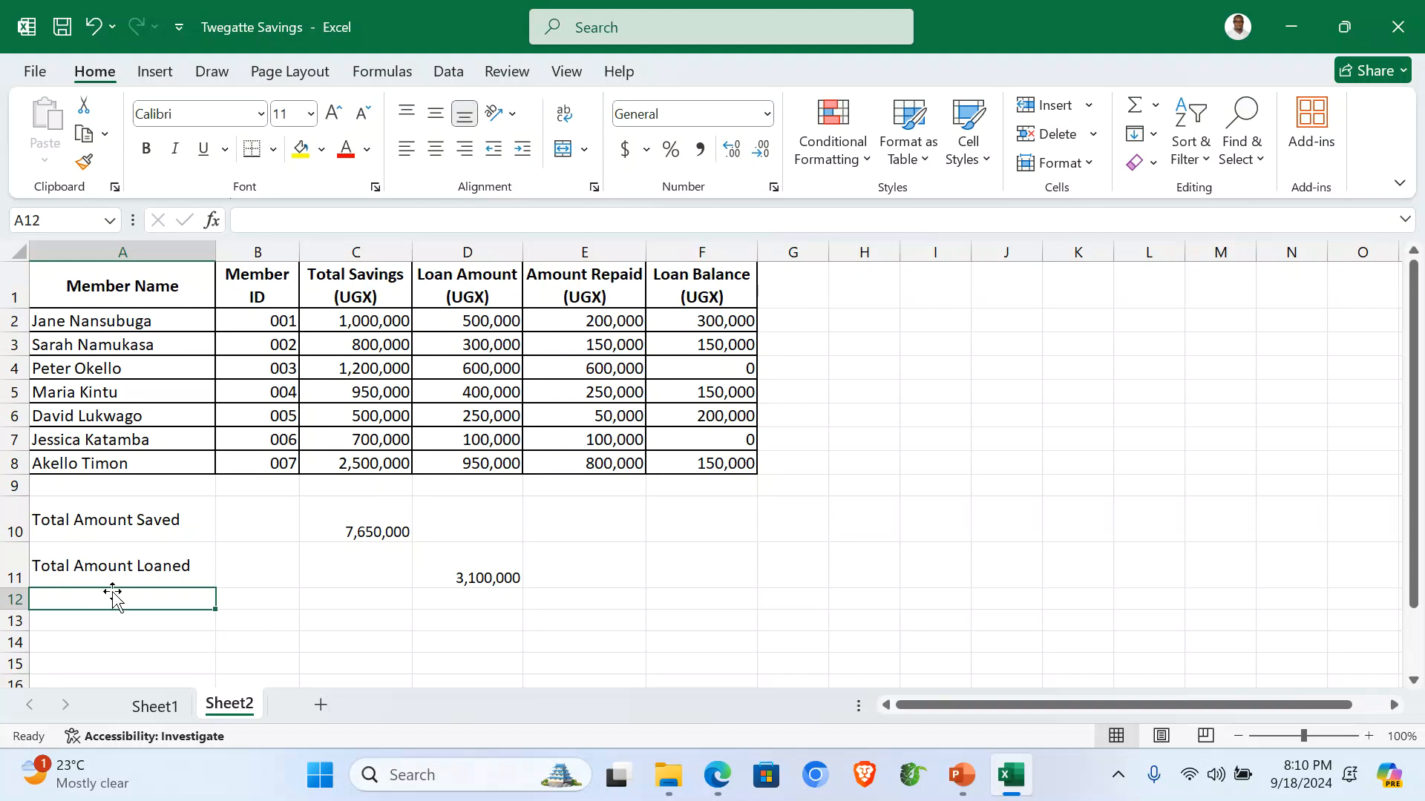
text(Total Amount Repai)
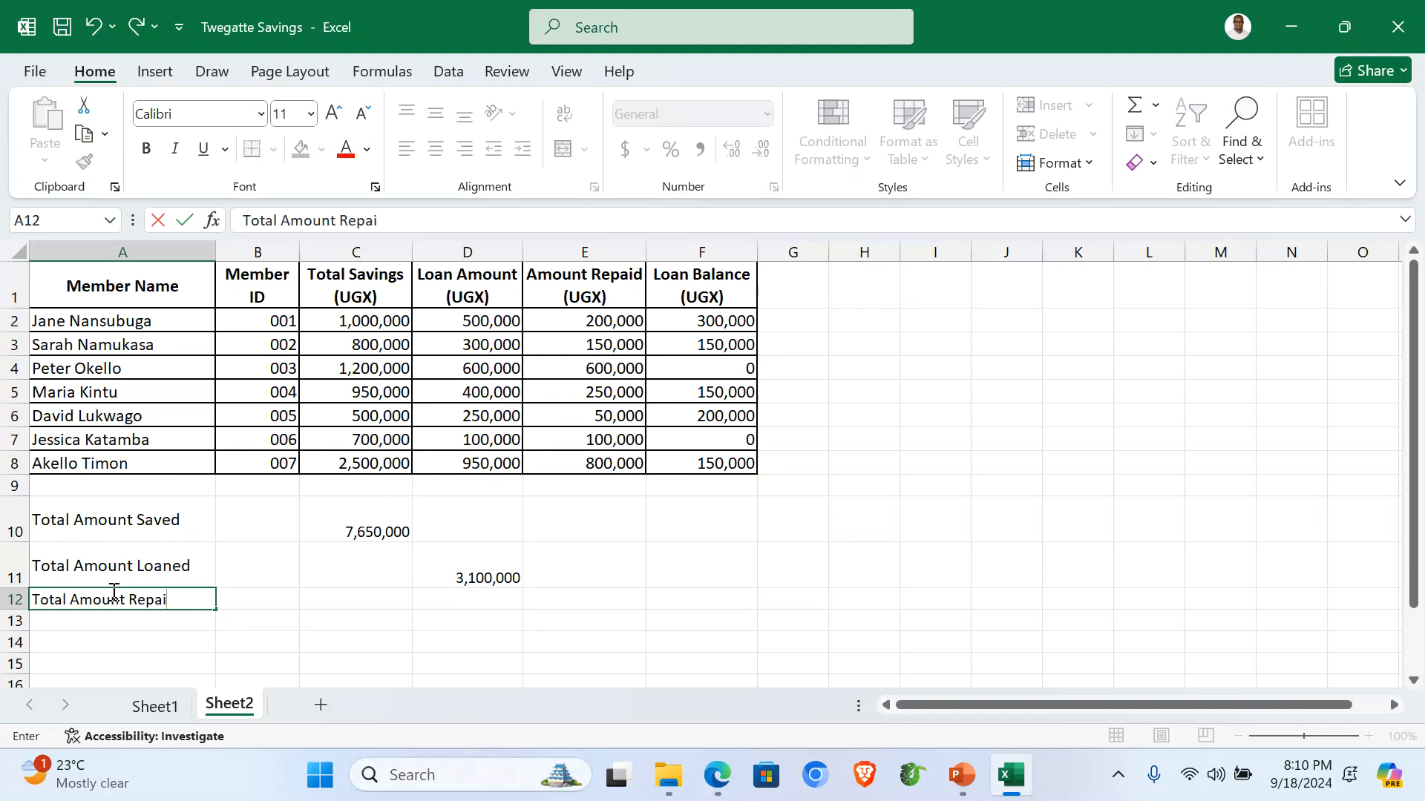
text(d)
click(594, 602)
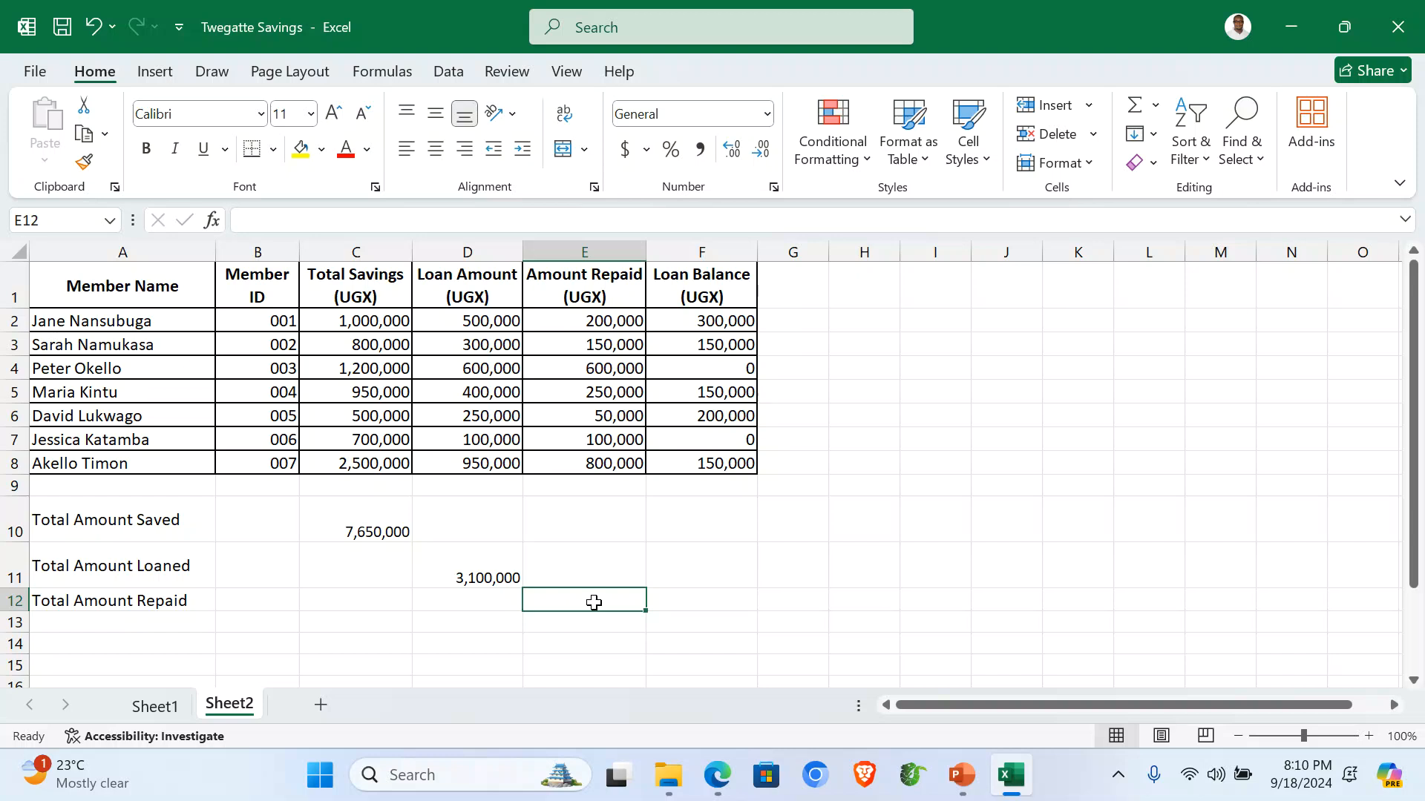
text(=)
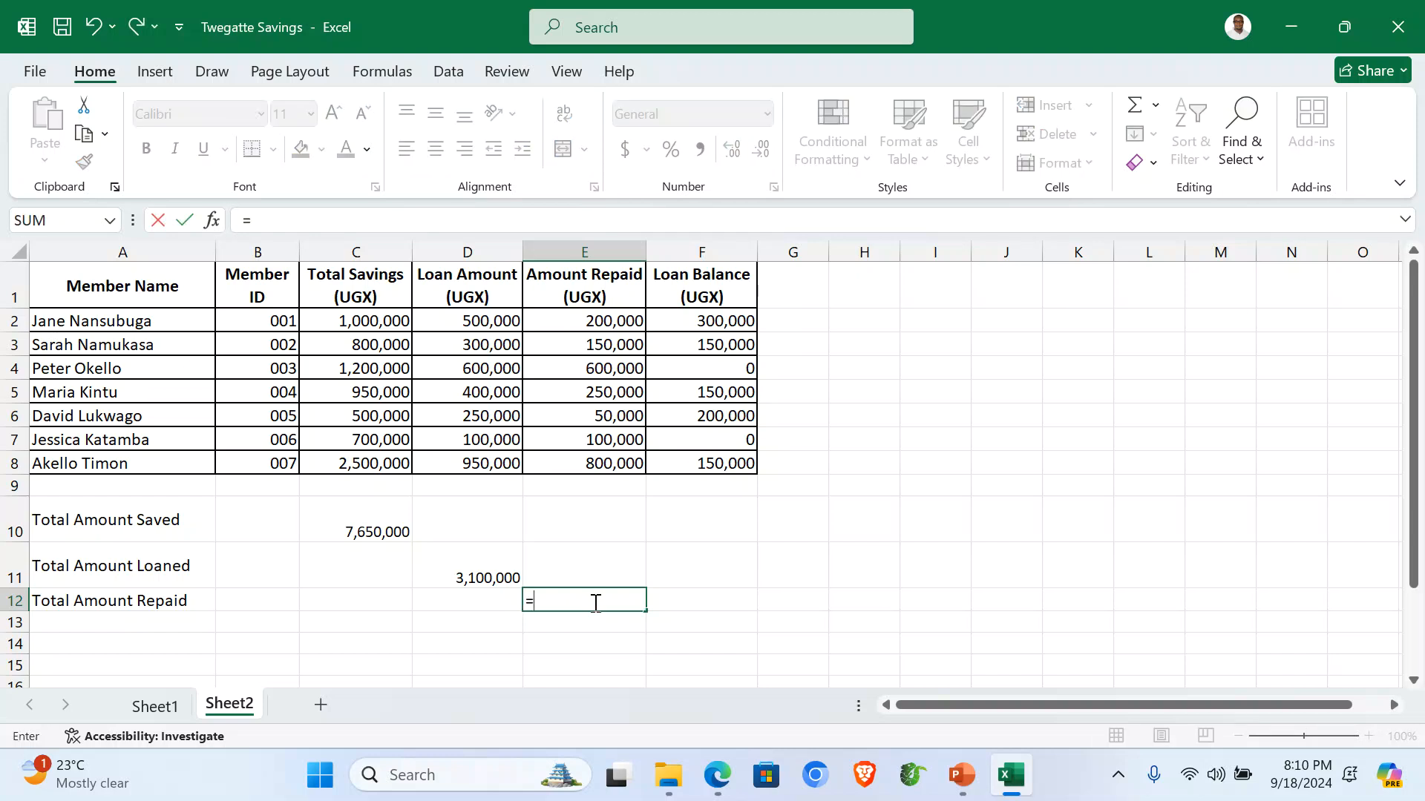
text(sum()
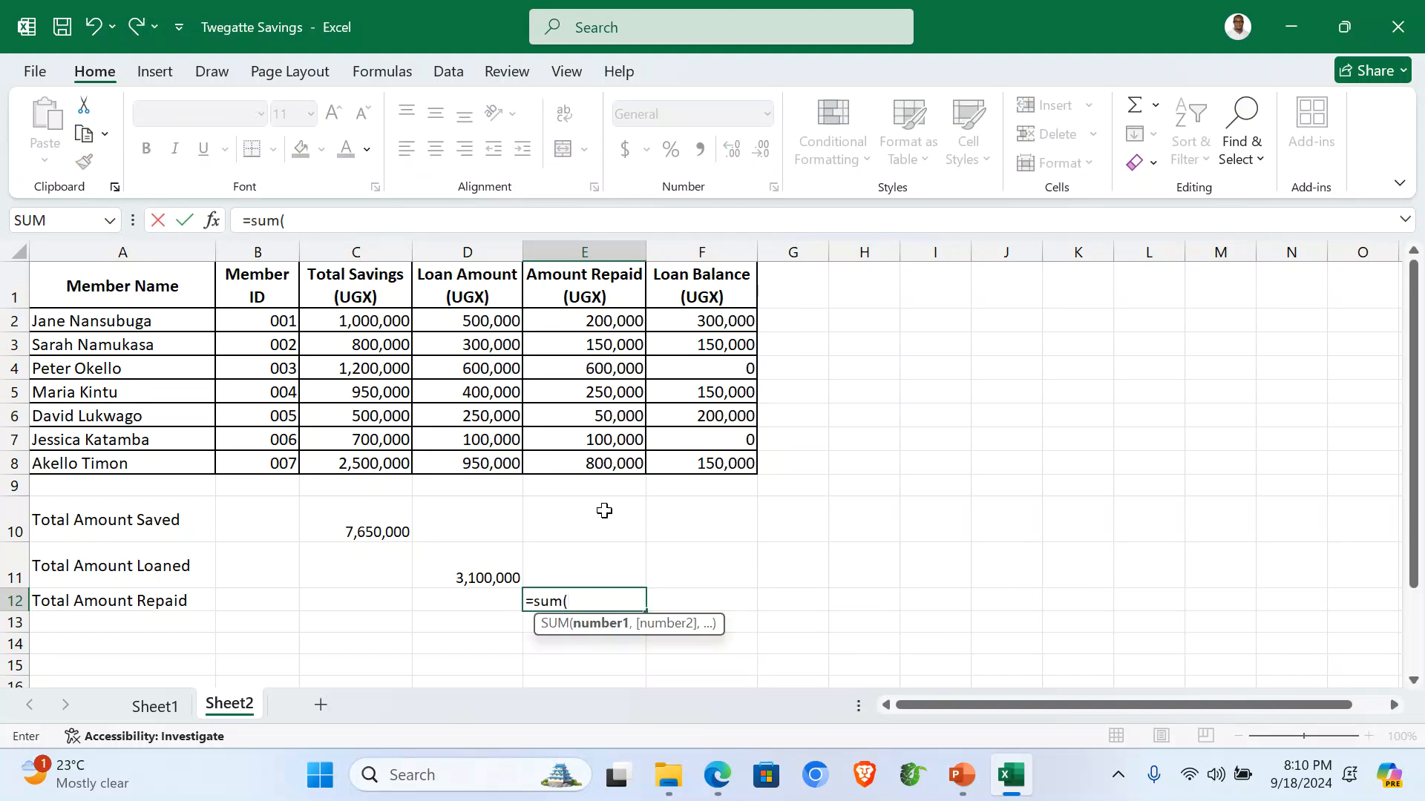
drag(605, 321, 629, 457)
text())
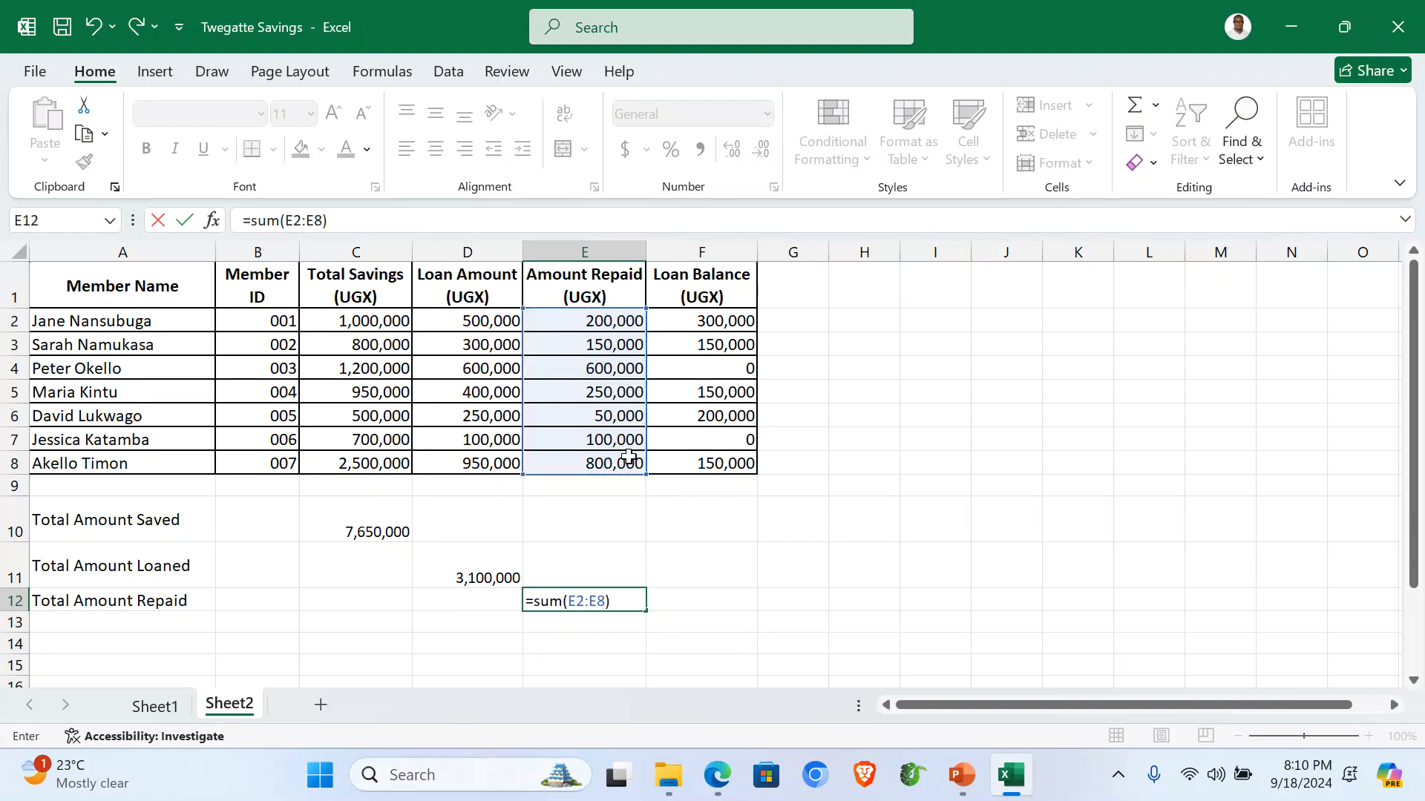
key(Return)
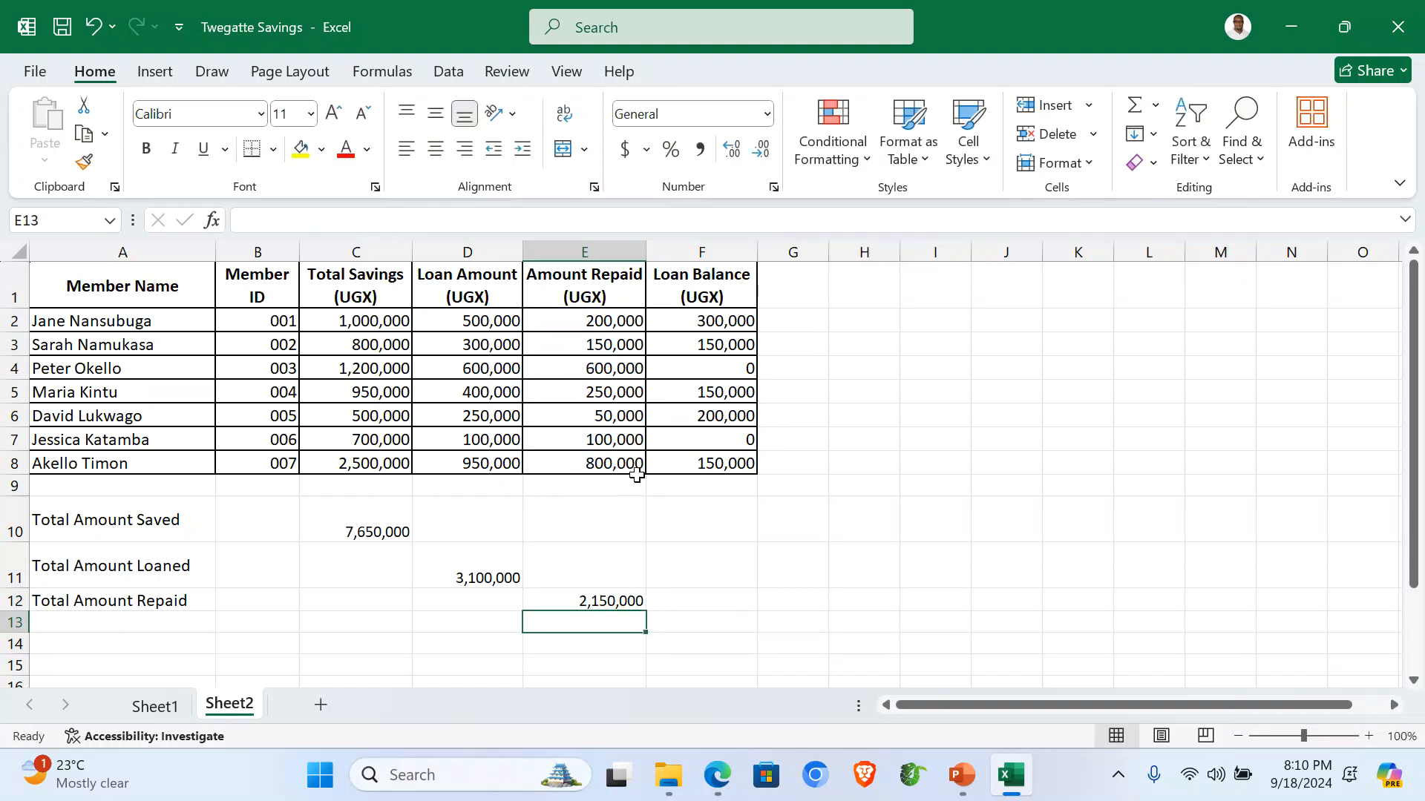
click(62, 624)
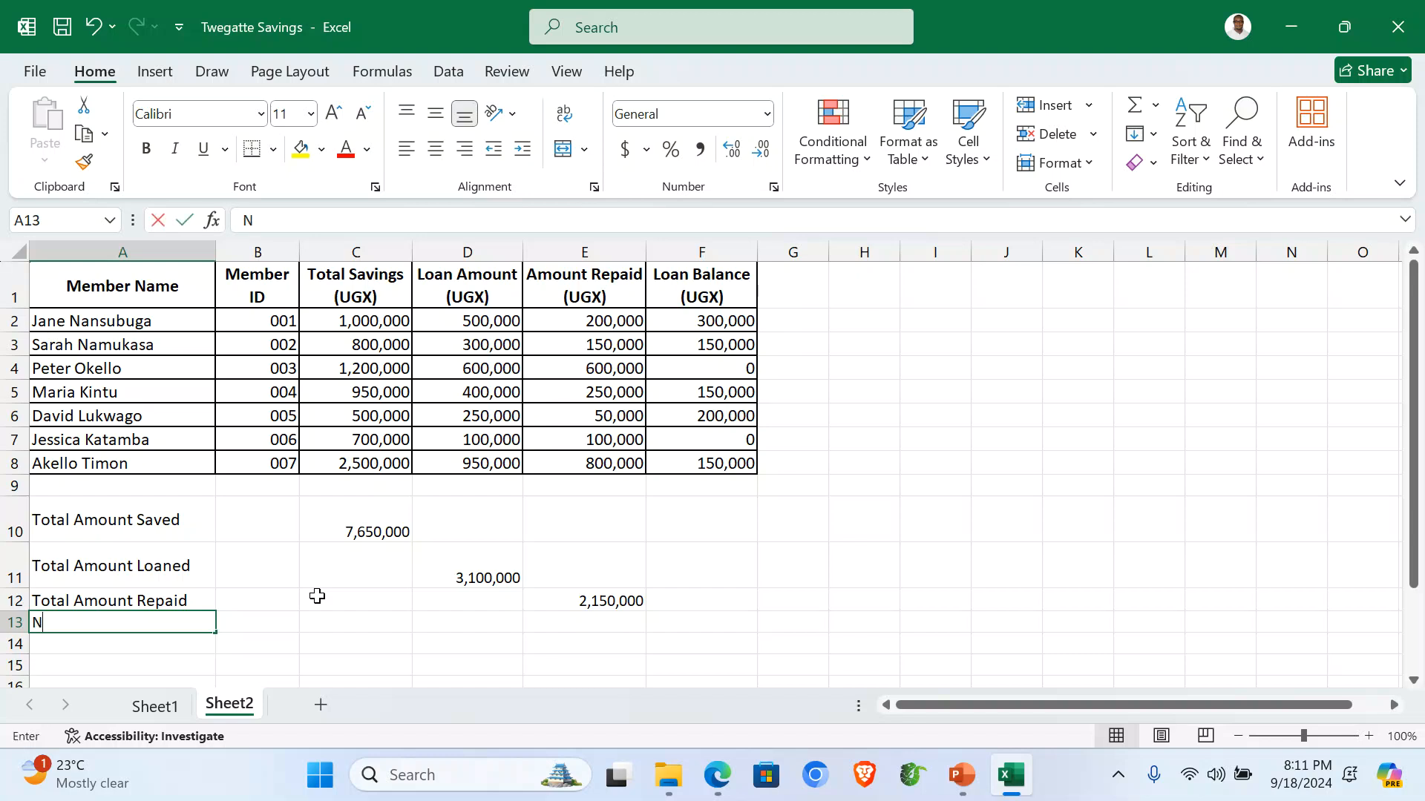
Type the label 'Members with Loan Balances' in A13 and widen column A to fit.
text(No)
key(BackSpace)
key(BackSpace)
text(Me)
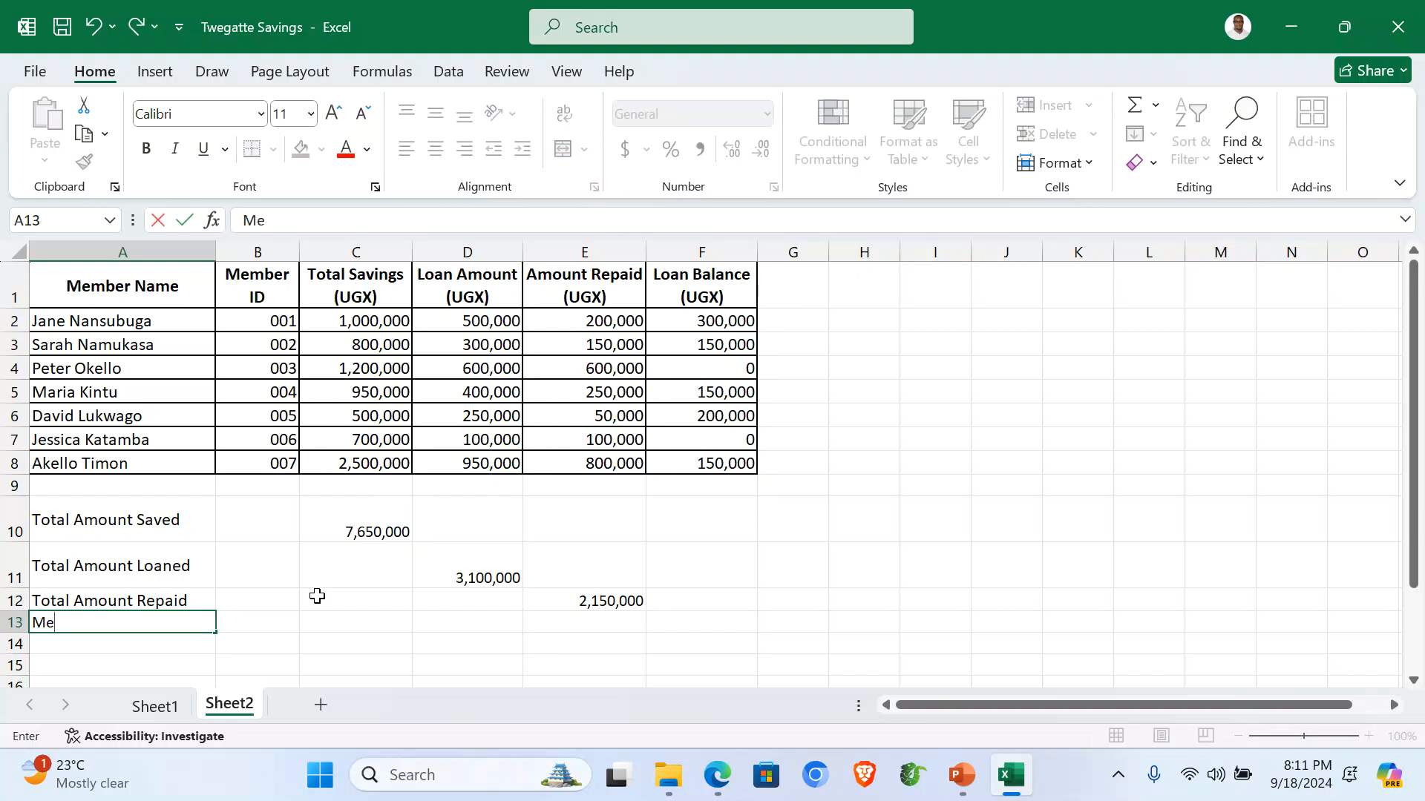
text(mbers with Loa)
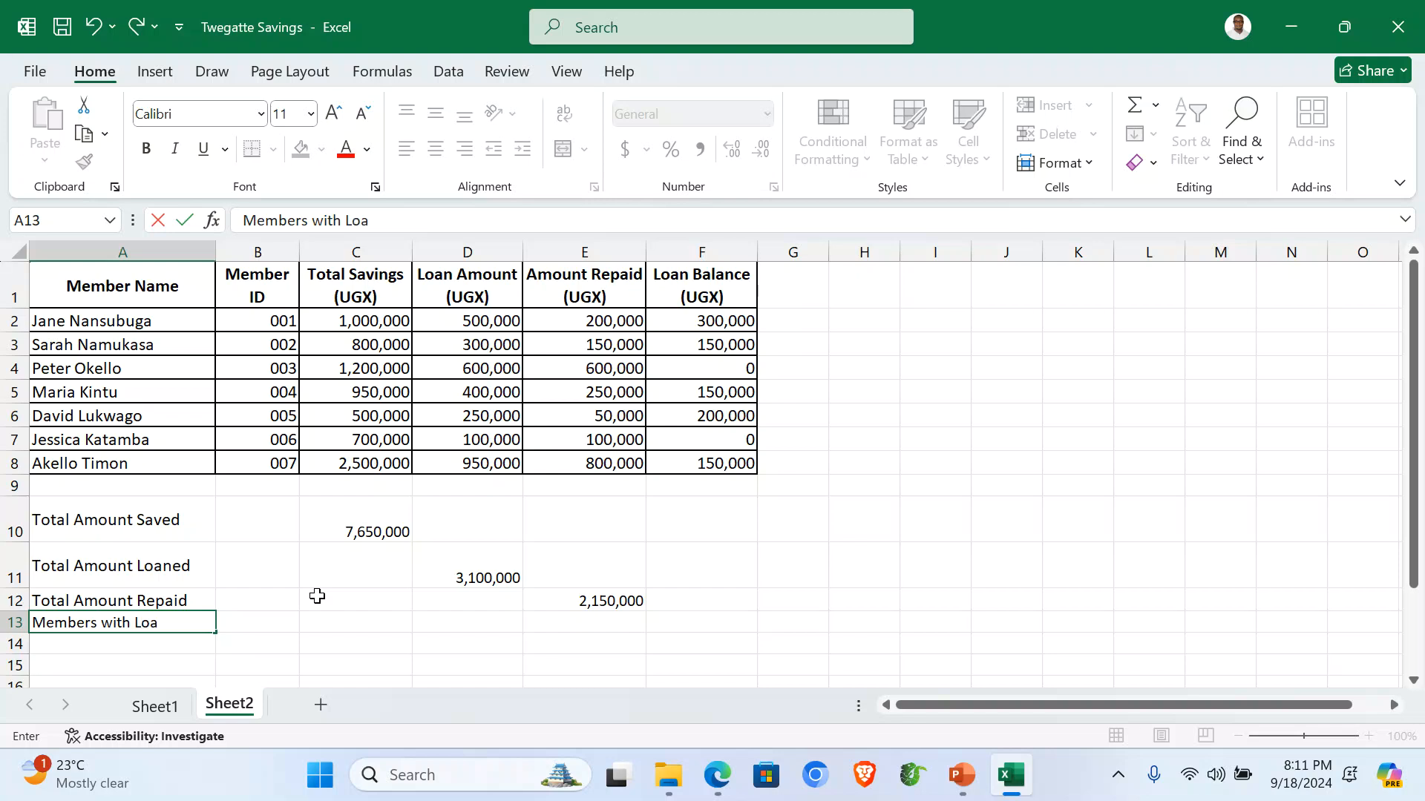
text(n Balances)
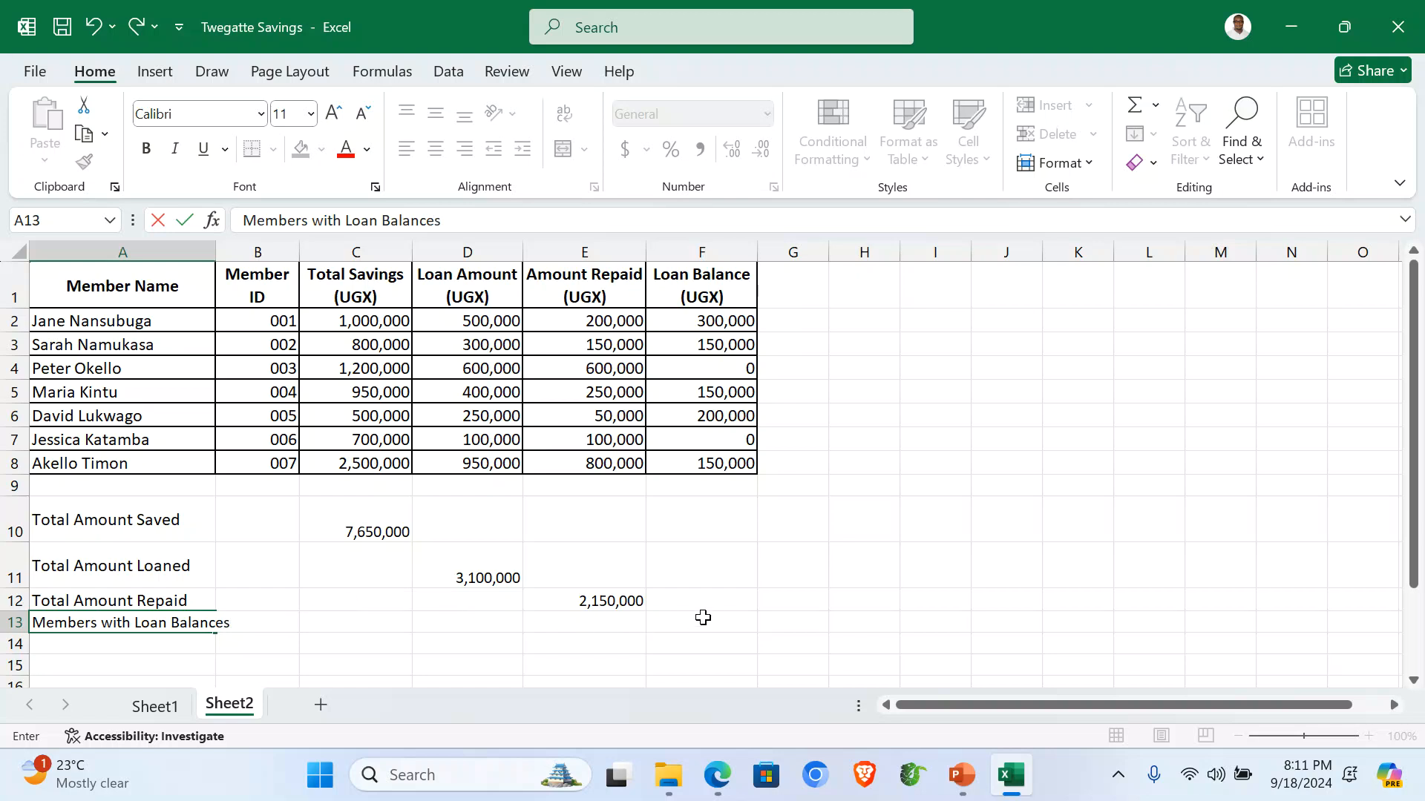
click(705, 621)
drag(215, 252, 257, 253)
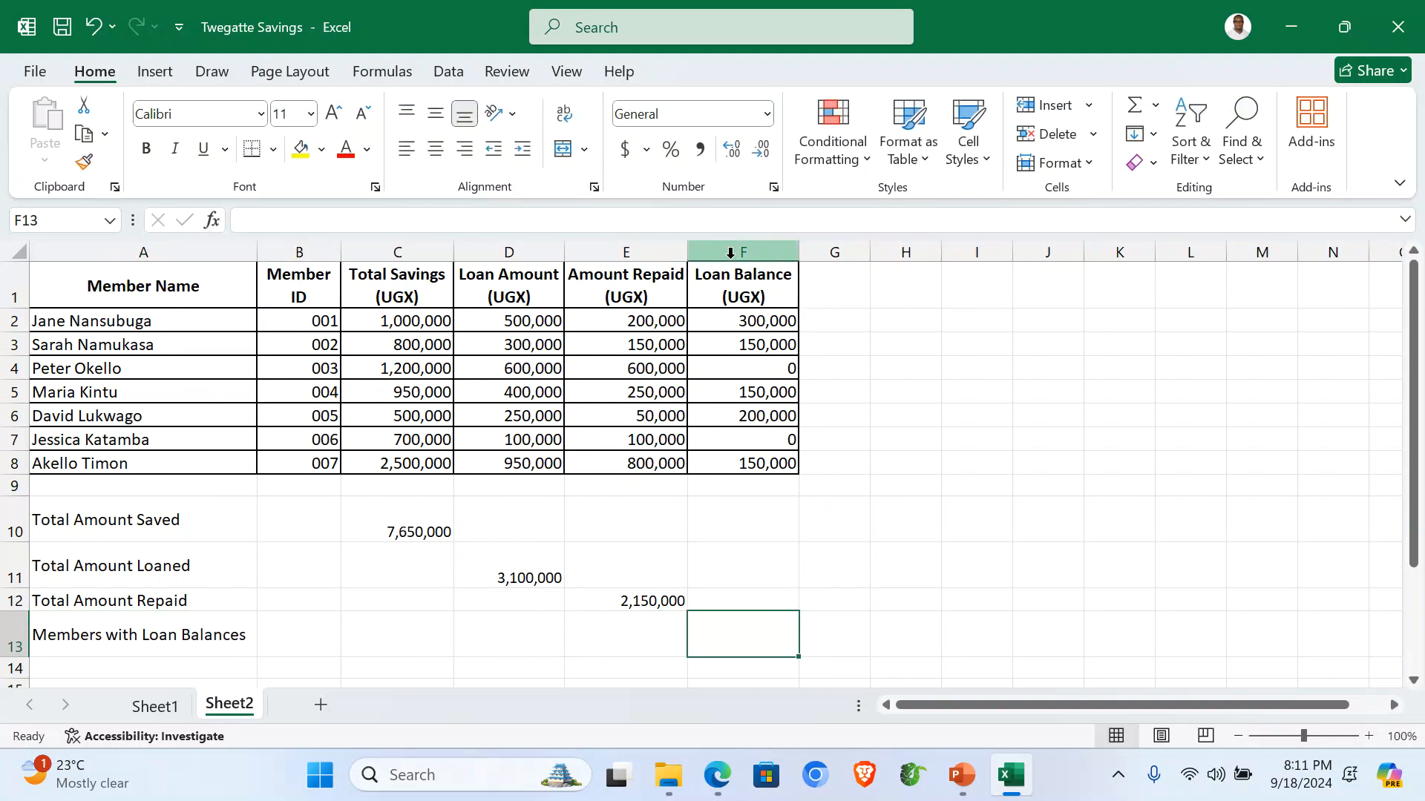
Enter =COUNTIF(F2:F8,">=1") in F13, counting 5 members with balances.
drag(741, 277, 734, 664)
click(732, 636)
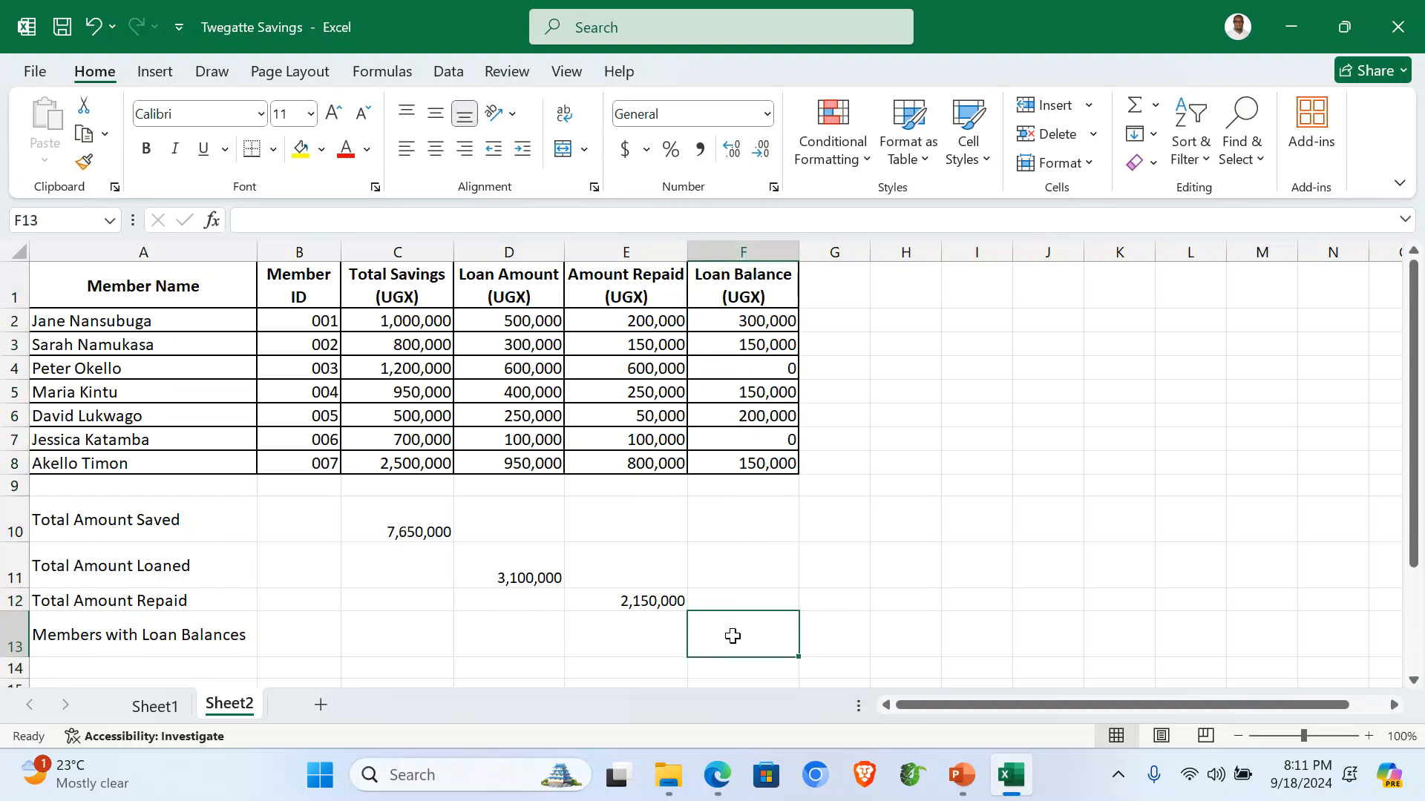
text(=C)
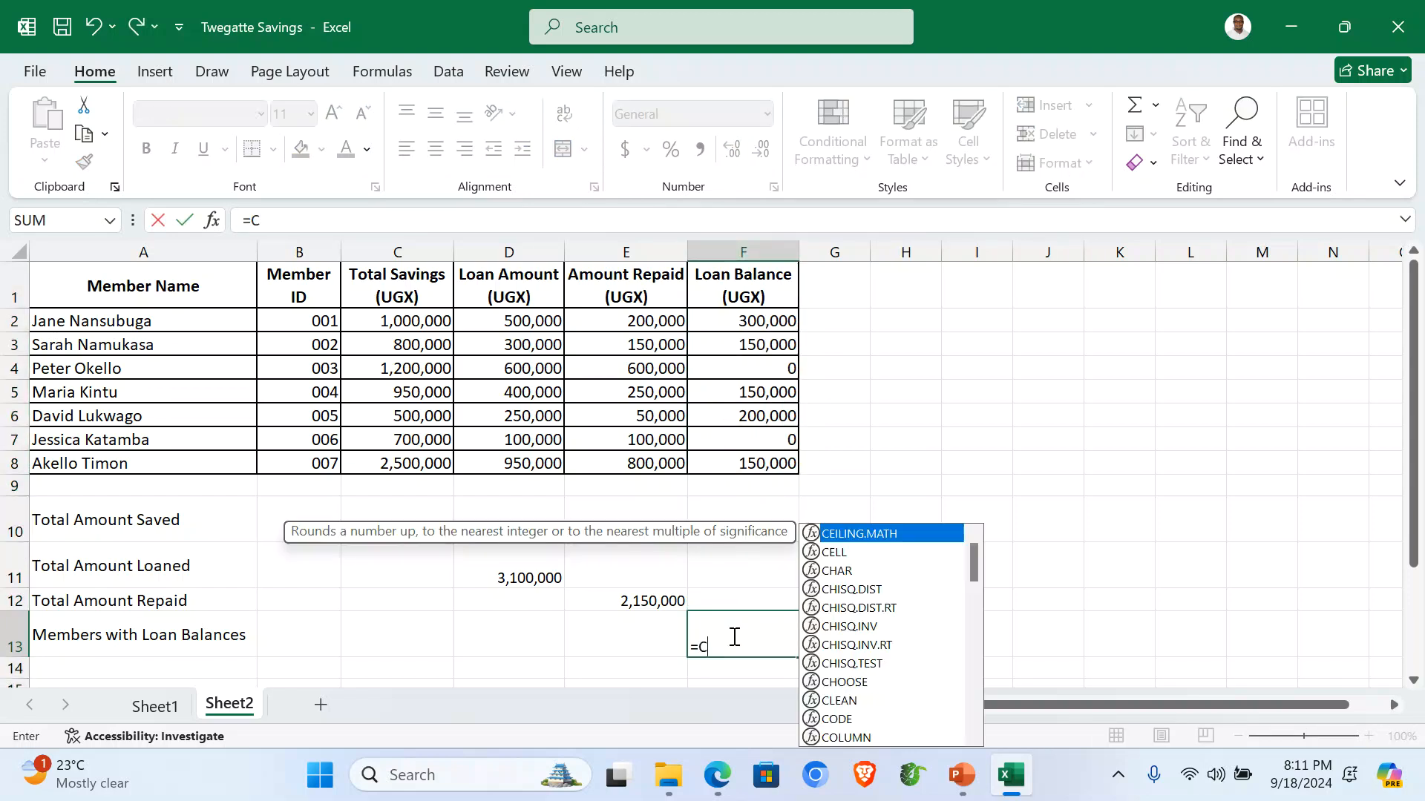
text(OUNTIF)
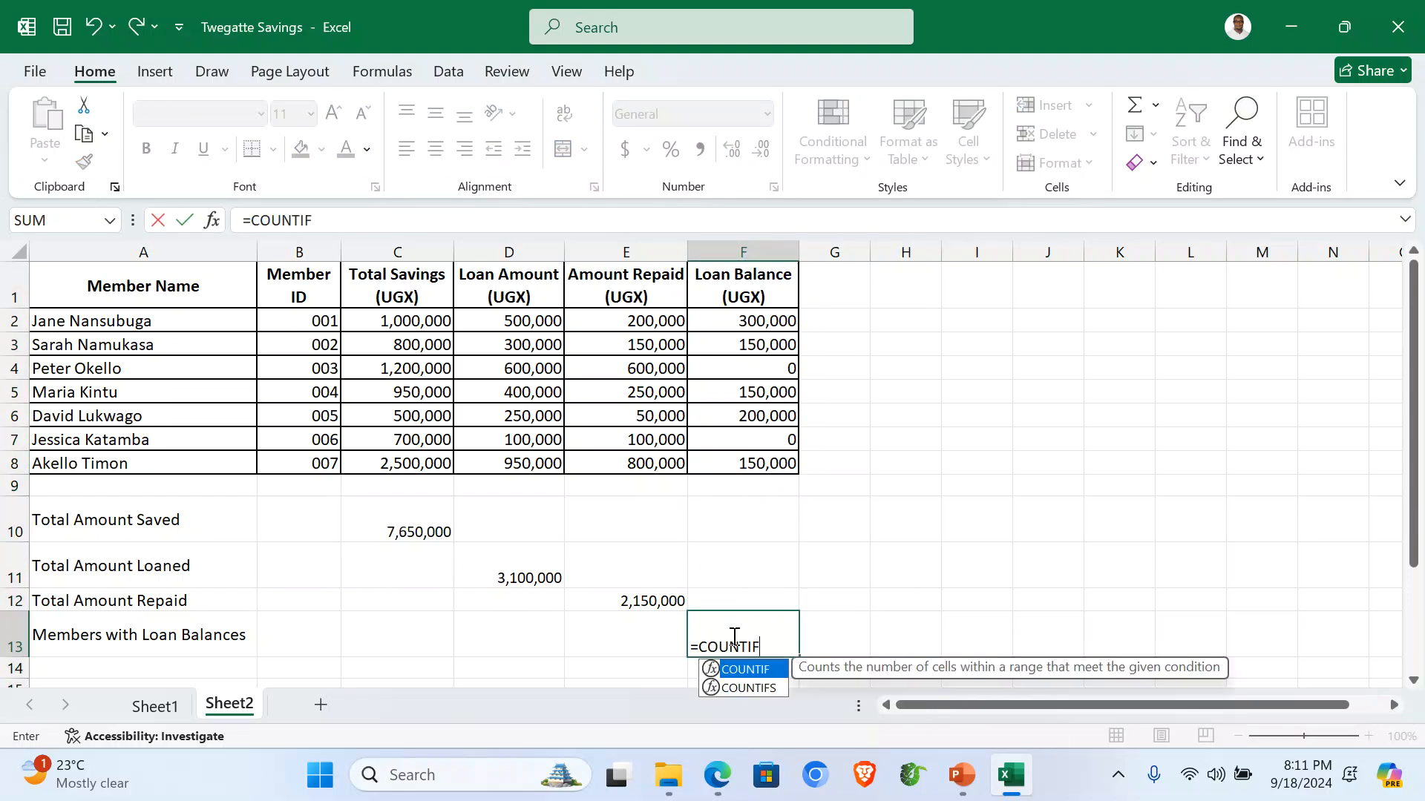
text(()
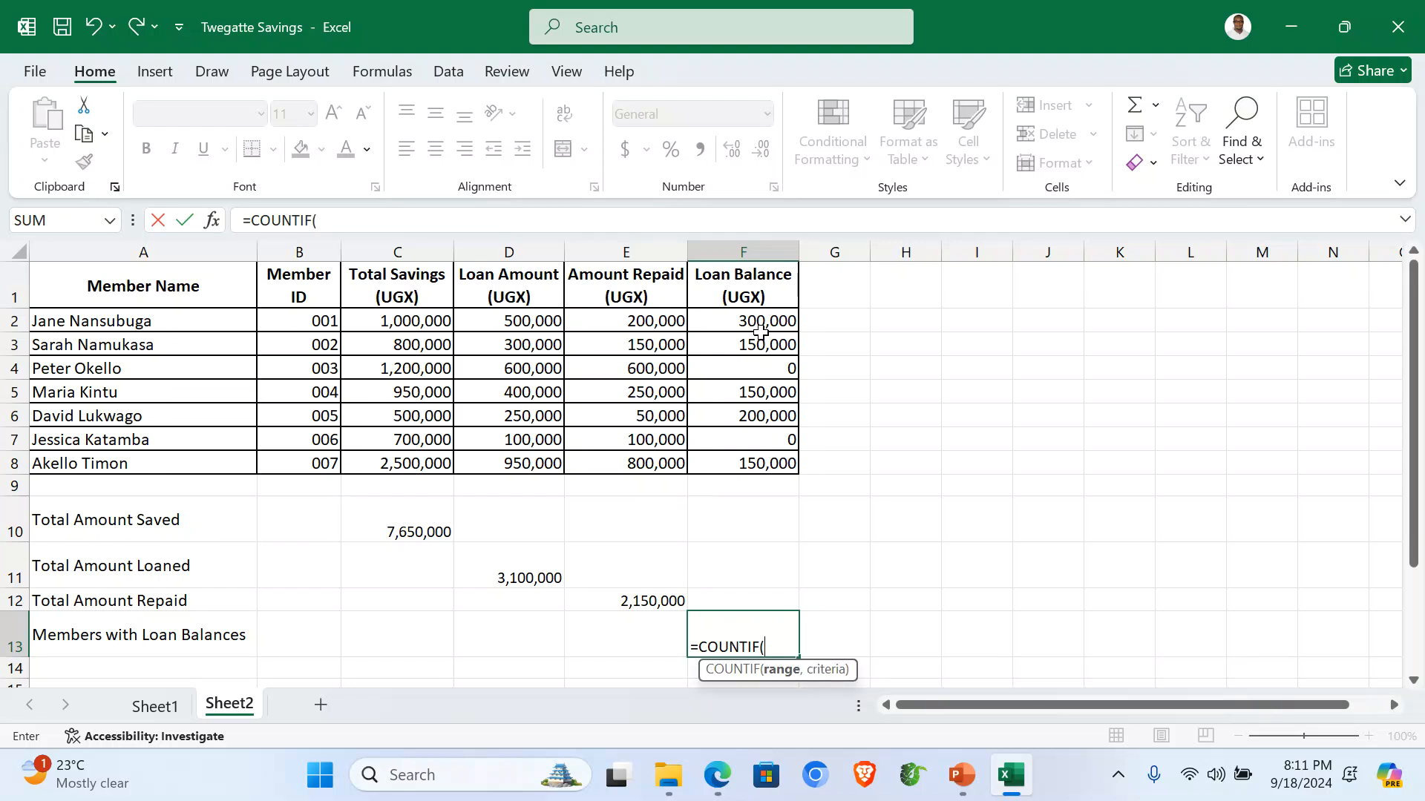
drag(748, 323, 758, 462)
text(,">=1)
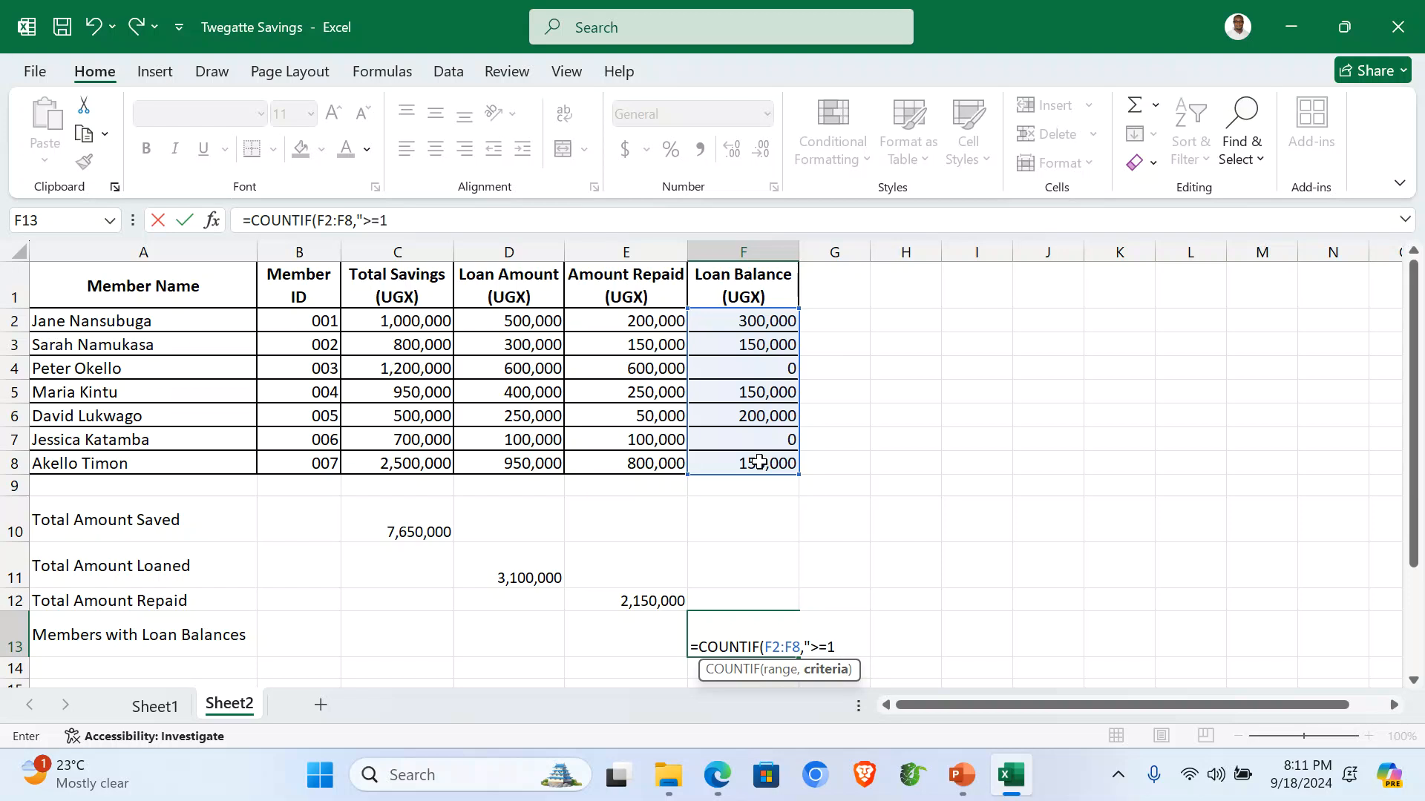
text())
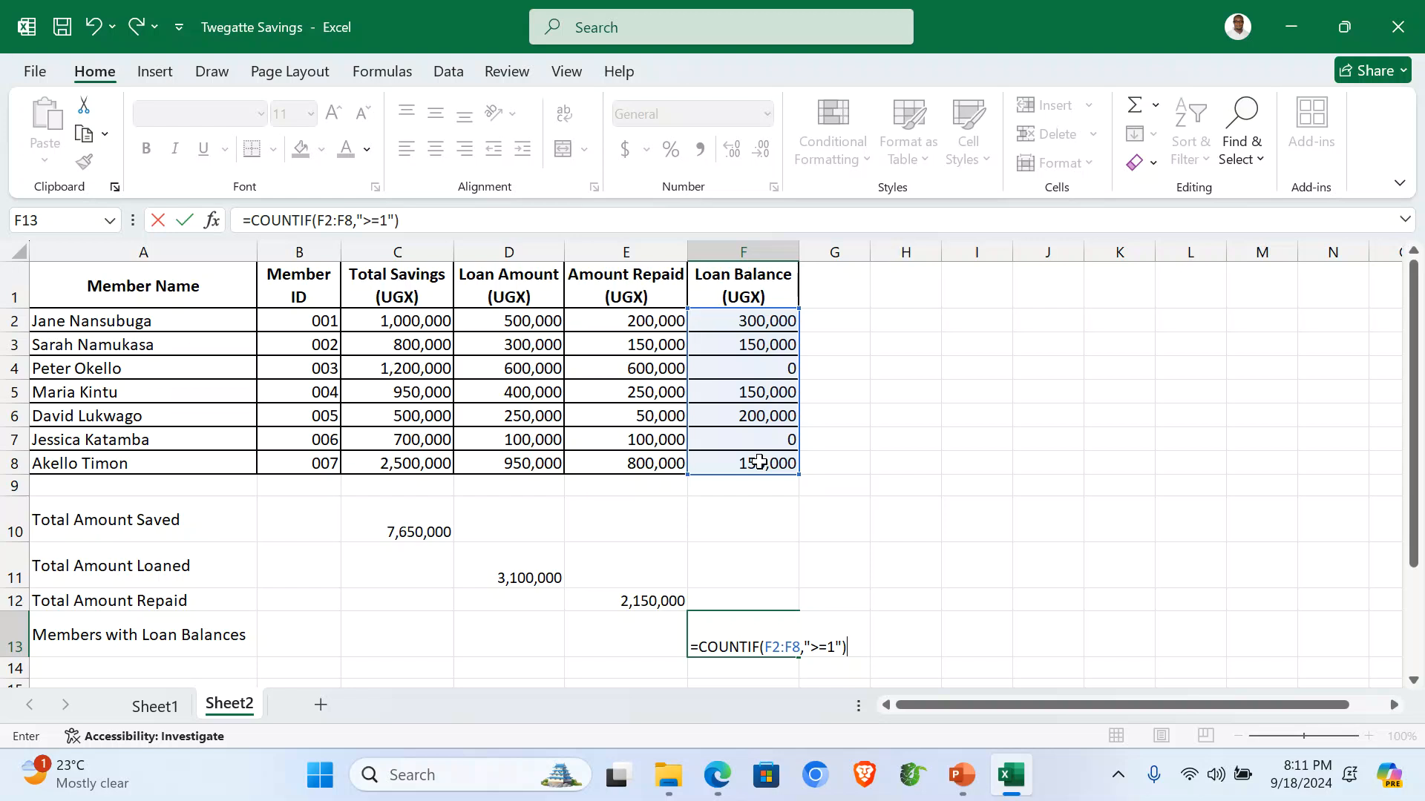
key(Return)
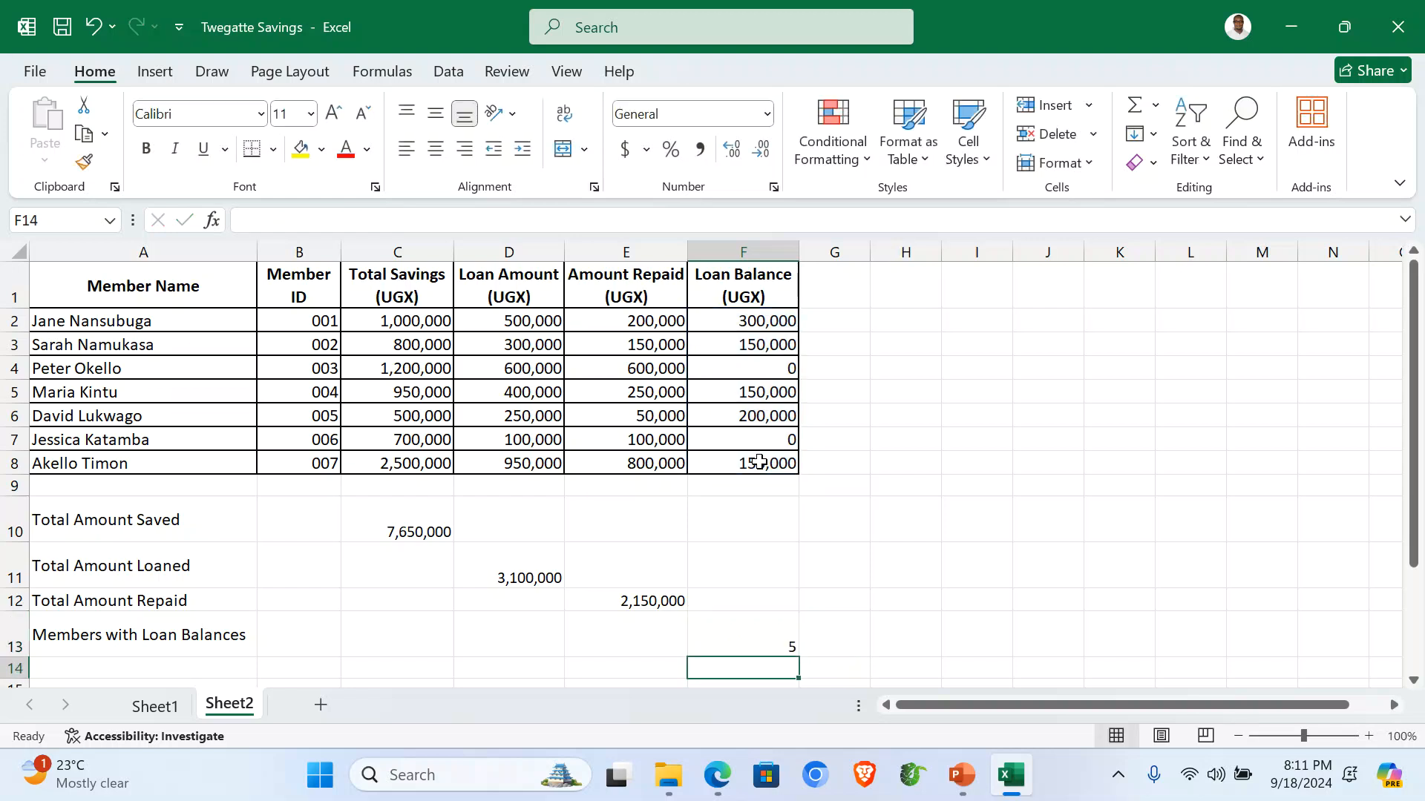
click(751, 323)
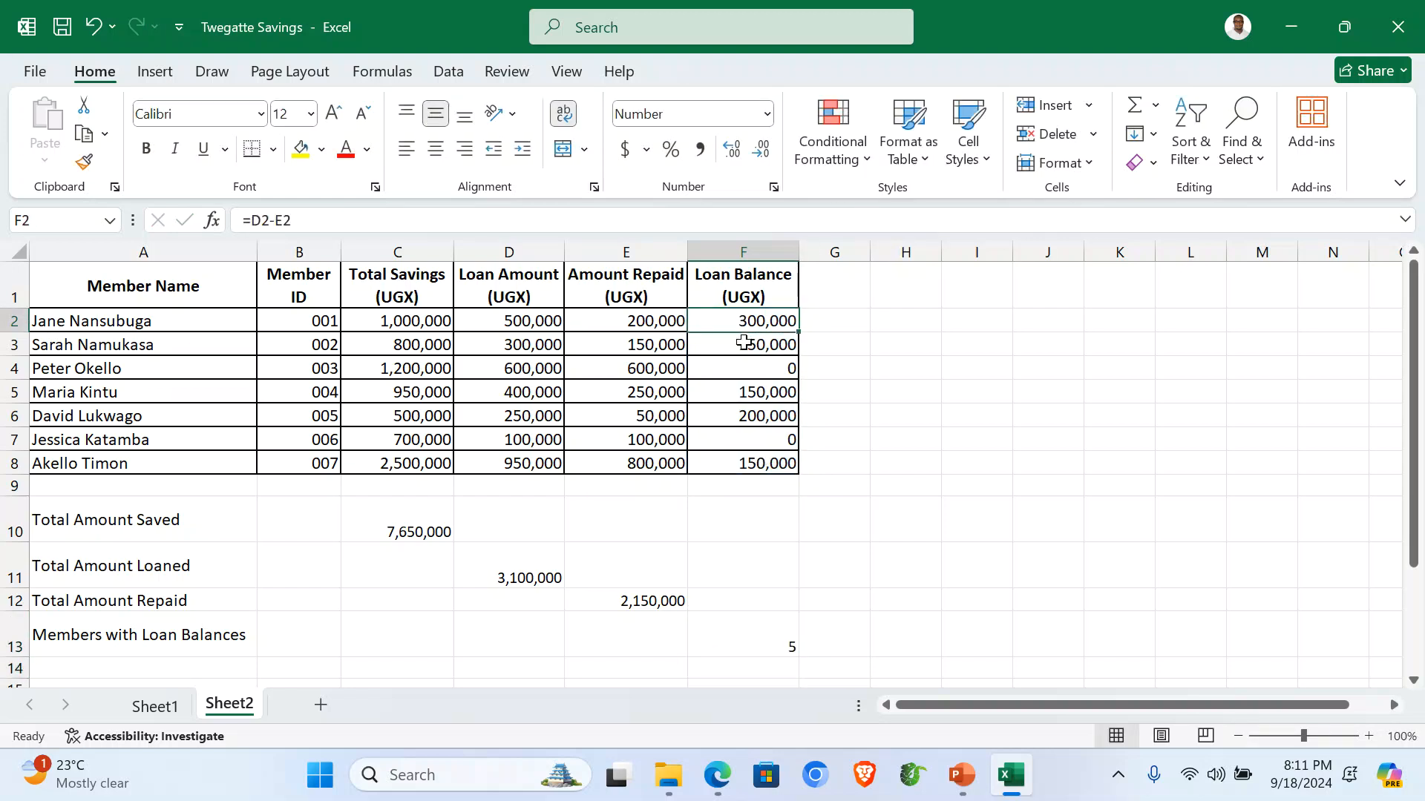
Copy the A13 label to A14, edit it to 'Members with no Loan Balances', and widen column A.
click(746, 349)
click(750, 392)
click(759, 417)
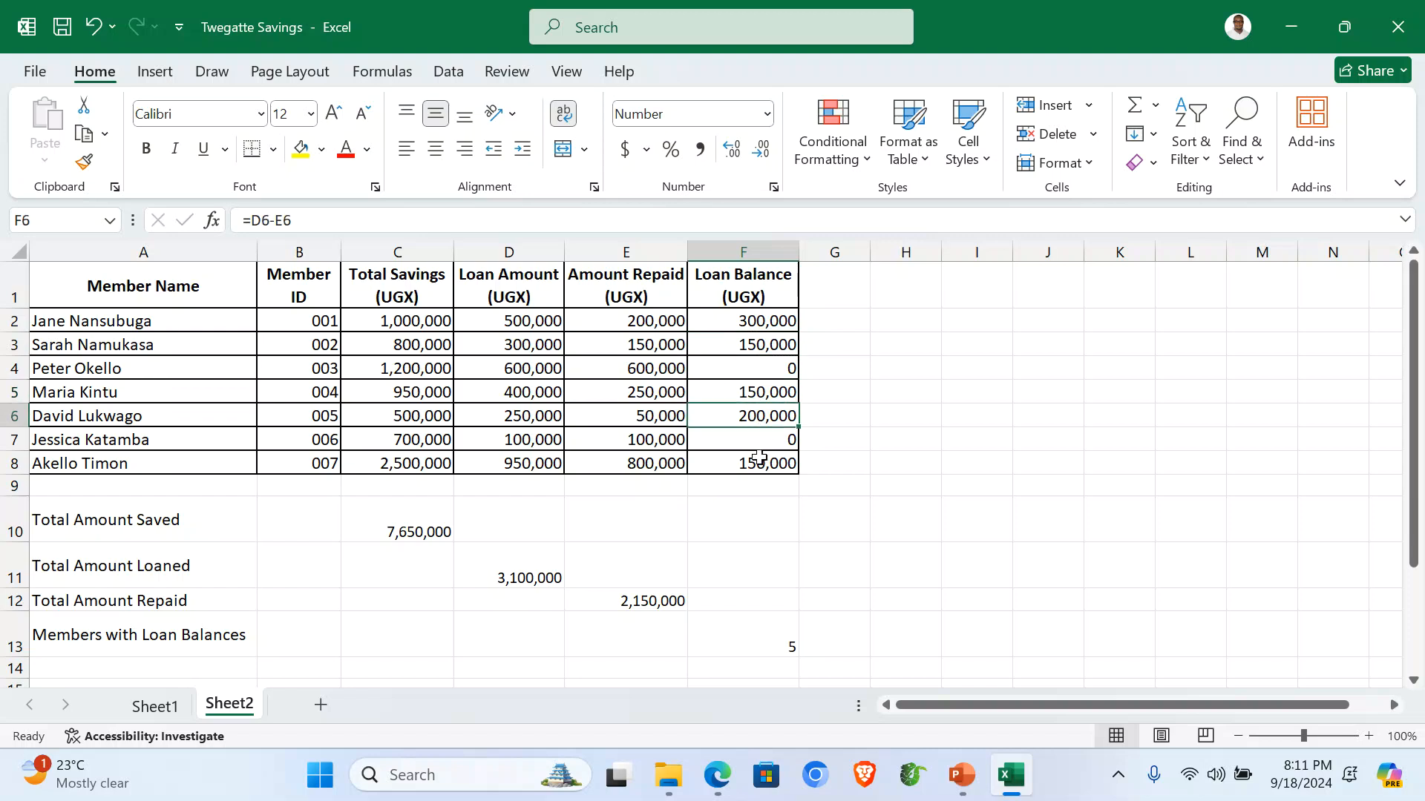
click(162, 636)
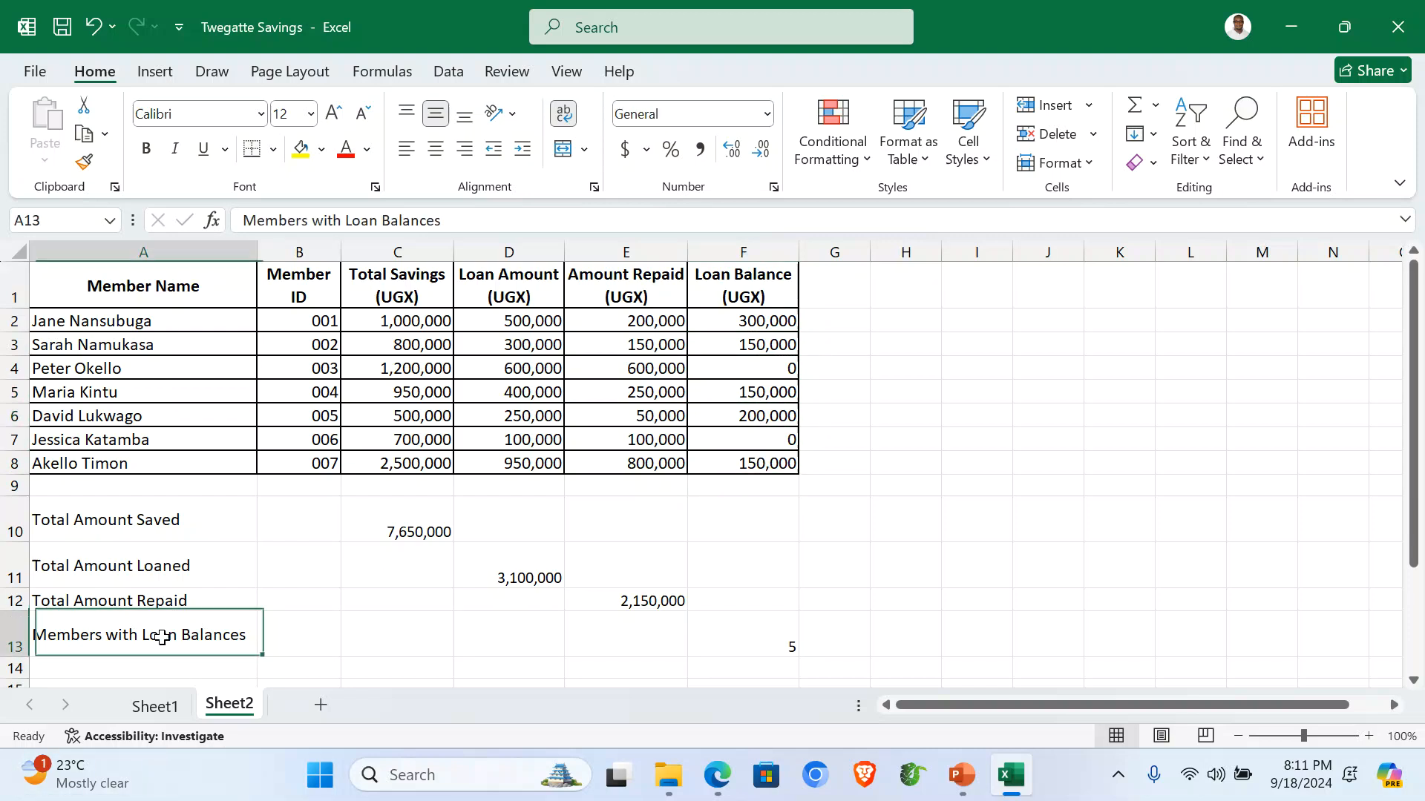
key(ctrl+c)
click(162, 670)
key(ctrl+v)
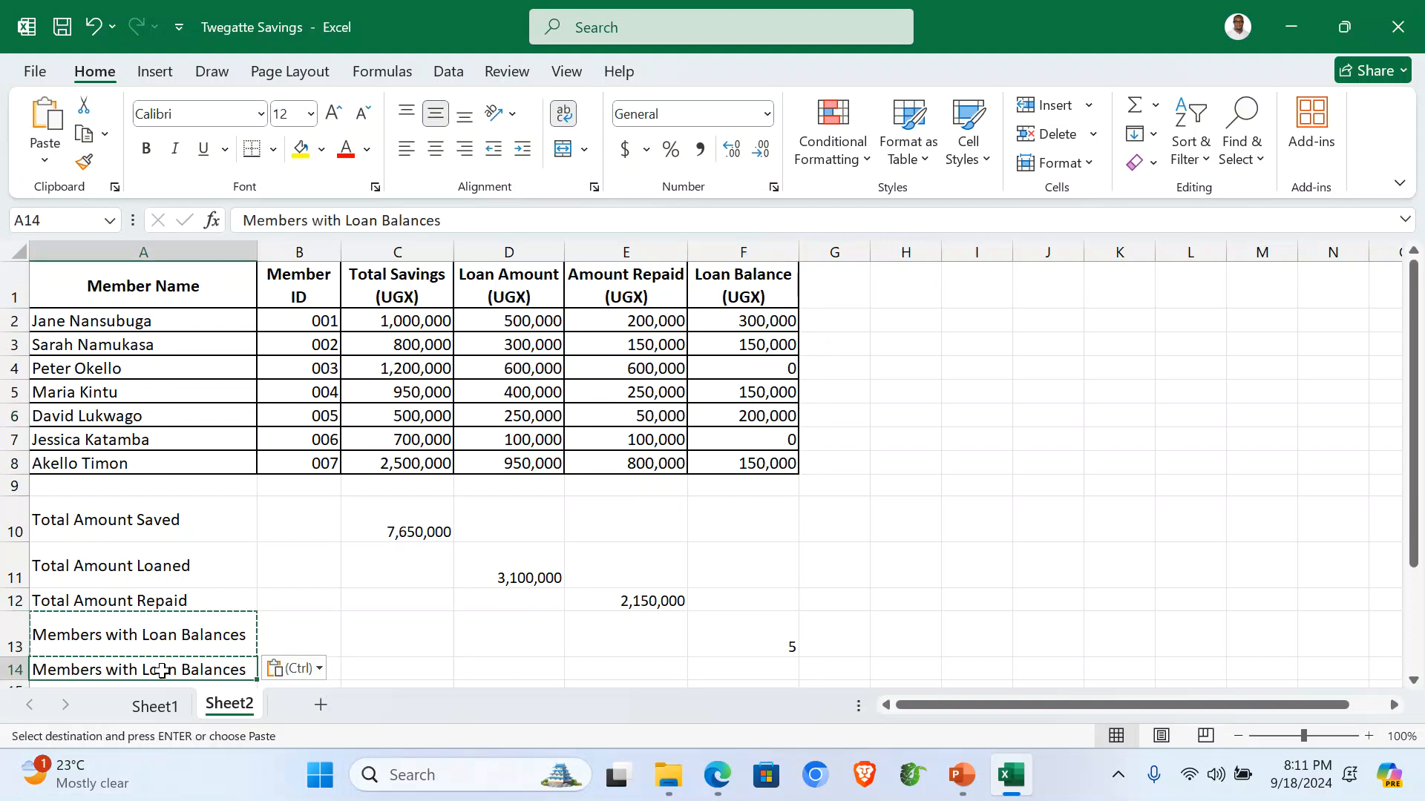
double_click(136, 666)
click(141, 670)
text(no)
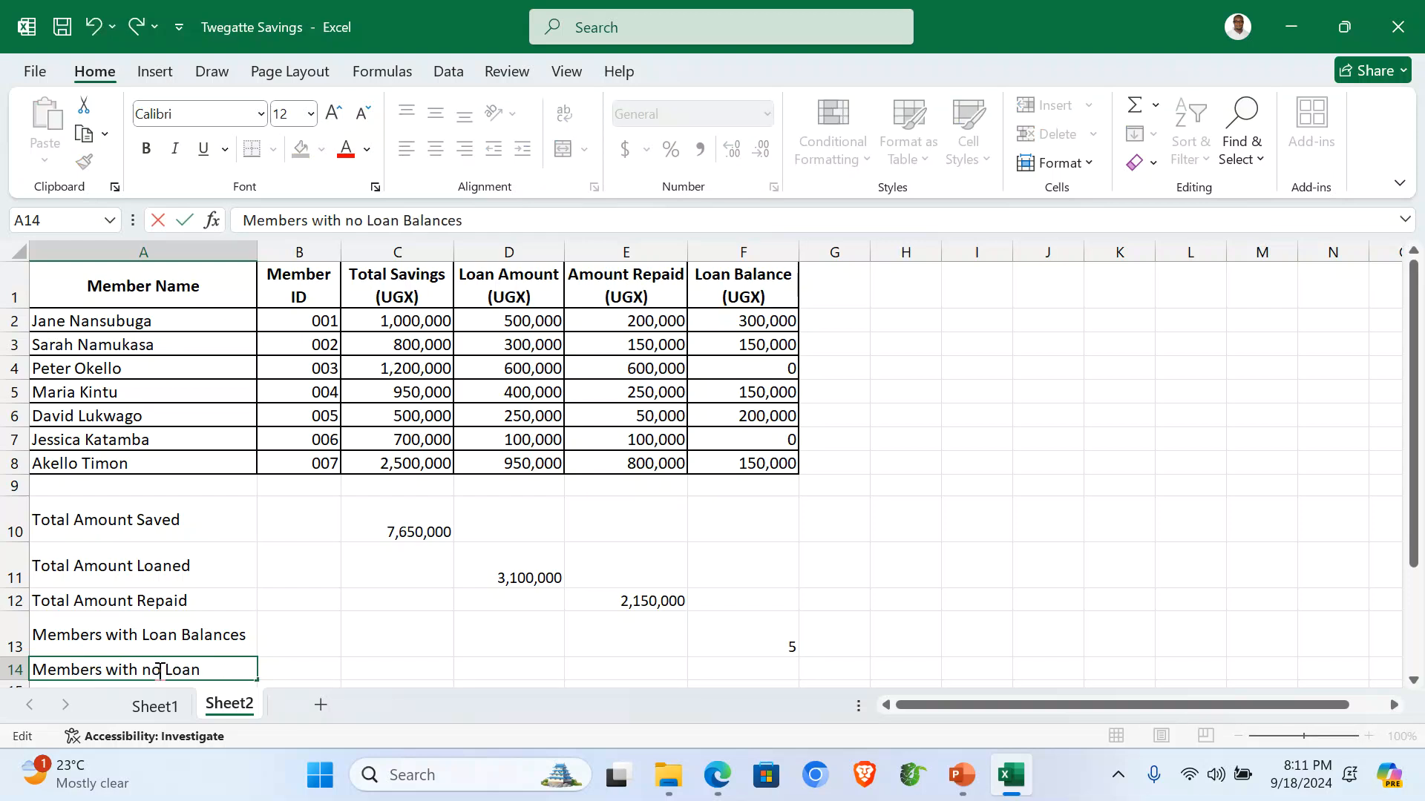
click(434, 671)
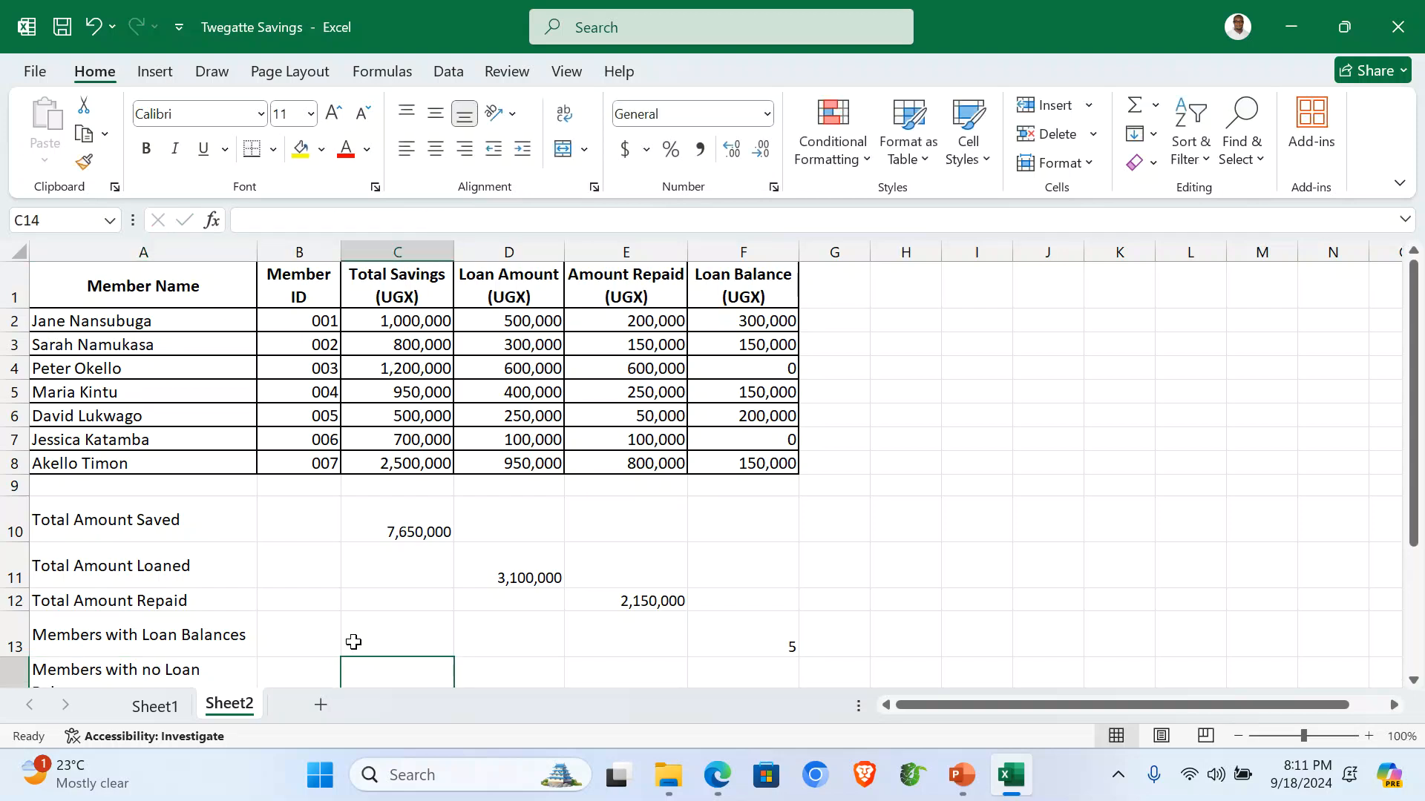
scroll(341, 619, down, 2)
scroll(205, 544, up, 1)
click(176, 586)
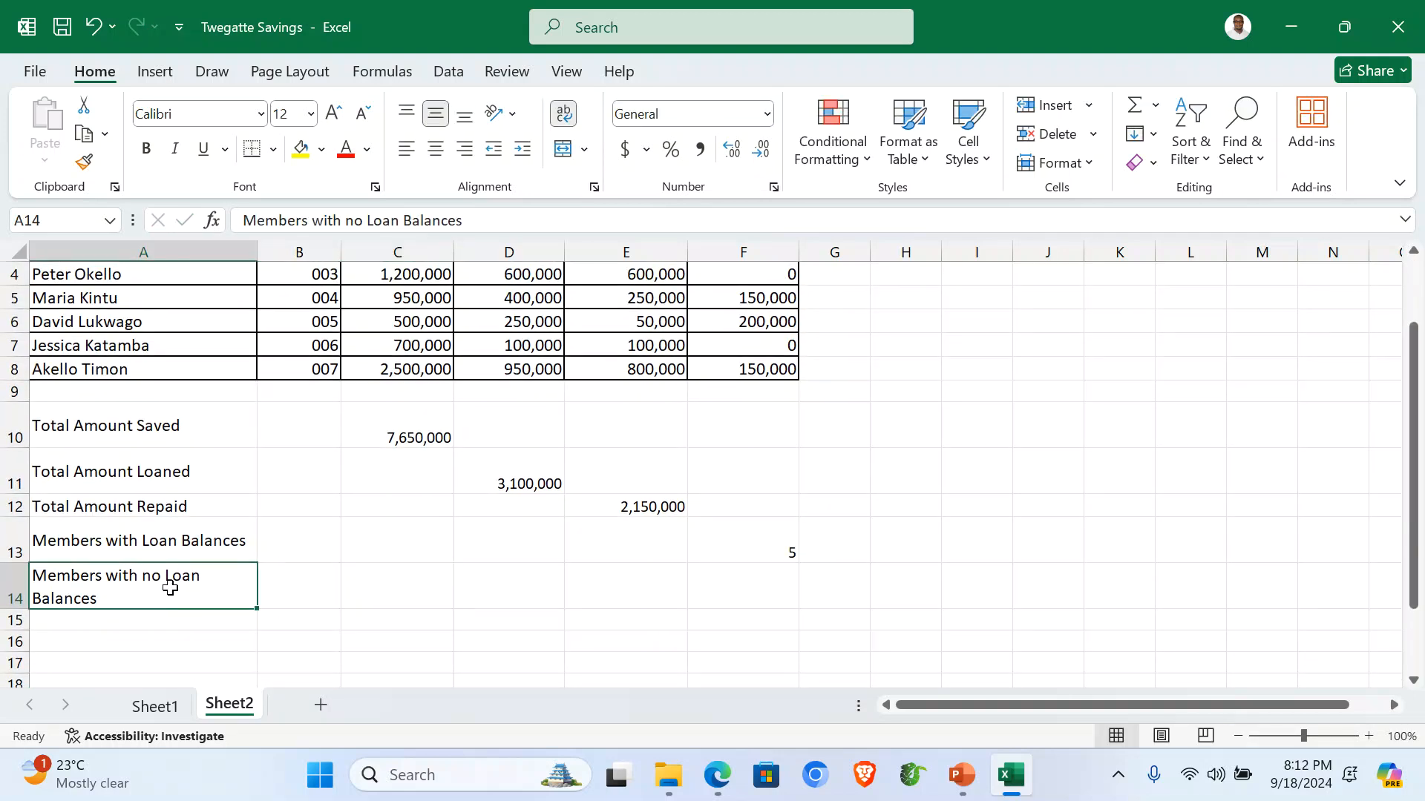
drag(262, 249, 290, 249)
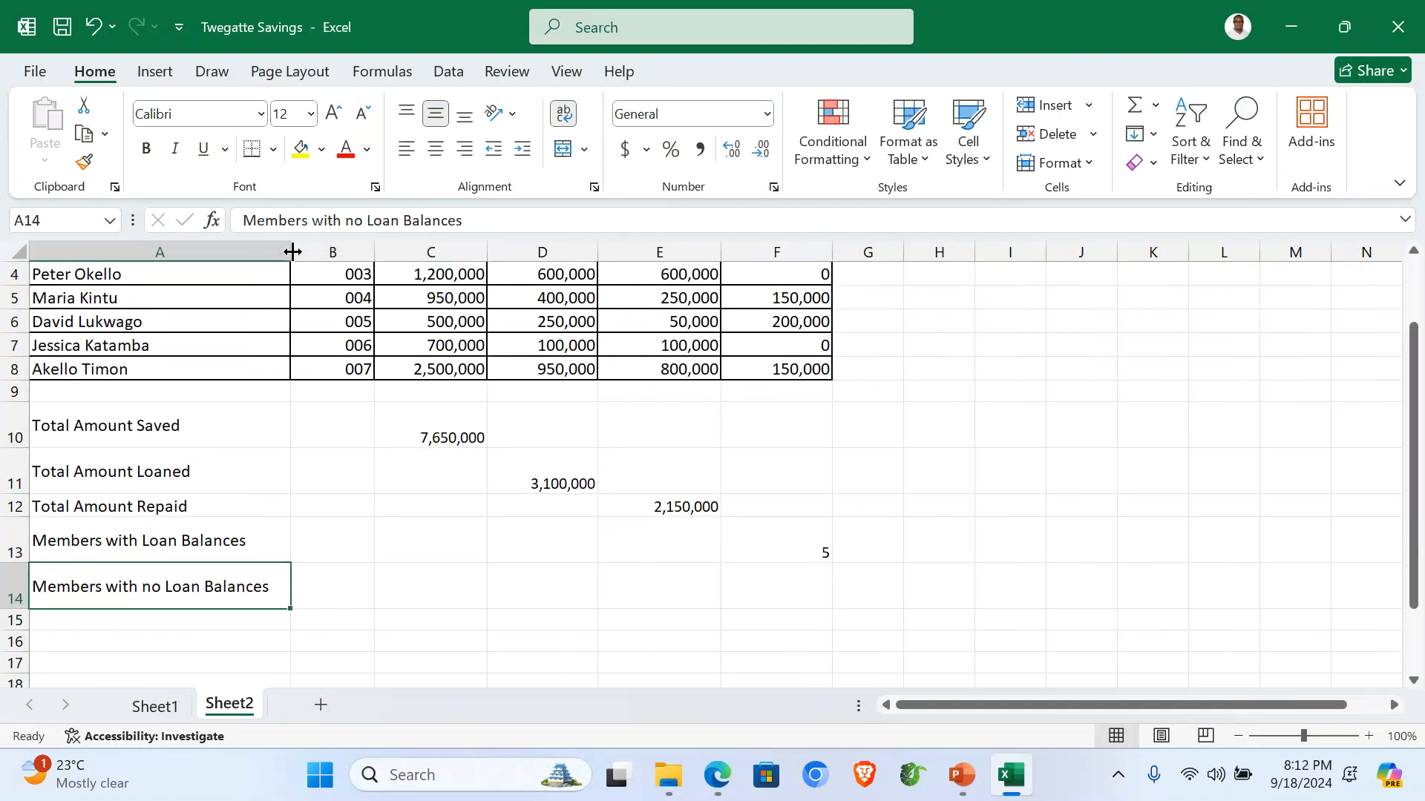
scroll(541, 607, up, 1)
scroll(543, 607, down, 1)
scroll(668, 600, up, 1)
Enter =COUNTIF(F2:F8,"<=0") in F14 to count members with no balance, giving 2.
click(752, 593)
text(=)
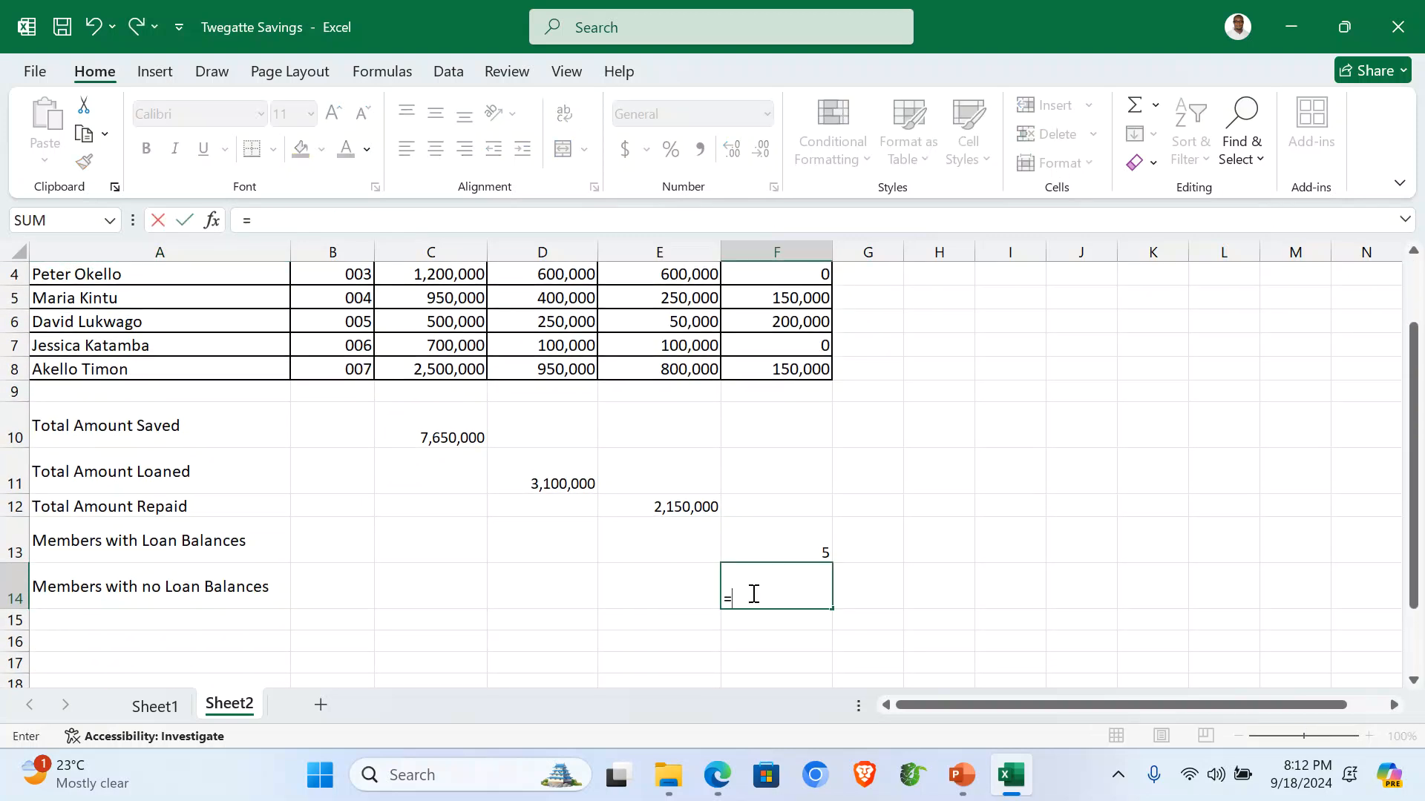
text(COUNT)
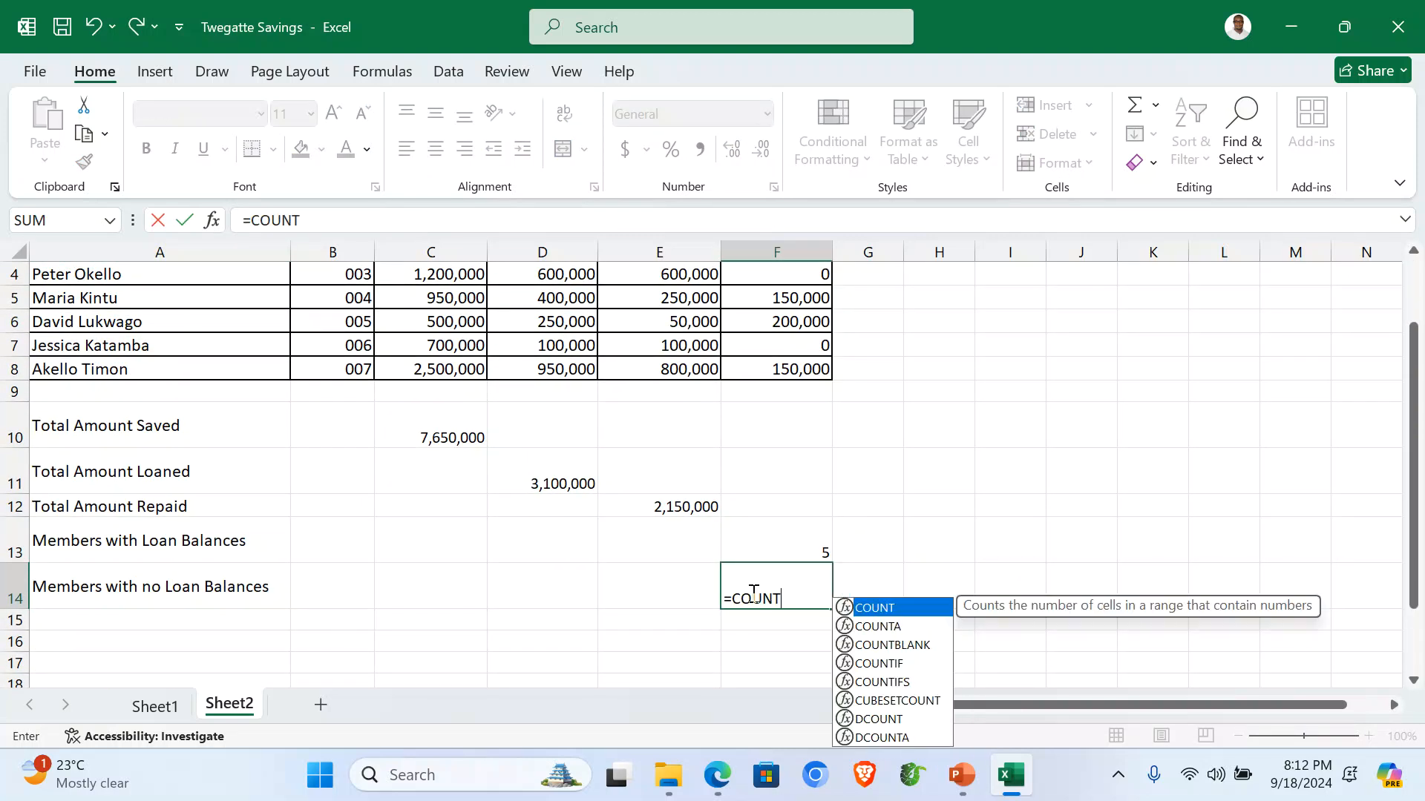
text(IF()
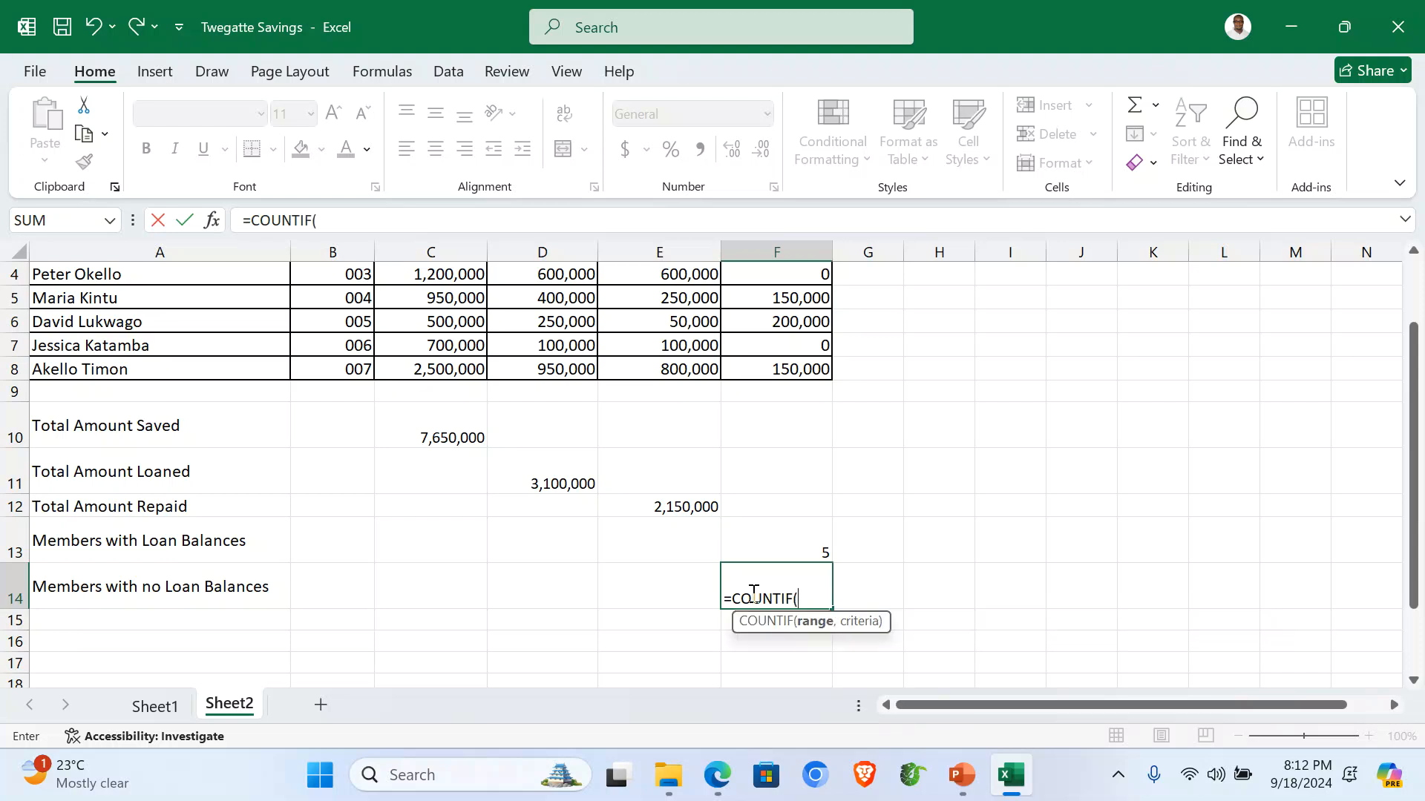
scroll(809, 460, up, 2)
drag(783, 321, 795, 466)
scroll(804, 502, down, 1)
text(,"<=0)
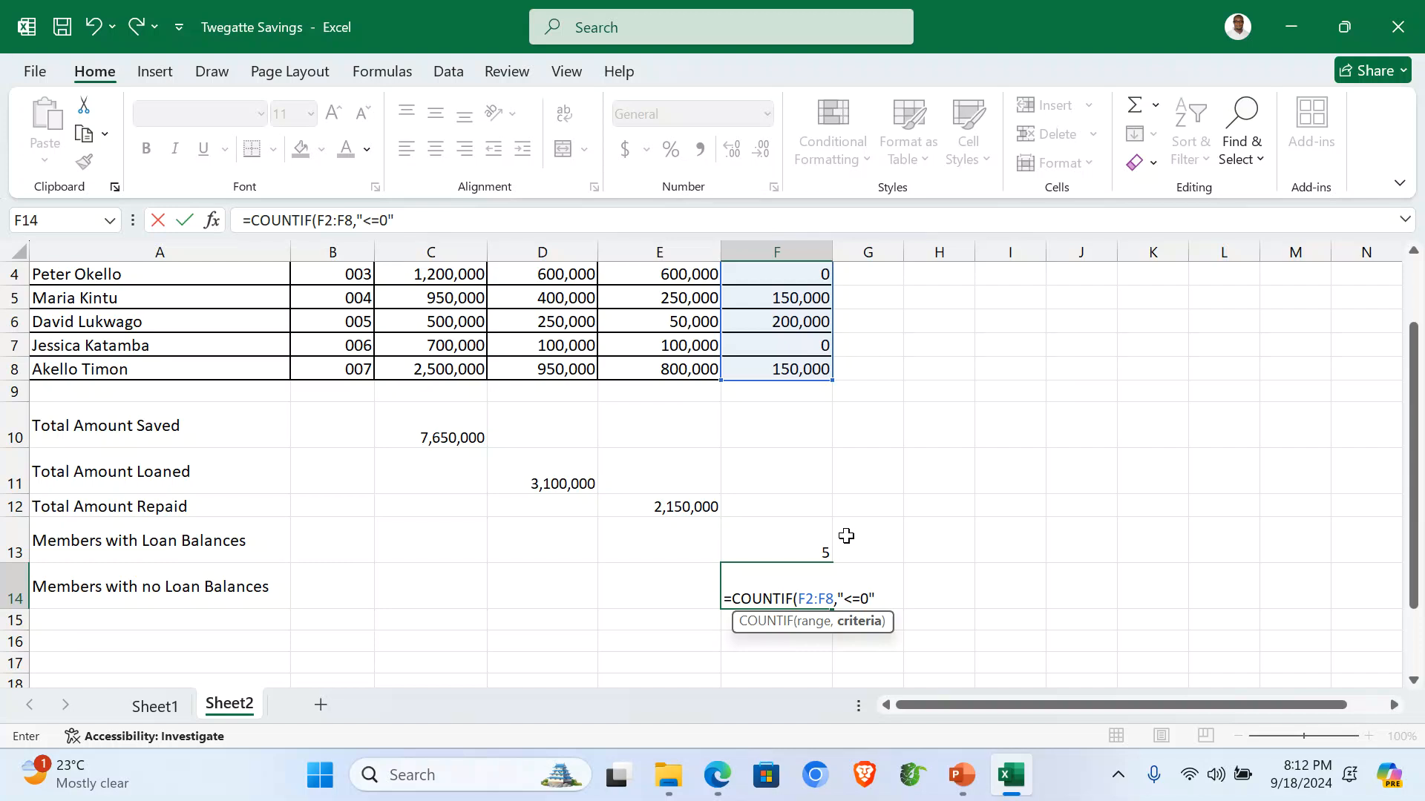
text("))
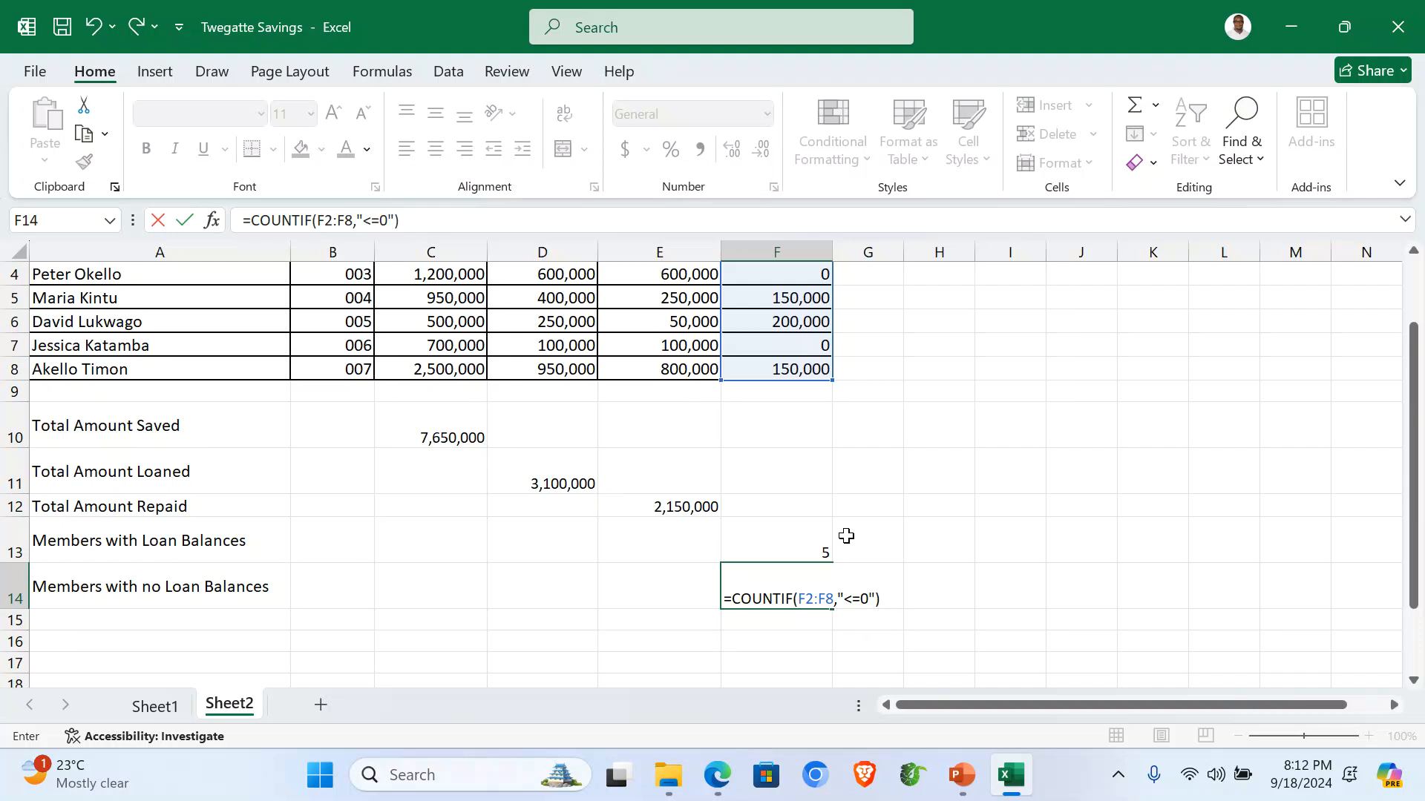
key(Return)
scroll(820, 485, up, 1)
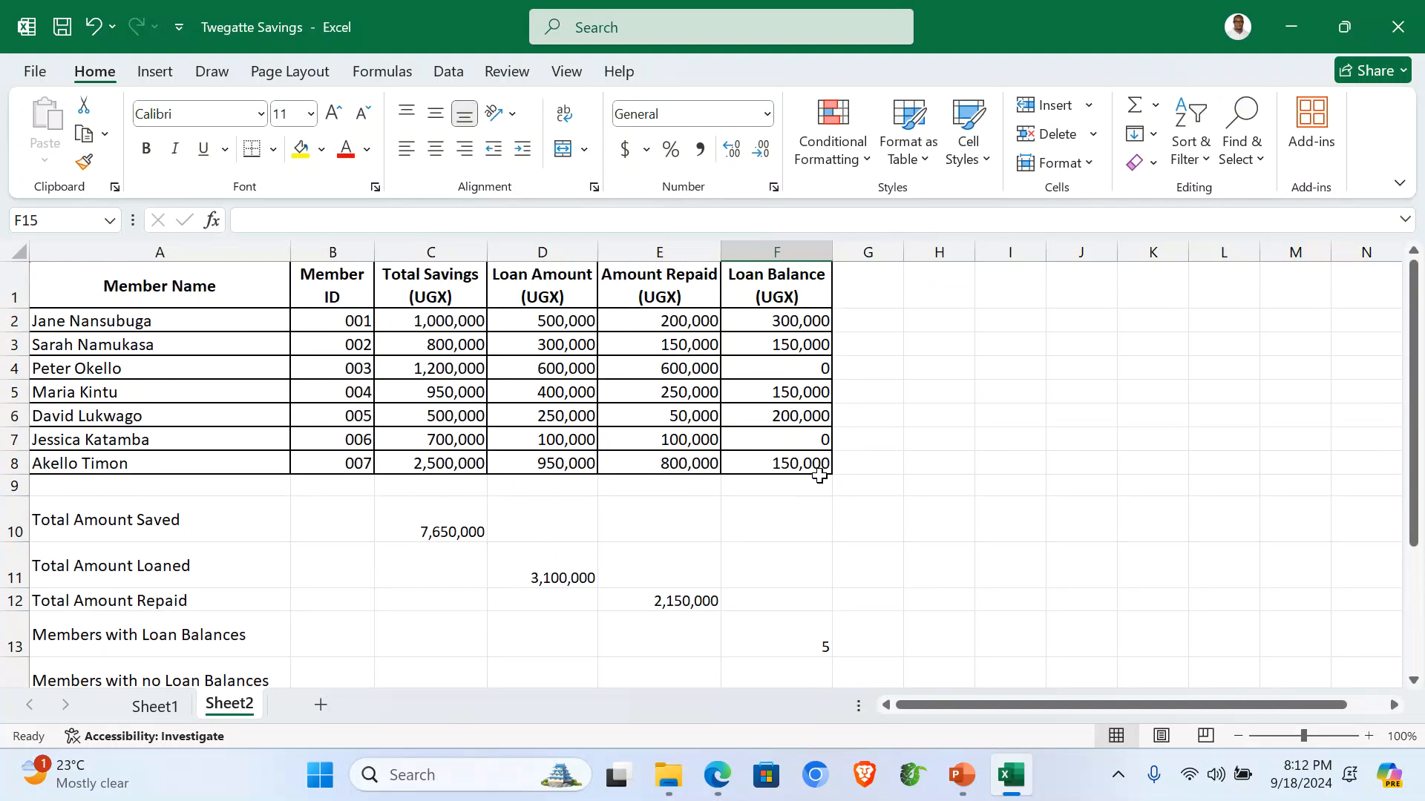
click(809, 363)
Apply All Borders to the A1:F14 table, including the summary rows.
click(803, 439)
scroll(862, 456, down, 1)
scroll(862, 456, up, 1)
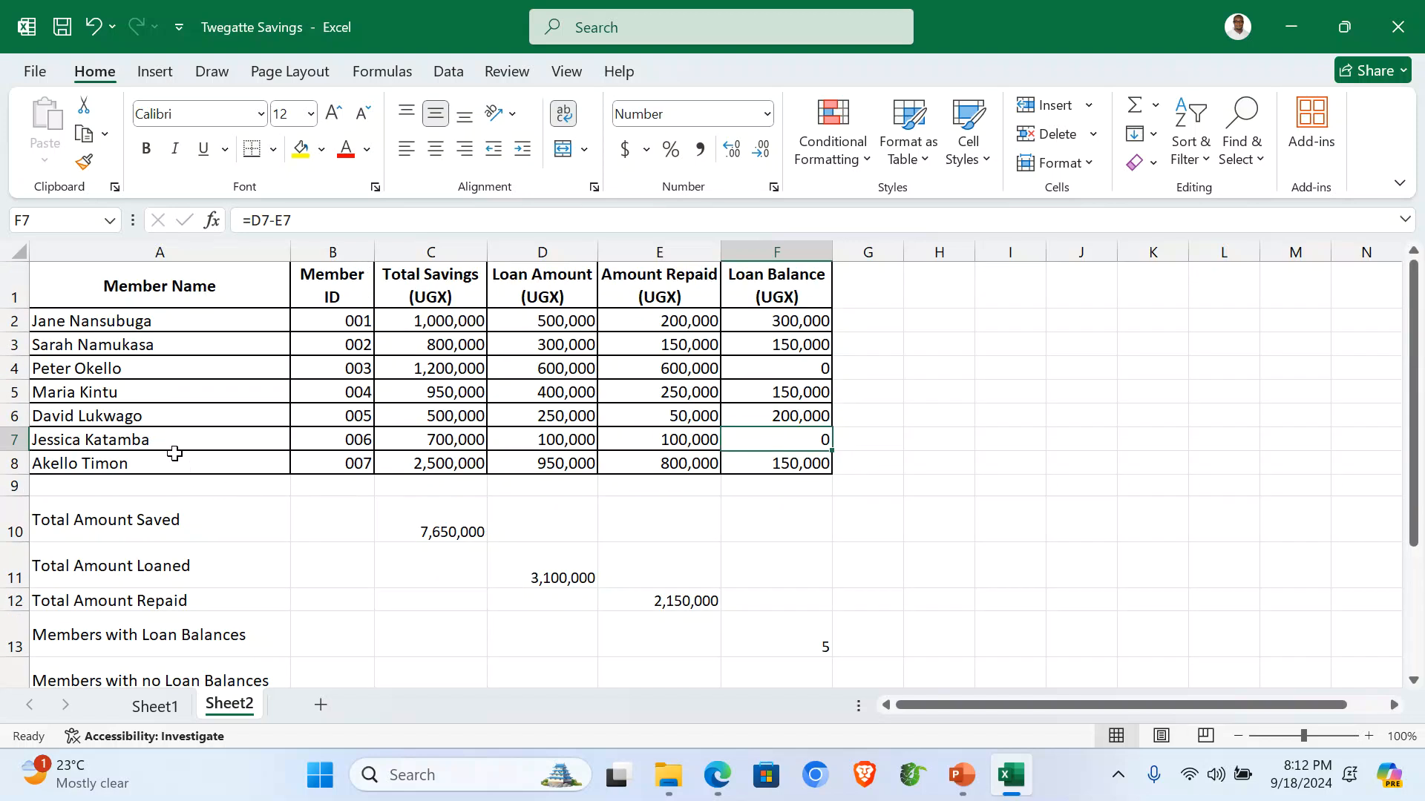
drag(48, 280, 805, 670)
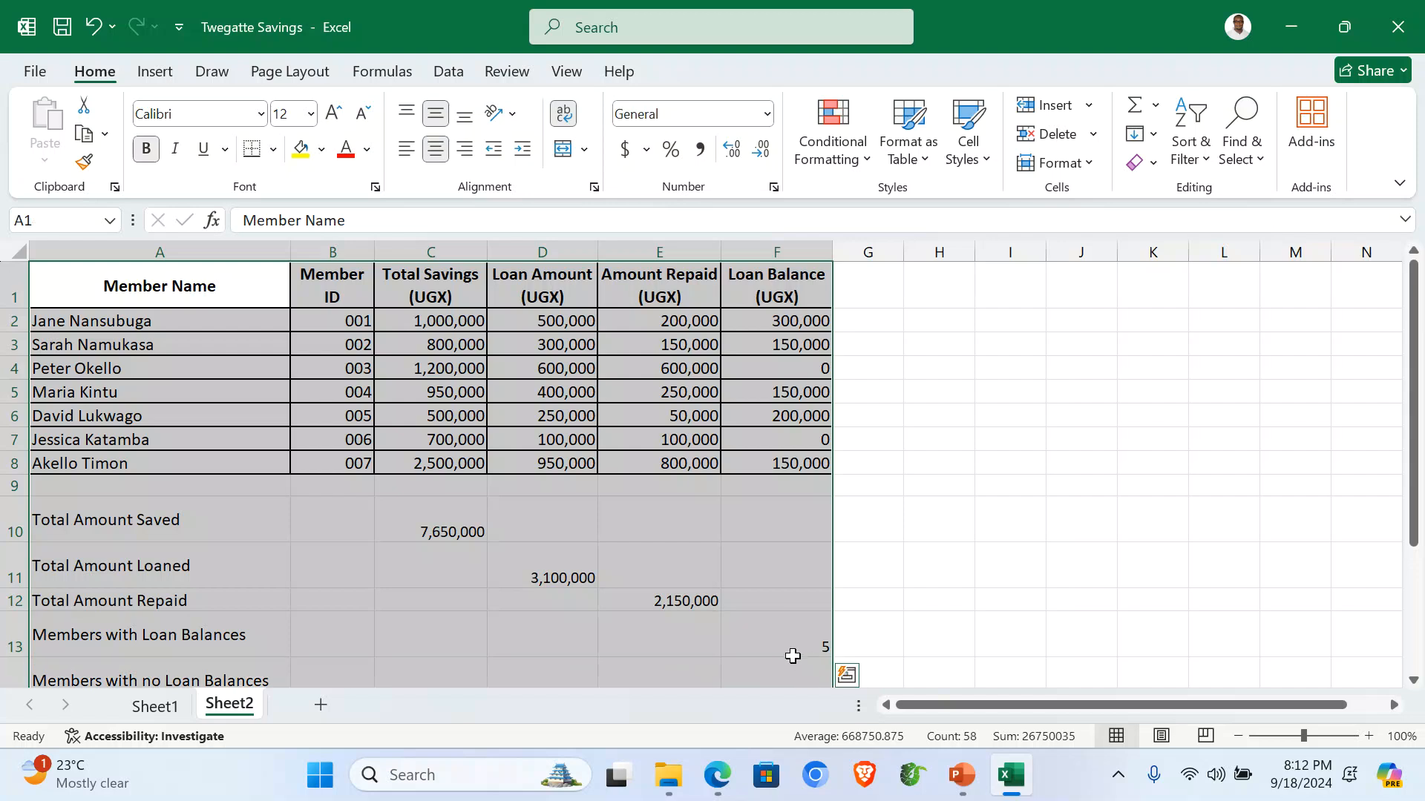
scroll(786, 631, down, 2)
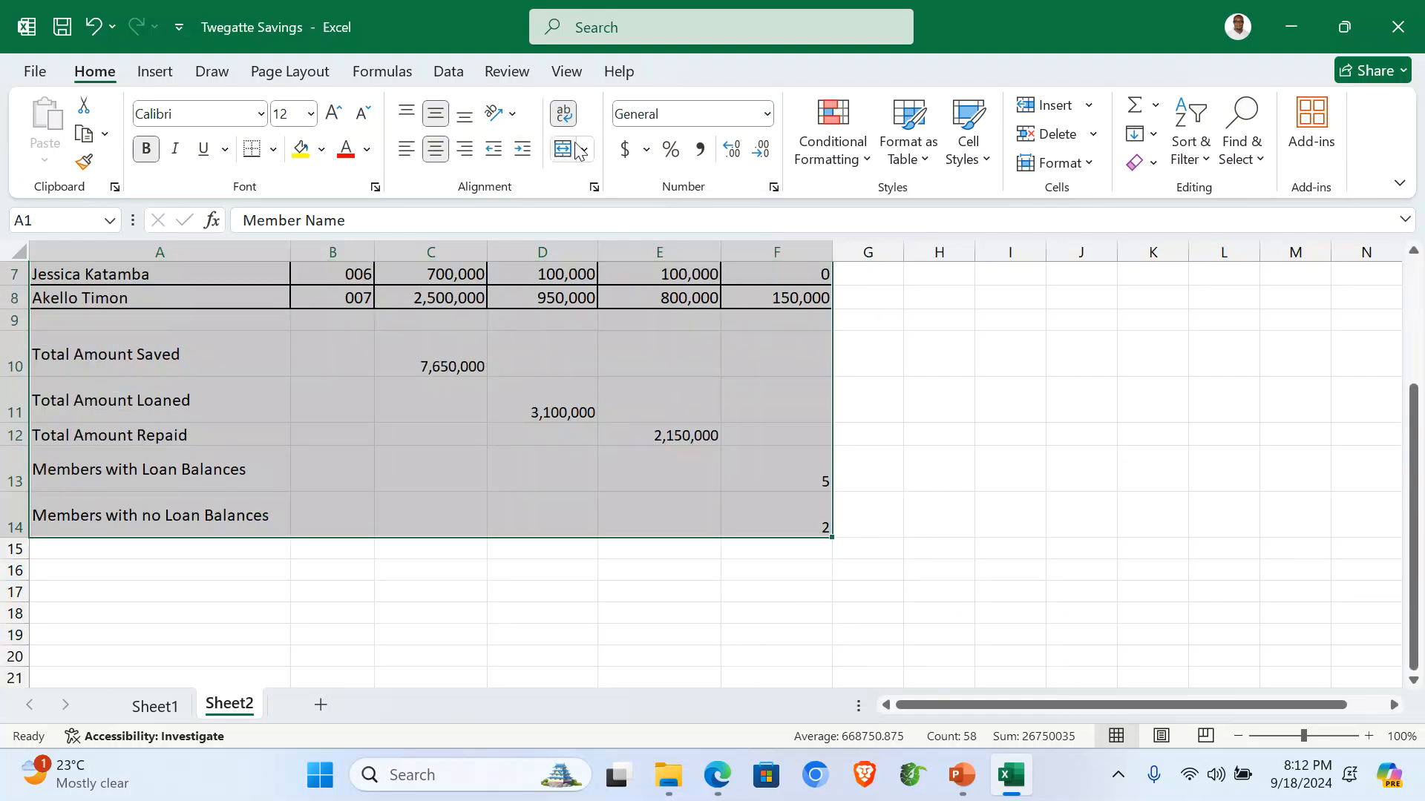
click(273, 149)
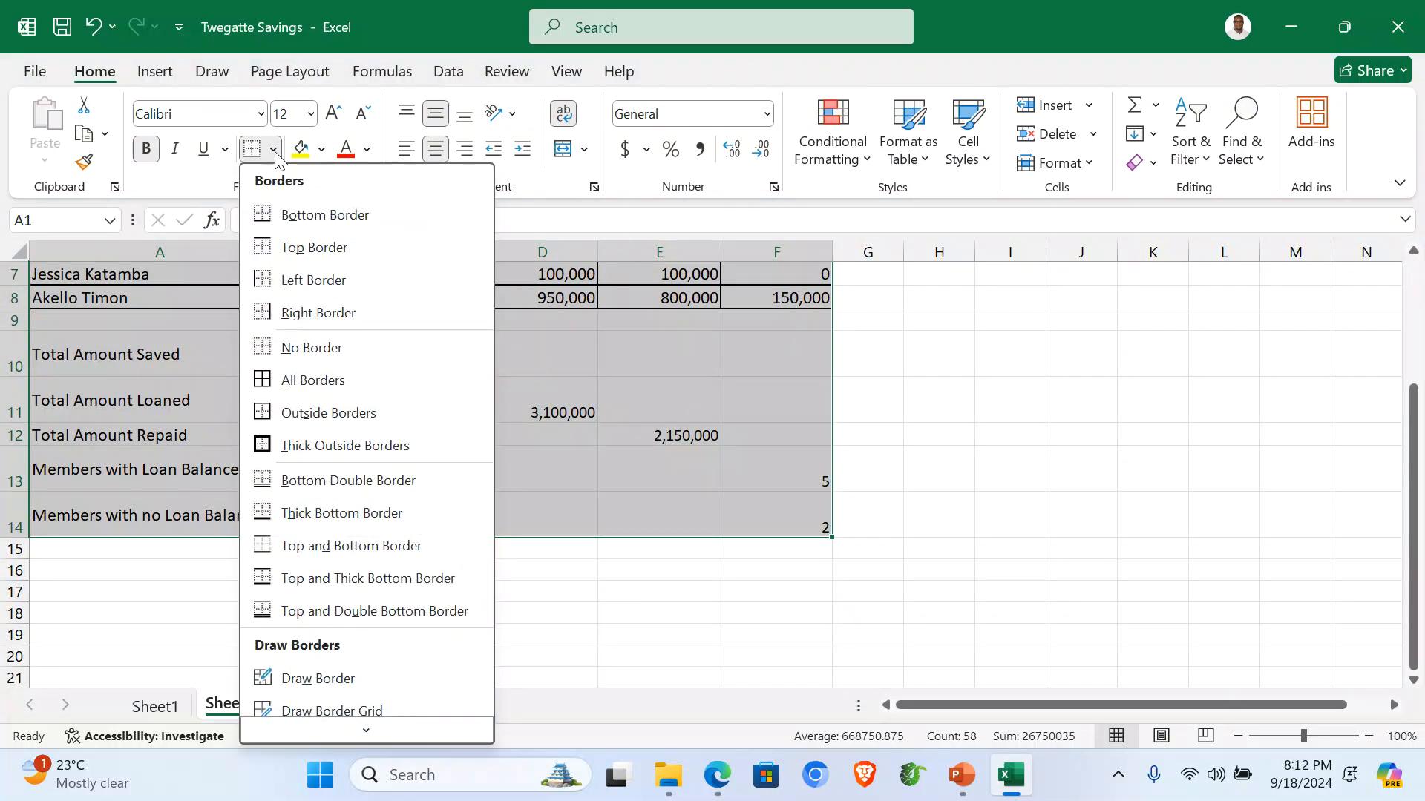
click(284, 380)
scroll(284, 386, up, 2)
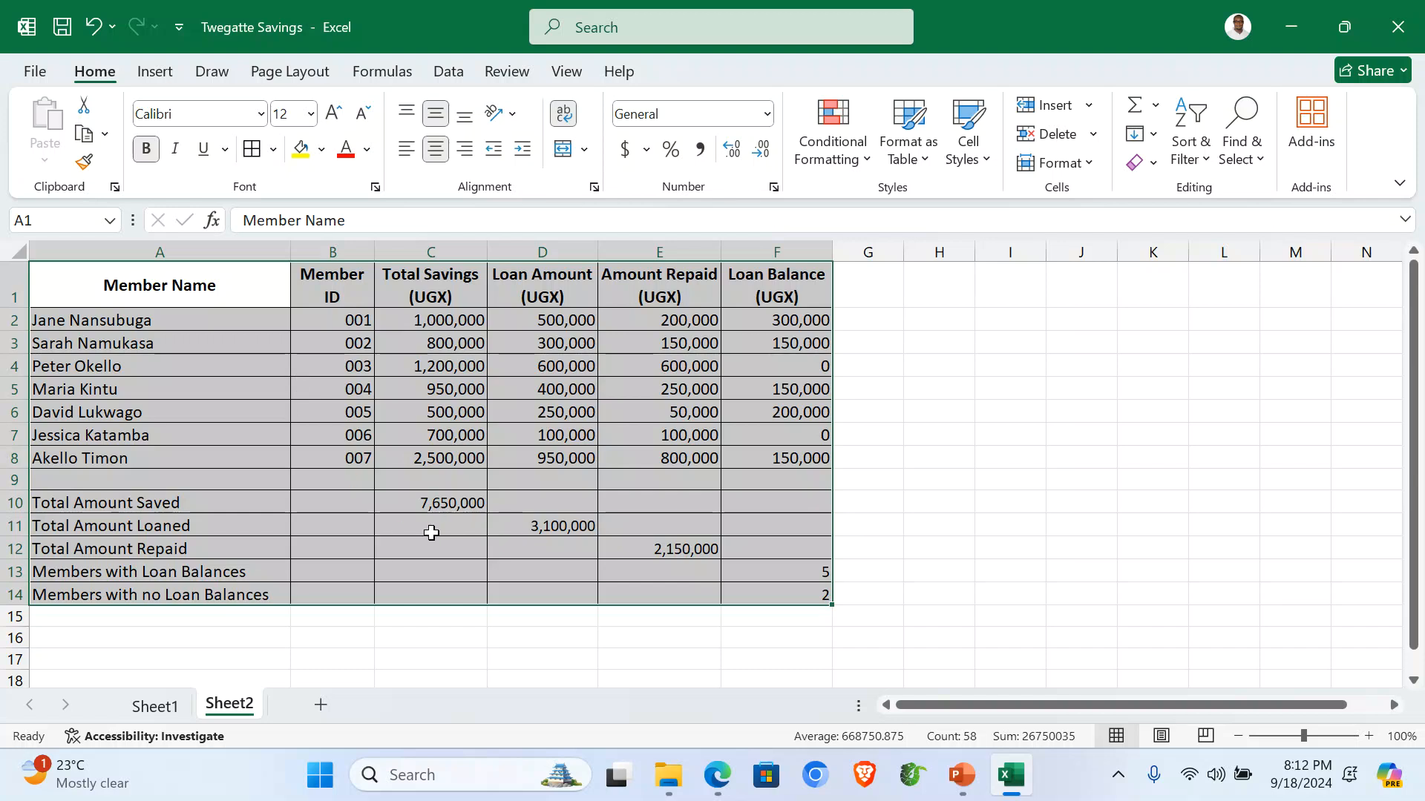
Insert a clustered column chart from member names A1:A8 and Total Savings C1:C8.
click(317, 623)
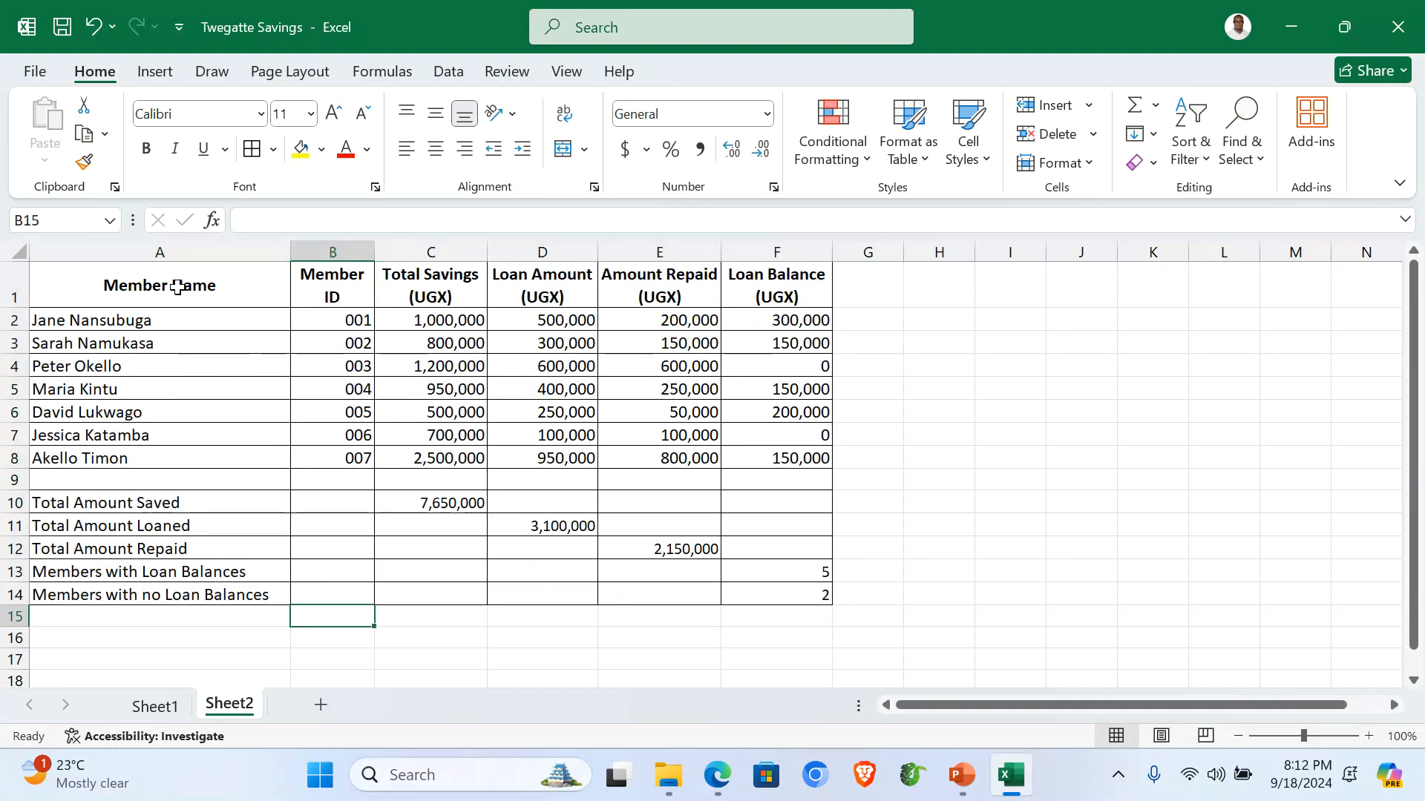
drag(177, 286, 181, 453)
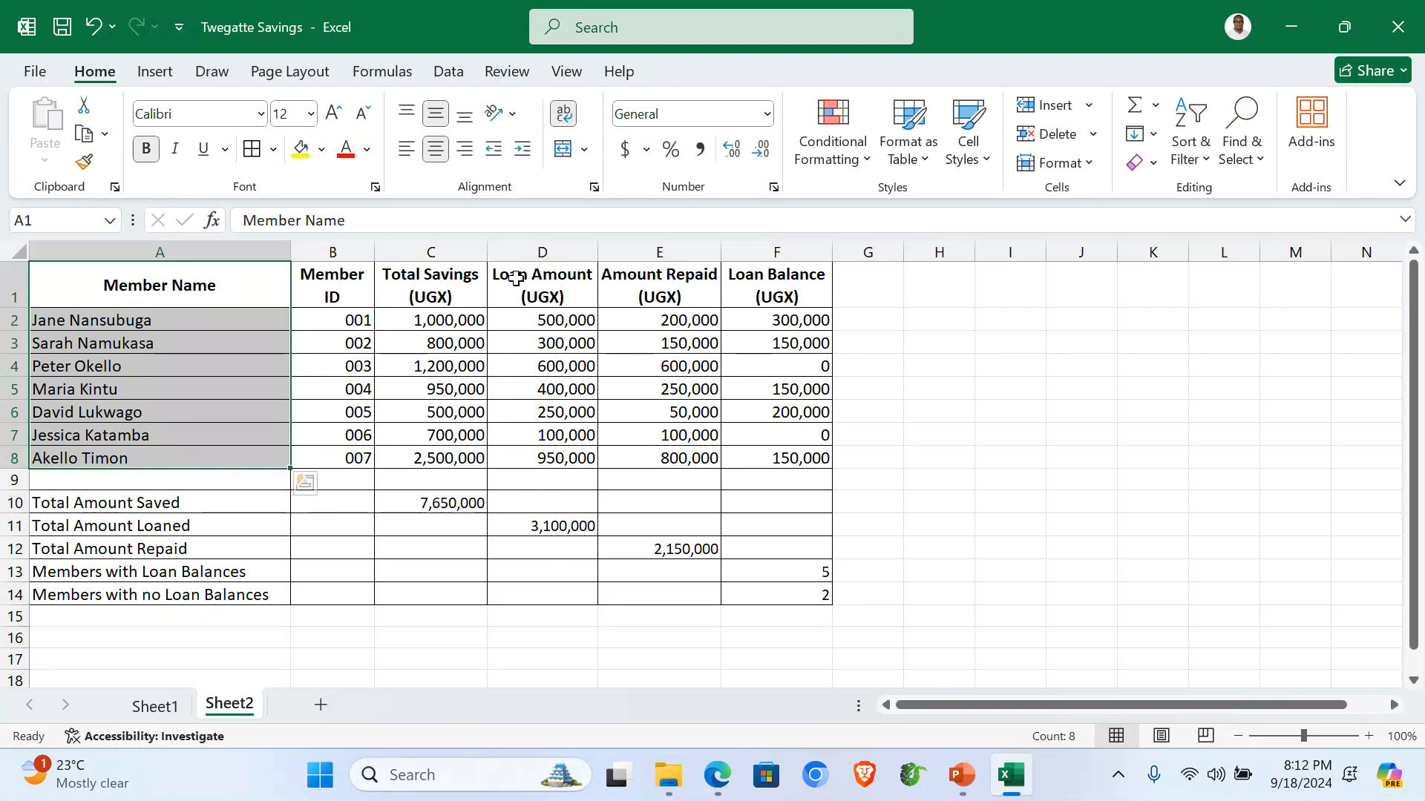
drag(429, 276, 449, 456)
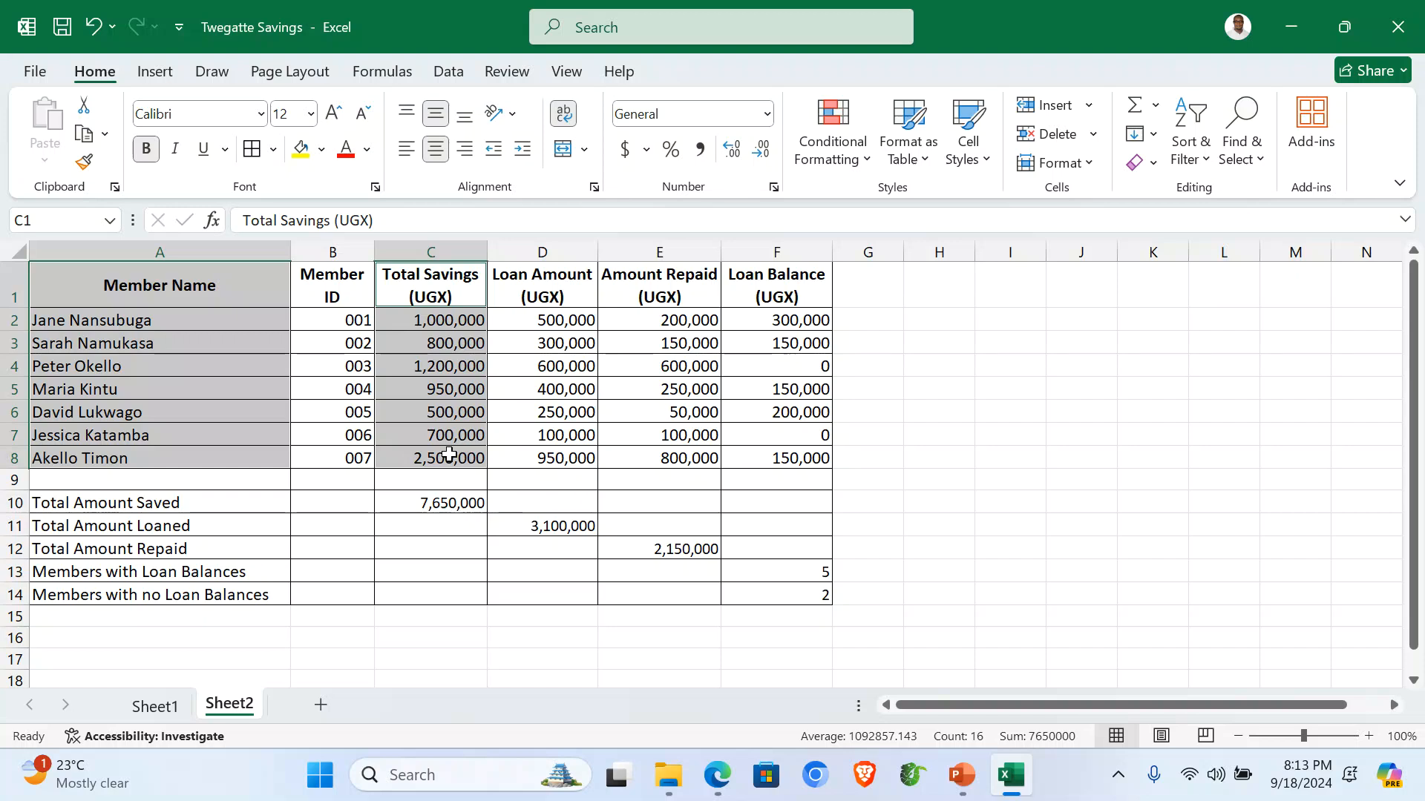
click(161, 73)
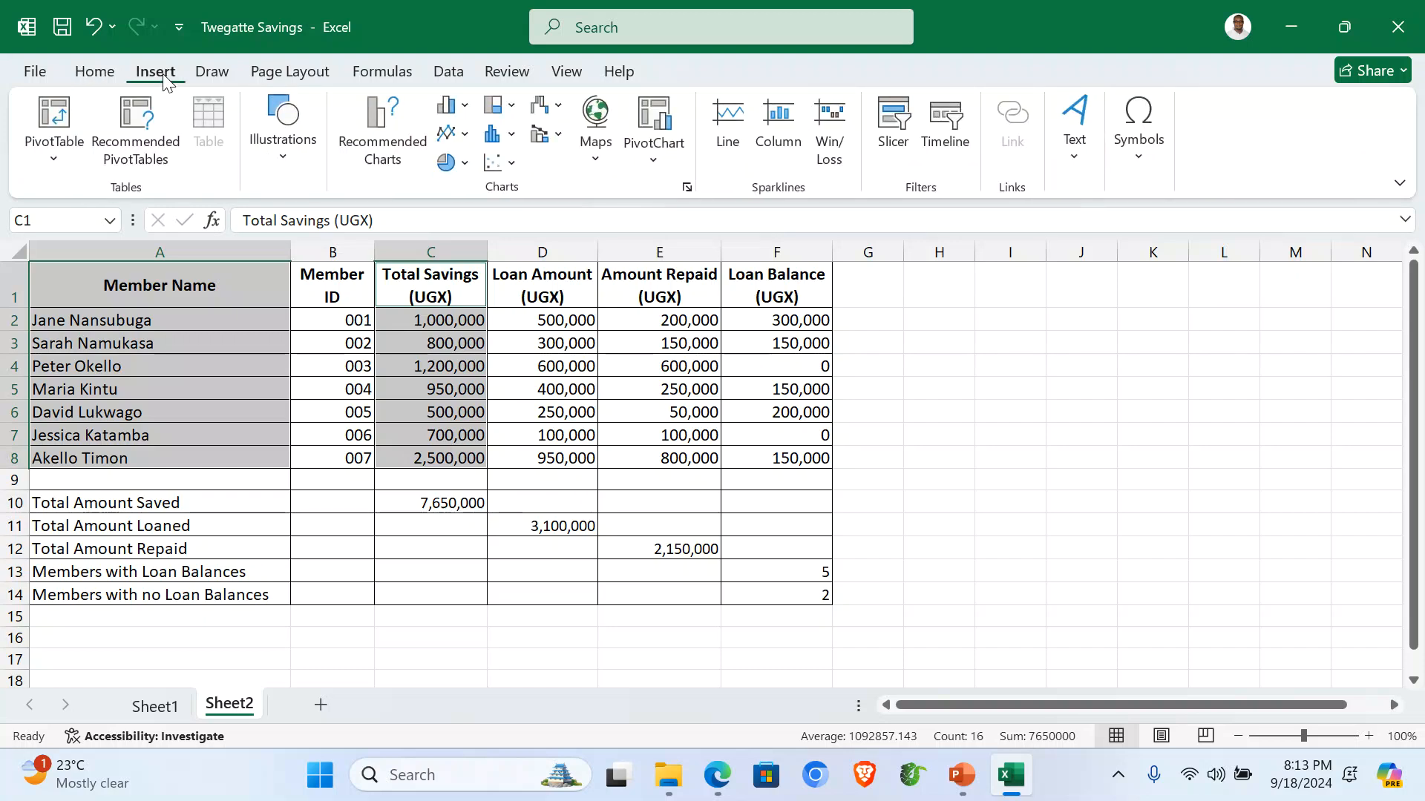
click(464, 110)
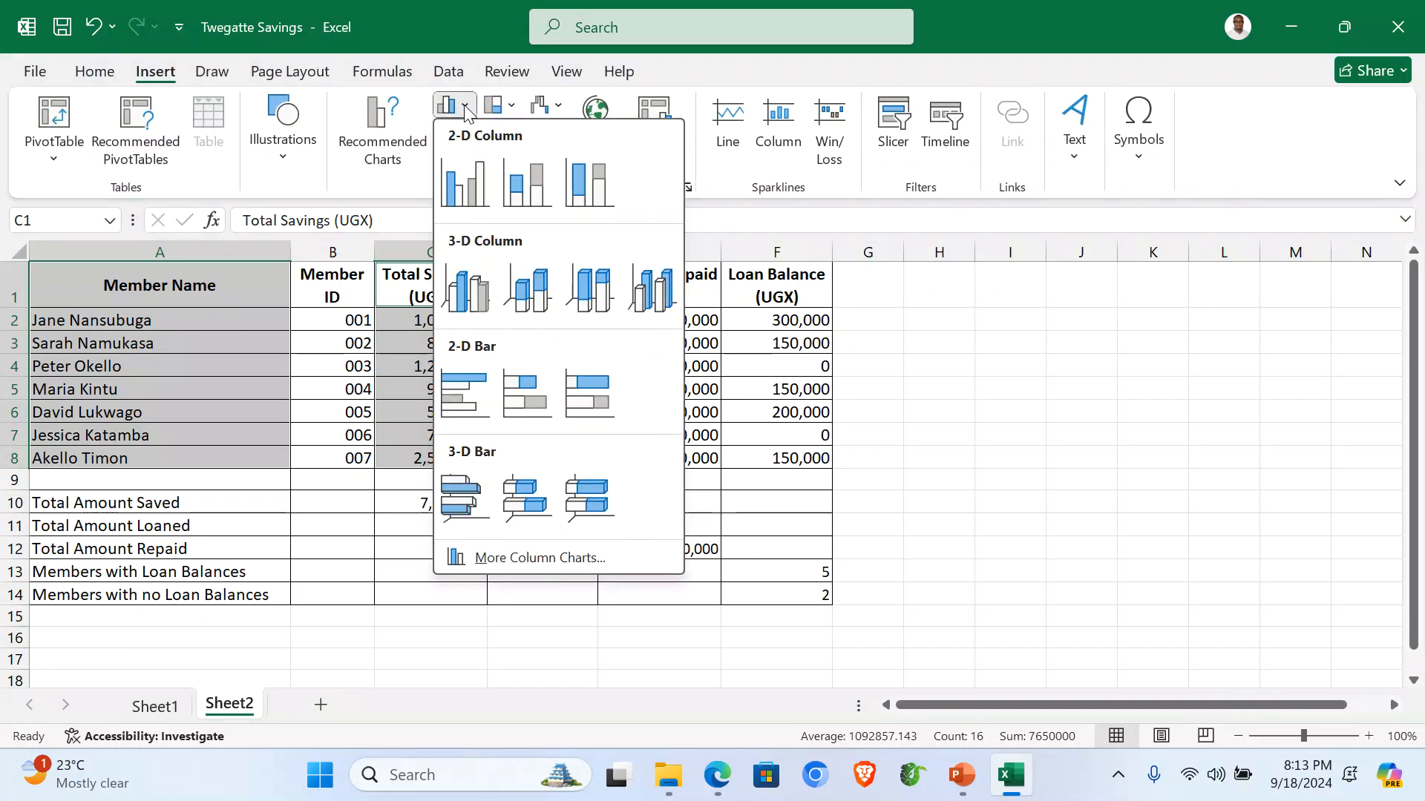
click(465, 195)
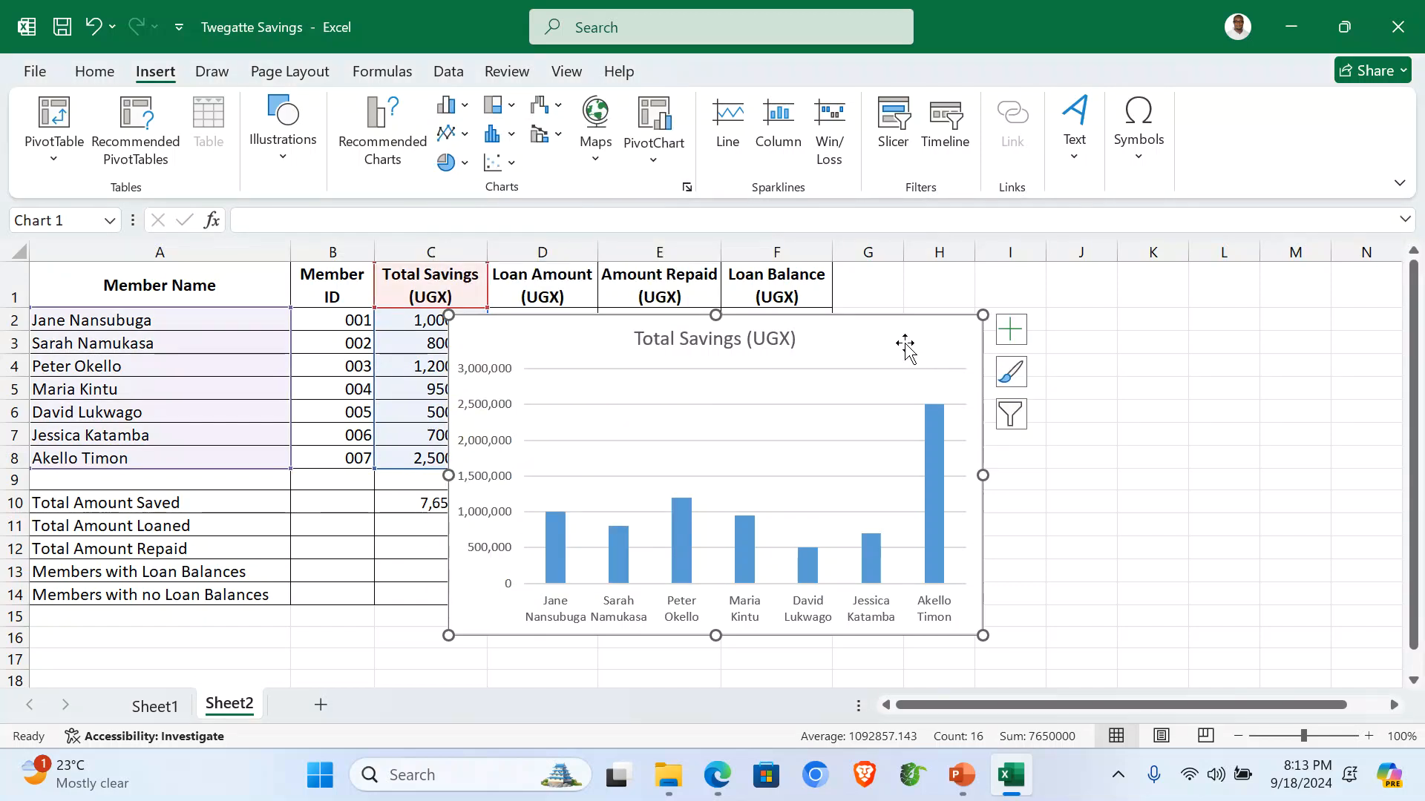
Relocate the Total Savings chart to a new chart sheet named 'Column Graph'.
right_click(890, 331)
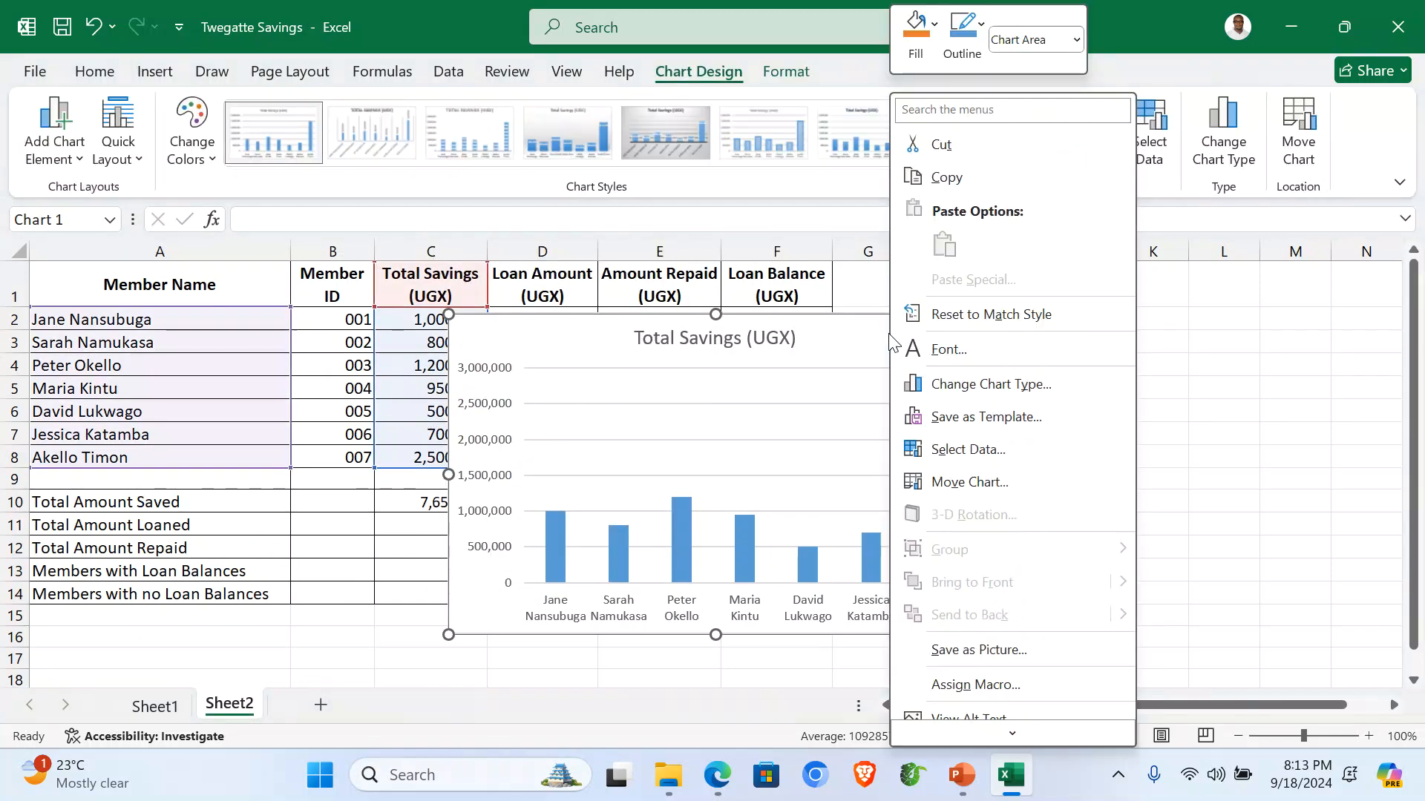
click(972, 479)
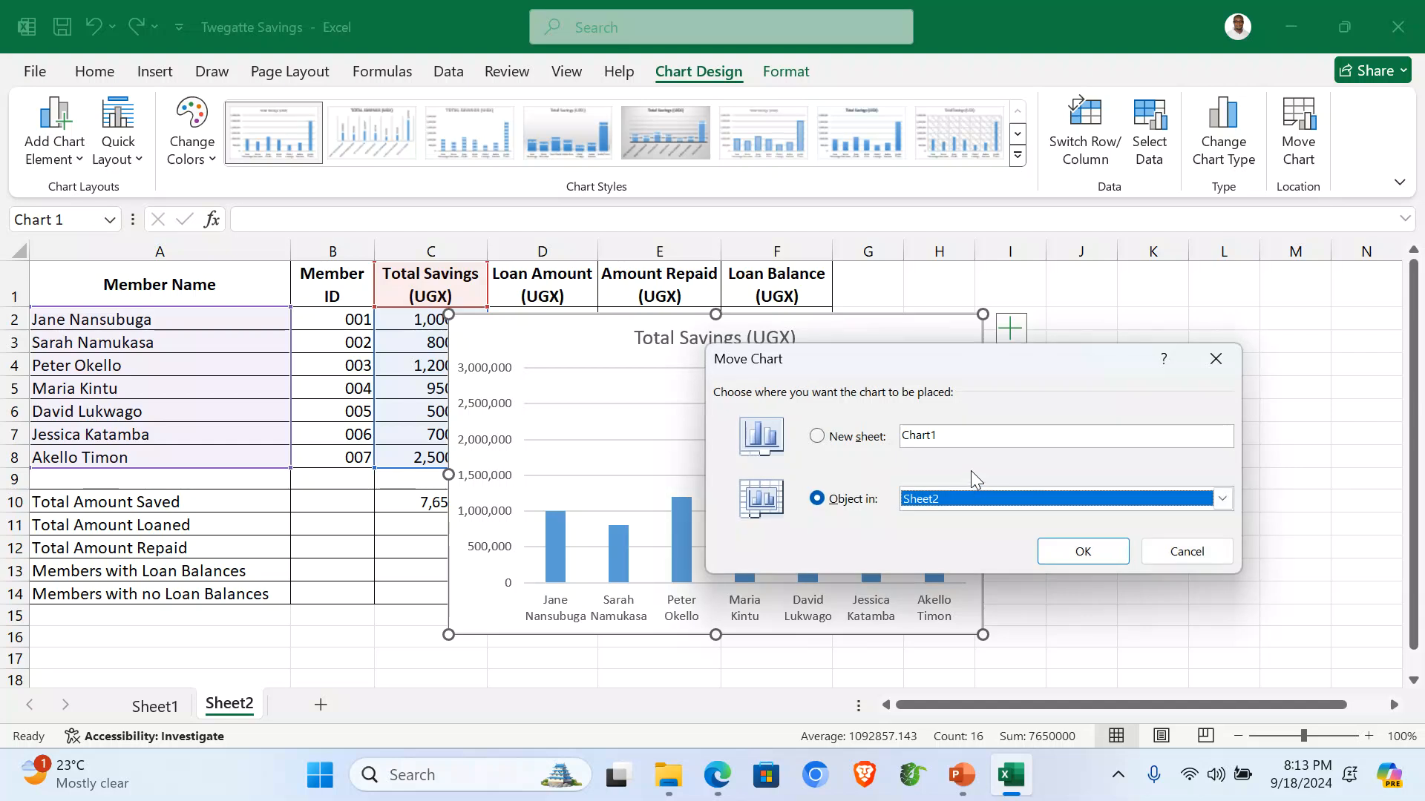
click(819, 437)
click(967, 436)
double_click(926, 436)
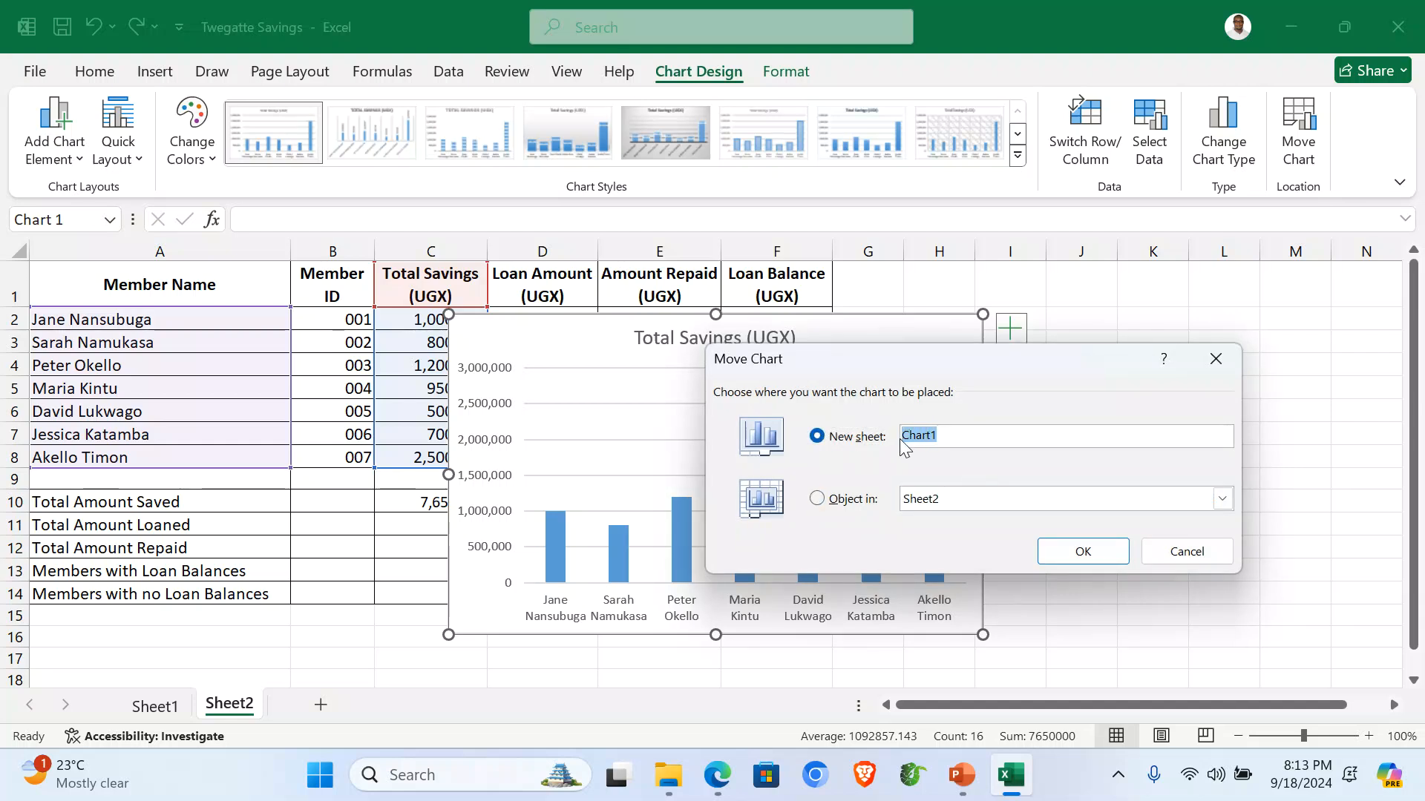
text(C)
text(C)
text(olumn Gra)
text(ph)
click(1082, 550)
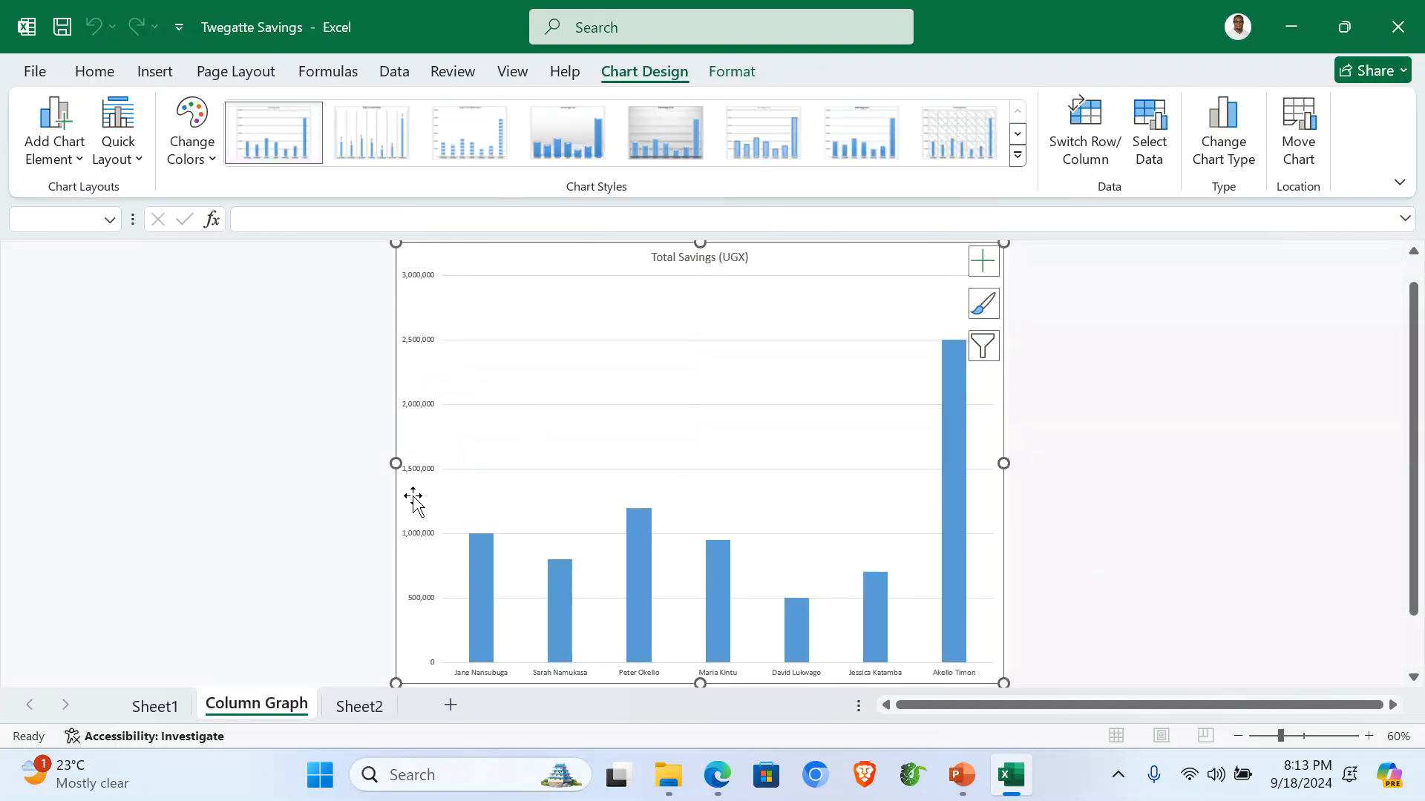
Apply chart Layout 9 and title the chart 'A COLUMN GRAPH SHOWING AMOUNT SAVED AGAINST NAMES'.
click(139, 166)
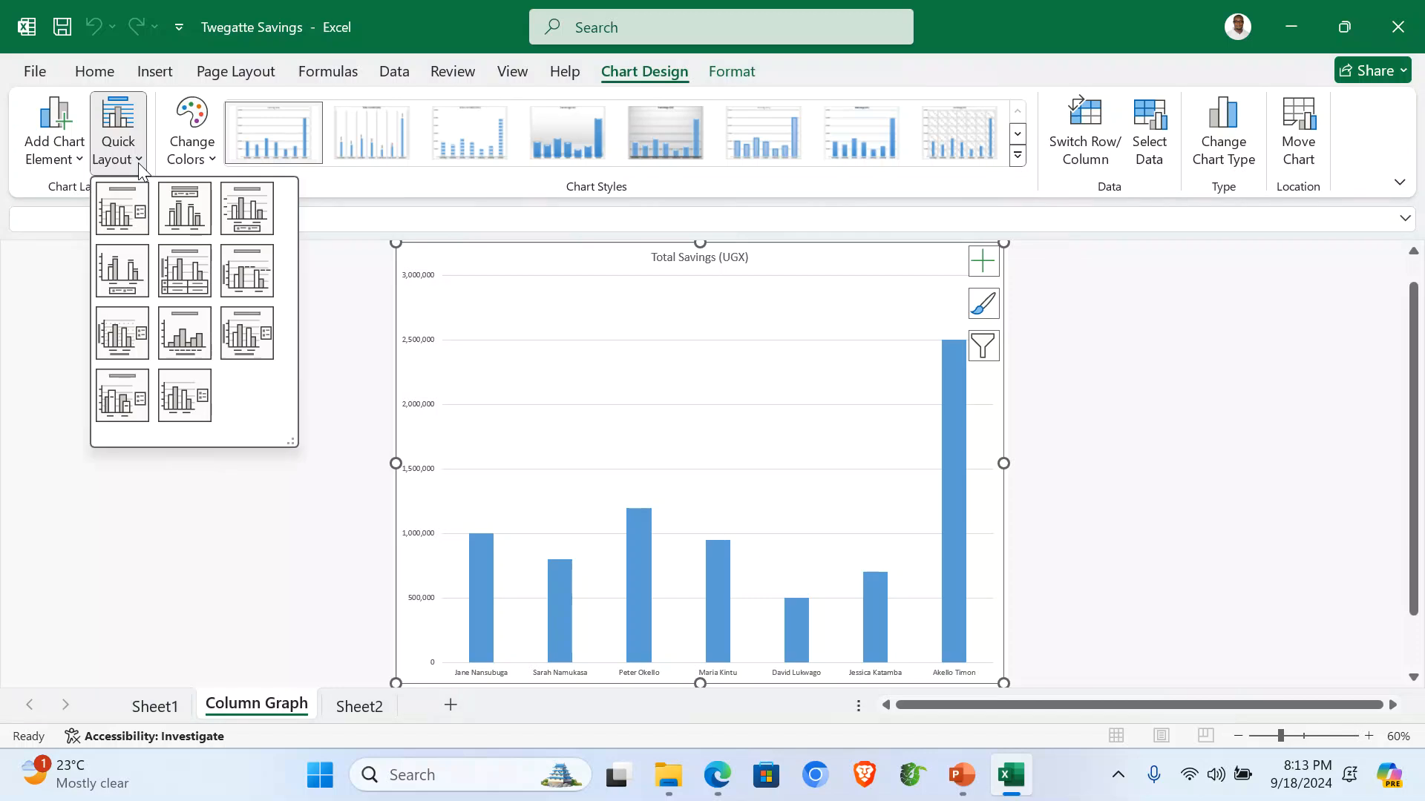
click(239, 334)
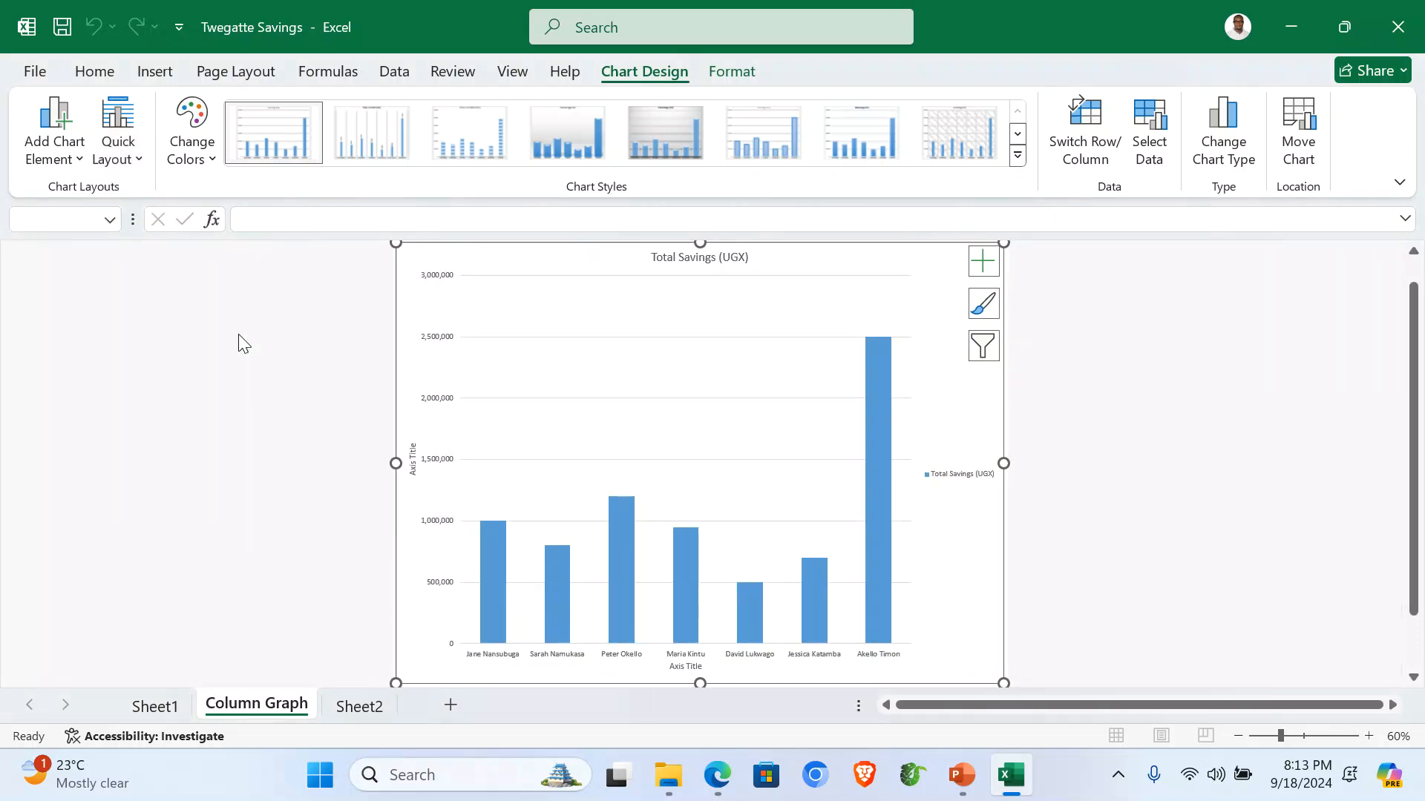
click(702, 258)
text(A)
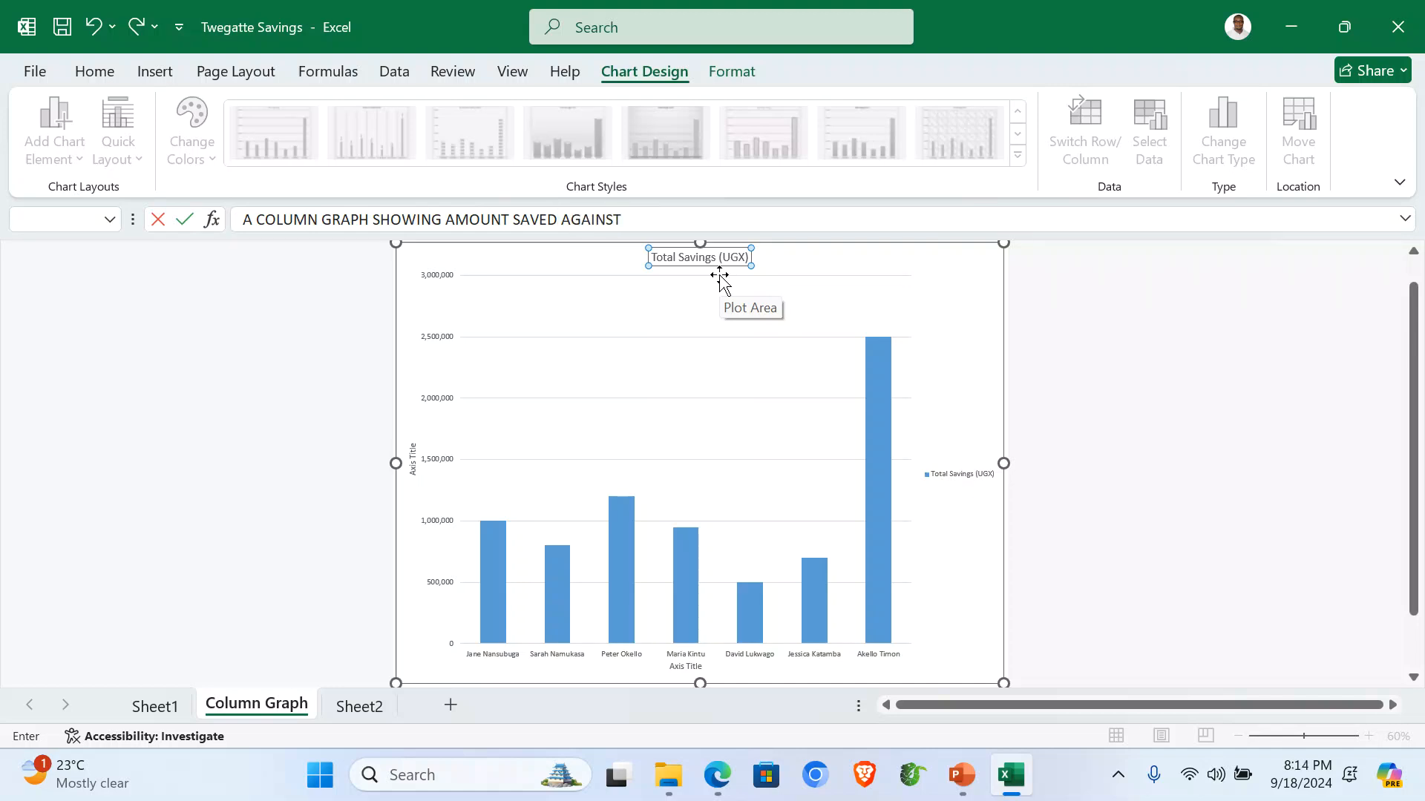
key(Return)
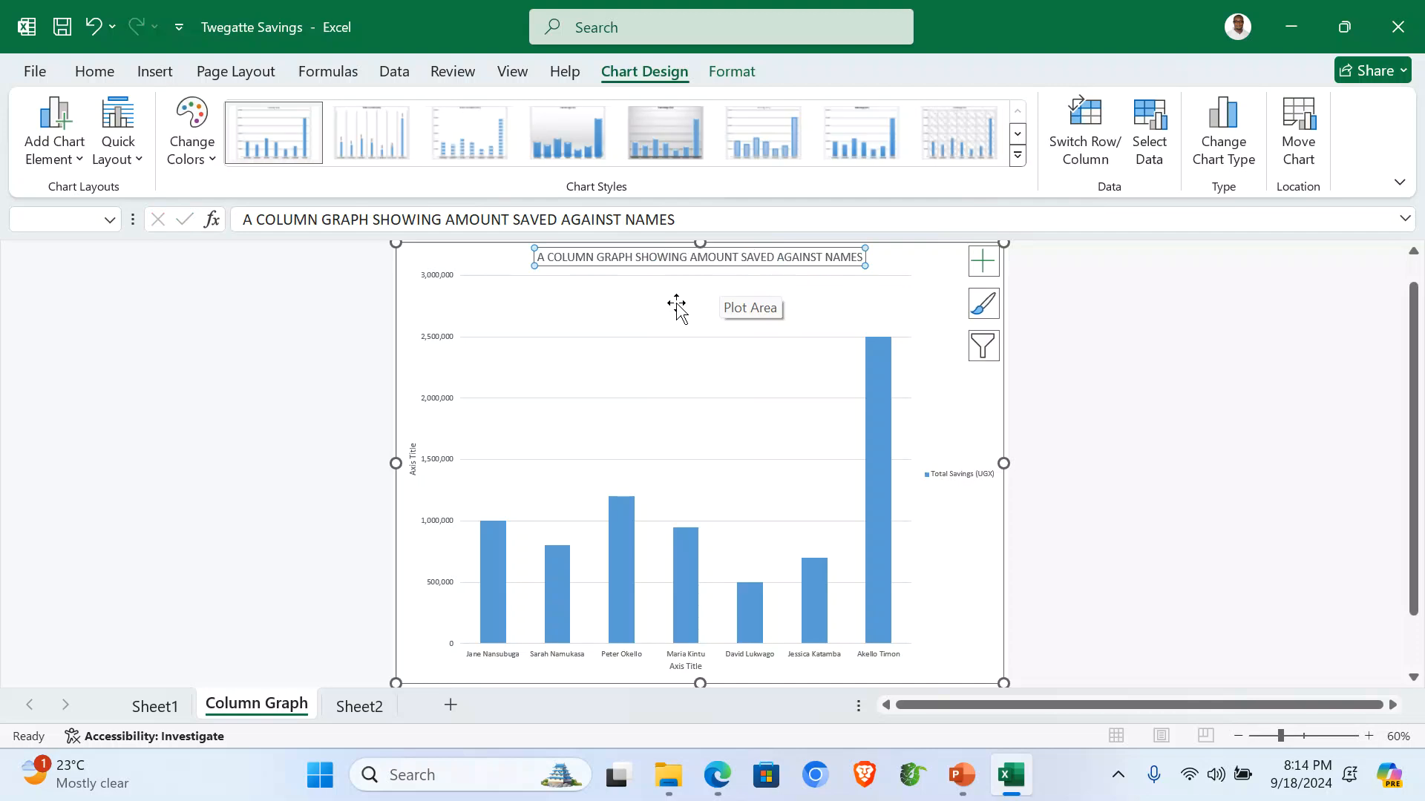
Label the horizontal axis NAMES and the vertical axis AMOUNT.
click(686, 667)
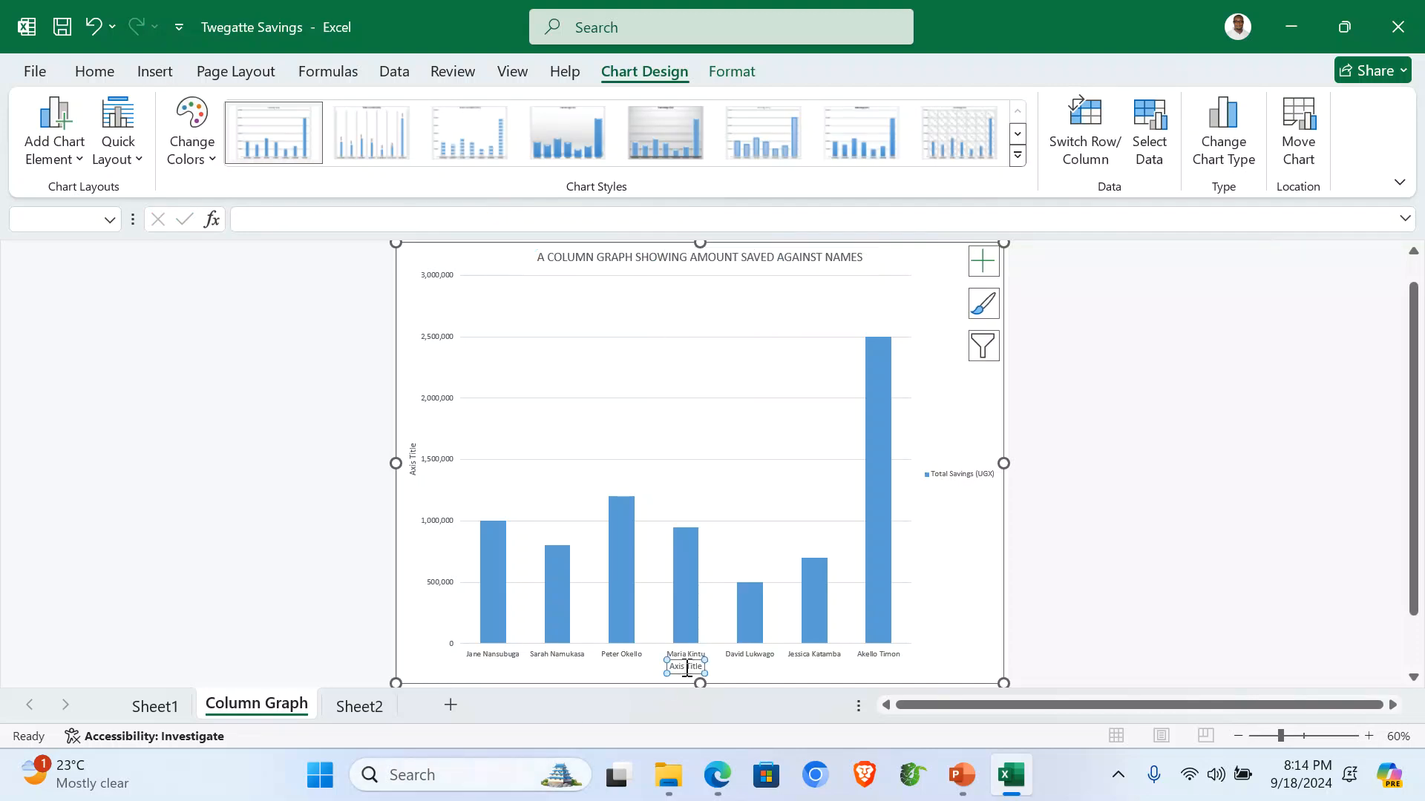
mouse_move(696, 639)
text(NAME)
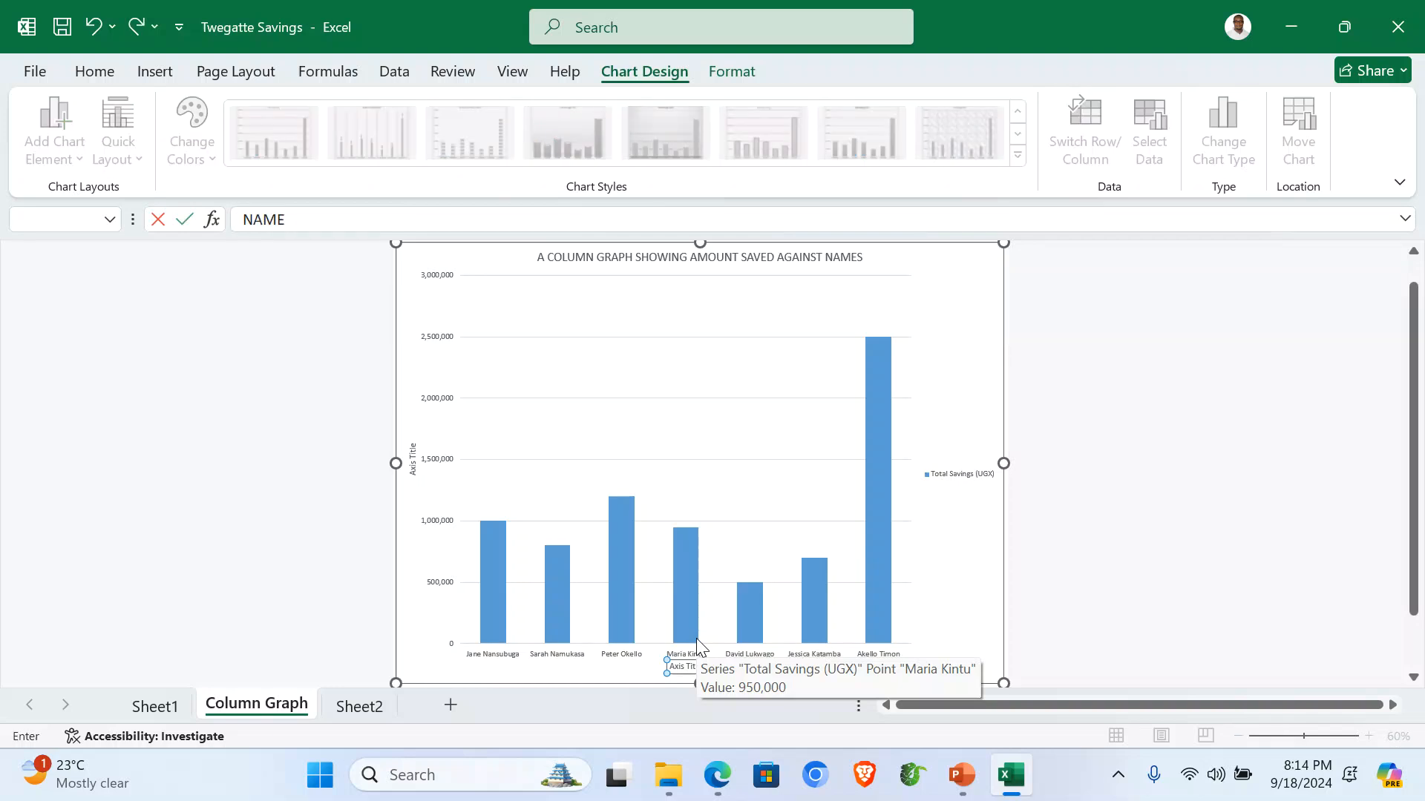
key(Return)
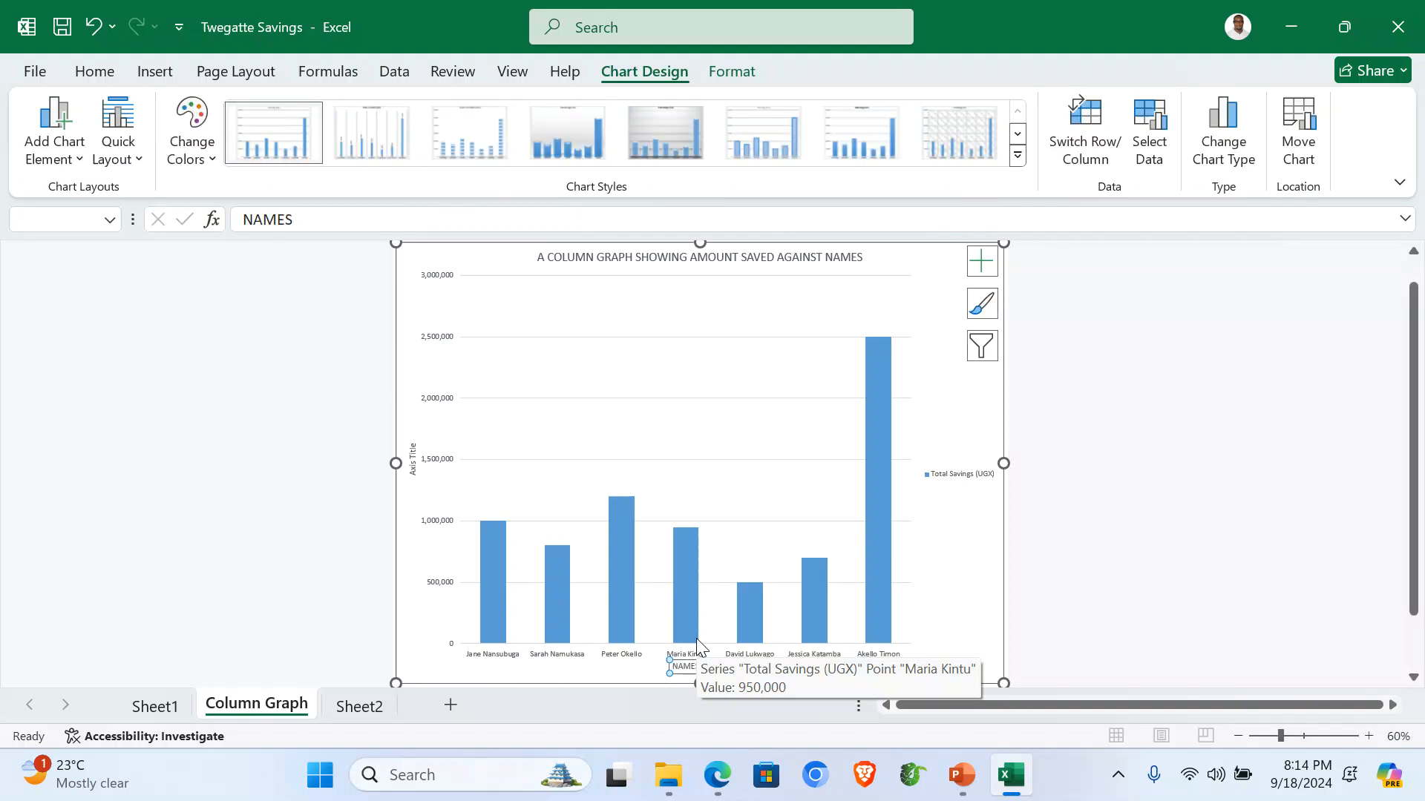
click(414, 464)
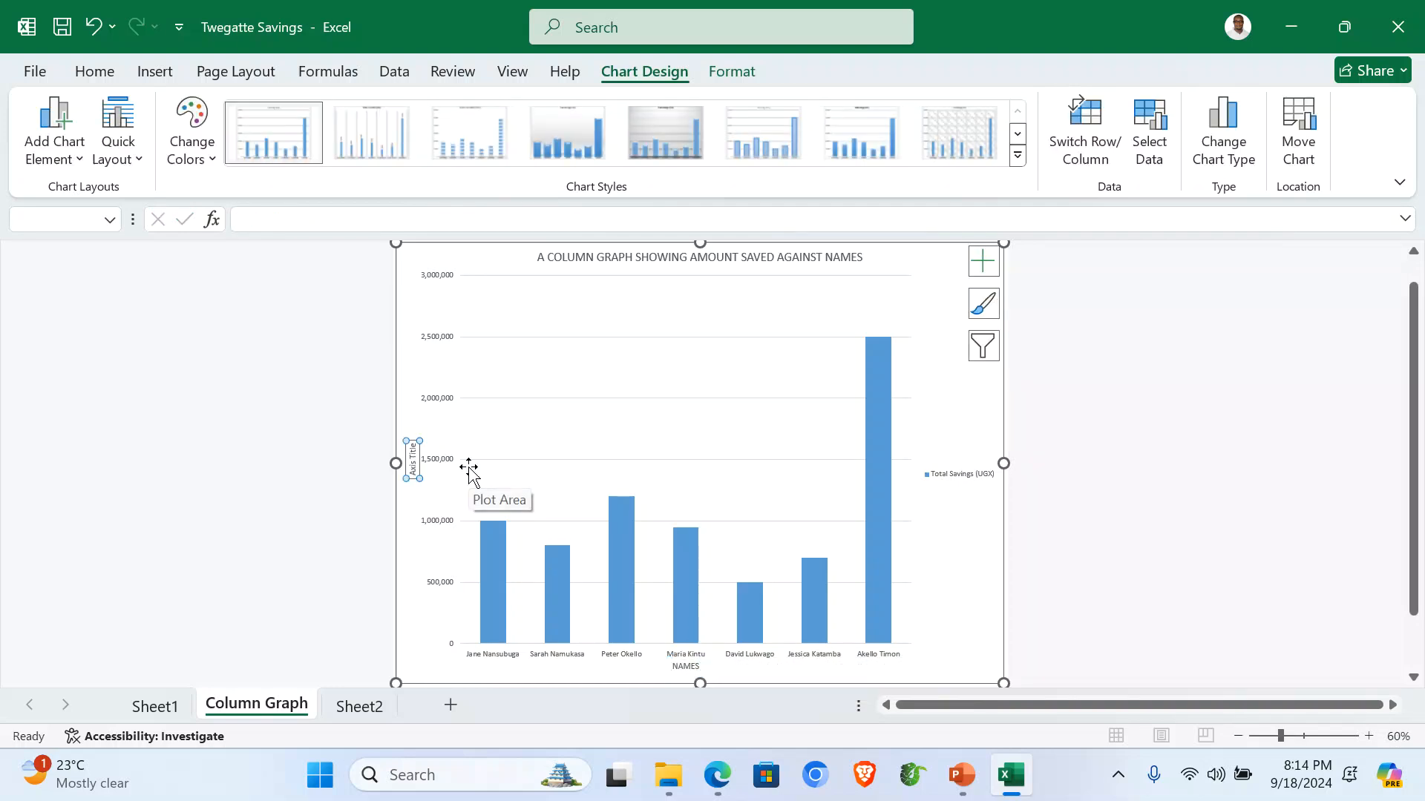
text(AMOUNT)
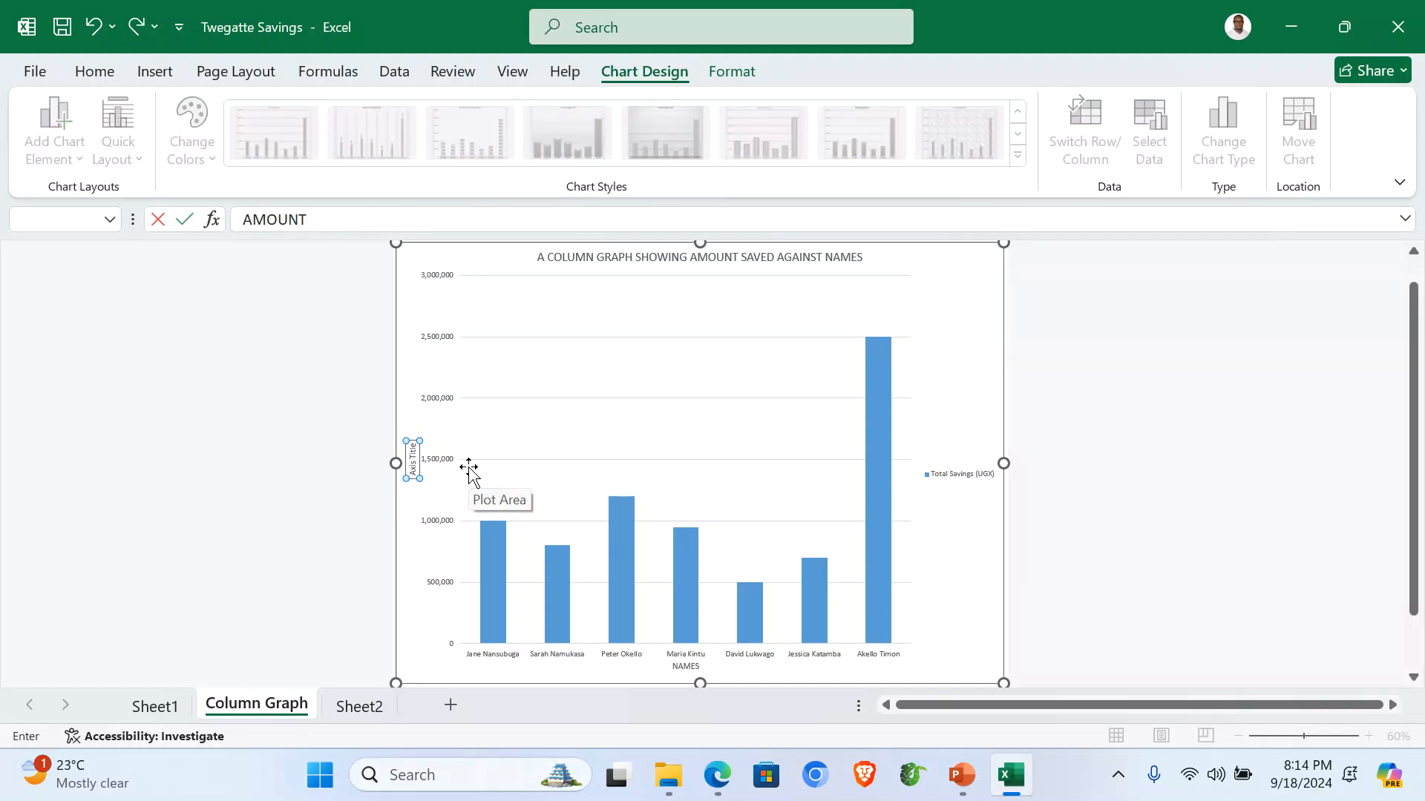
key(Return)
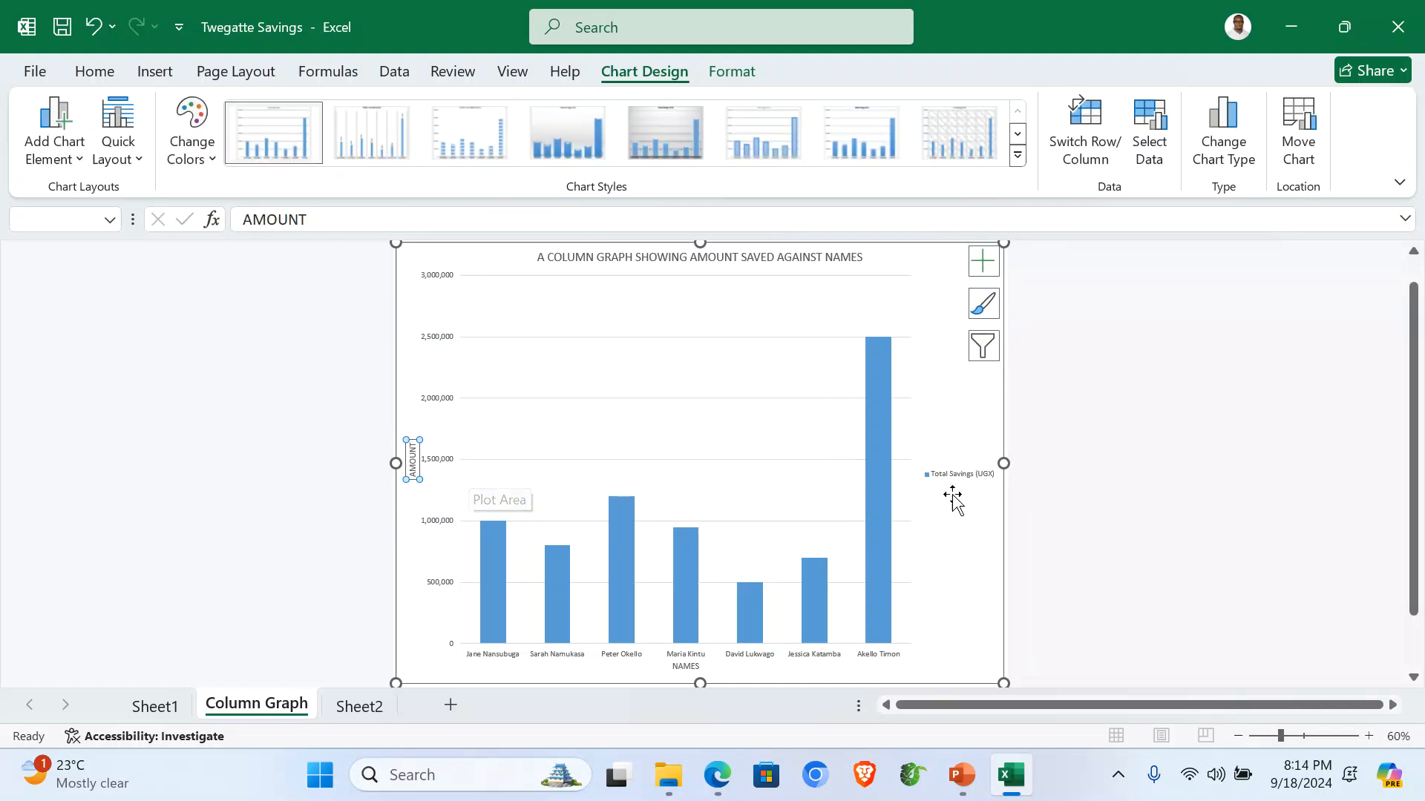
click(1111, 497)
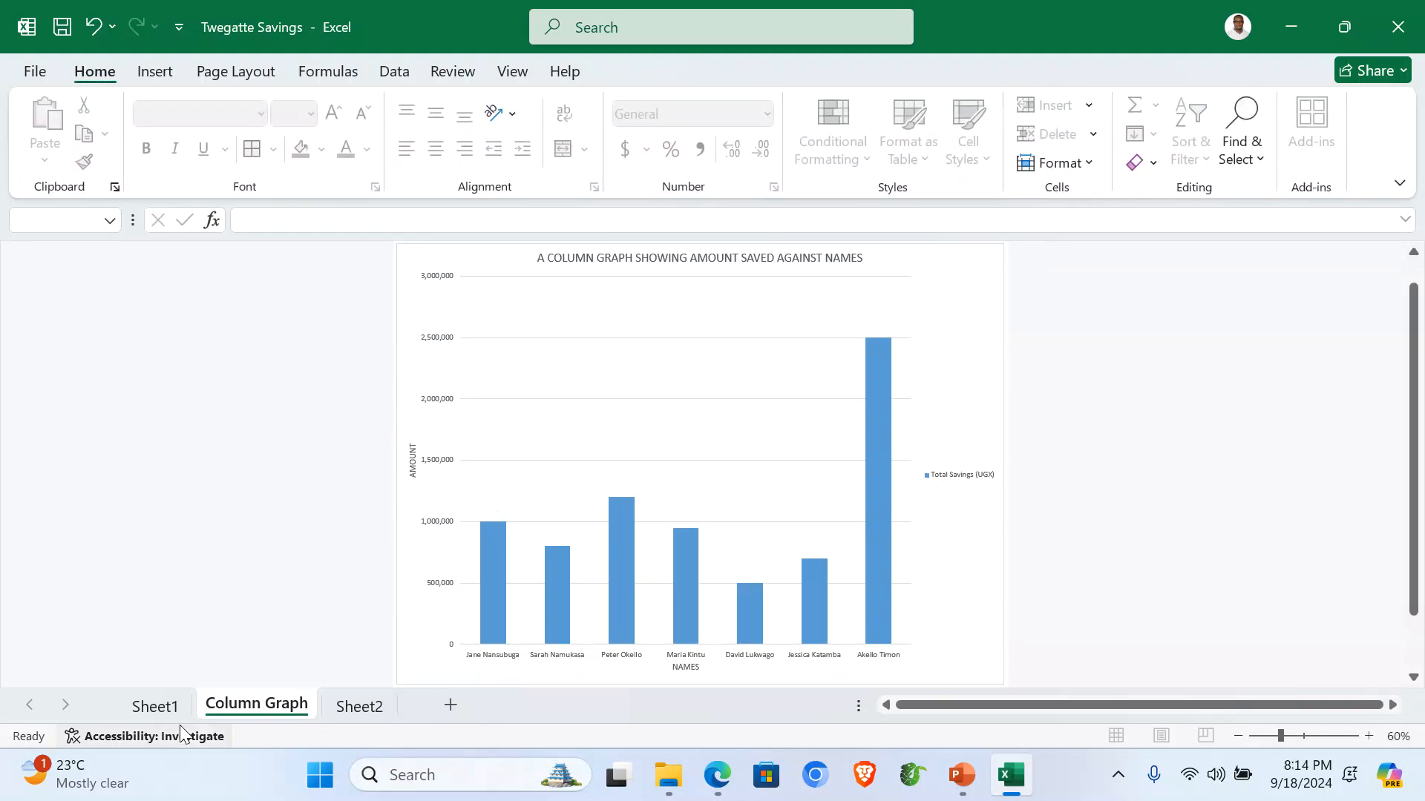
Rename the Sheet1 tab to Original.
click(158, 714)
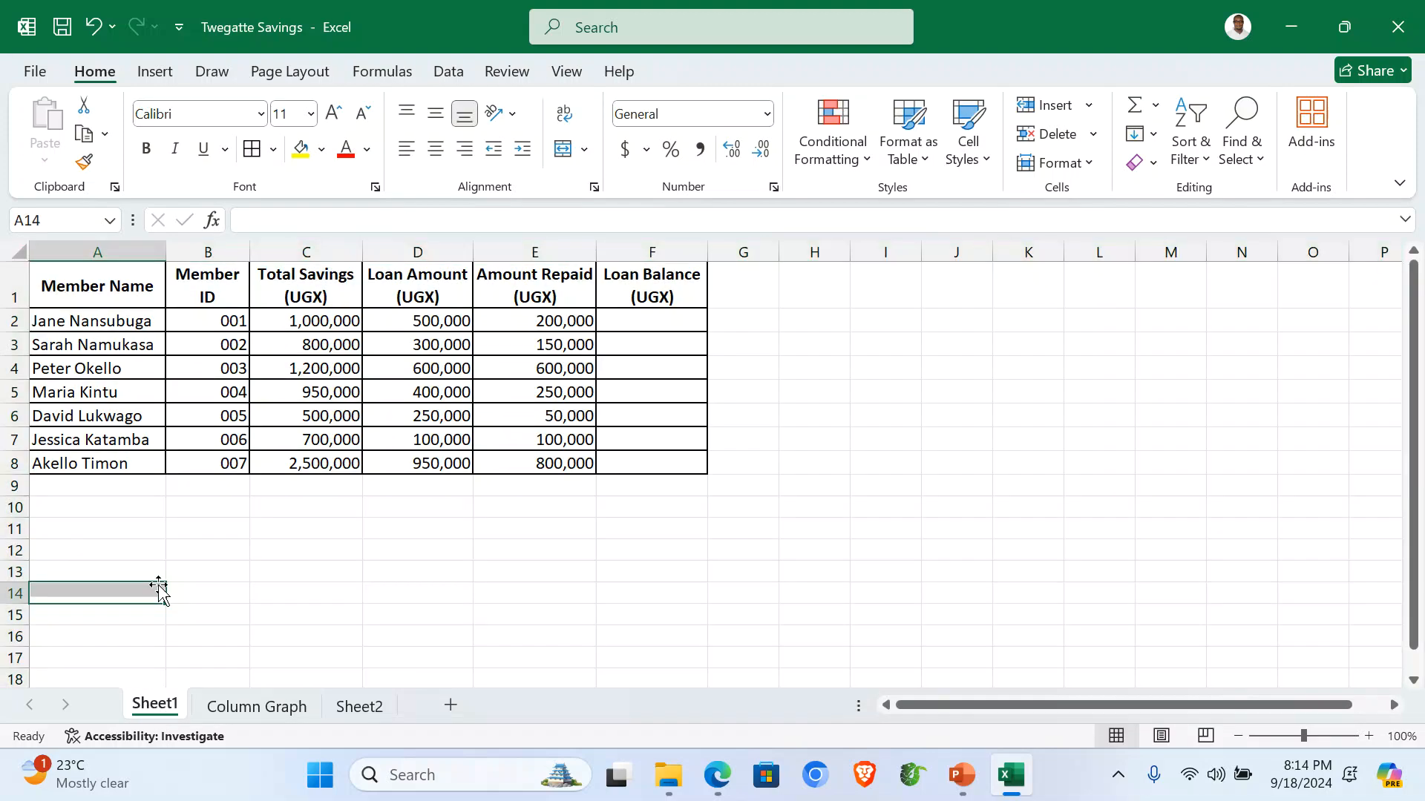
right_click(156, 711)
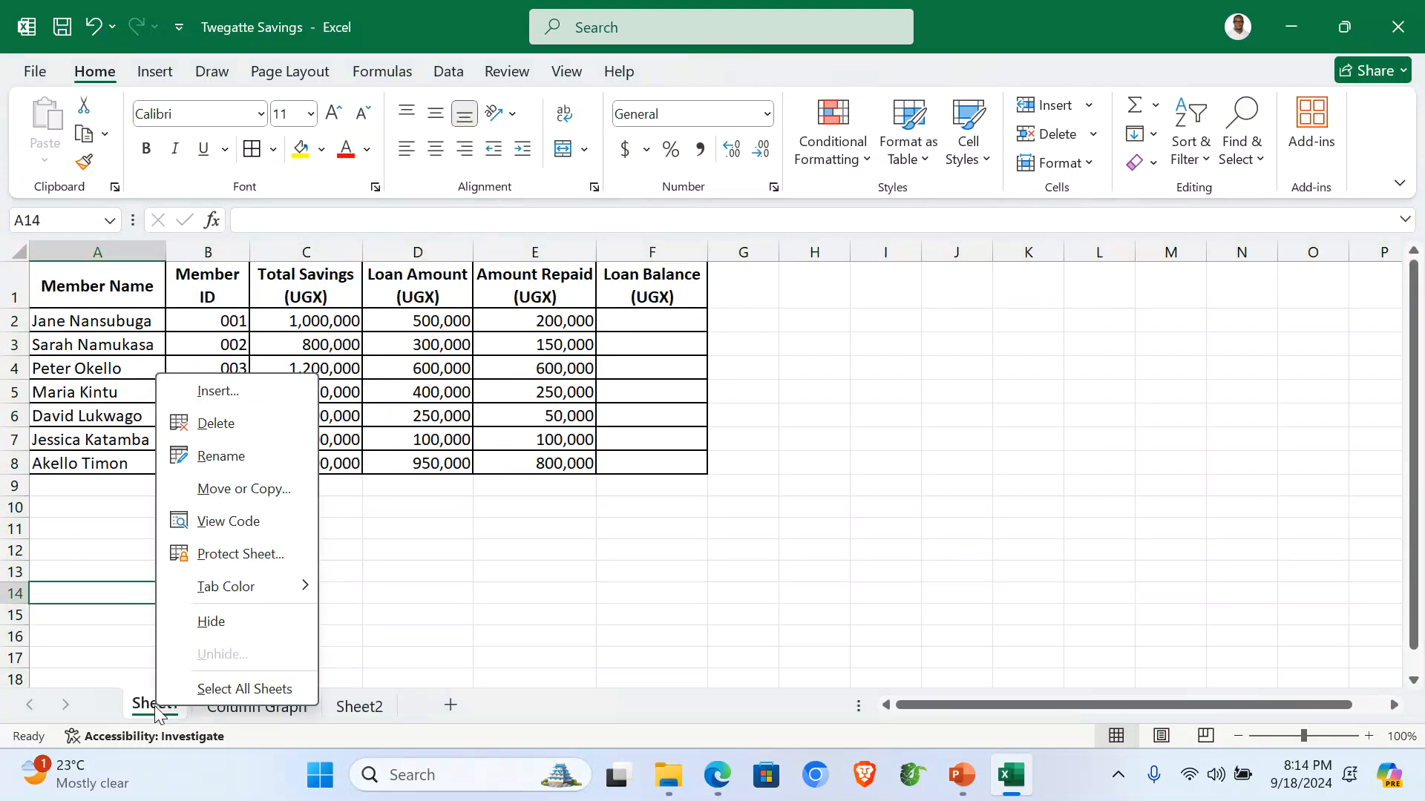
click(241, 456)
text(Origina)
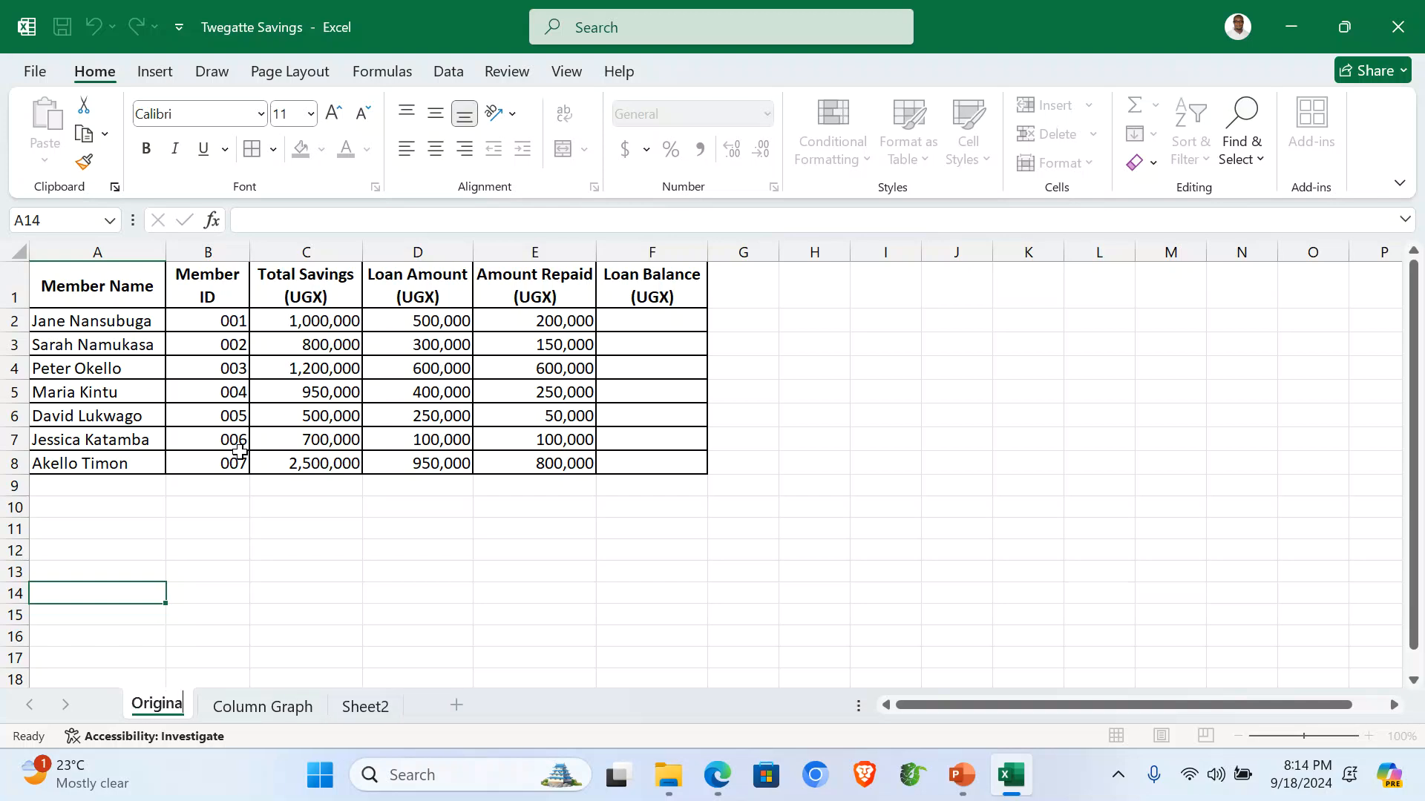
text(l)
key(Return)
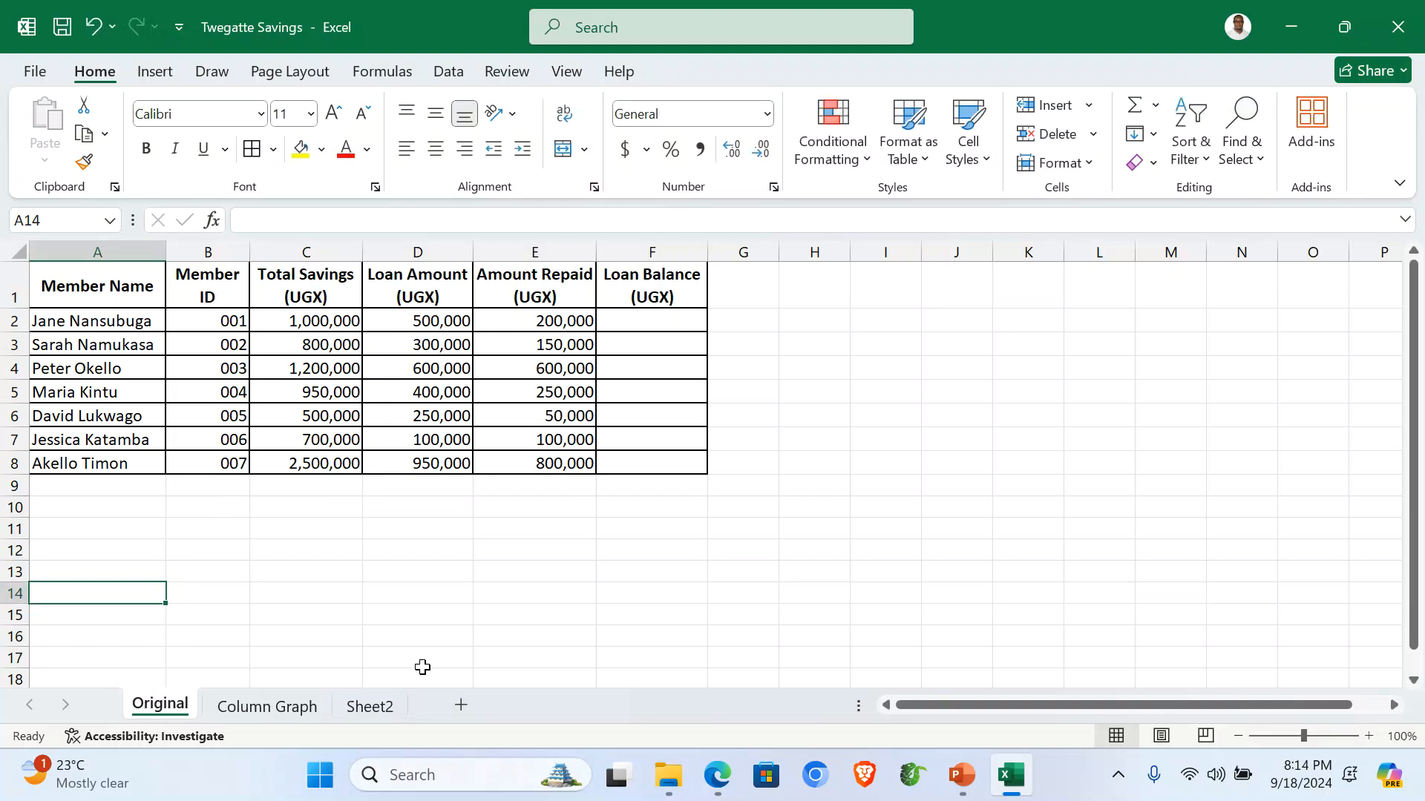
Rename Sheet2 to Computed and finish on the Computed sheet.
click(381, 702)
right_click(368, 710)
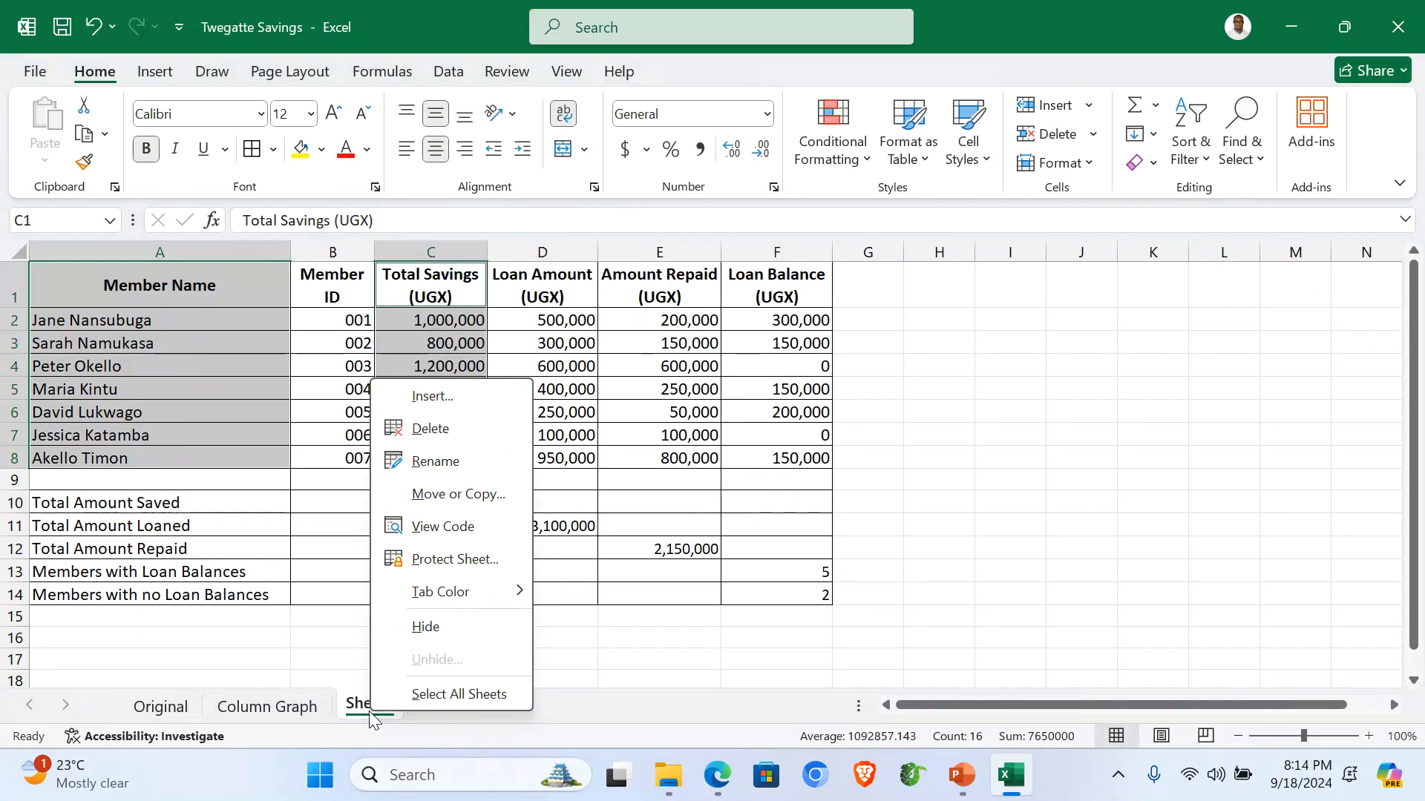
key(Escape)
click(437, 461)
text(C)
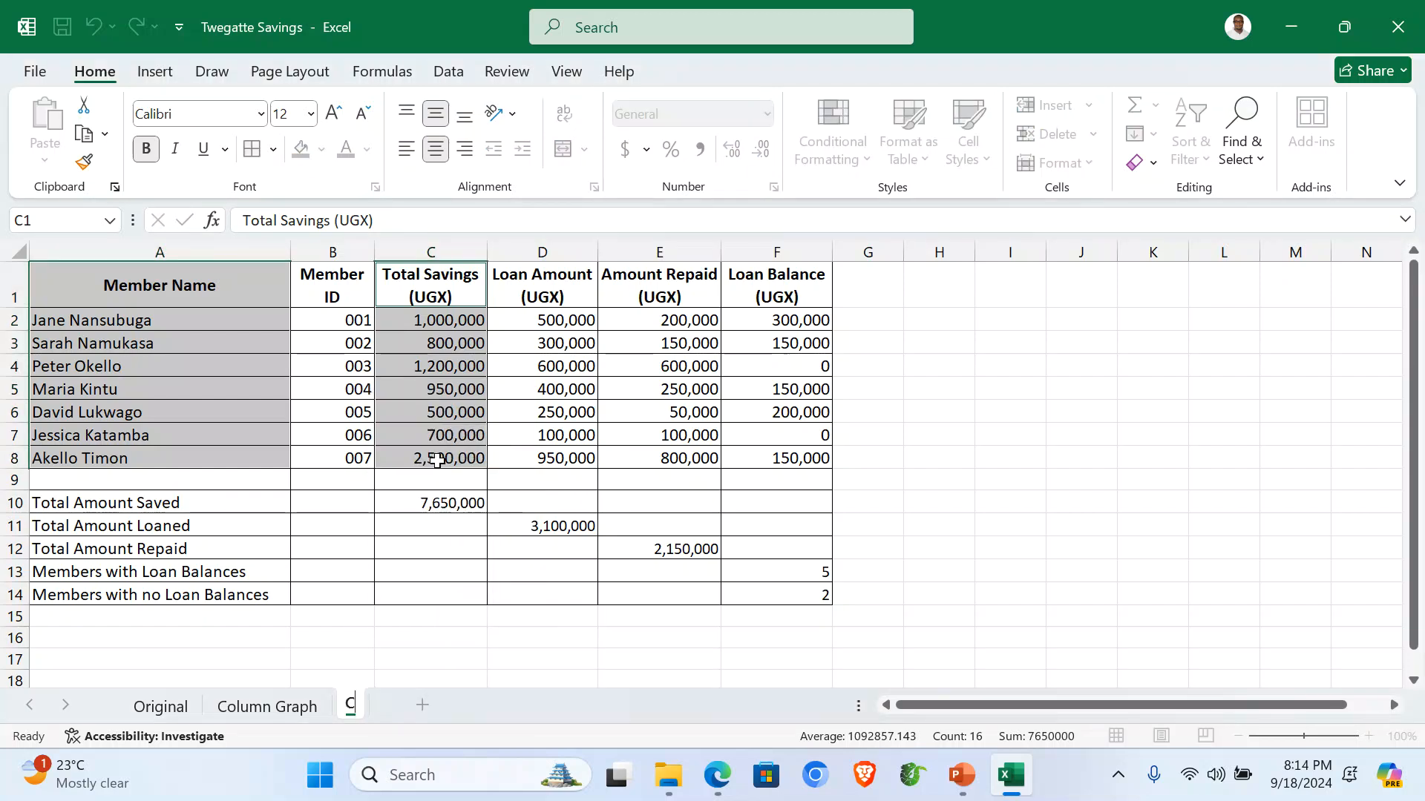
text(omputed)
key(Return)
click(268, 708)
click(160, 706)
click(388, 701)
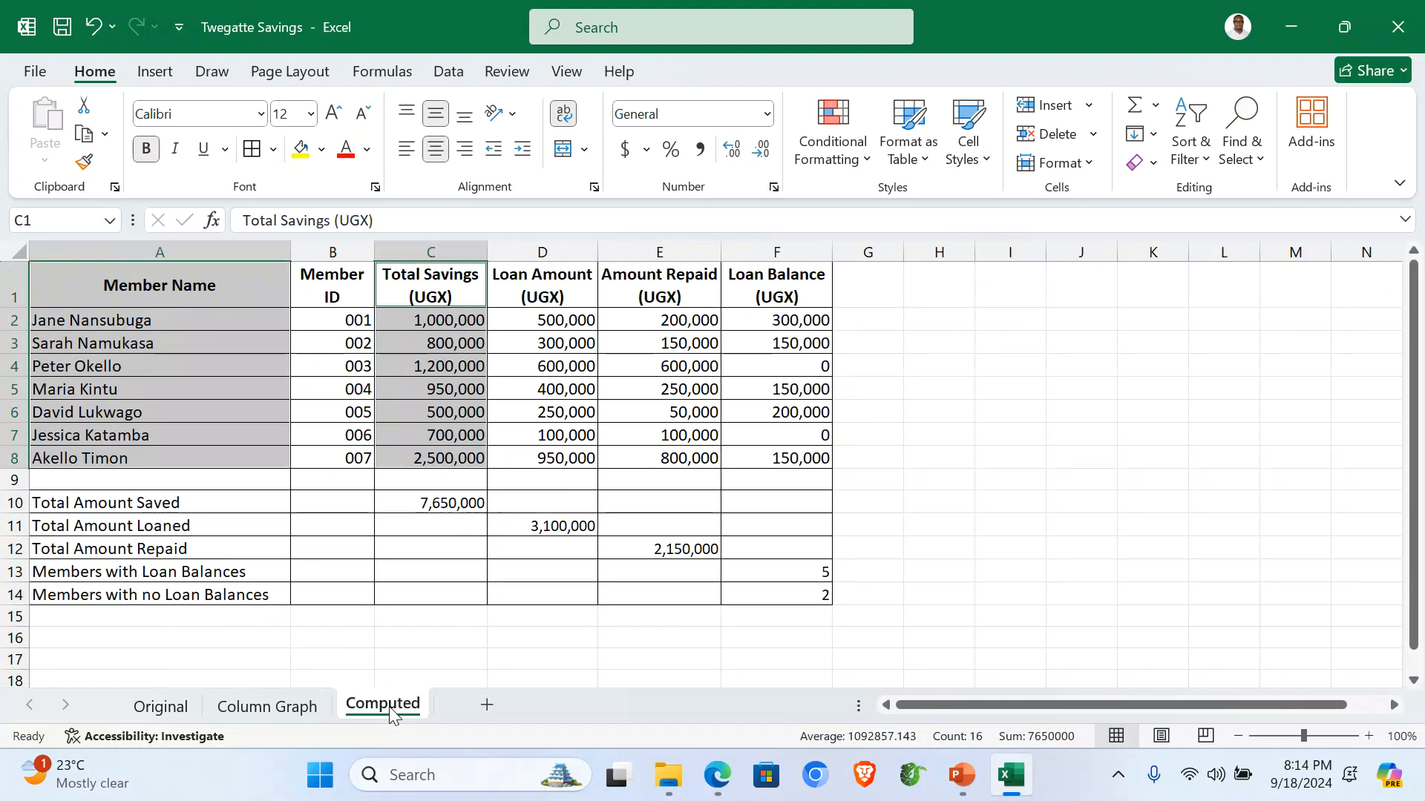
click(306, 642)
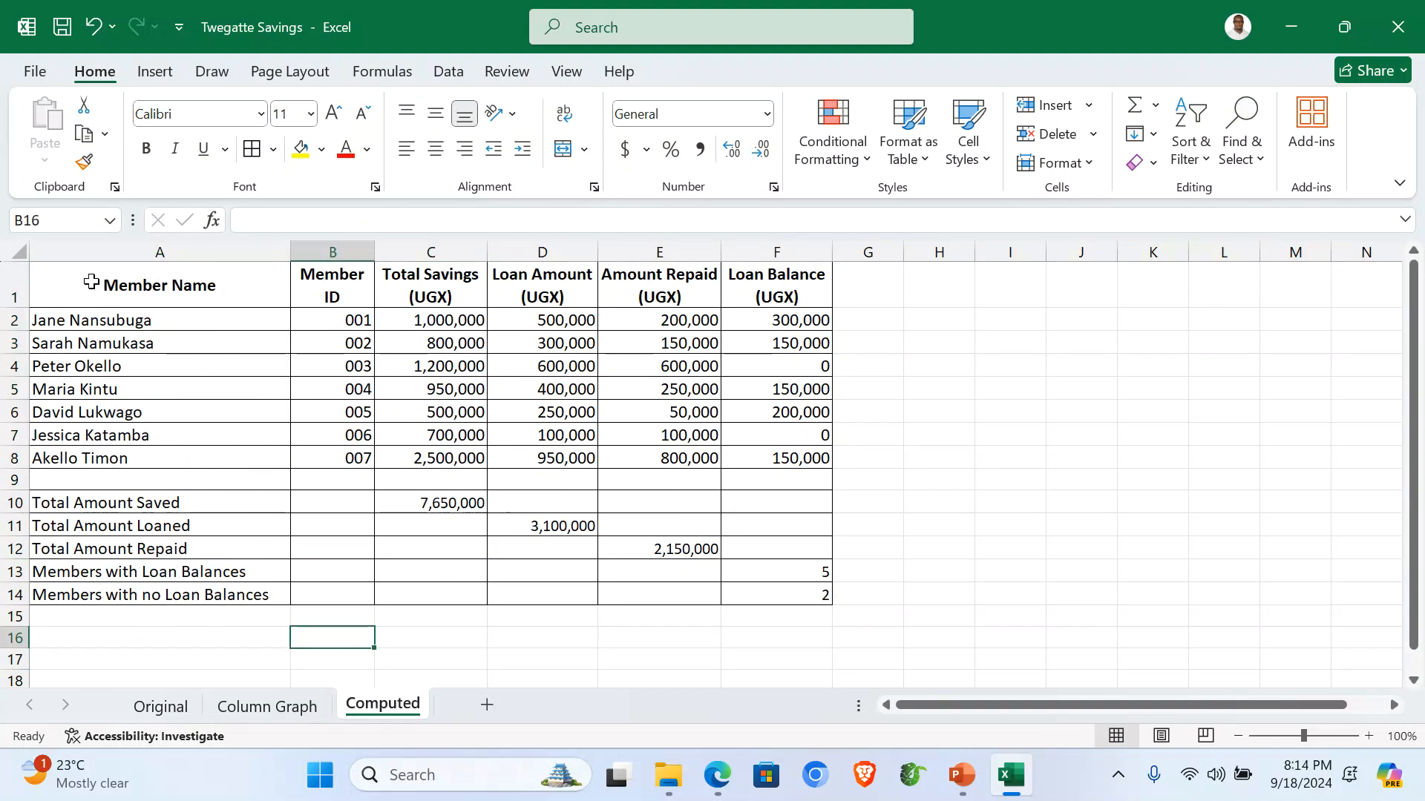
Apply the Green-Yellow-Red colour scale to A1:F14 and zoom the sheet to 110%.
drag(71, 280, 786, 596)
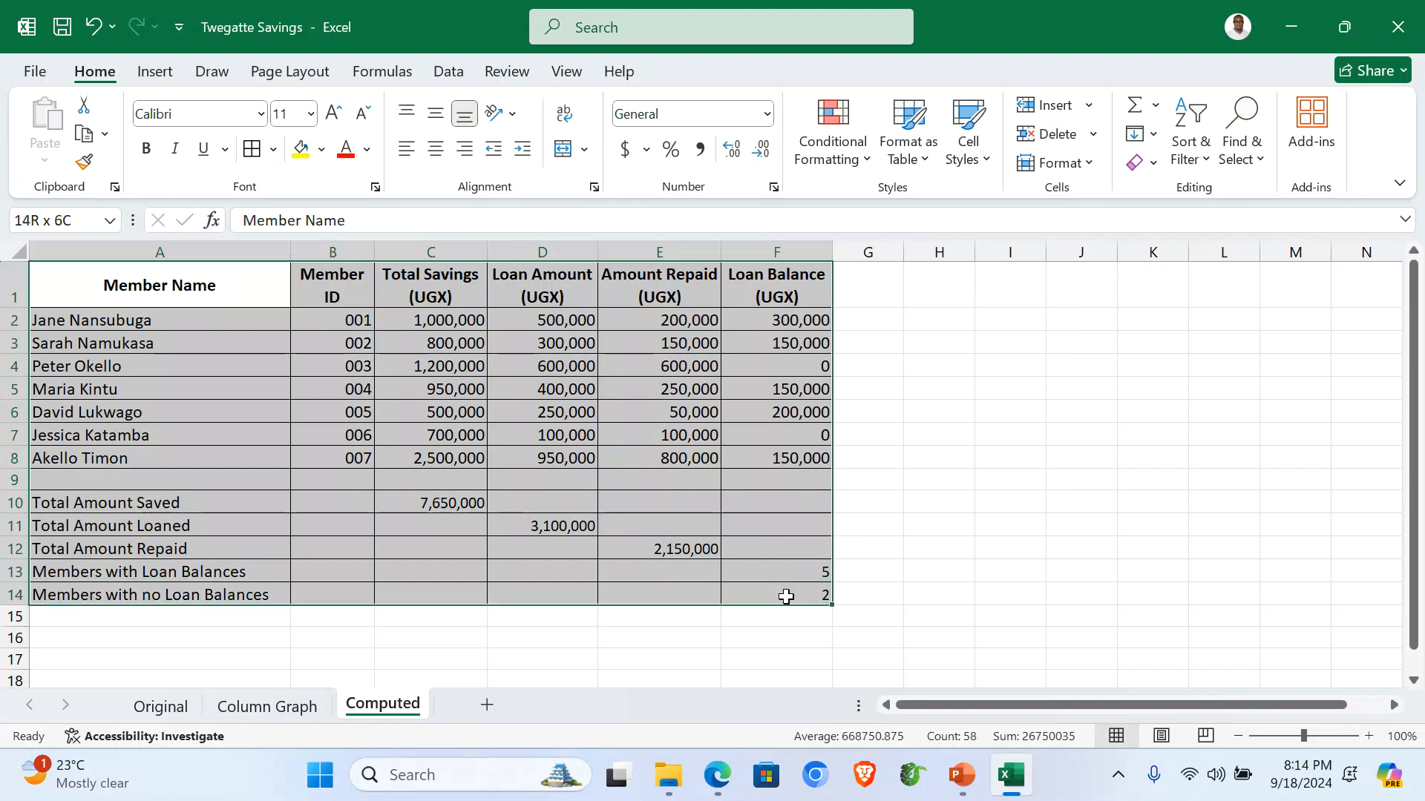
click(865, 165)
mouse_move(961, 345)
click(1020, 335)
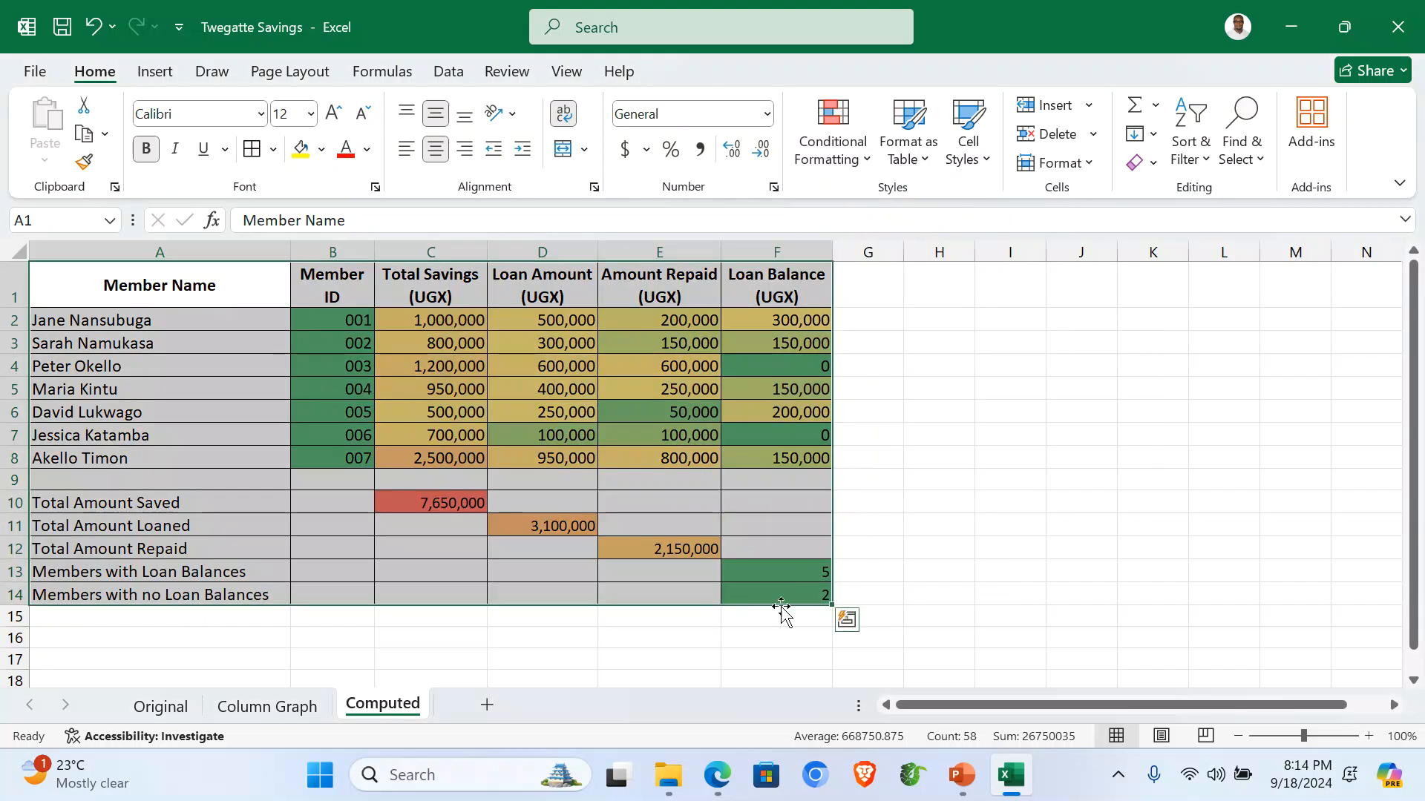
click(596, 632)
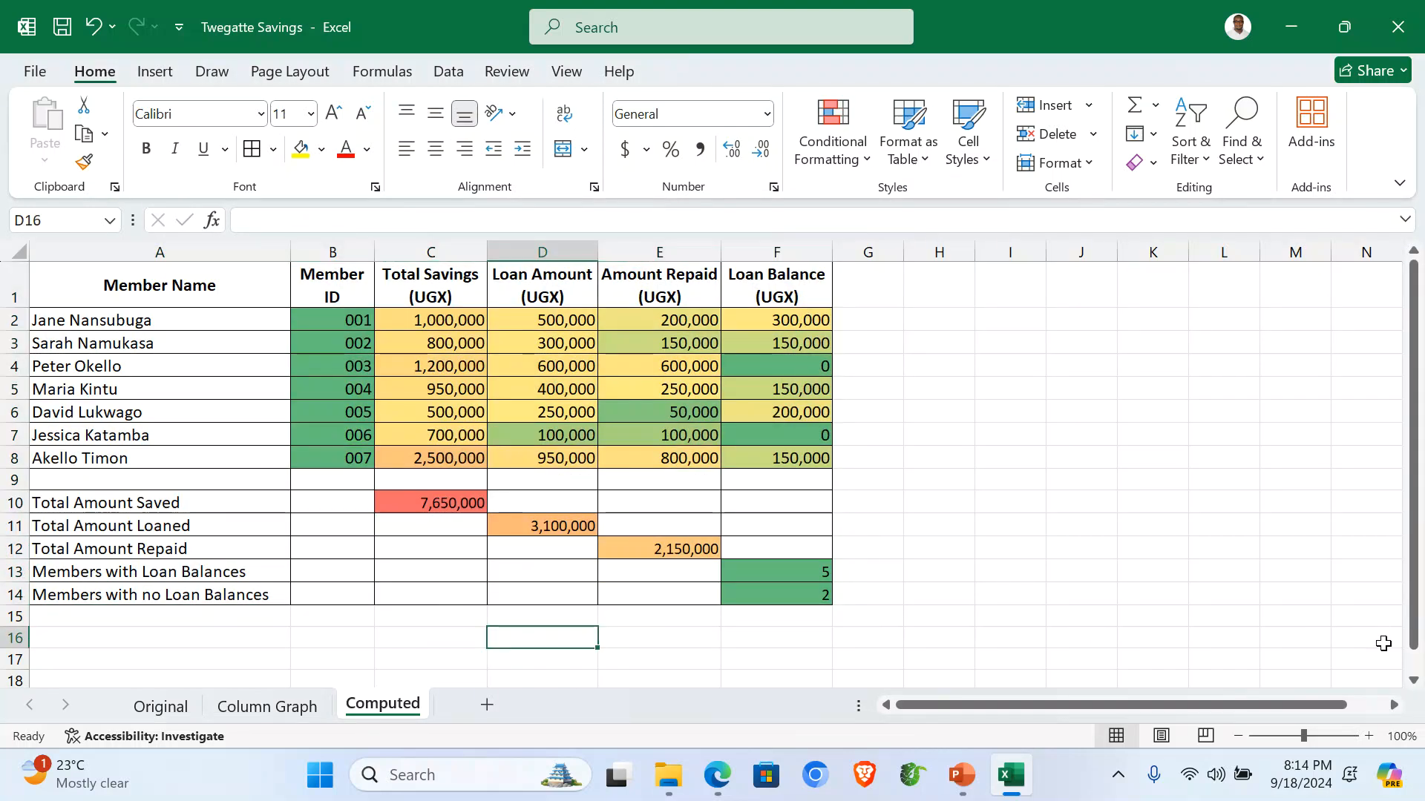
click(1369, 736)
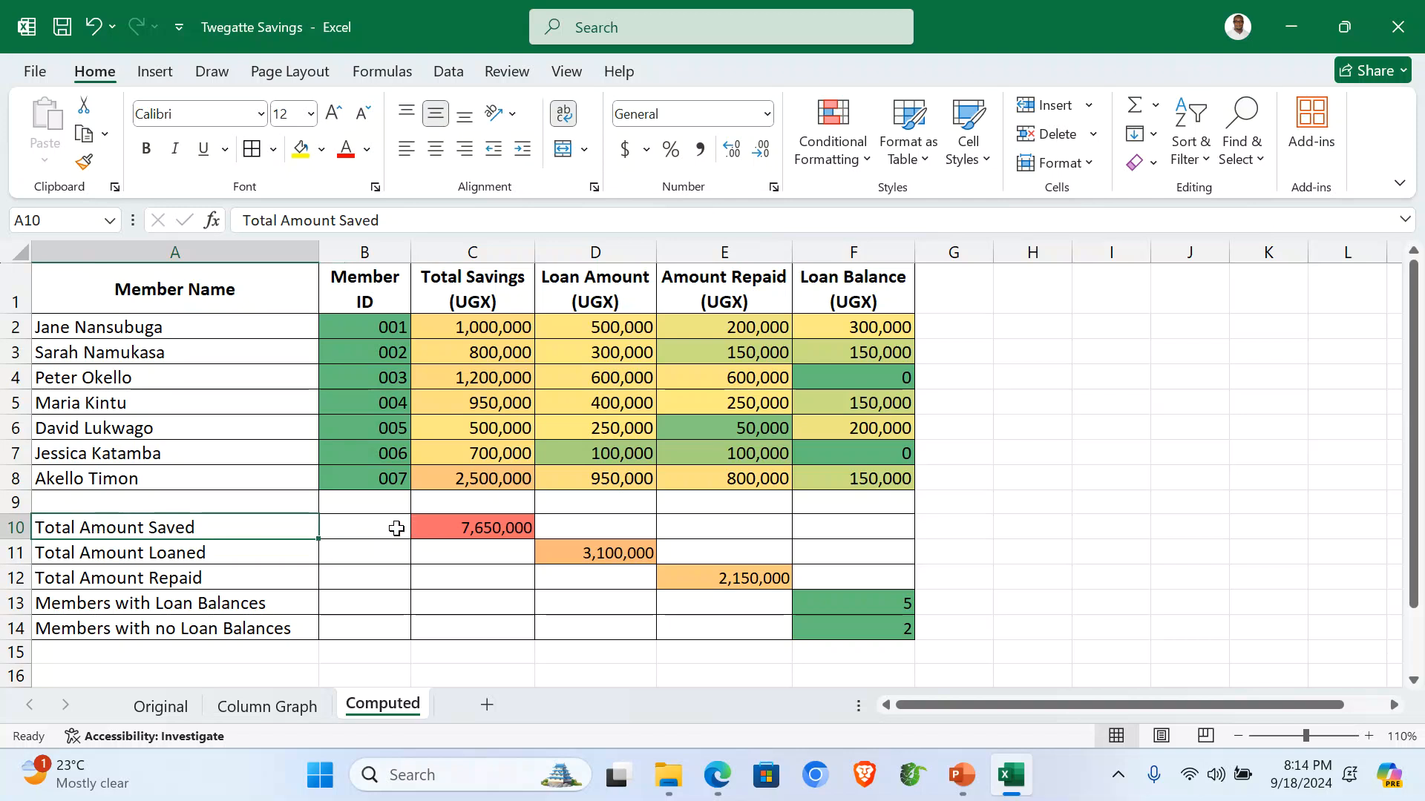
click(156, 72)
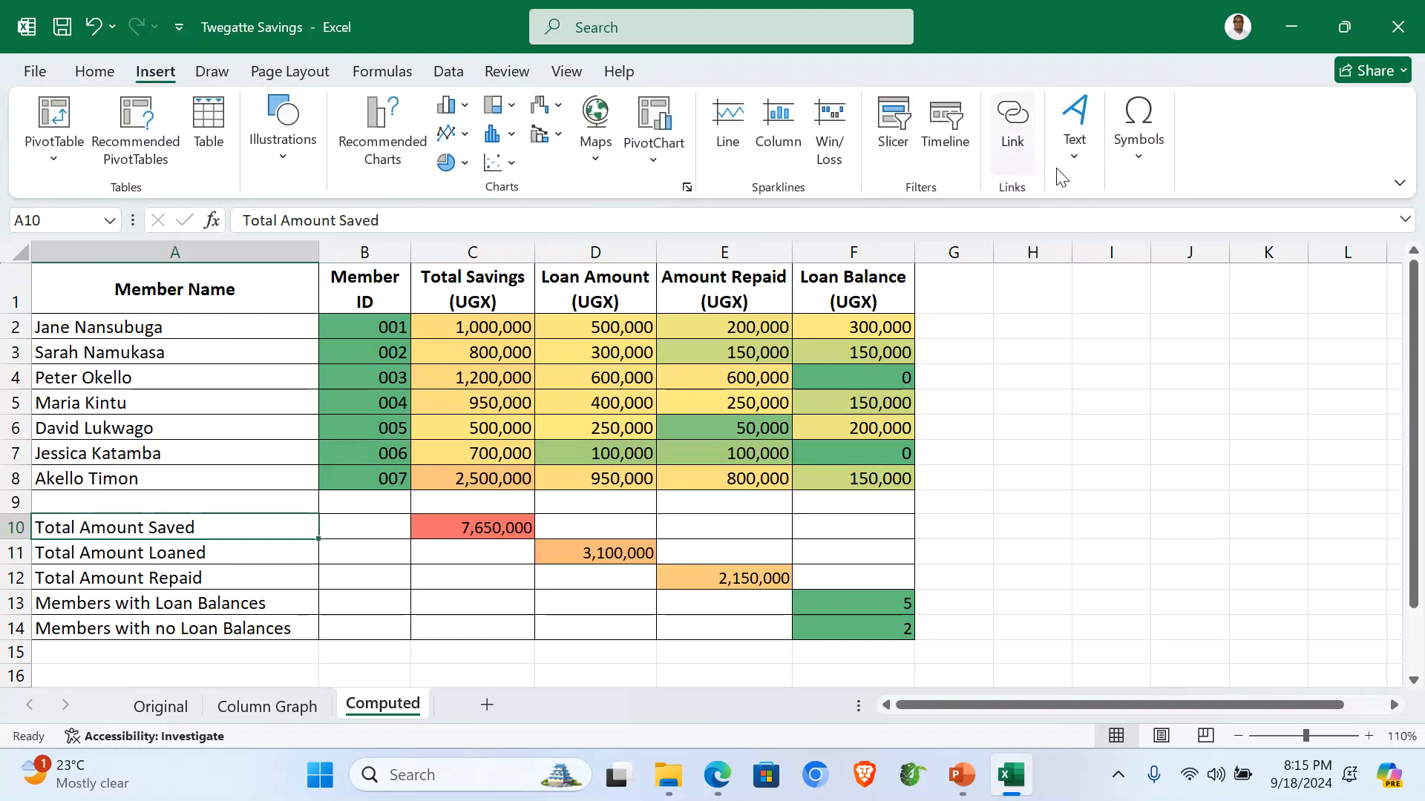
Enter the author's name in the centre page header and 001 in the page footer.
click(1085, 162)
click(1126, 230)
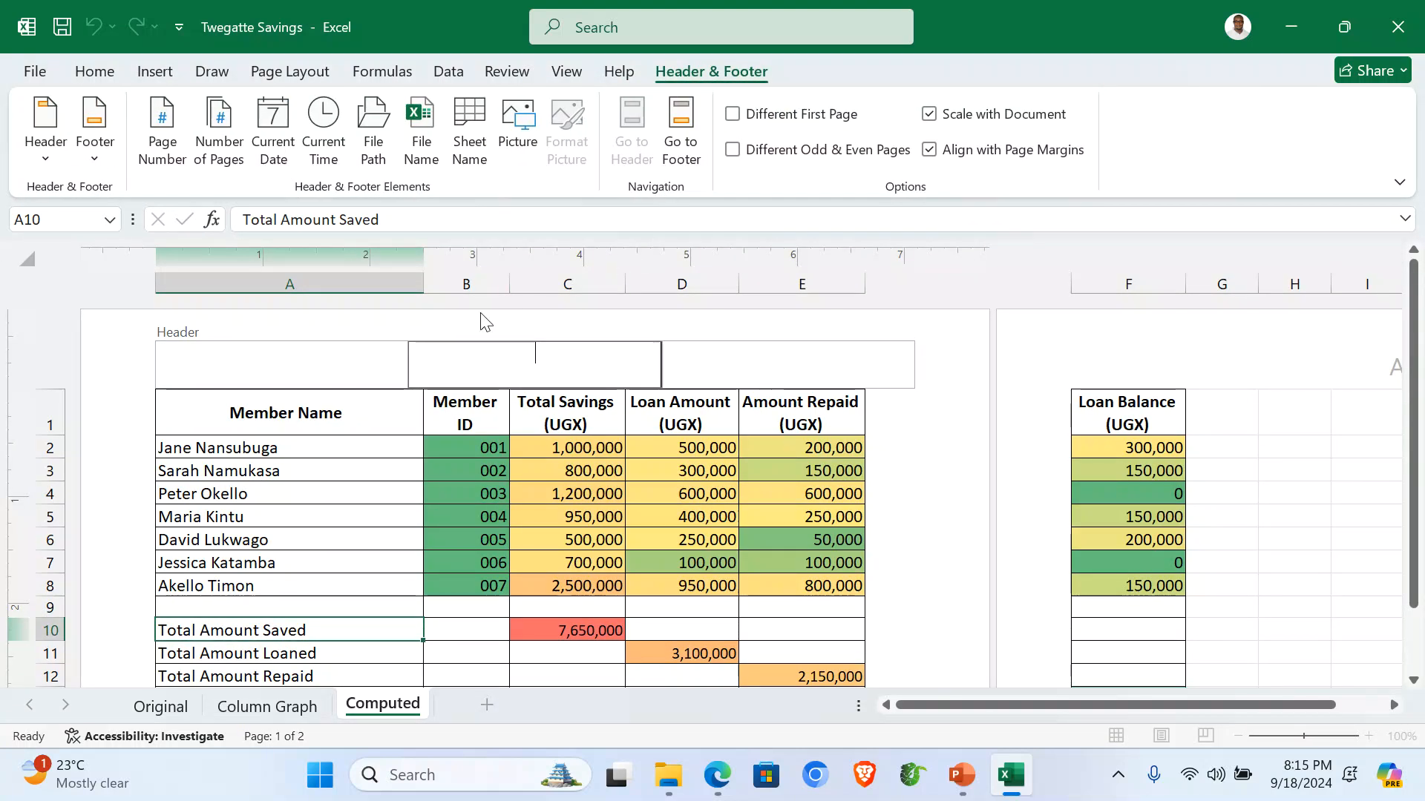
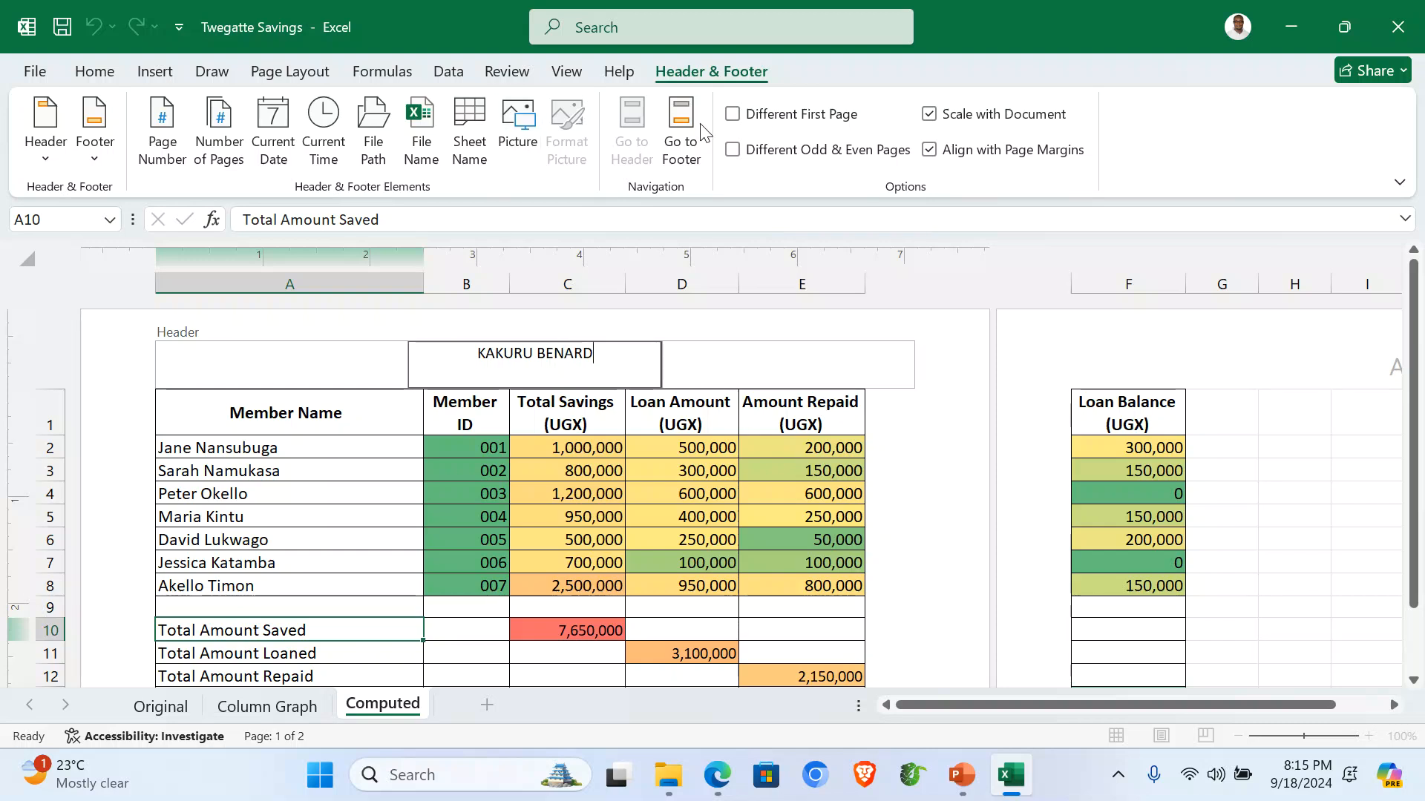
click(681, 130)
text(001)
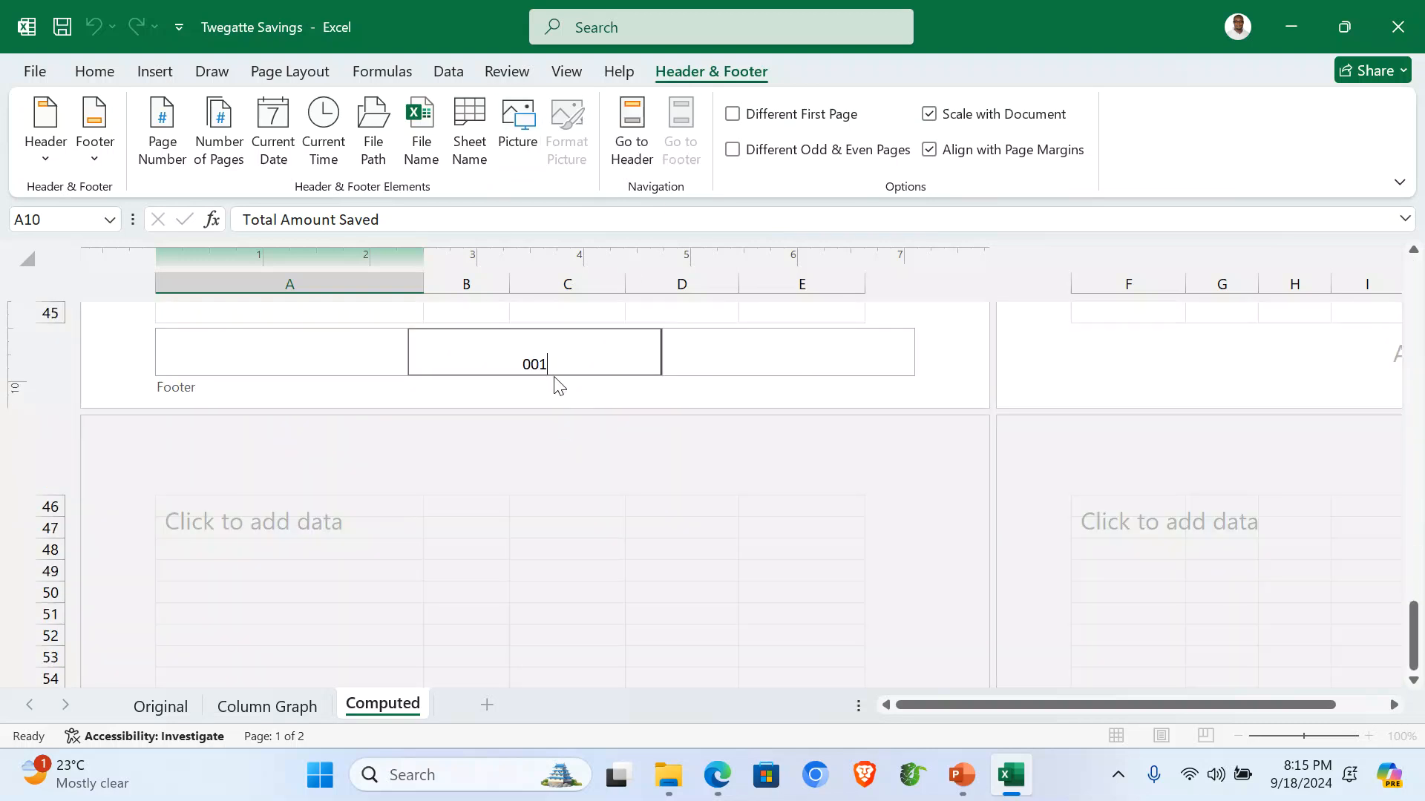
click(632, 130)
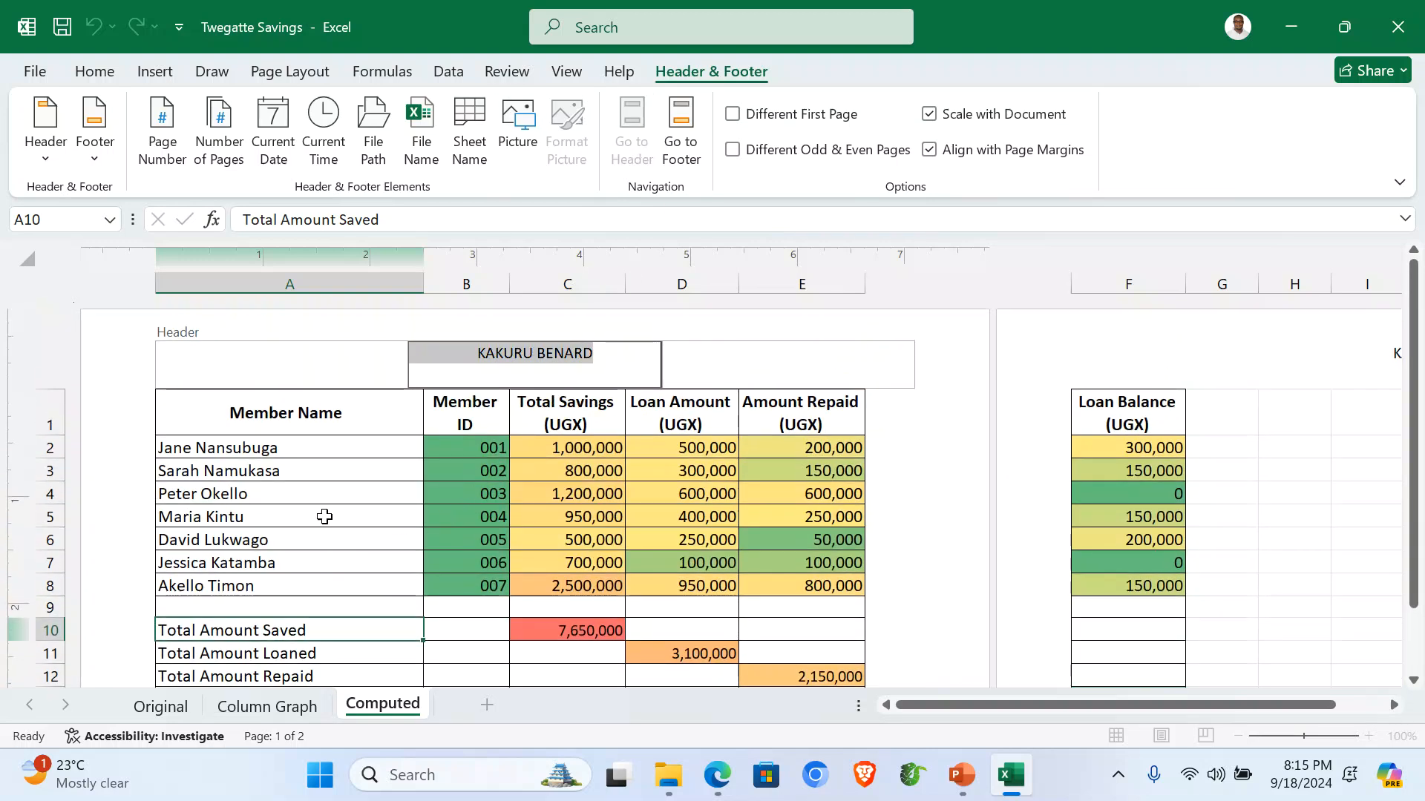
click(325, 518)
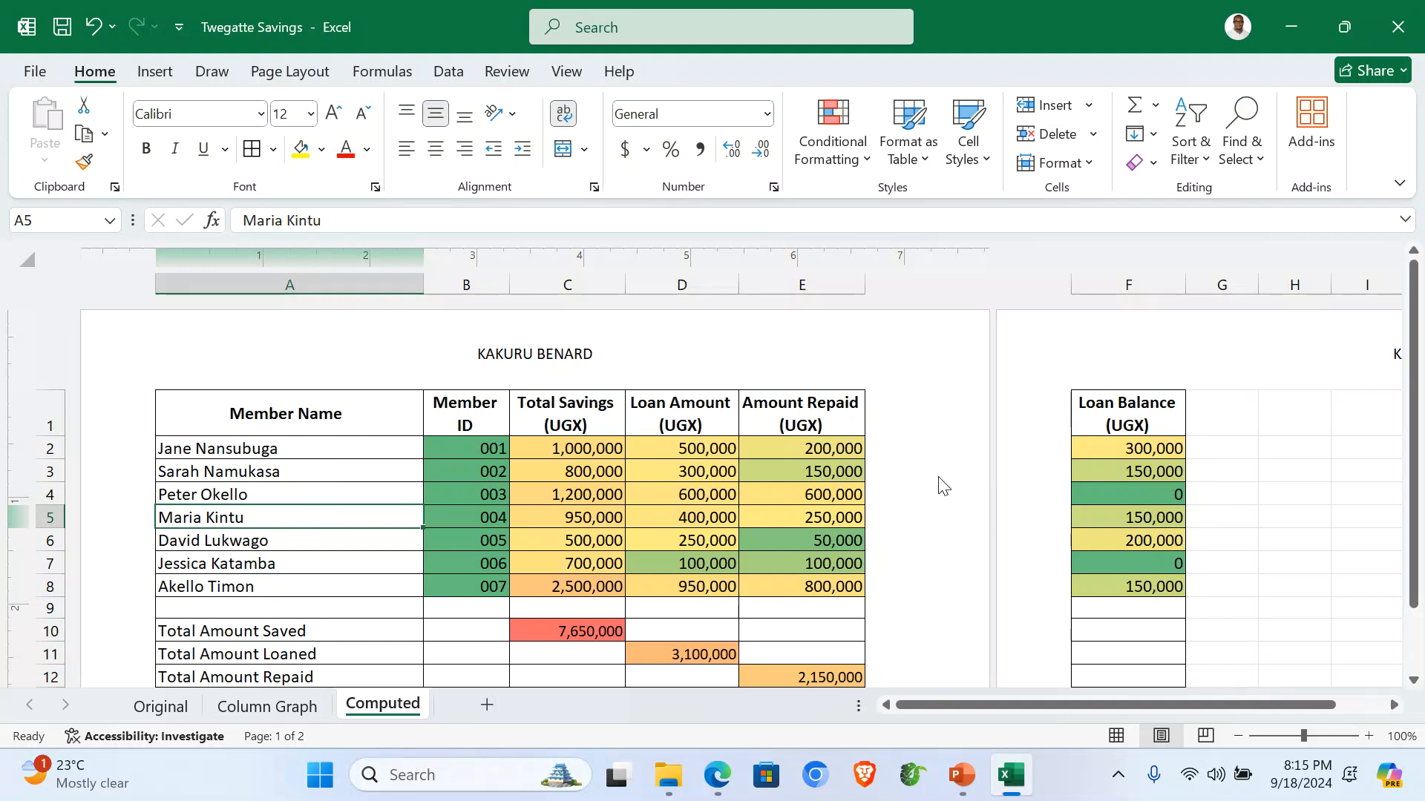
Switch the Computed sheet's page orientation to landscape.
click(289, 75)
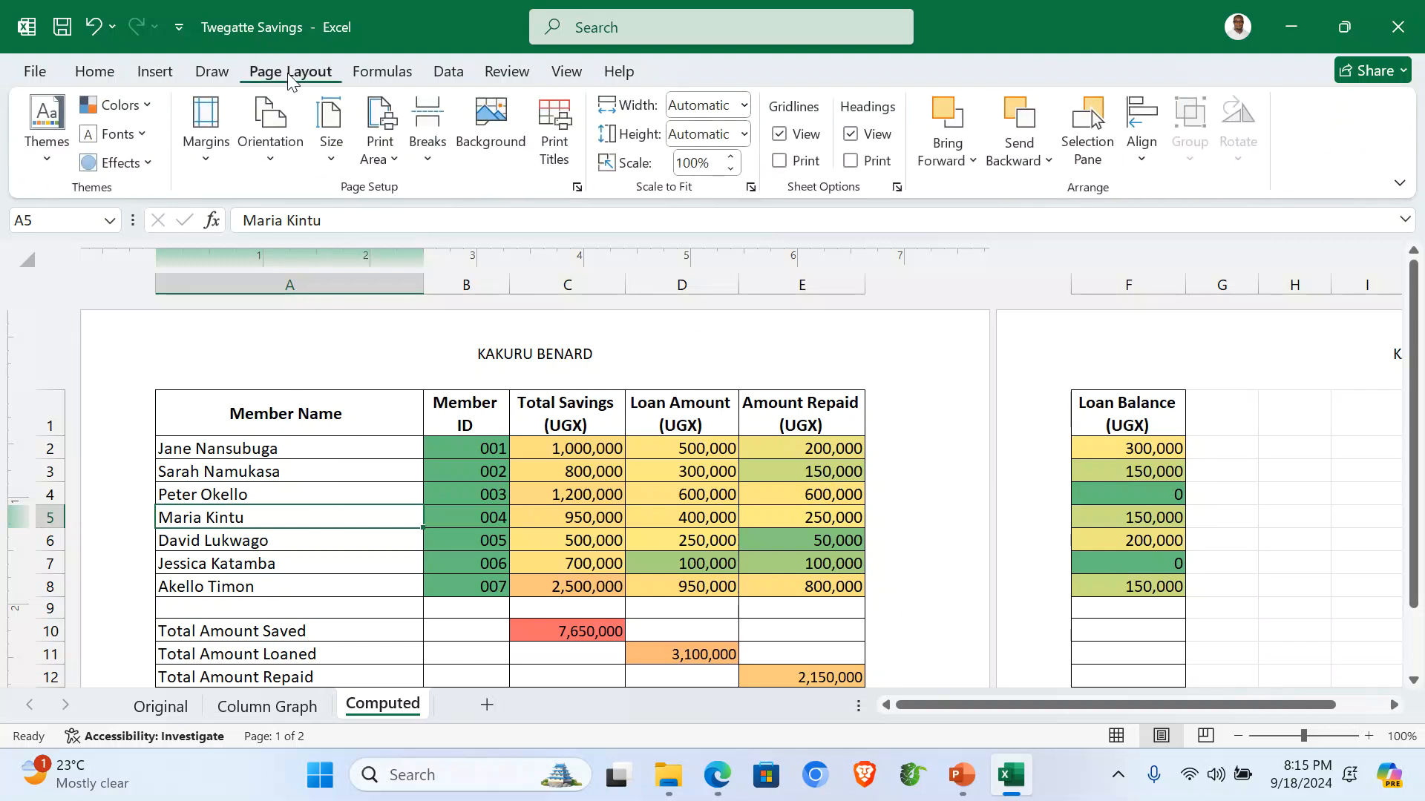
click(271, 138)
click(321, 249)
scroll(768, 508, down, 3)
scroll(725, 503, up, 3)
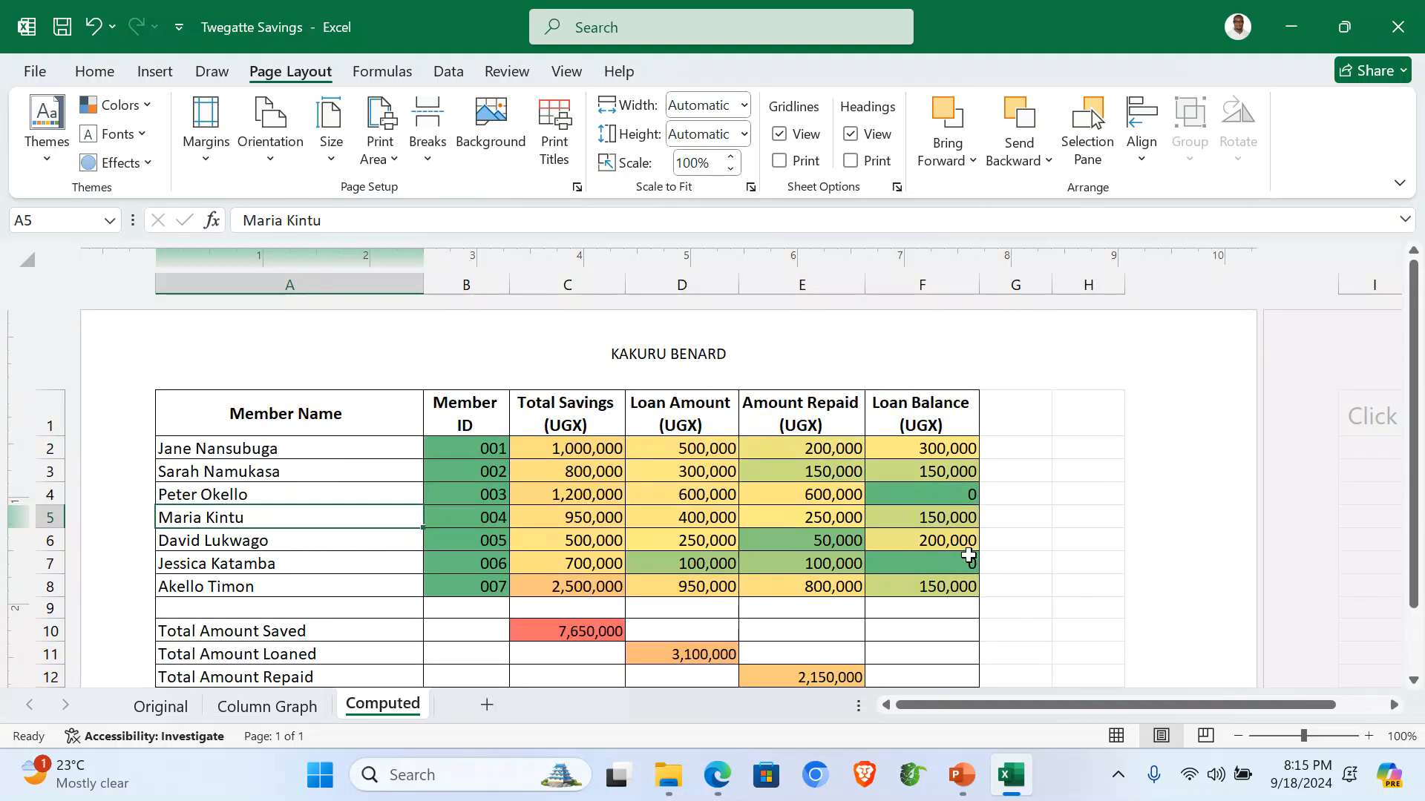
click(389, 591)
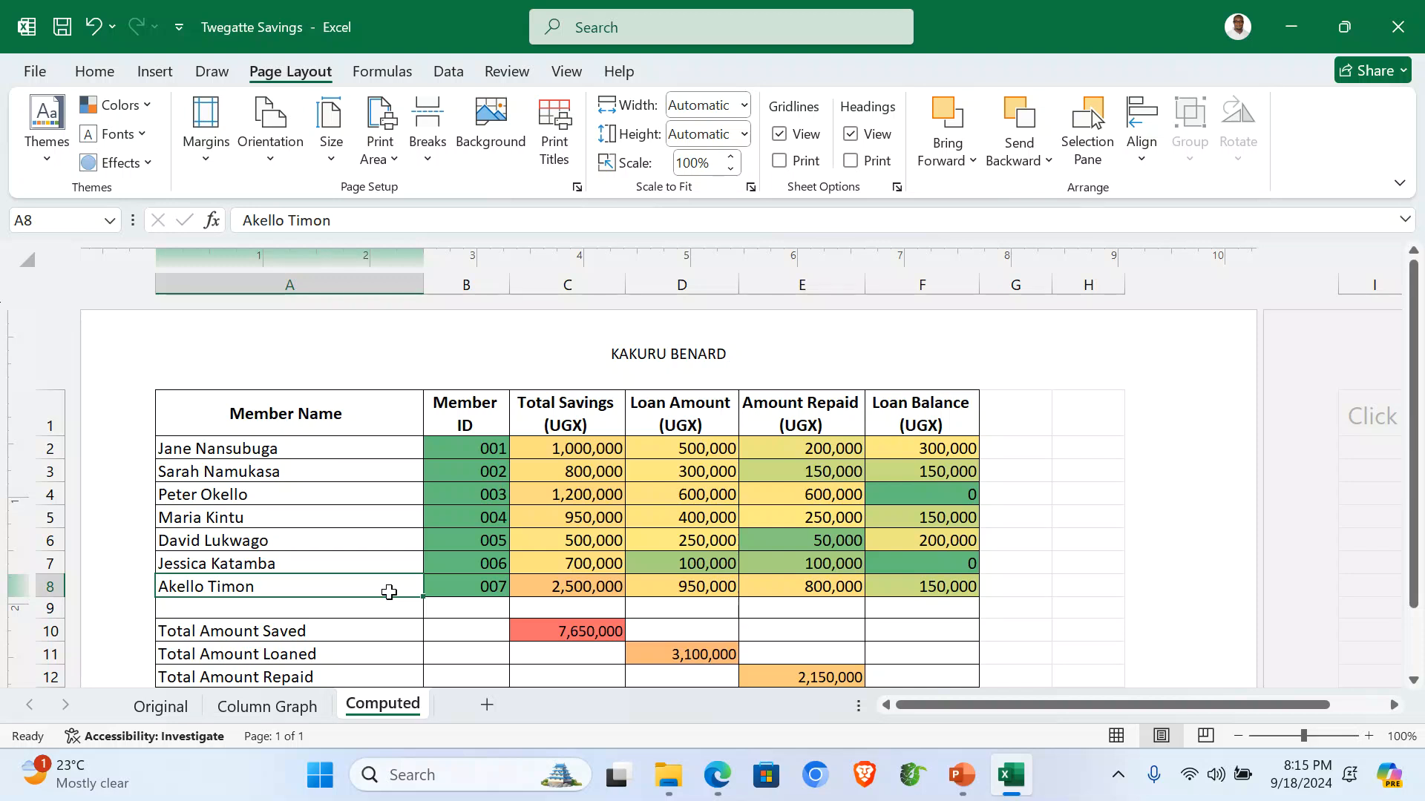
Set the paper size to A4 in print settings, then view the Column Graph sheet.
key(ctrl+p)
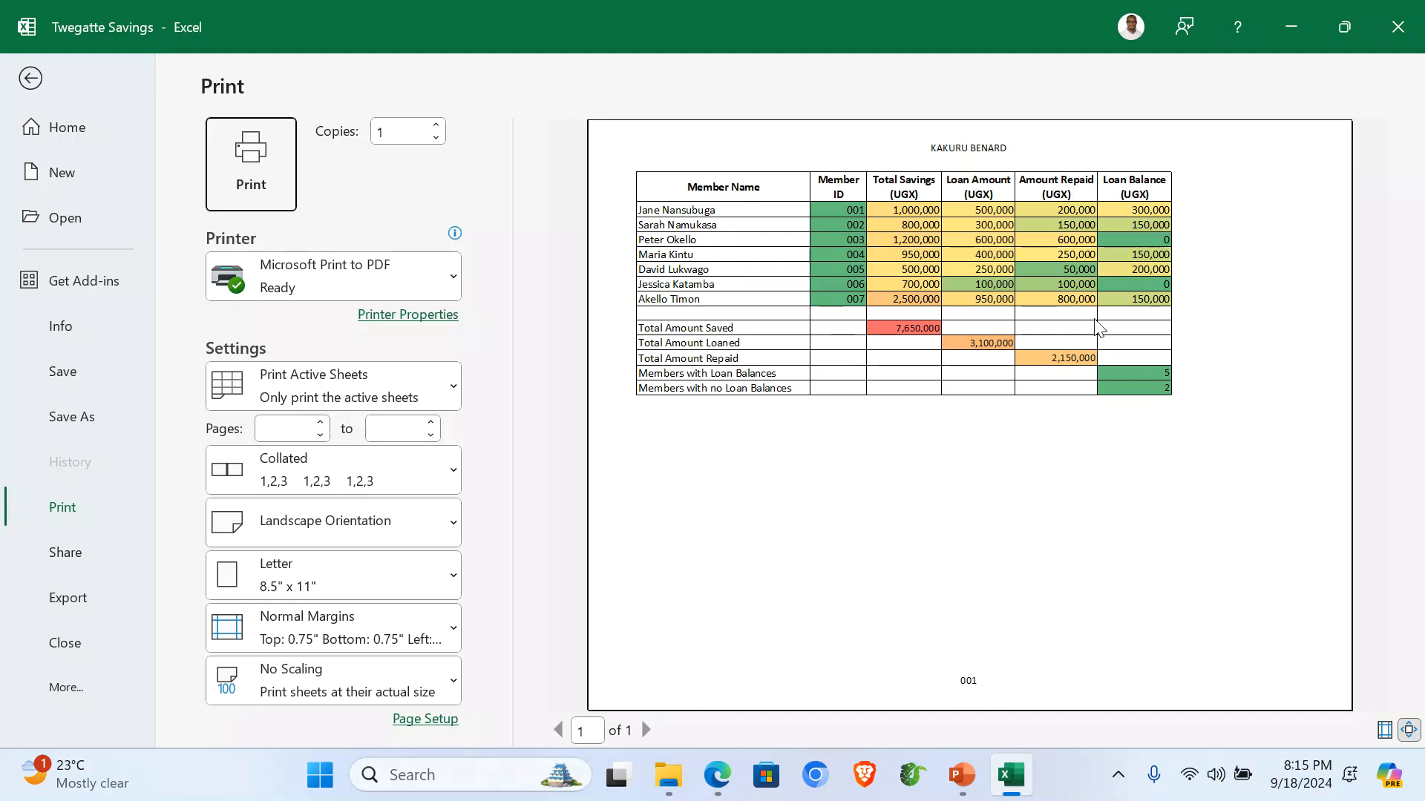
click(335, 586)
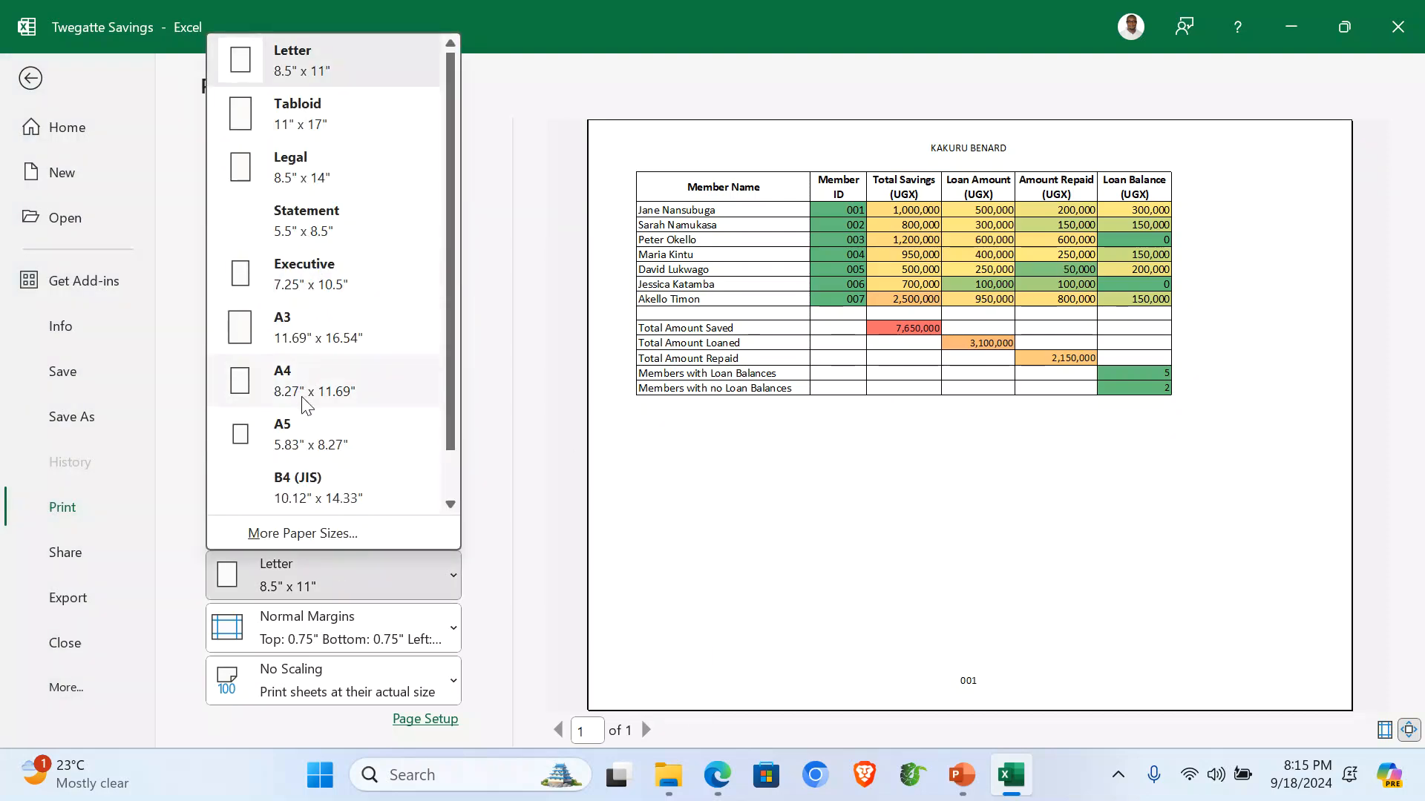
click(303, 399)
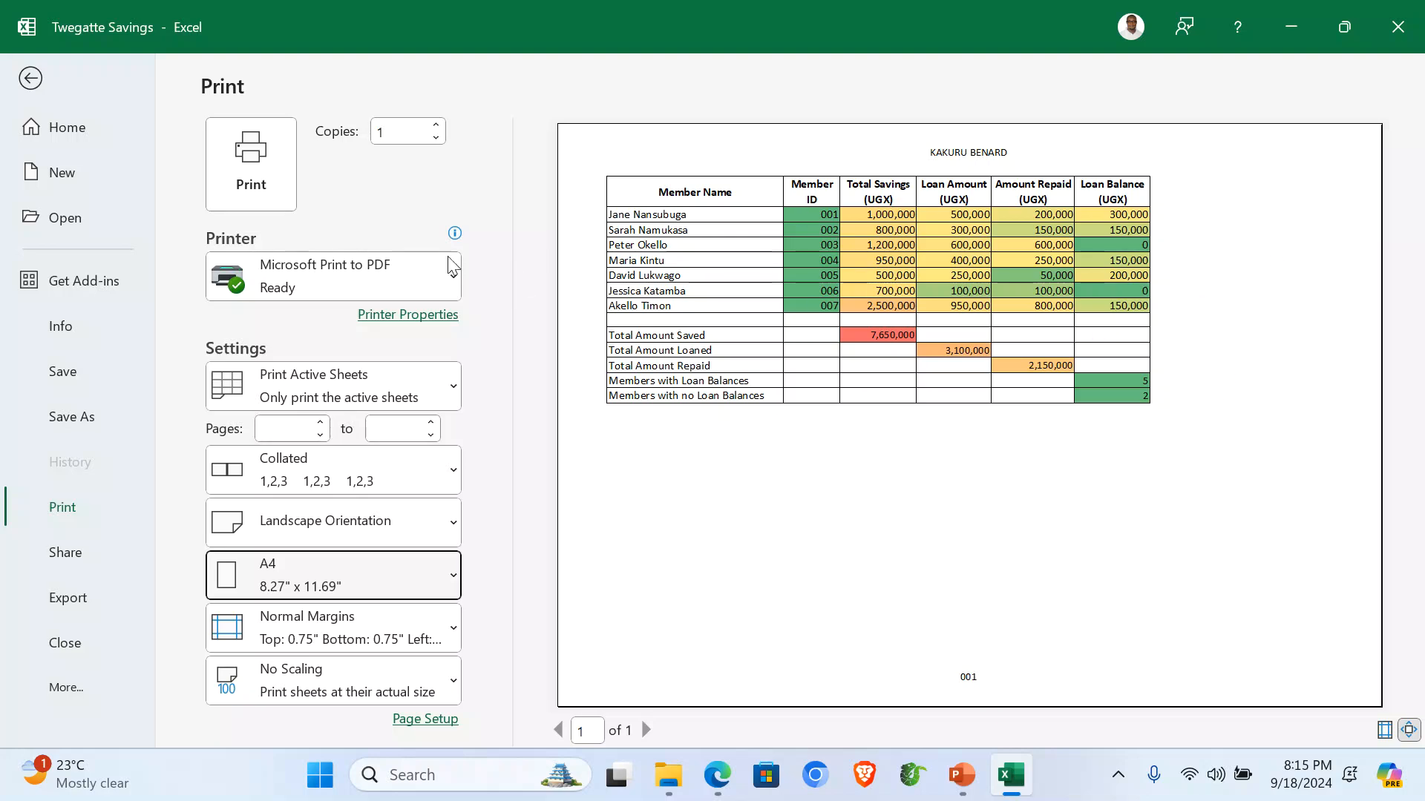
click(31, 80)
click(289, 705)
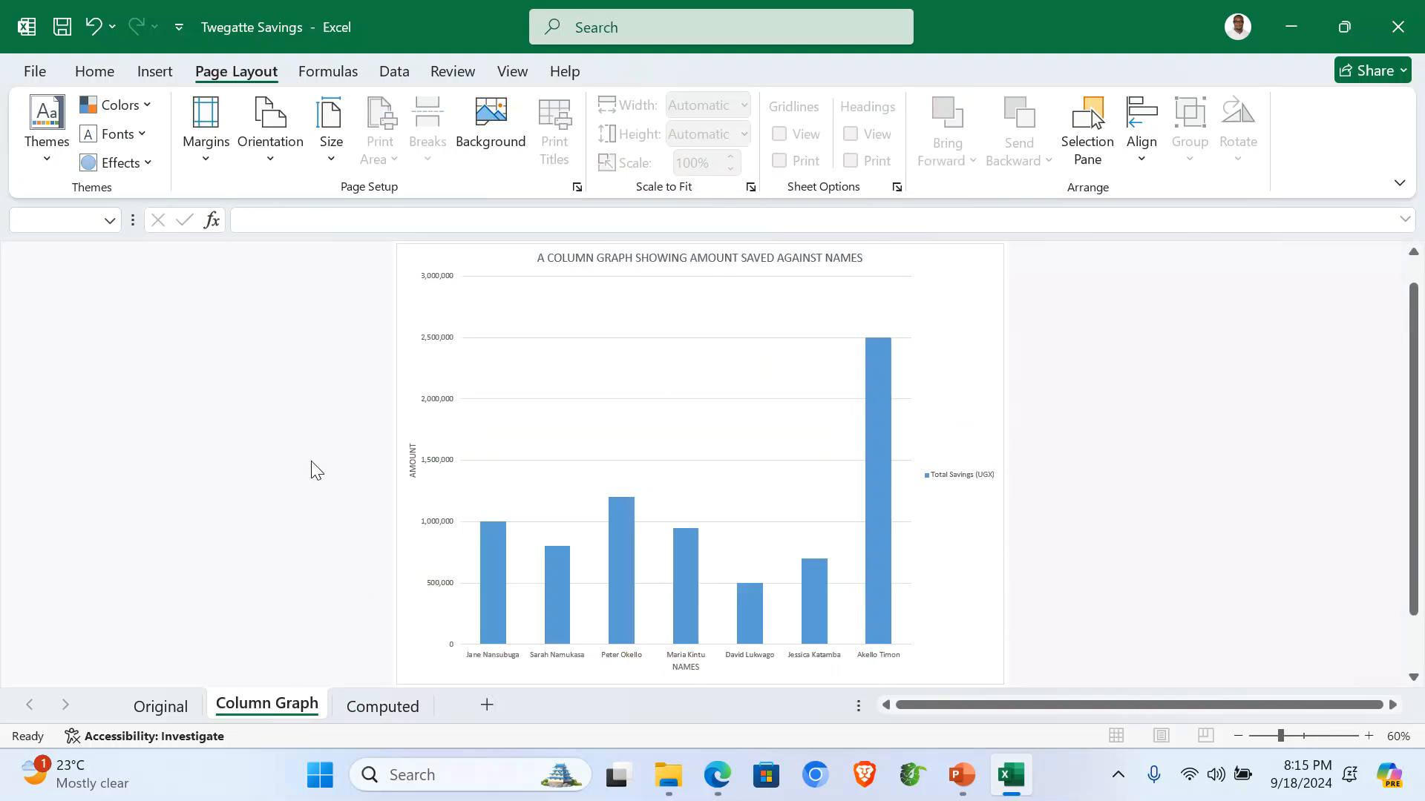
Review the Original and Computed sheets, then close the Excel workbook.
click(163, 709)
click(420, 495)
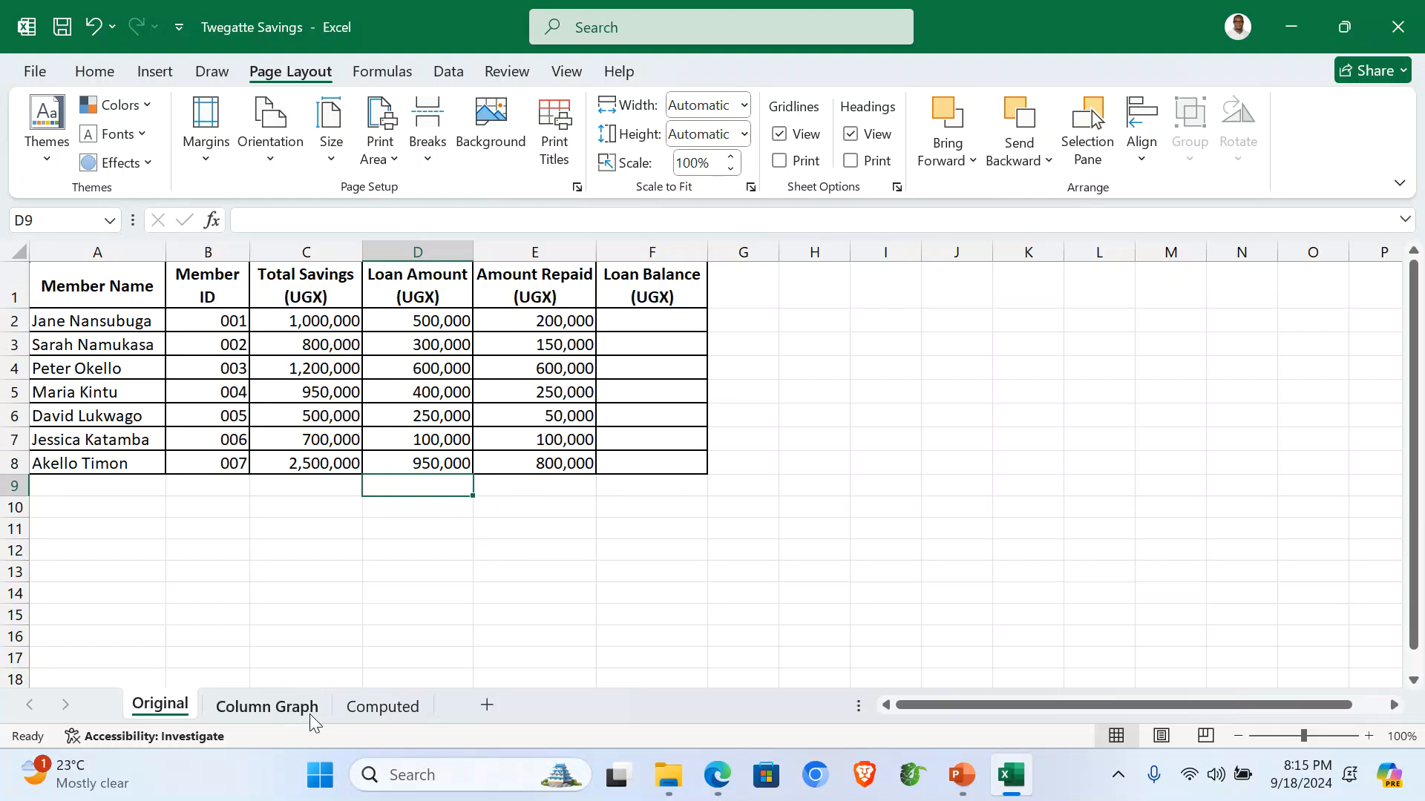
click(367, 714)
click(1083, 519)
scroll(1037, 570, down, 3)
scroll(1037, 570, up, 3)
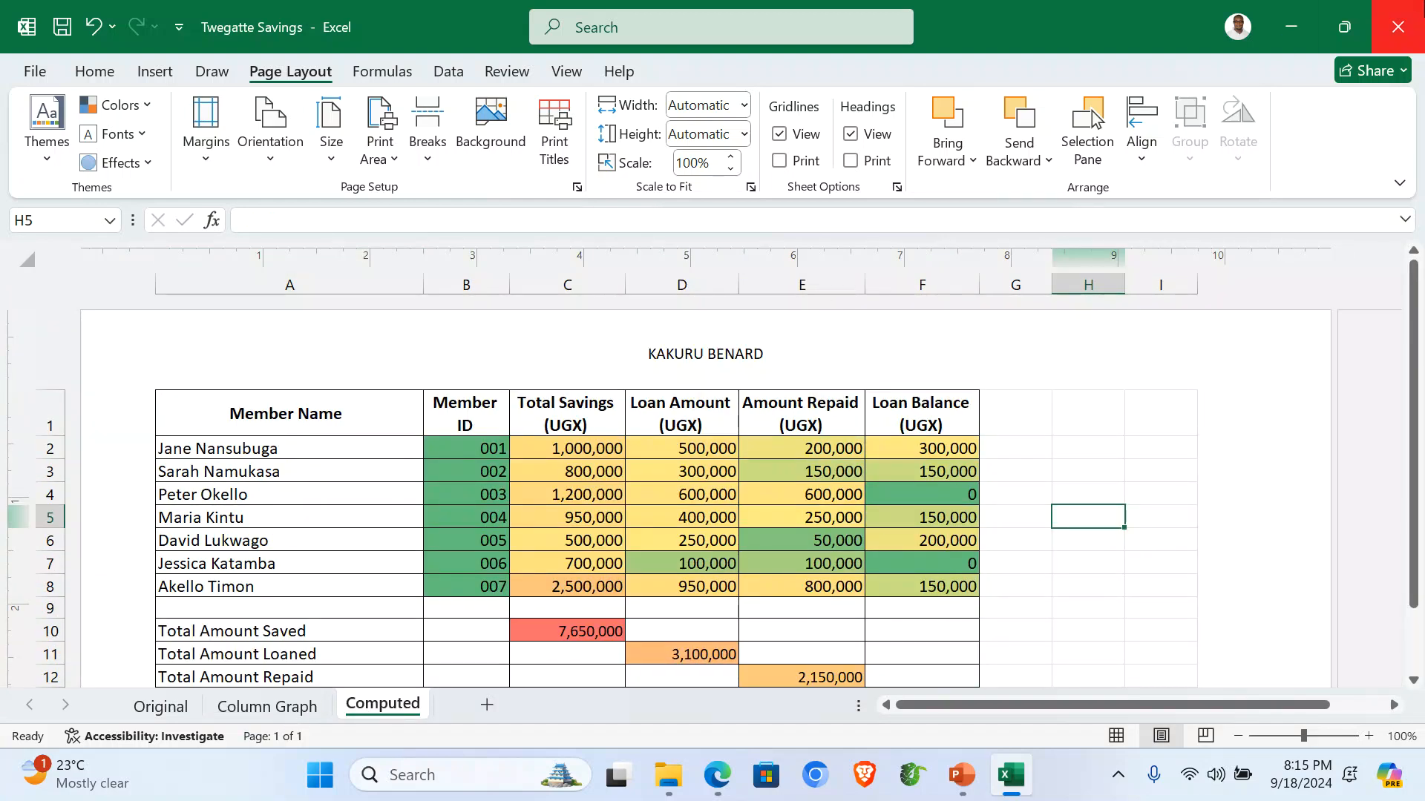
click(1398, 27)
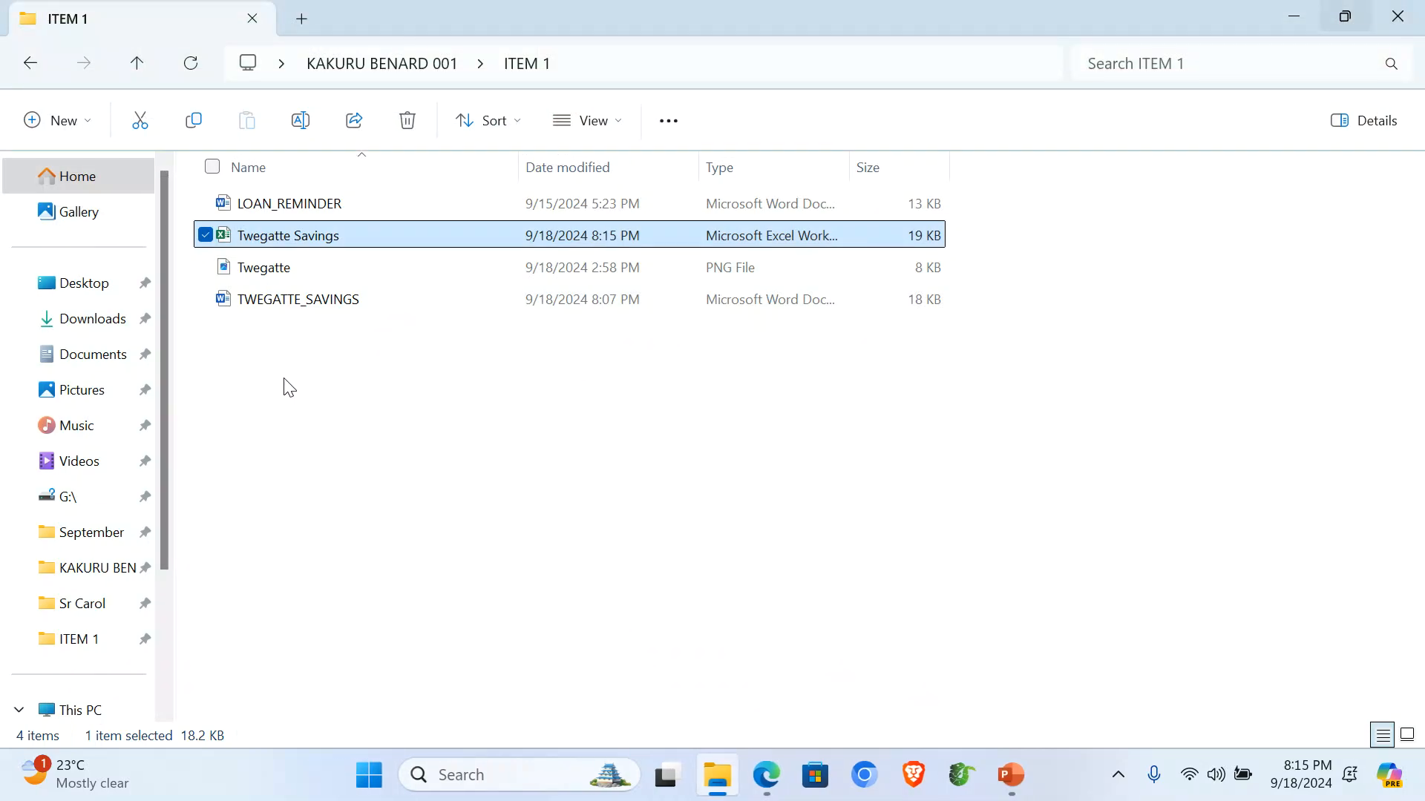
Create a new Microsoft Access database named 'Twegatte Savings Database' in the ITEM 1 folder.
right_click(290, 388)
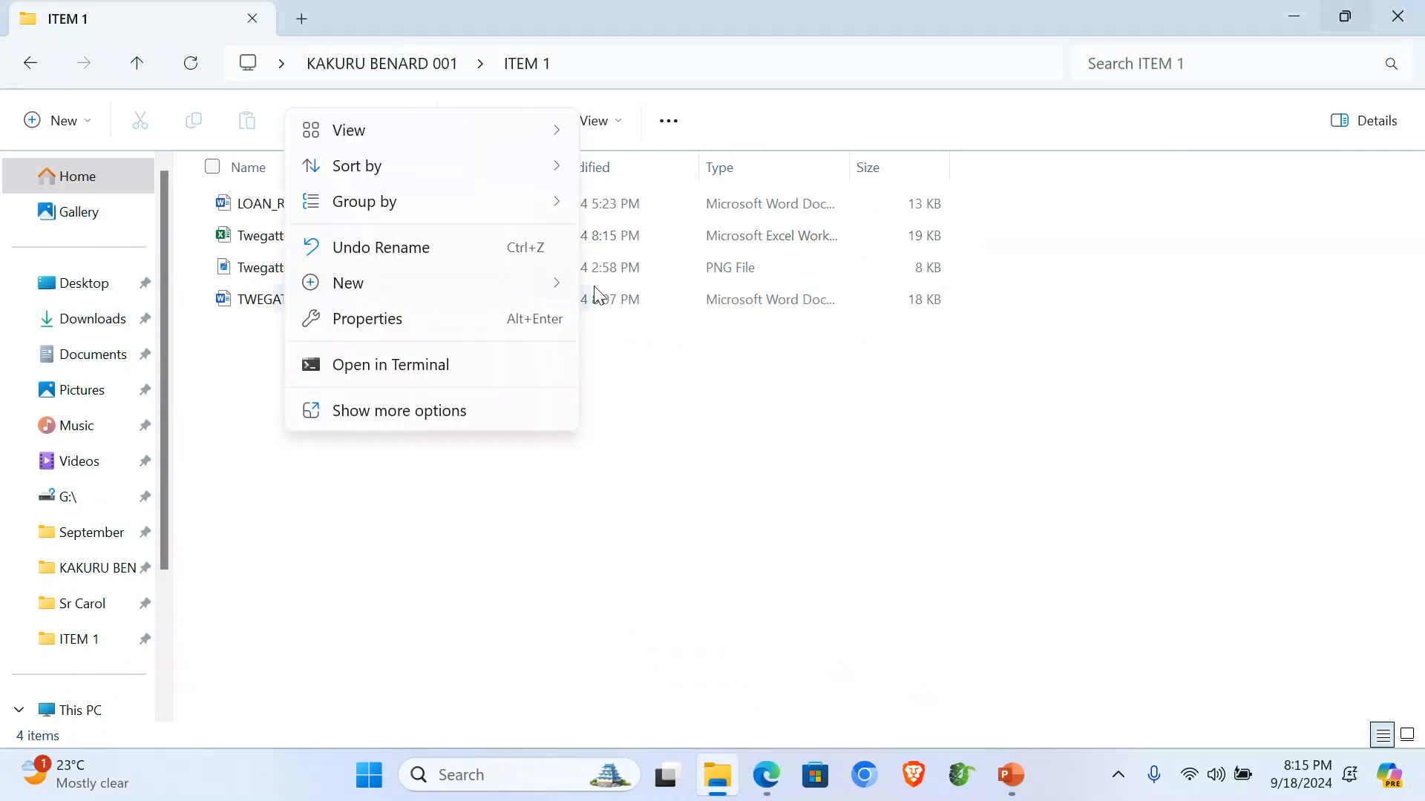
mouse_move(552, 284)
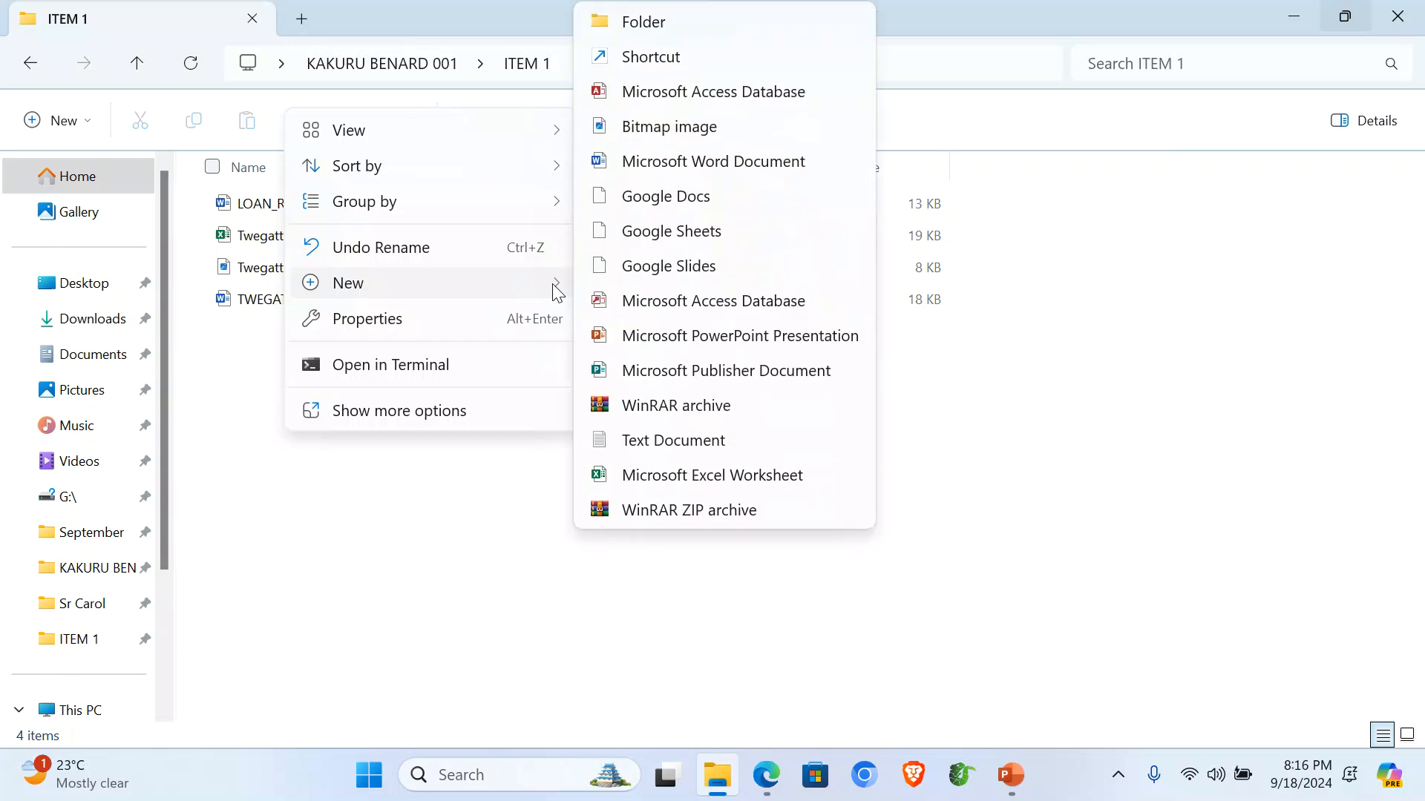
click(755, 93)
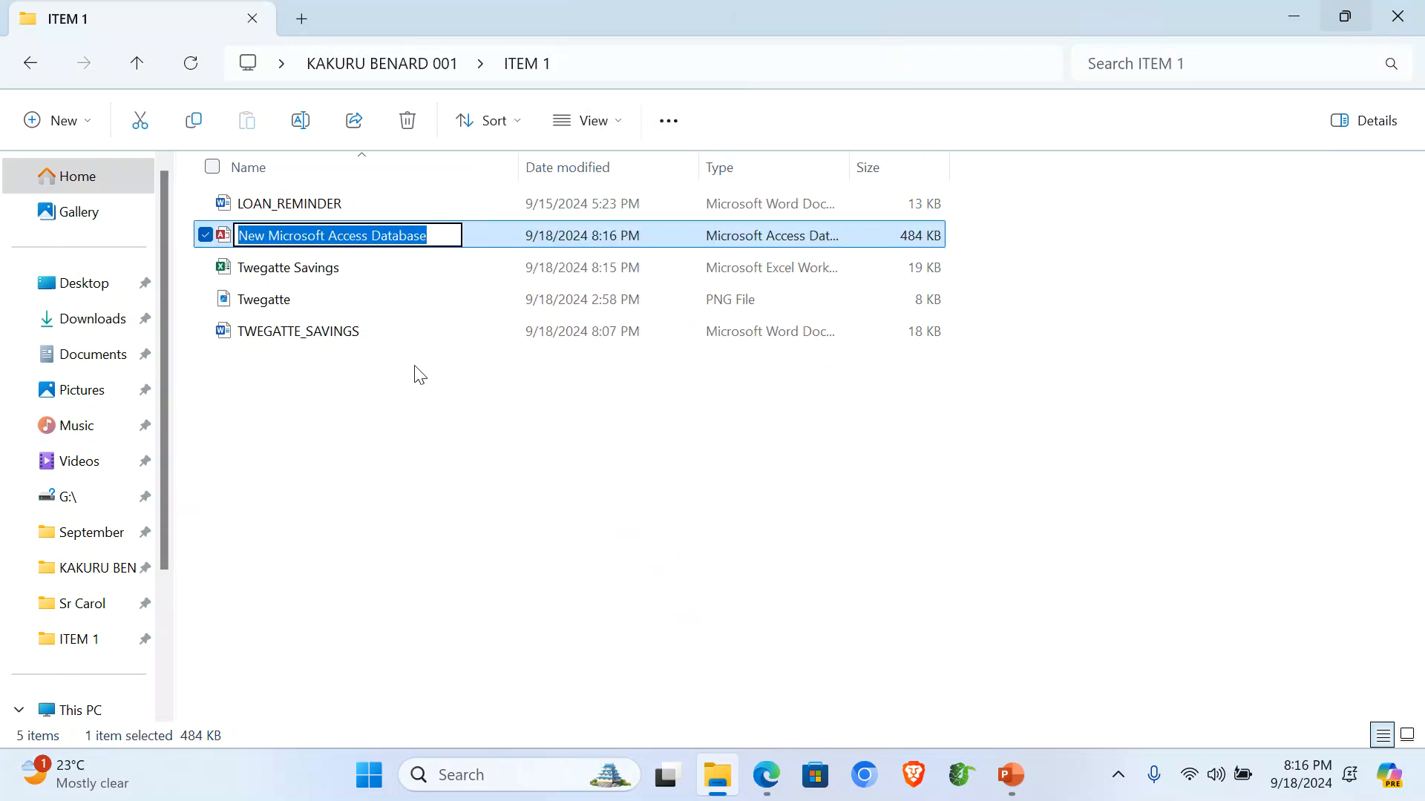
text(Twegatte S)
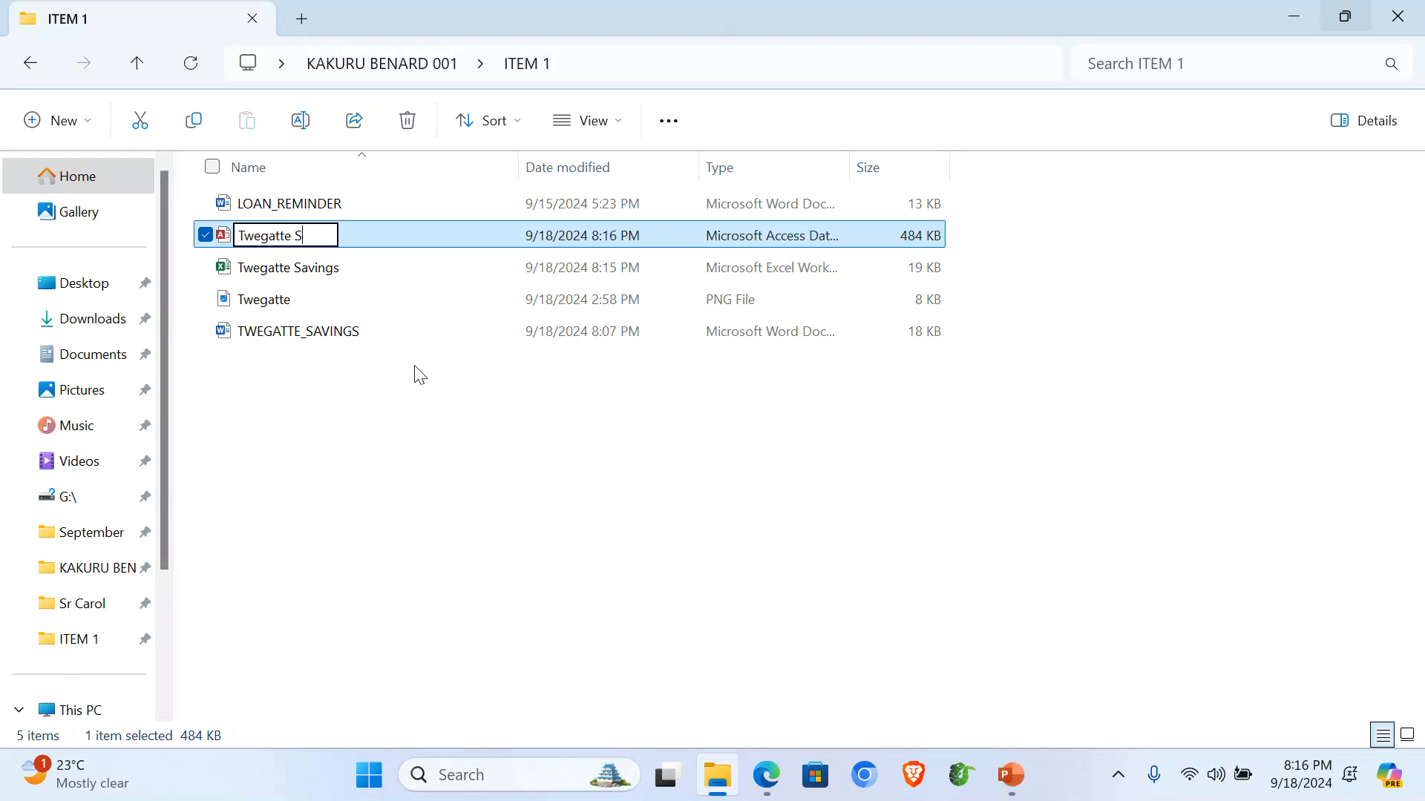
text(avings D)
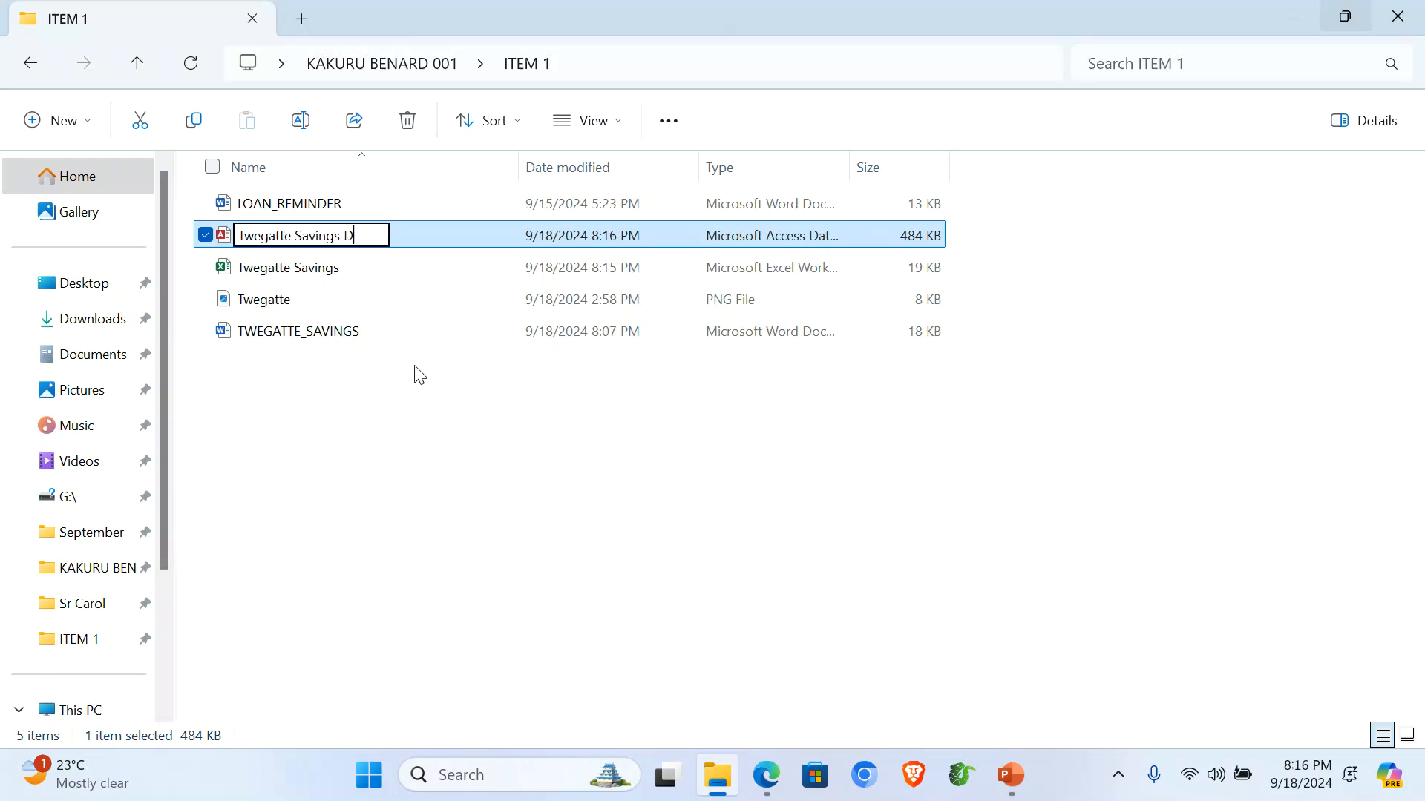
text(atabase)
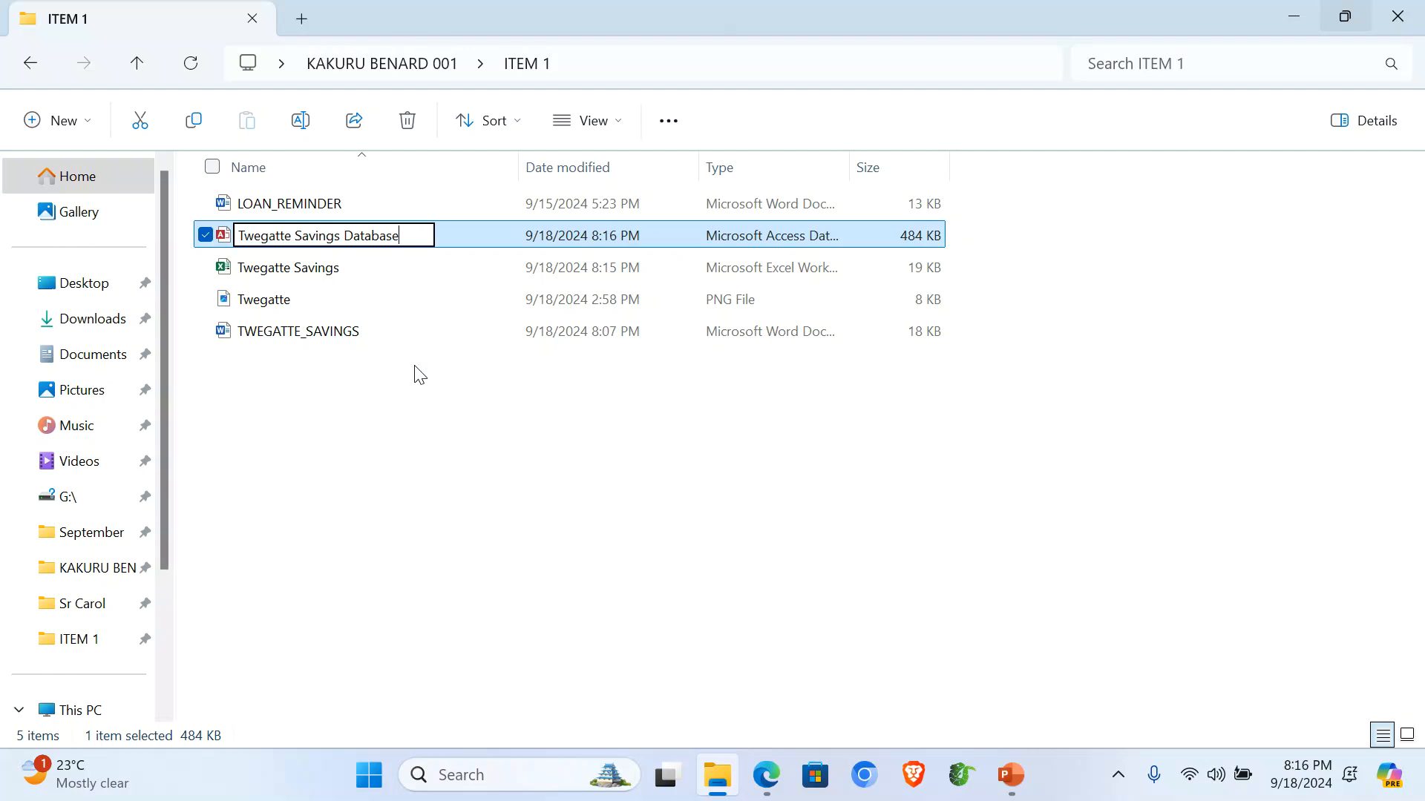
key(Return)
key(Return)
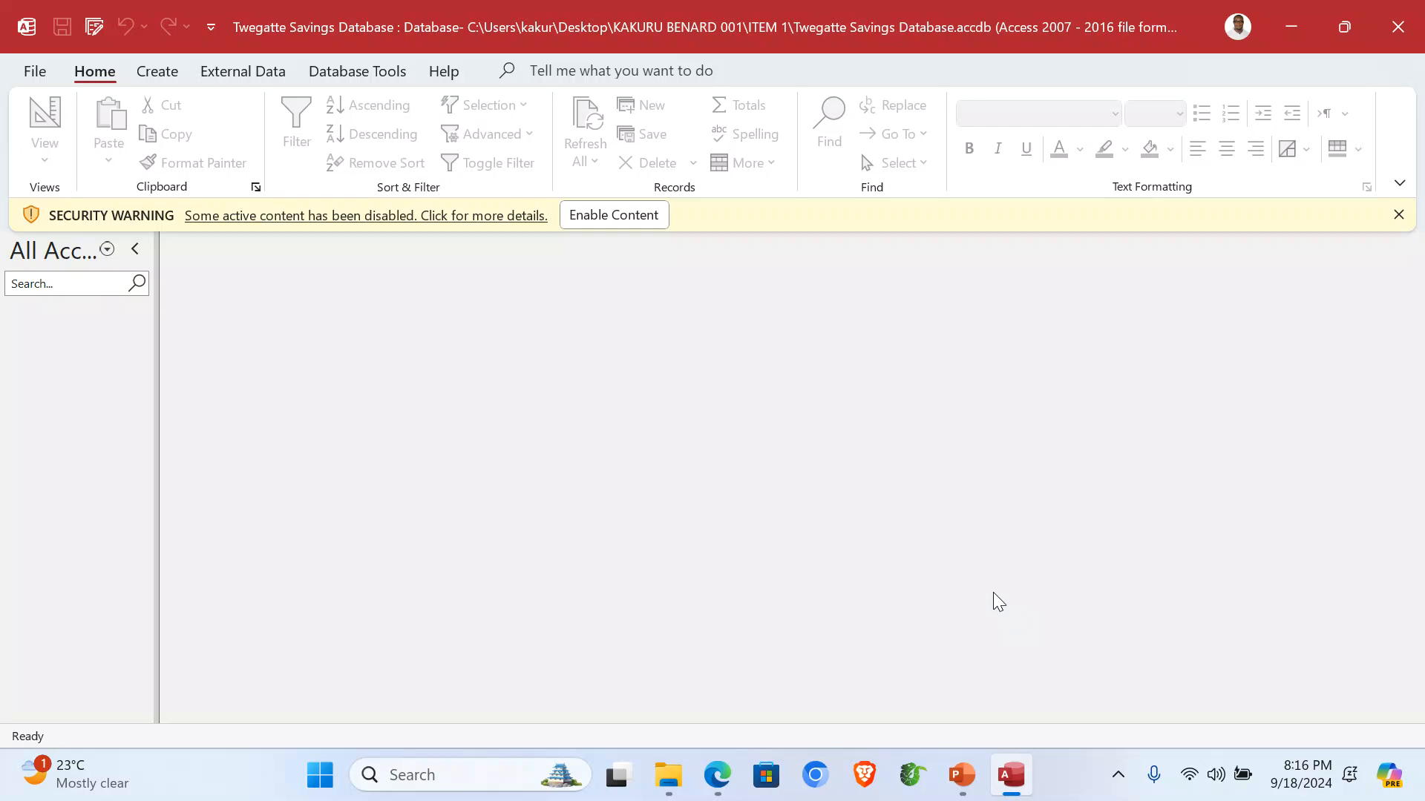
Enable the database content and start a new import from an Excel file.
click(615, 221)
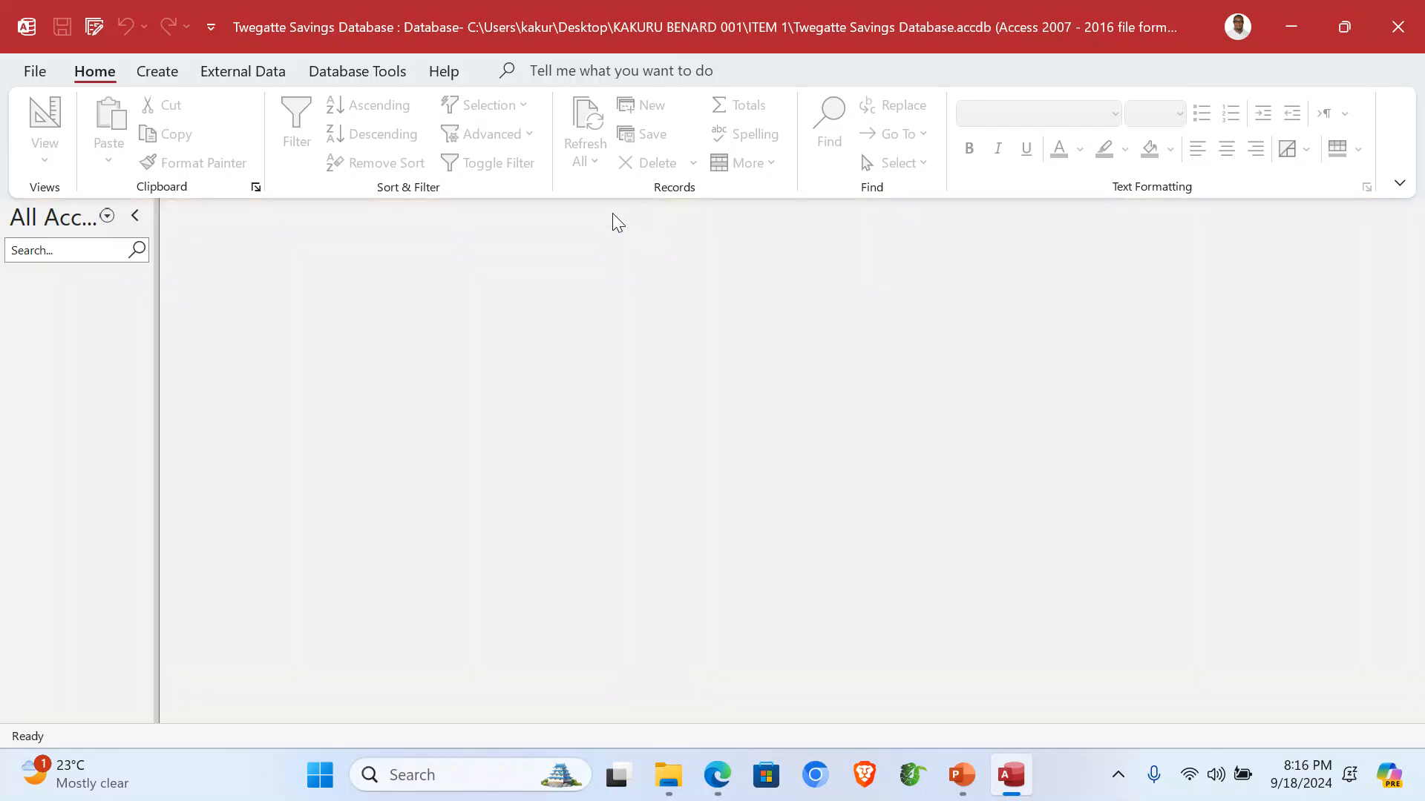
click(256, 74)
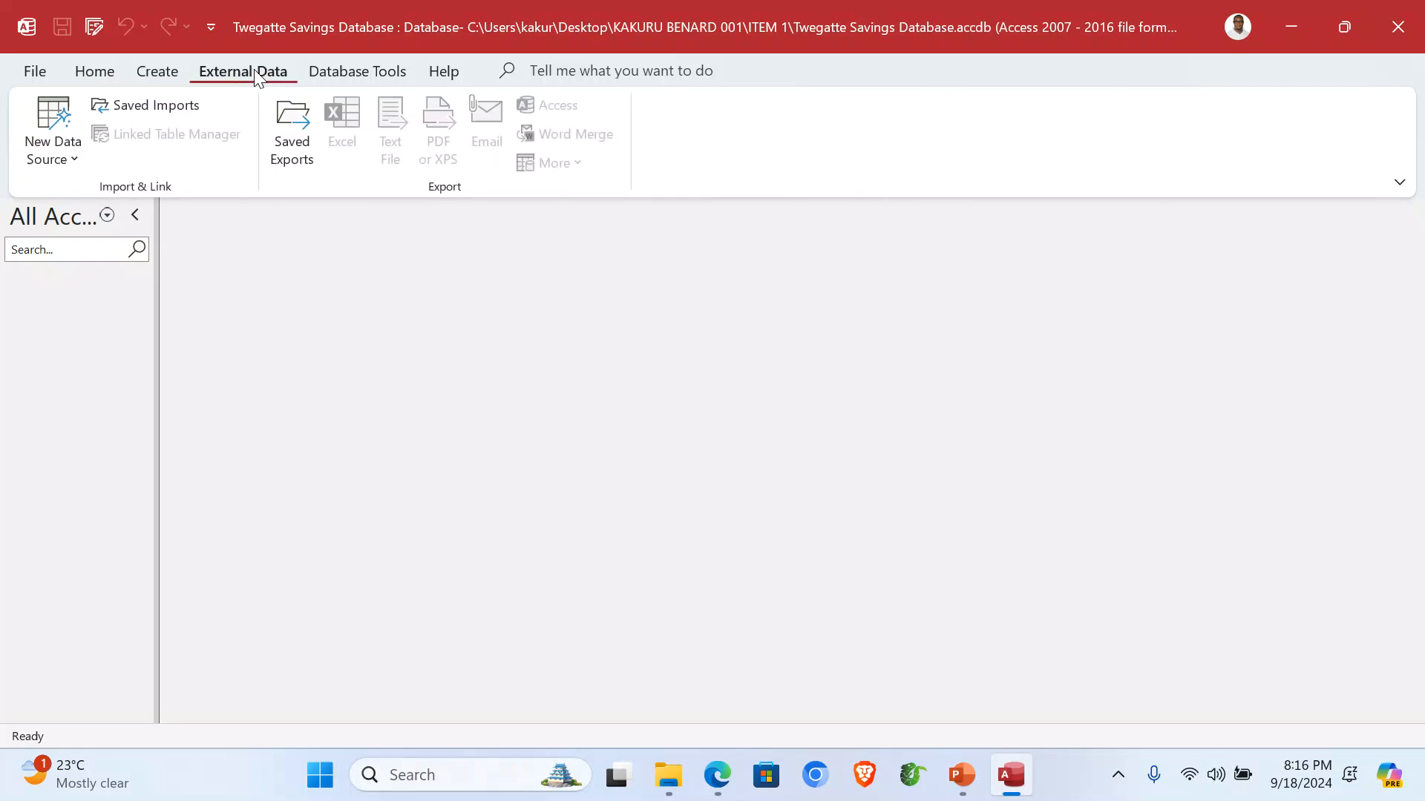
click(77, 165)
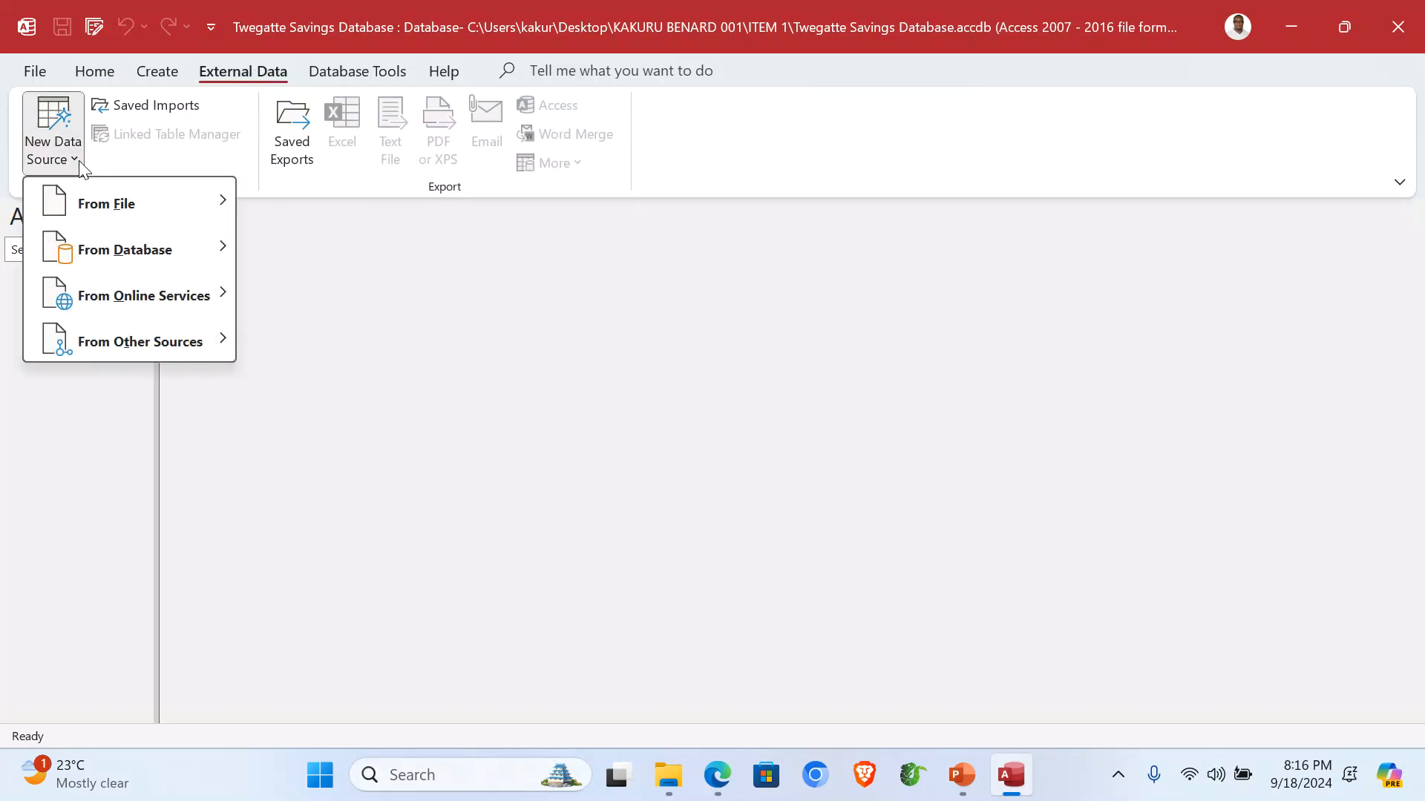
mouse_move(168, 216)
click(271, 201)
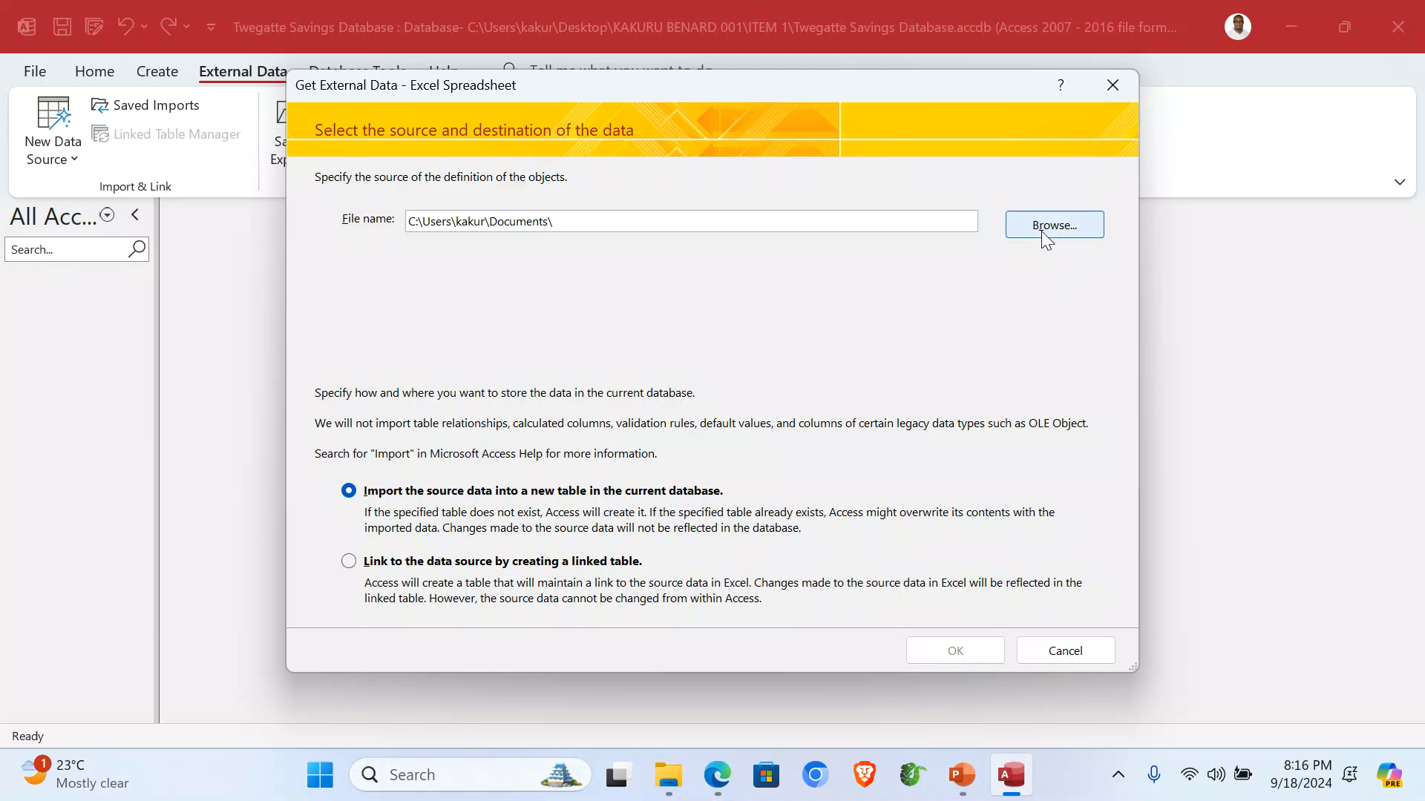
Choose Twegatte Savings.xlsx from Desktop's ITEM 1 folder to import into a new table.
click(1041, 230)
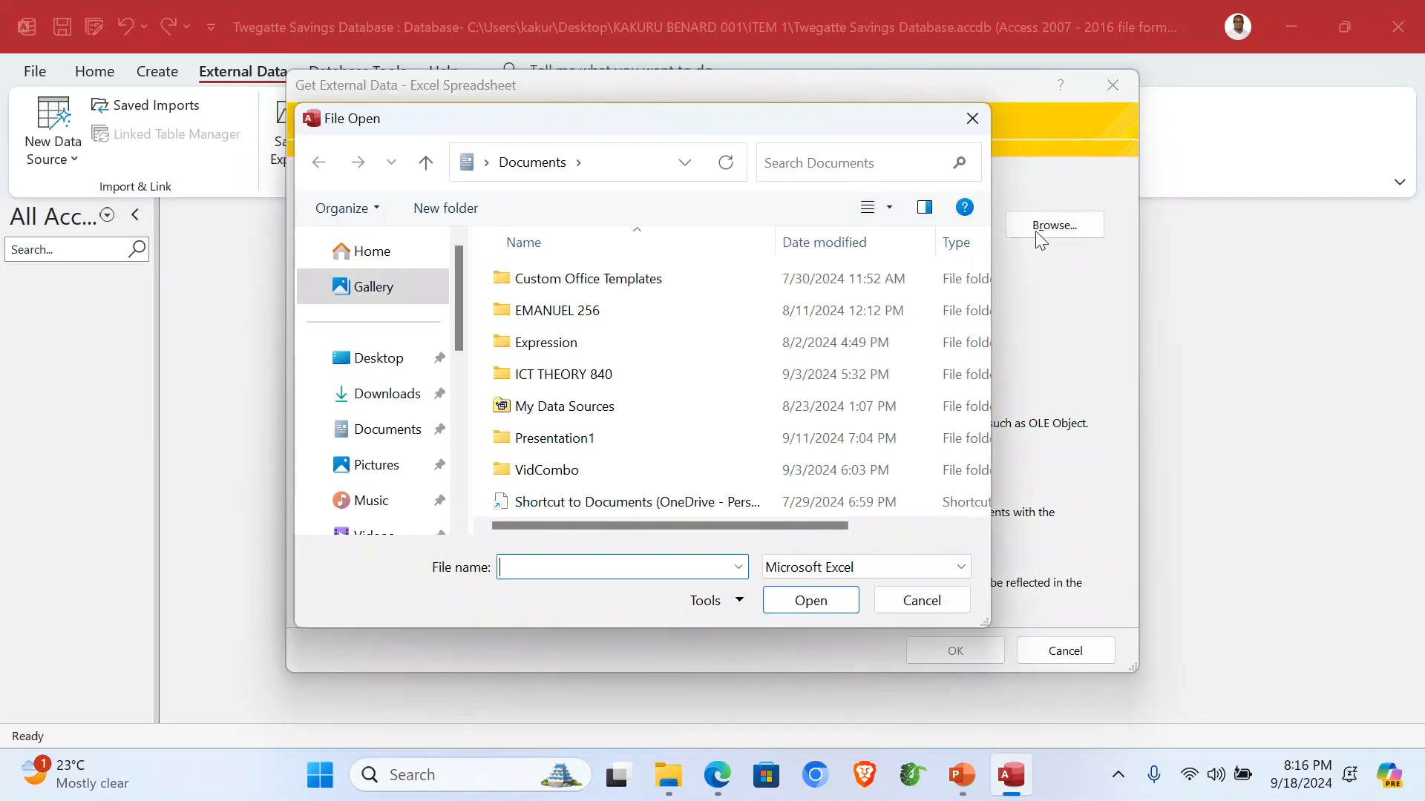
click(394, 310)
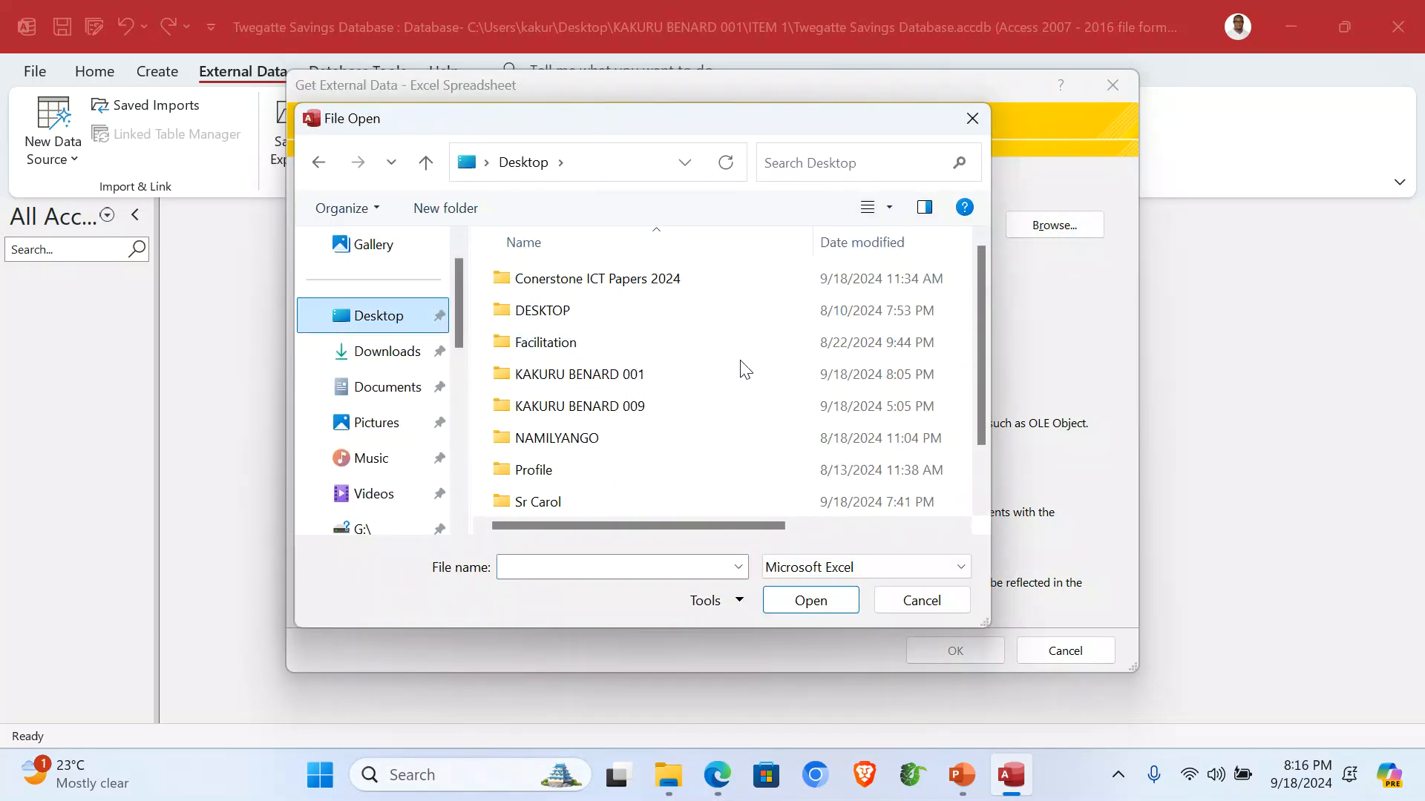
double_click(613, 377)
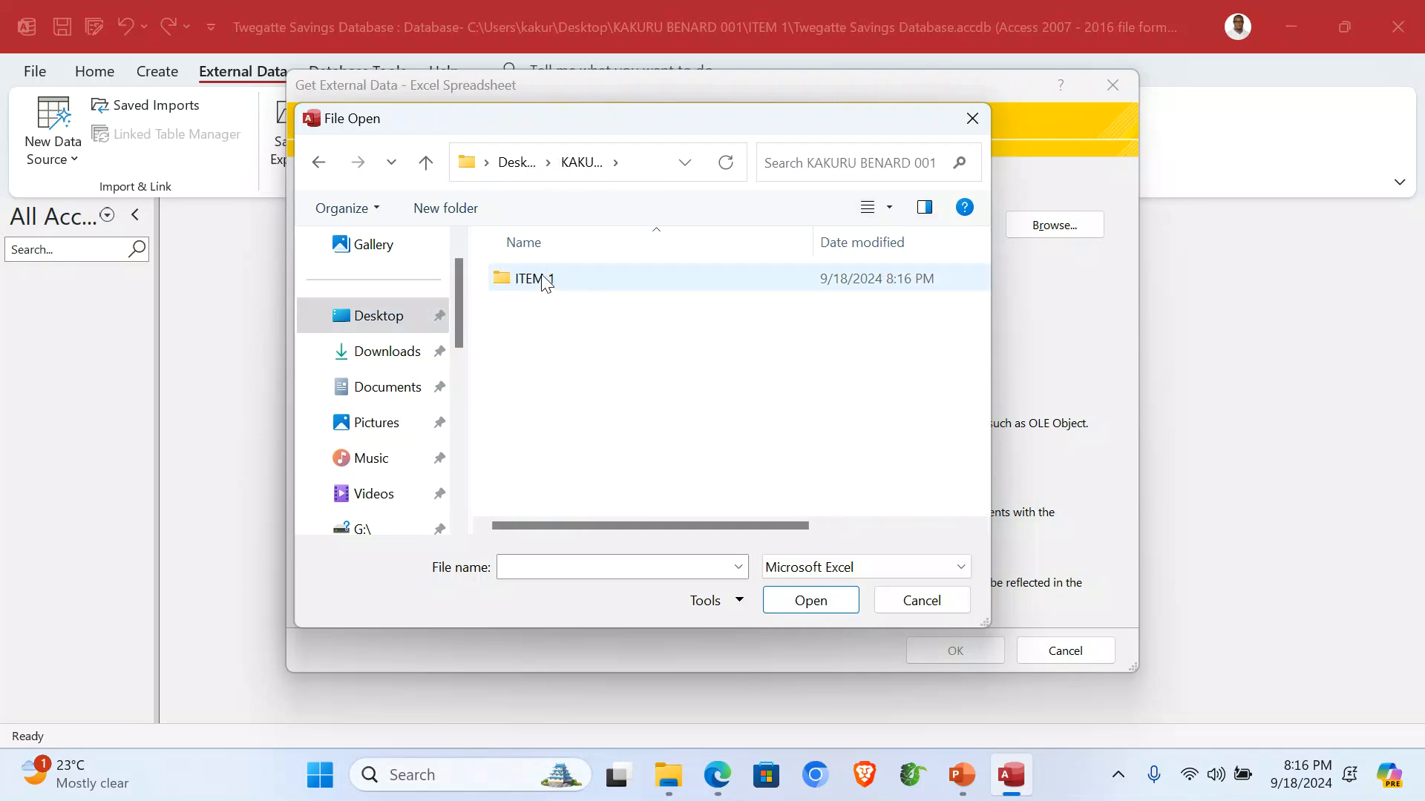
double_click(542, 289)
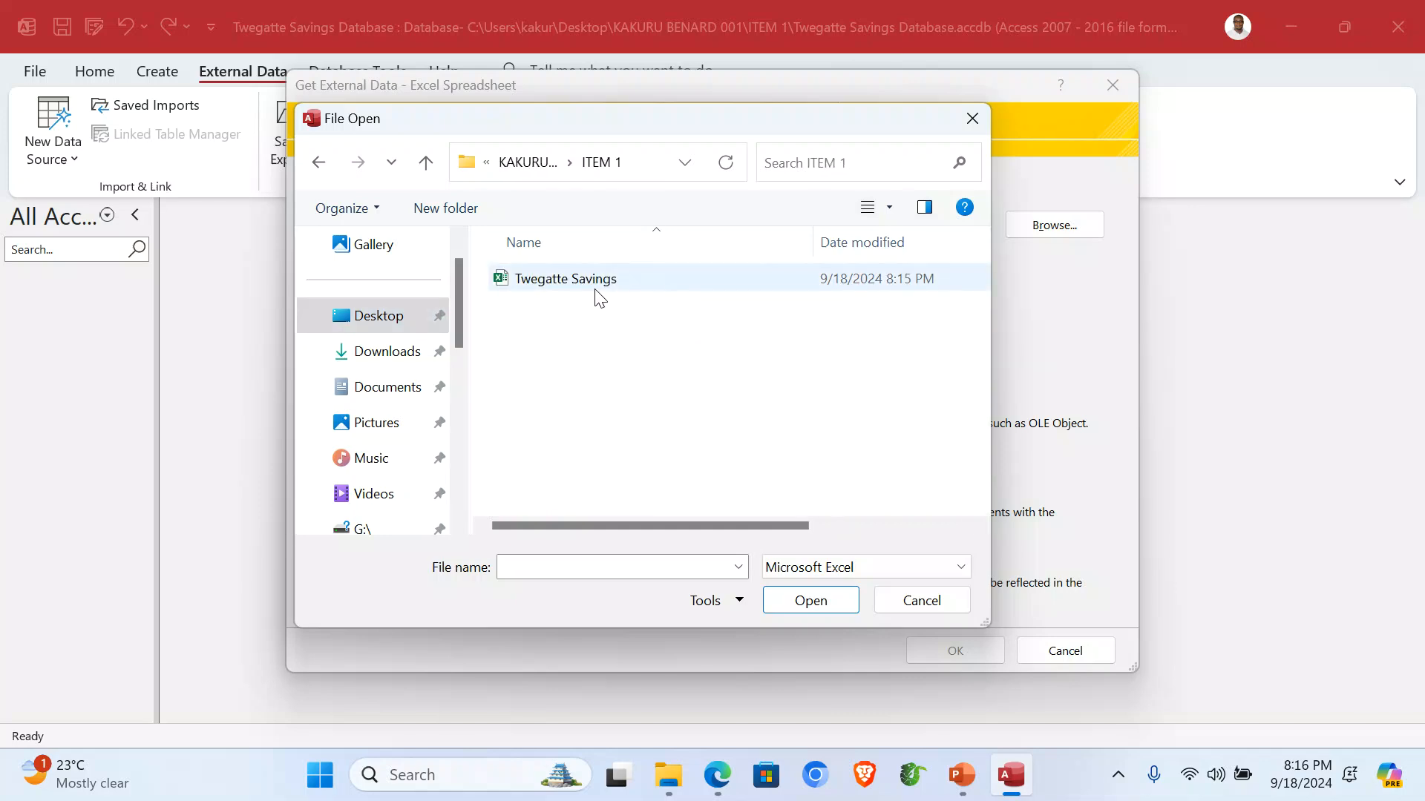
double_click(578, 280)
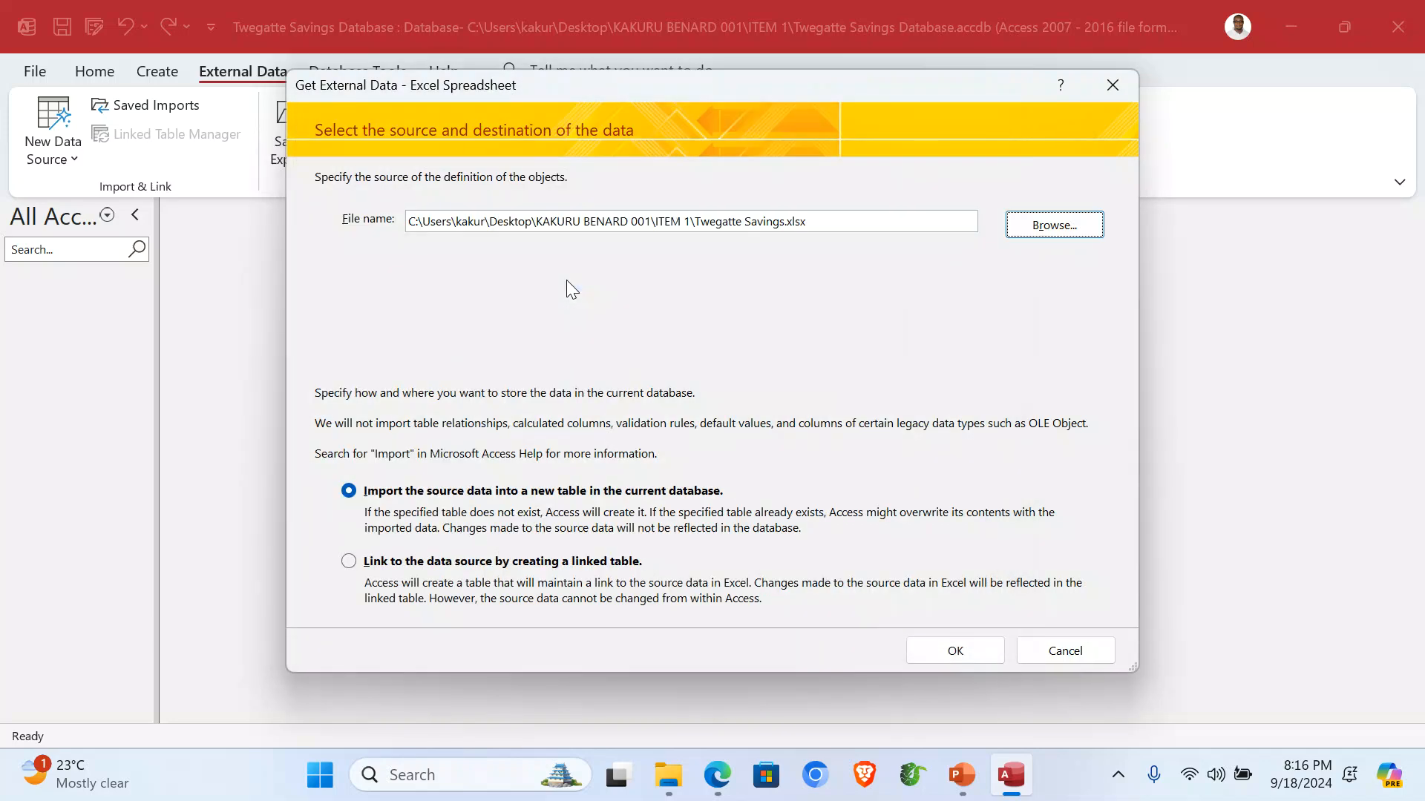
click(955, 656)
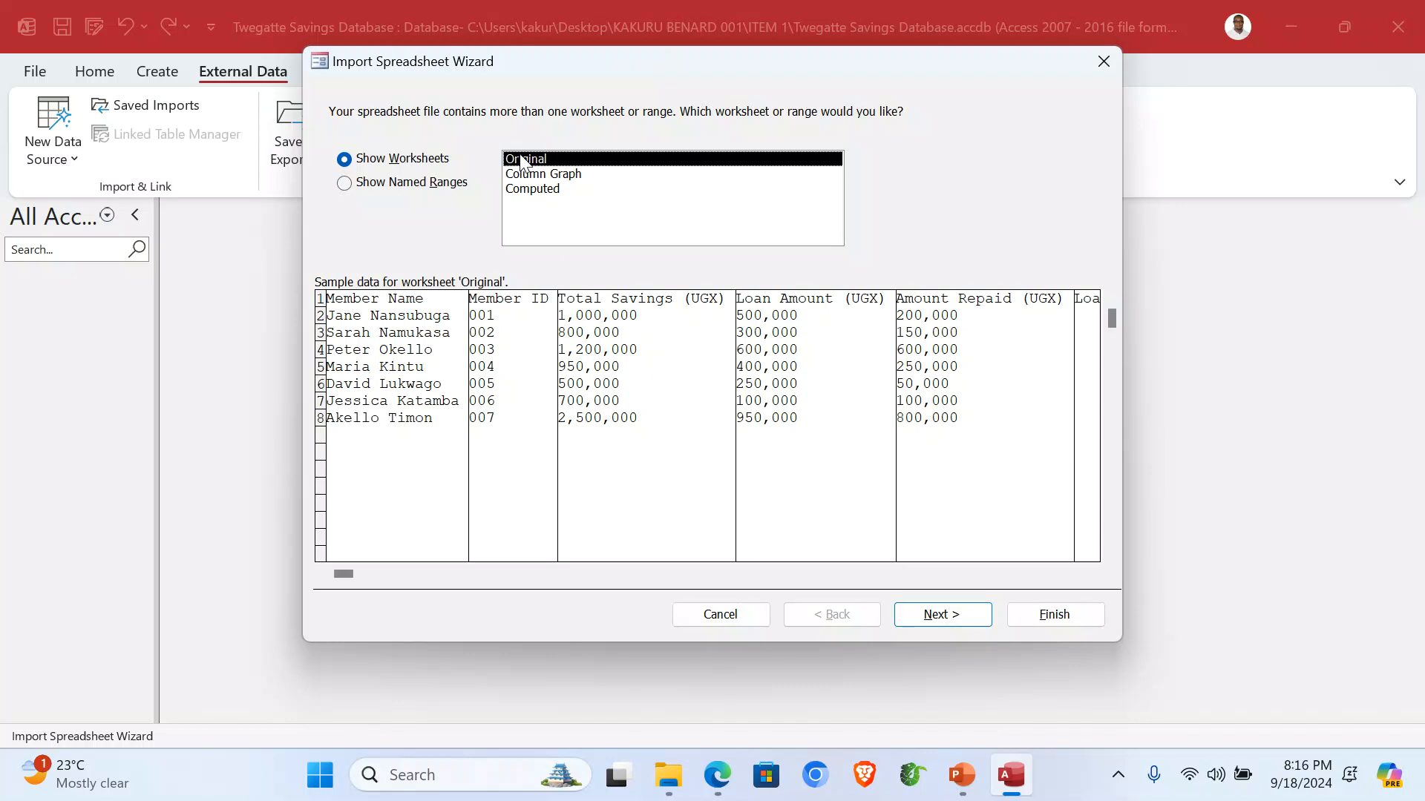
Import the Original worksheet with first-row headings and Member ID primary key as table 'Savings'.
click(944, 613)
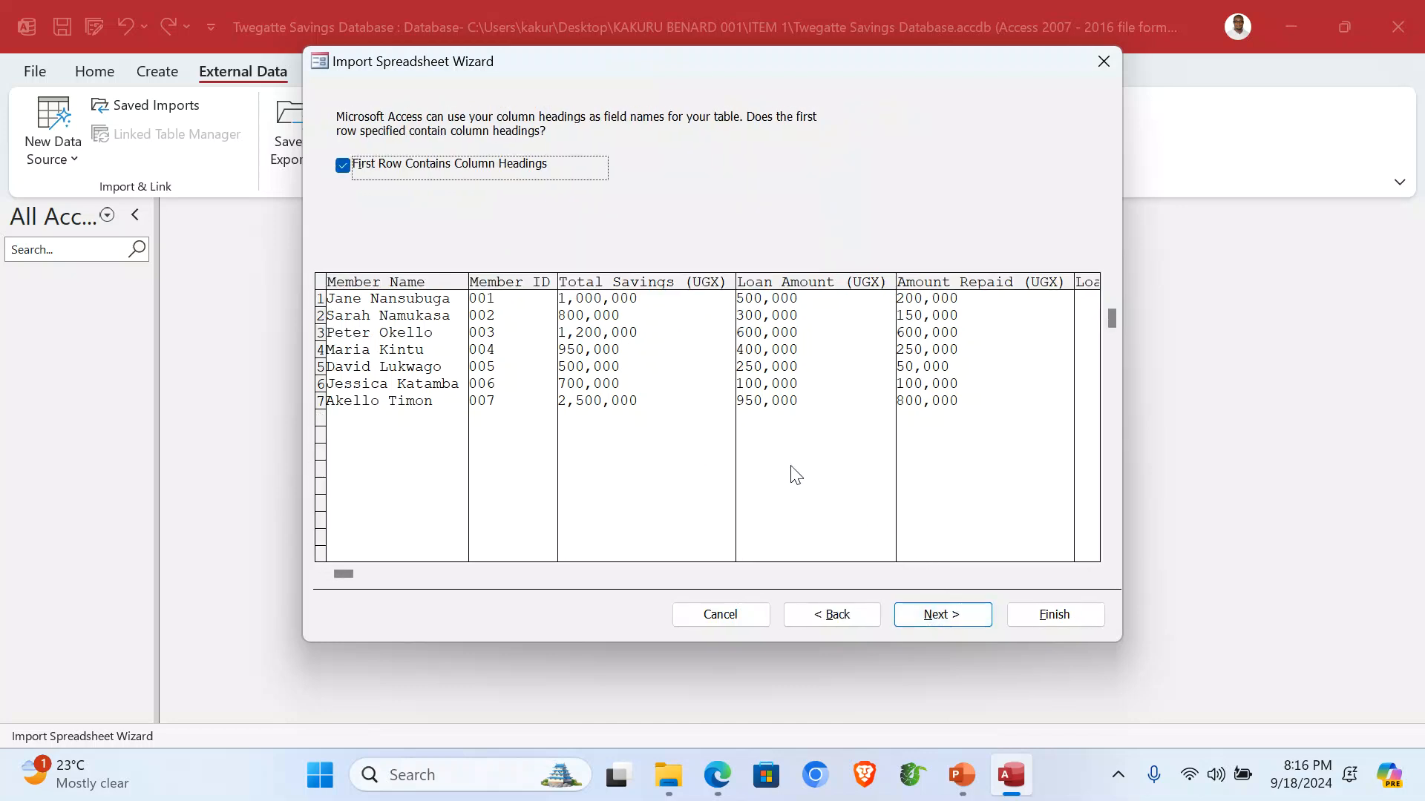
click(369, 170)
click(370, 177)
click(942, 616)
click(942, 616)
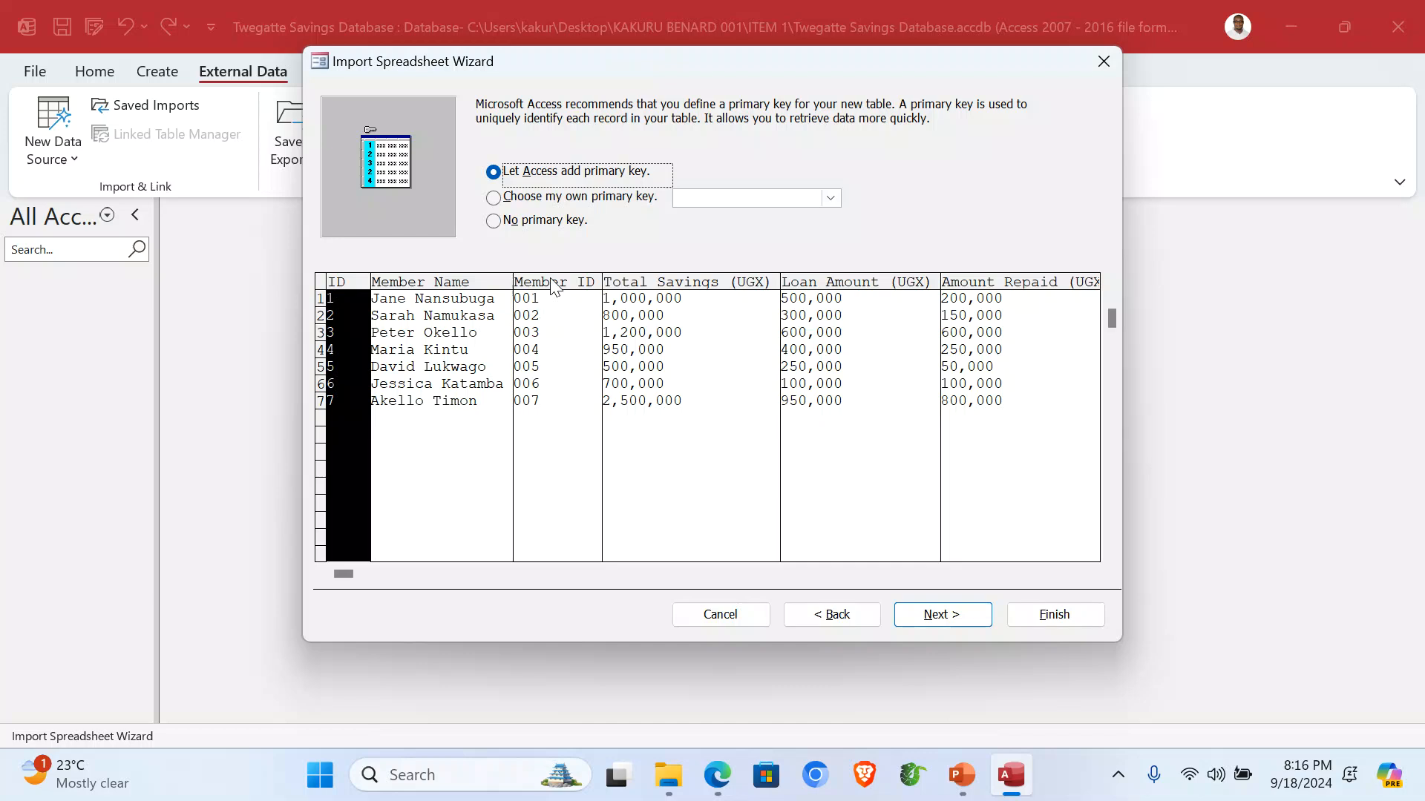
click(529, 205)
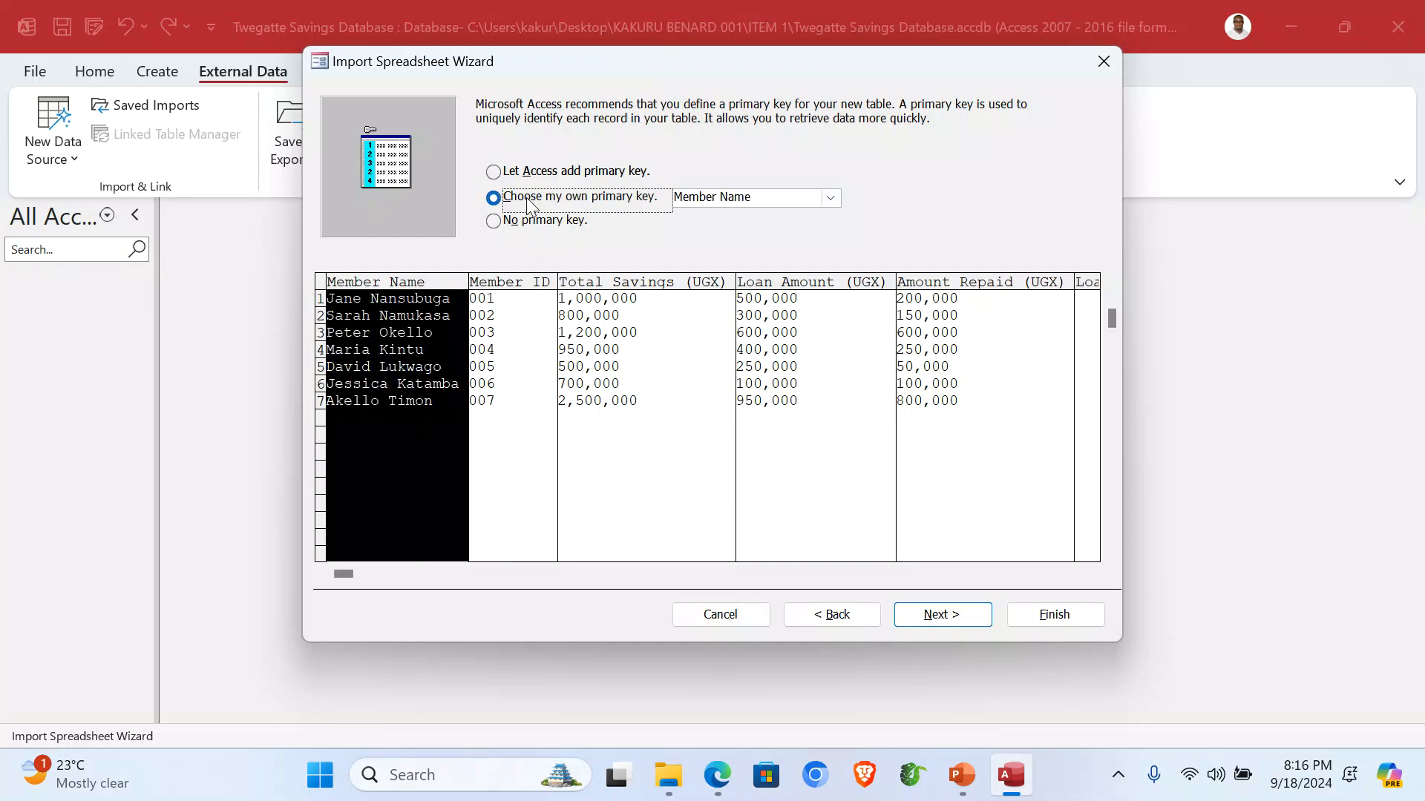
click(499, 341)
click(950, 614)
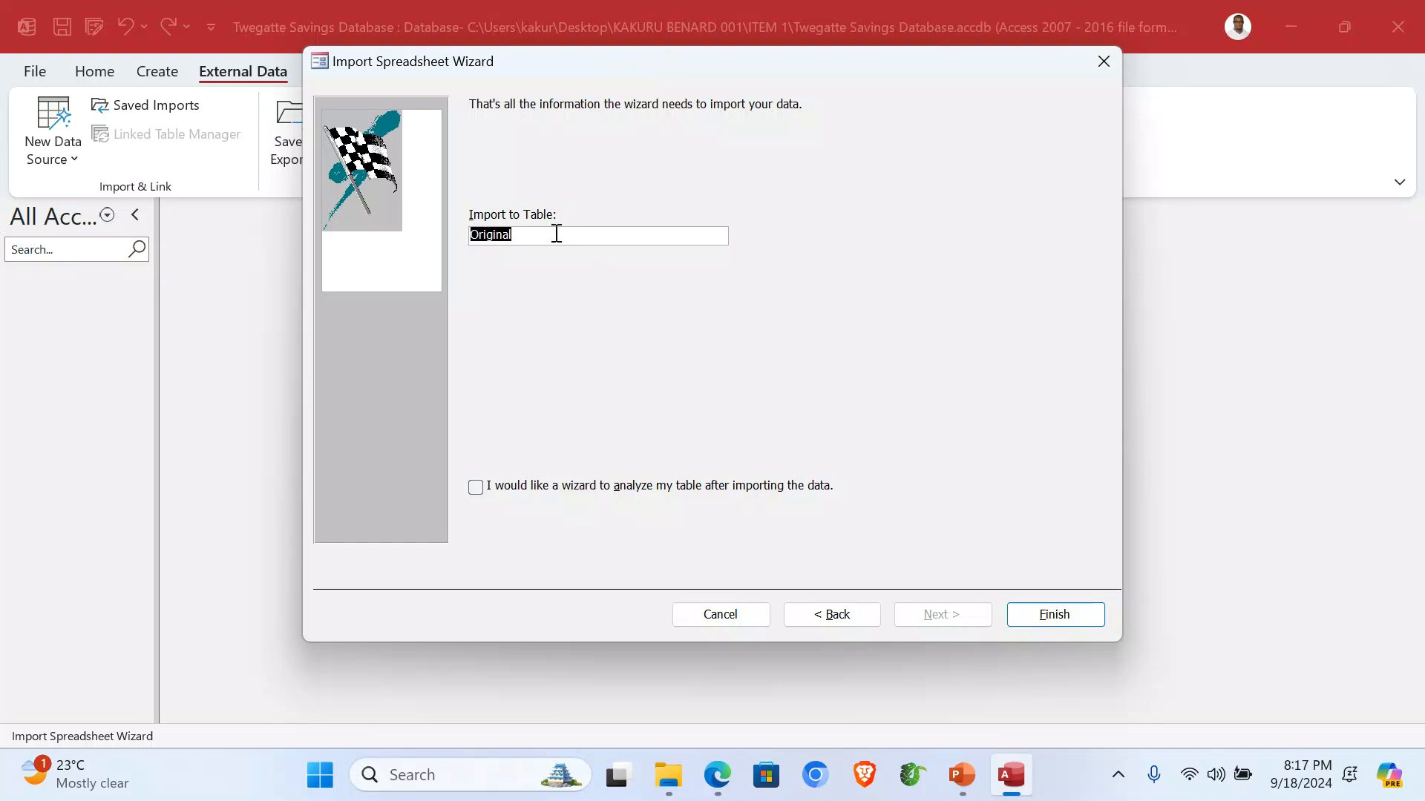
text(Savings)
click(1051, 615)
AutoFit all six Savings columns, Member Name through Loan Balance (UGX), then close the table.
click(1098, 647)
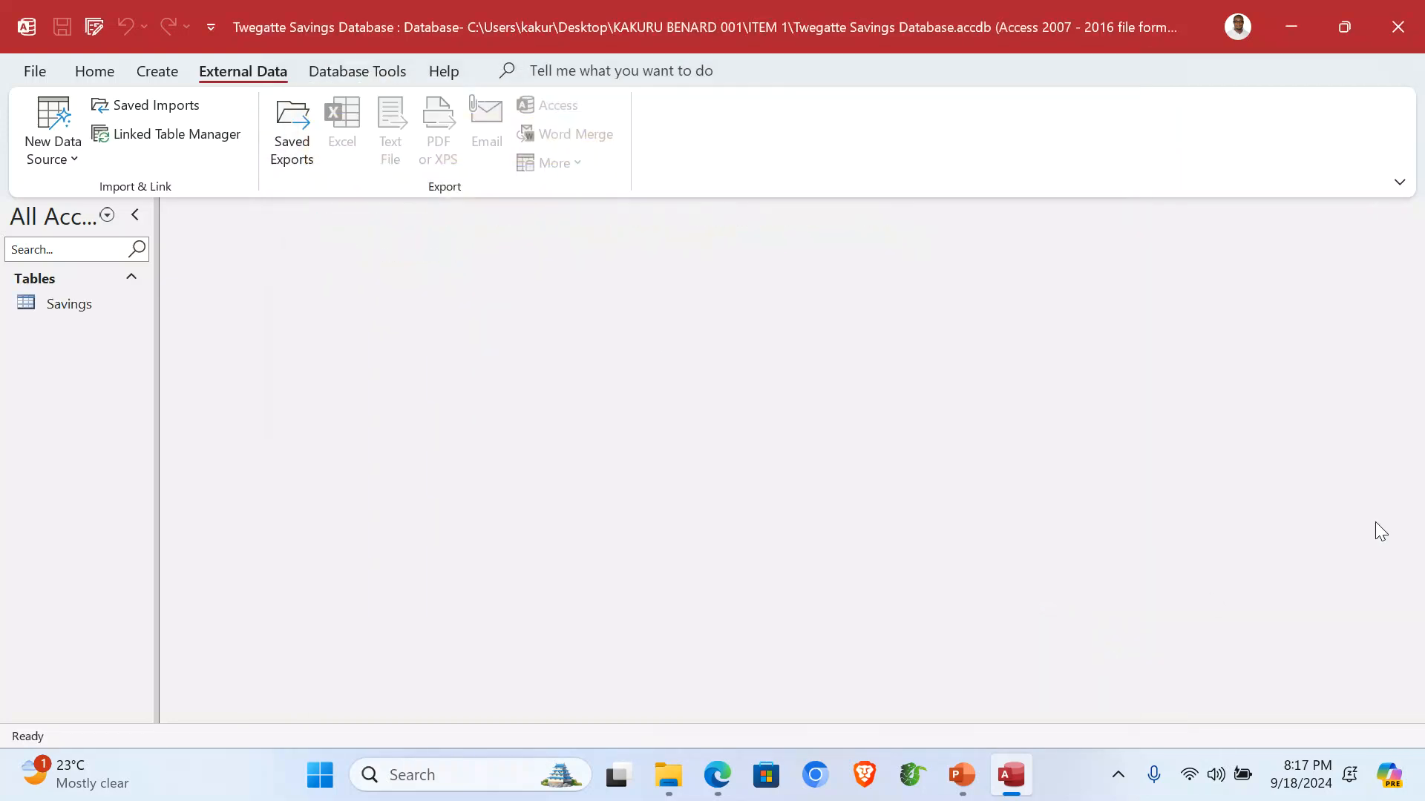
double_click(104, 305)
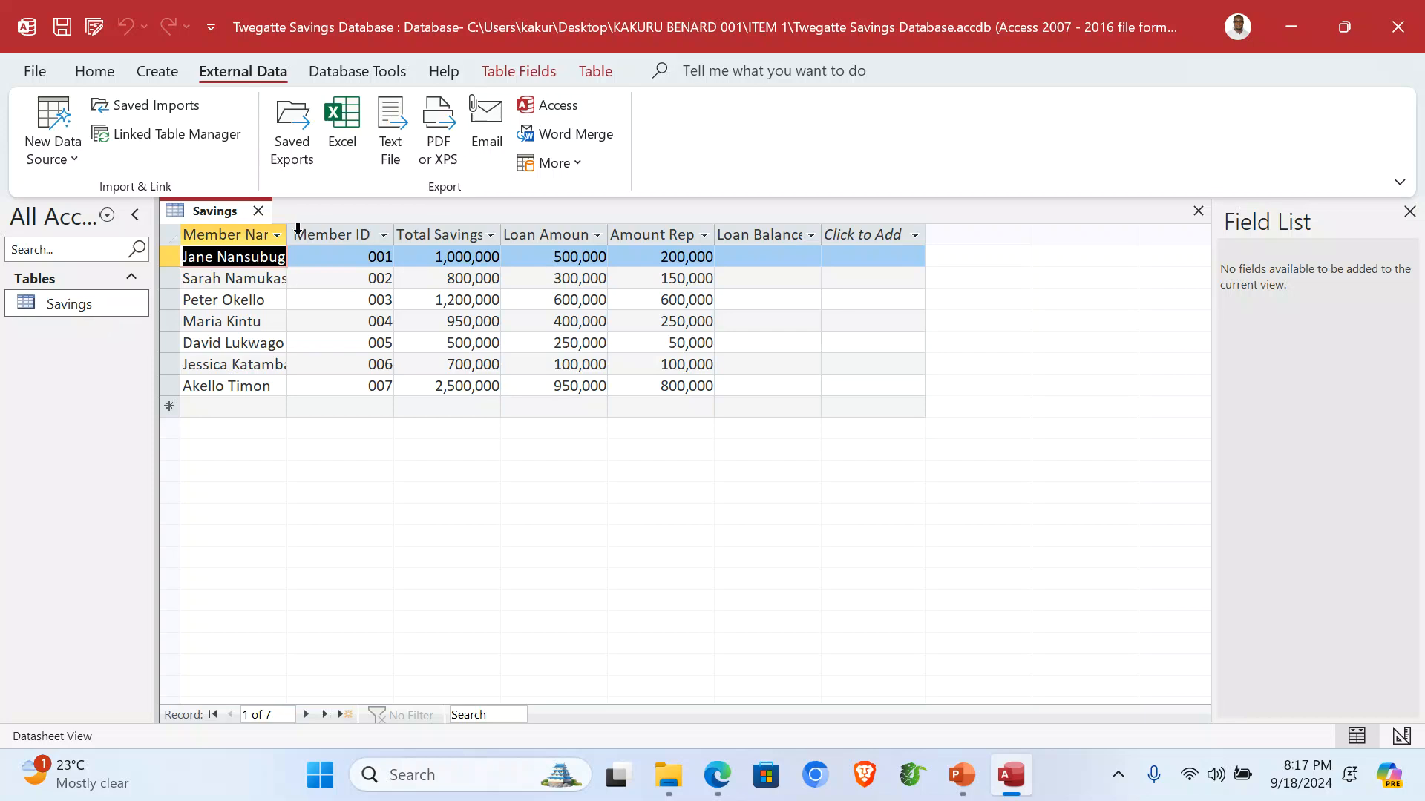
double_click(288, 233)
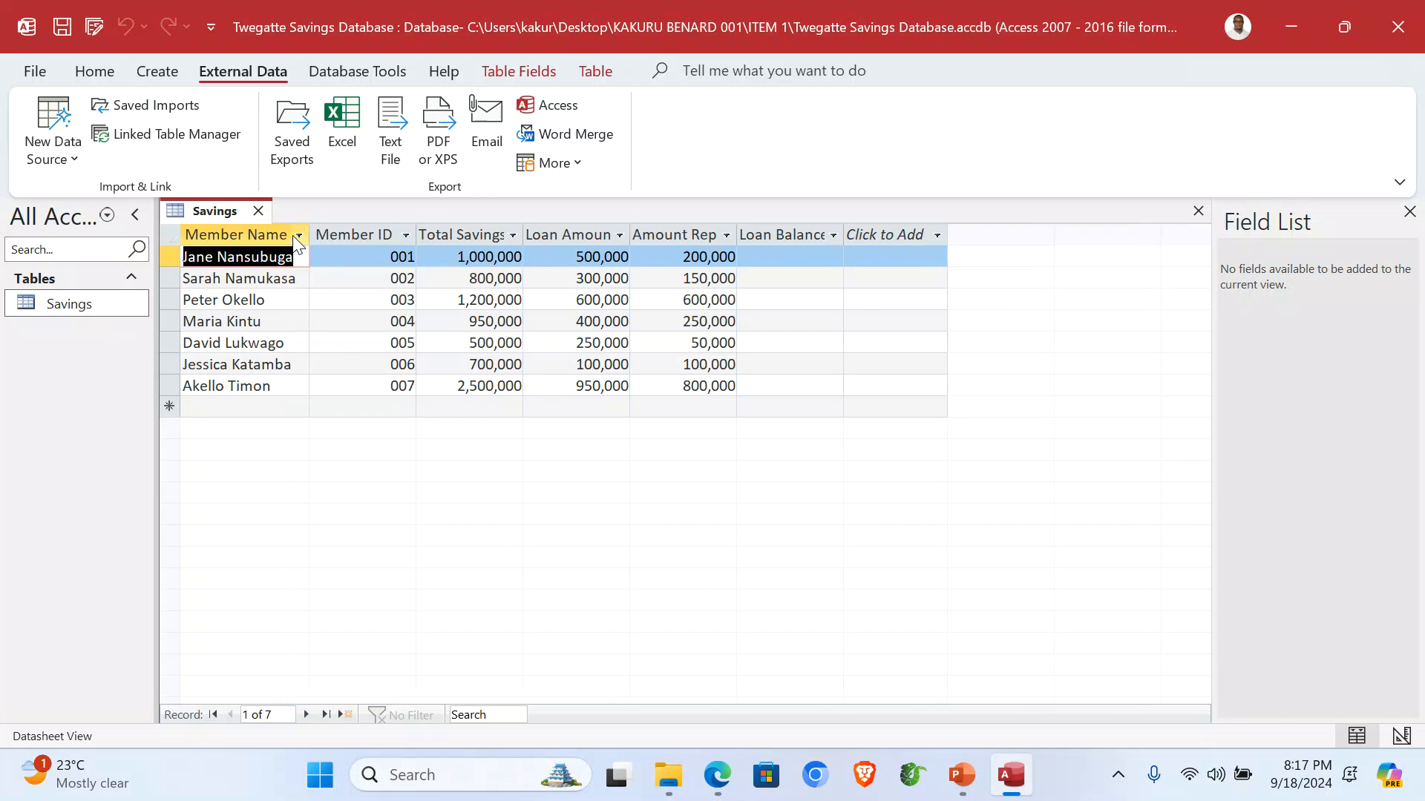
double_click(415, 231)
double_click(521, 232)
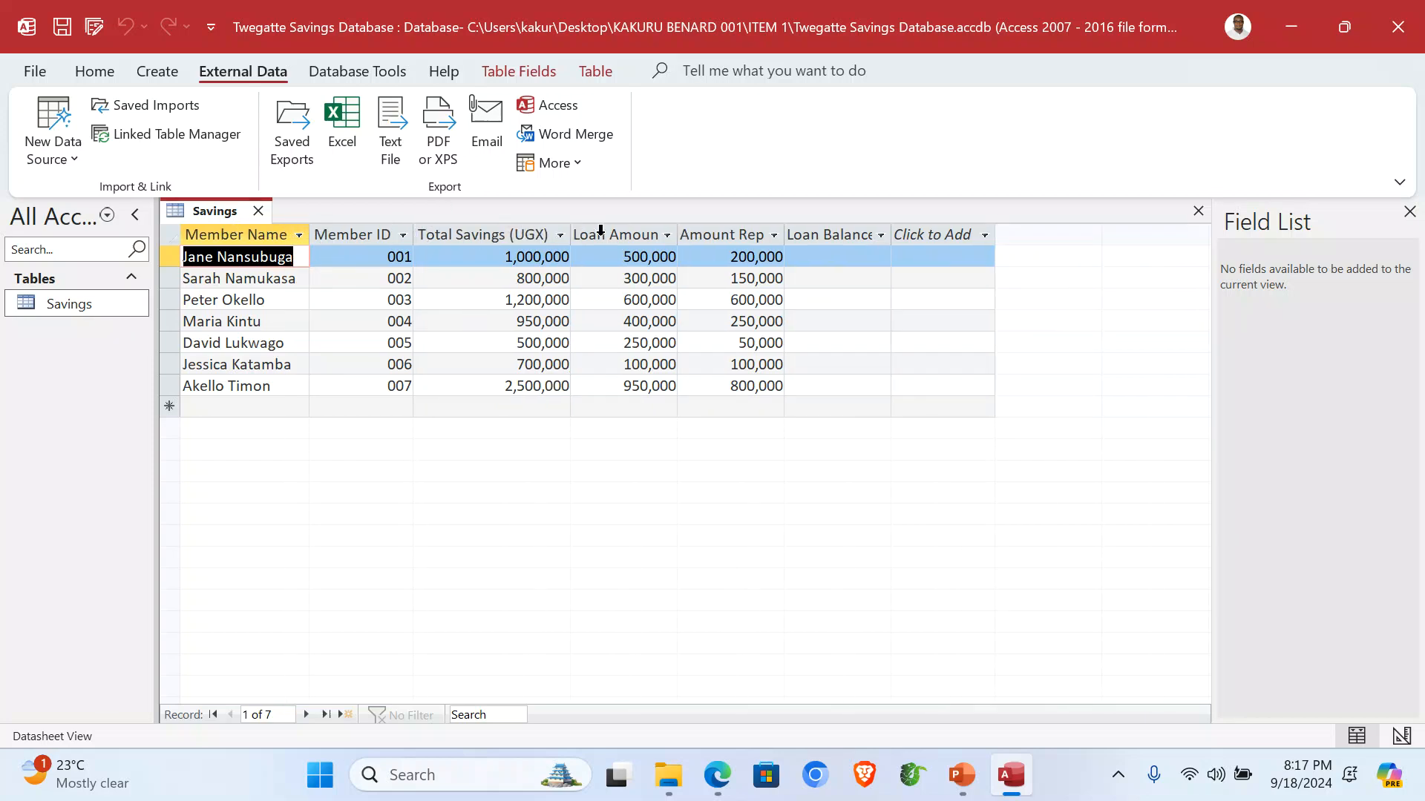
double_click(677, 232)
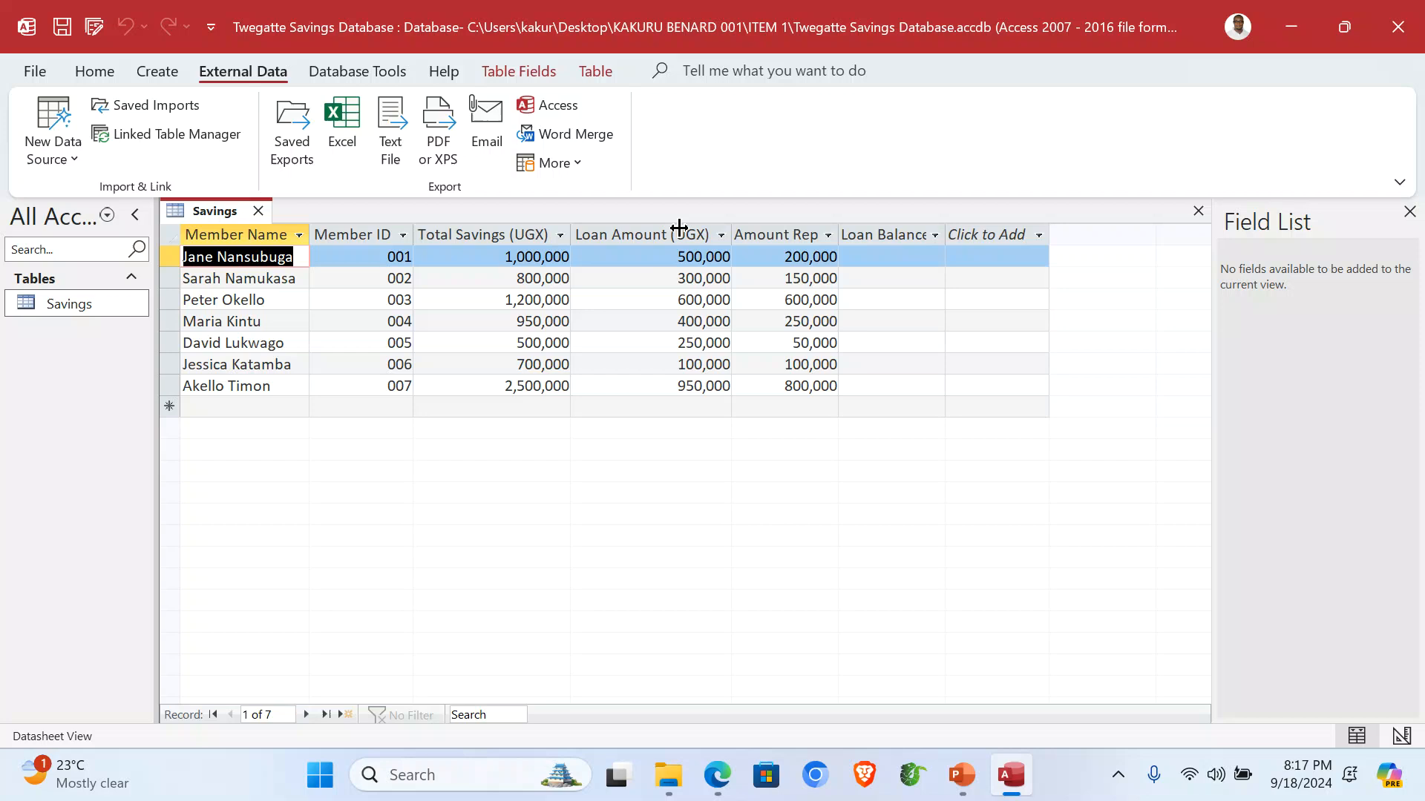
double_click(839, 229)
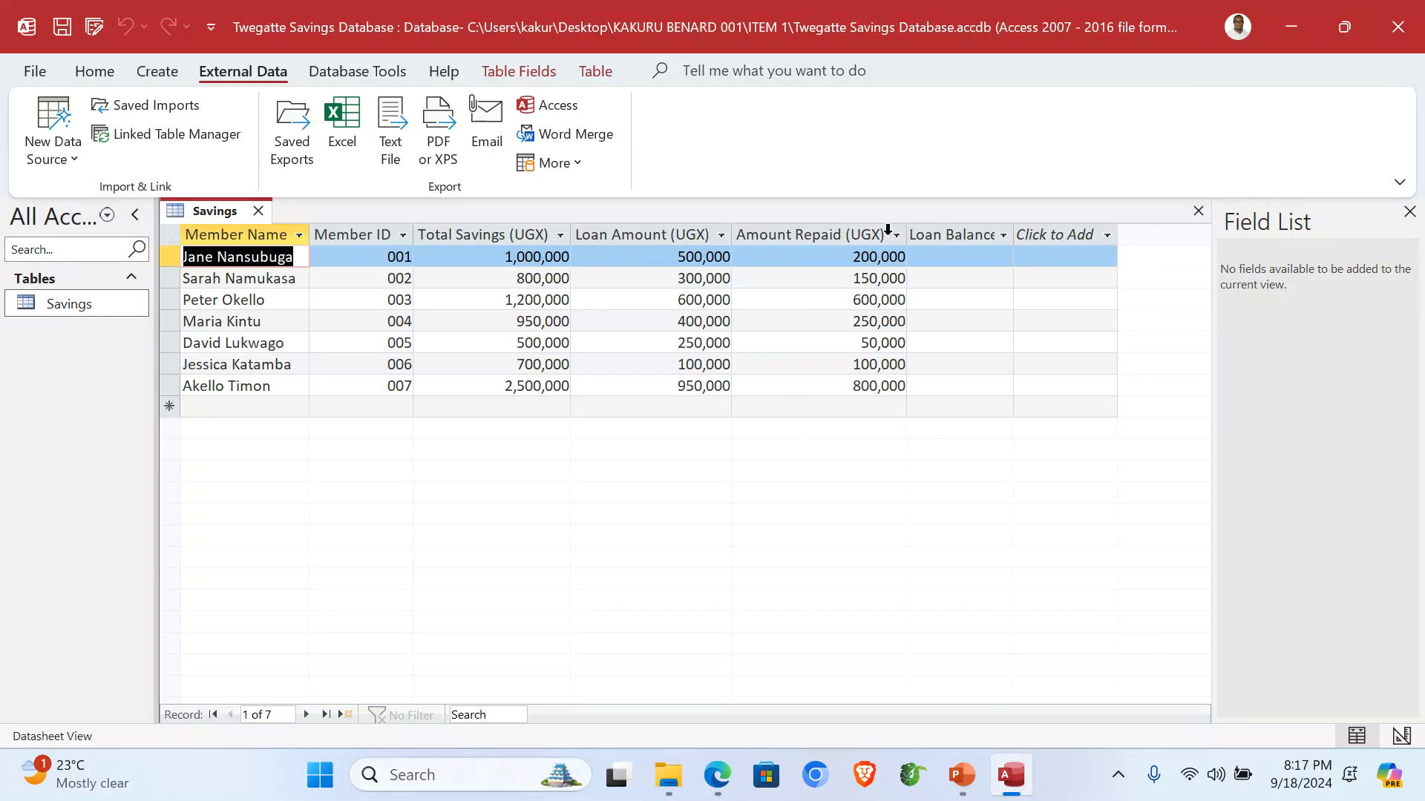
double_click(1013, 225)
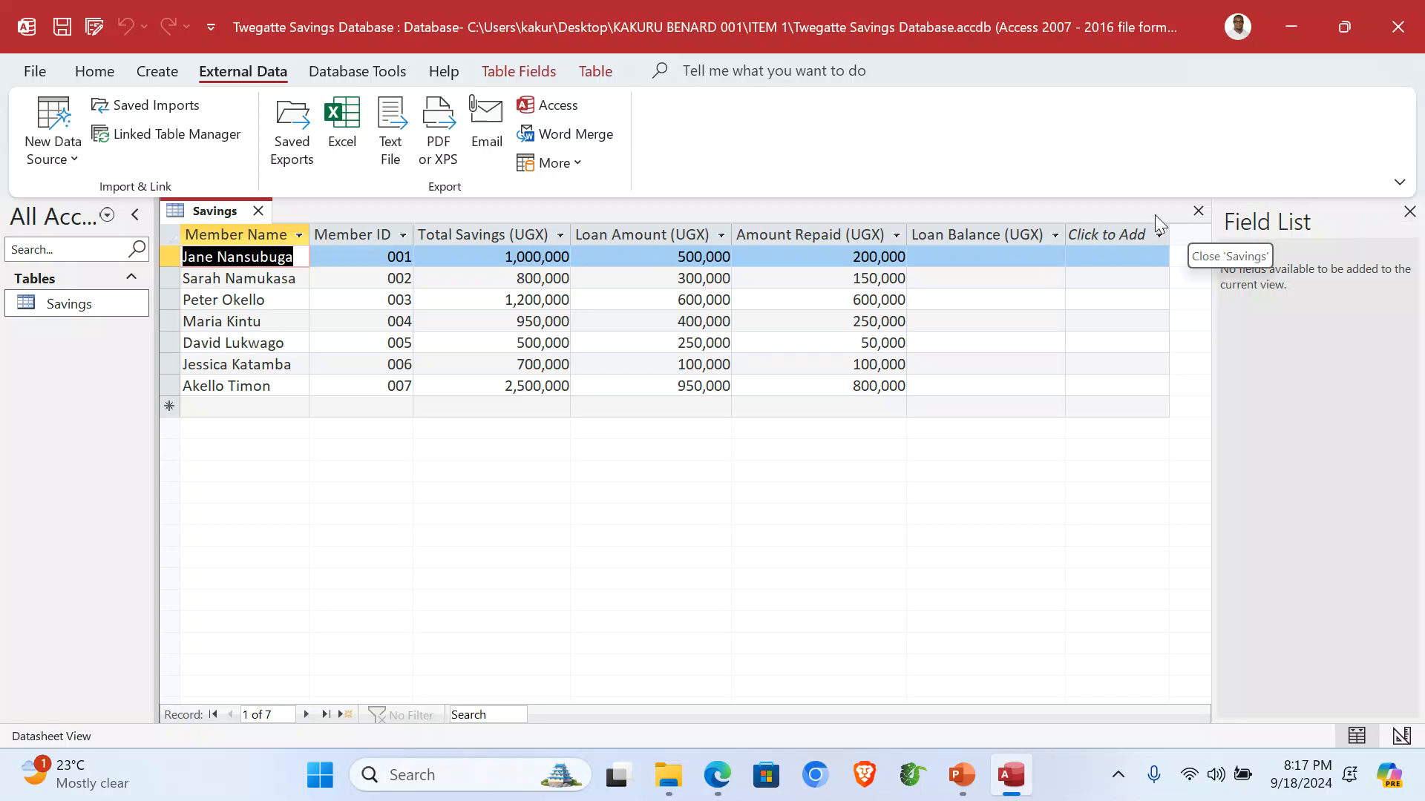
click(1198, 212)
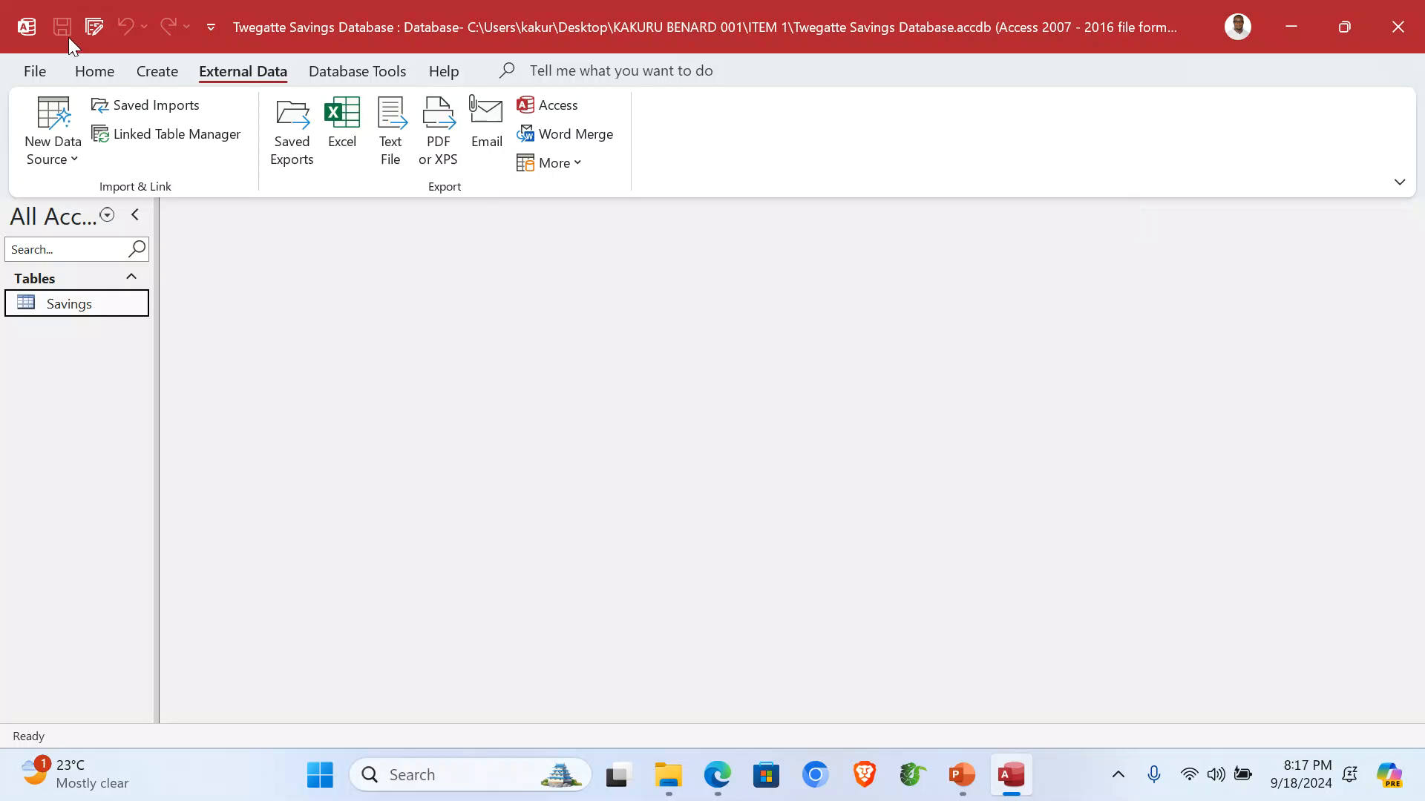
Start a Simple Query Wizard with all six Savings fields as a detail query.
click(156, 71)
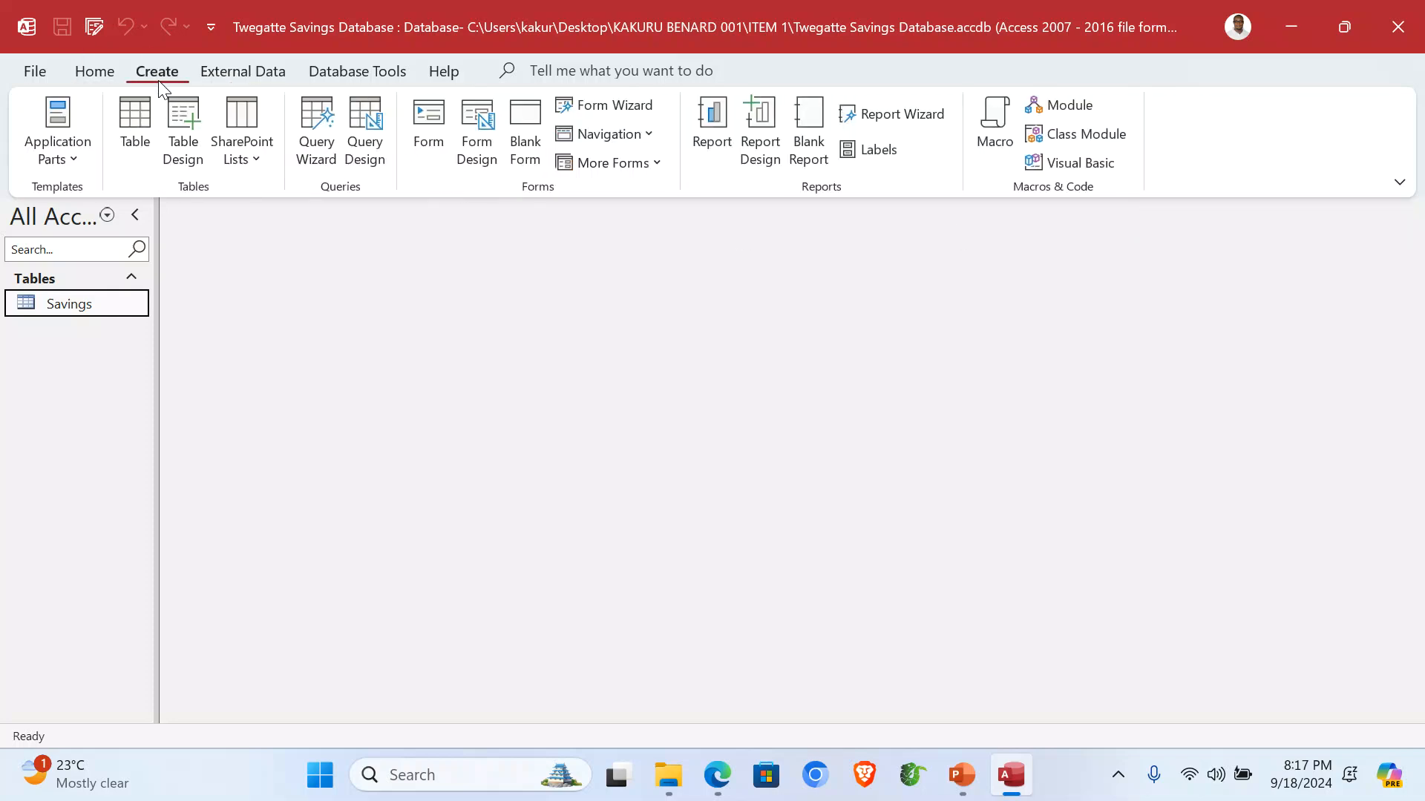
click(319, 154)
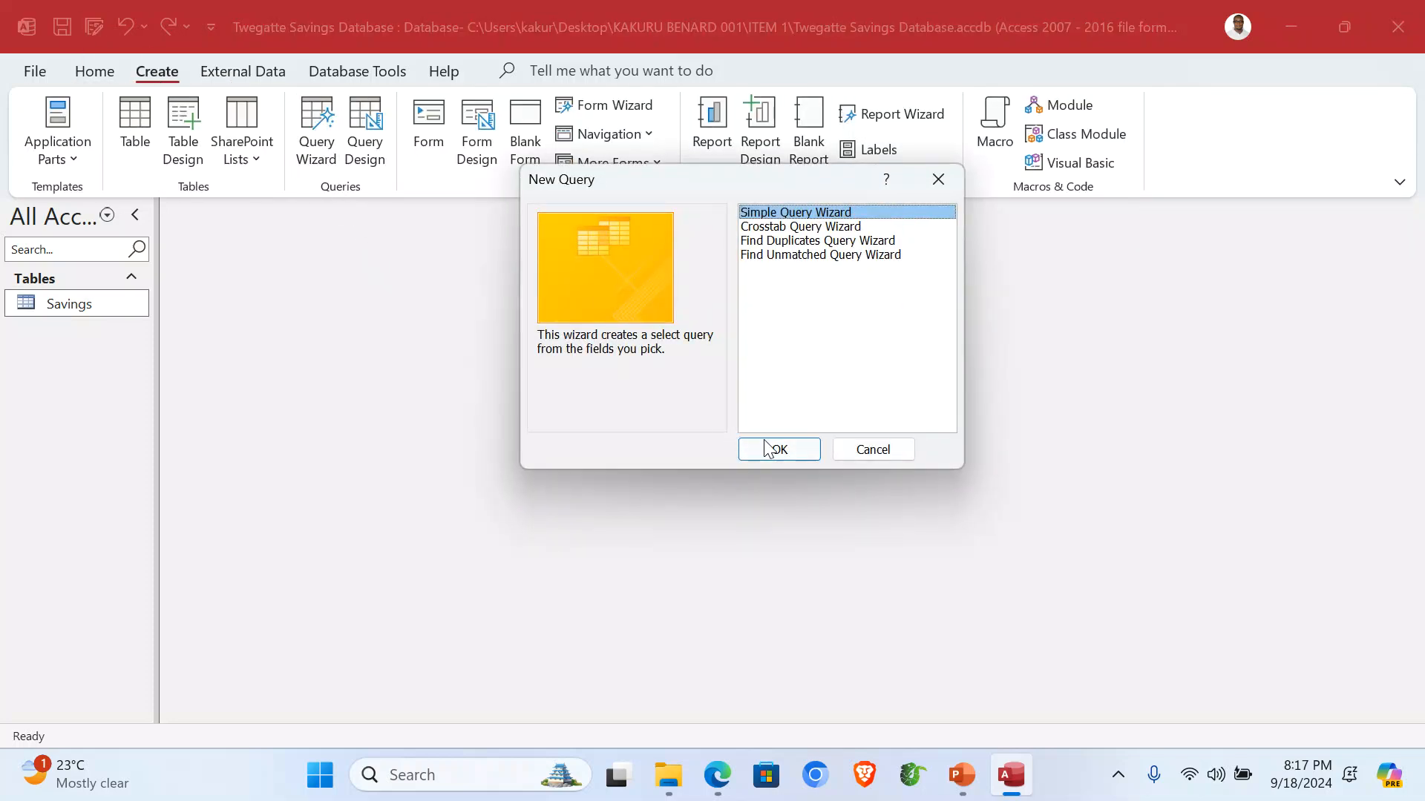
click(772, 449)
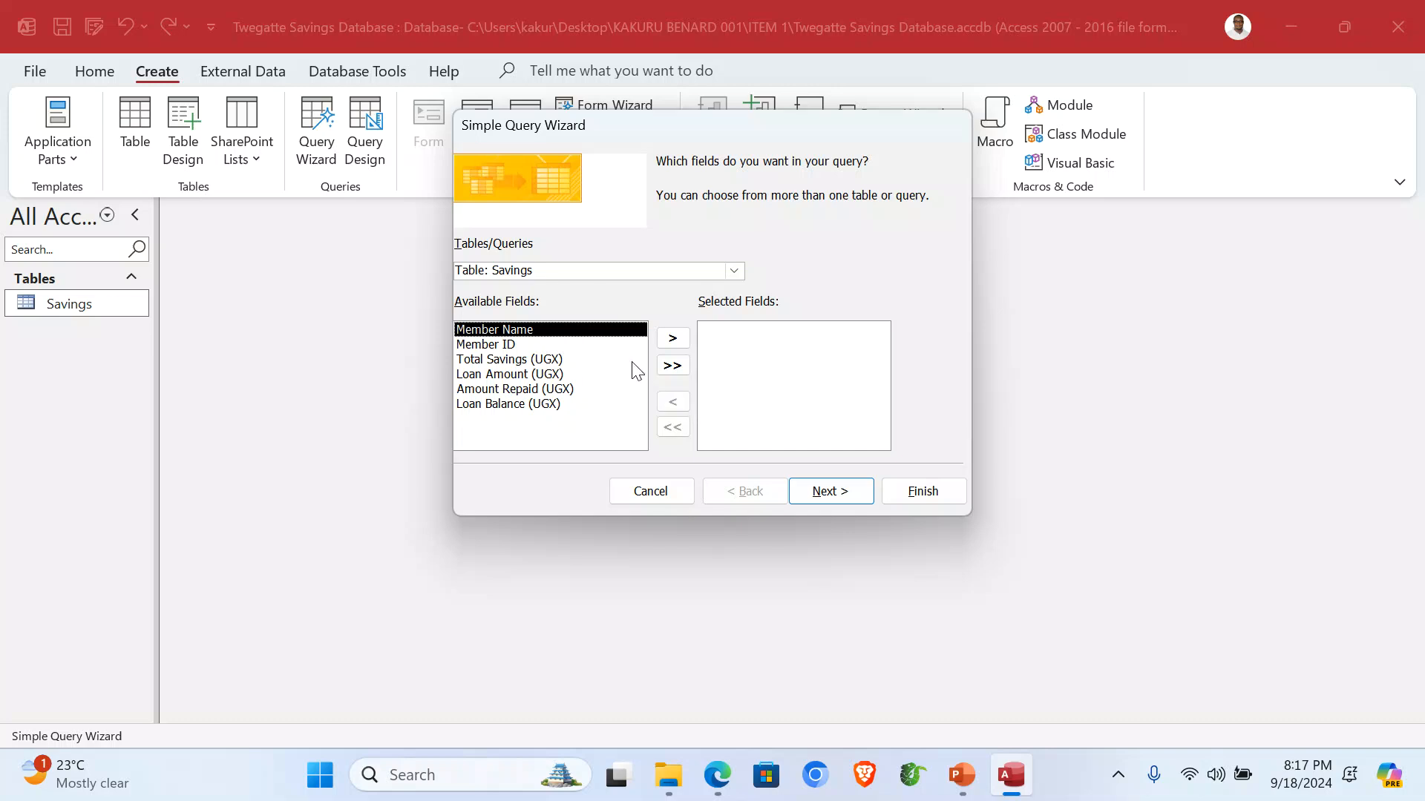
click(525, 344)
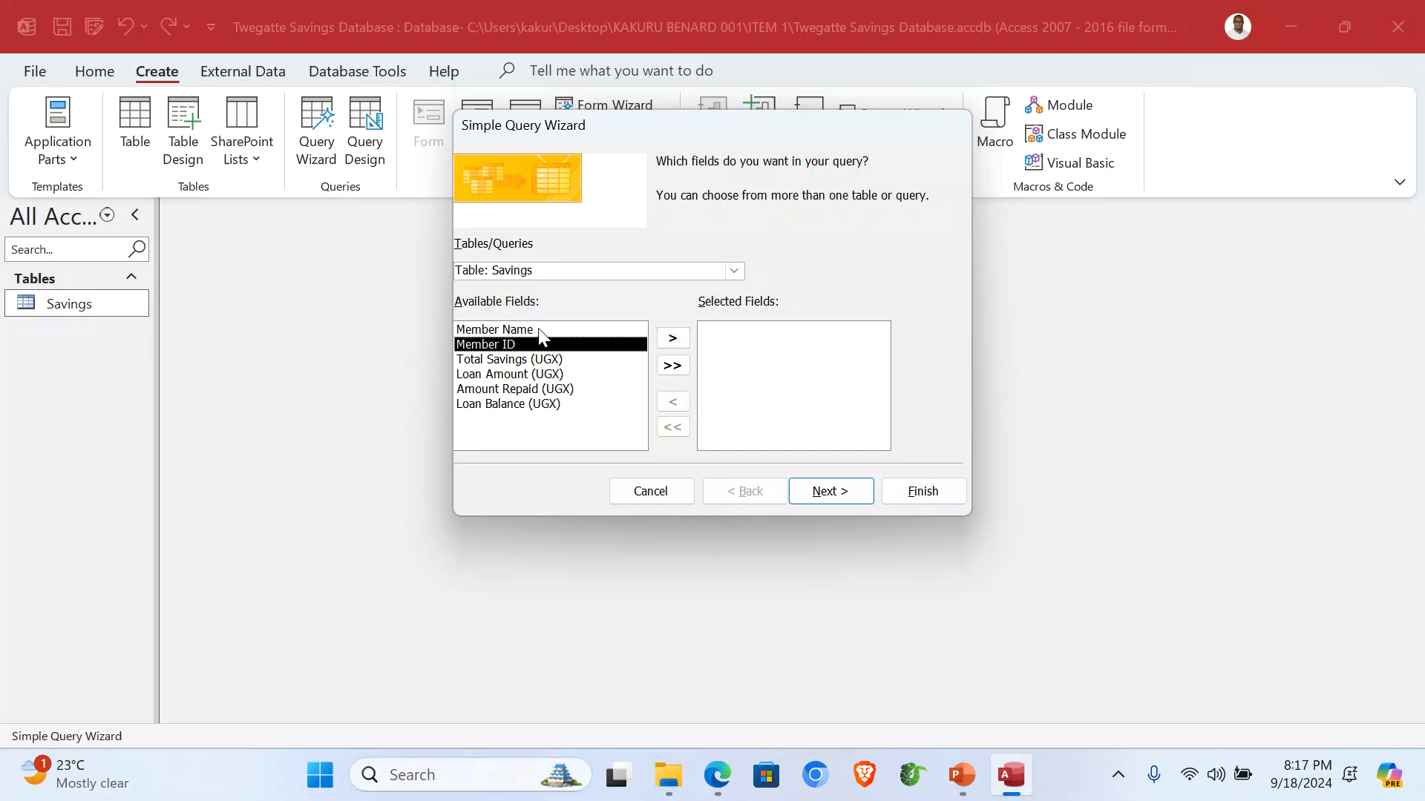
click(673, 365)
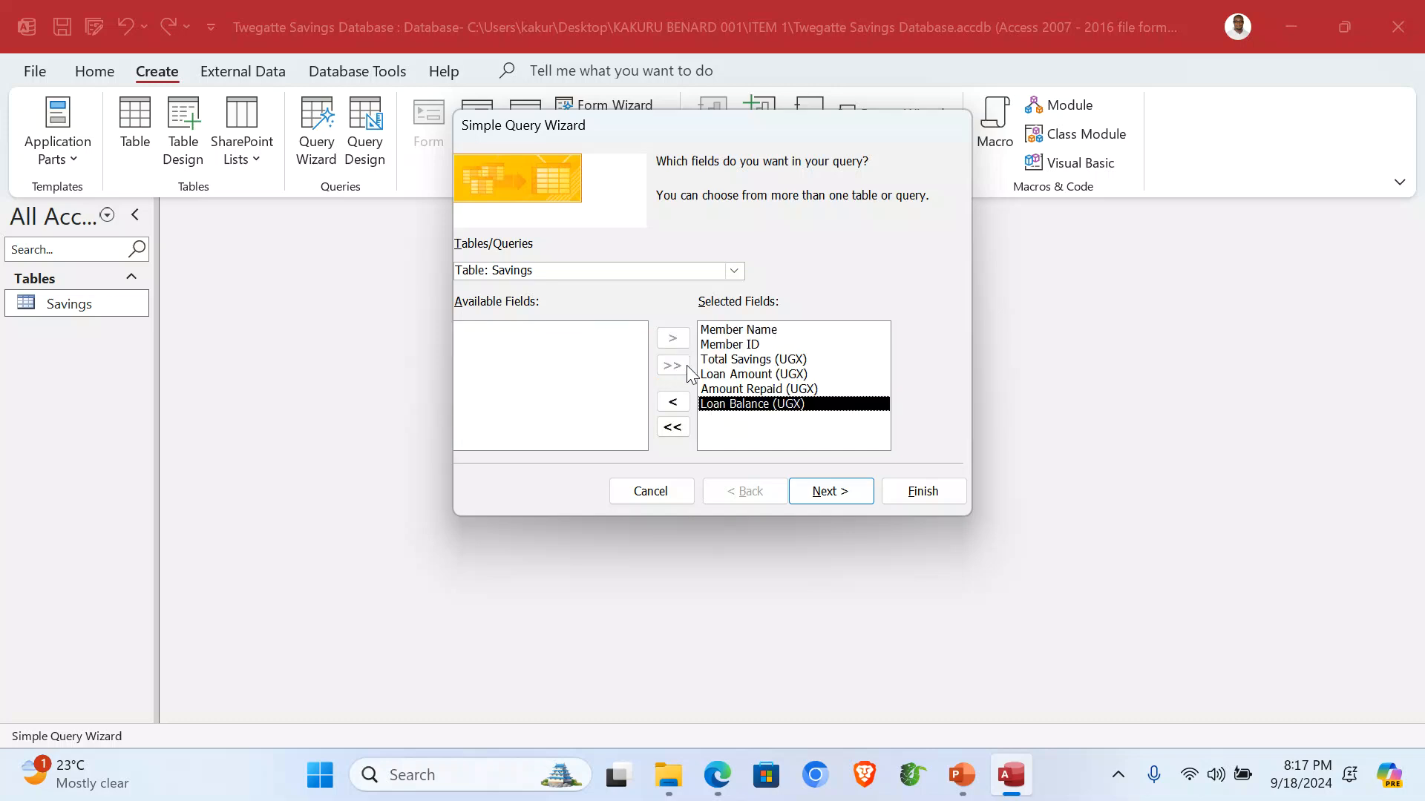
click(833, 497)
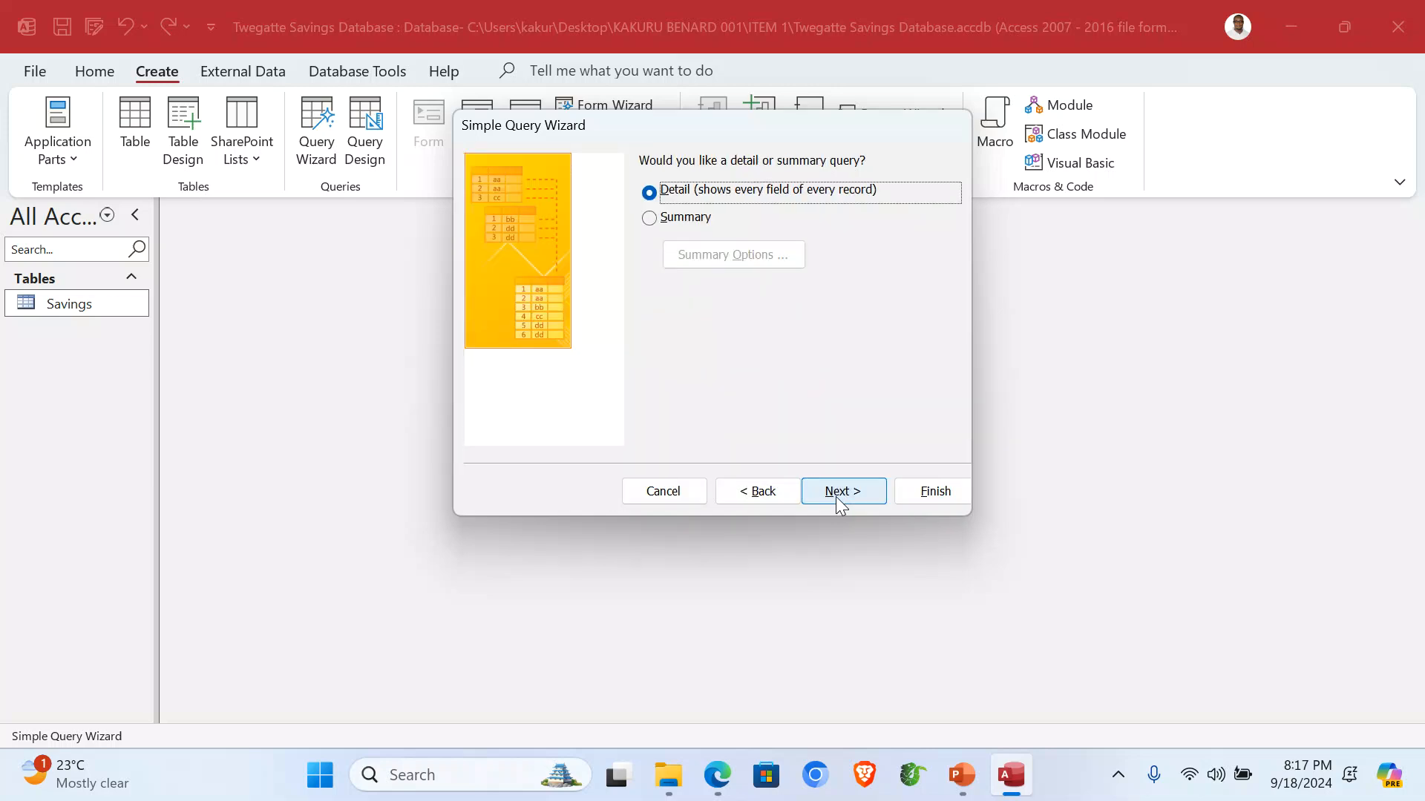
click(839, 497)
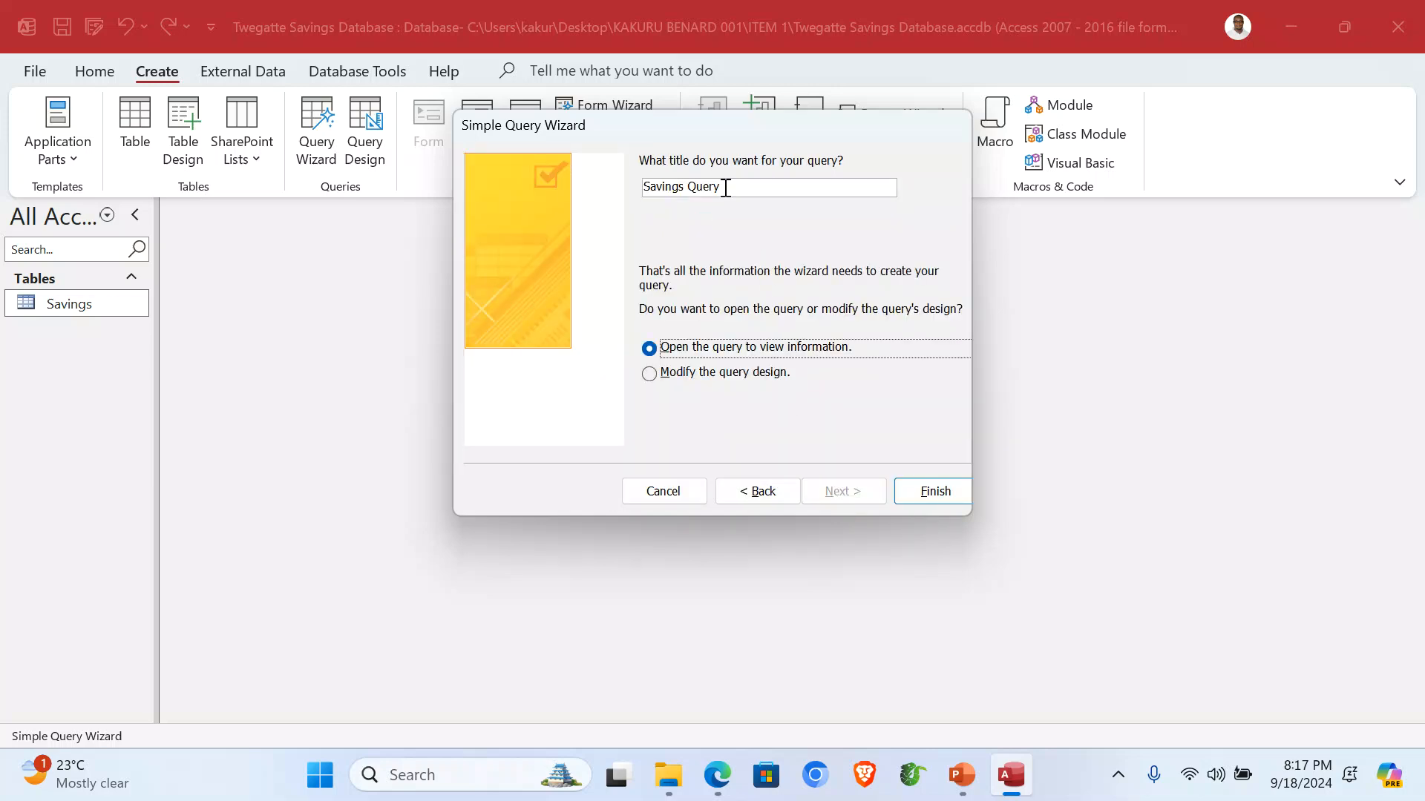
Title the query 'Total Savings' and set it to open for design changes.
drag(731, 192, 698, 197)
key(BackSpace)
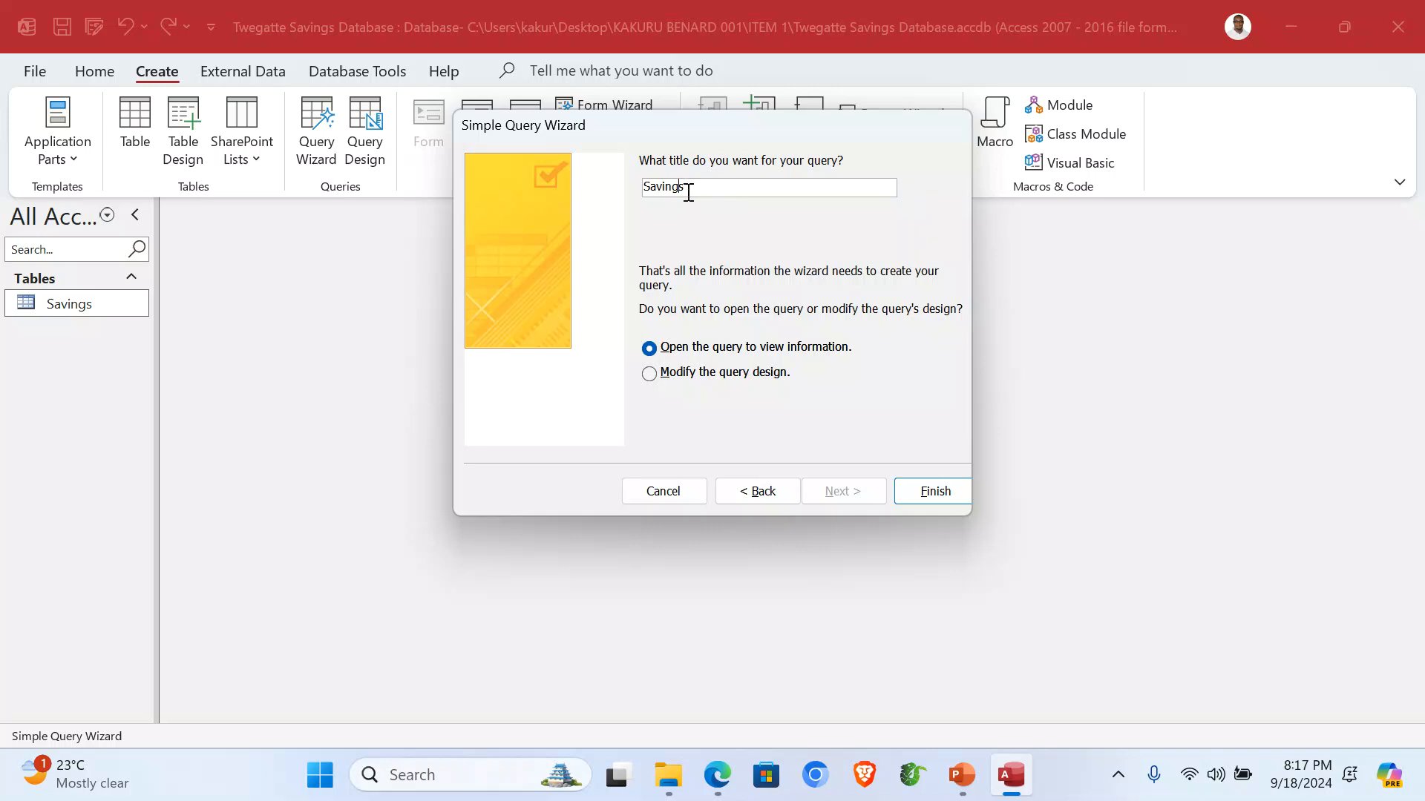
key(Home)
text(Total)
click(701, 374)
Create the query and start the Loan Balance (UGX) expression in the Expression Builder.
click(948, 492)
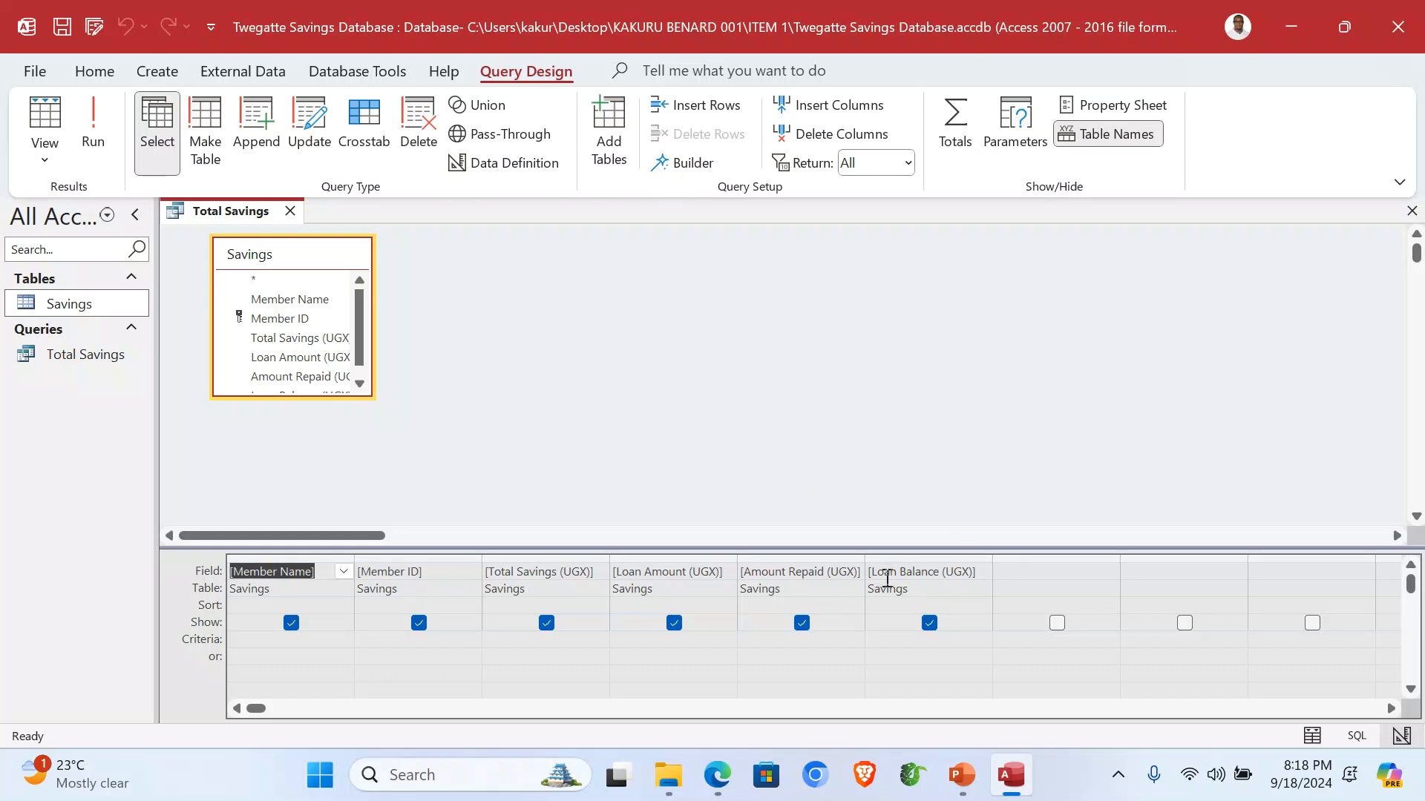
click(934, 572)
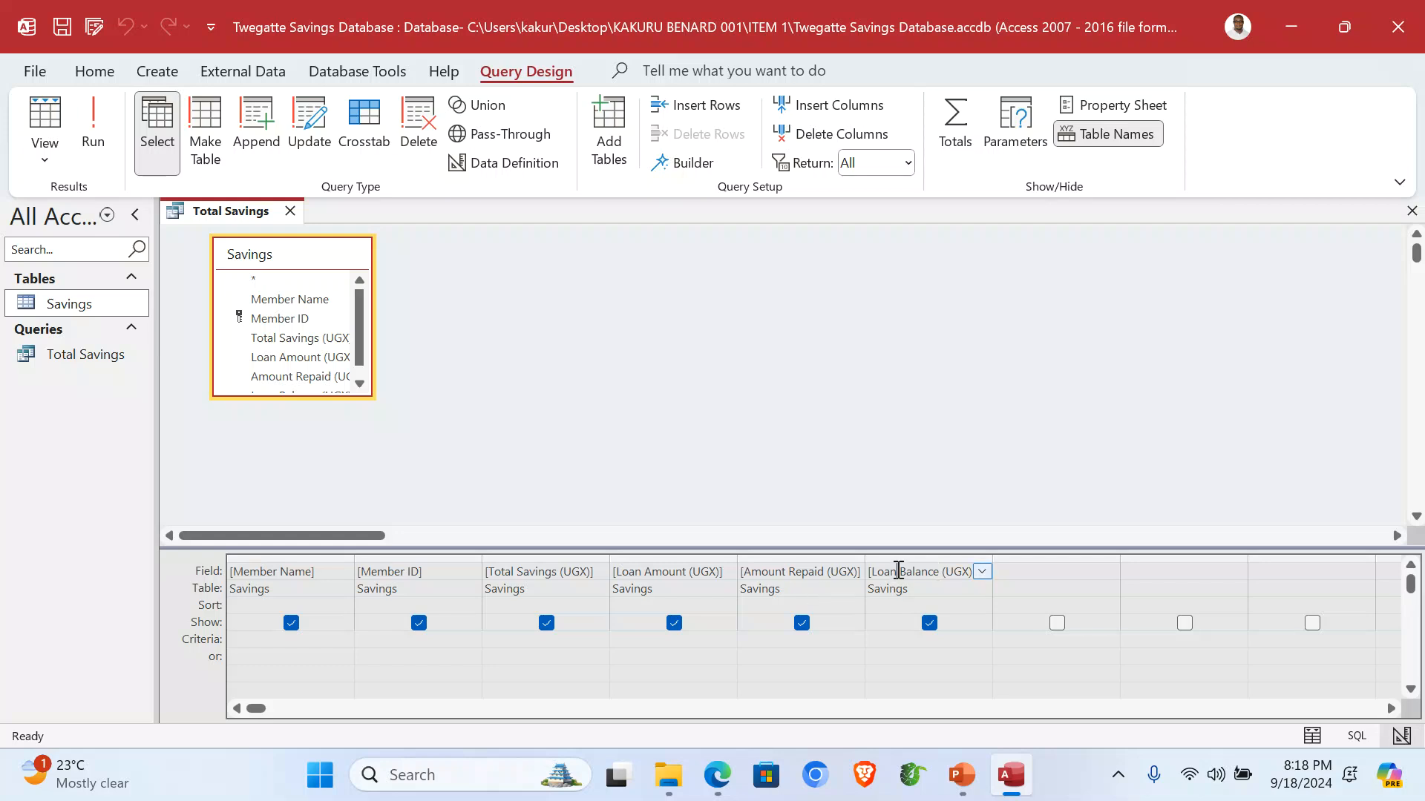
click(684, 171)
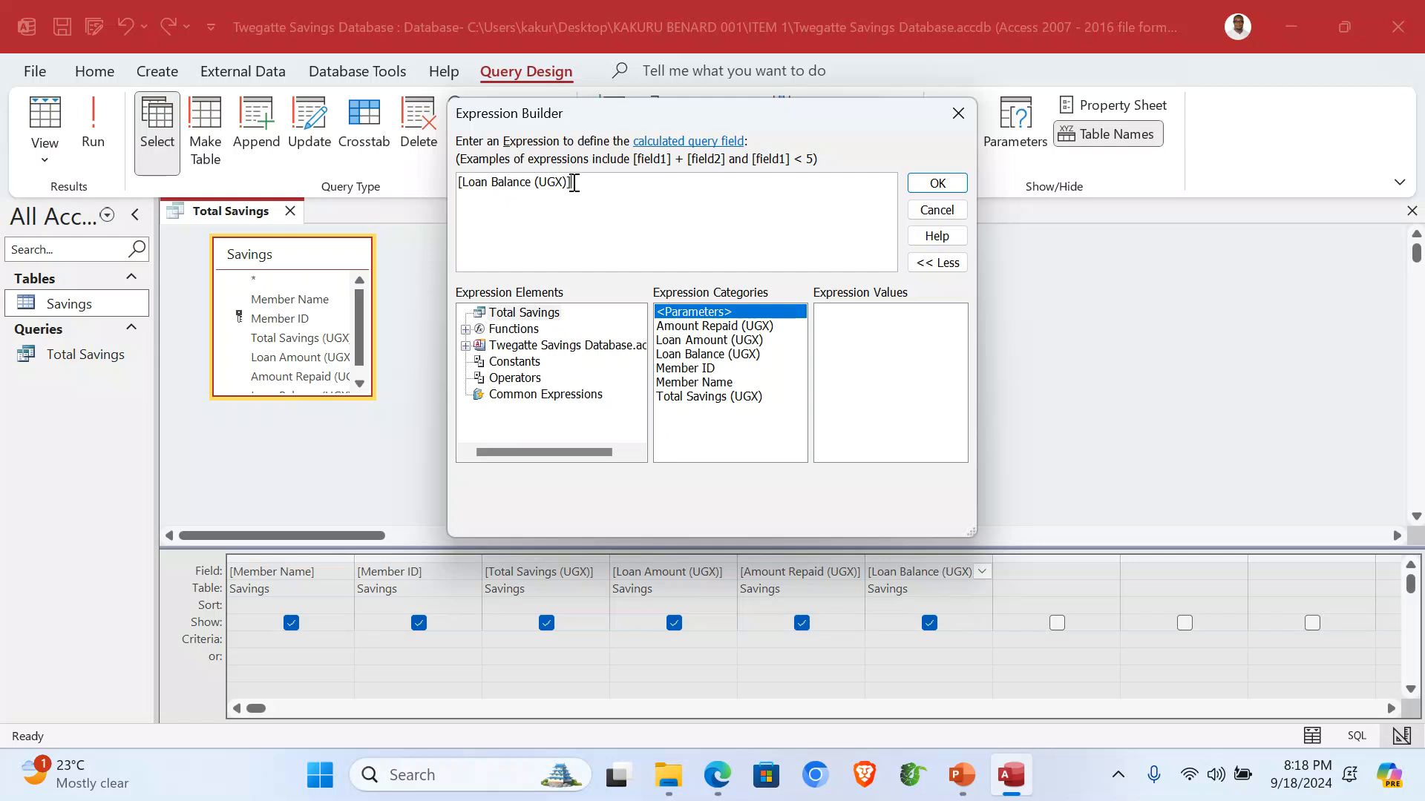
key(BackSpace)
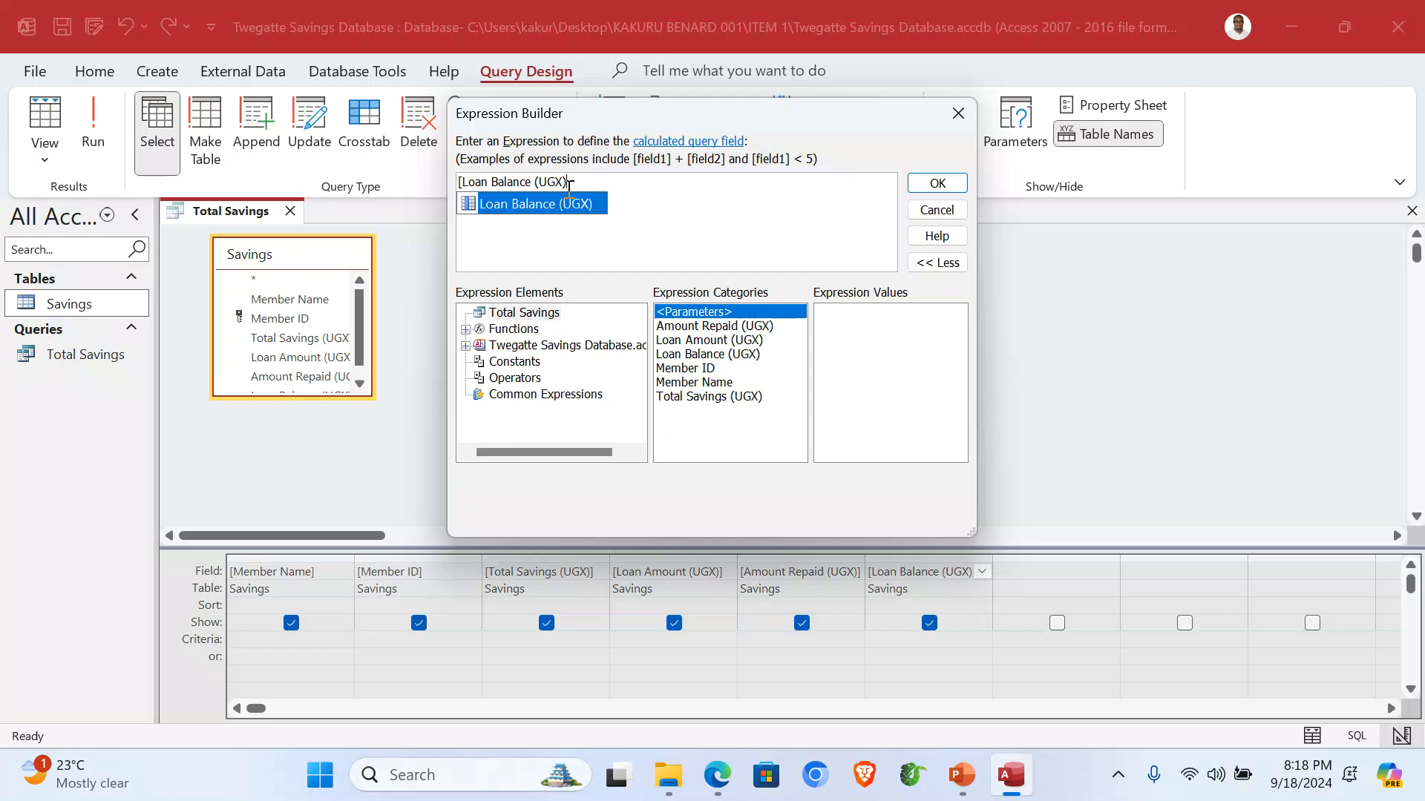
click(463, 181)
key(BackSpace)
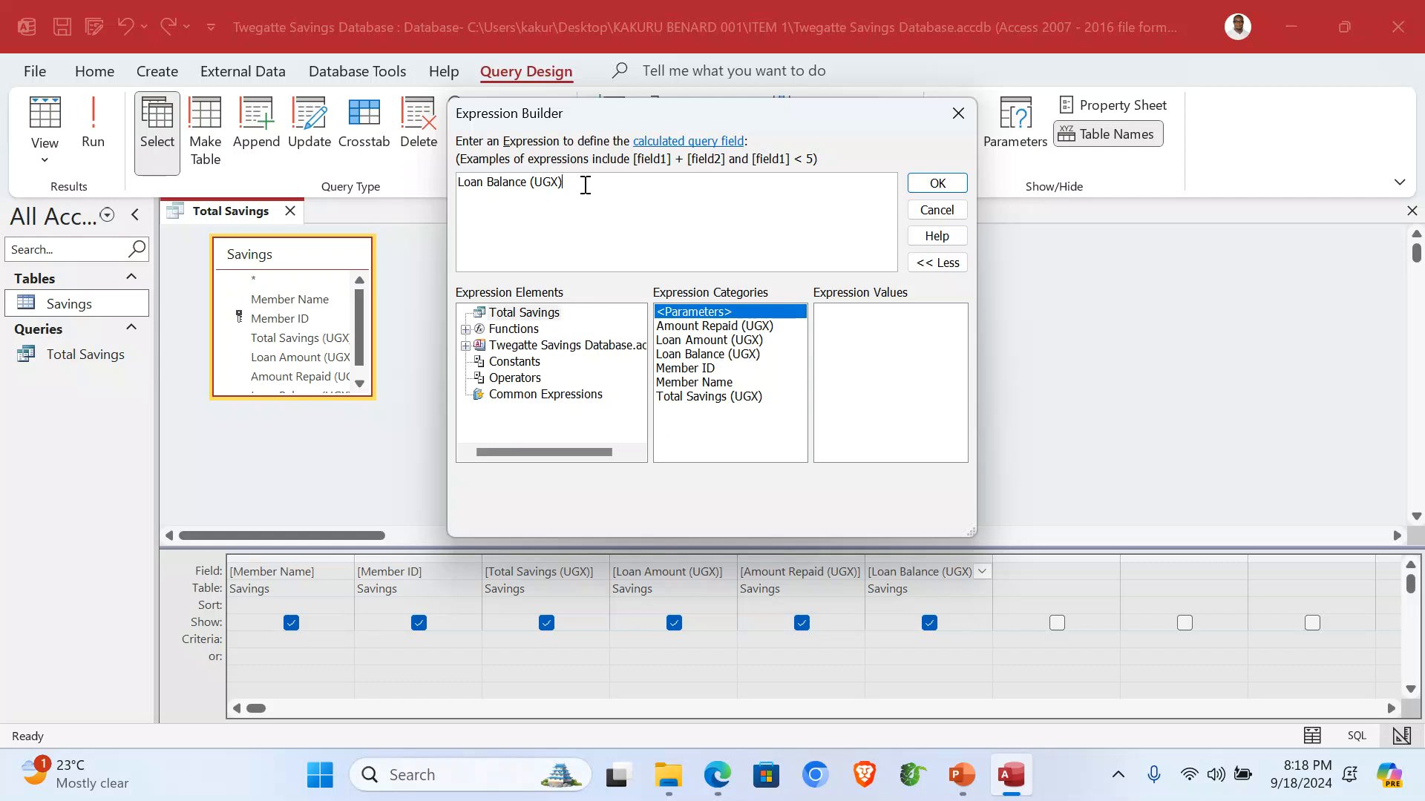
text(:)
Complete the expression as [Loan Amount (UGX)] - [Amount Repaid (UGX)] and accept it.
double_click(727, 339)
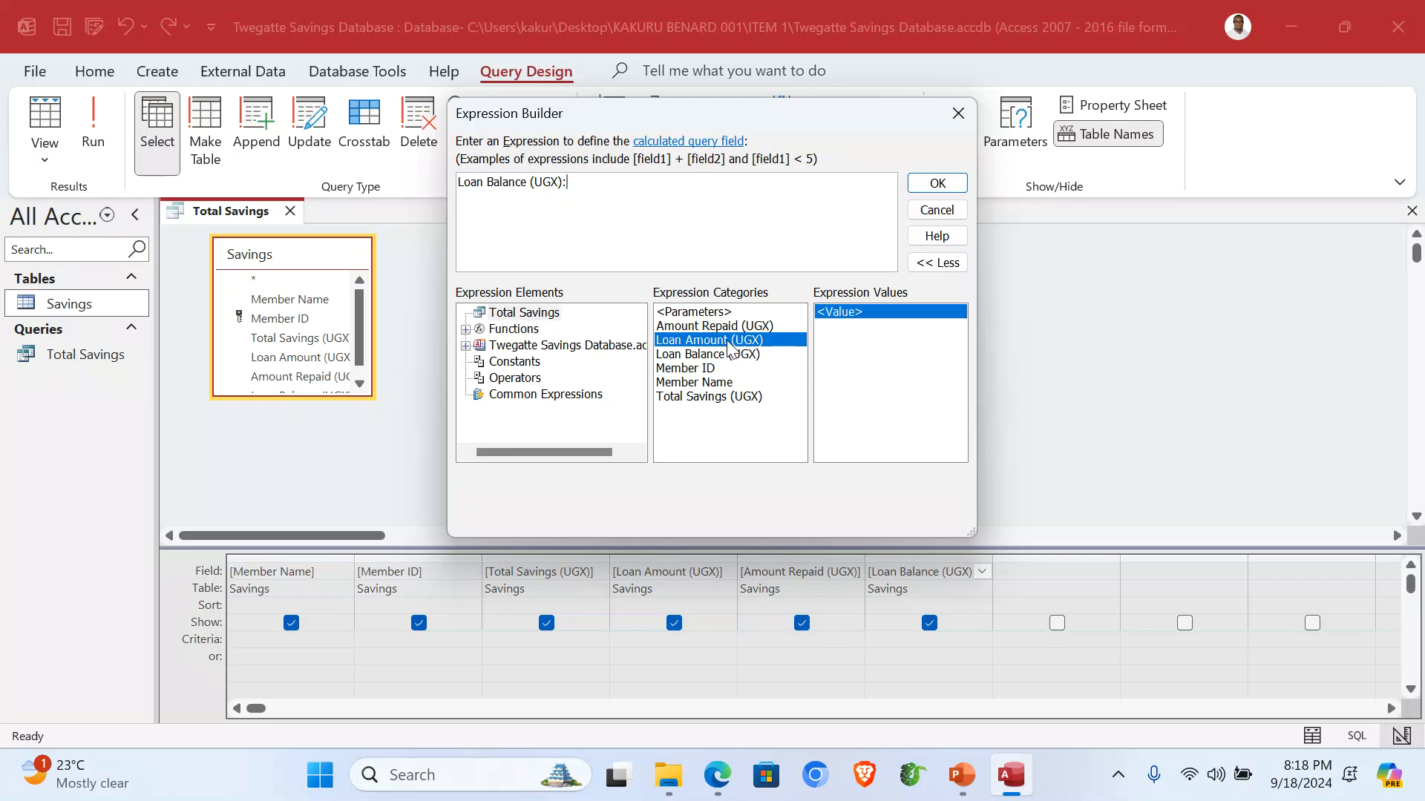
drag(610, 186, 570, 185)
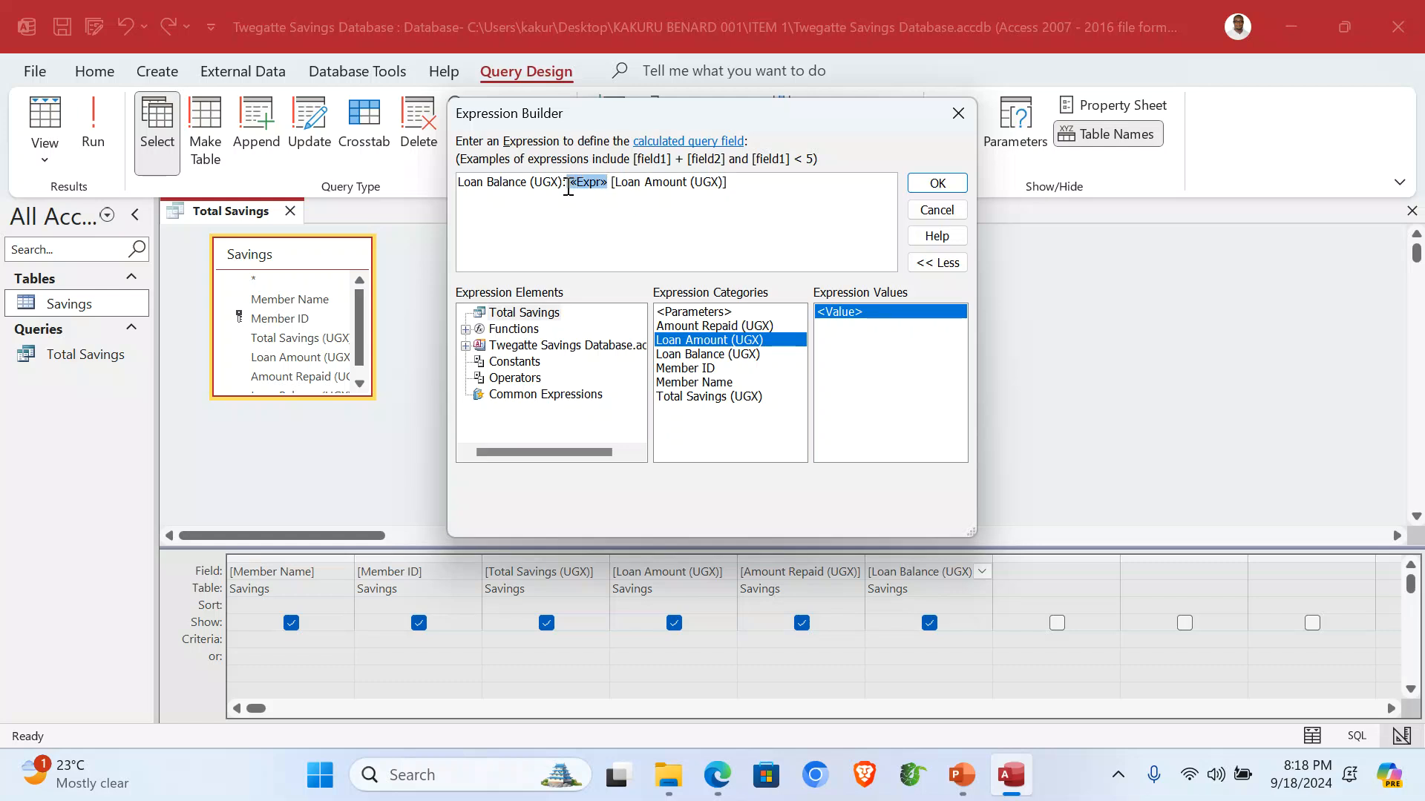
key(Delete)
double_click(714, 326)
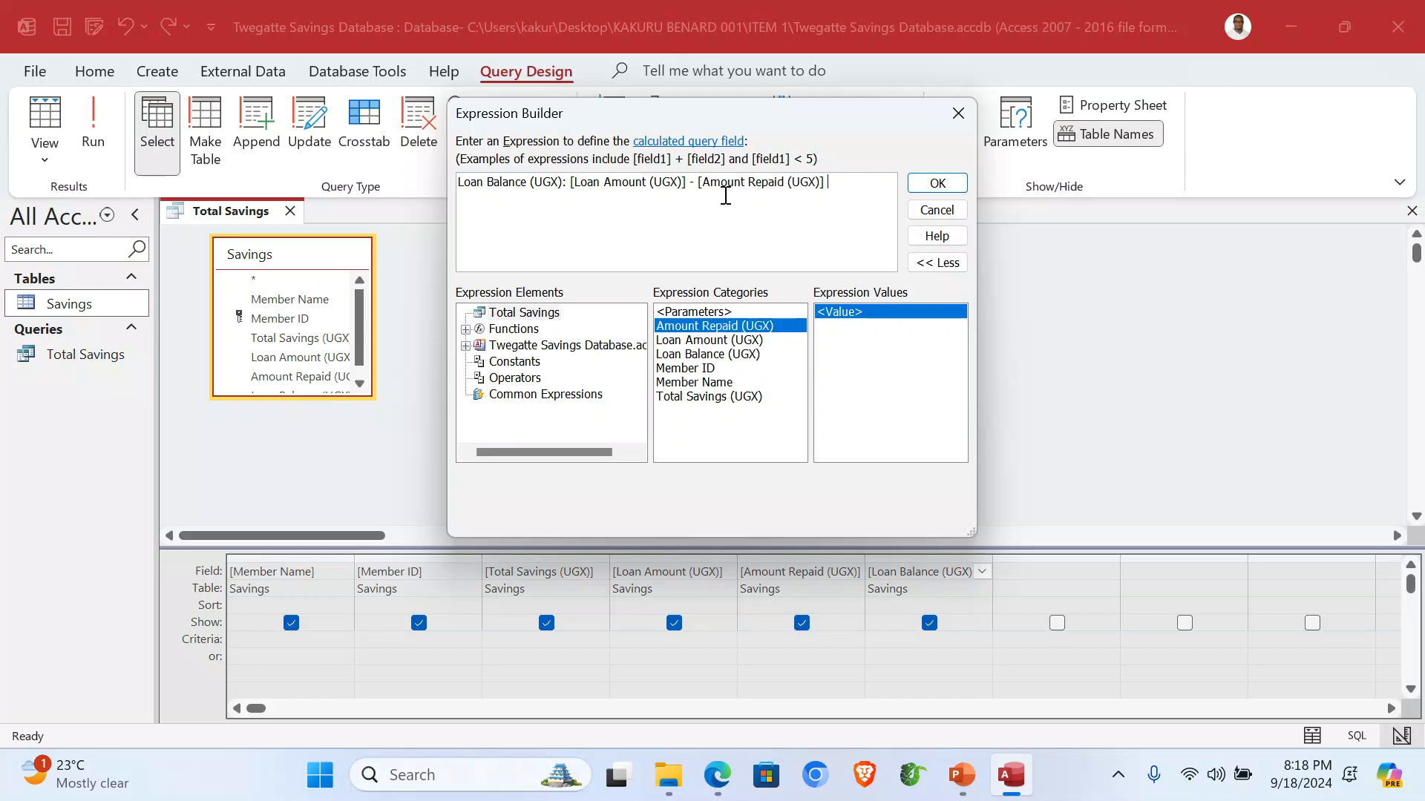
click(929, 184)
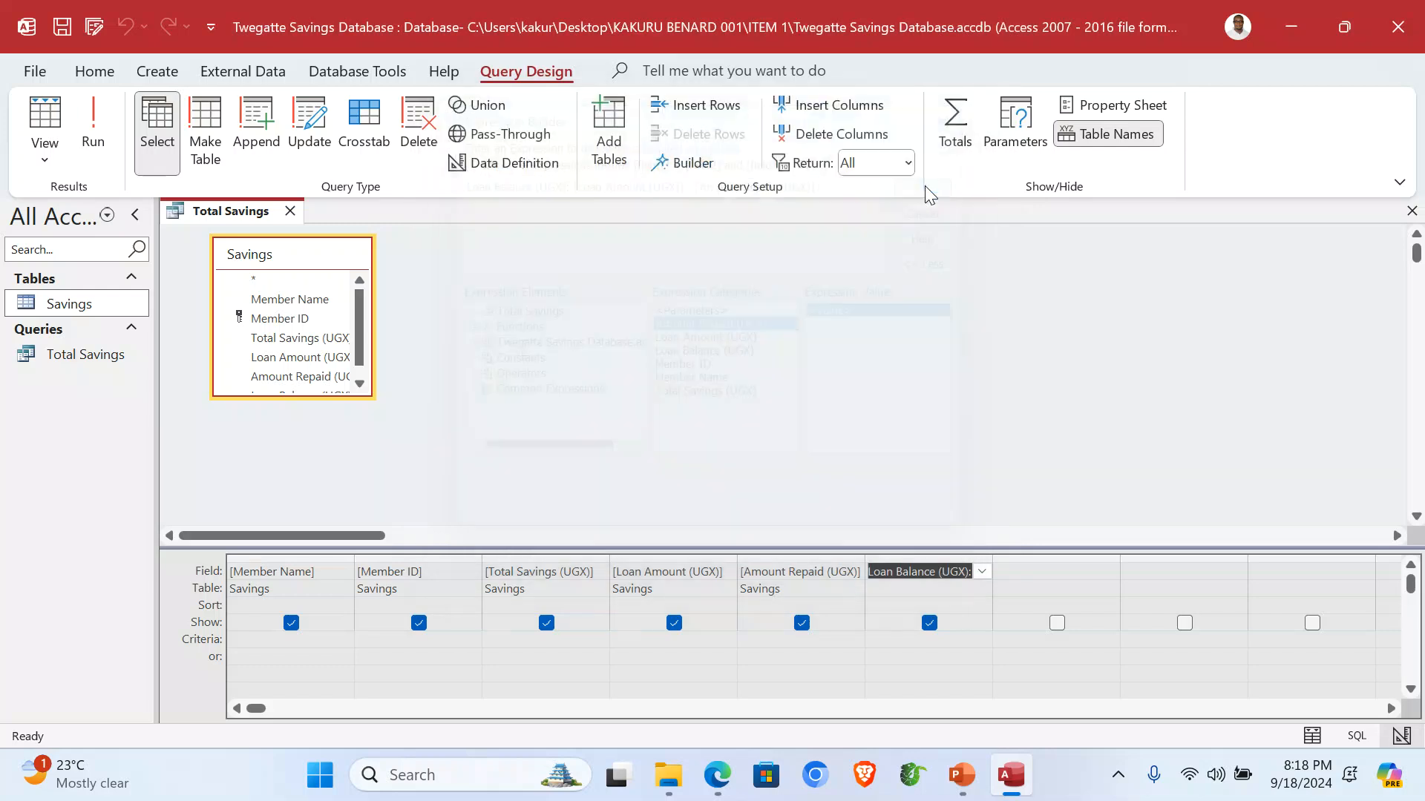
Run Total Savings, AutoFit the Loan Balance (UGX) column, and close the results.
click(93, 127)
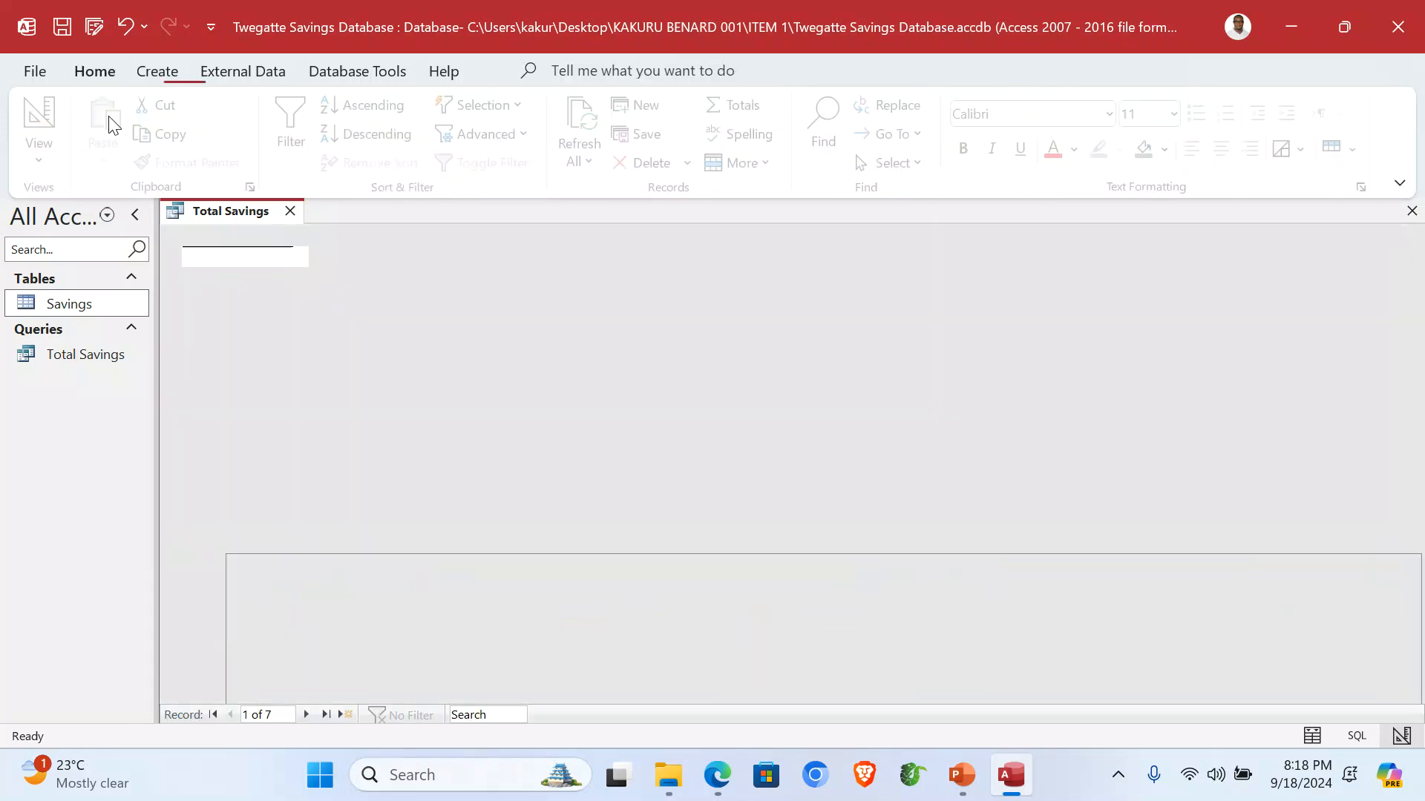
double_click(1014, 232)
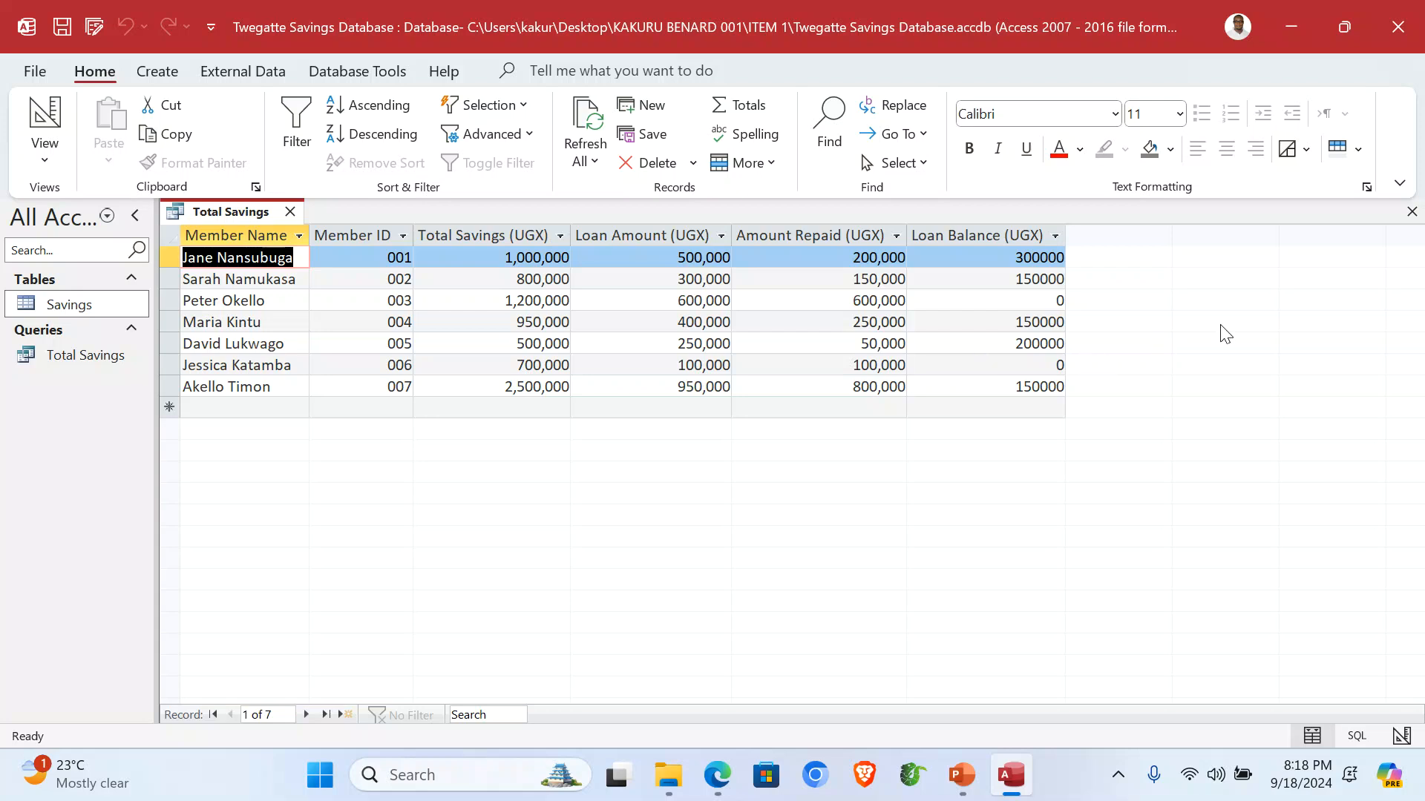
click(1411, 212)
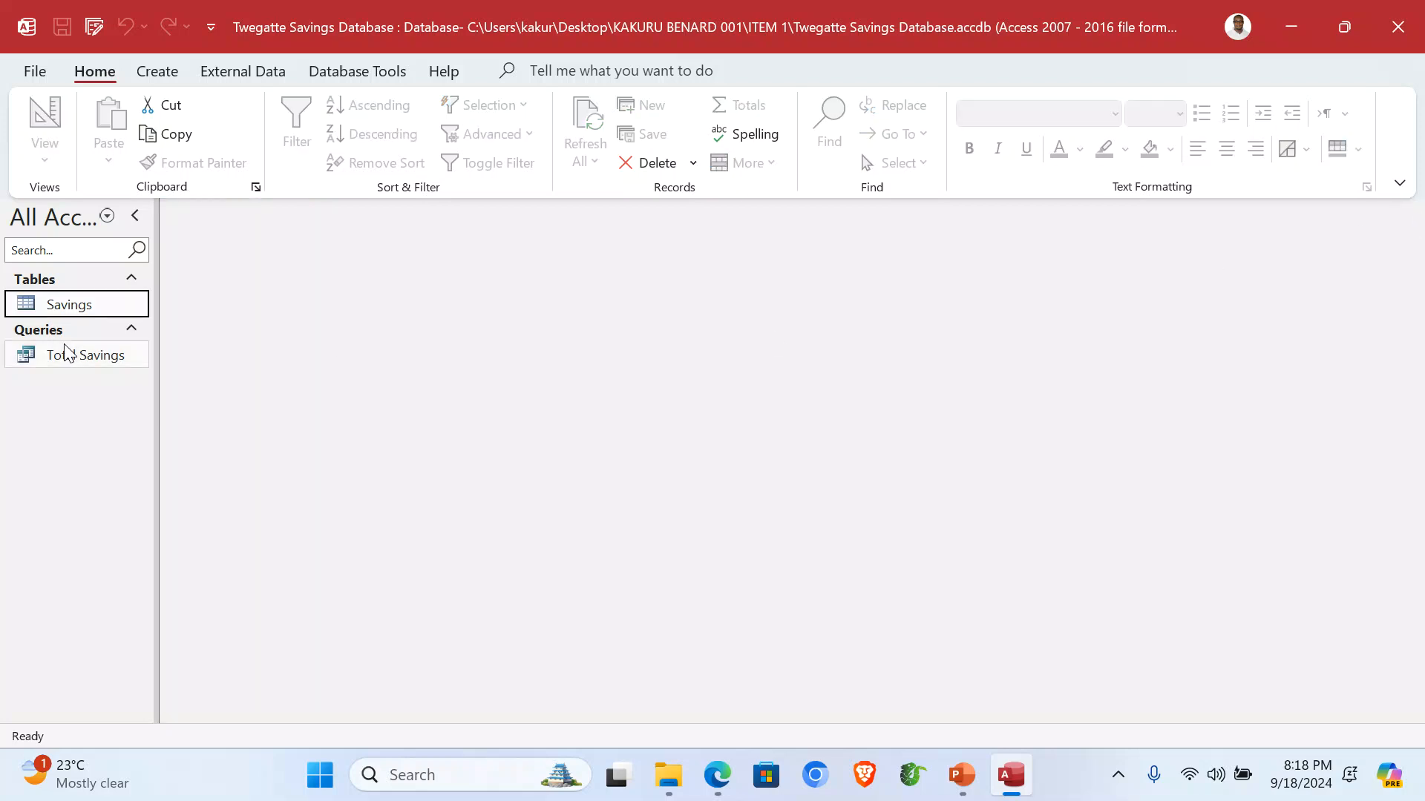
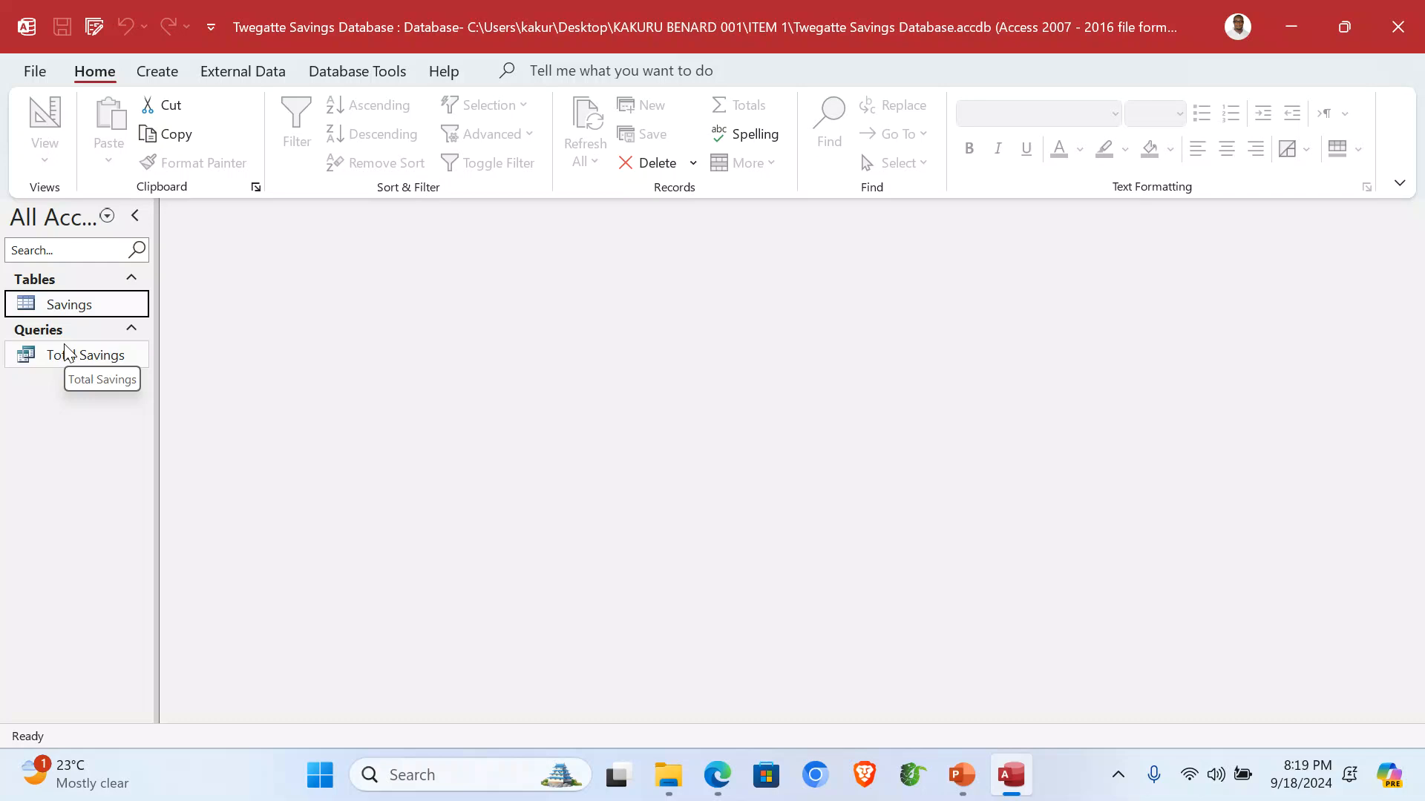
Start a Simple Query Wizard query from Total Savings with all six fields.
click(155, 74)
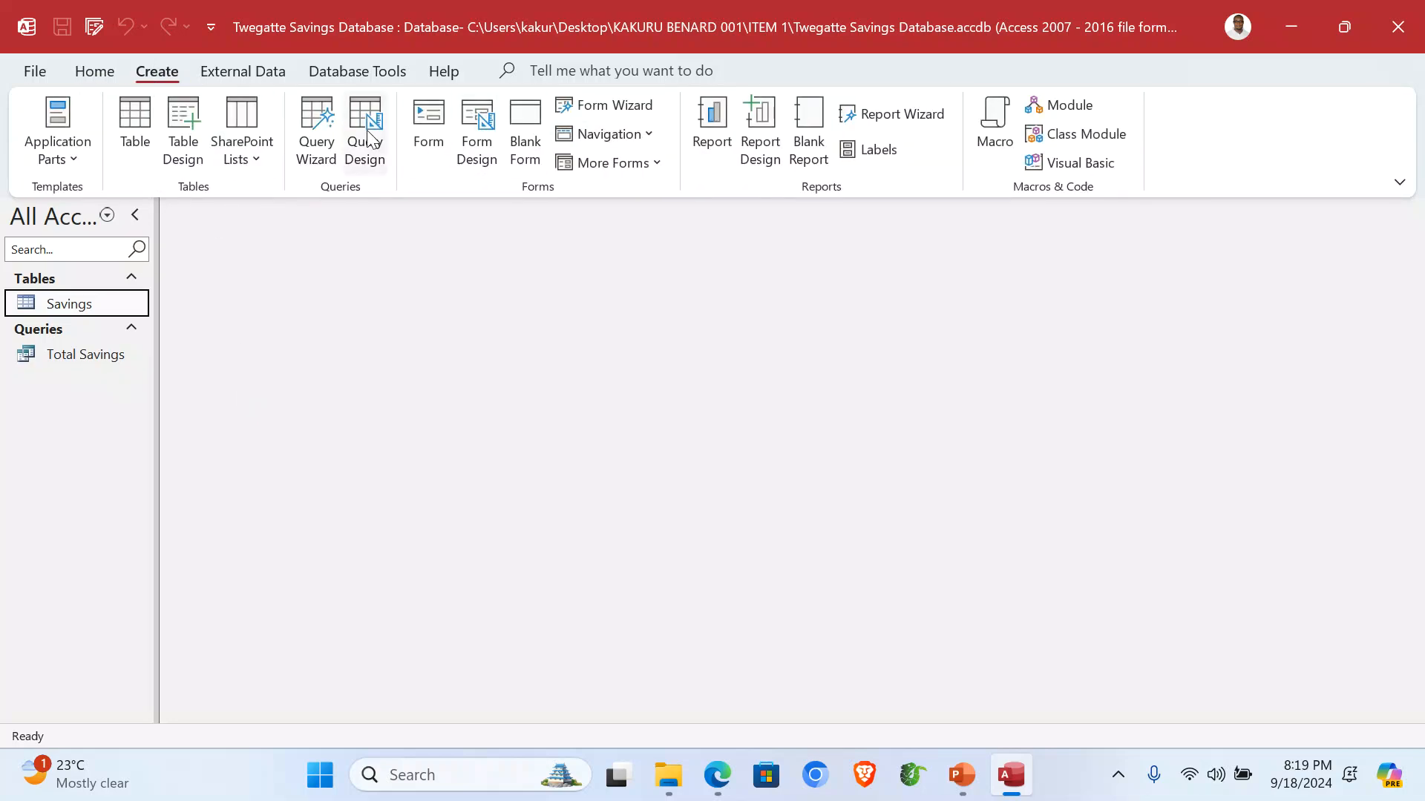
click(319, 127)
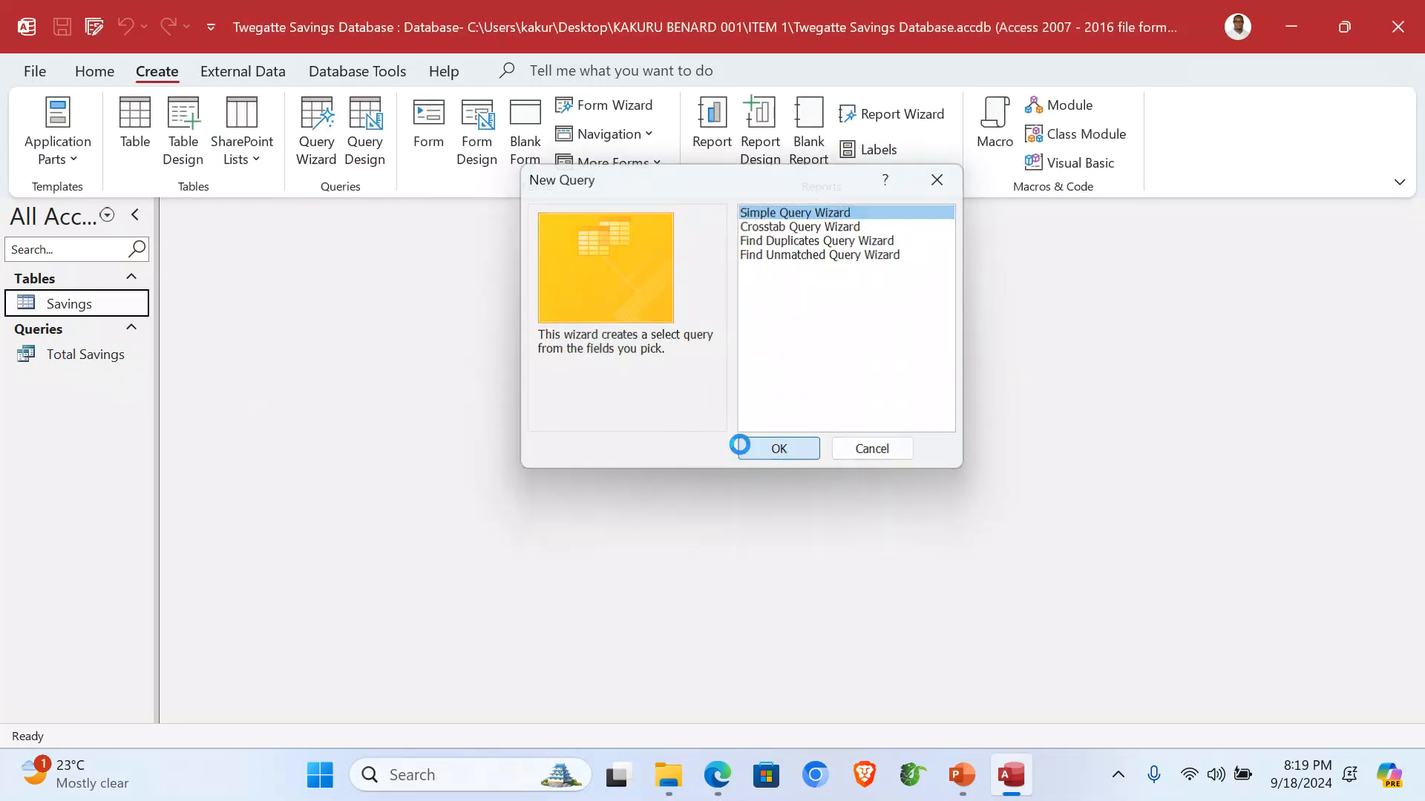
click(742, 447)
click(734, 270)
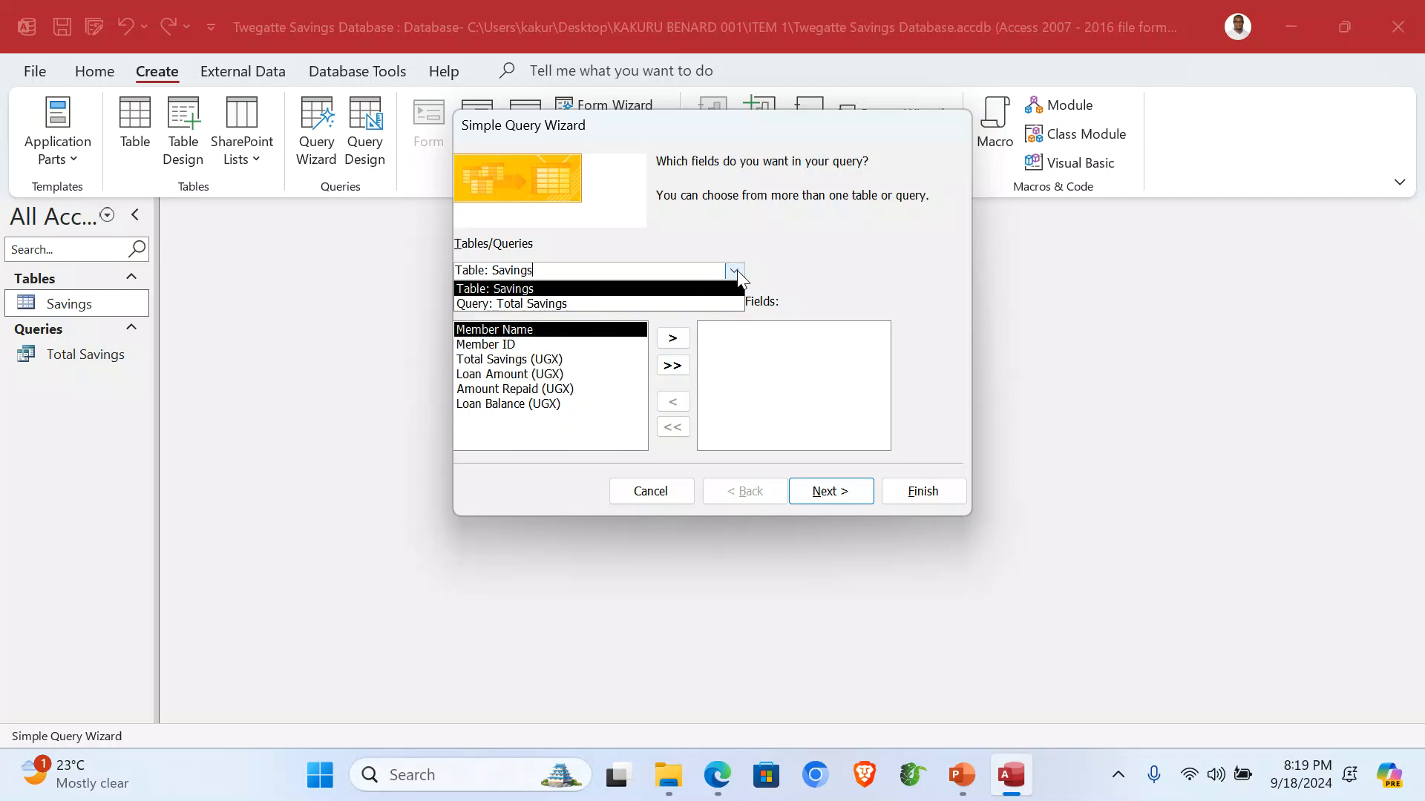
click(613, 303)
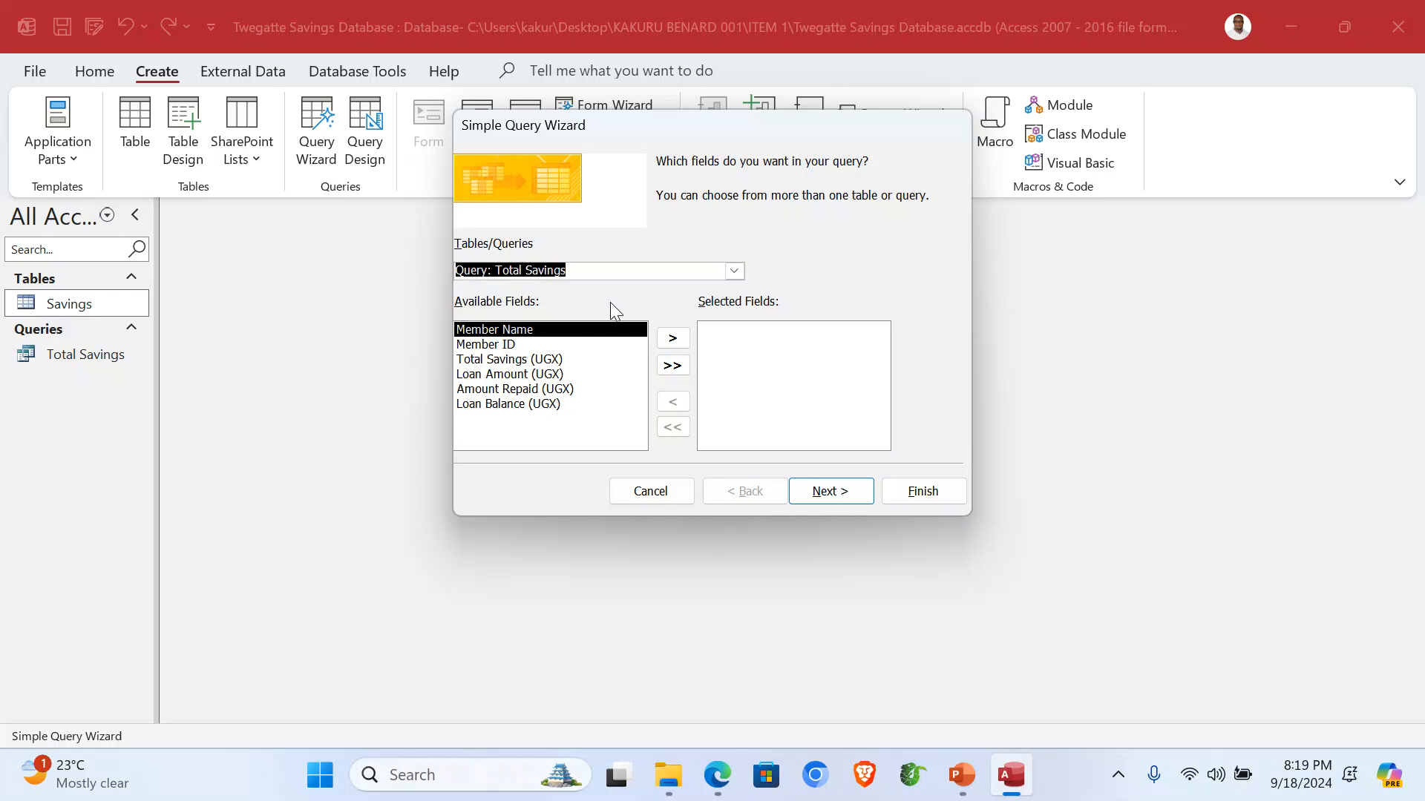
click(673, 366)
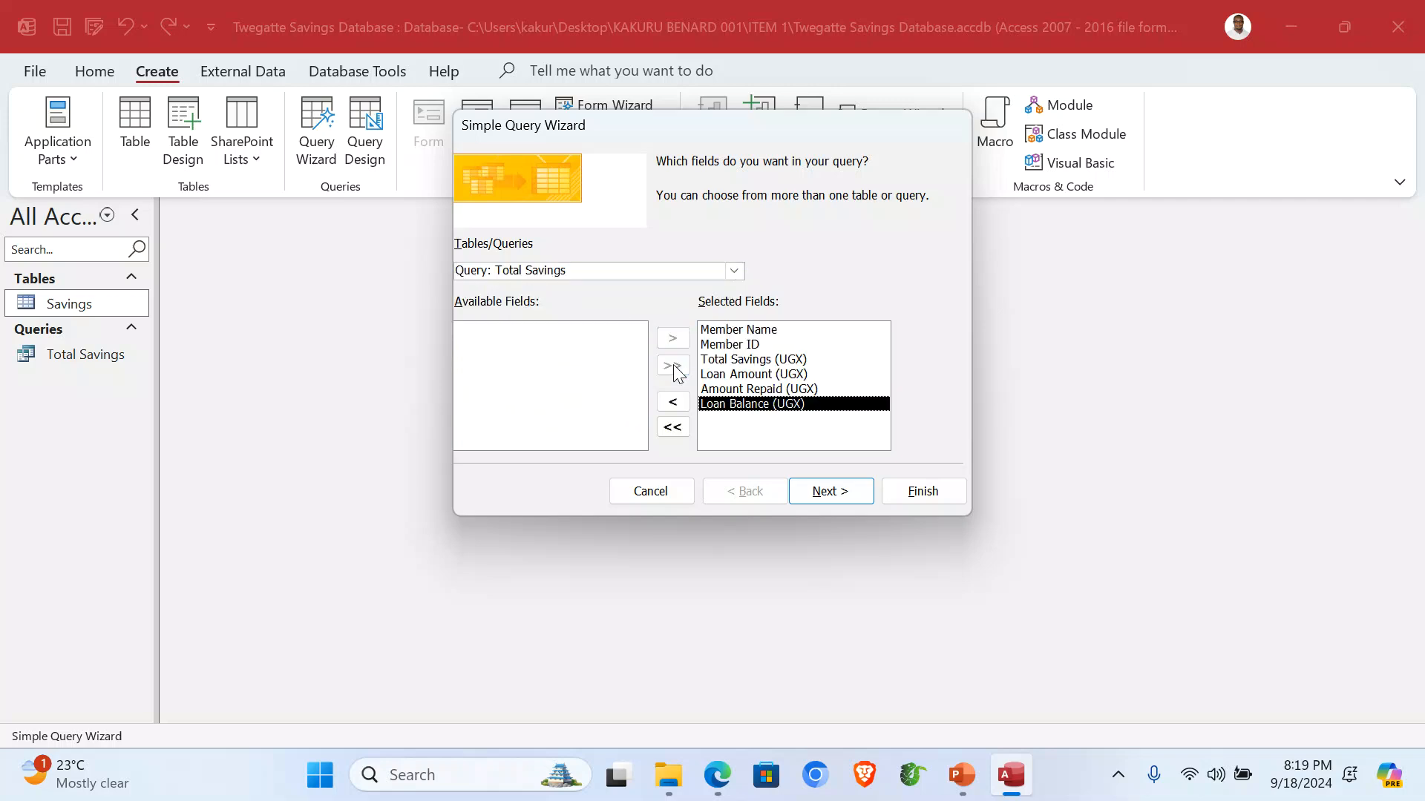
click(834, 493)
click(832, 492)
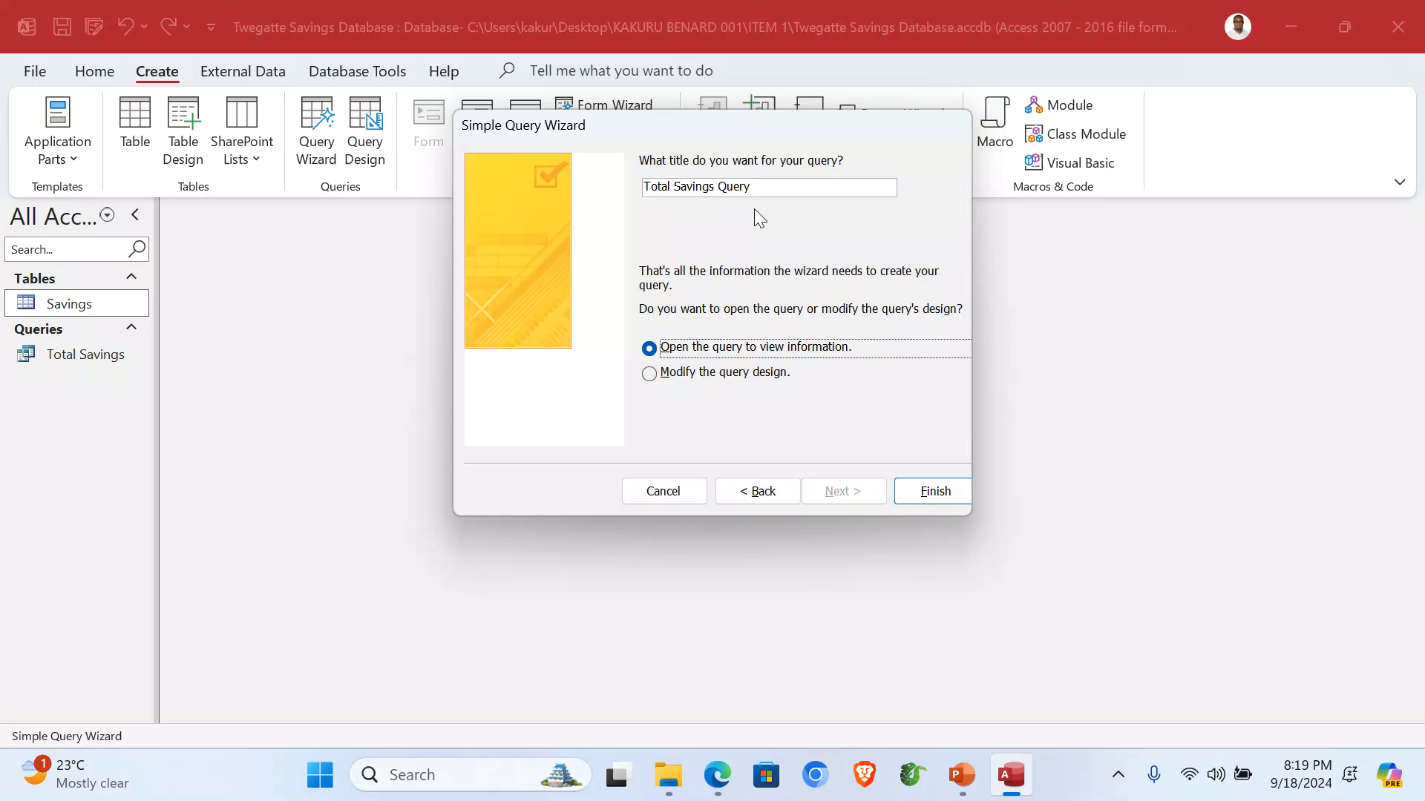
Title the query 'Members With Loan Blc' and choose to modify its design.
drag(758, 192, 639, 196)
text(Mem)
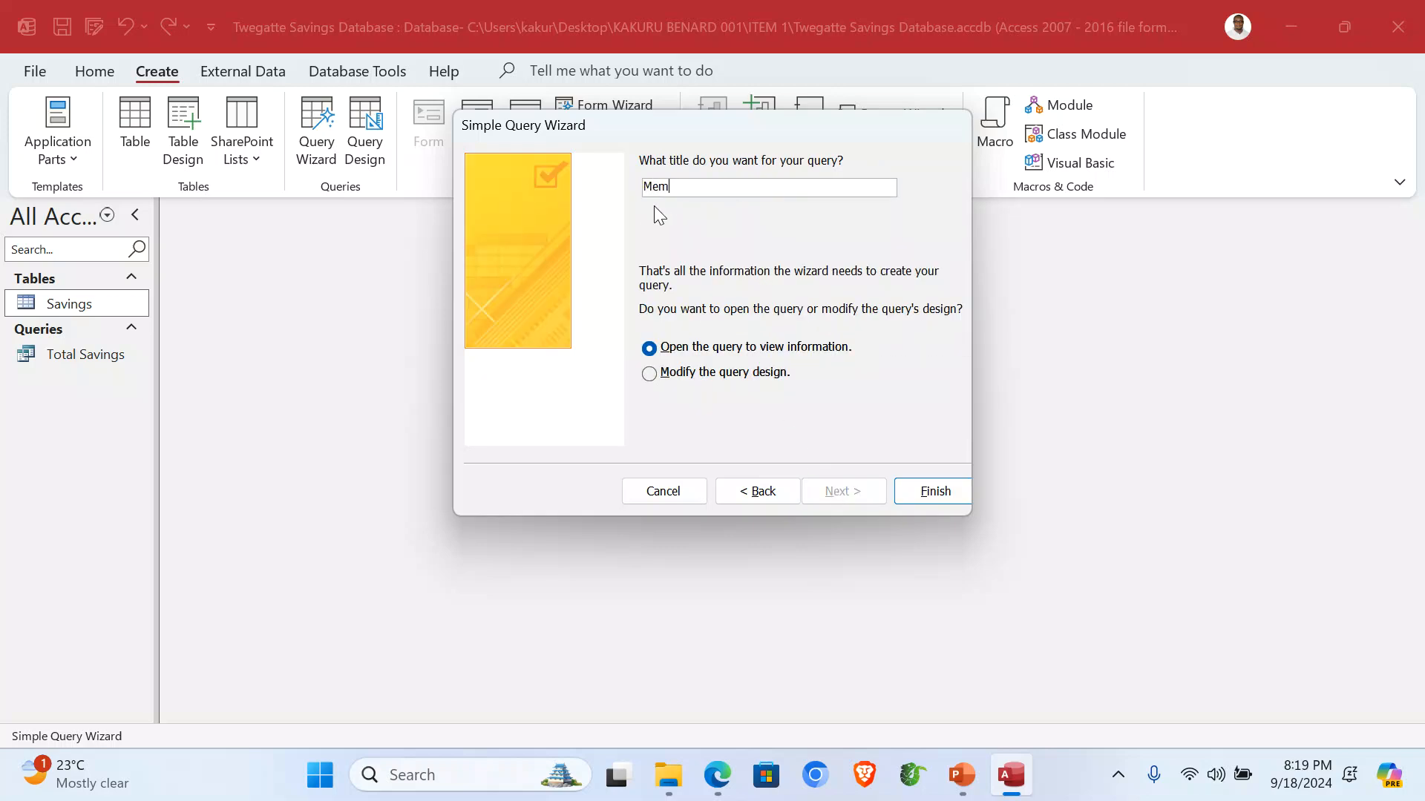
text(bers With Loan Ba)
key(BackSpace)
text(lc)
click(731, 373)
Add a >0 Loan Balance (UGX) criterion, run it to list five members, and close it.
click(949, 485)
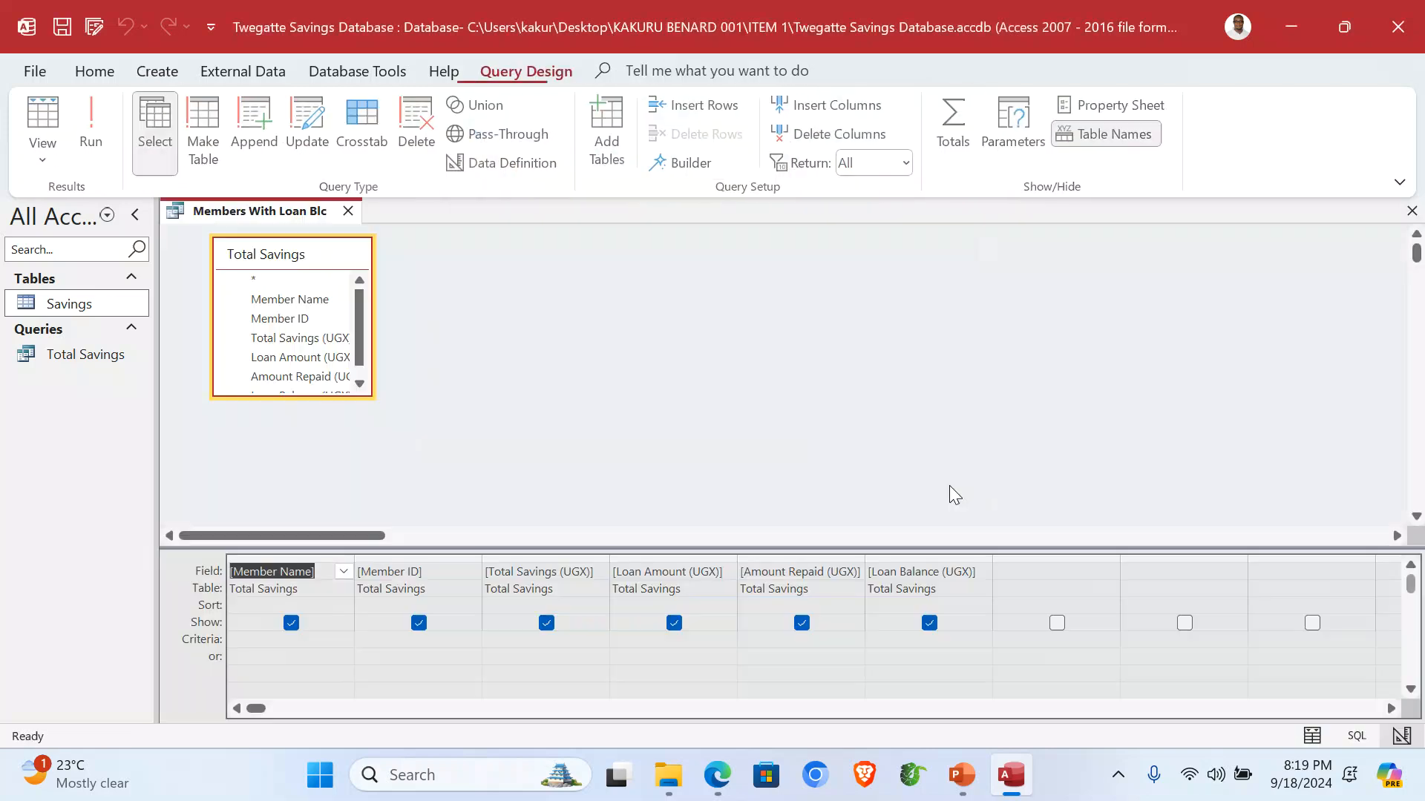
click(892, 641)
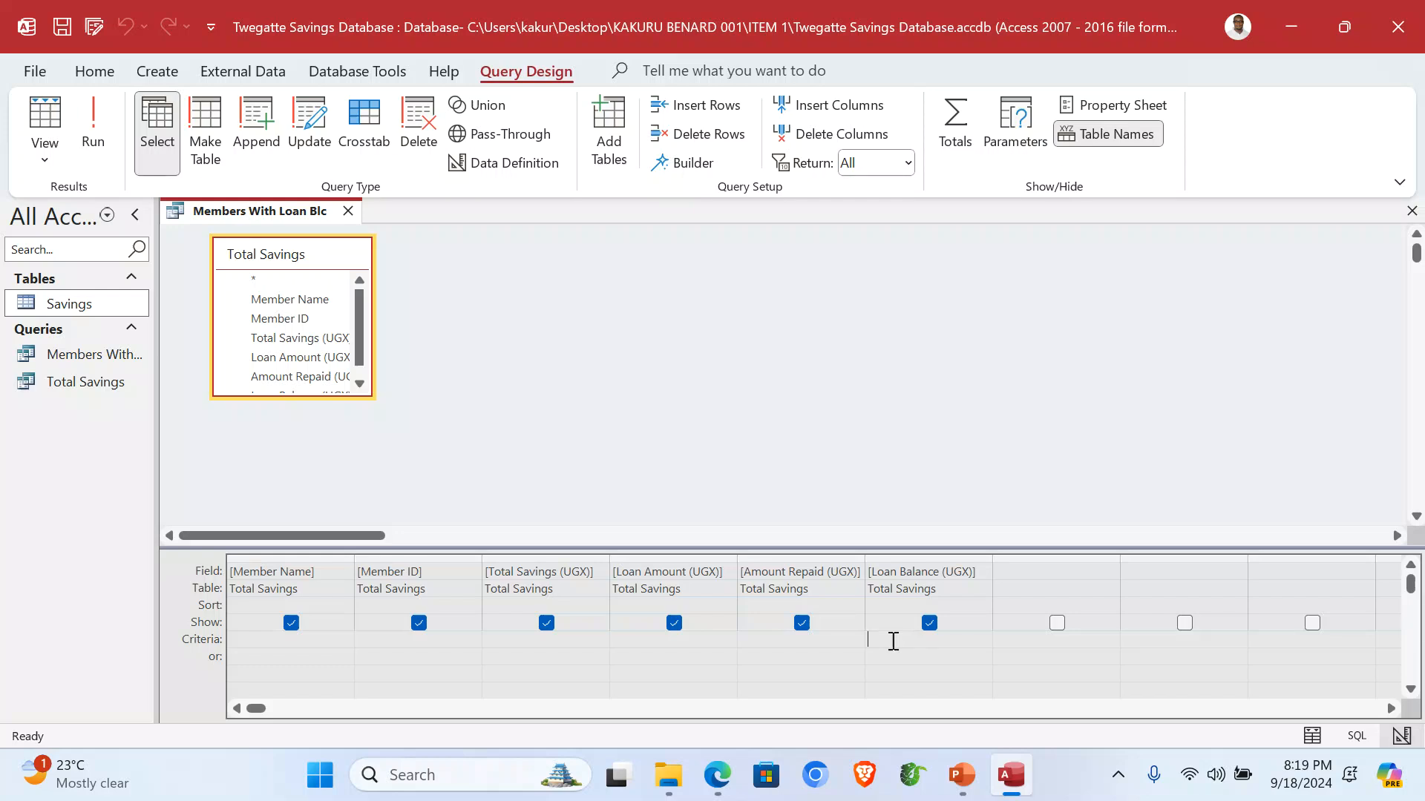
text(>=1)
click(97, 134)
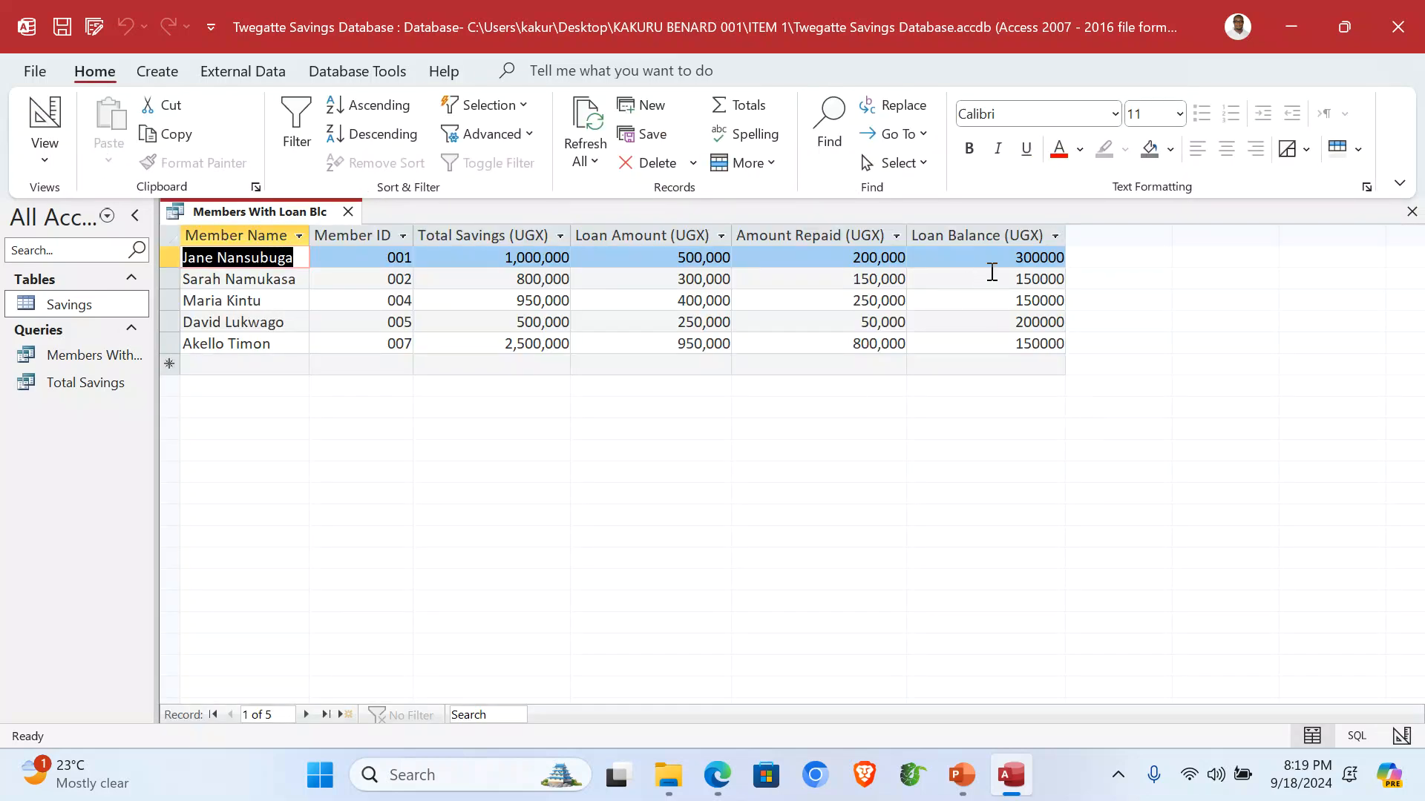
click(1006, 235)
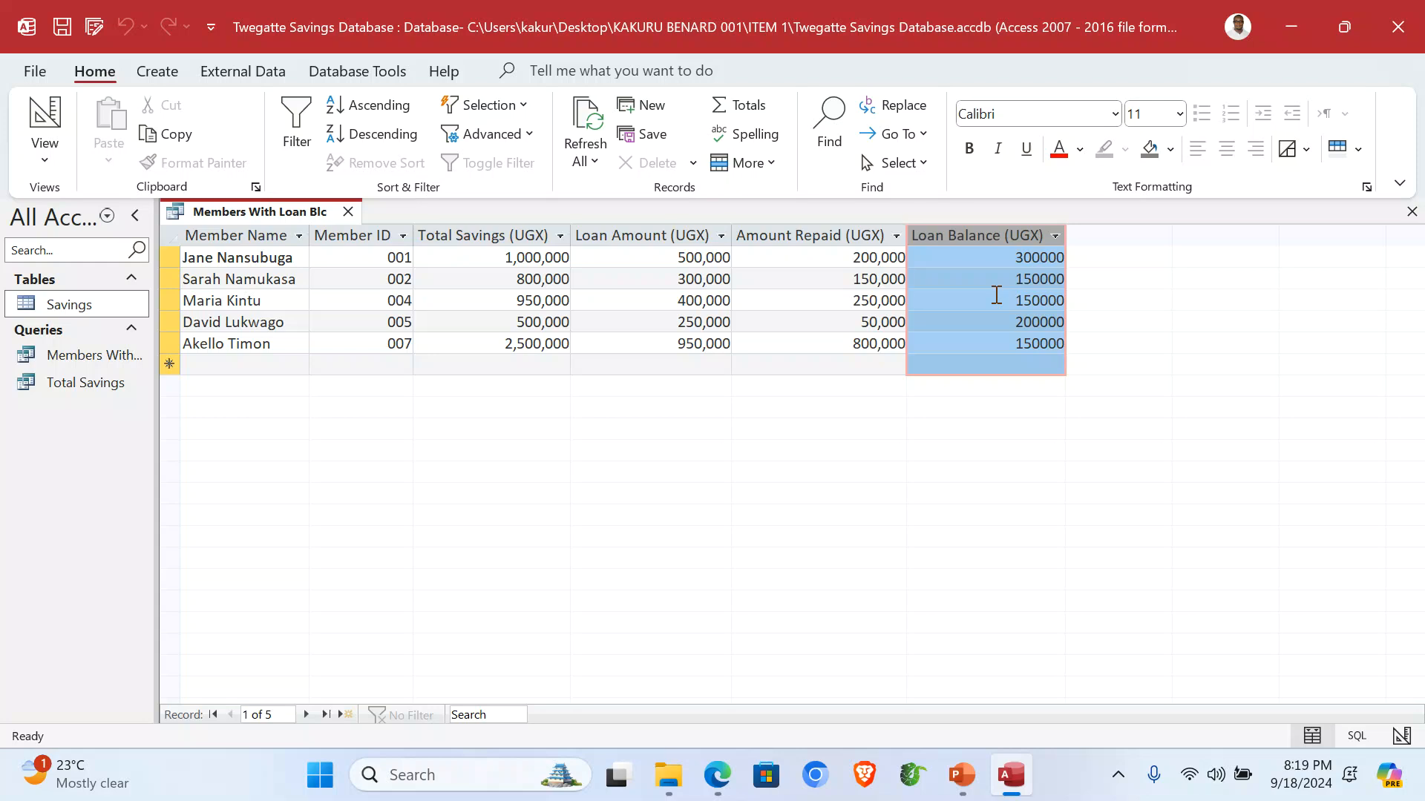
click(1411, 211)
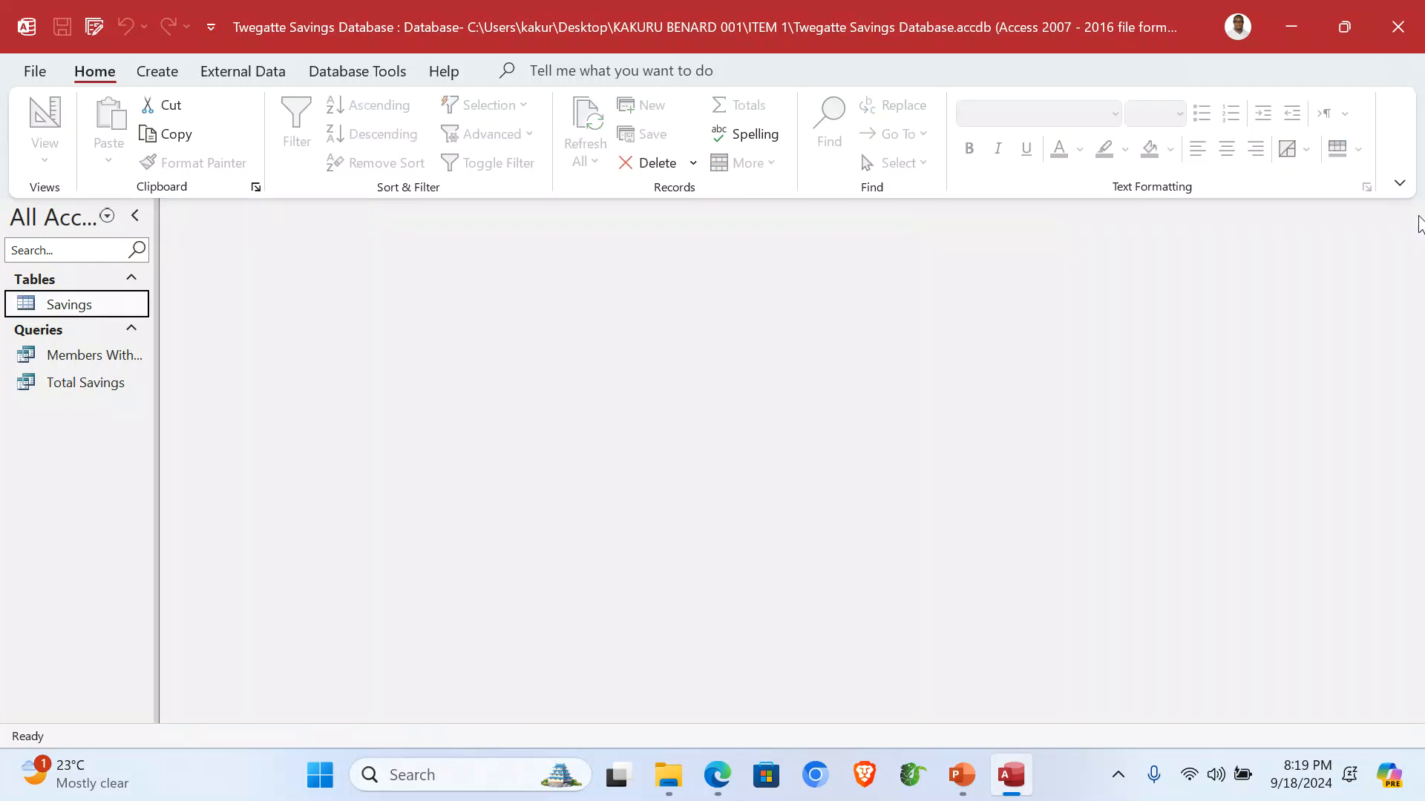
Widen the navigation pane and start a Simple Query Wizard query with all six Total Savings fields.
drag(159, 349, 213, 381)
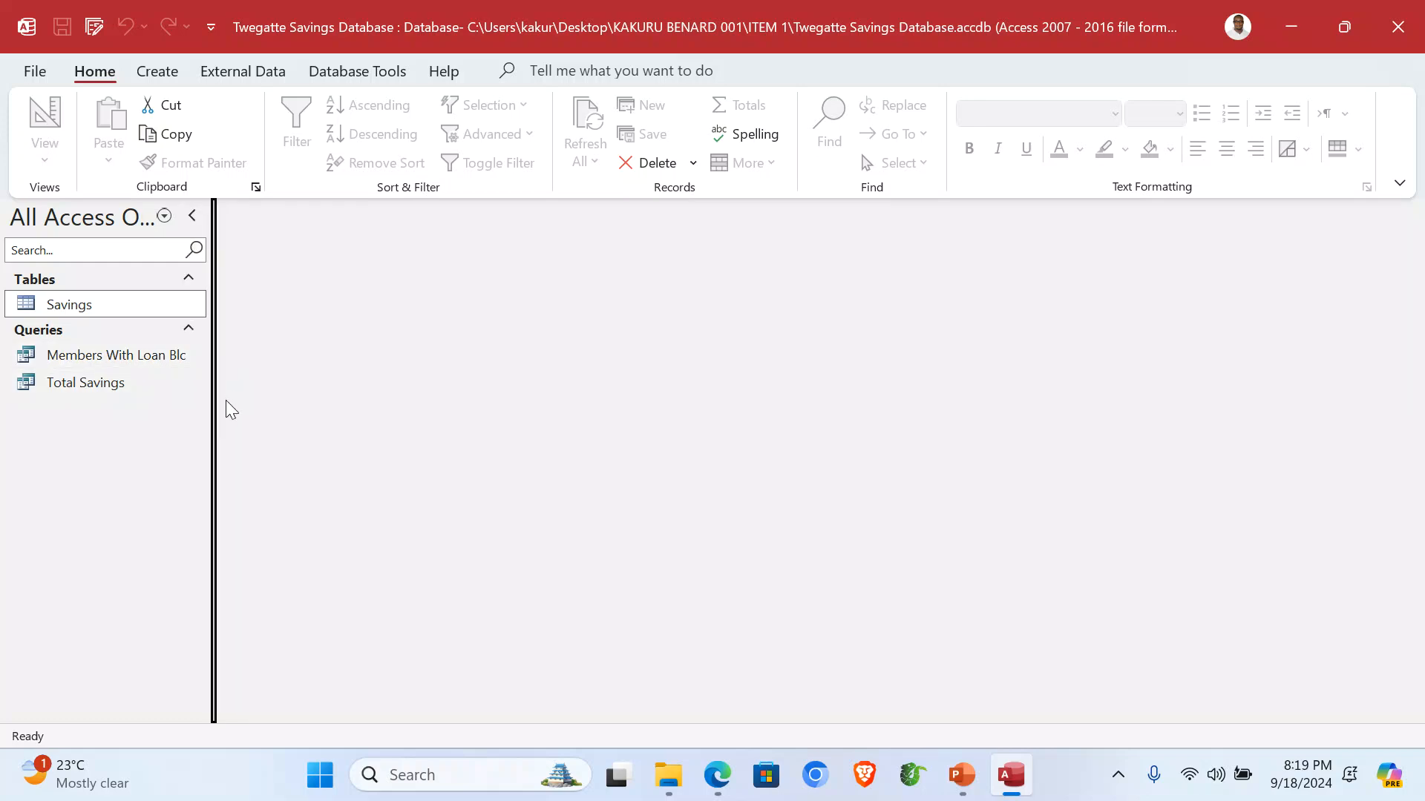
click(157, 72)
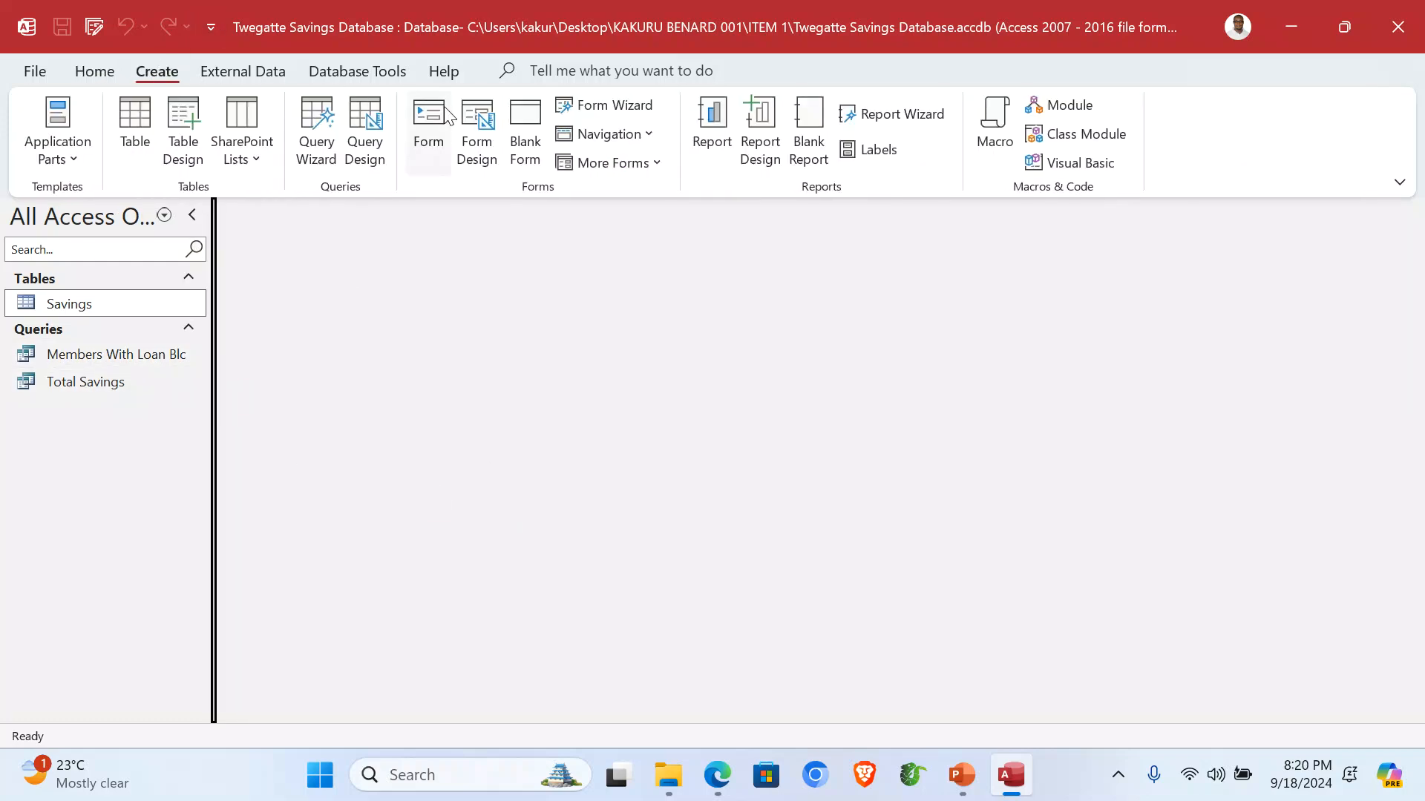
click(331, 136)
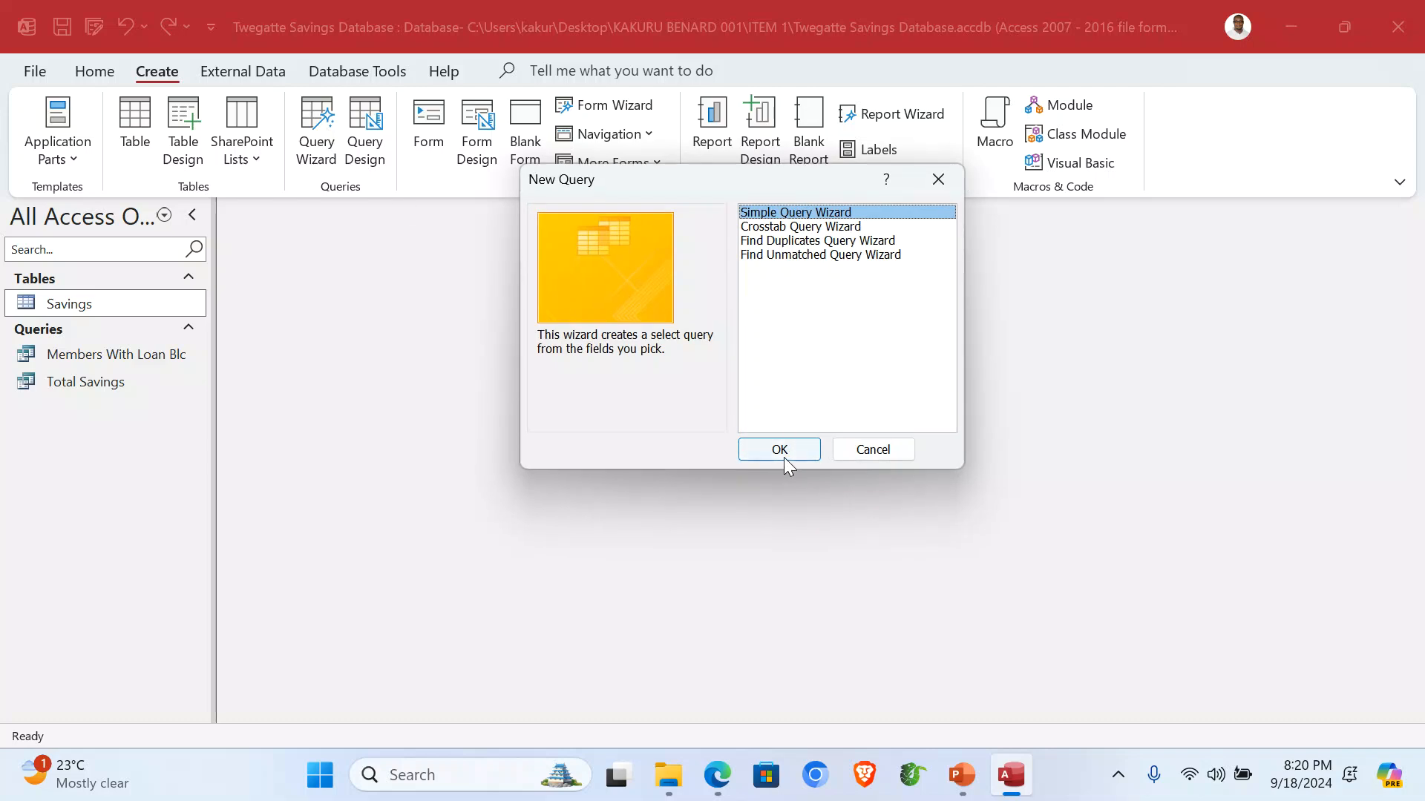
click(784, 457)
click(735, 272)
click(617, 318)
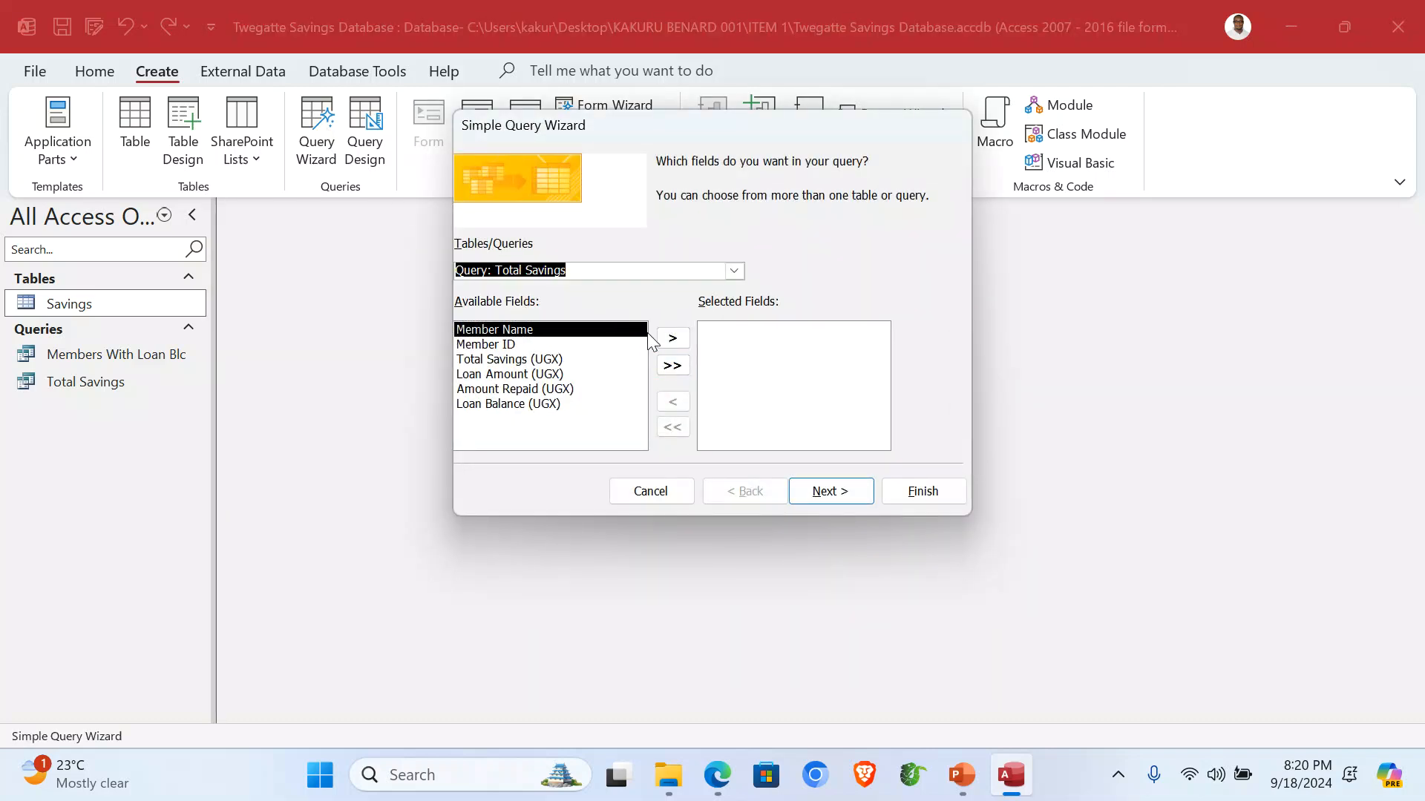
click(673, 366)
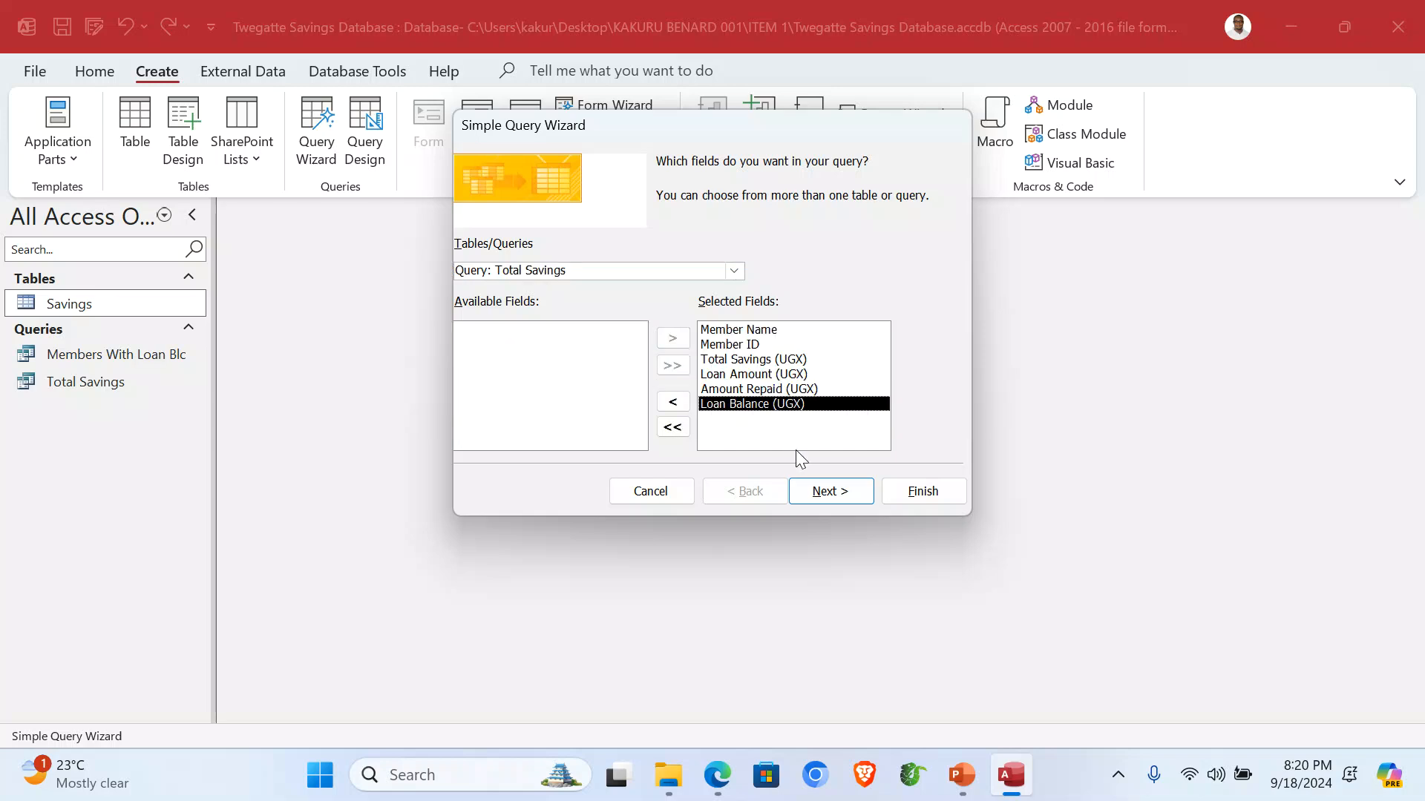
click(836, 493)
click(837, 493)
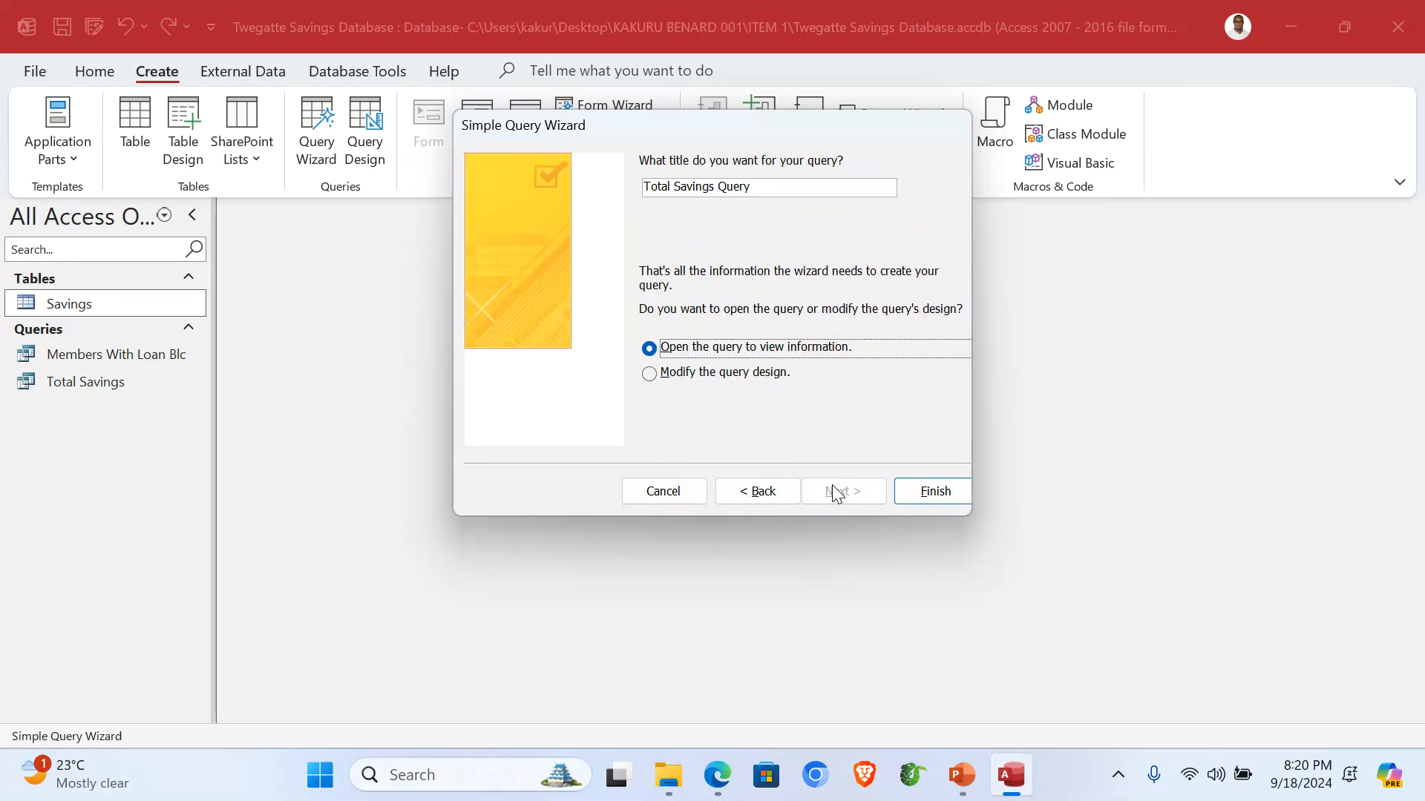
Title the query 'Members With No Loan Balance' and open it in Design view.
drag(750, 190, 637, 192)
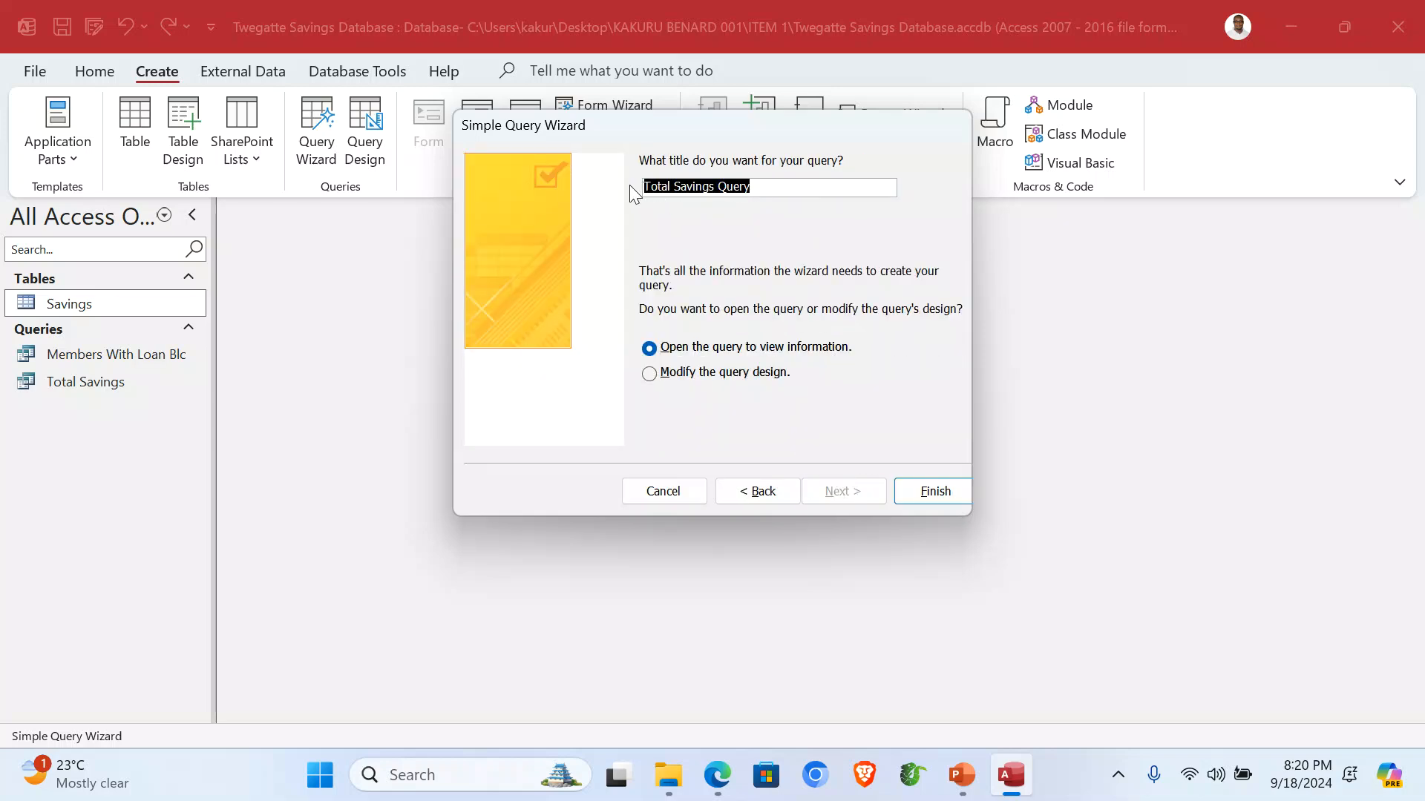
text(Members W)
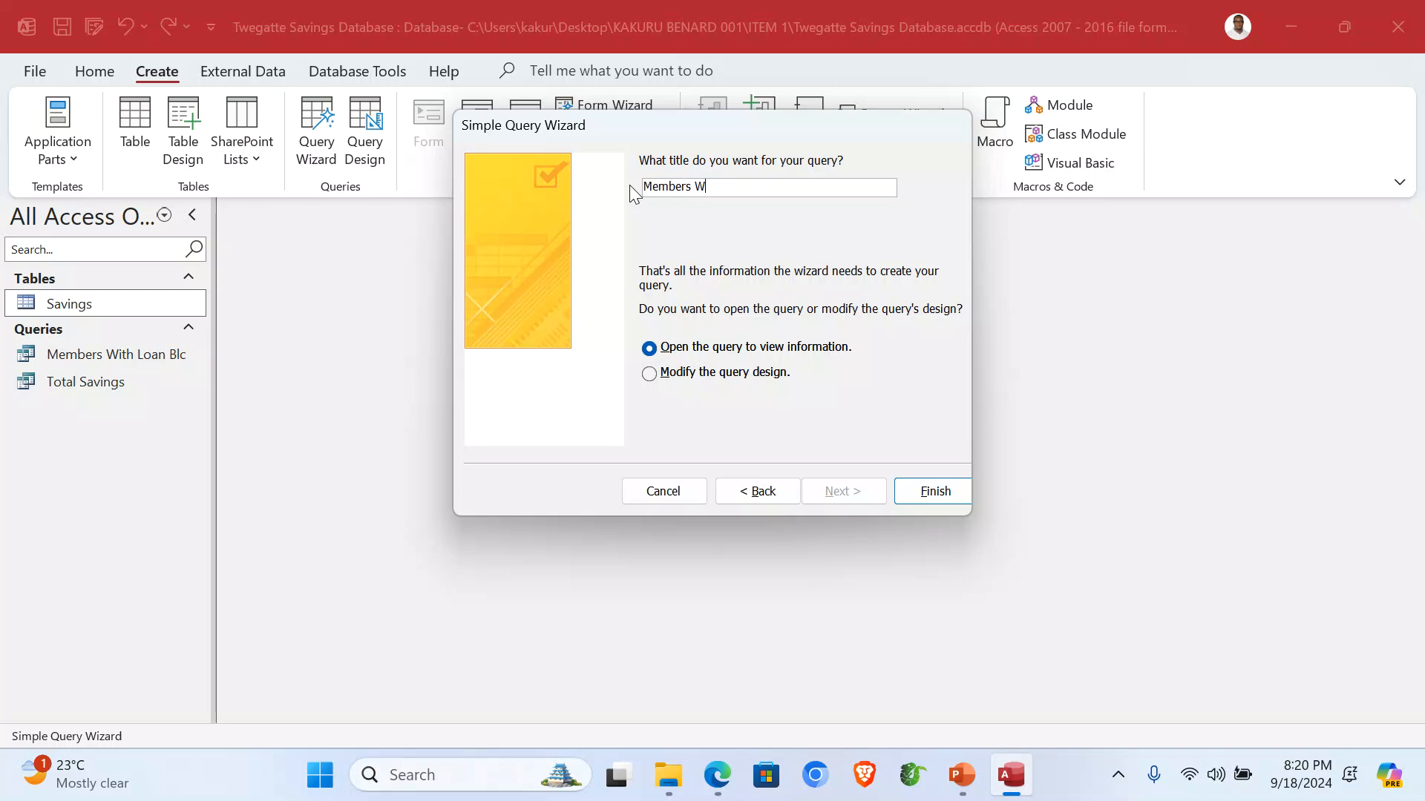
text(ith No Loan Balance)
click(734, 375)
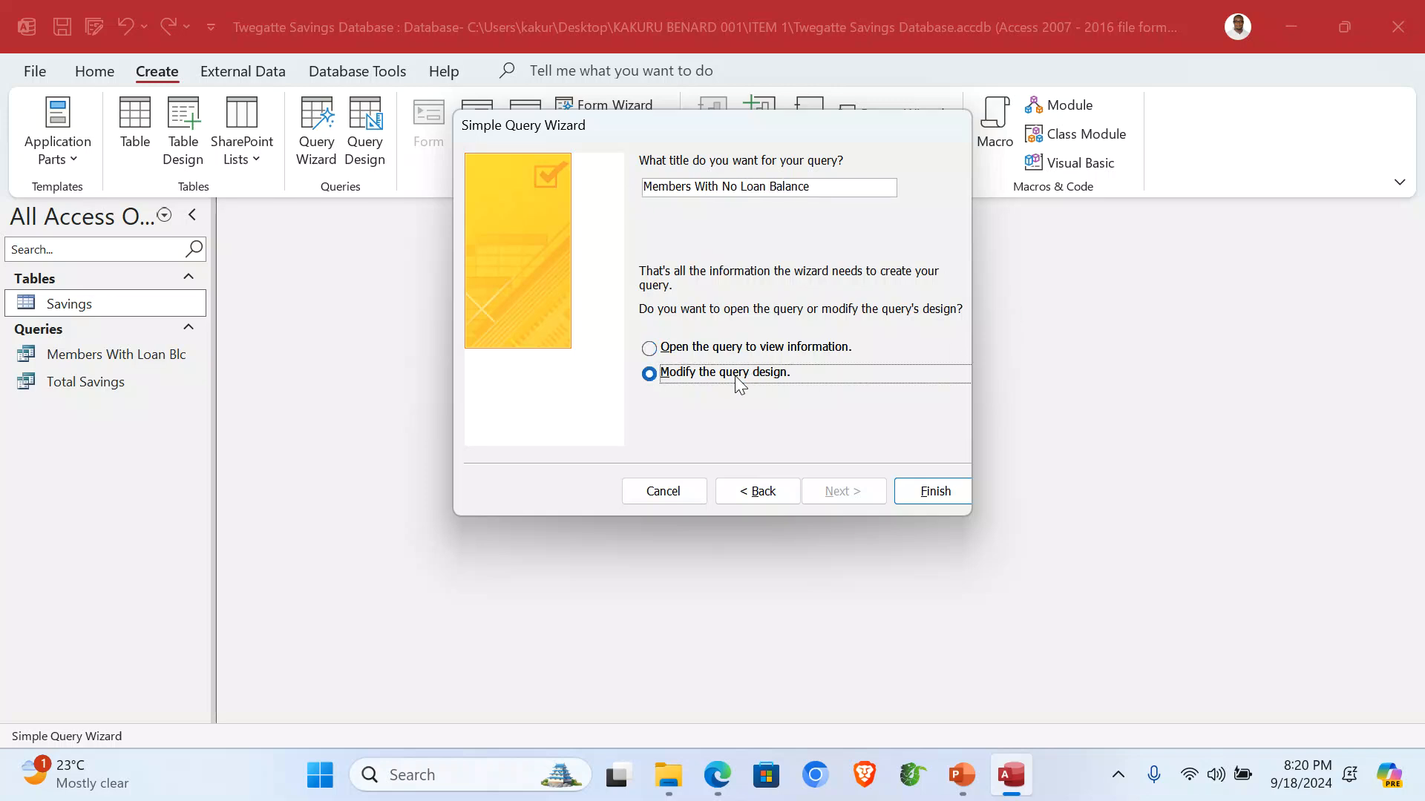
click(919, 493)
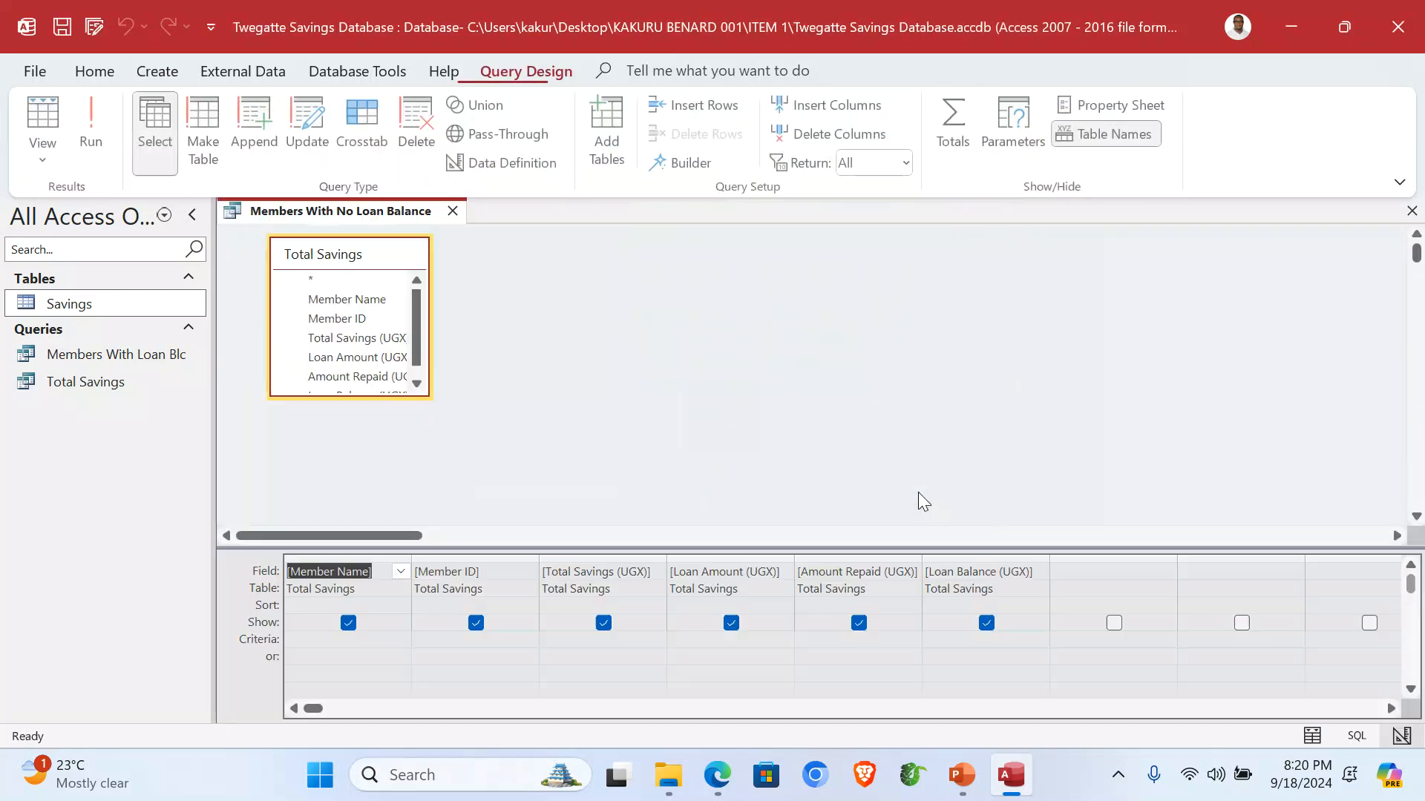
Add a <=0 Loan Balance (UGX) criterion, run it to show two members, and close it.
click(964, 639)
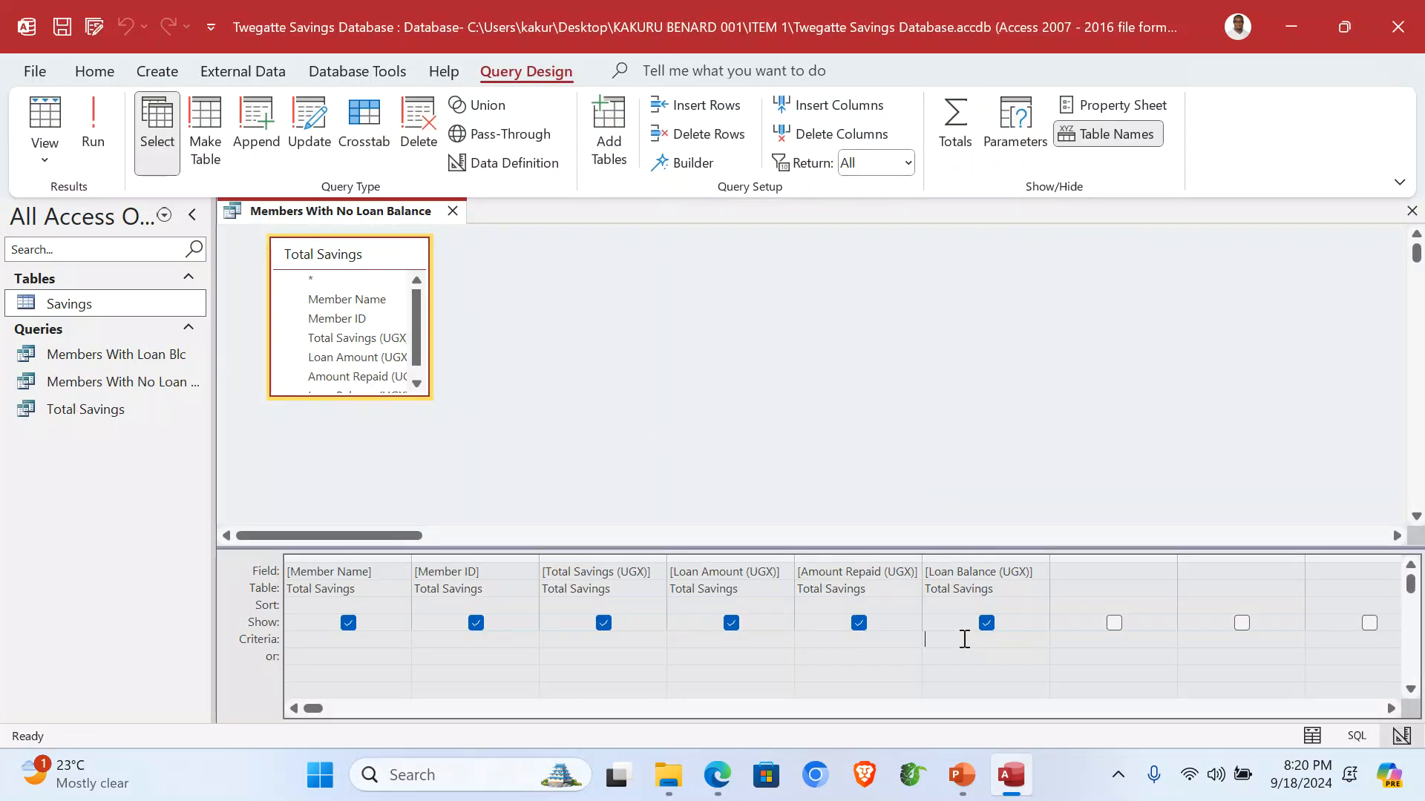
text(<=0)
click(93, 122)
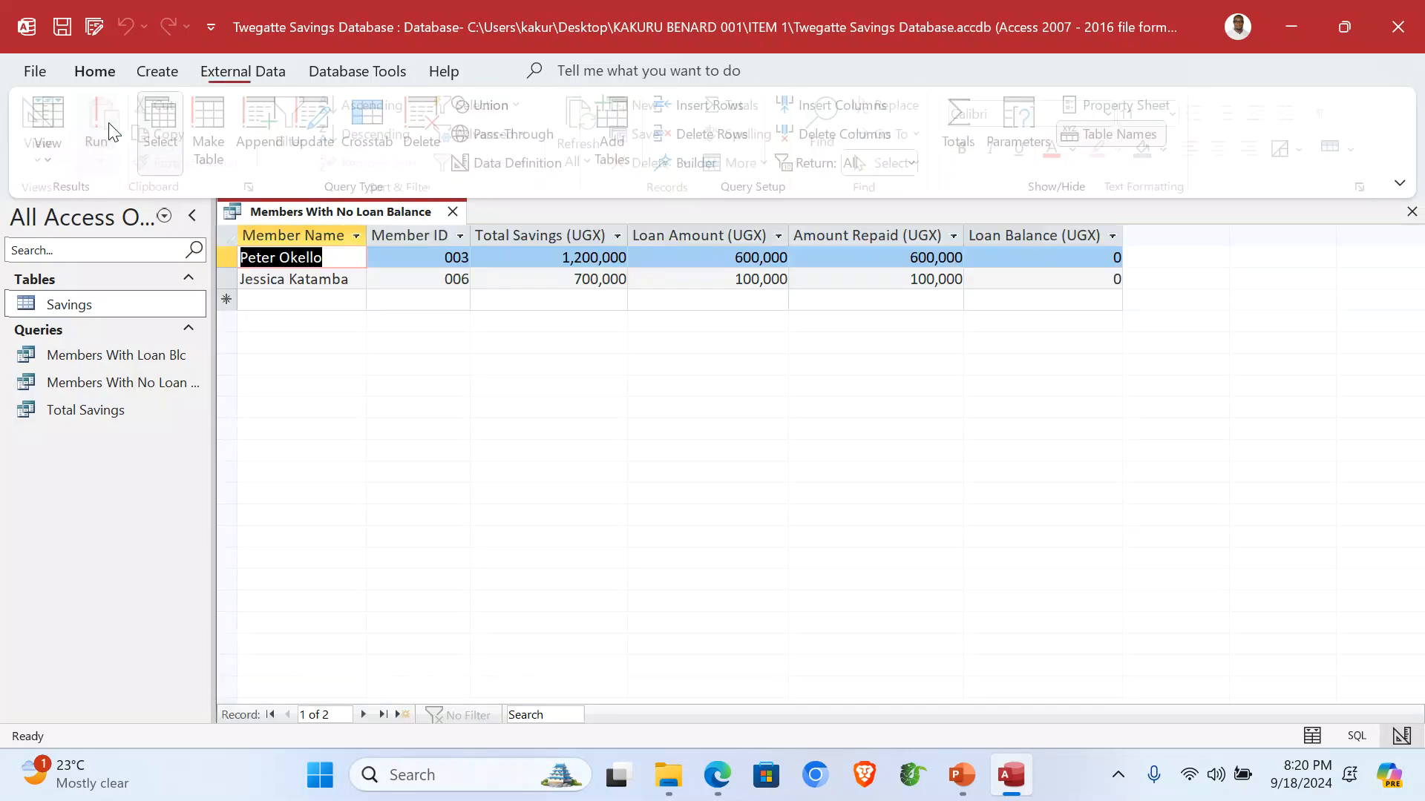
click(1073, 233)
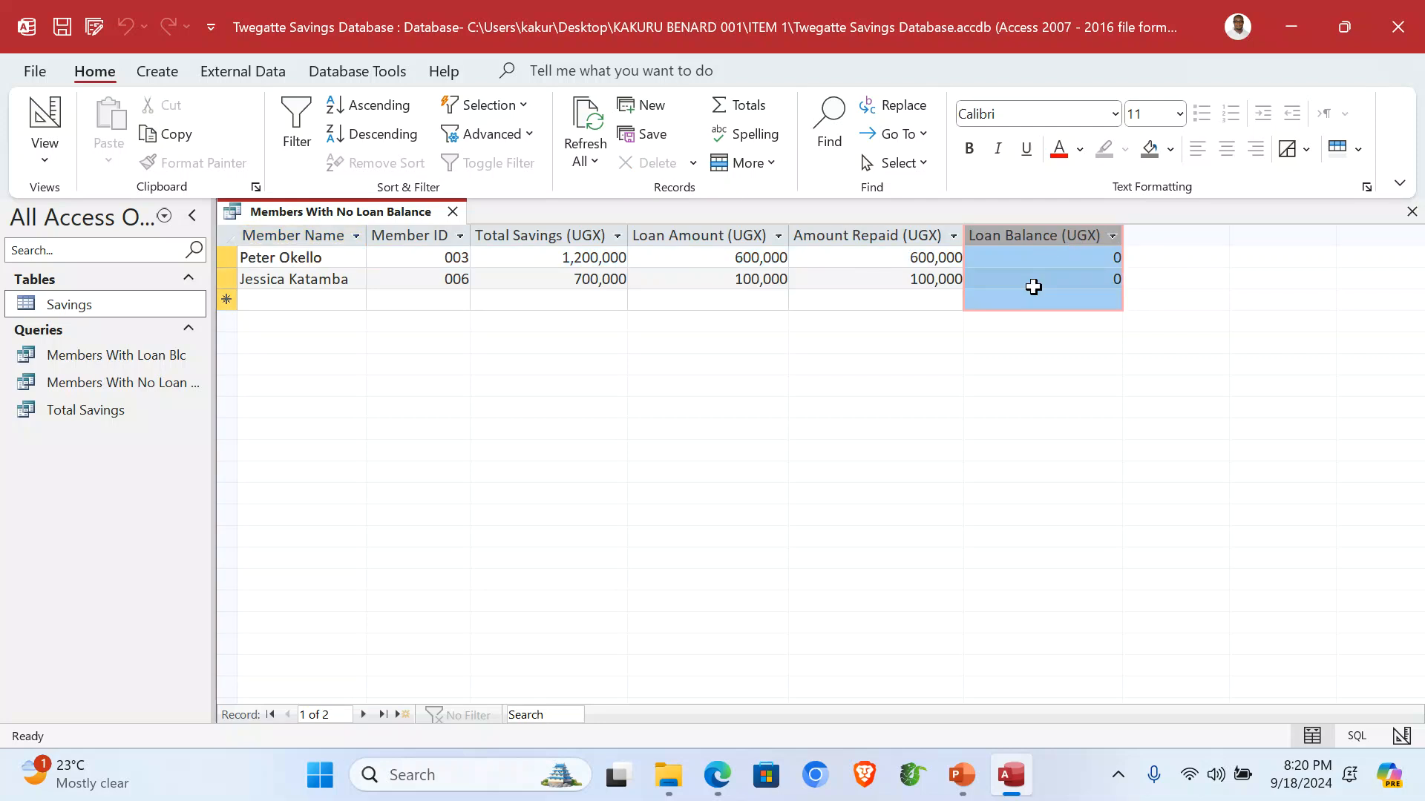
click(1412, 211)
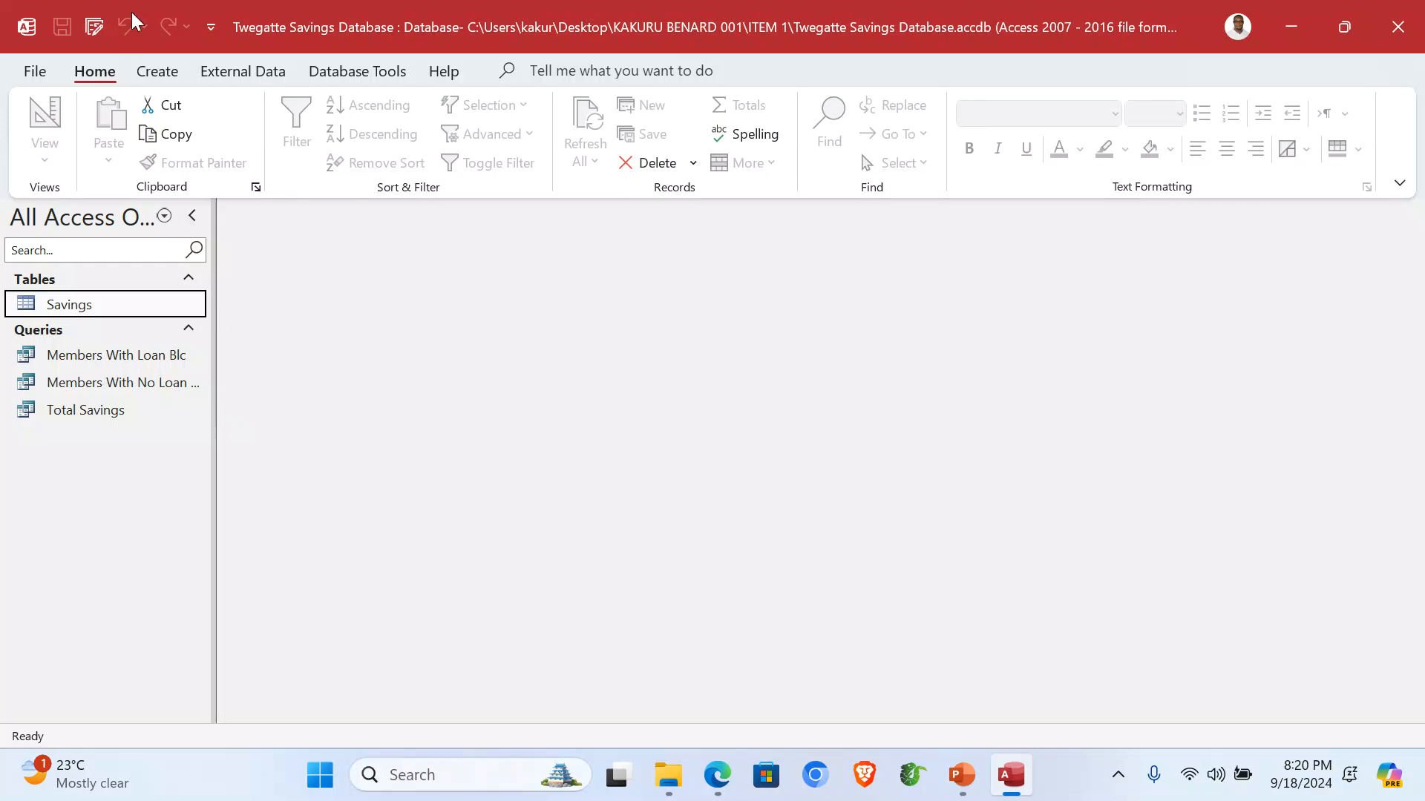
click(156, 71)
Start a Form Wizard form on Total Savings with all six fields in columnar layout.
click(605, 106)
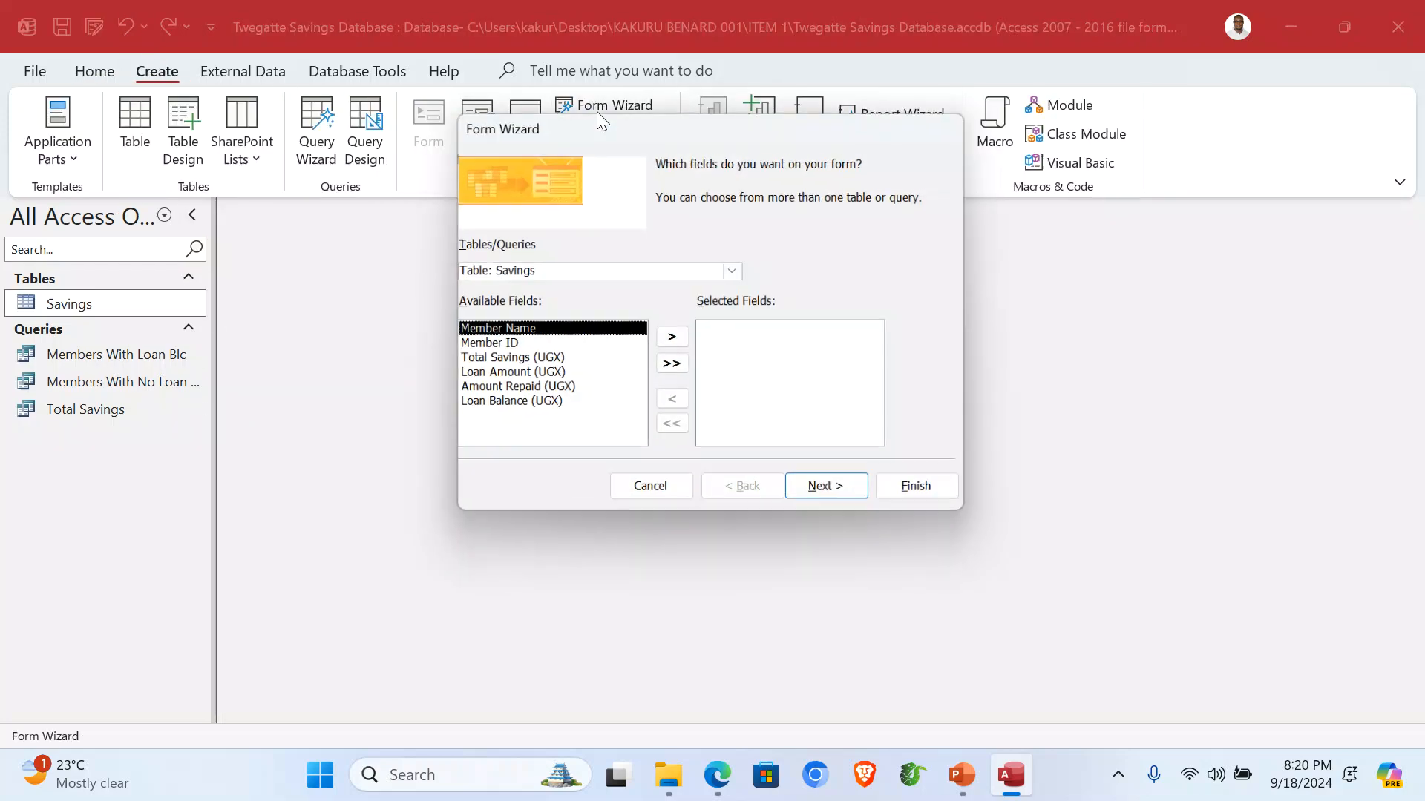
click(734, 271)
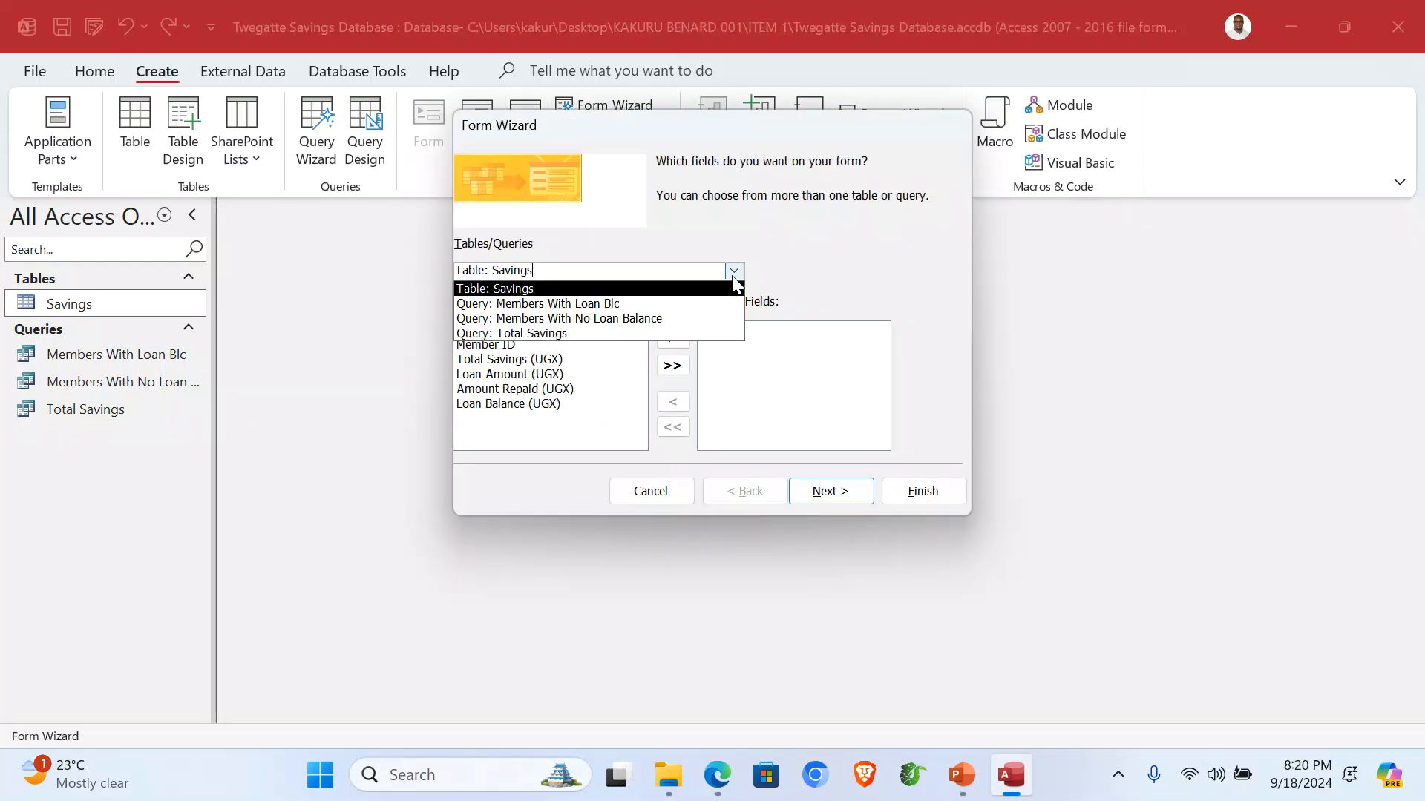
click(598, 334)
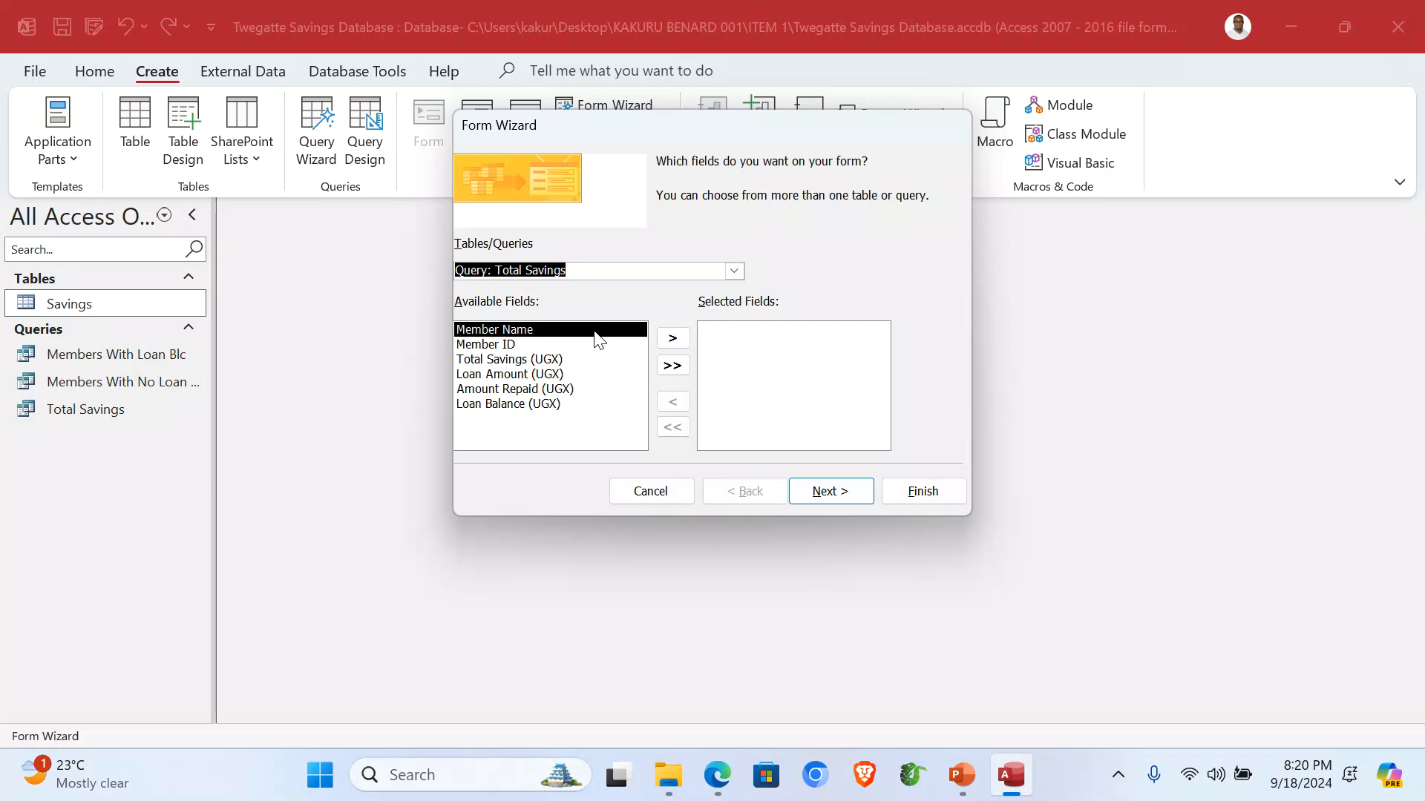
click(675, 367)
click(833, 493)
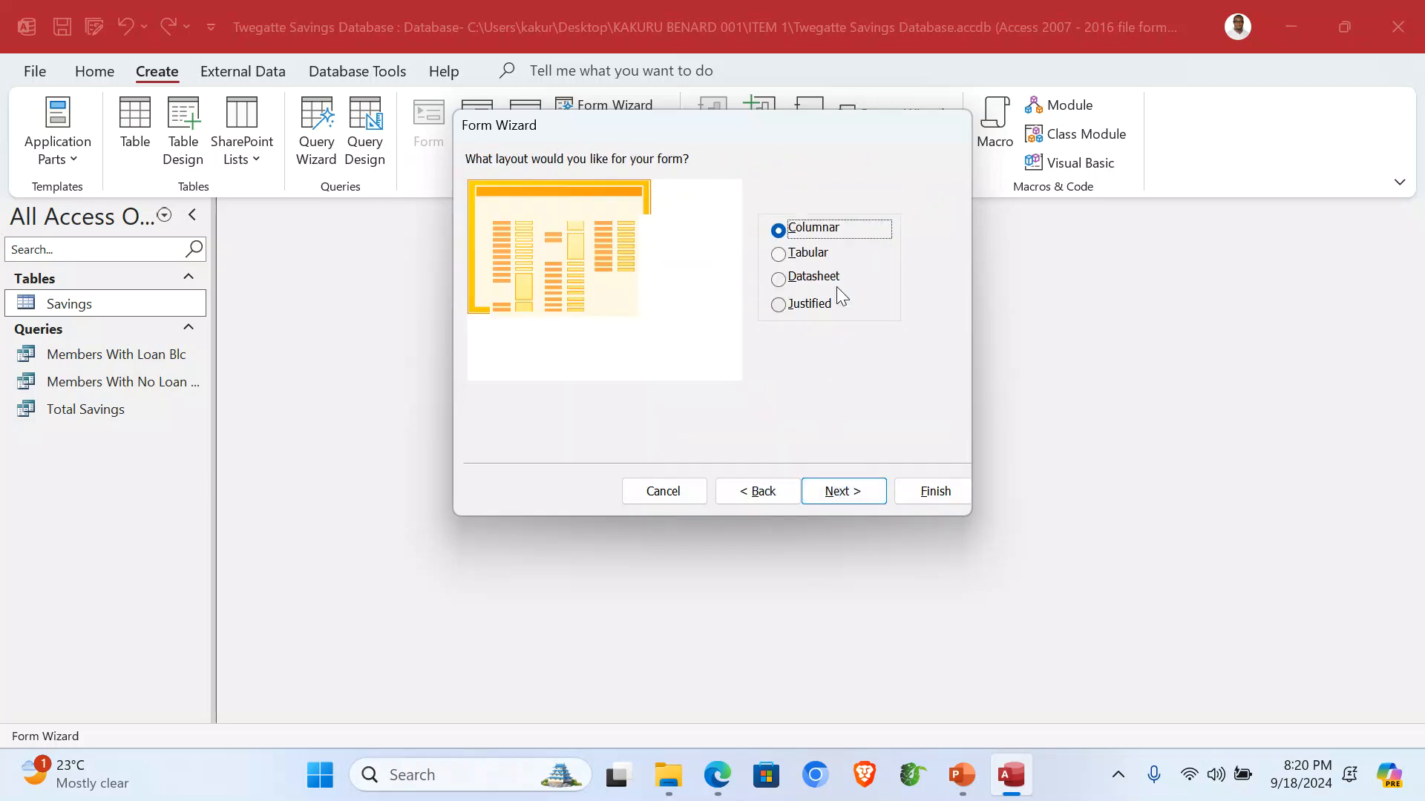
click(837, 501)
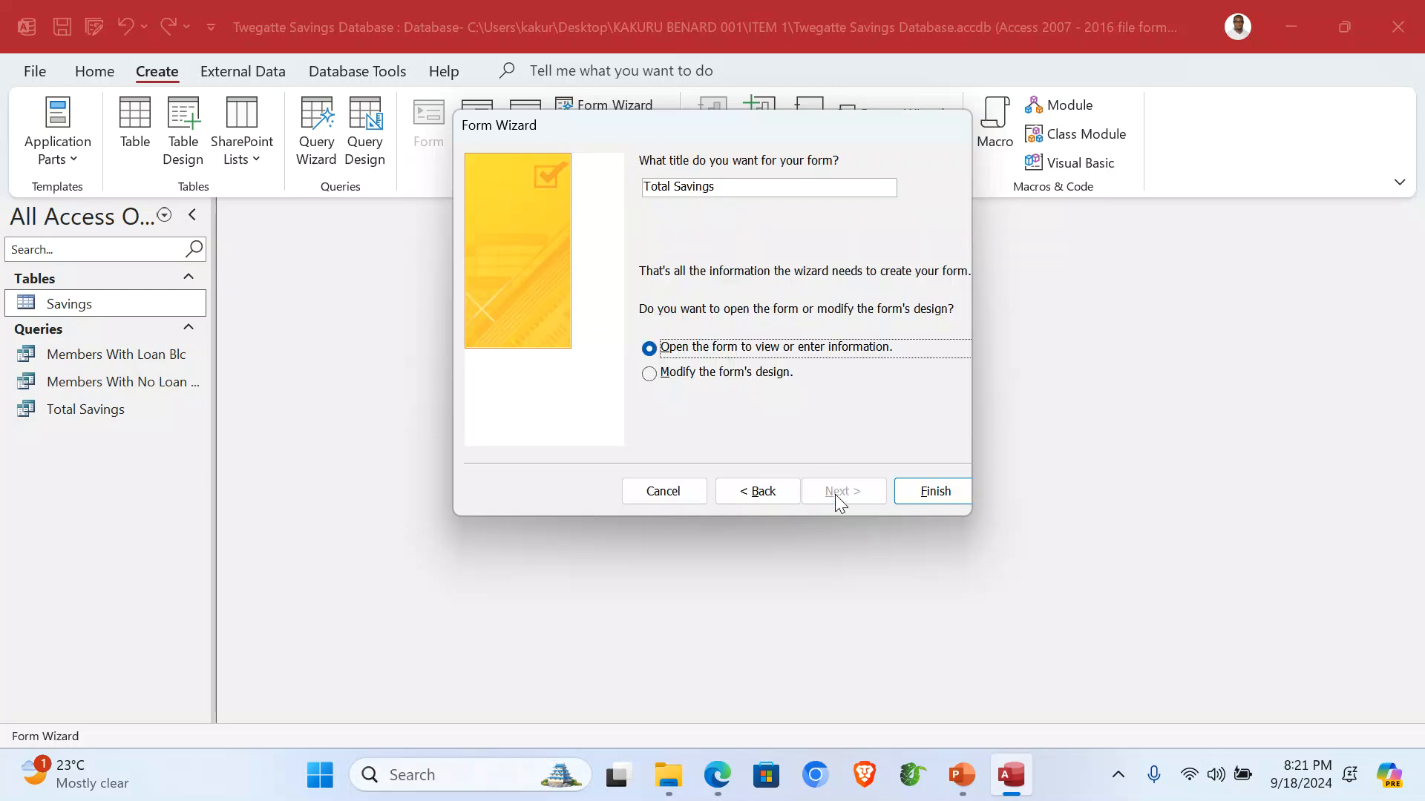
Title the form 'Total Savings Form' and open it.
drag(753, 189, 631, 183)
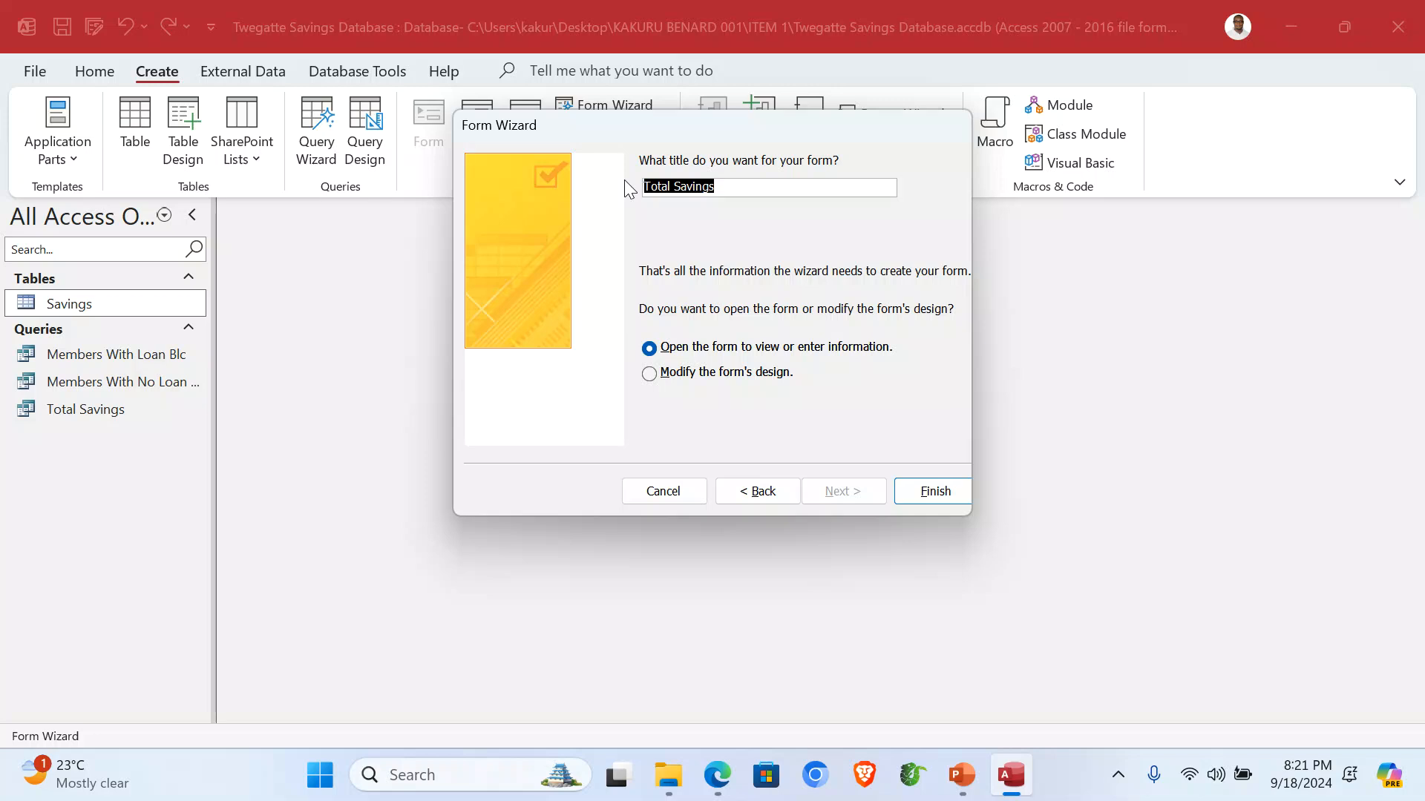
click(749, 189)
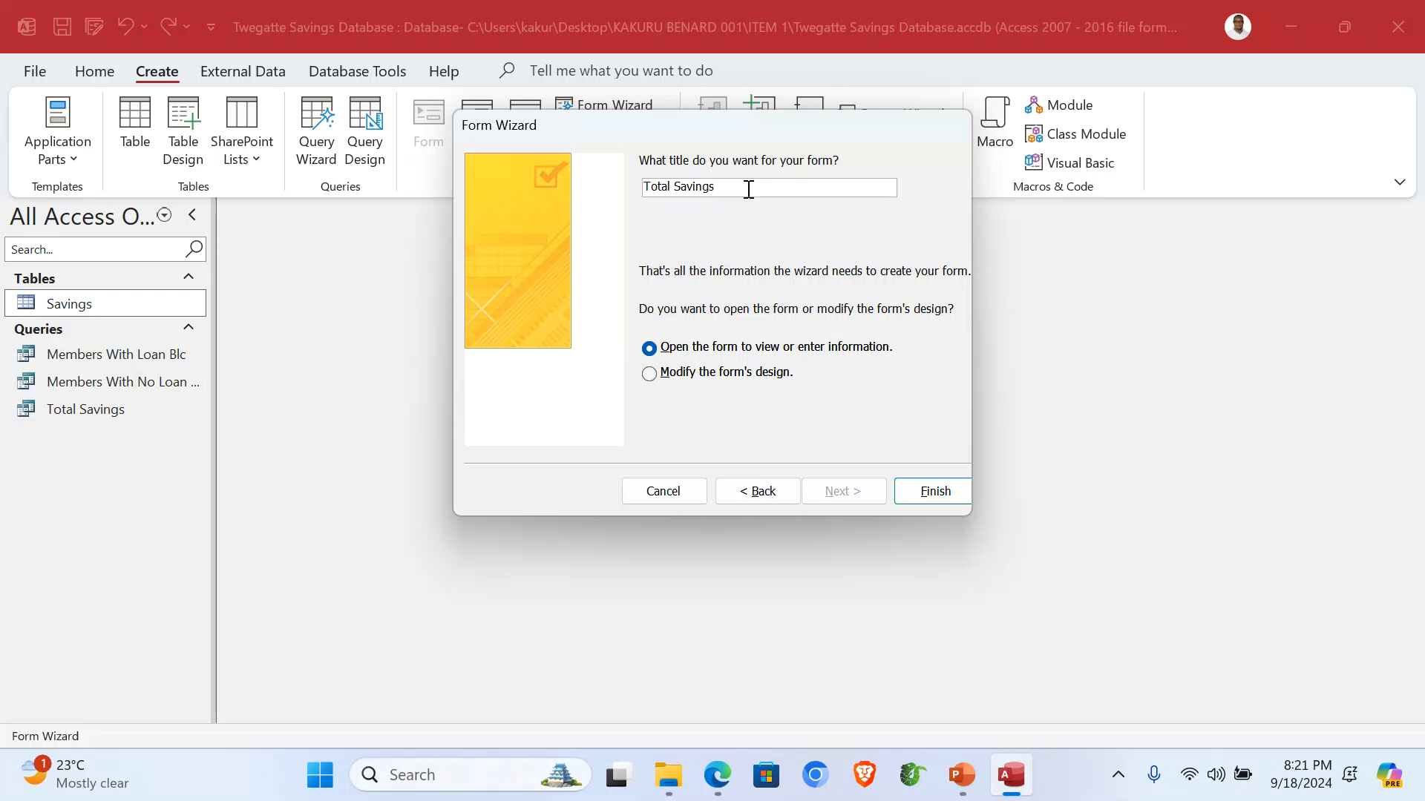
text(Form)
click(926, 494)
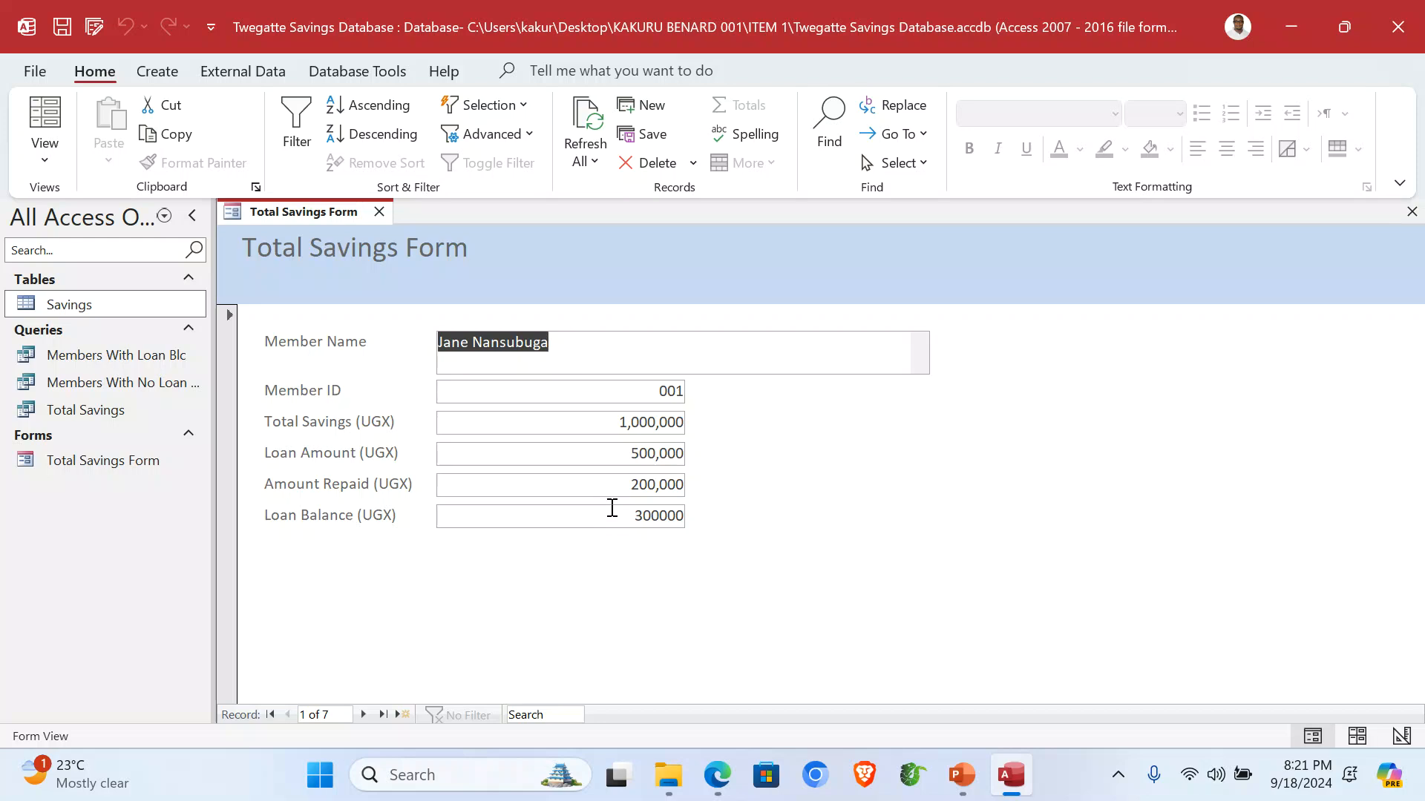
In Design view, fill the form header yellow and the detail section light green.
click(46, 162)
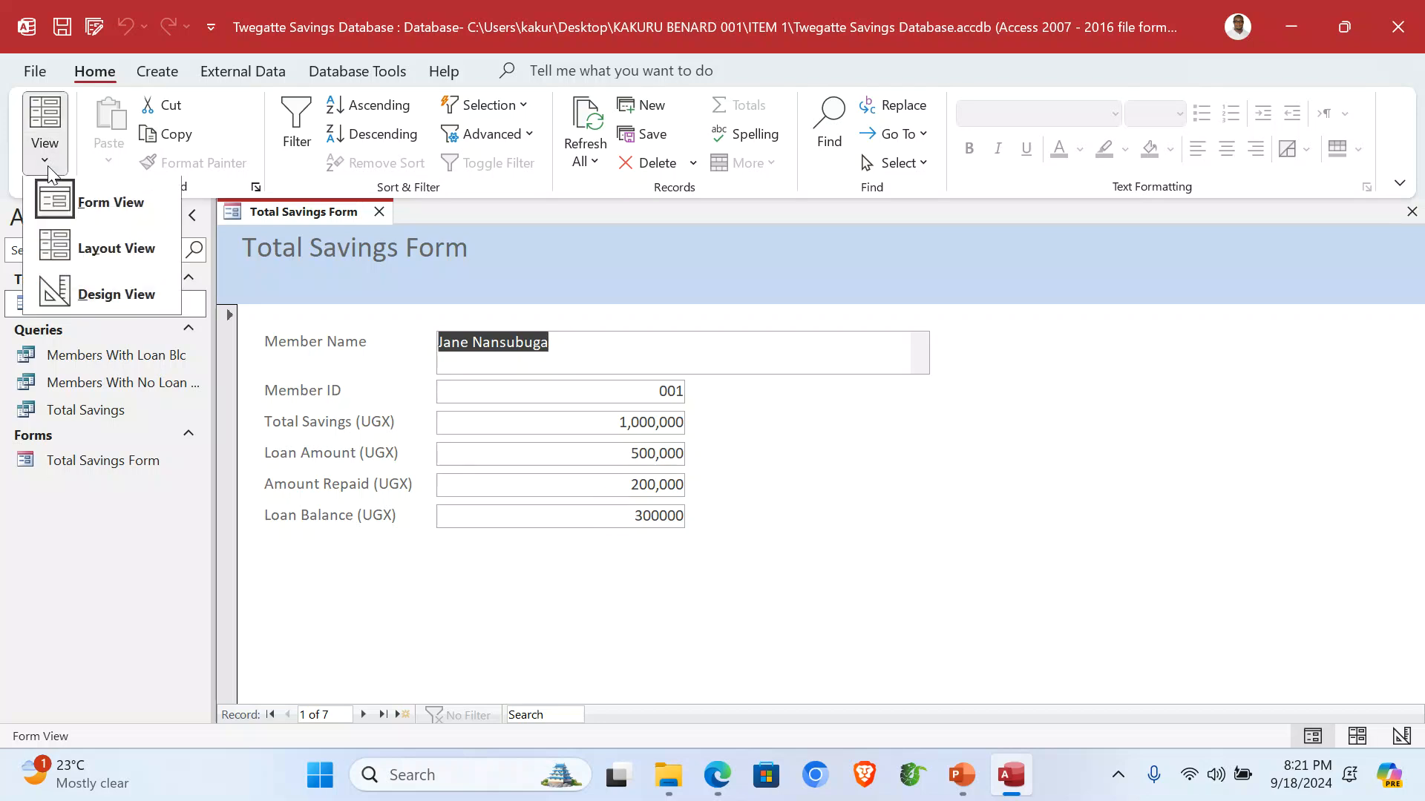
click(108, 289)
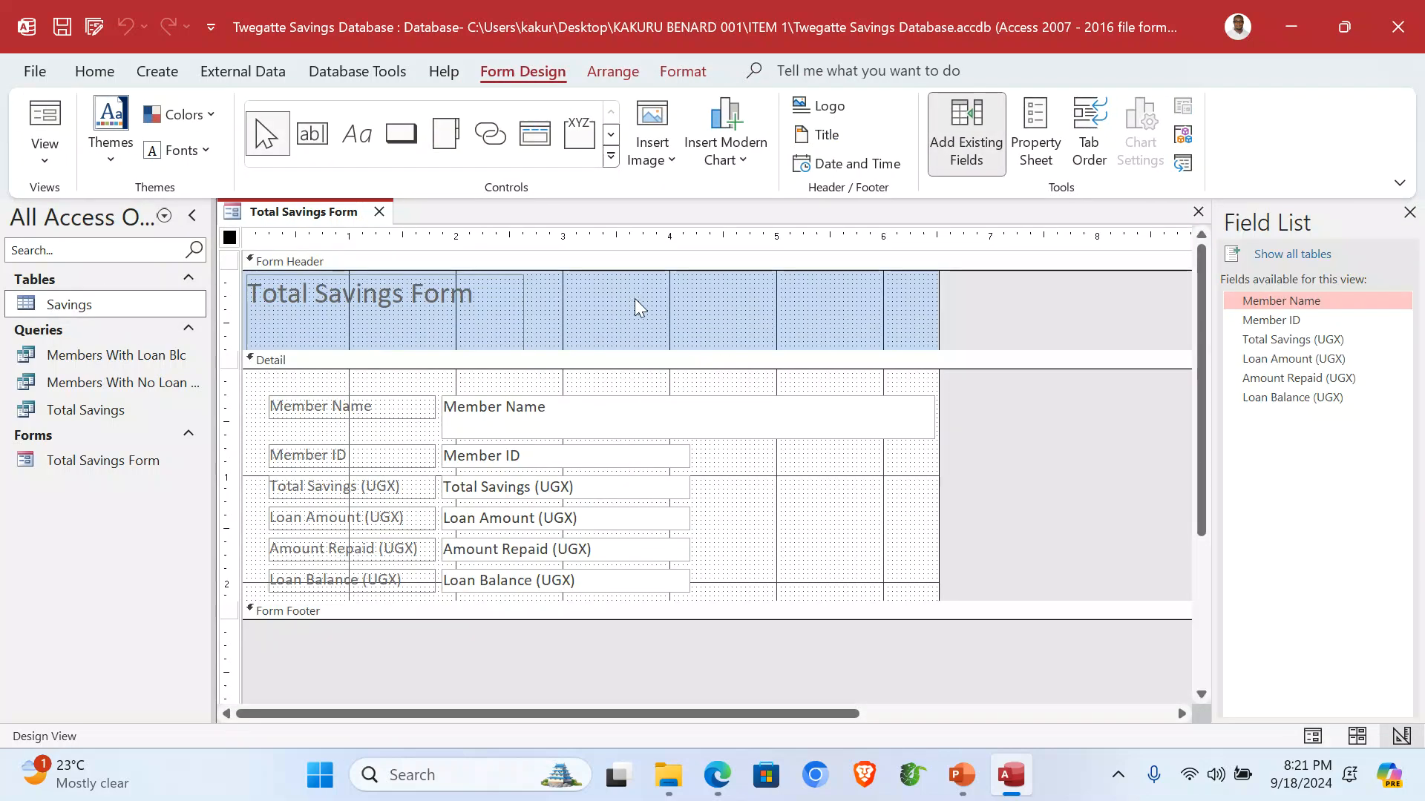
click(642, 309)
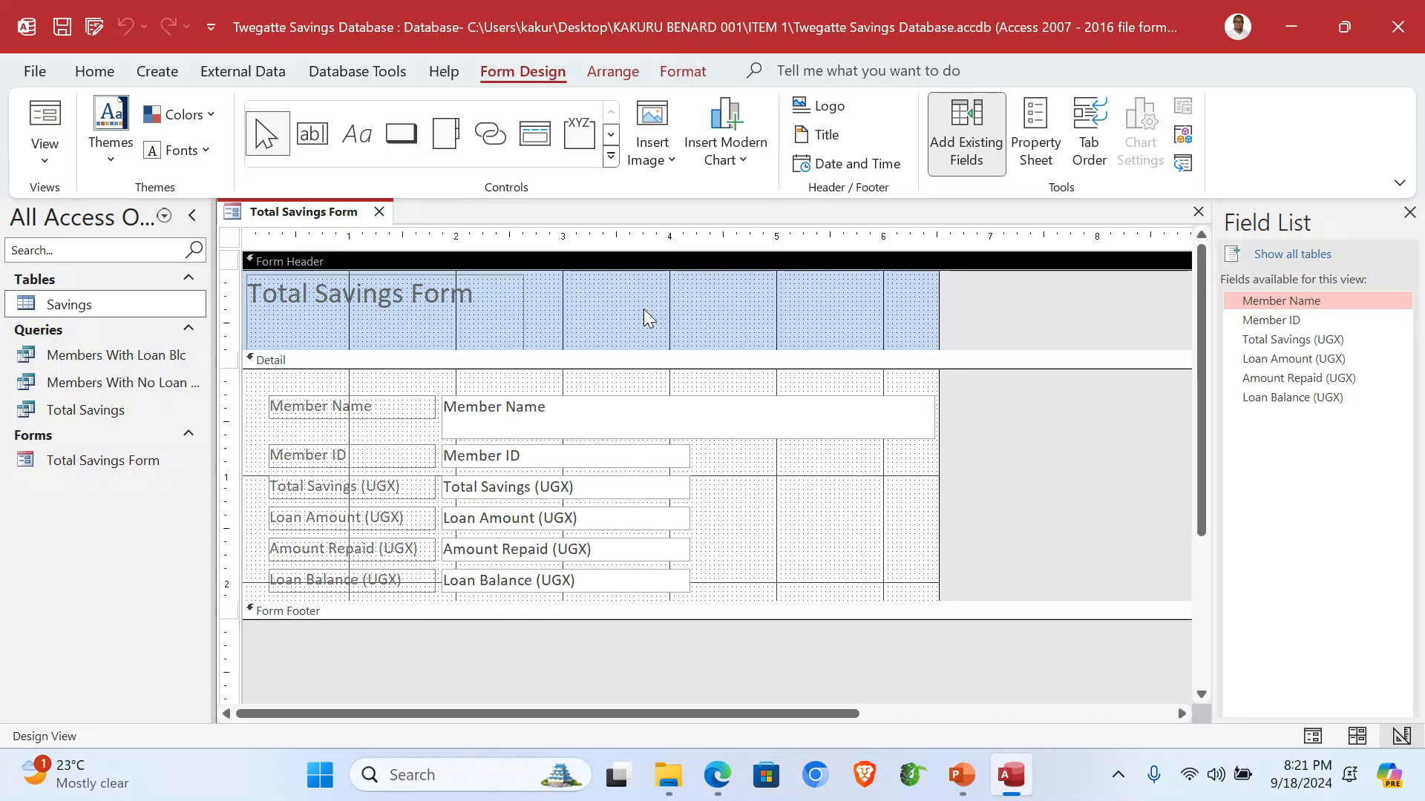
right_click(616, 301)
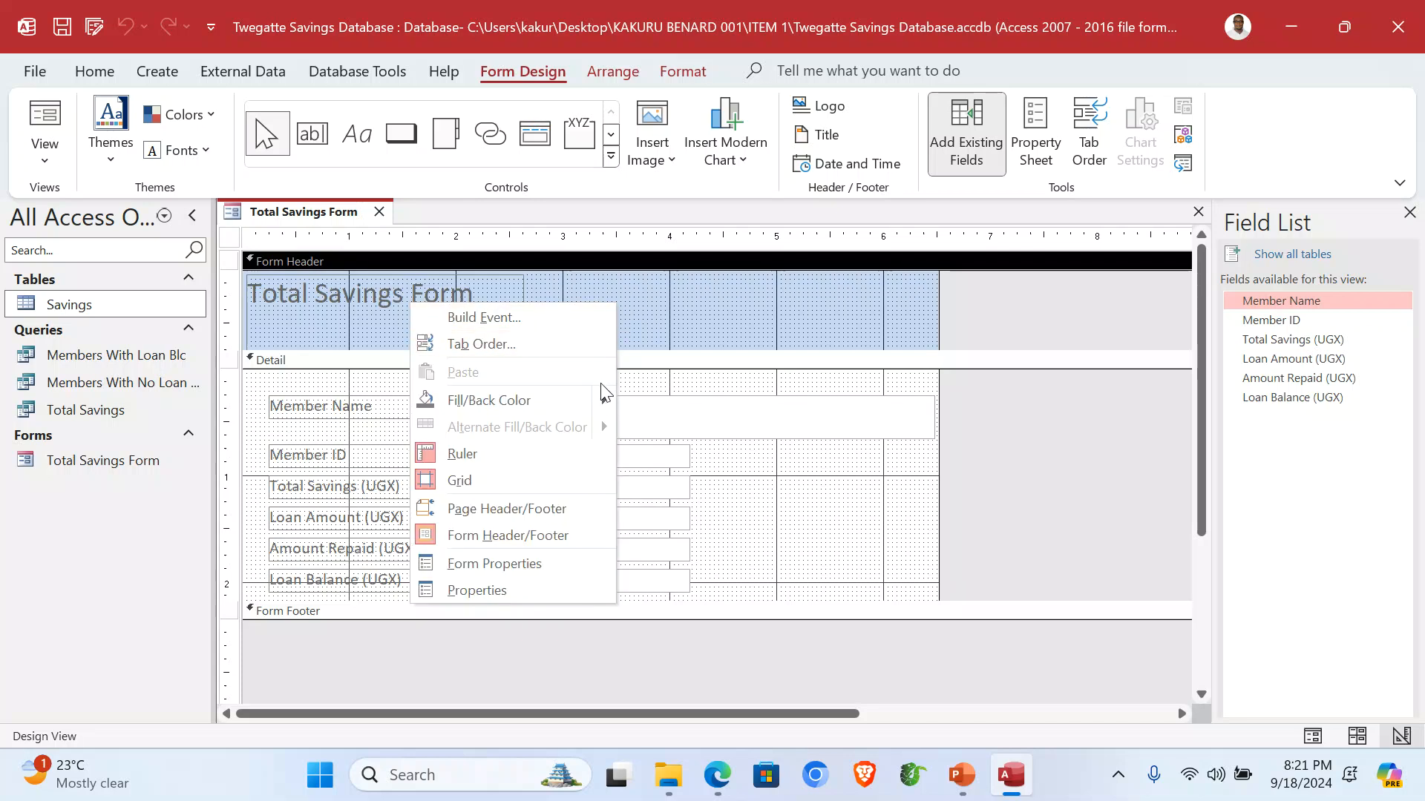
mouse_move(609, 400)
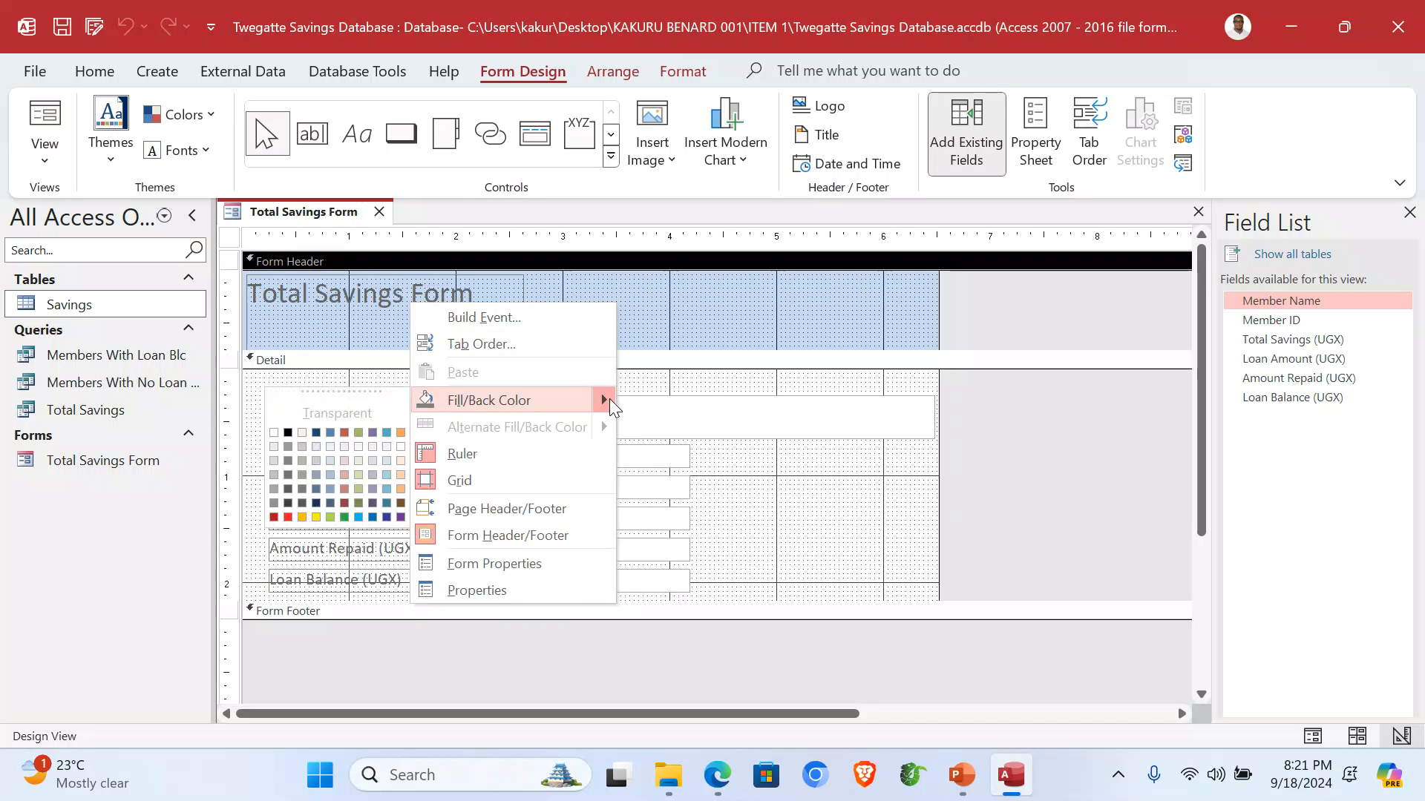
click(315, 517)
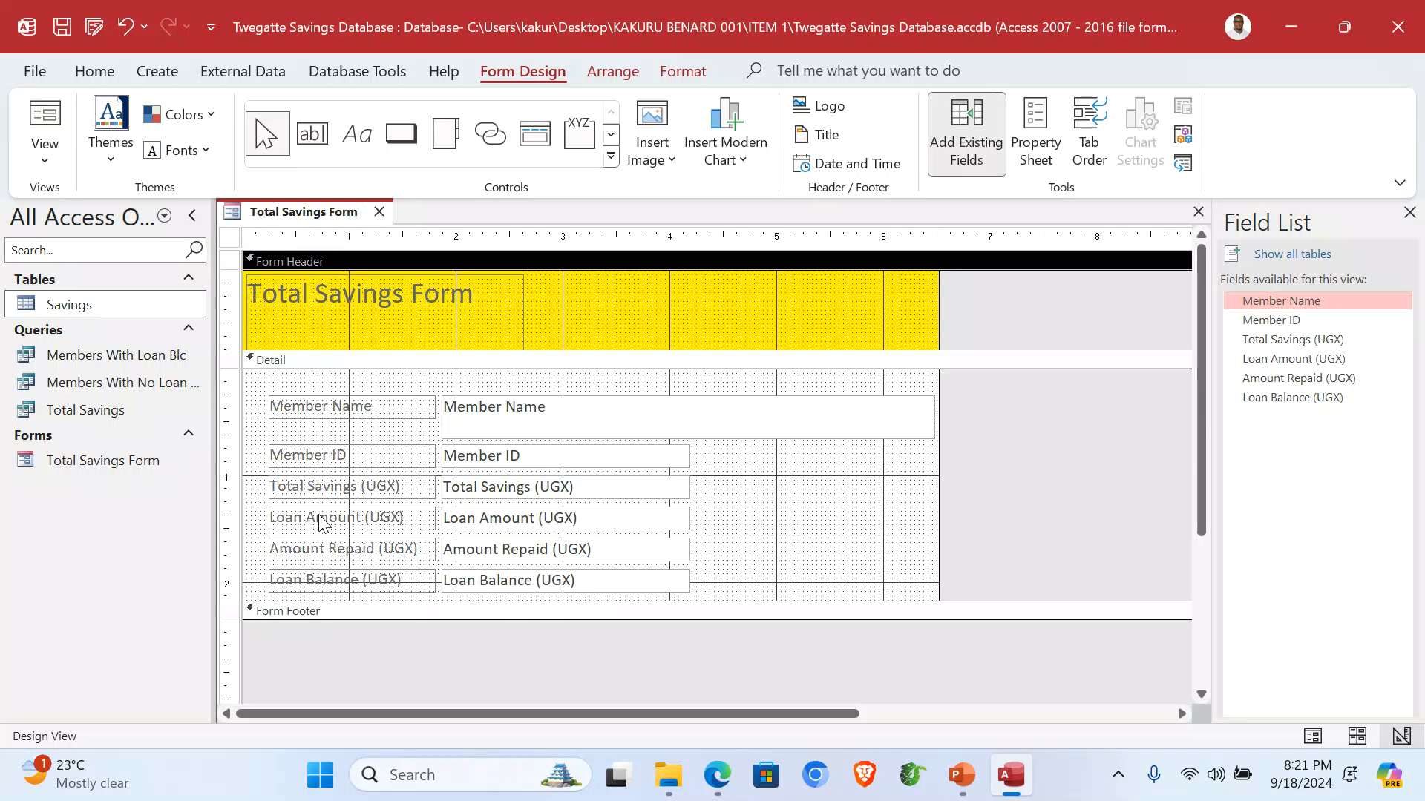
click(757, 526)
right_click(757, 525)
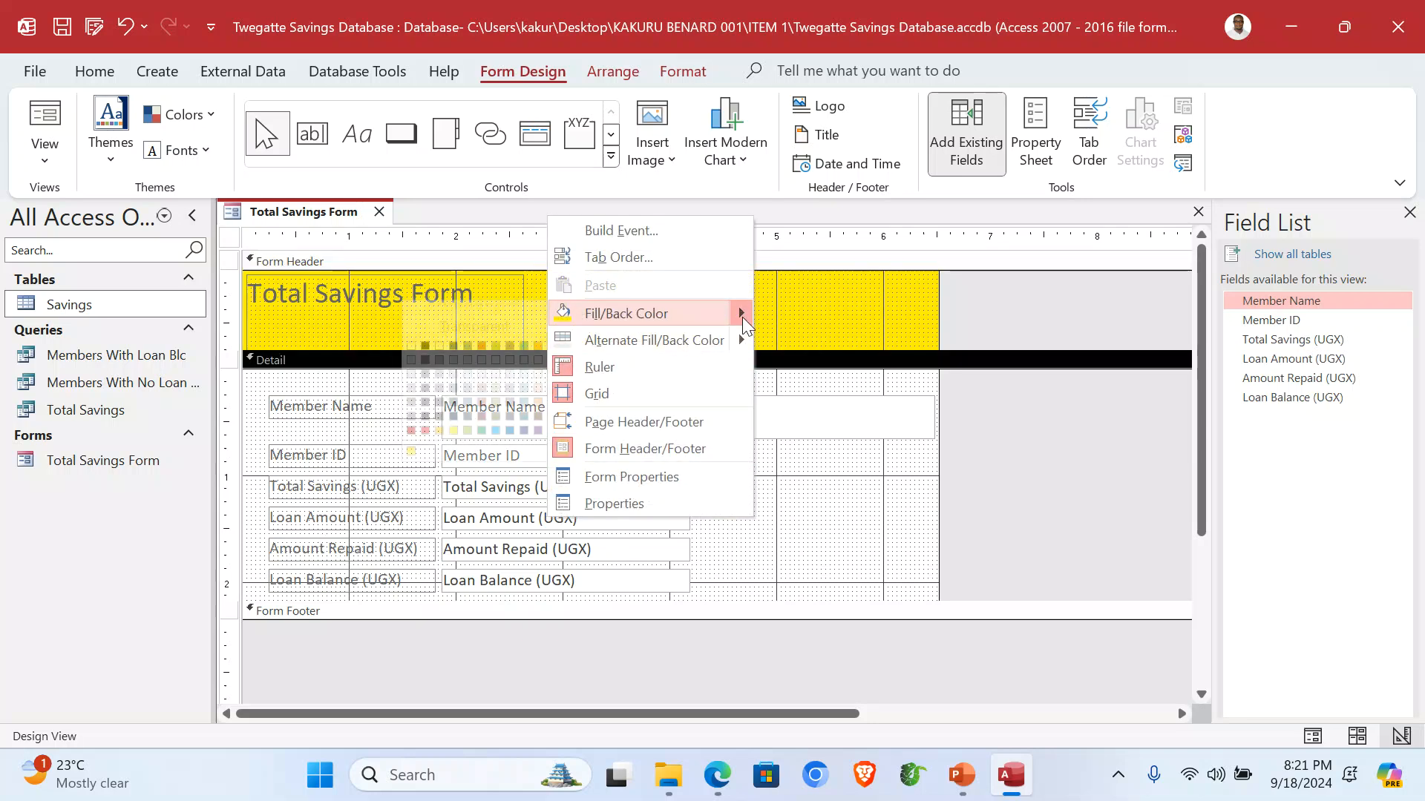
click(468, 430)
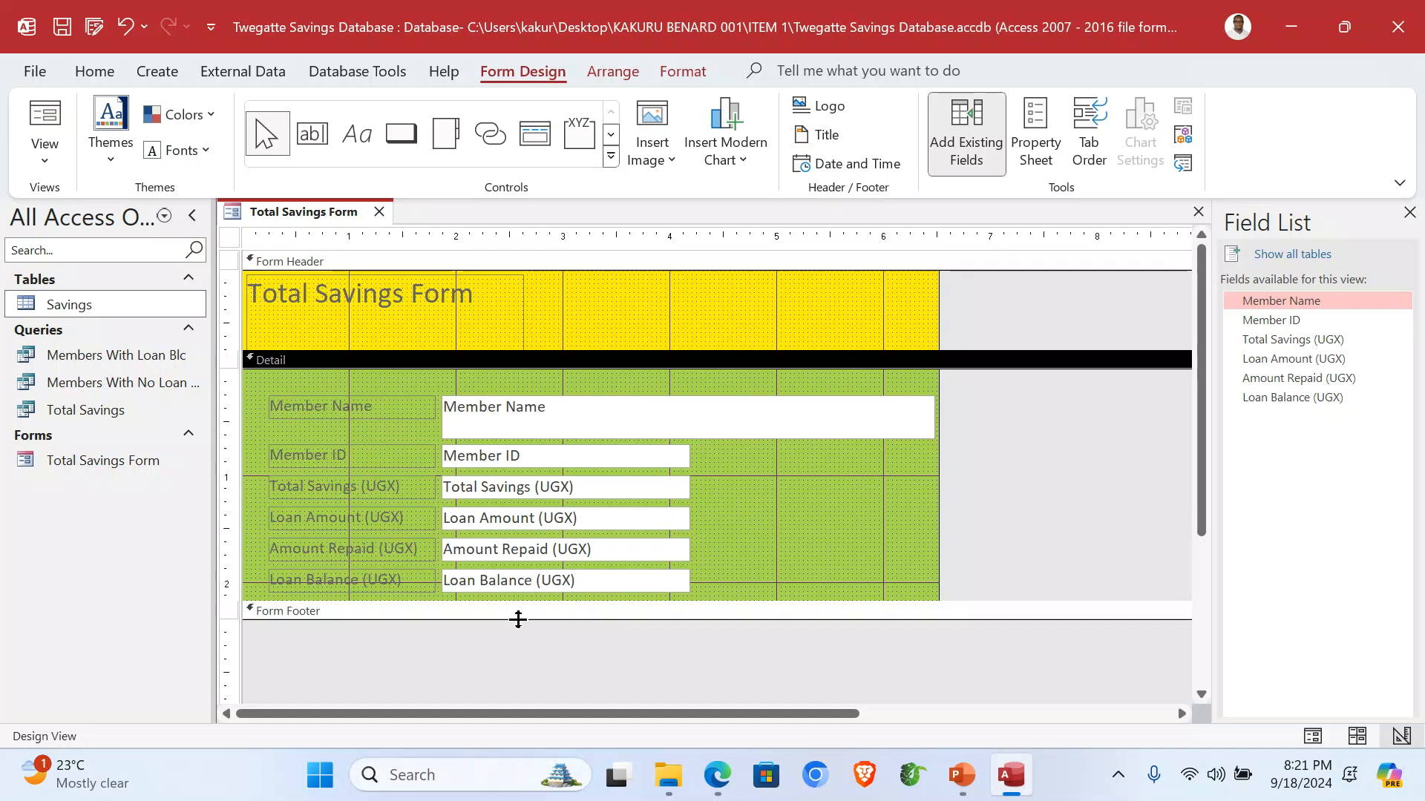
Enlarge the form footer and draw a label box in it.
drag(517, 618, 528, 630)
drag(534, 645, 540, 650)
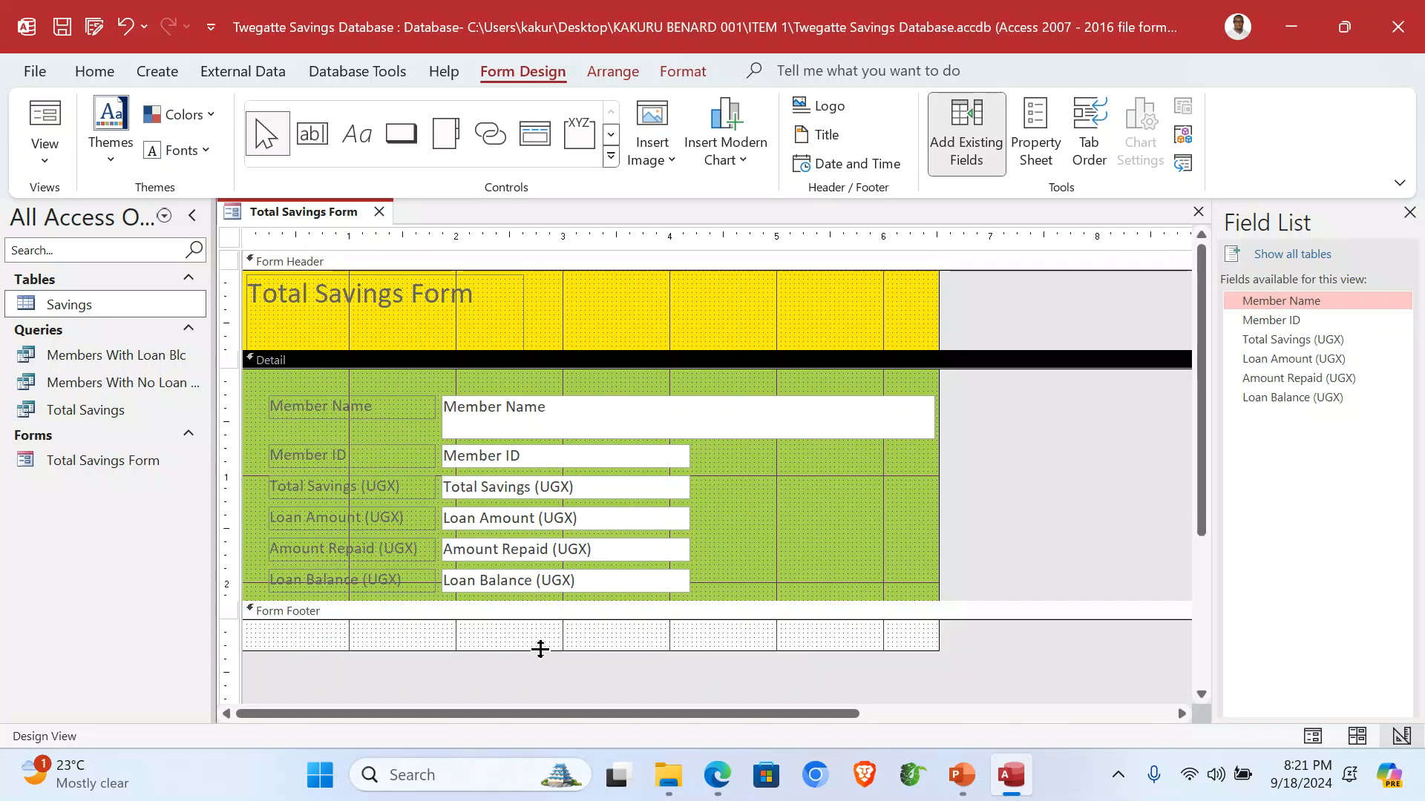
click(357, 133)
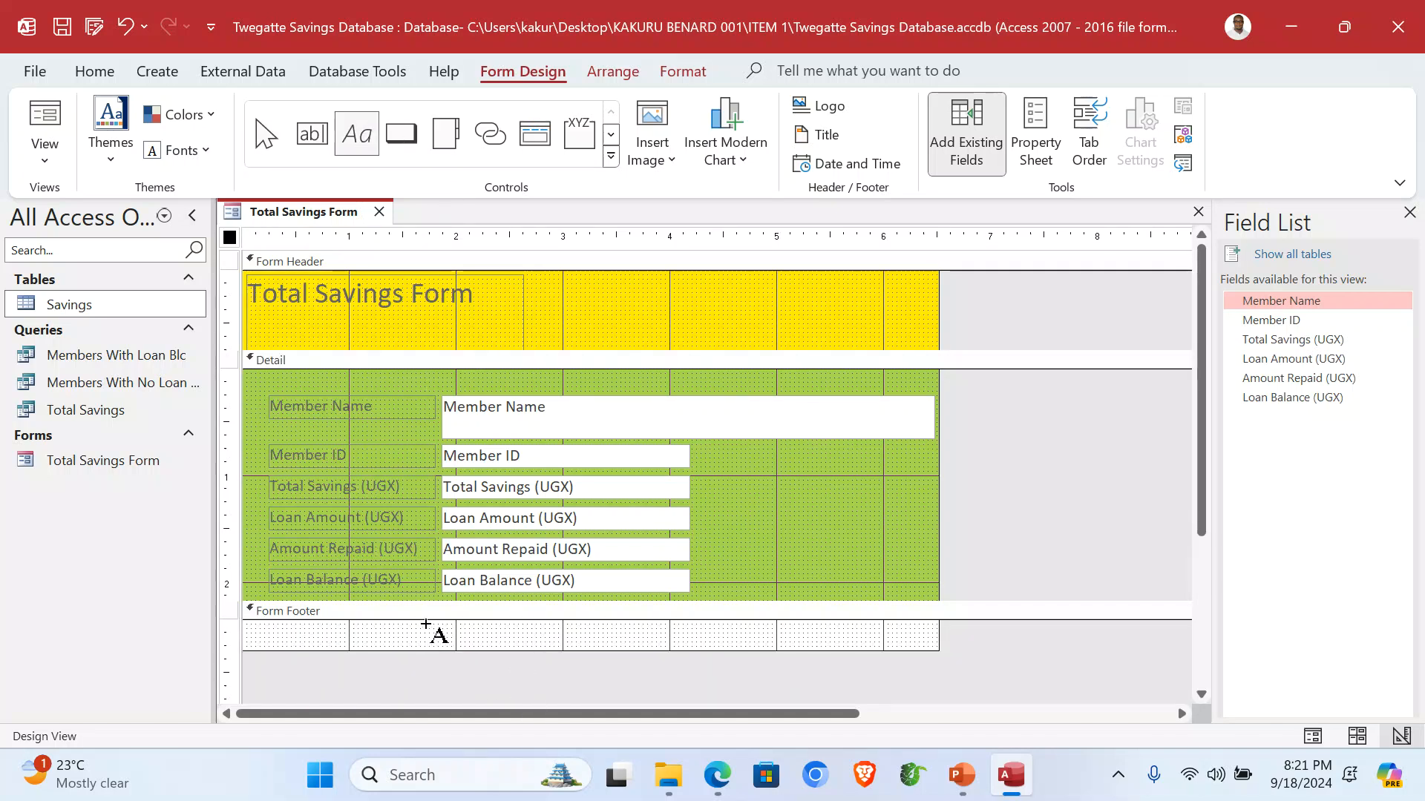
drag(390, 623, 560, 647)
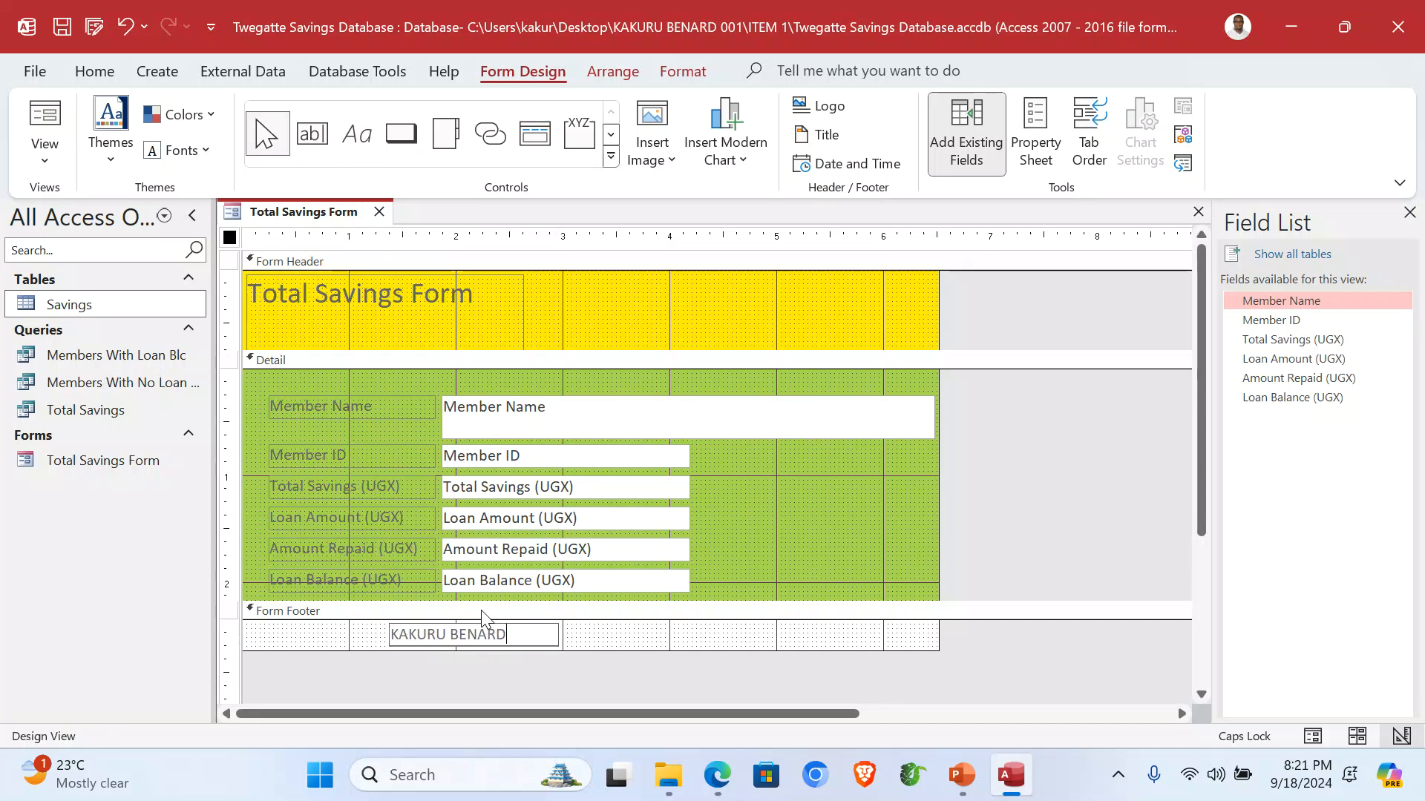
Commit the footer label with the author's name and ID, and add date and time to the header.
click(838, 500)
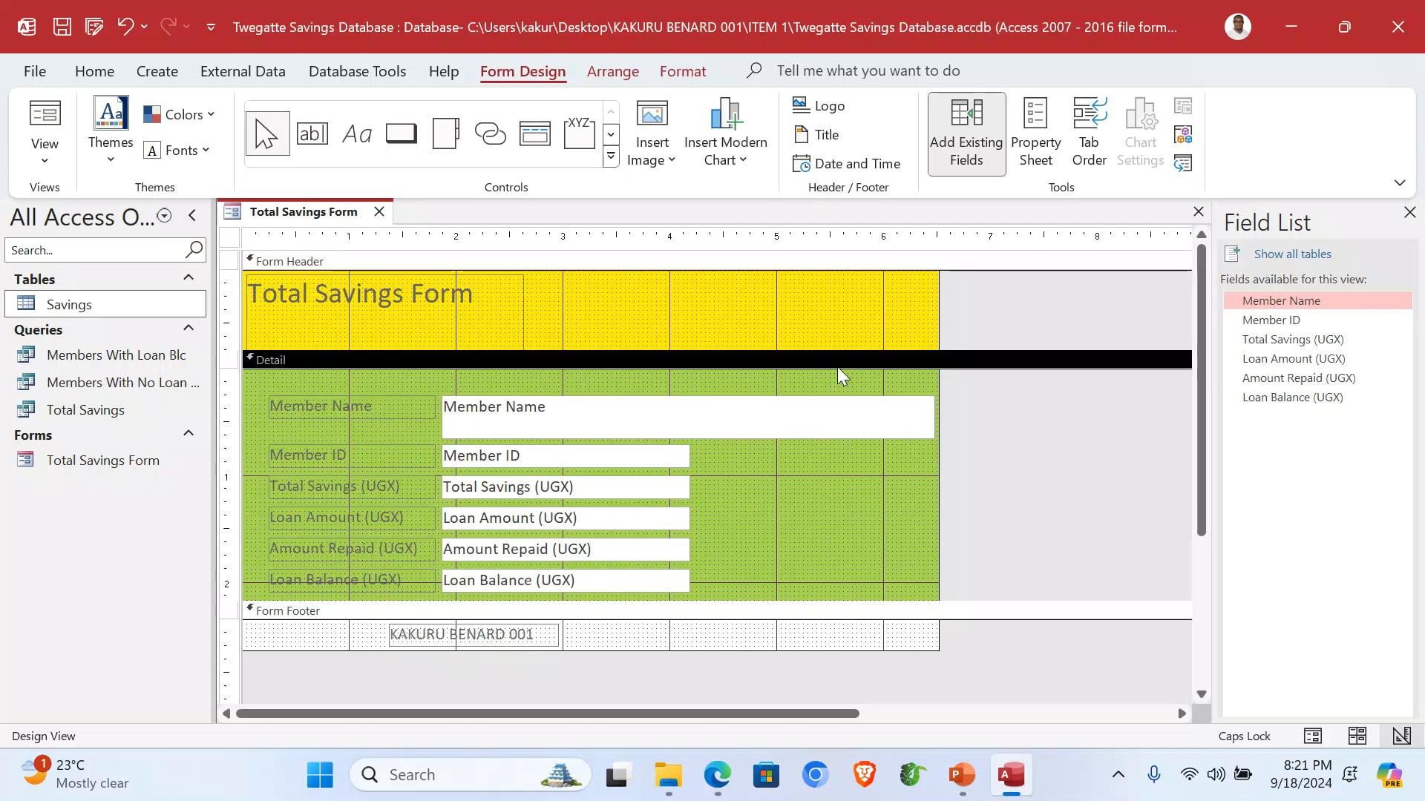
click(843, 165)
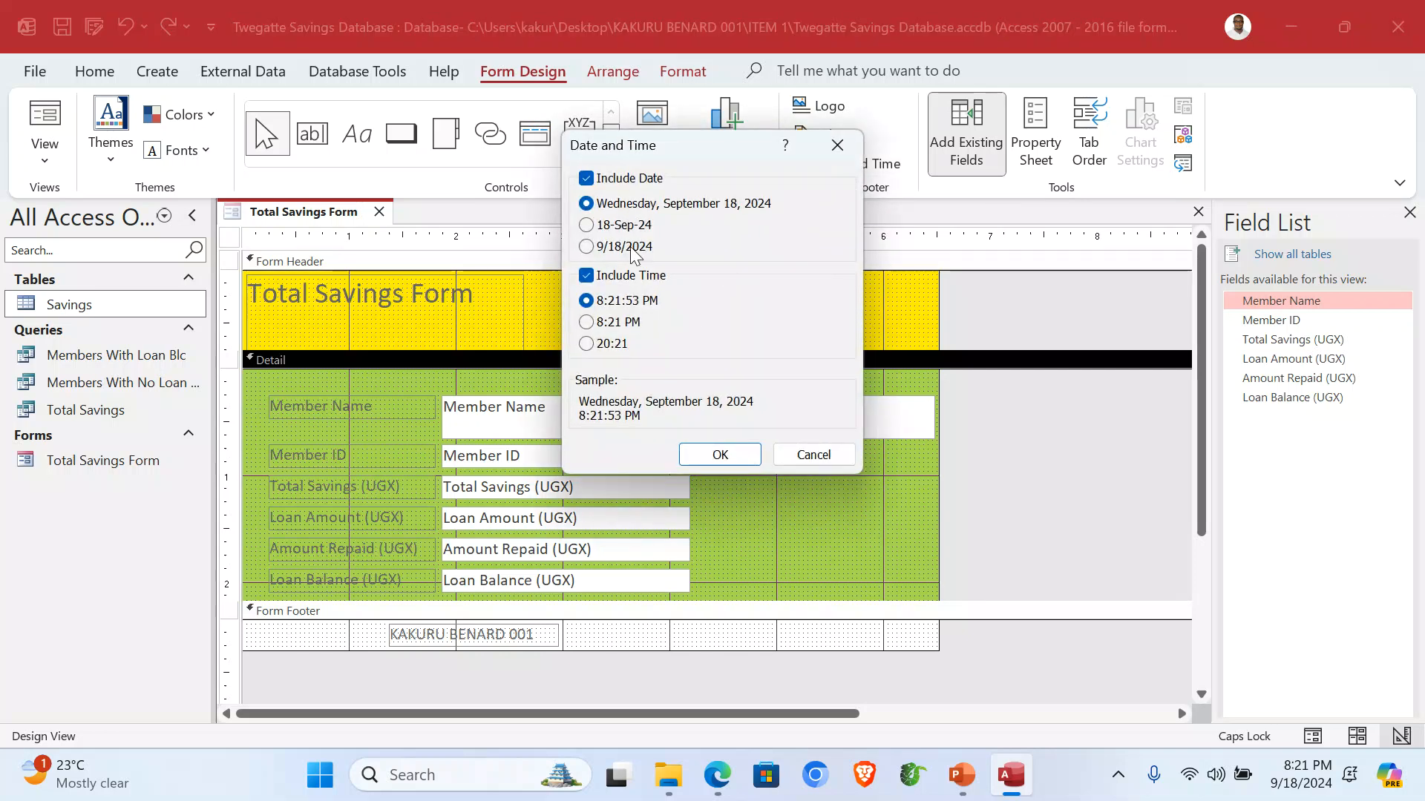
click(719, 455)
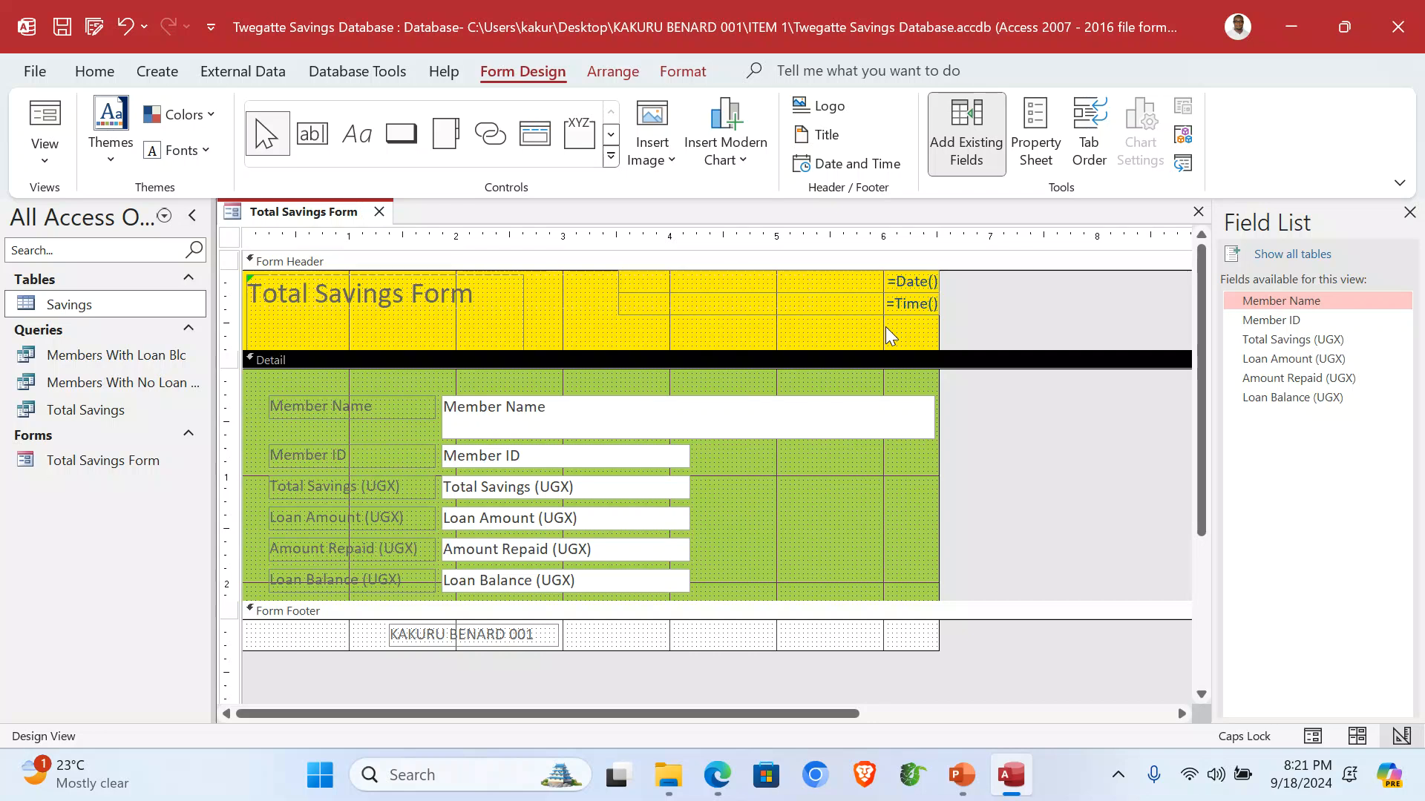
Widen the form title label to the right and select its text for replacement.
click(398, 297)
click(273, 325)
drag(523, 310, 634, 316)
click(476, 300)
drag(476, 300, 265, 306)
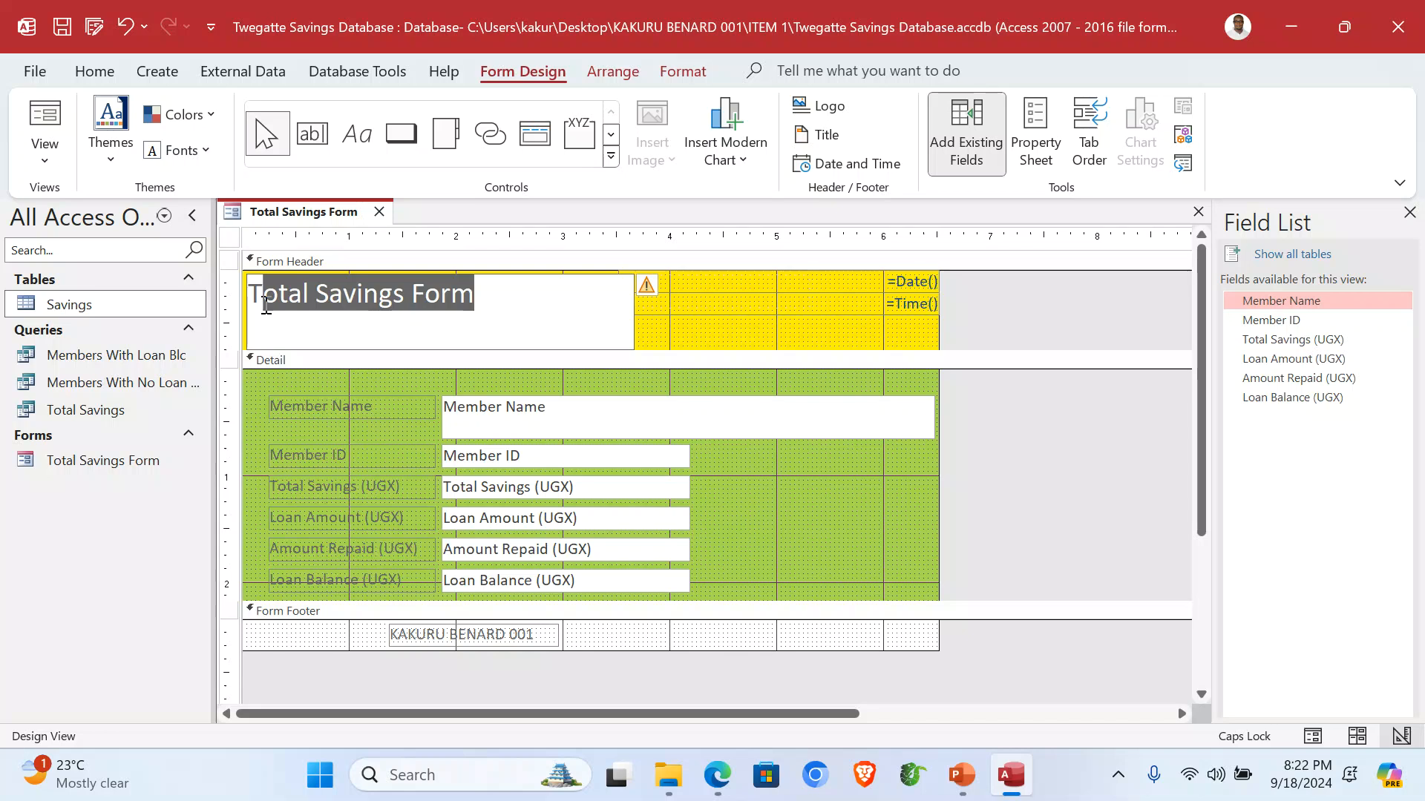
Retitle the form 'TWEGATTE SAVINGS FORM' and pick the Twegatte logo image from the ITEM 1 folder.
text(WEGATT)
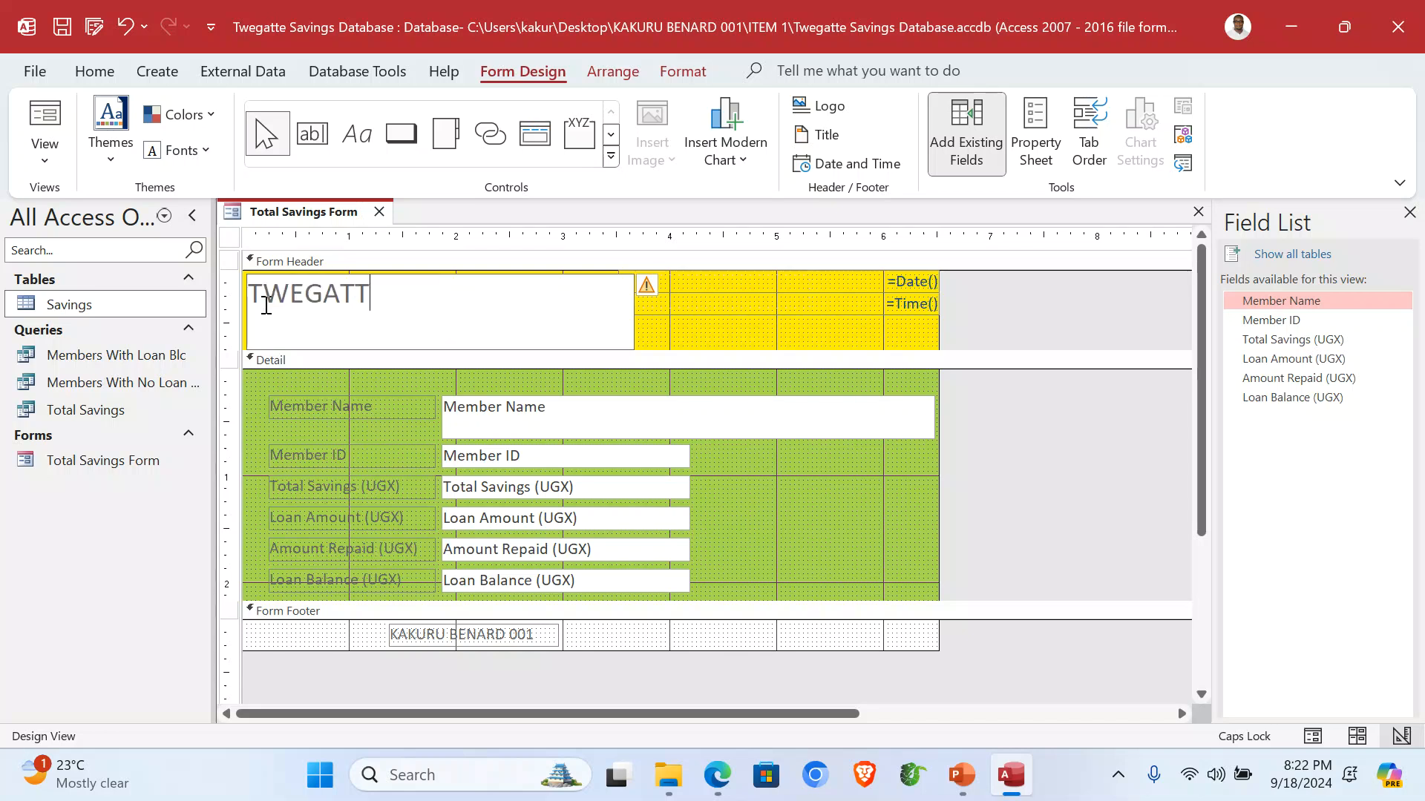
text(E SAVINGS FORM)
click(736, 333)
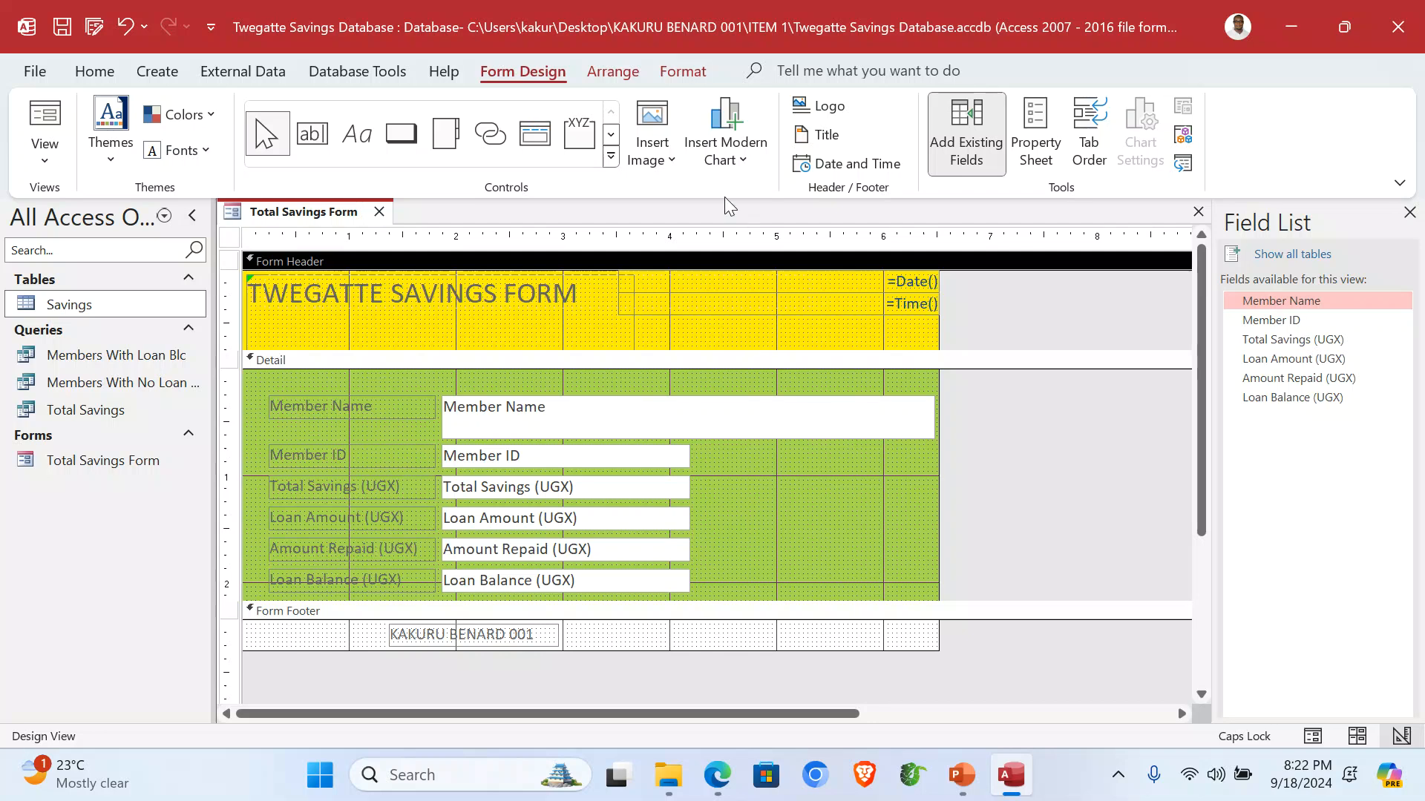
click(673, 172)
click(687, 194)
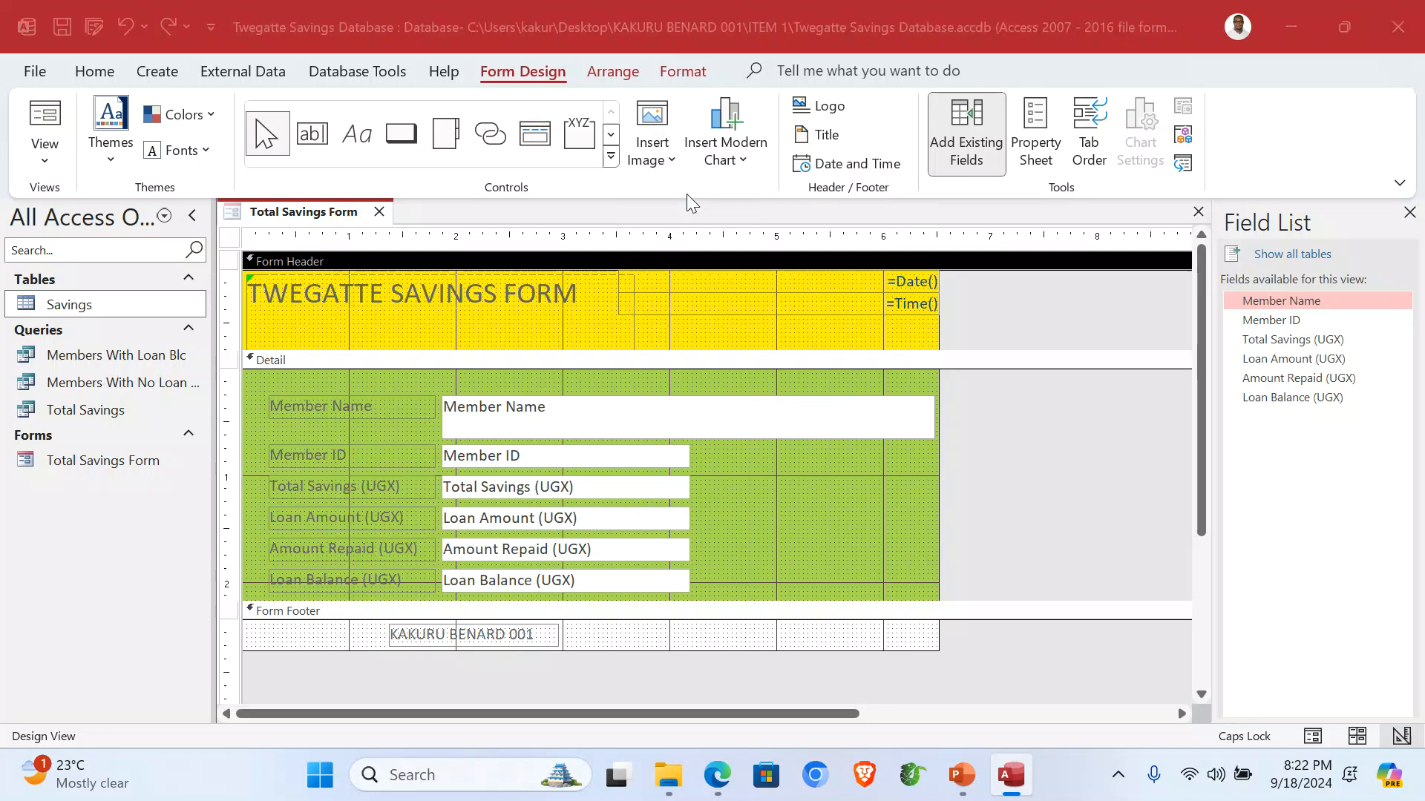
scroll(141, 208, down, 3)
scroll(111, 296, up, 5)
click(92, 256)
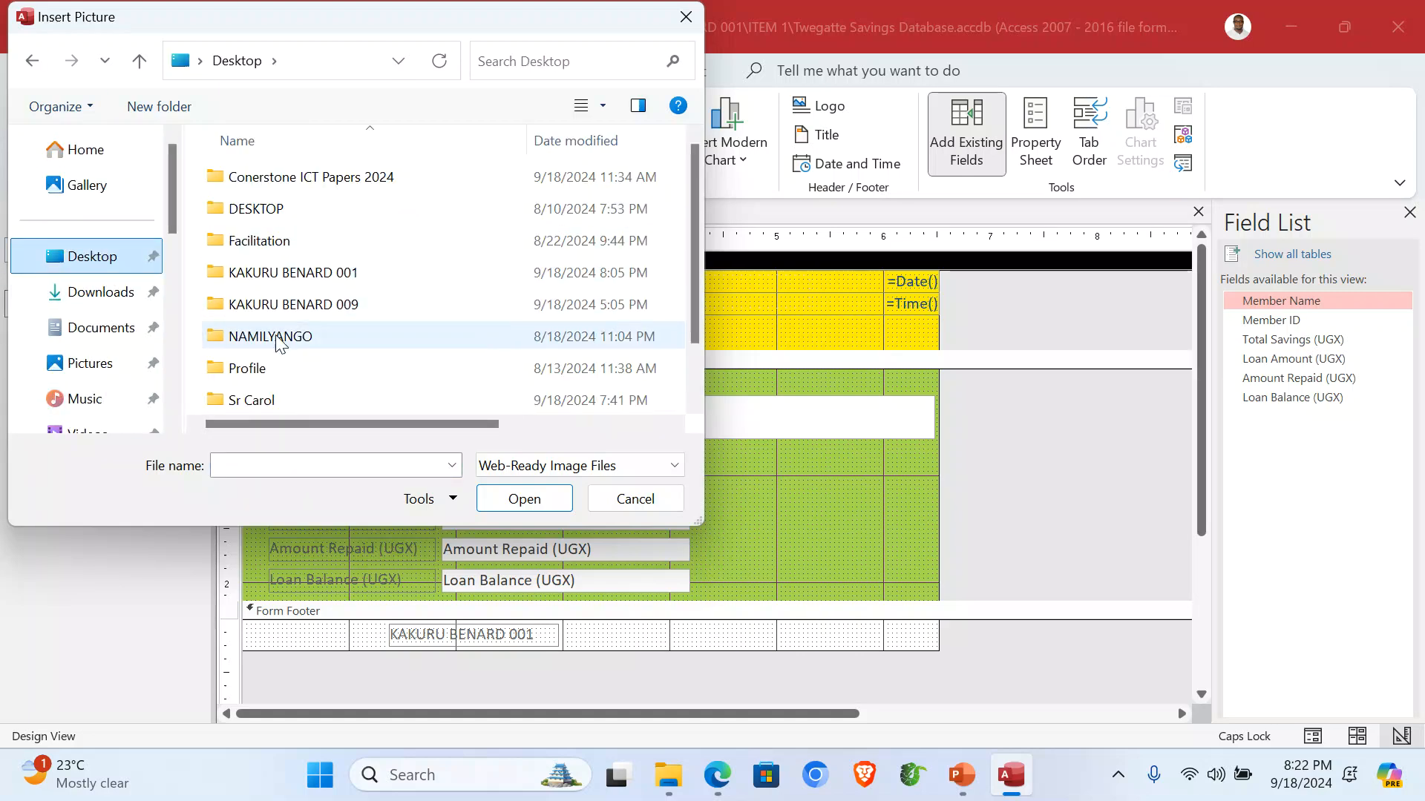
double_click(341, 280)
double_click(270, 178)
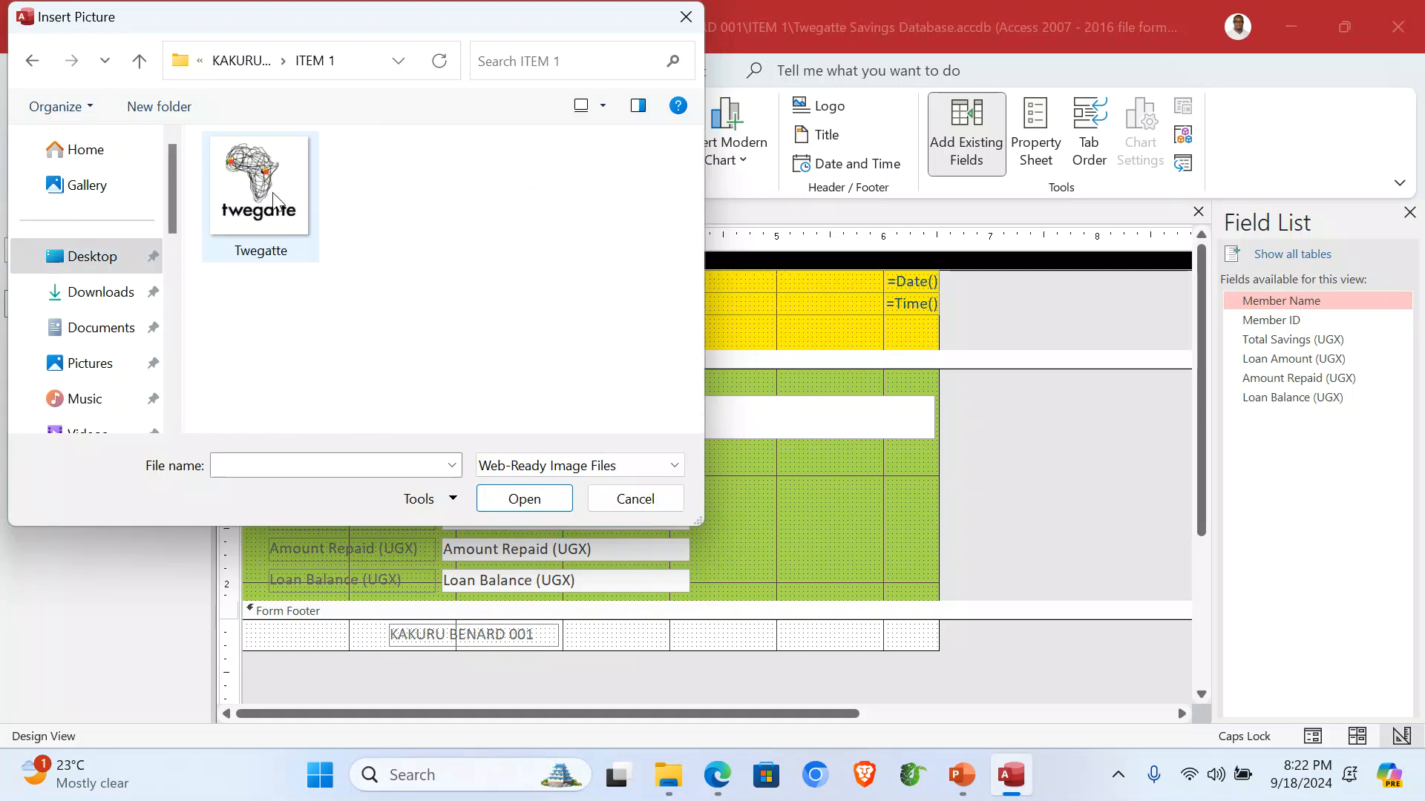
double_click(261, 195)
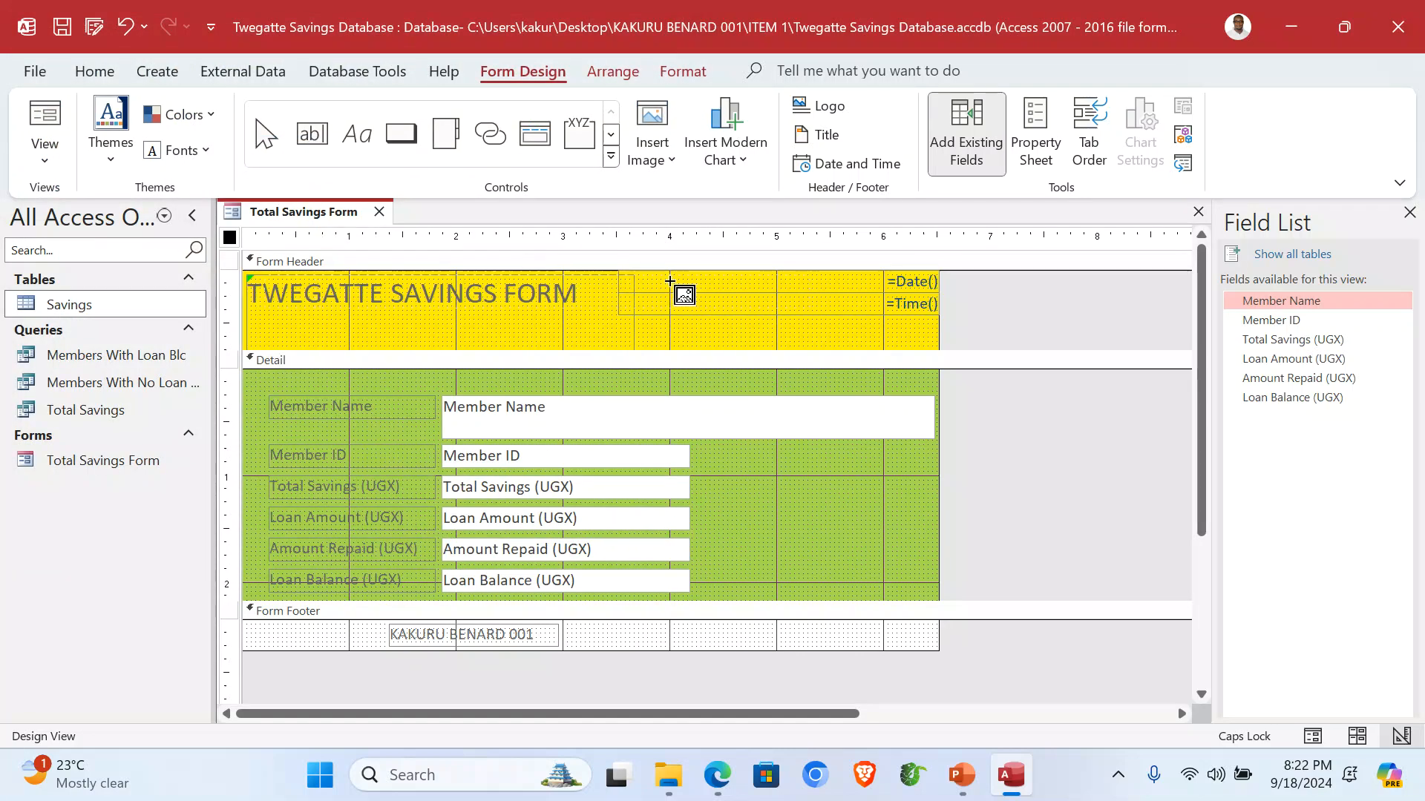
Place the logo in the header beside the title and view the form in Form view.
drag(634, 276, 728, 343)
click(1055, 336)
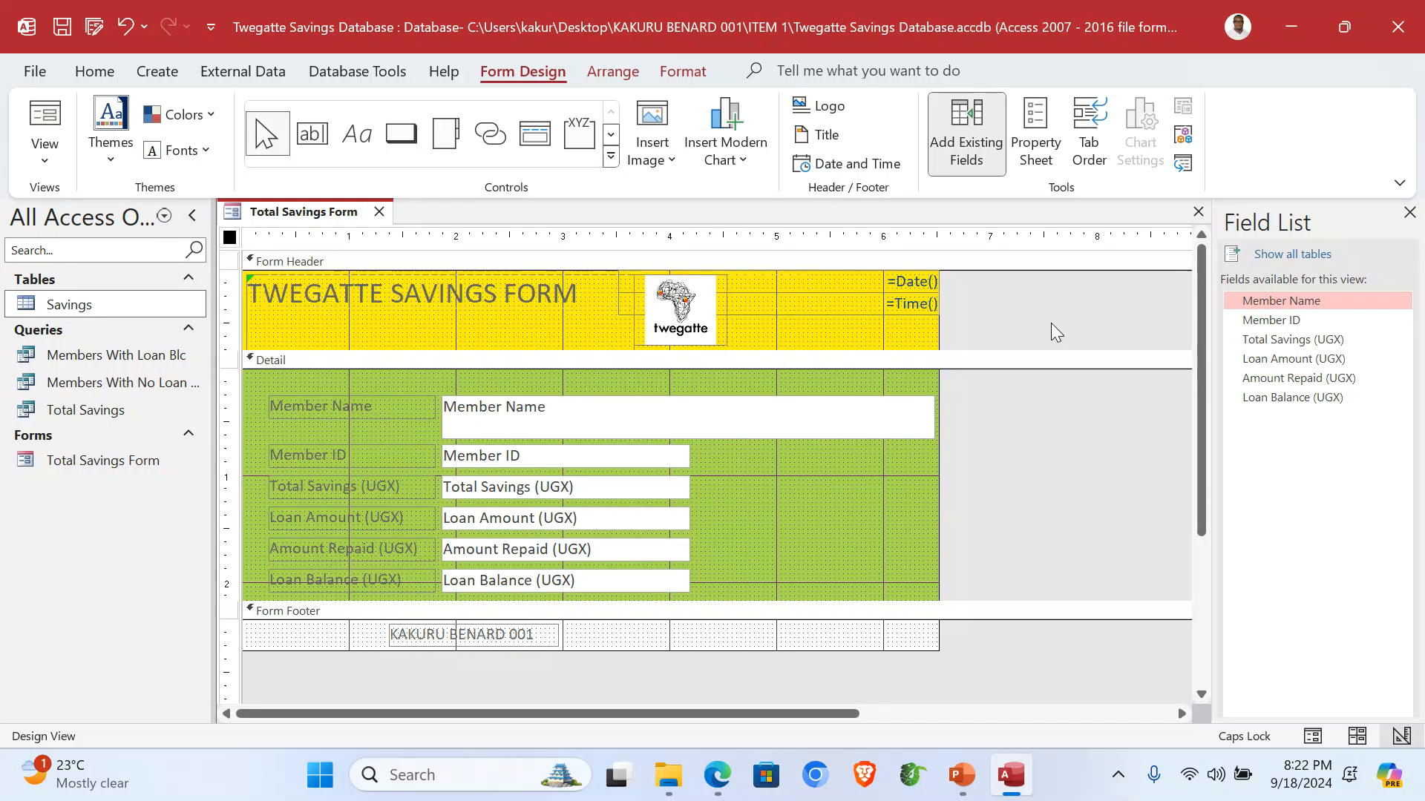
click(44, 152)
click(89, 198)
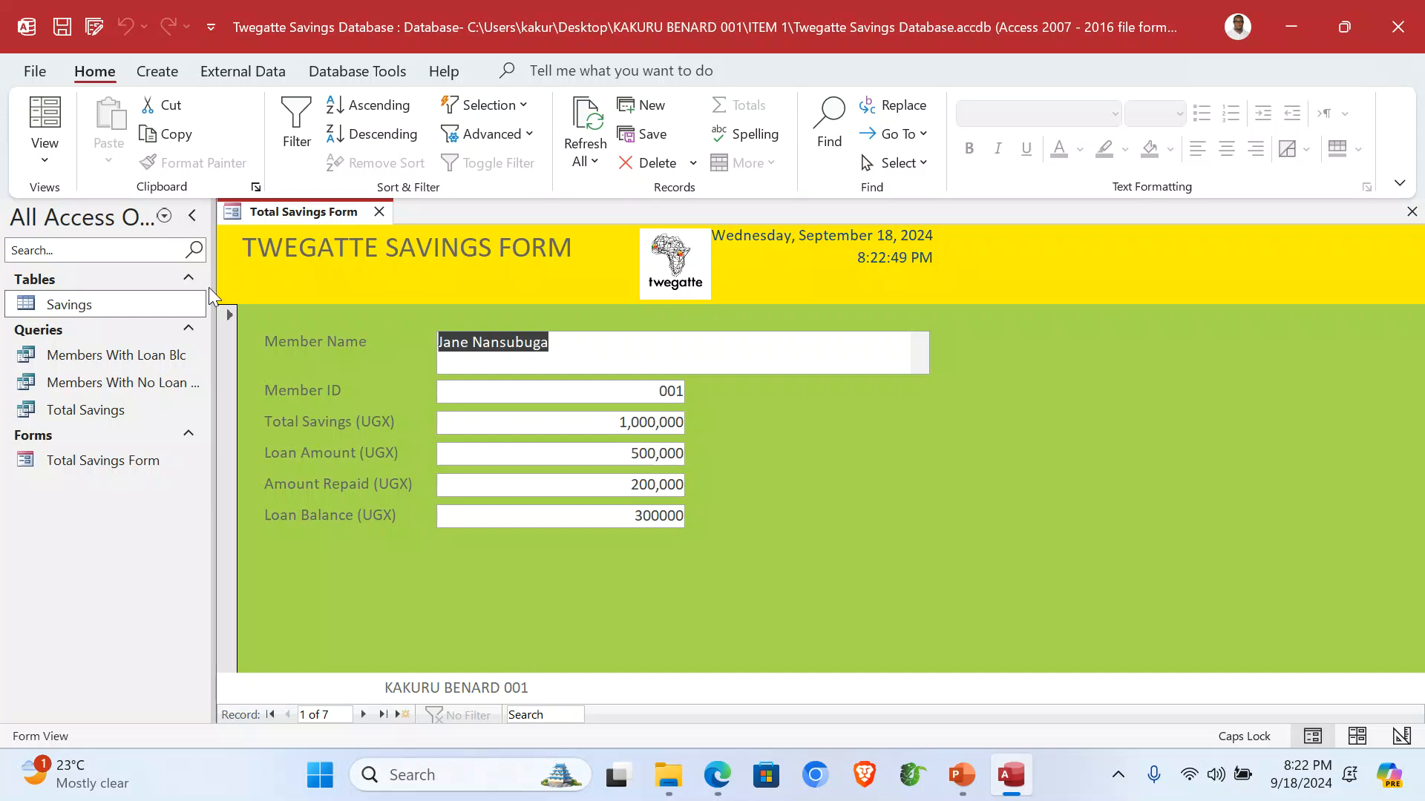
Print-preview the Total Savings Form, zooming in and out, then close the preview and the form.
click(35, 70)
click(73, 412)
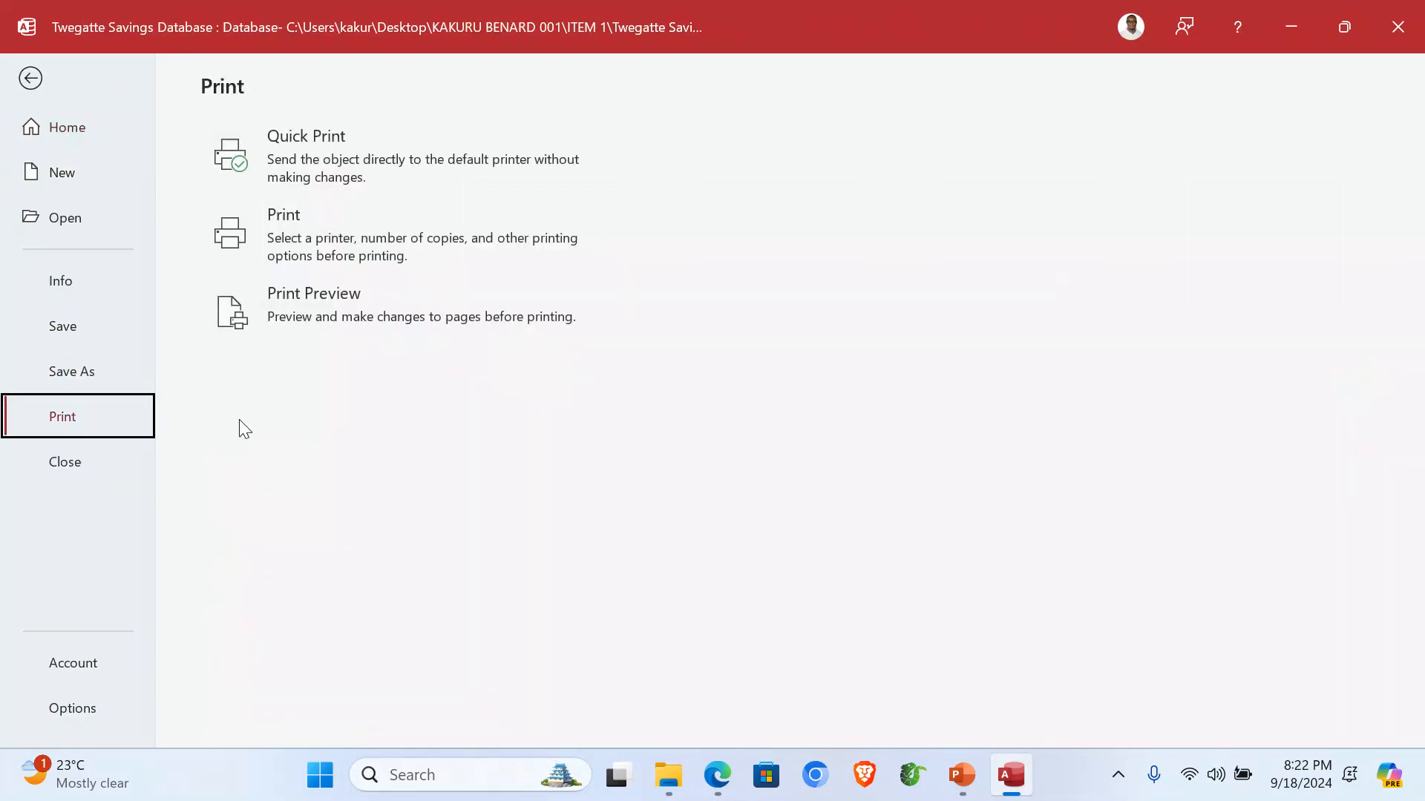
click(356, 319)
click(866, 440)
click(861, 472)
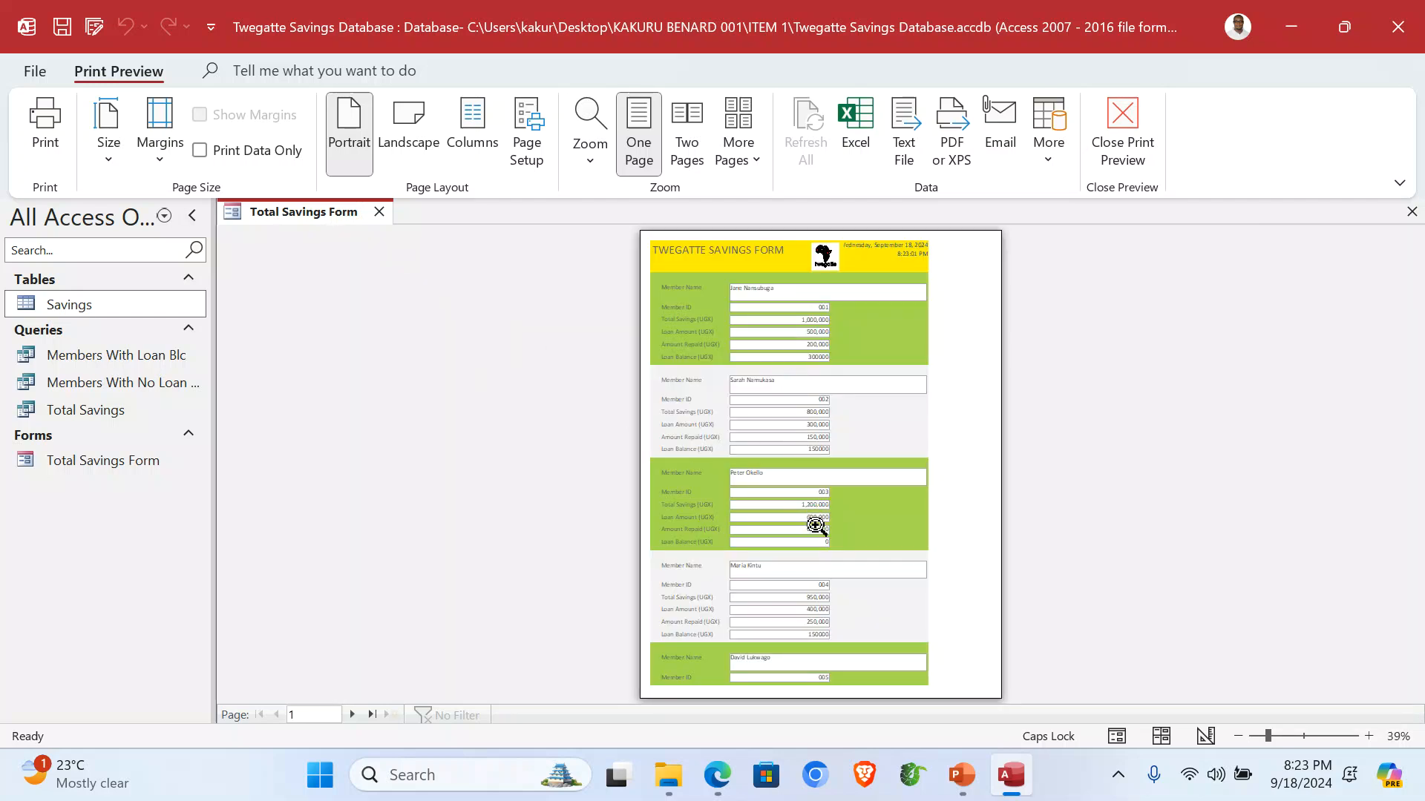
click(1100, 146)
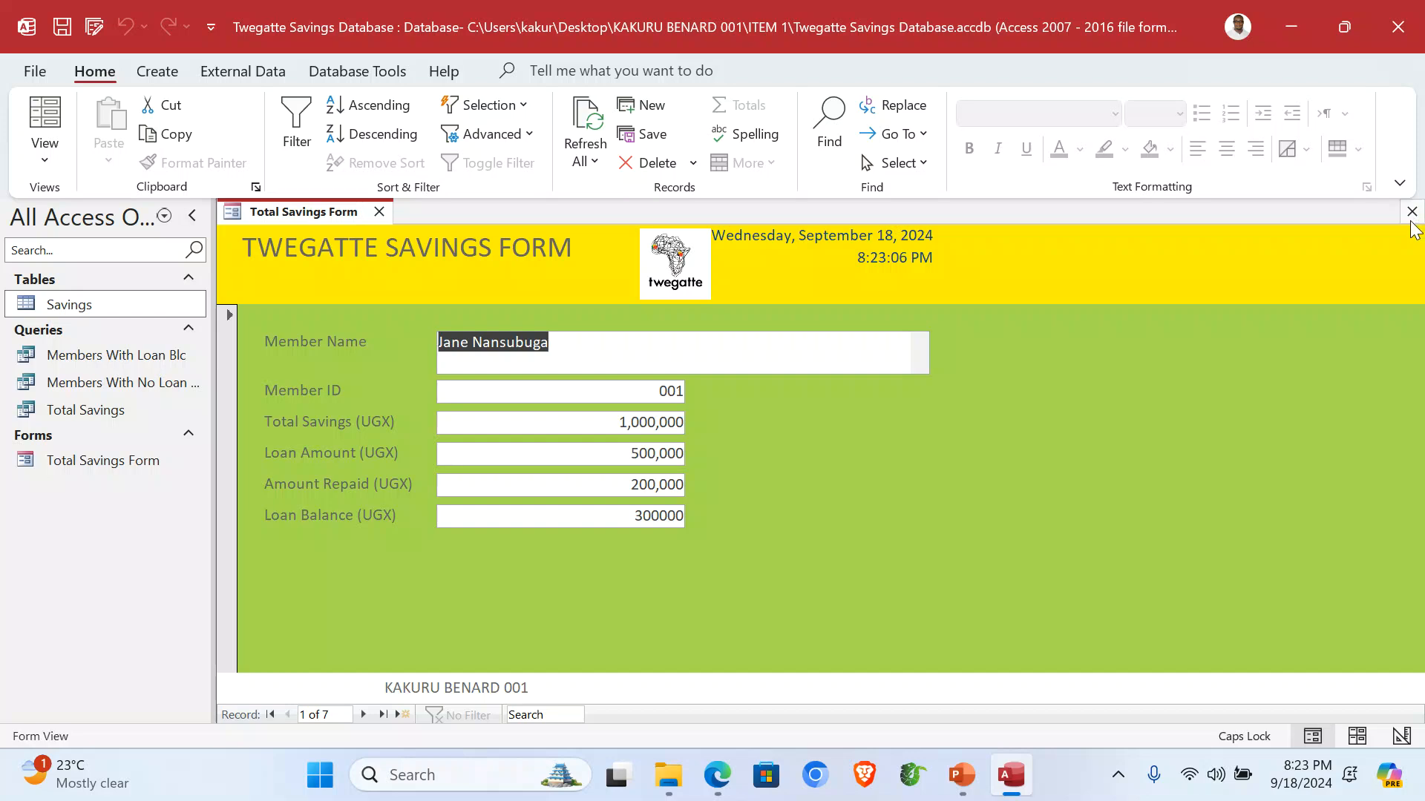
click(1411, 213)
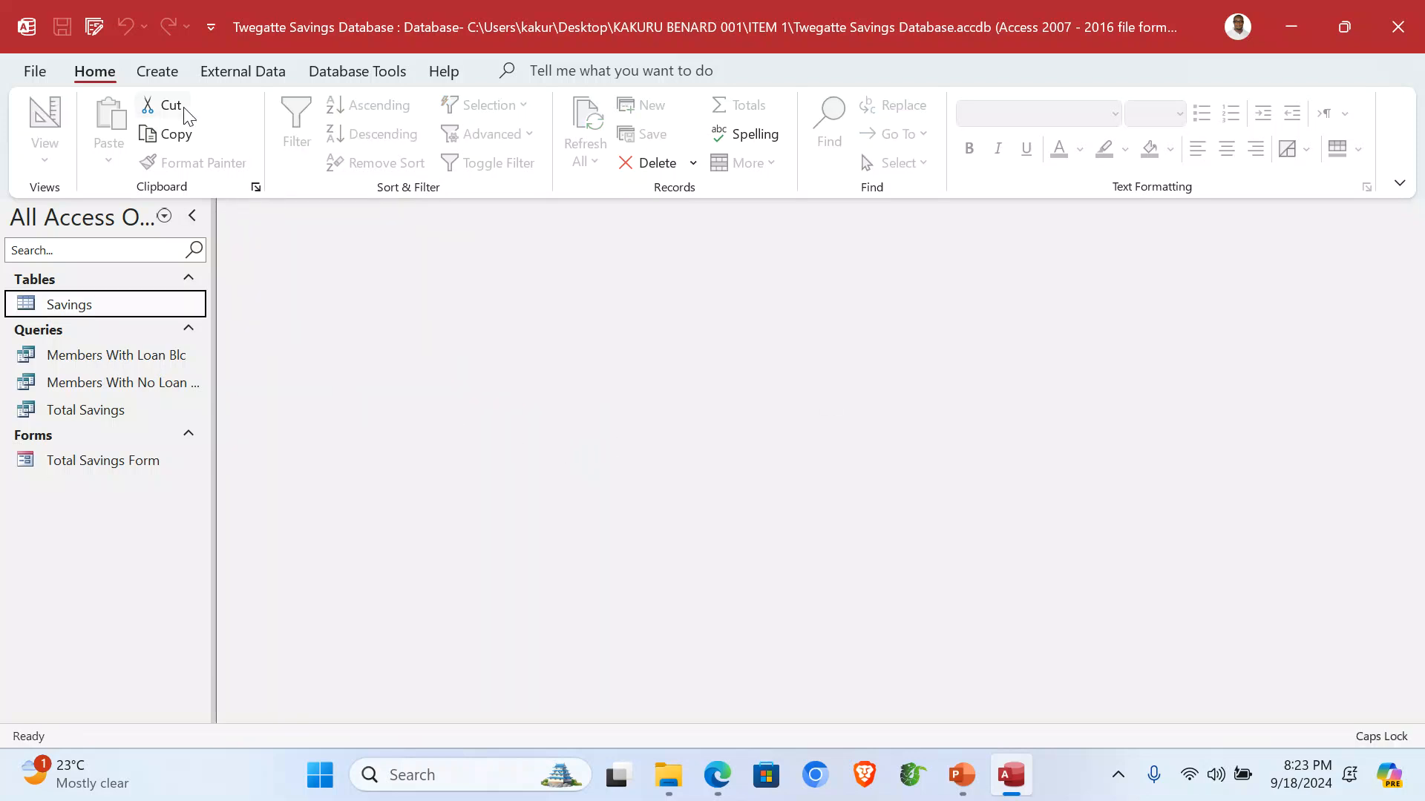
Start a Report Wizard report on the Total Savings query with all its fields and no grouping.
click(160, 78)
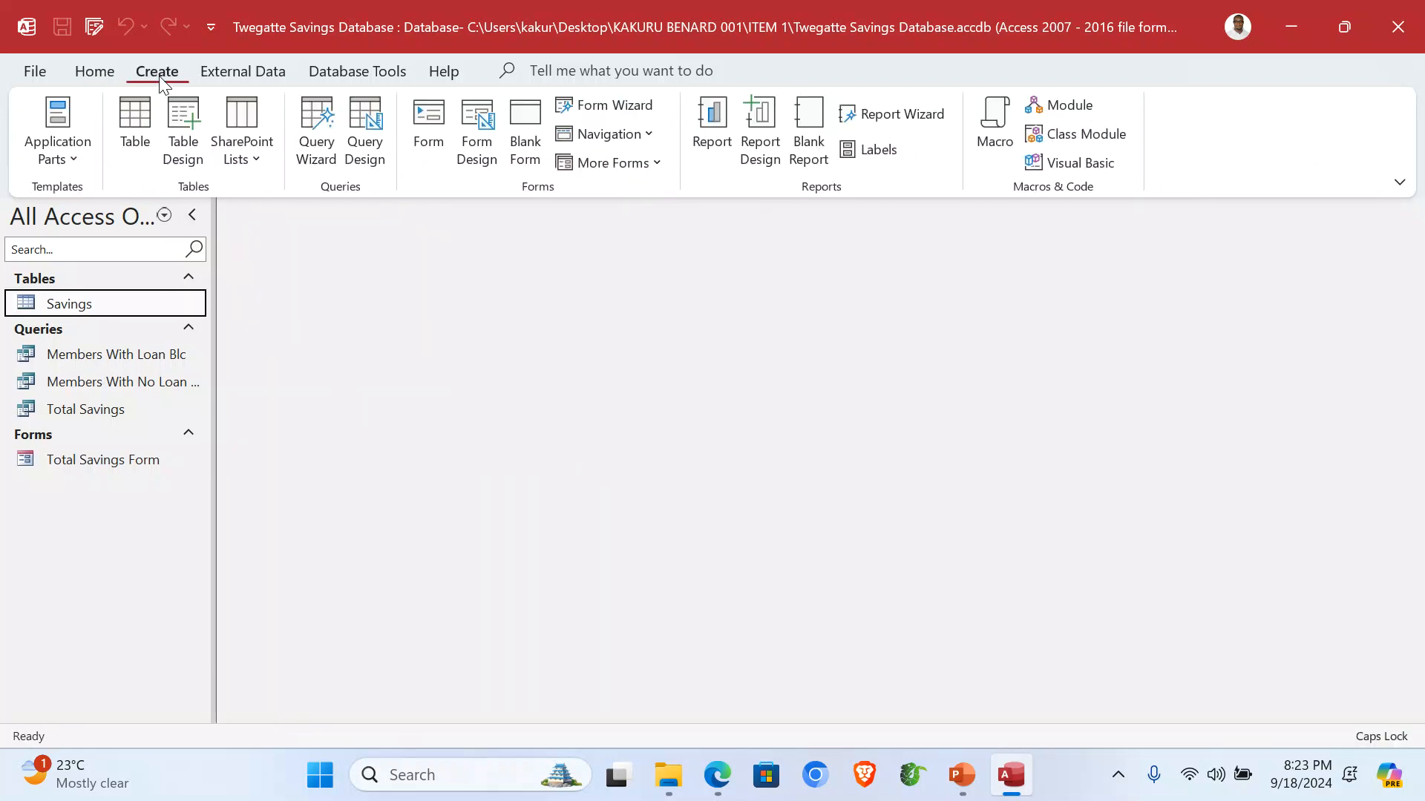
click(904, 114)
click(735, 271)
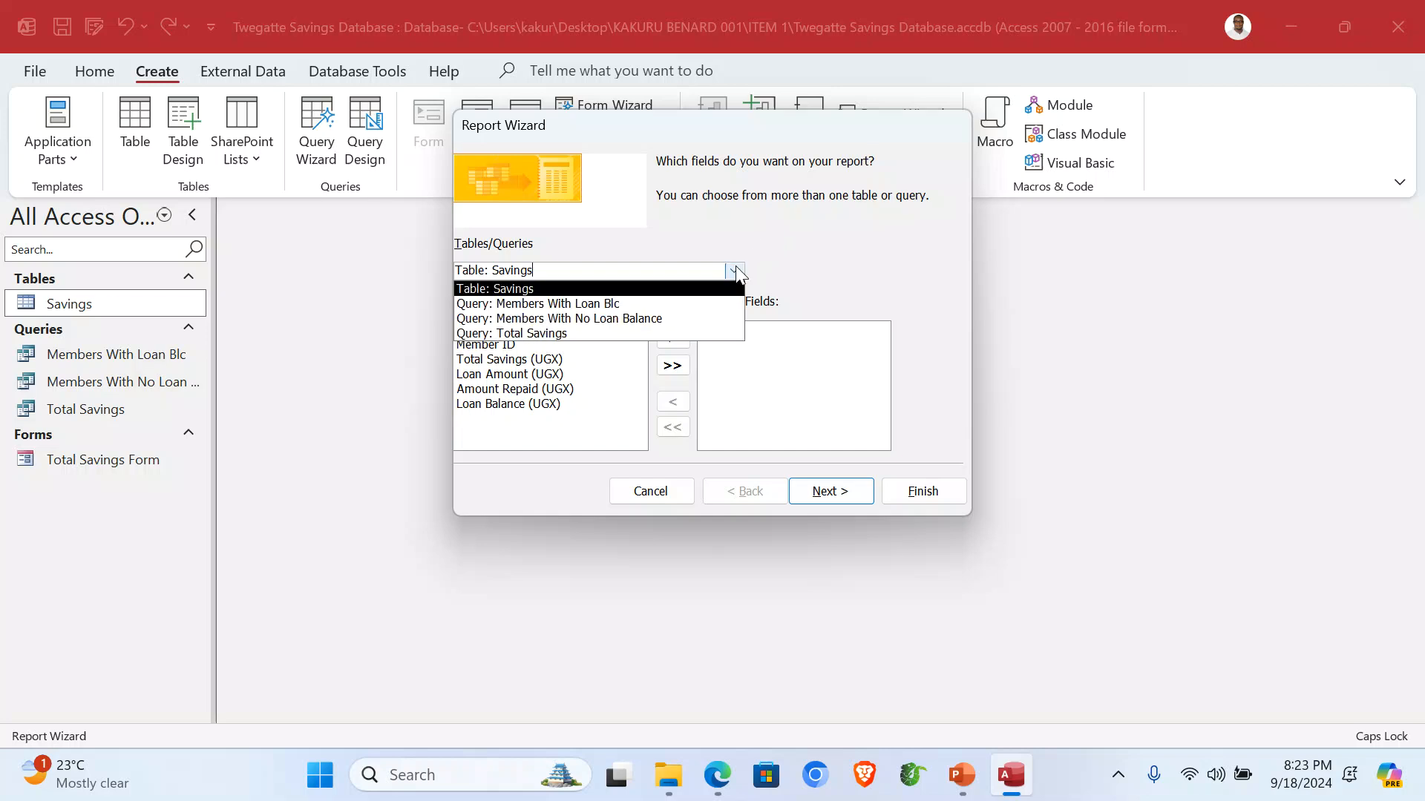
click(610, 333)
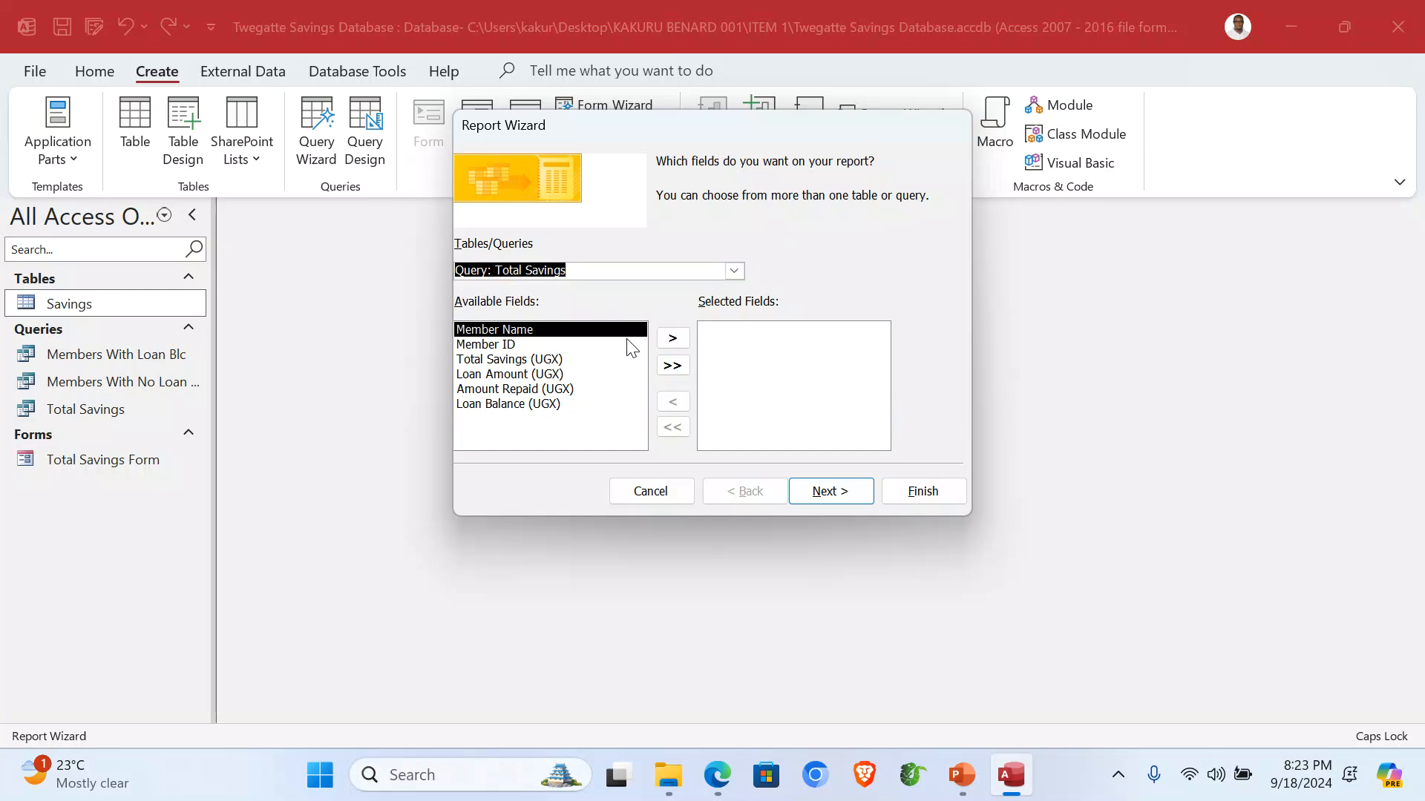
click(672, 365)
click(848, 489)
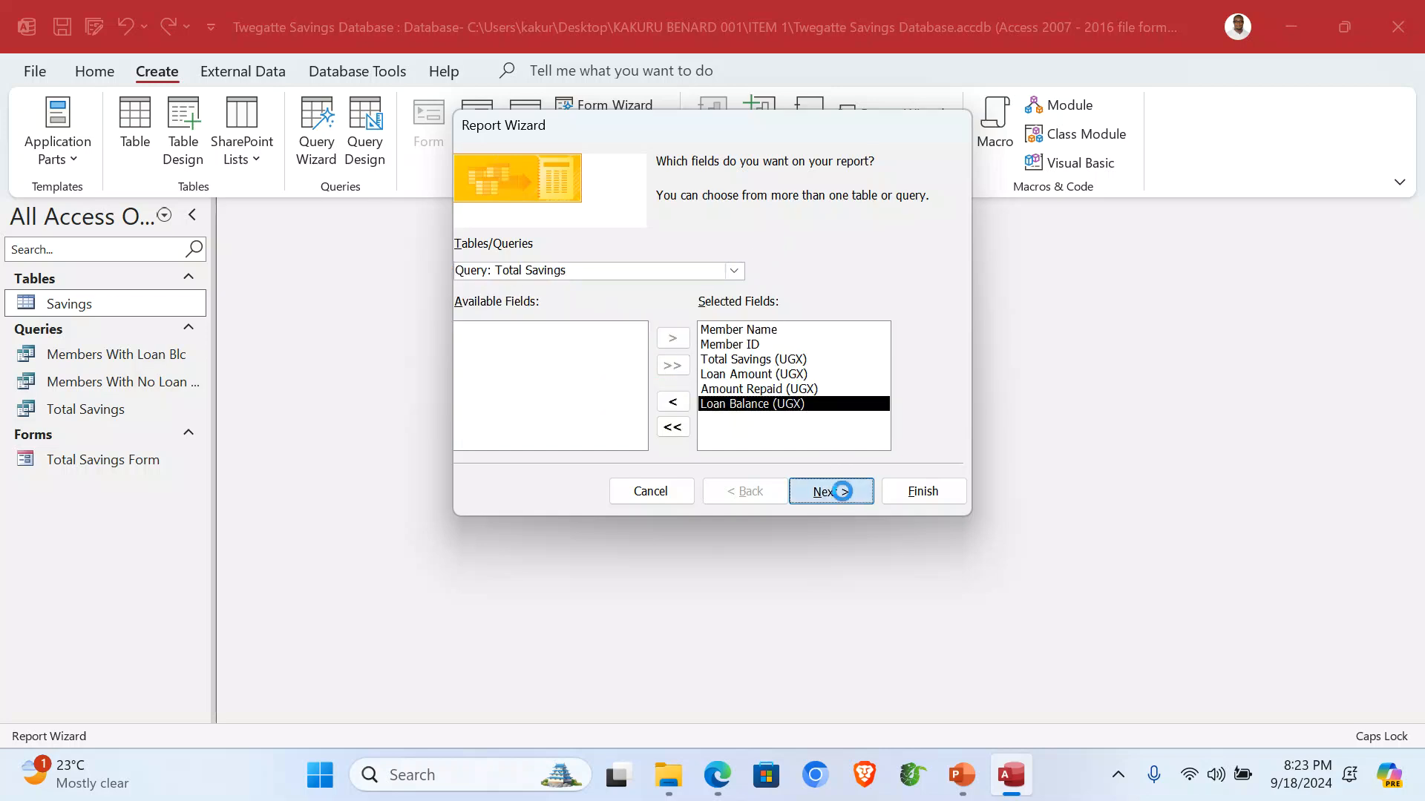
click(845, 496)
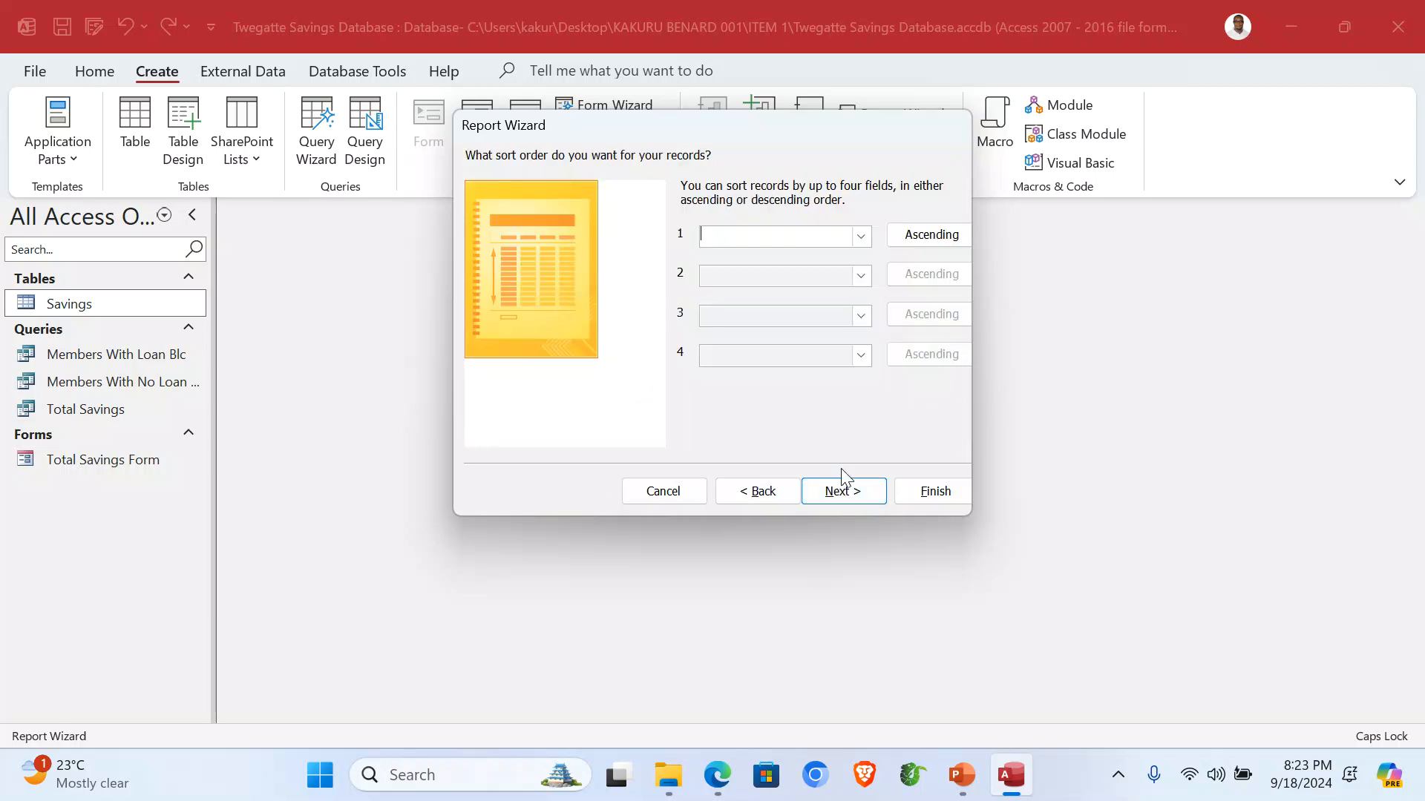
Sort by Member Name, use a tabular portrait layout, title it Total Savings Report, and finish.
click(861, 237)
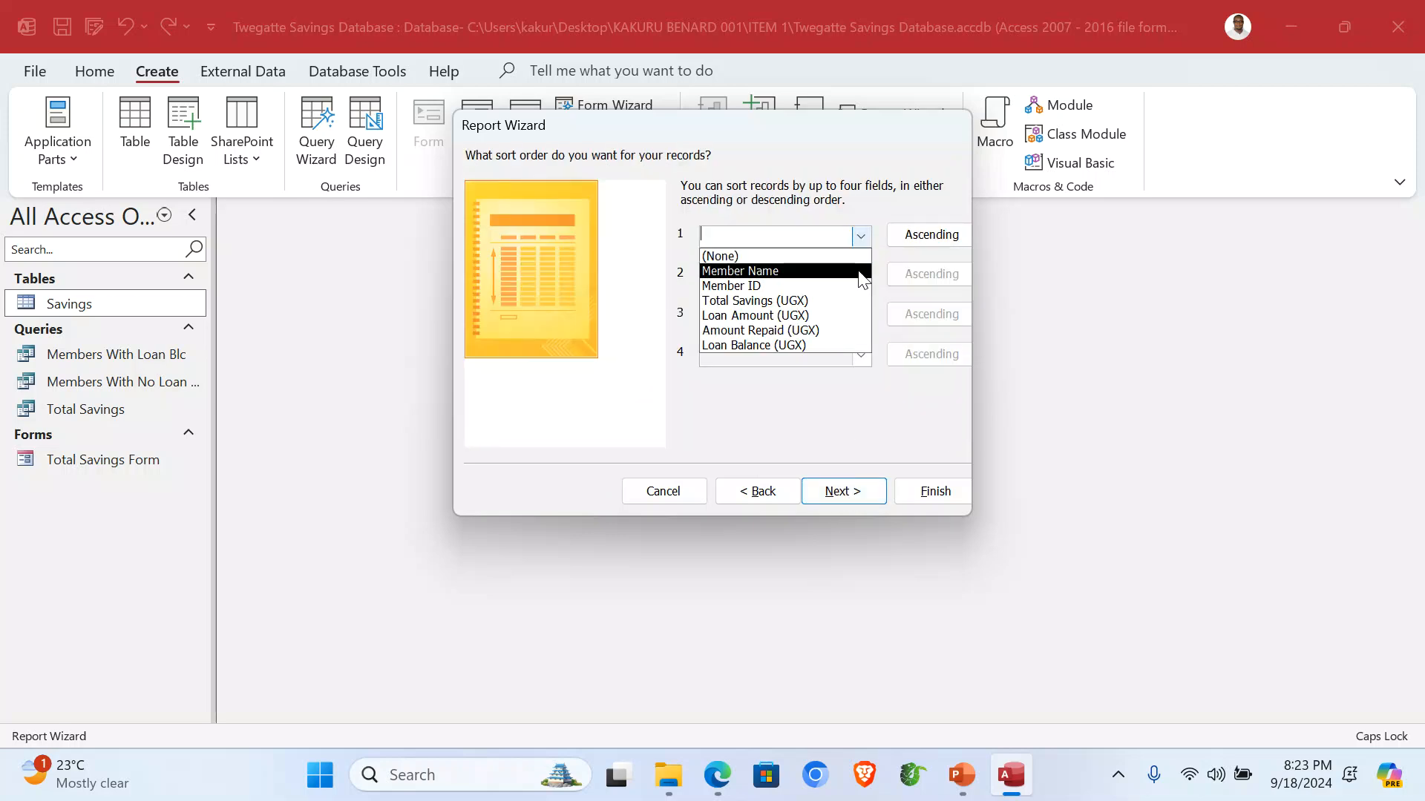
click(833, 272)
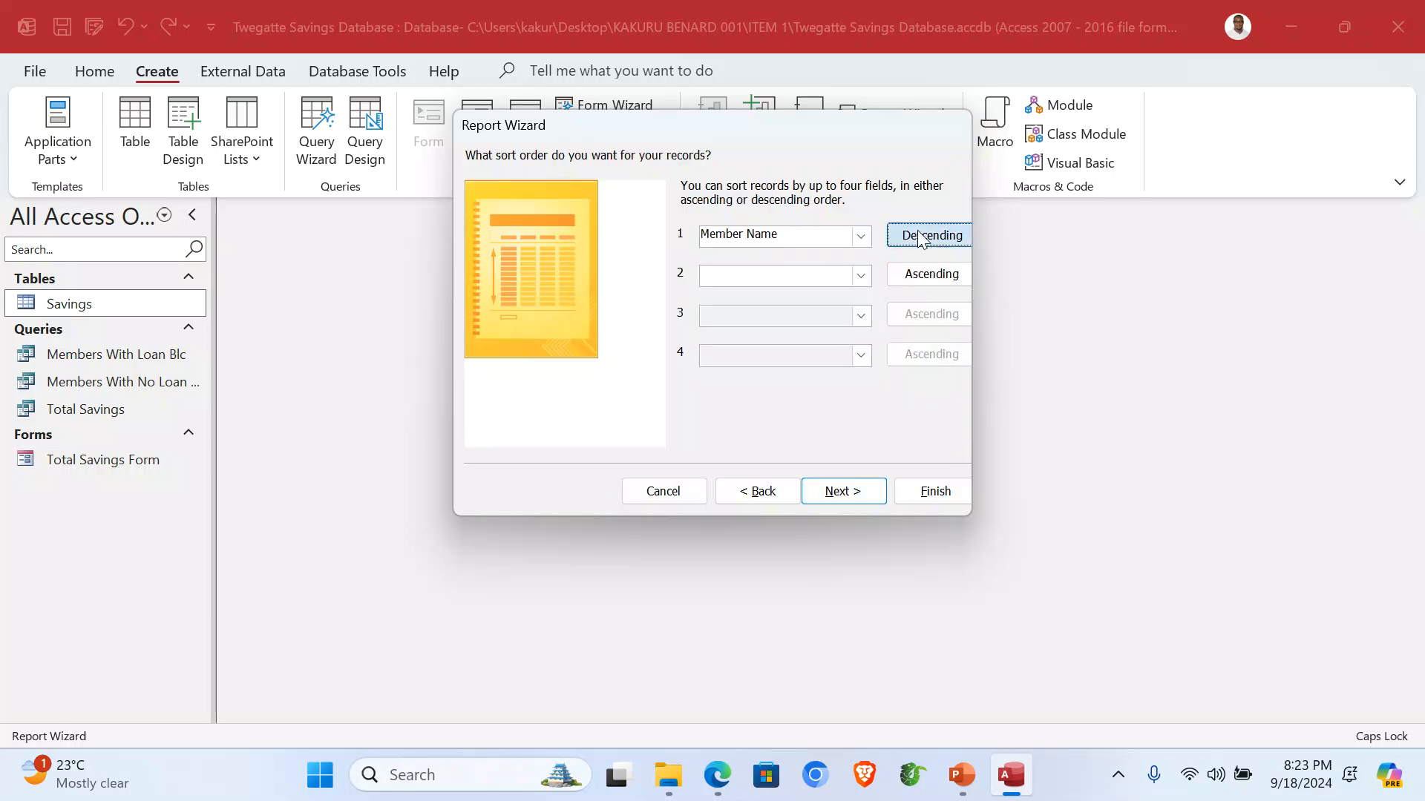
click(836, 492)
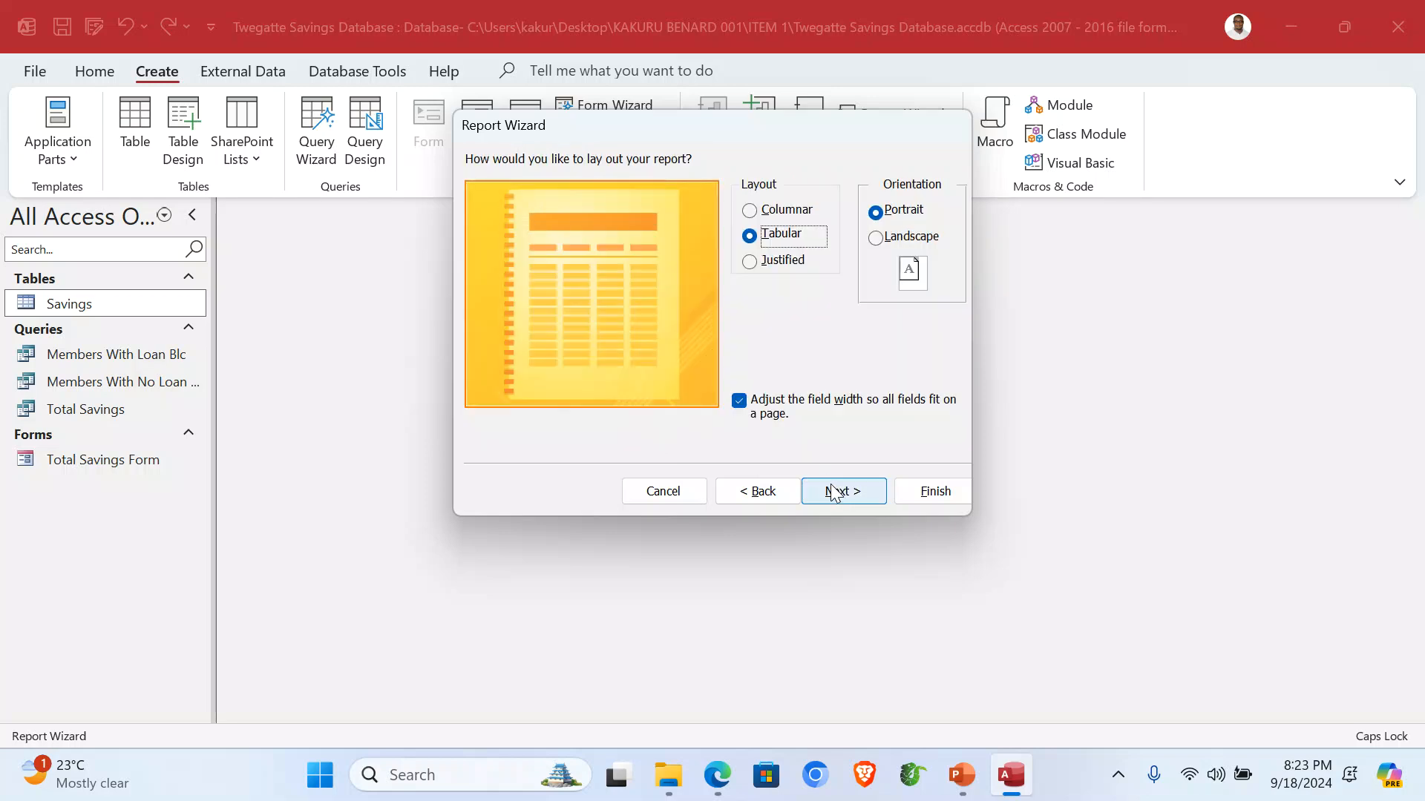
click(859, 502)
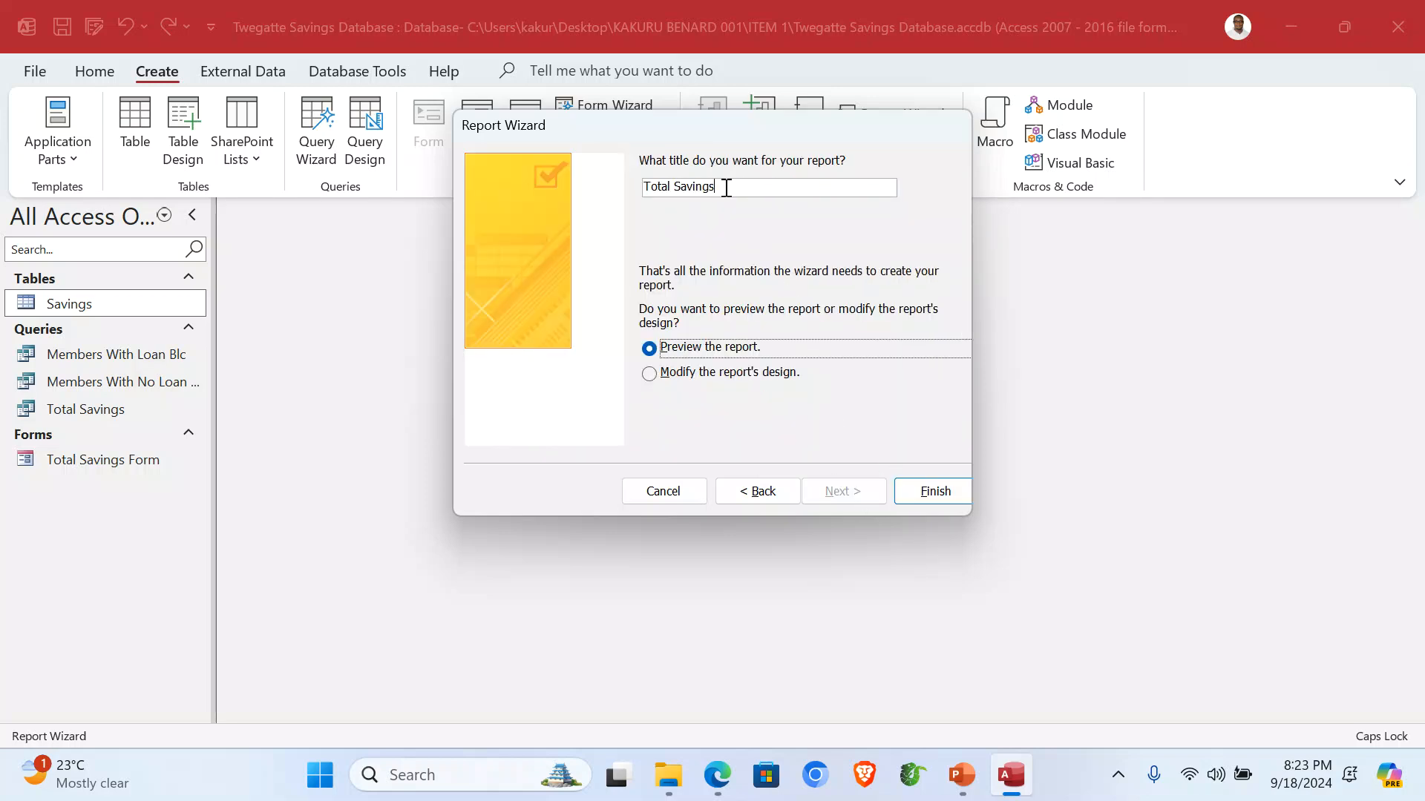
click(725, 188)
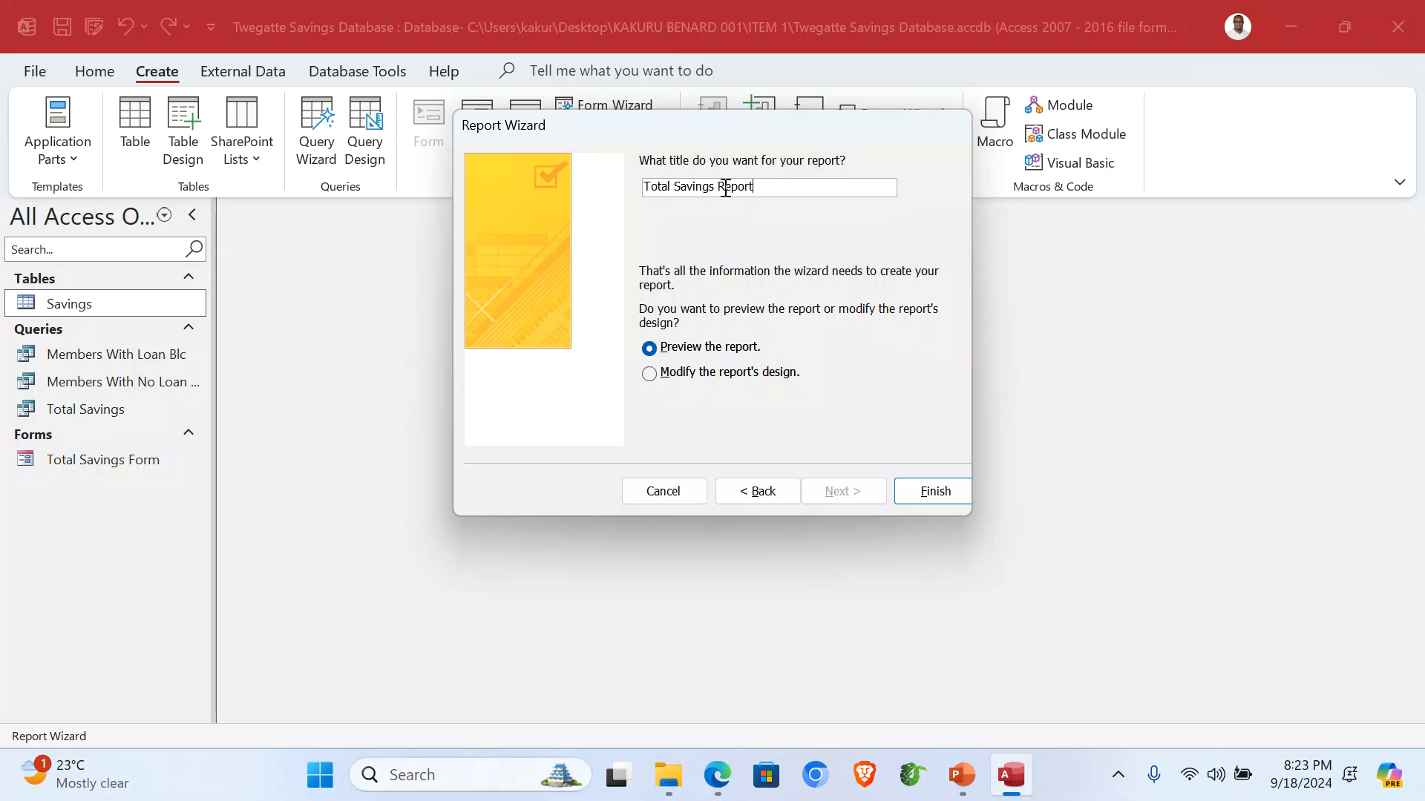
click(910, 486)
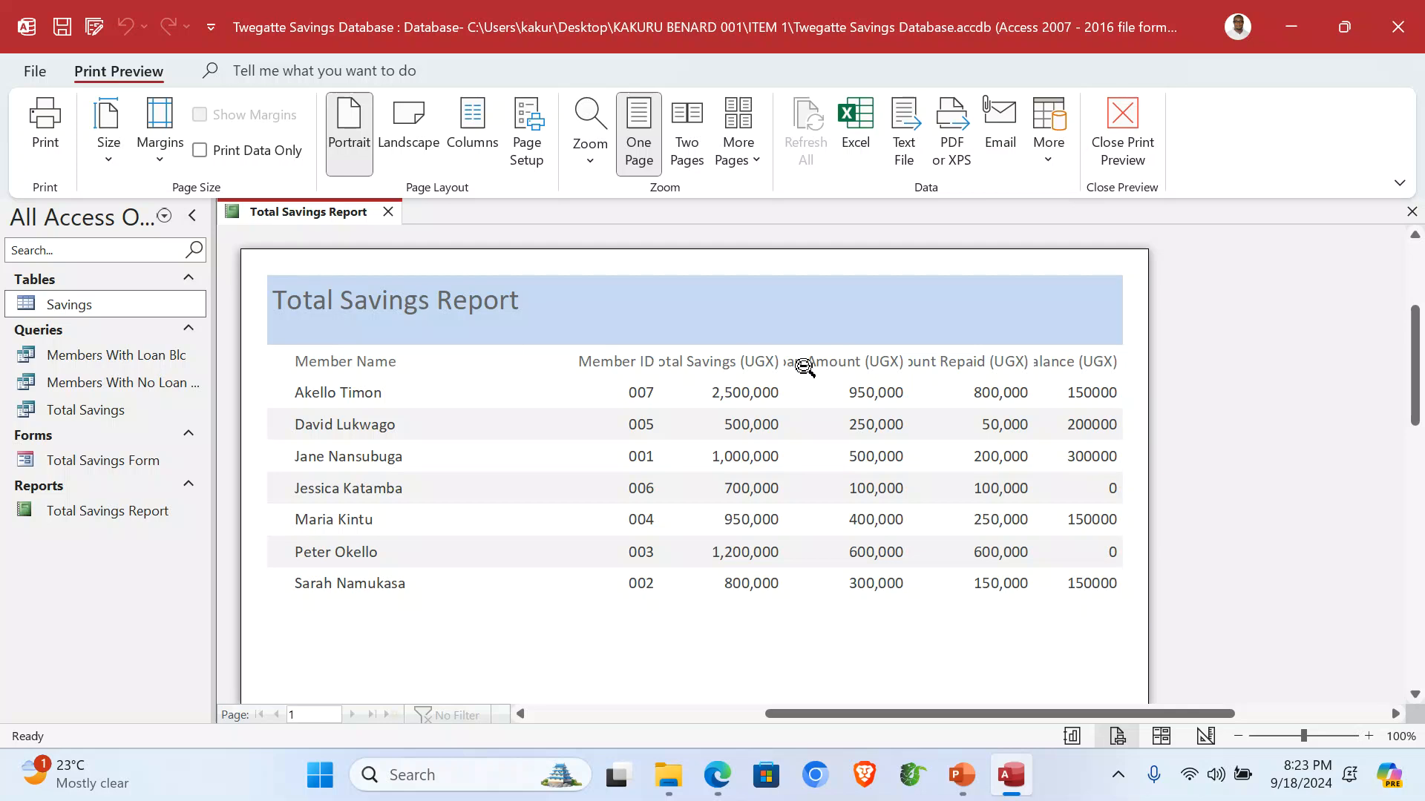
In Design view, narrow the Member Name column and move Member ID beside it.
click(1121, 123)
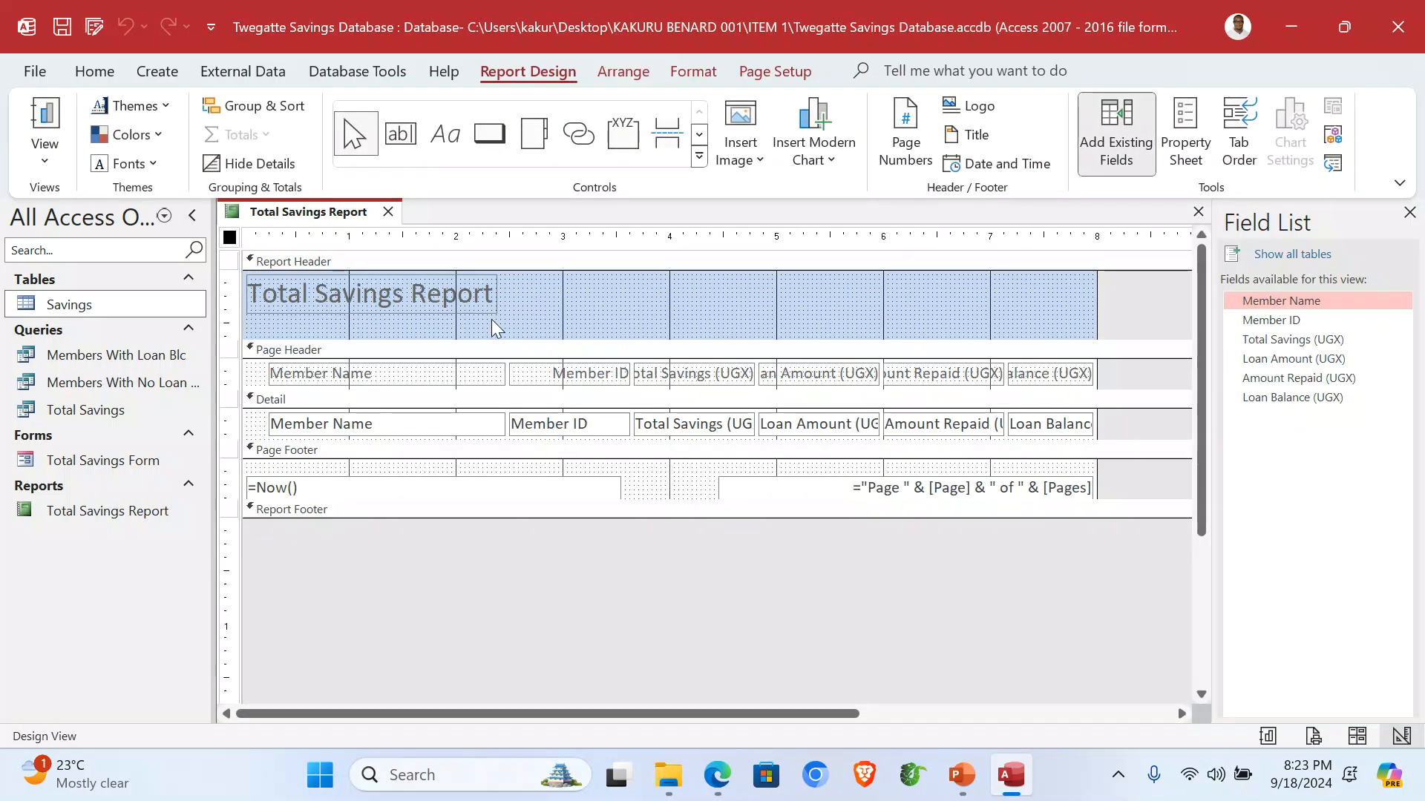
click(478, 432)
key(Left)
key(Left)
key(Left)
key(Left)
key(Left)
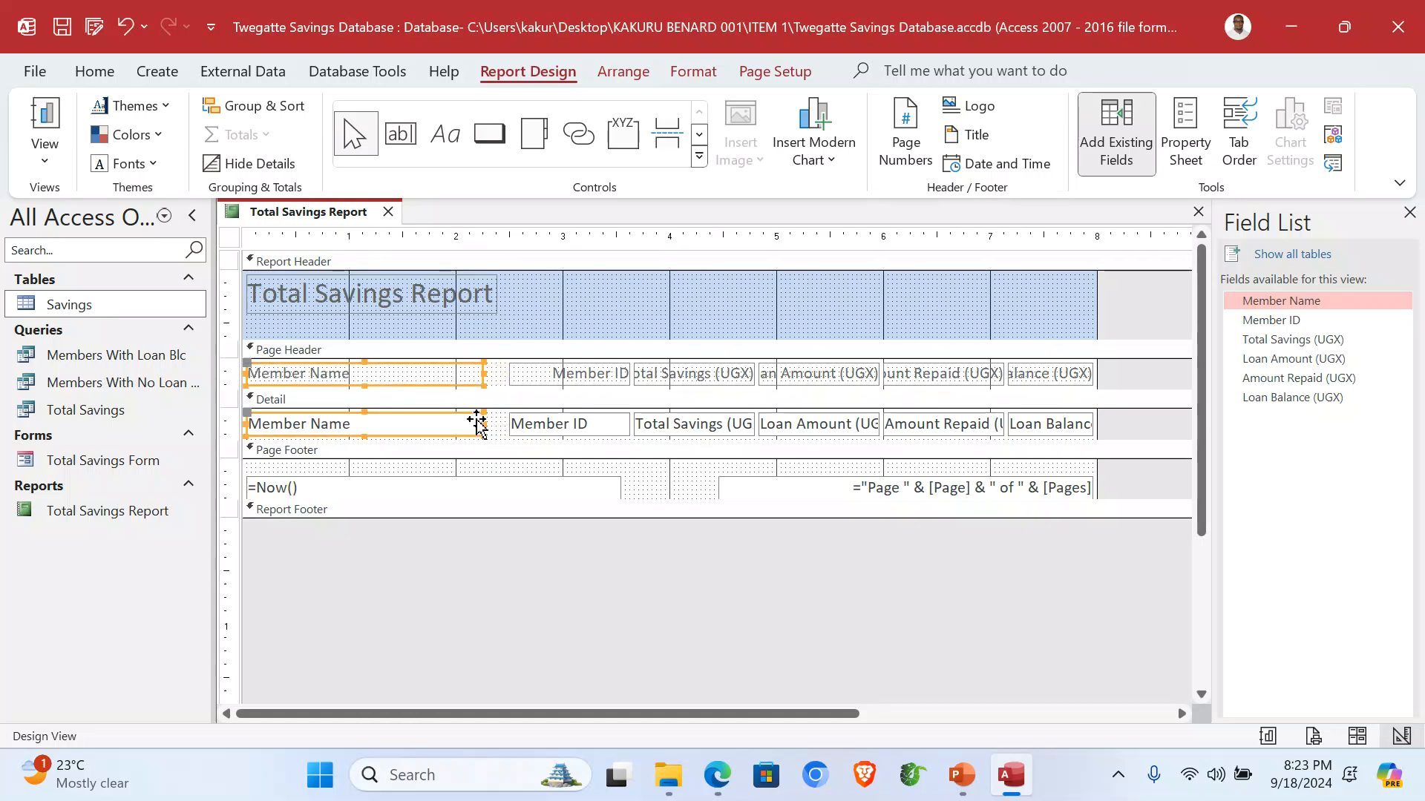
key(Right)
drag(483, 374, 373, 373)
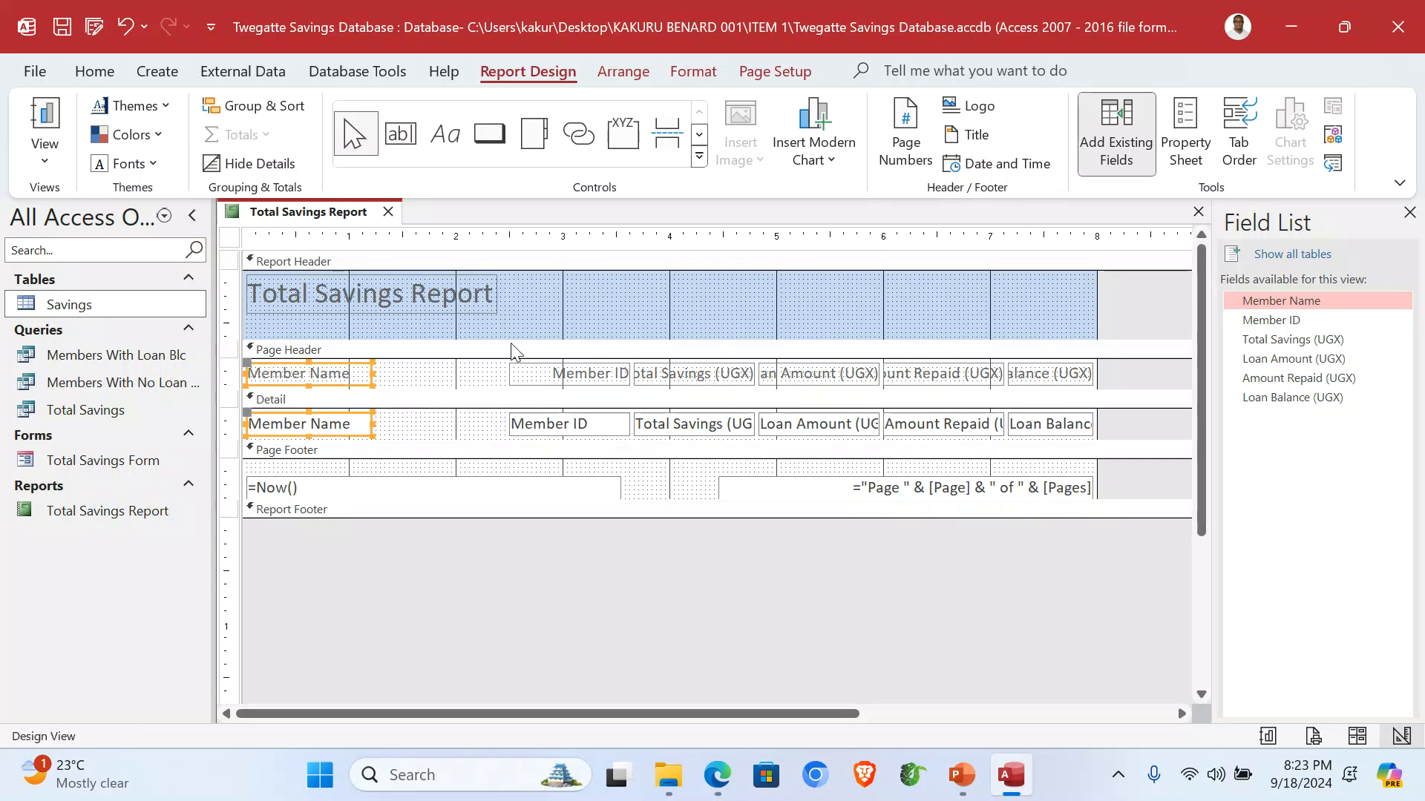
drag(562, 327, 562, 431)
drag(571, 374, 437, 379)
click(692, 302)
Widen the Total Savings column so its heading shows in full.
drag(693, 382, 675, 423)
drag(629, 366, 562, 383)
key(Right)
key(Right)
key(Right)
key(Left)
key(Left)
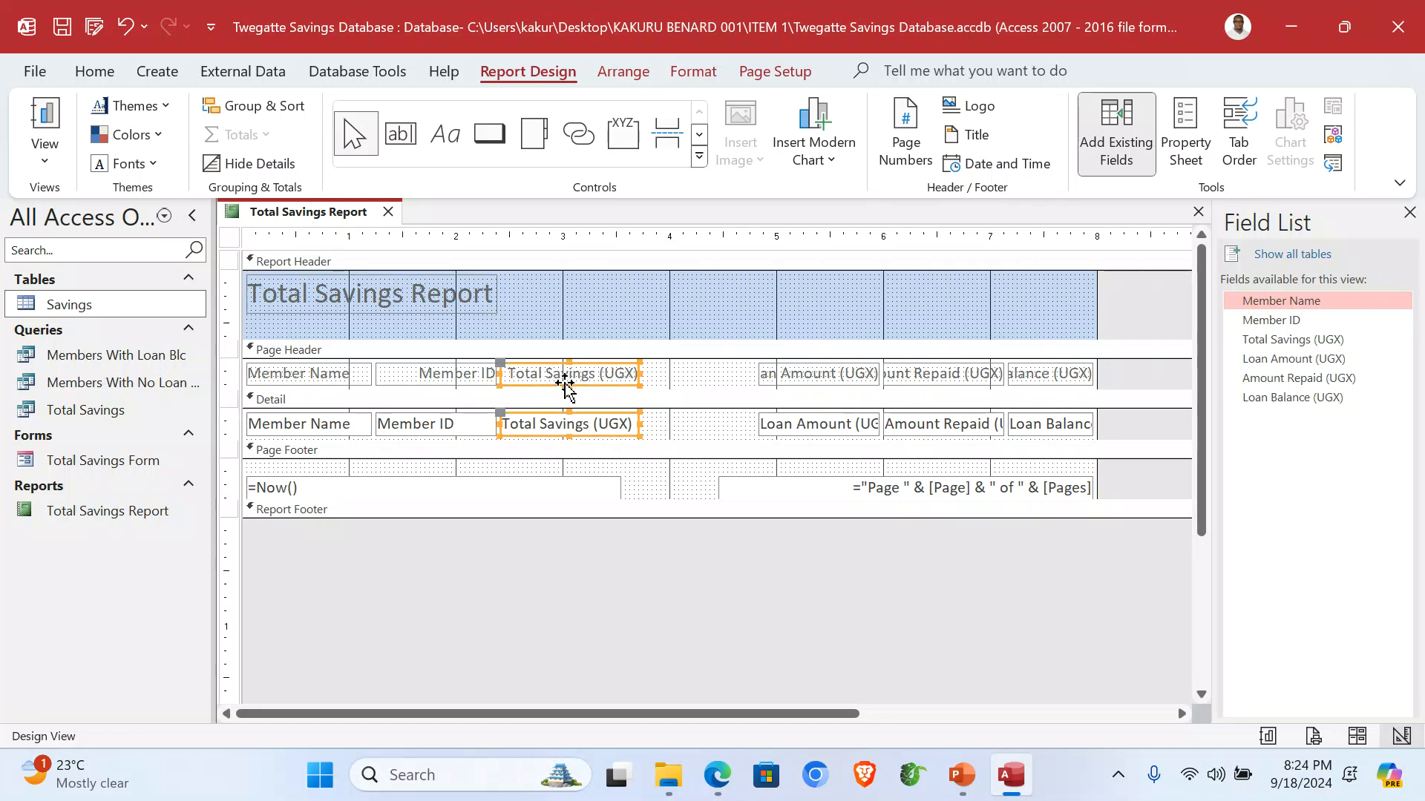
Widen and line up the Loan Amount, Amount Repaid and Loan Balance columns side by side.
drag(782, 308, 789, 430)
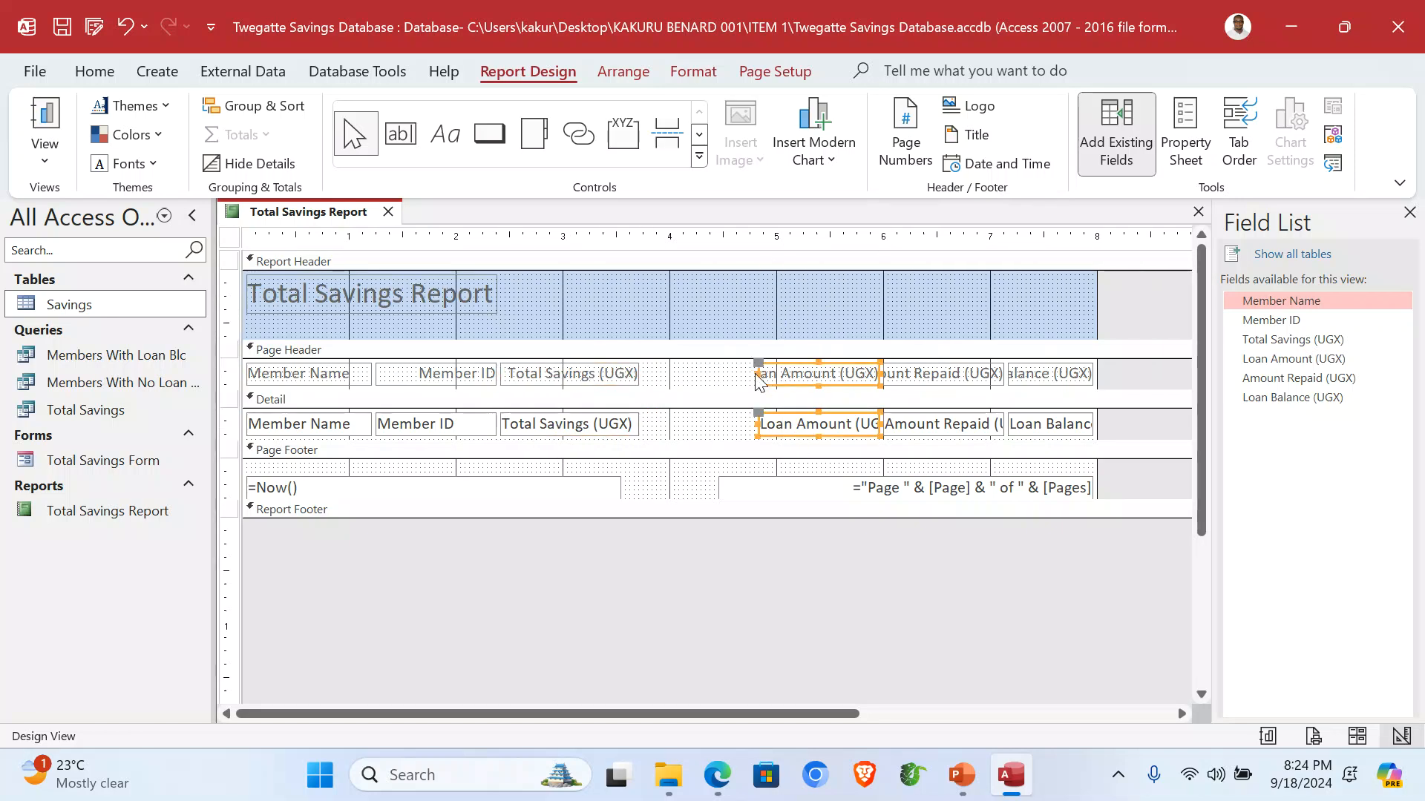
drag(757, 374, 682, 386)
drag(918, 329, 890, 434)
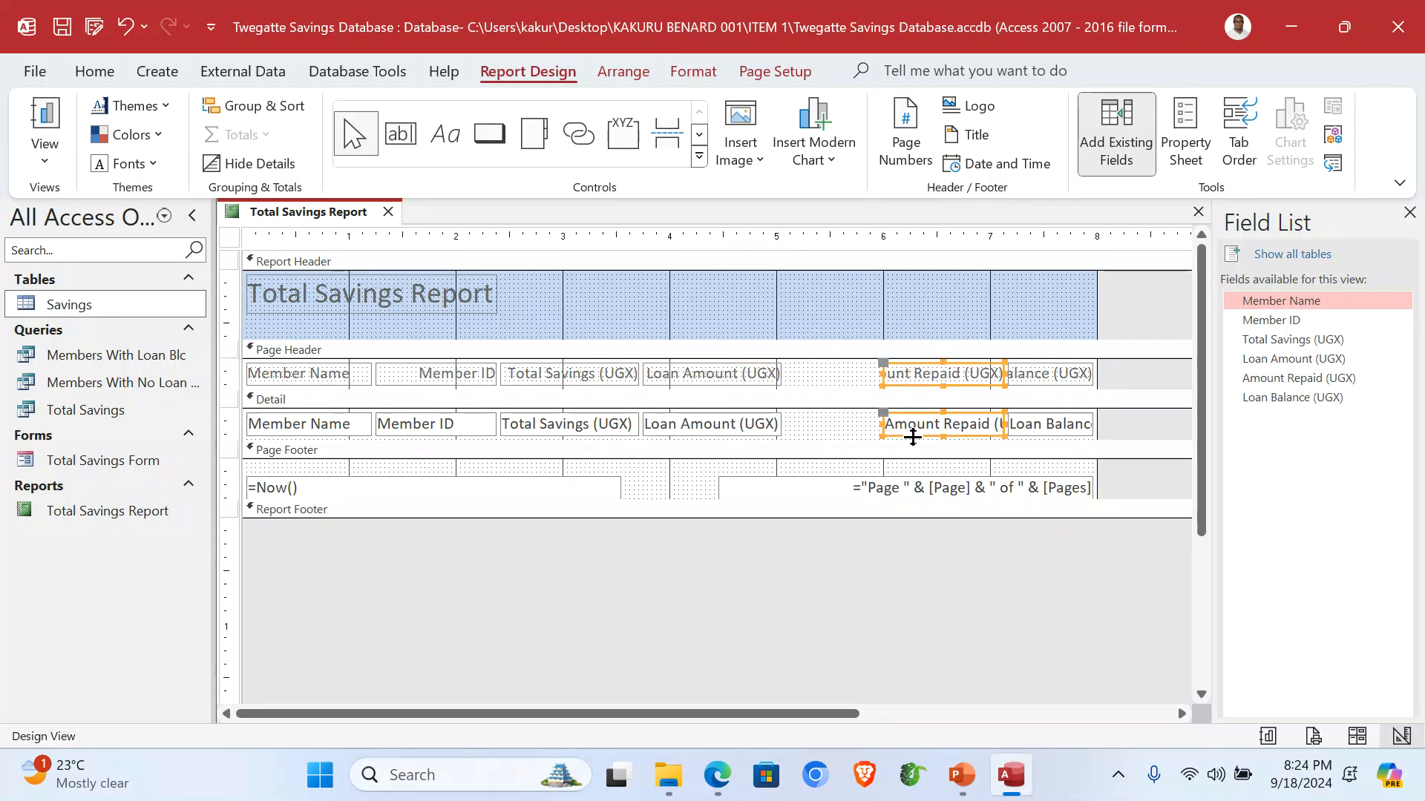
mouse_move(881, 375)
mouse_down()
mouse_move(836, 373)
mouse_move(861, 377)
mouse_up()
drag(1022, 315, 1032, 431)
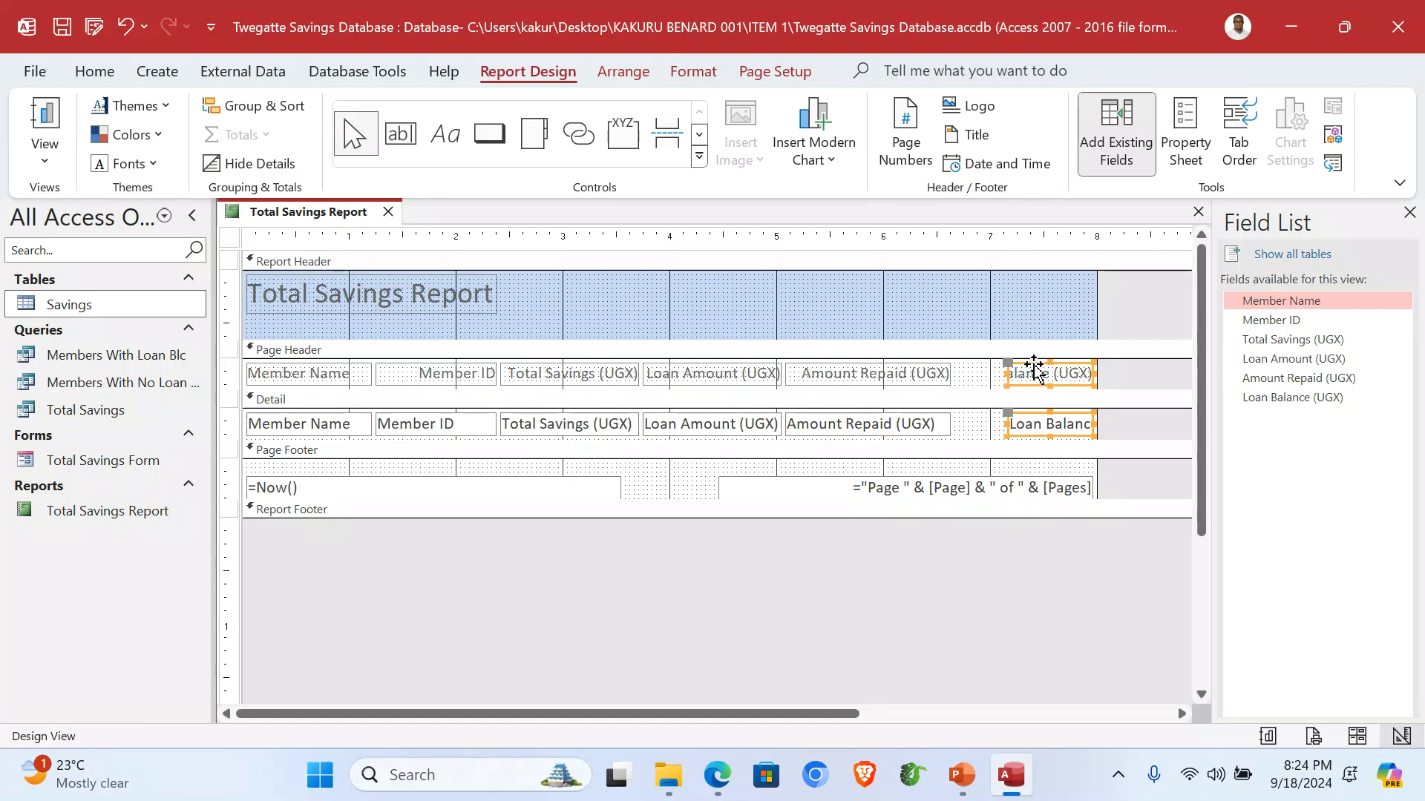
drag(1007, 374, 954, 374)
Fill the Report Header section with green.
click(969, 287)
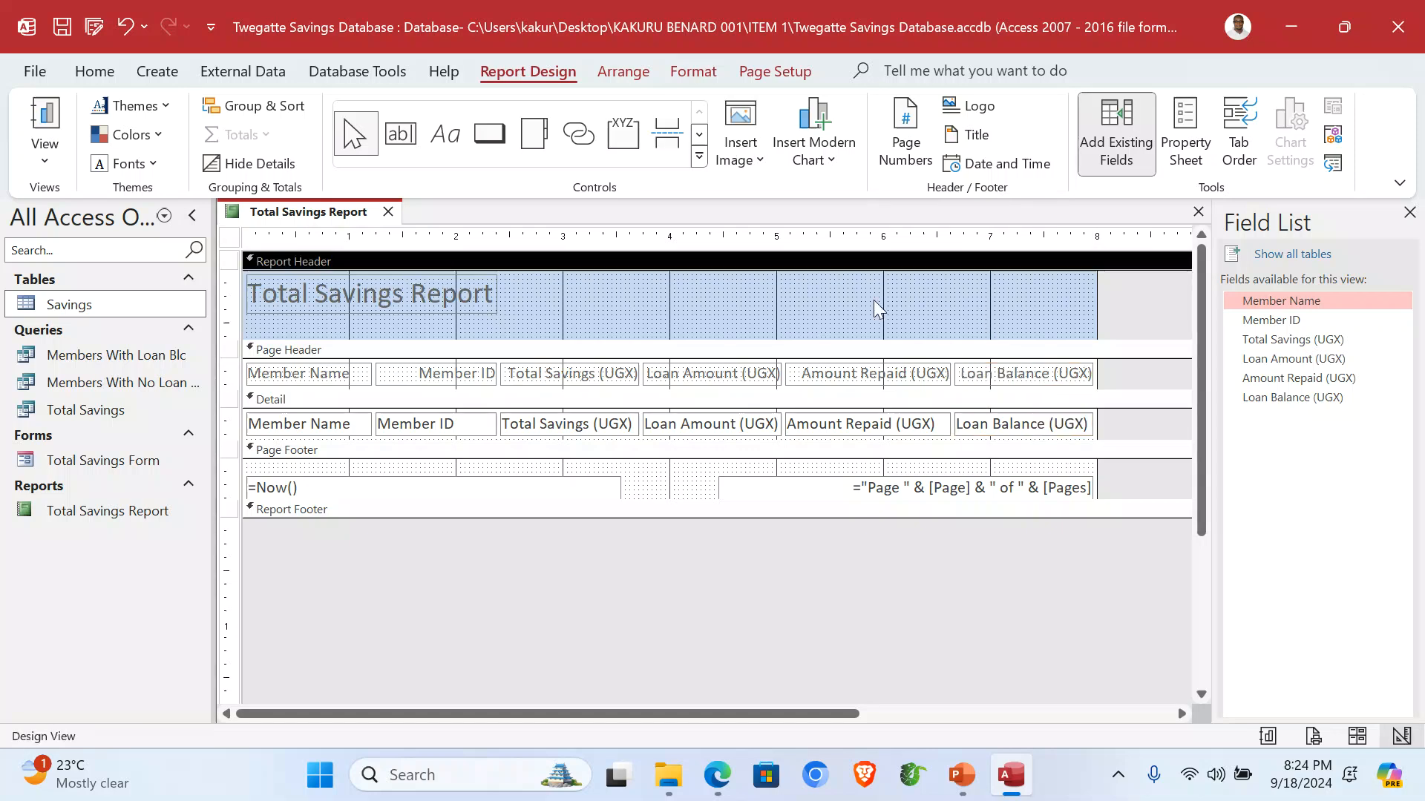
right_click(694, 303)
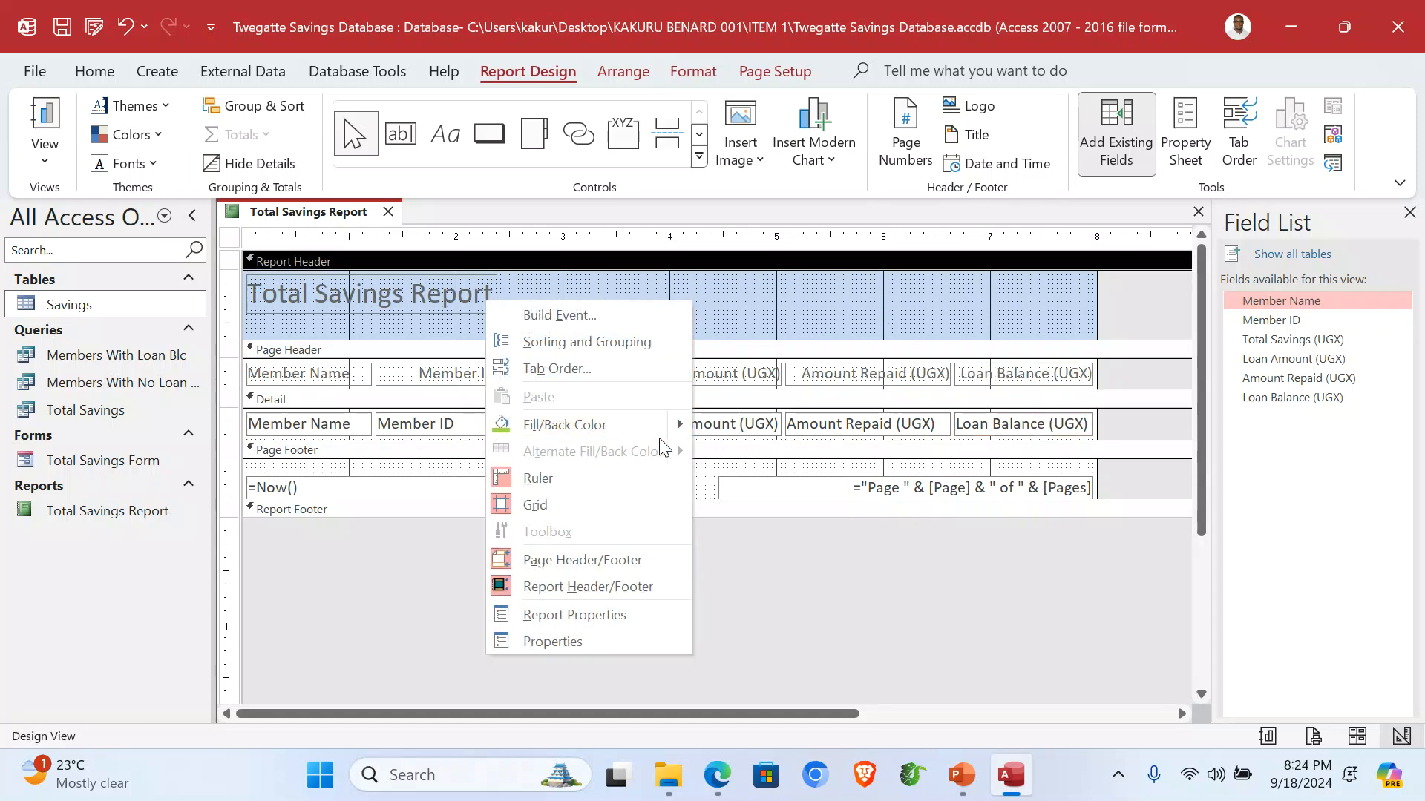
mouse_move(509, 425)
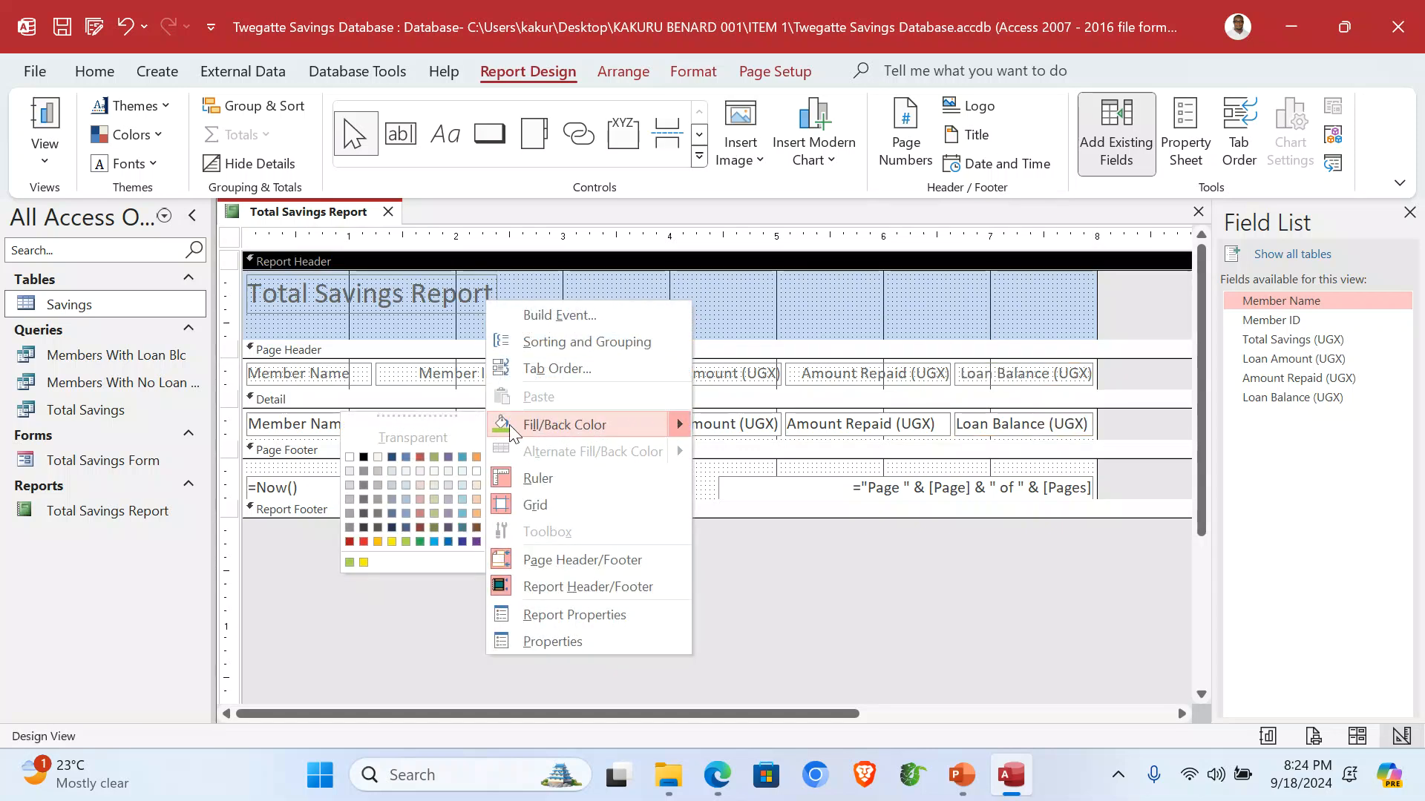
click(348, 564)
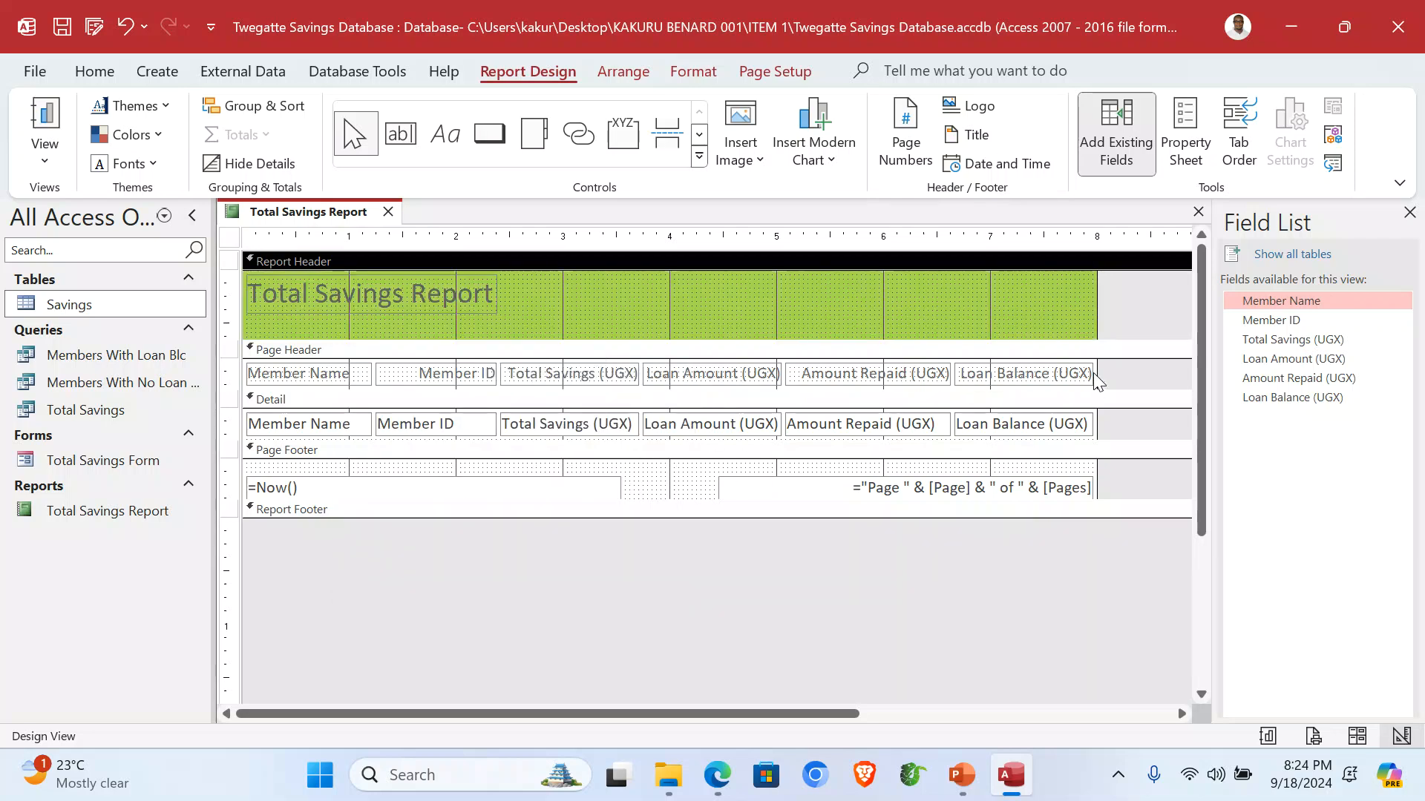
Widen the report slightly and fill the Page Header section with yellow.
click(286, 378)
right_click(286, 379)
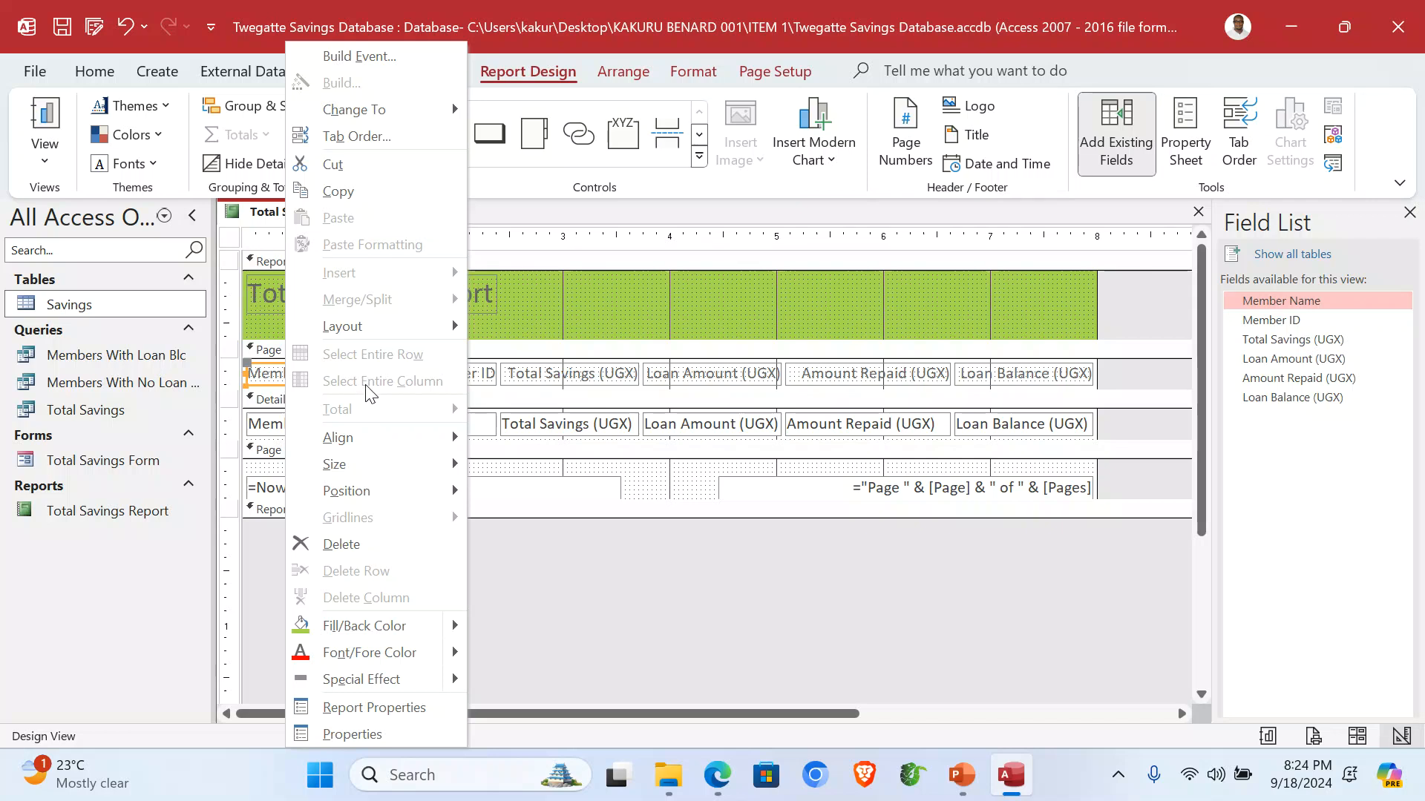
mouse_move(454, 625)
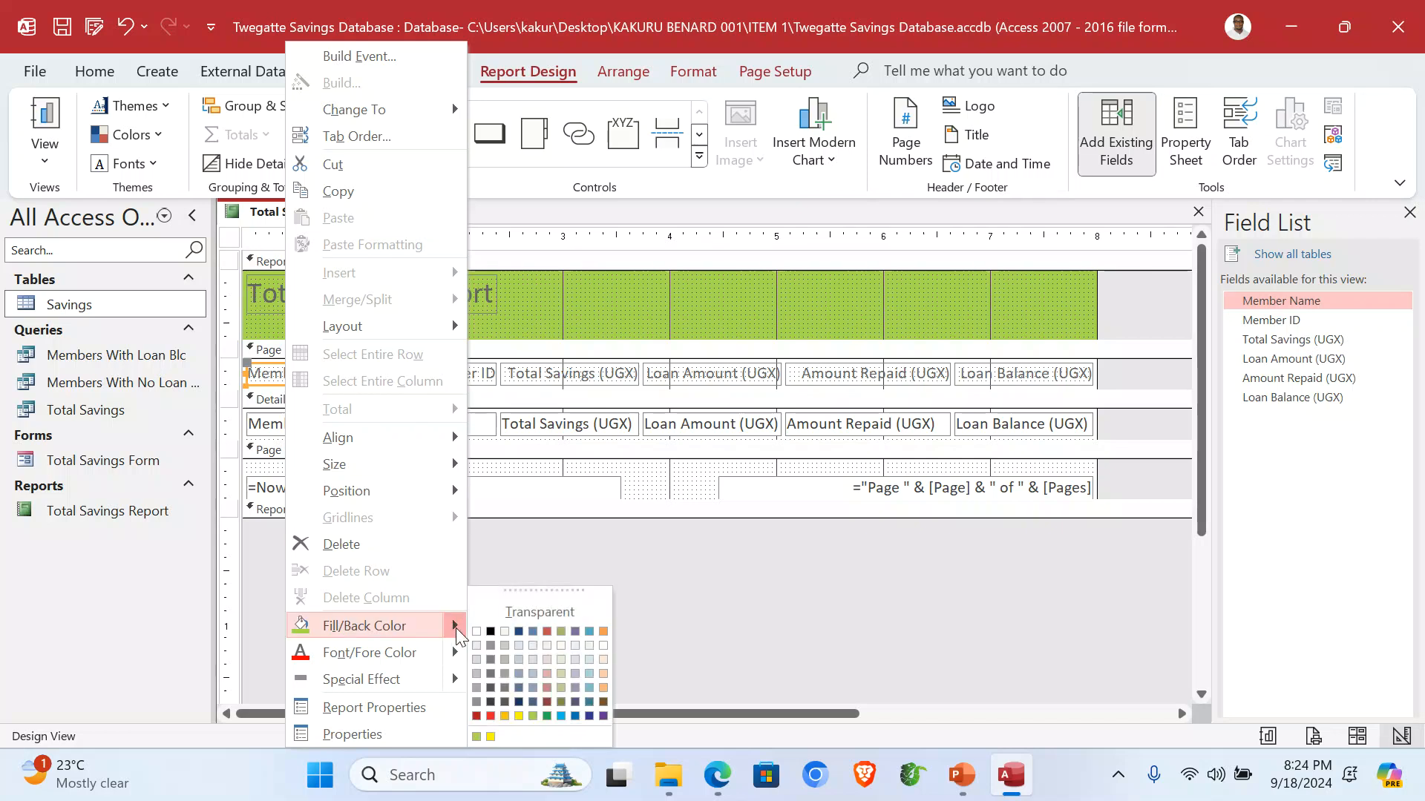
click(489, 738)
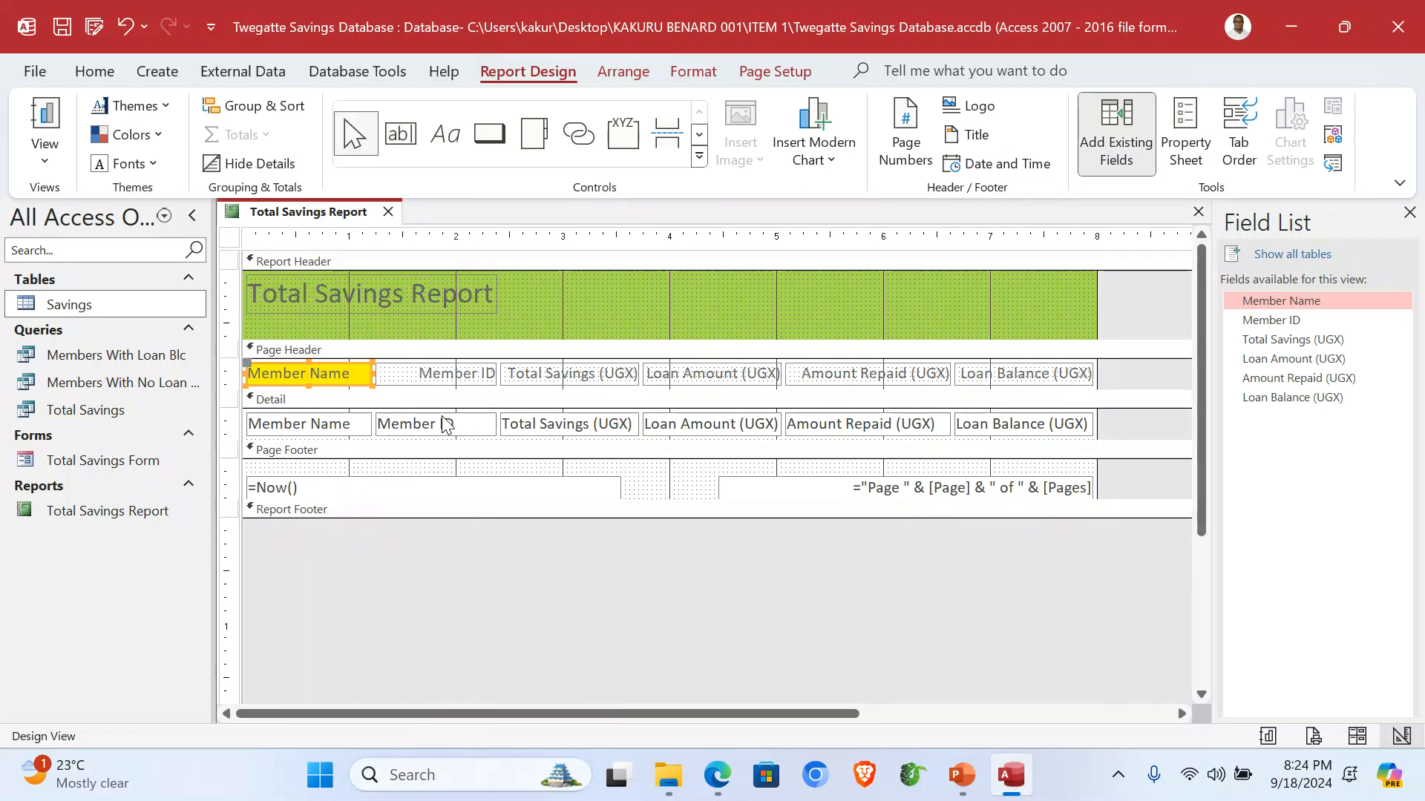
key(ctrl+z)
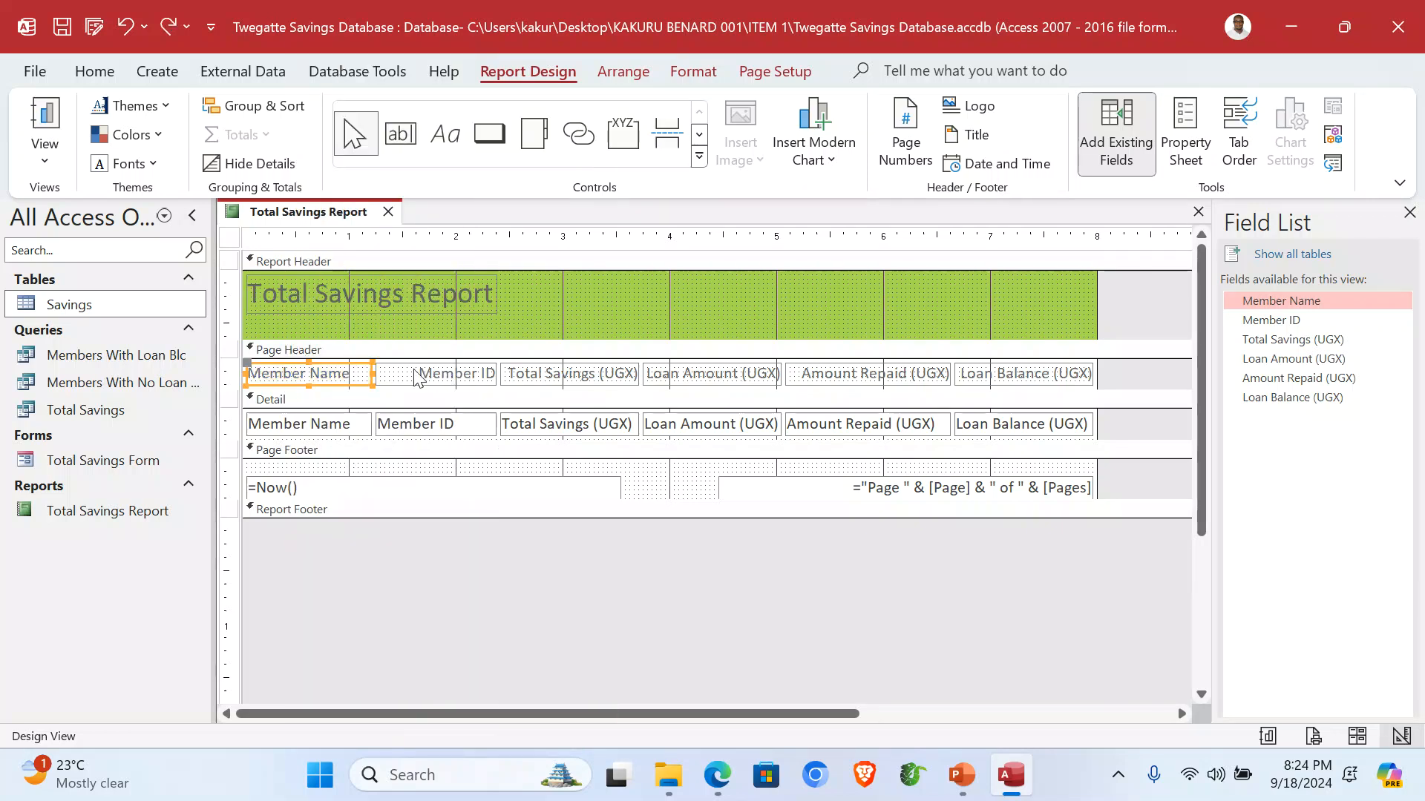
drag(1096, 374, 1128, 375)
right_click(1107, 387)
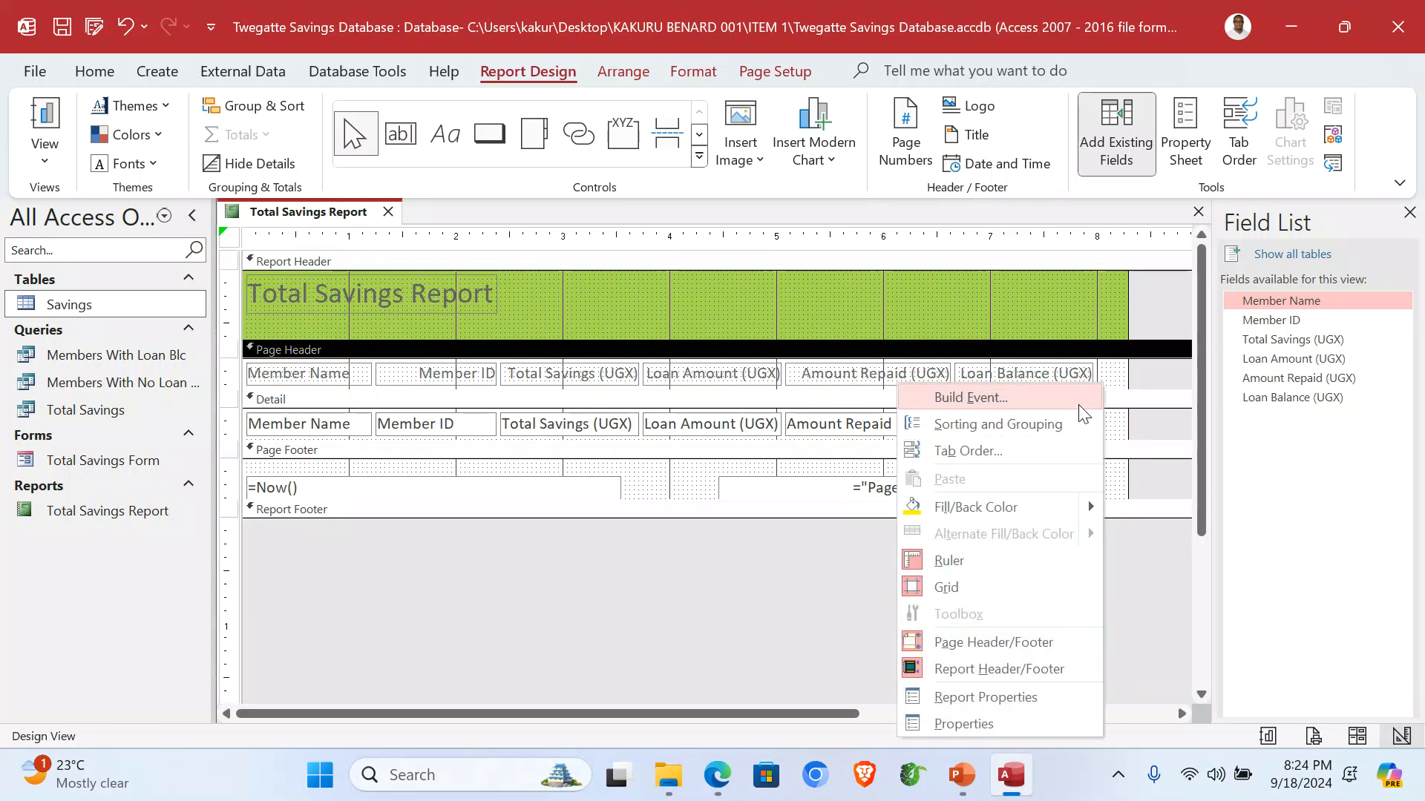
click(966, 502)
Give the Detail section a light peach fill, narrow the report, and deepen the Report Footer.
right_click(1116, 426)
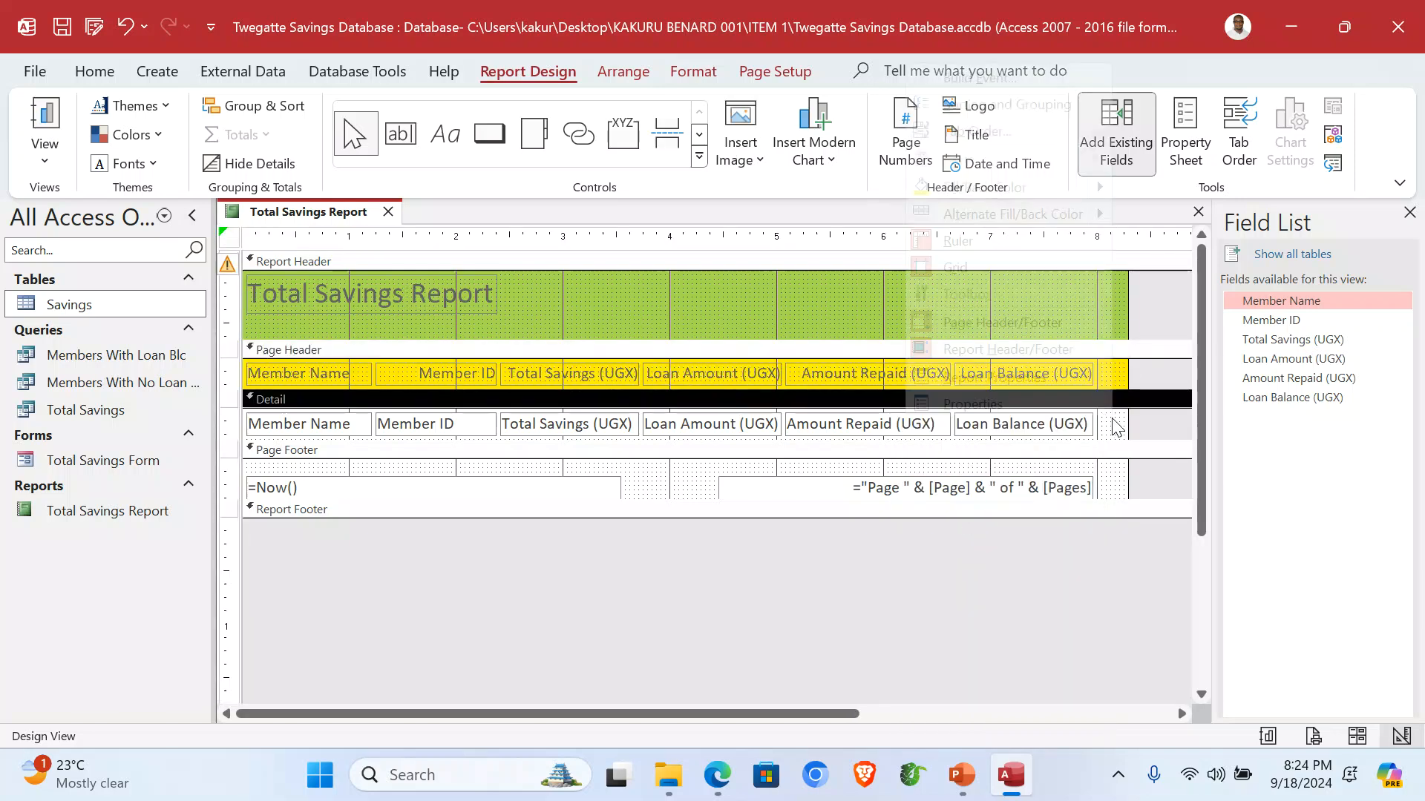
mouse_move(939, 191)
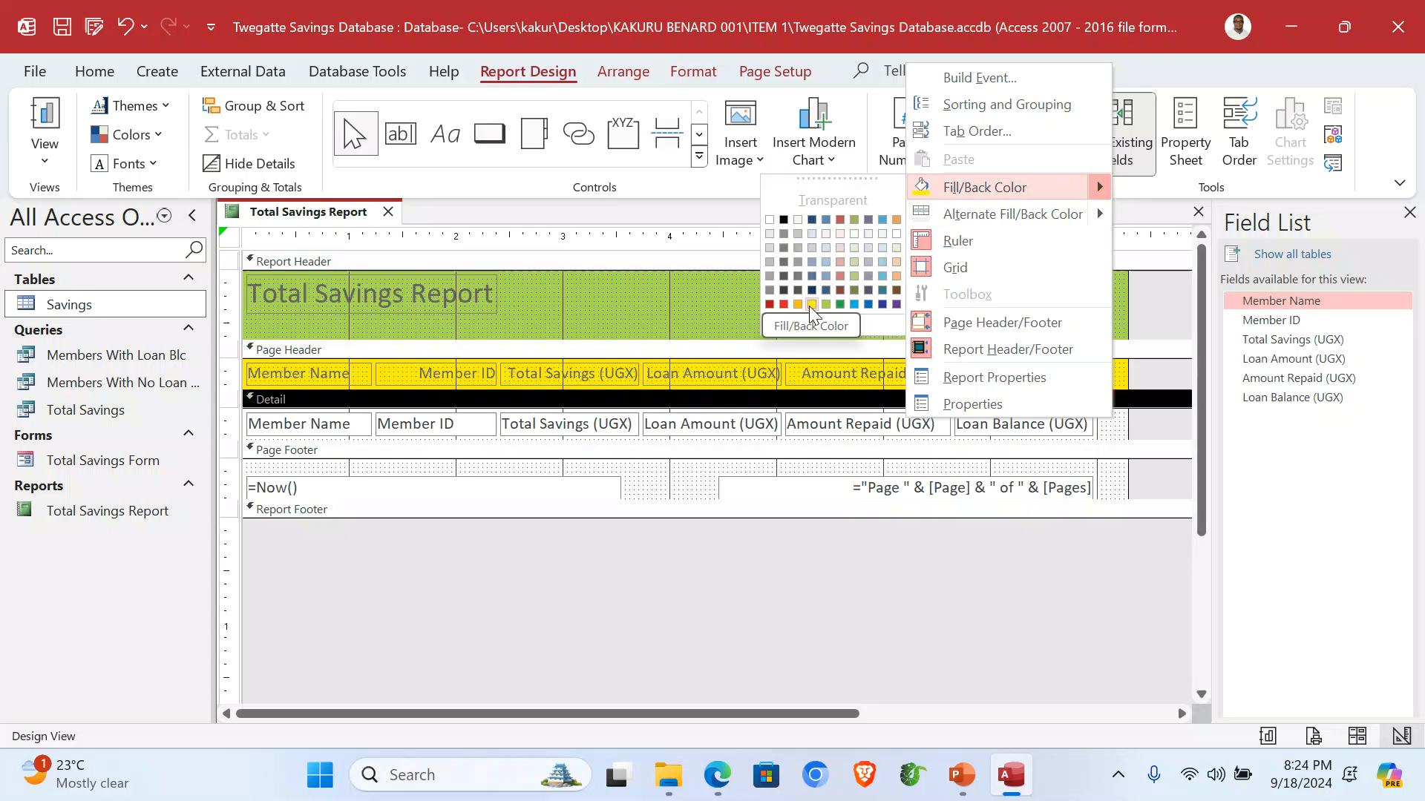
click(896, 262)
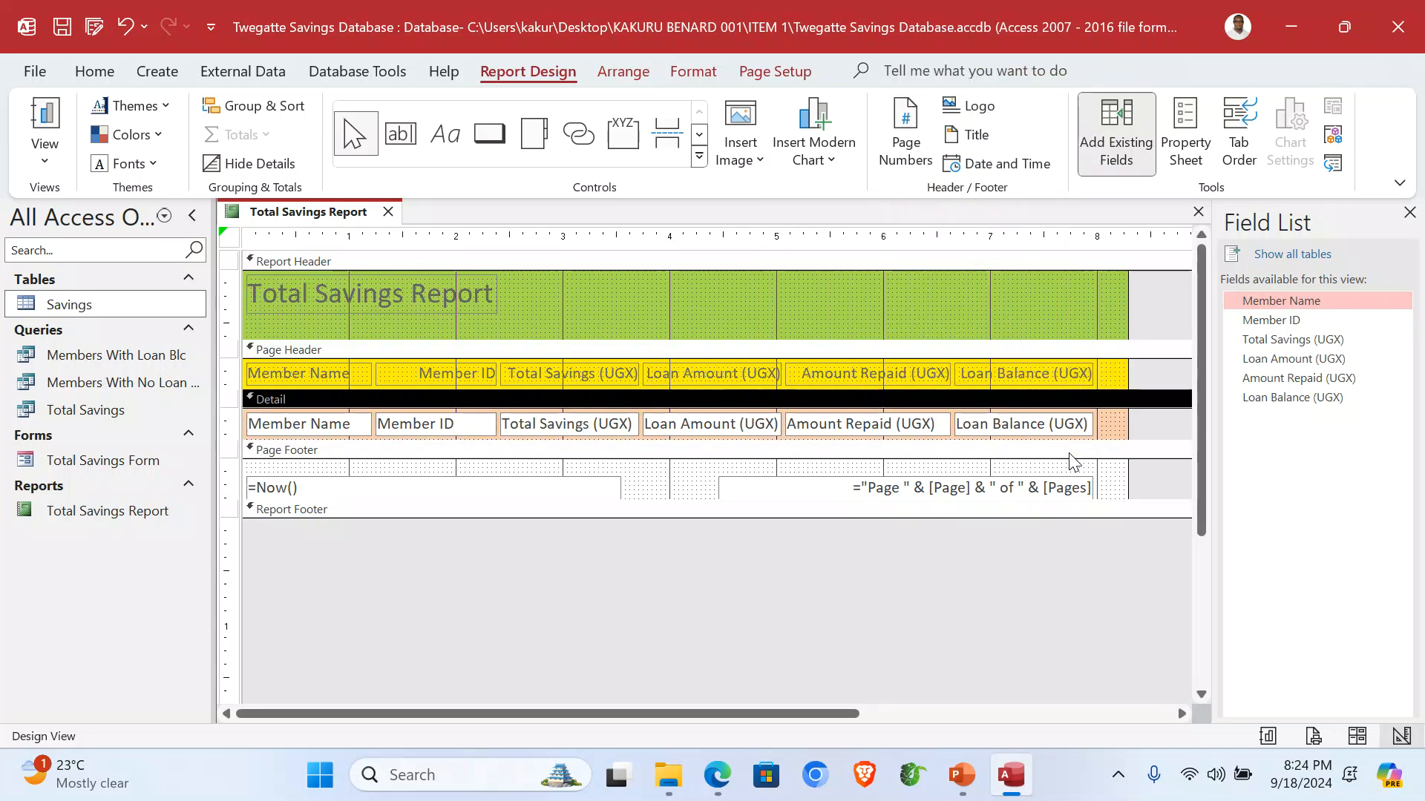
drag(1125, 385, 1098, 389)
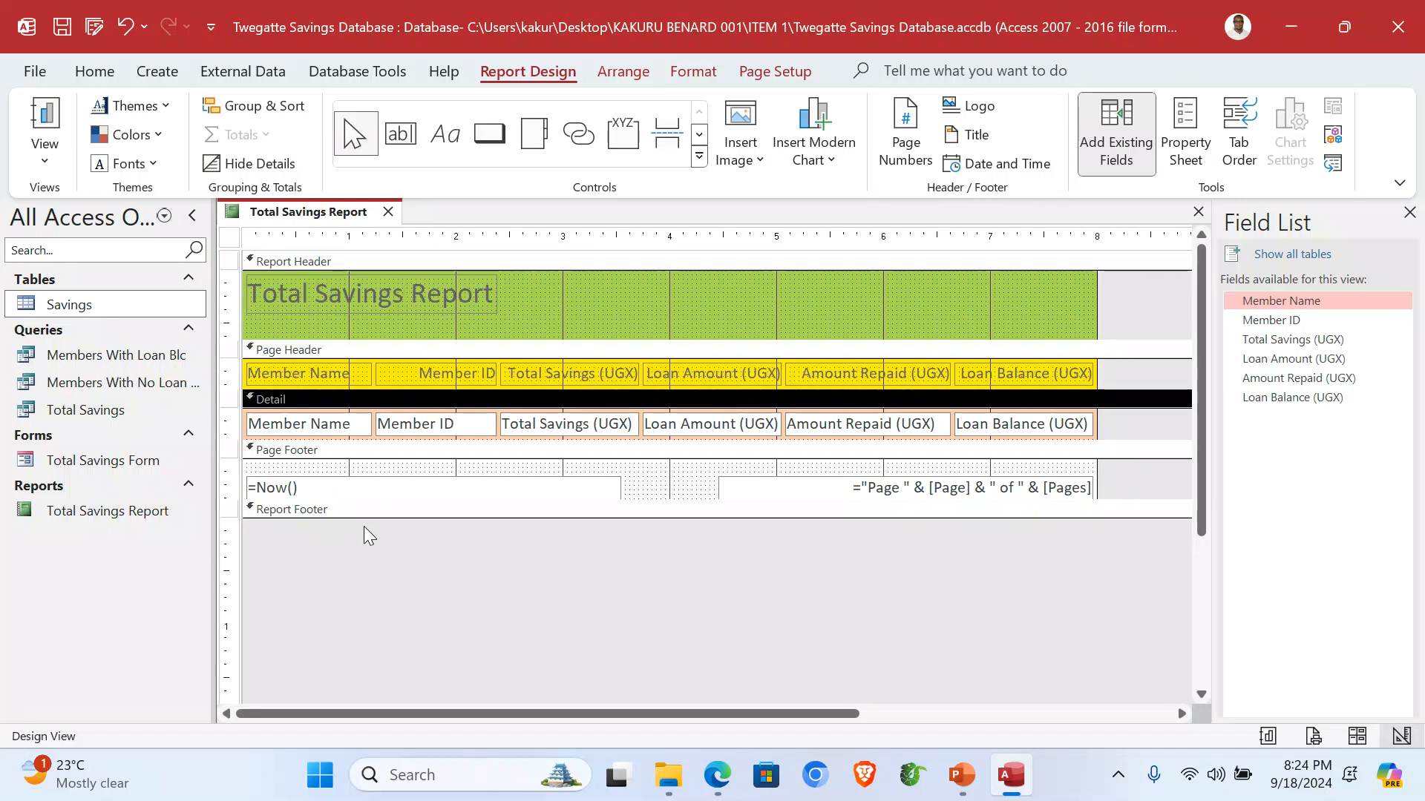
drag(367, 517, 366, 558)
Add a label reading 001 in the Report Footer.
click(446, 137)
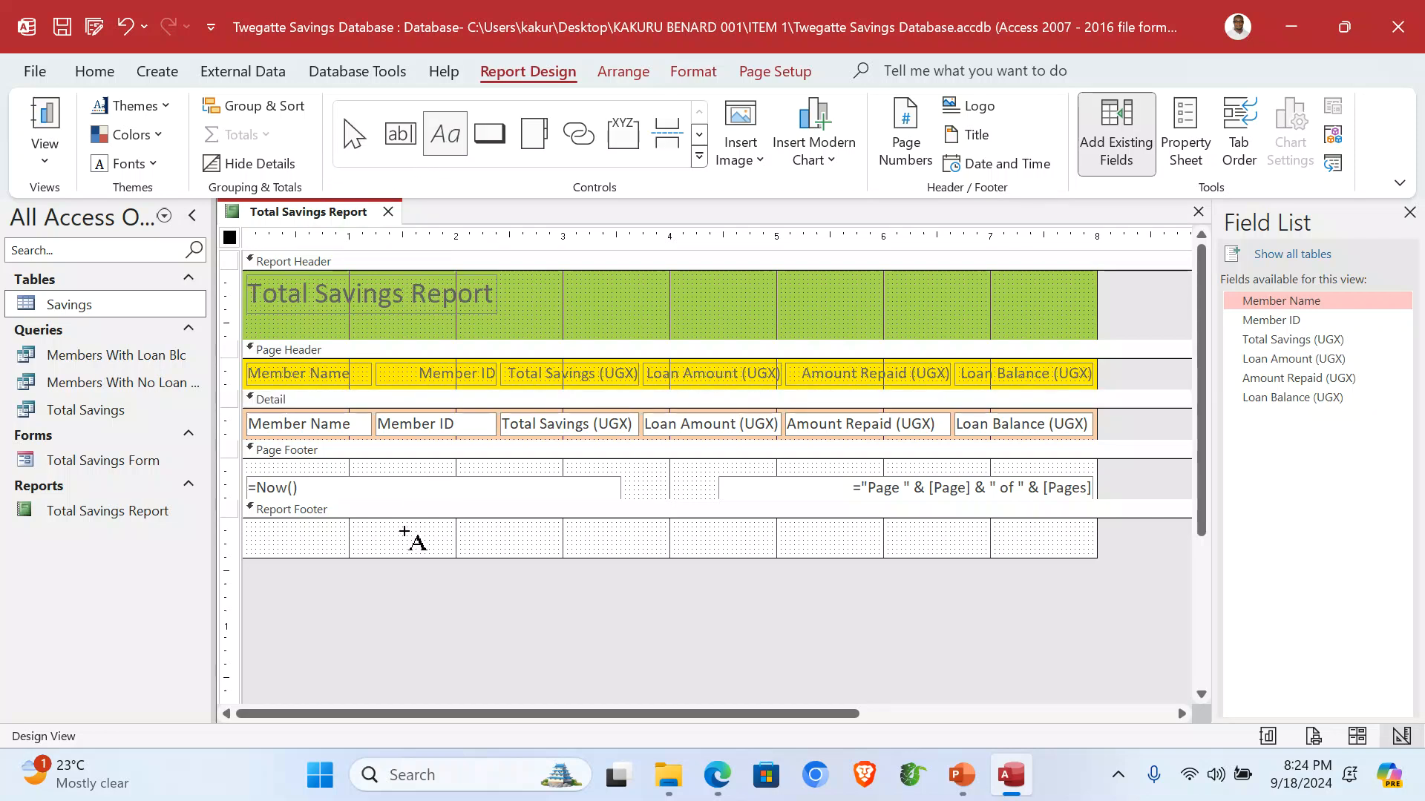
drag(395, 522, 581, 554)
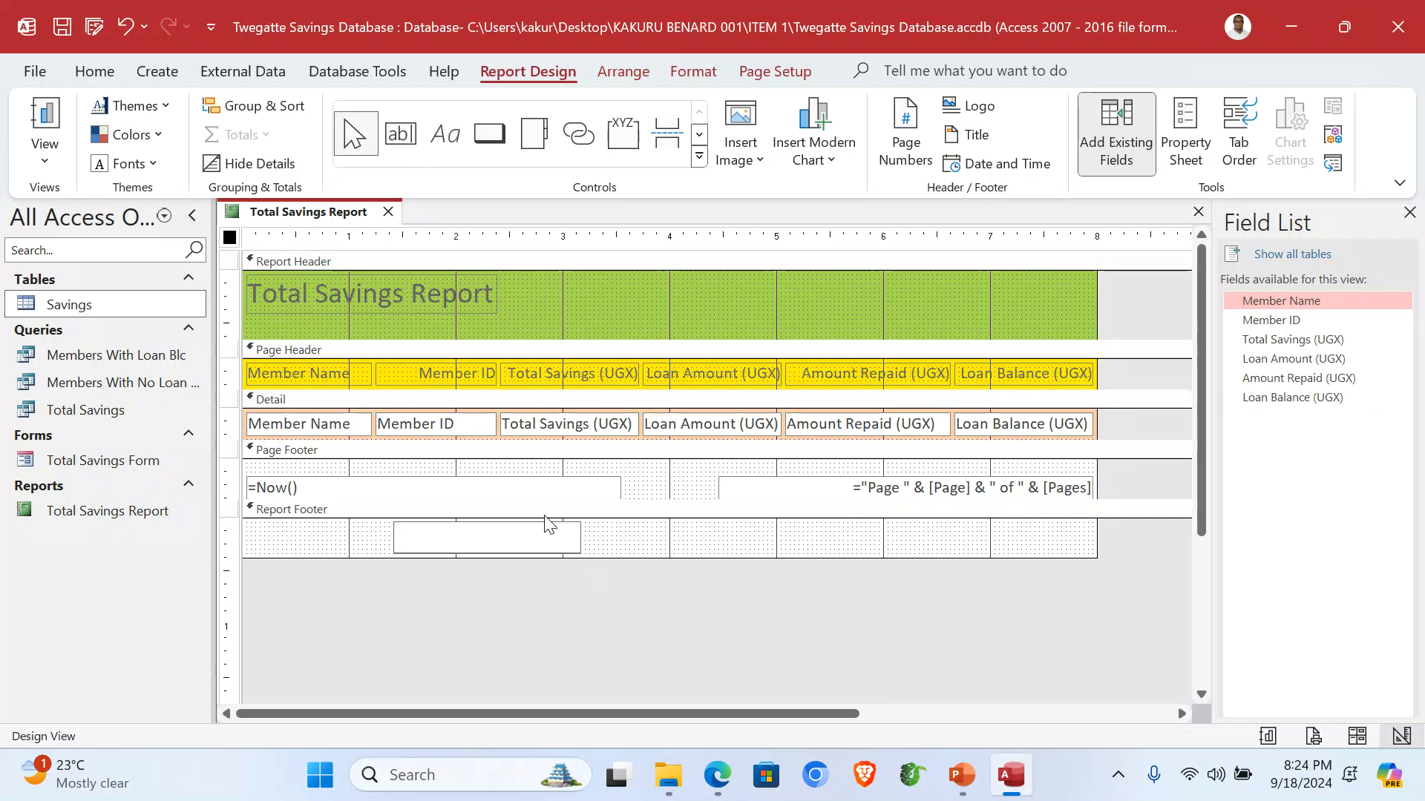
text(001)
click(686, 549)
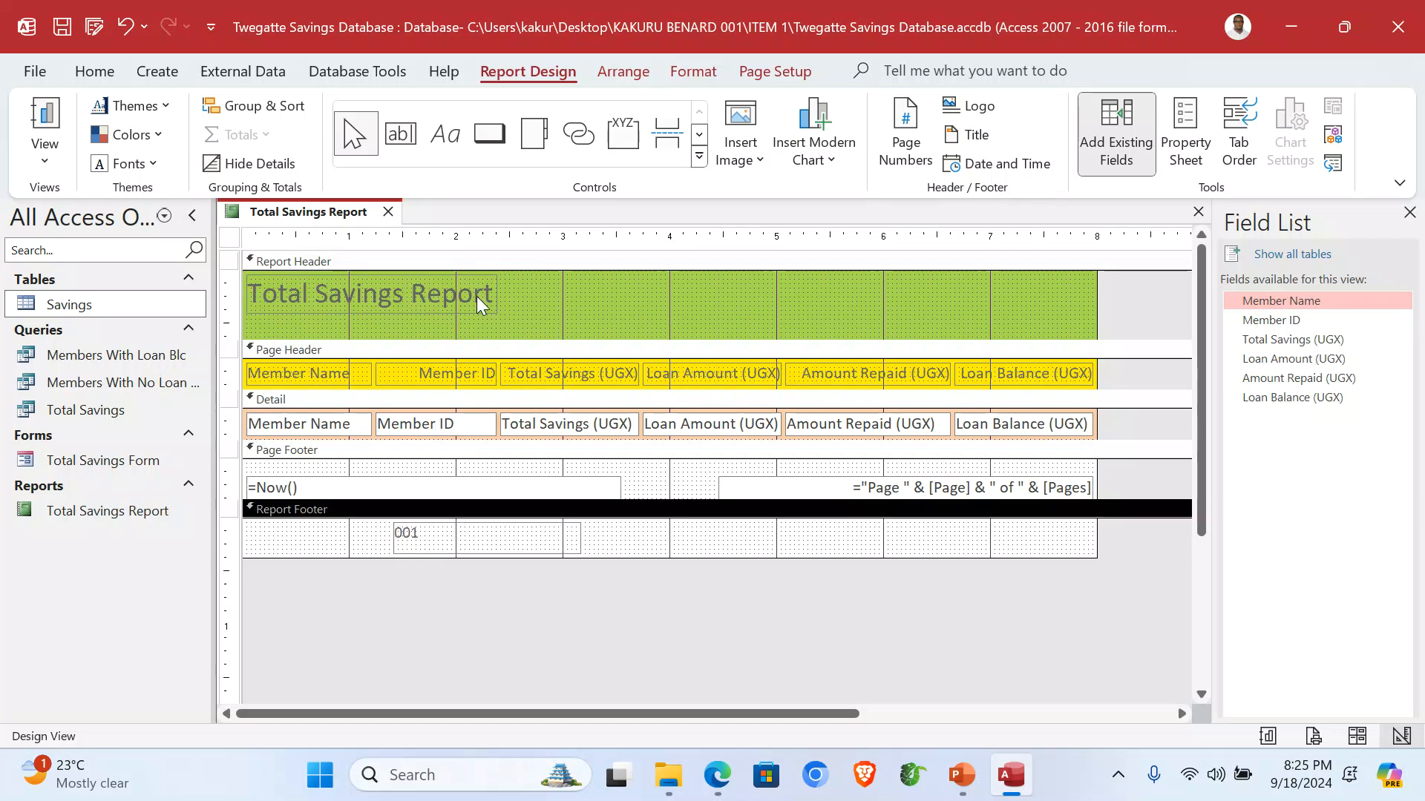
Retitle the report header label as 'Twegatte Savings Group Report'.
click(386, 296)
click(414, 293)
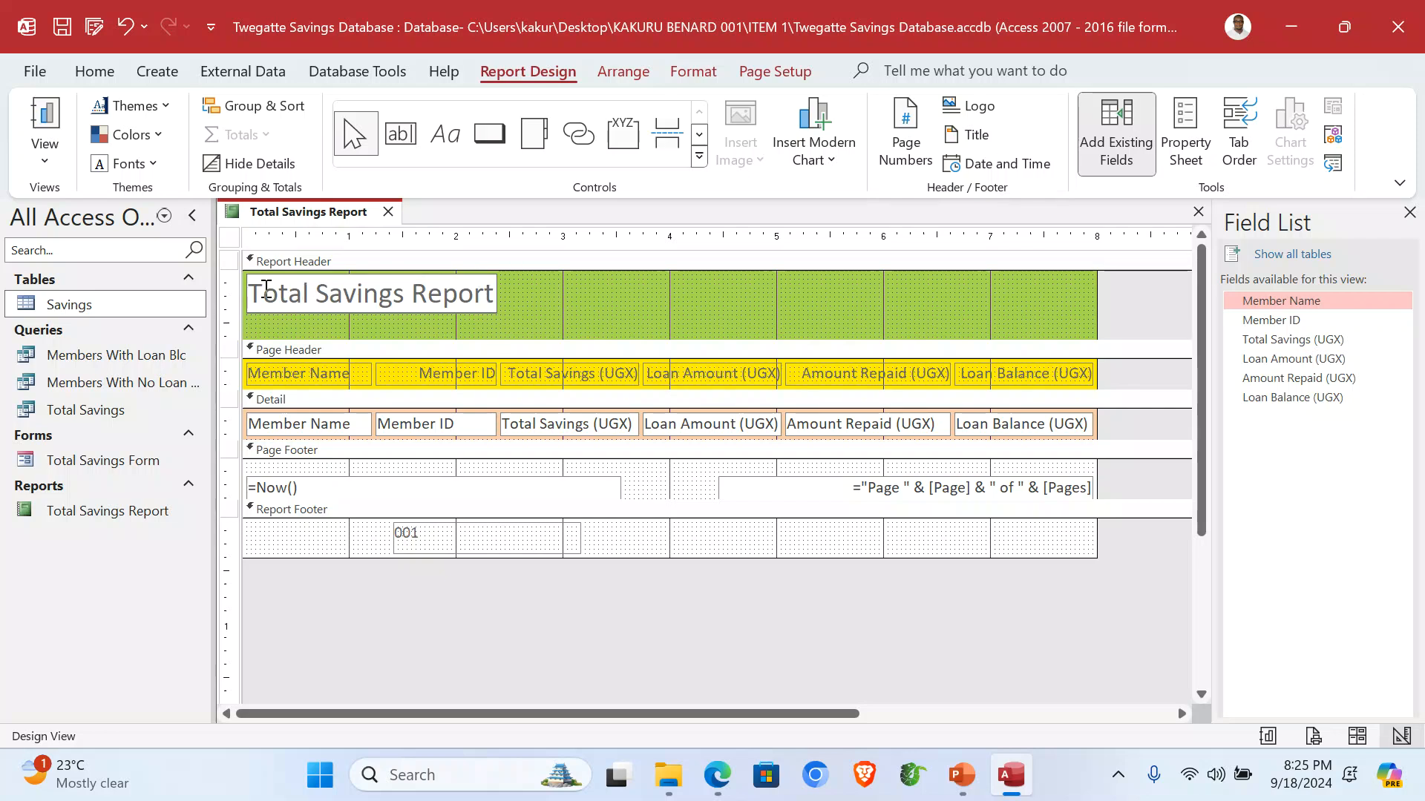
drag(250, 294, 495, 294)
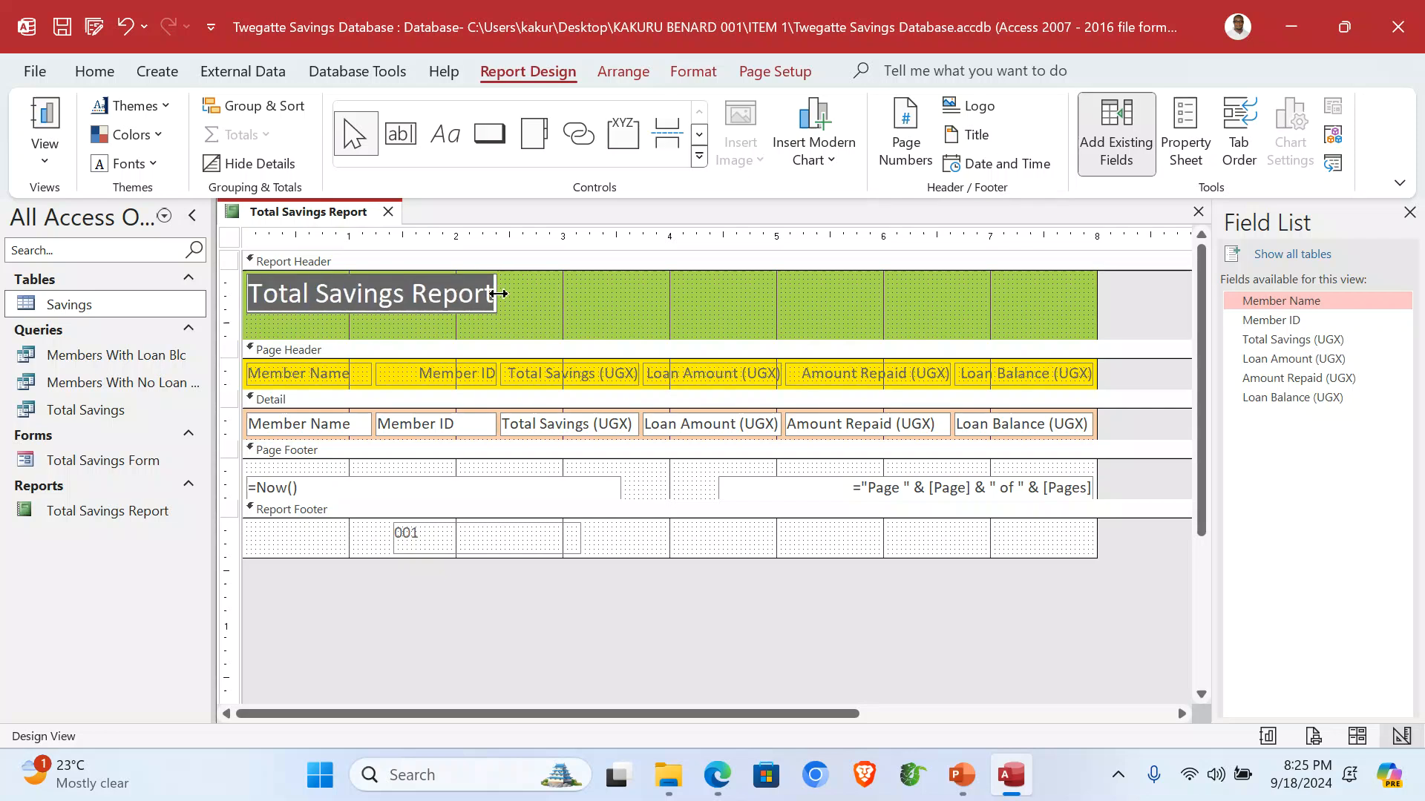
text(Twegatte Savin)
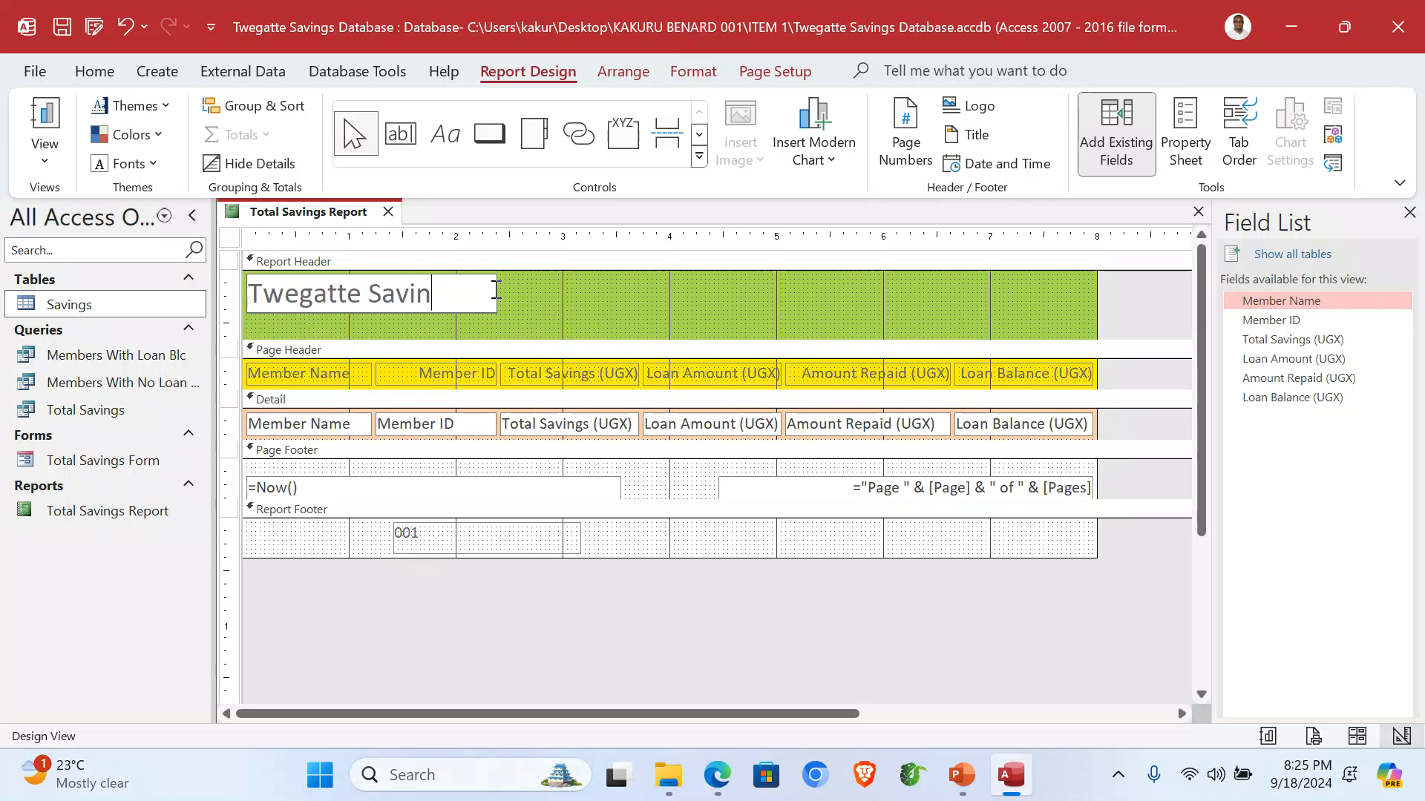
text(gs Group)
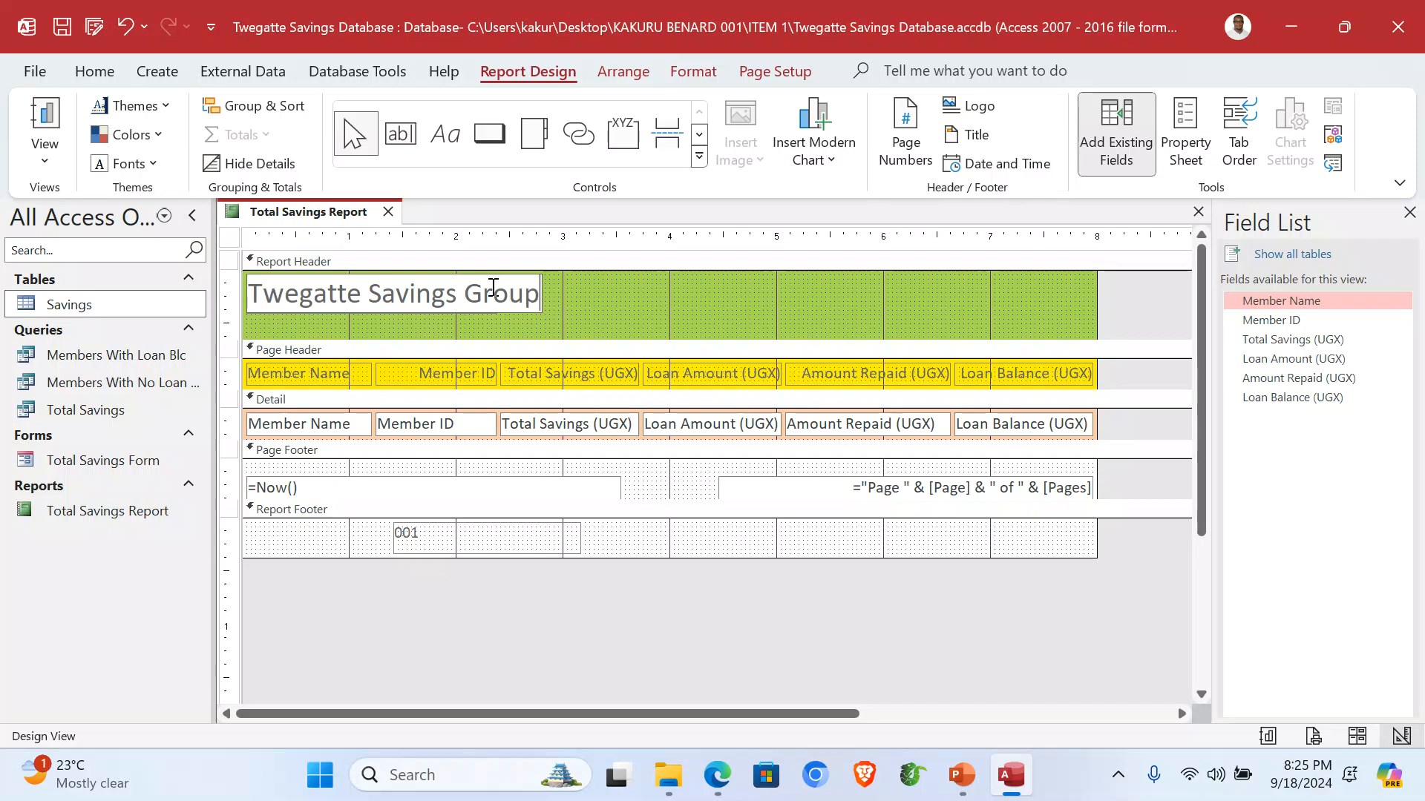
text( Report)
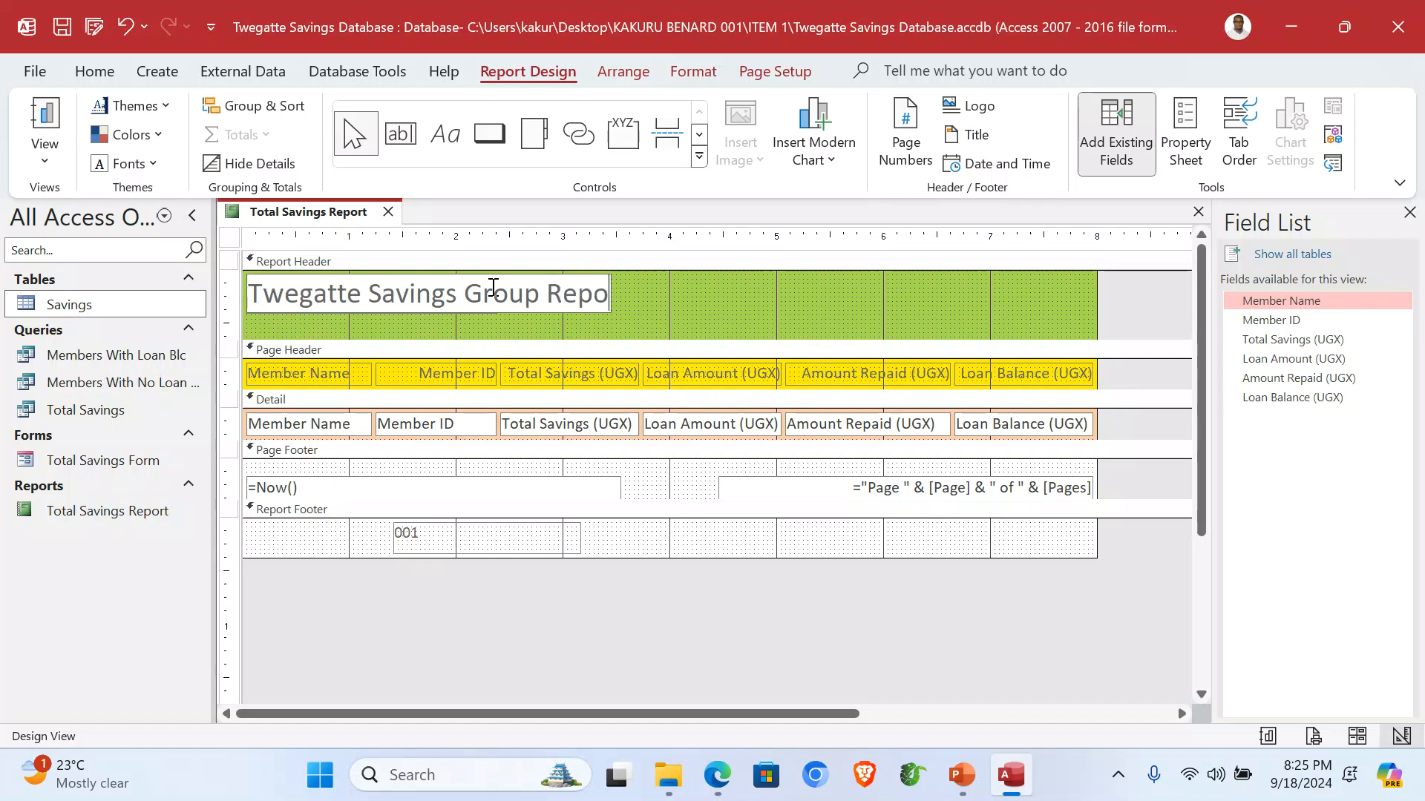
click(898, 308)
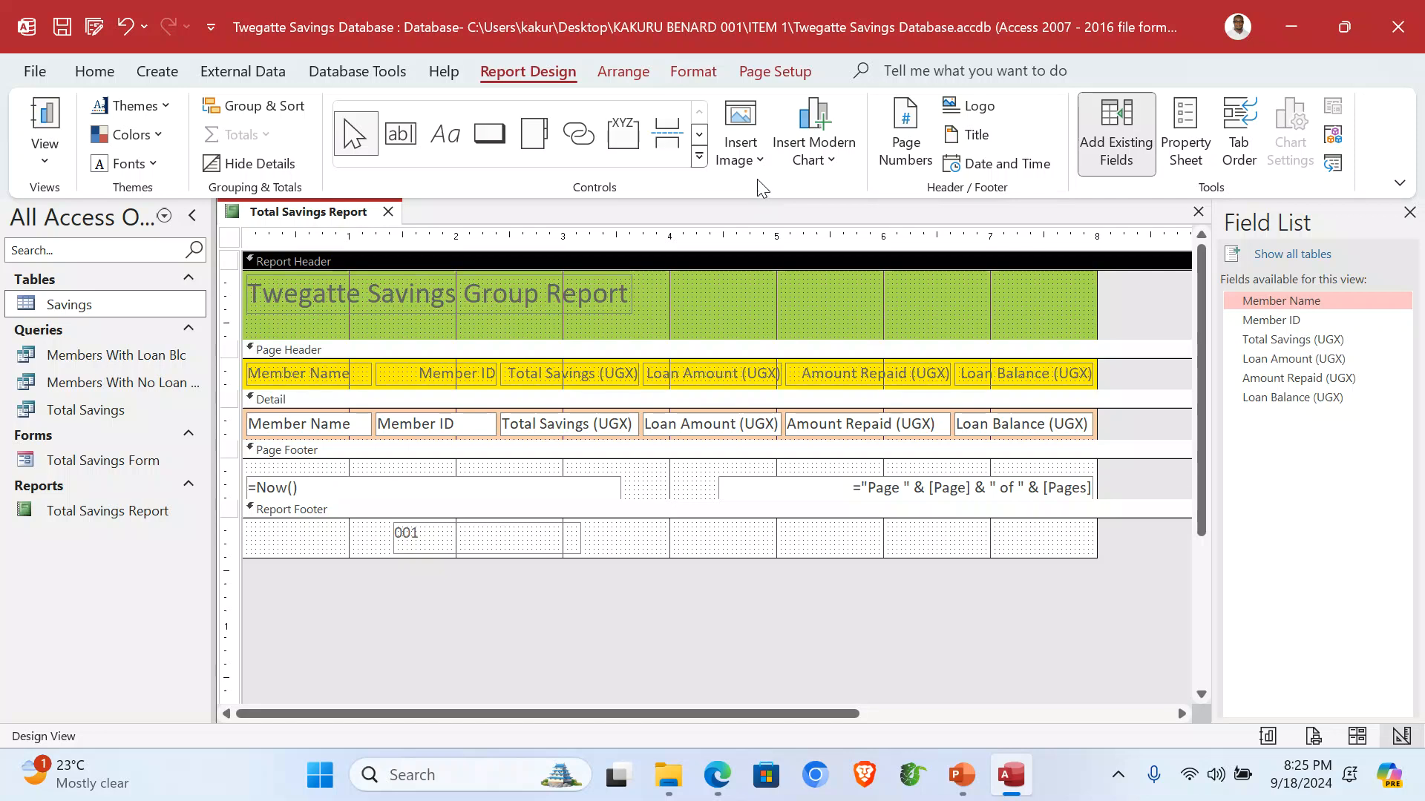
Insert the Twegatte logo from the image gallery at the right end of the Report Header.
click(757, 157)
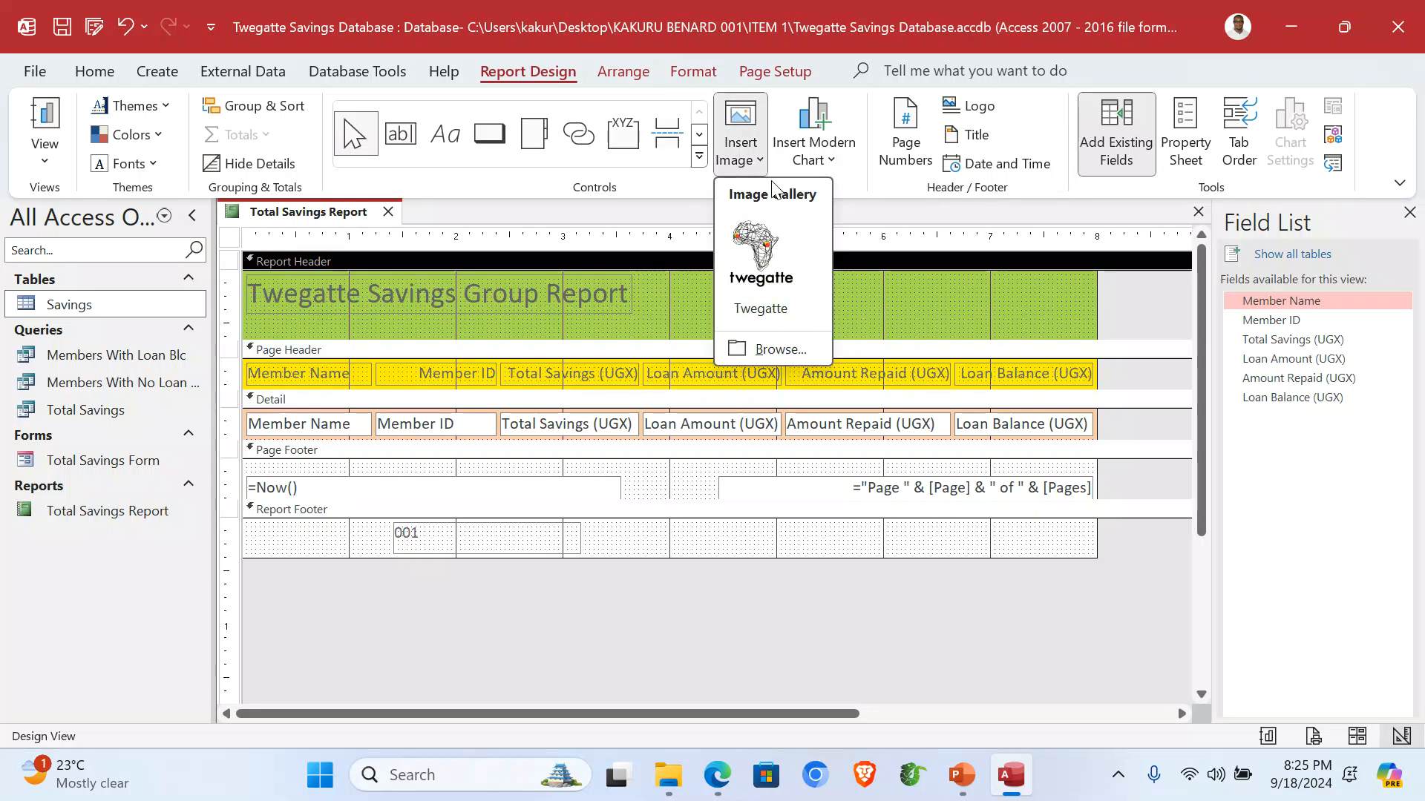
click(763, 252)
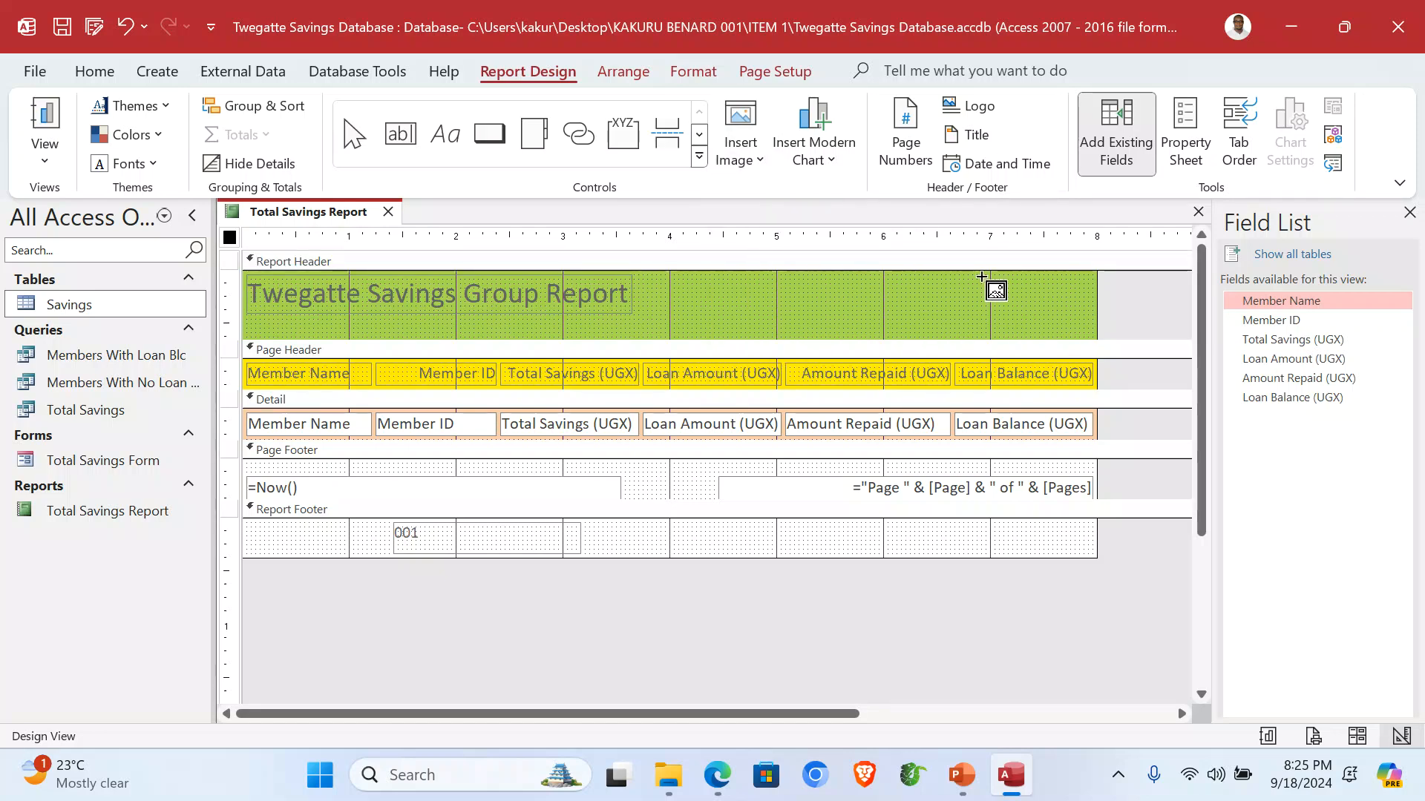
drag(981, 276, 1090, 334)
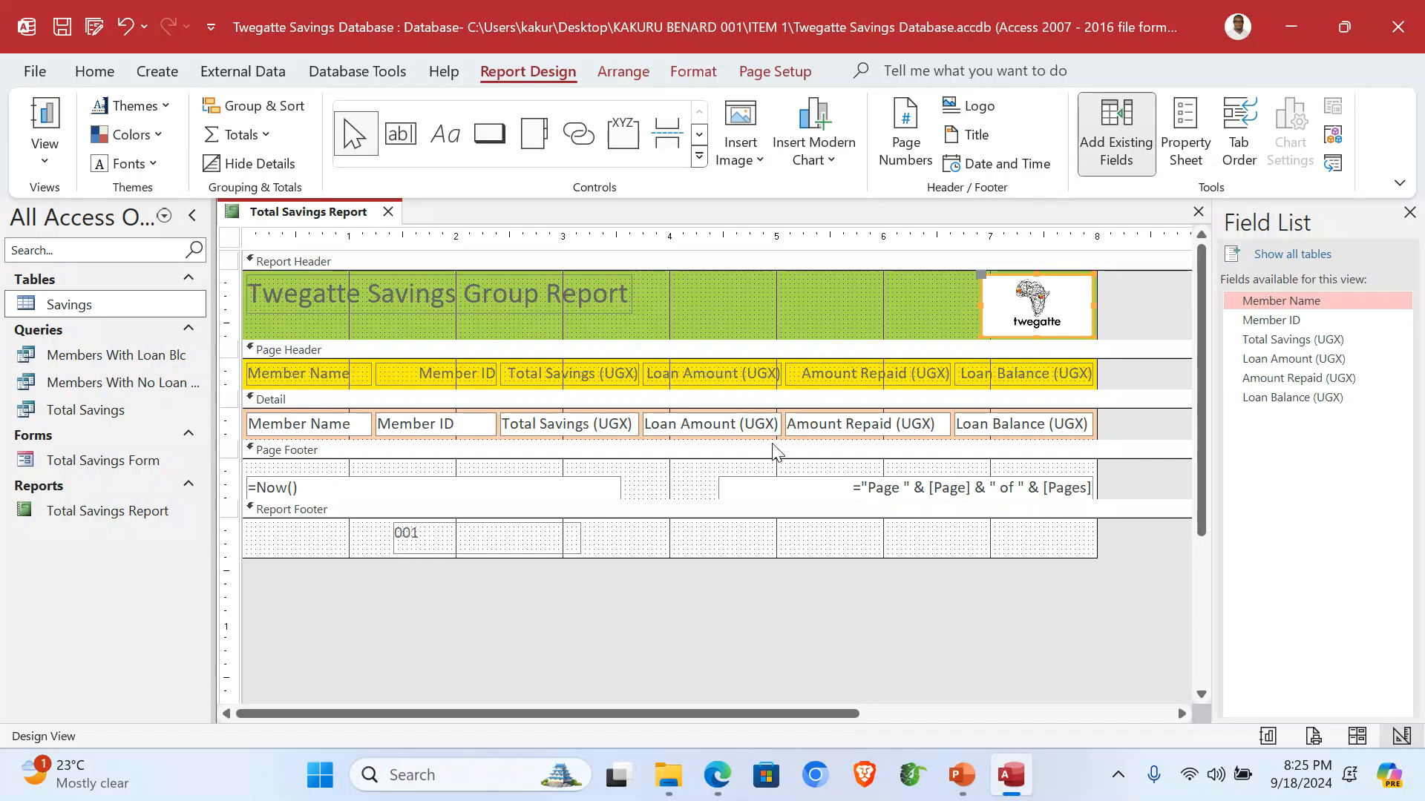
click(57, 168)
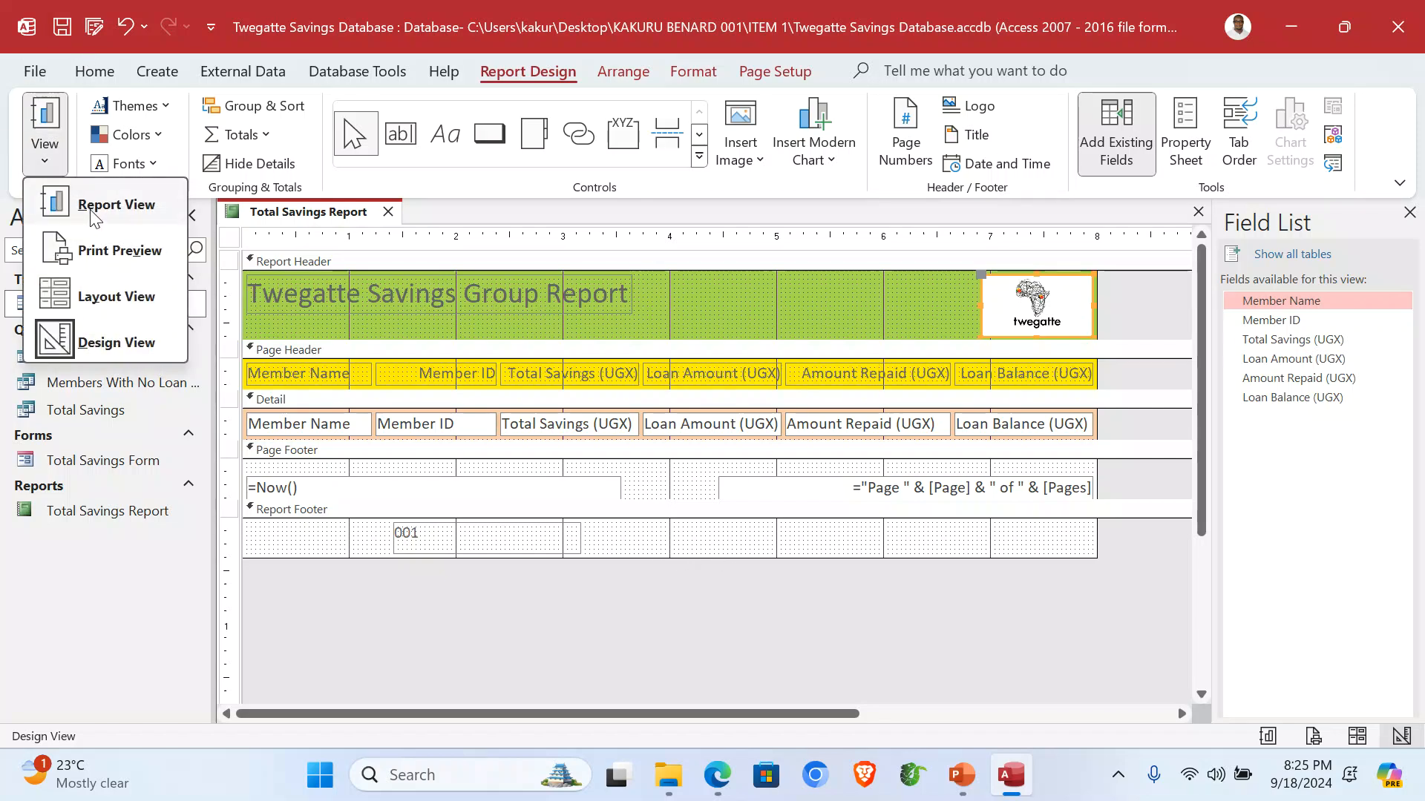
View the report in Report View, close Access, and open the LOAN_REMINDER document.
click(97, 196)
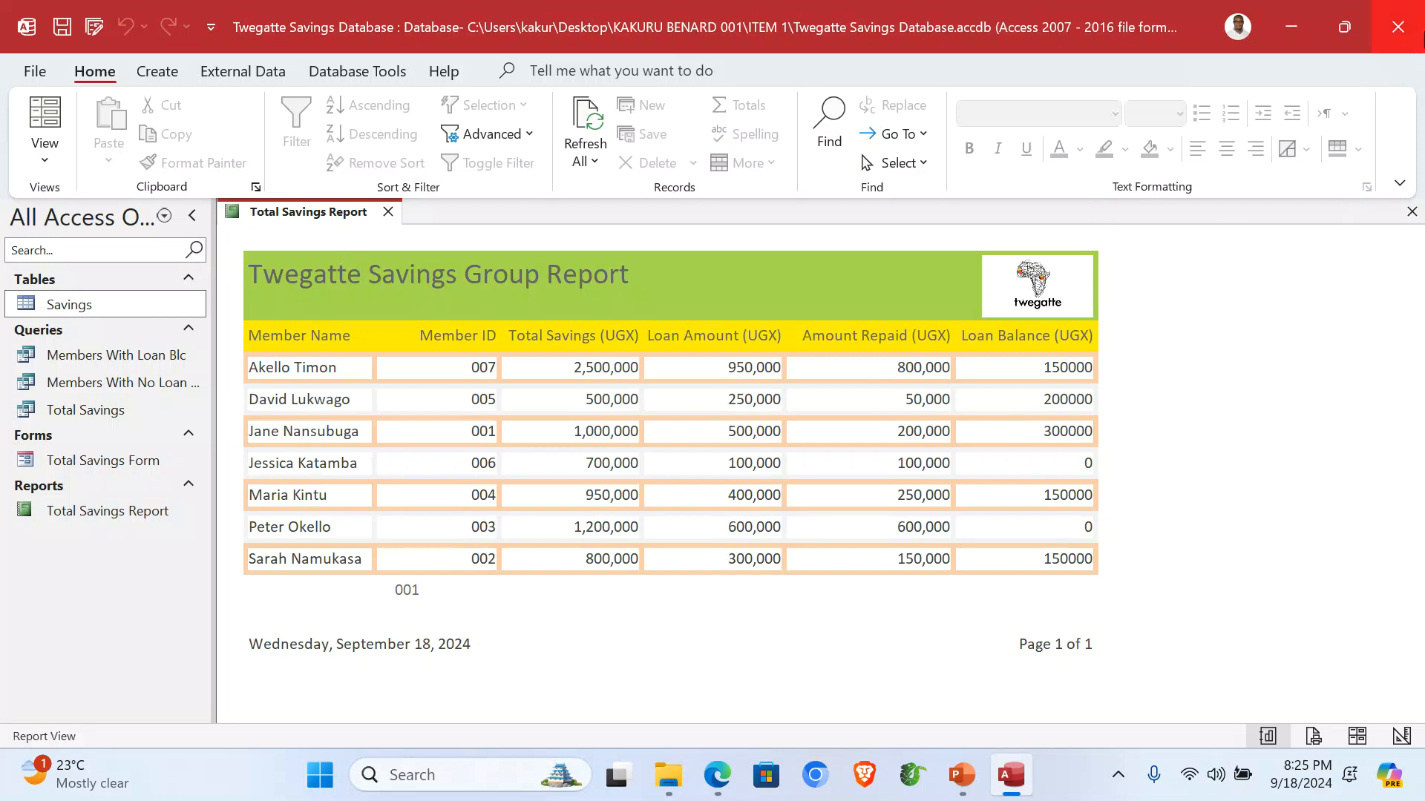
click(1398, 26)
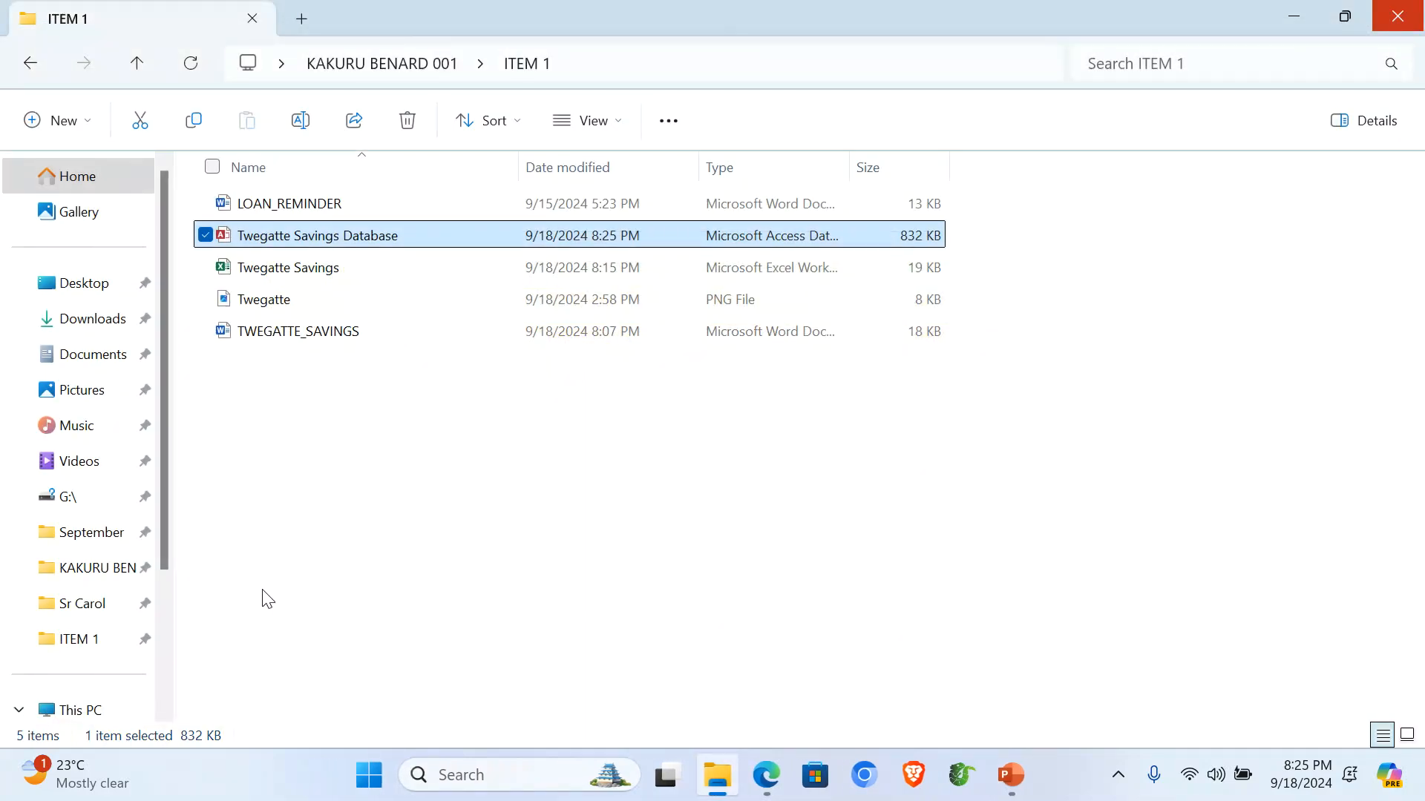
double_click(299, 208)
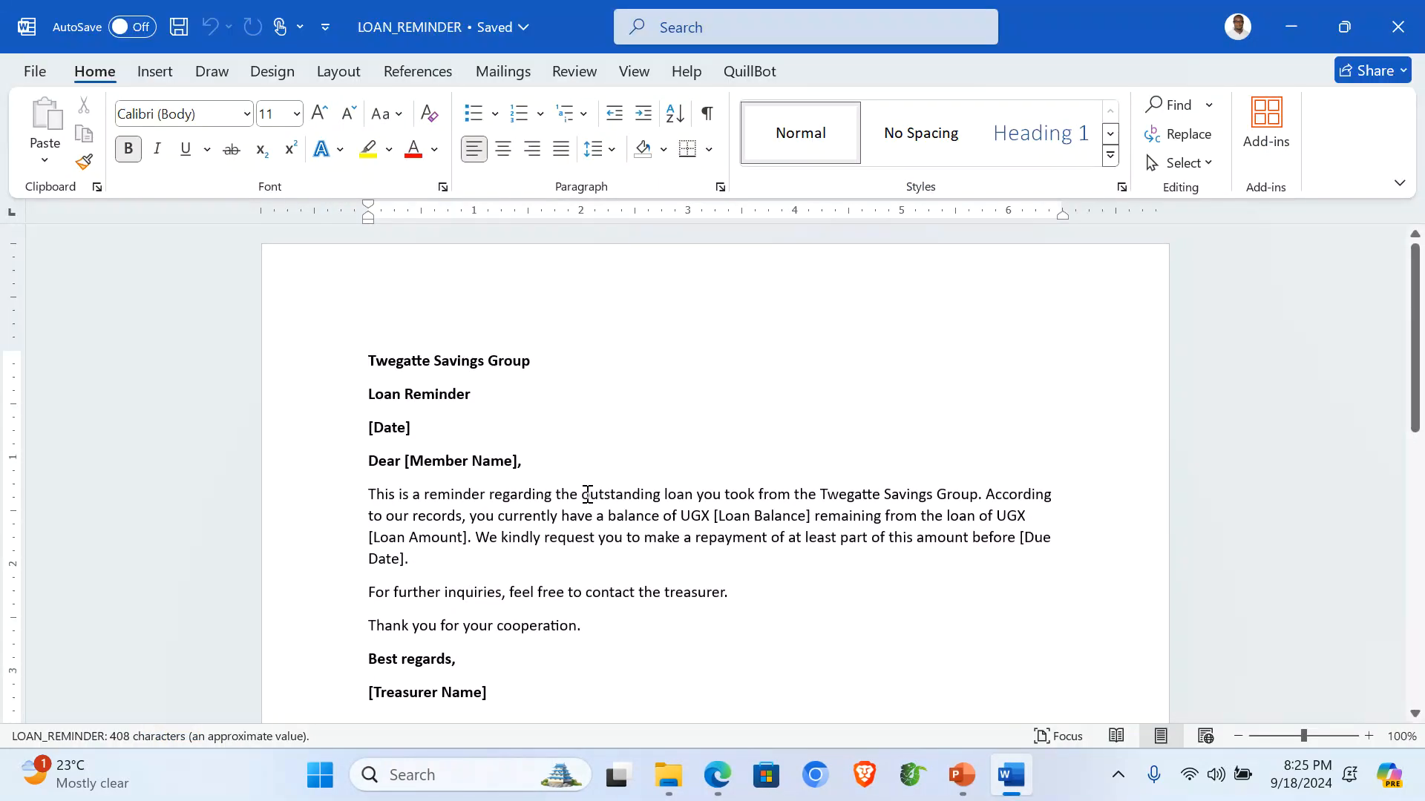
Scroll through the LOAN_REMINDER letter, then reopen Twegatte Savings Database from the project folder.
scroll(487, 410, down, 2)
scroll(488, 411, up, 1)
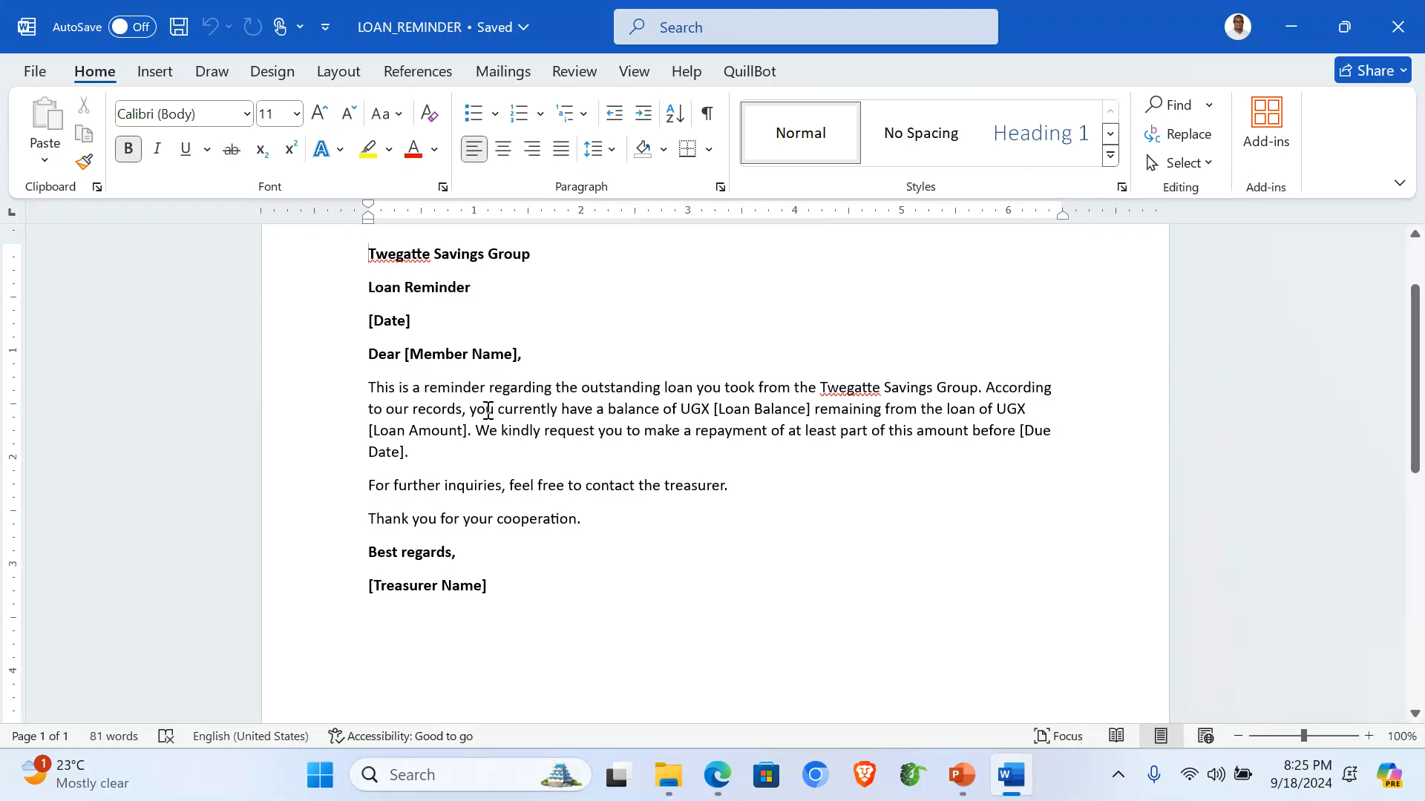
scroll(487, 408, up, 2)
scroll(487, 408, down, 3)
scroll(490, 410, up, 3)
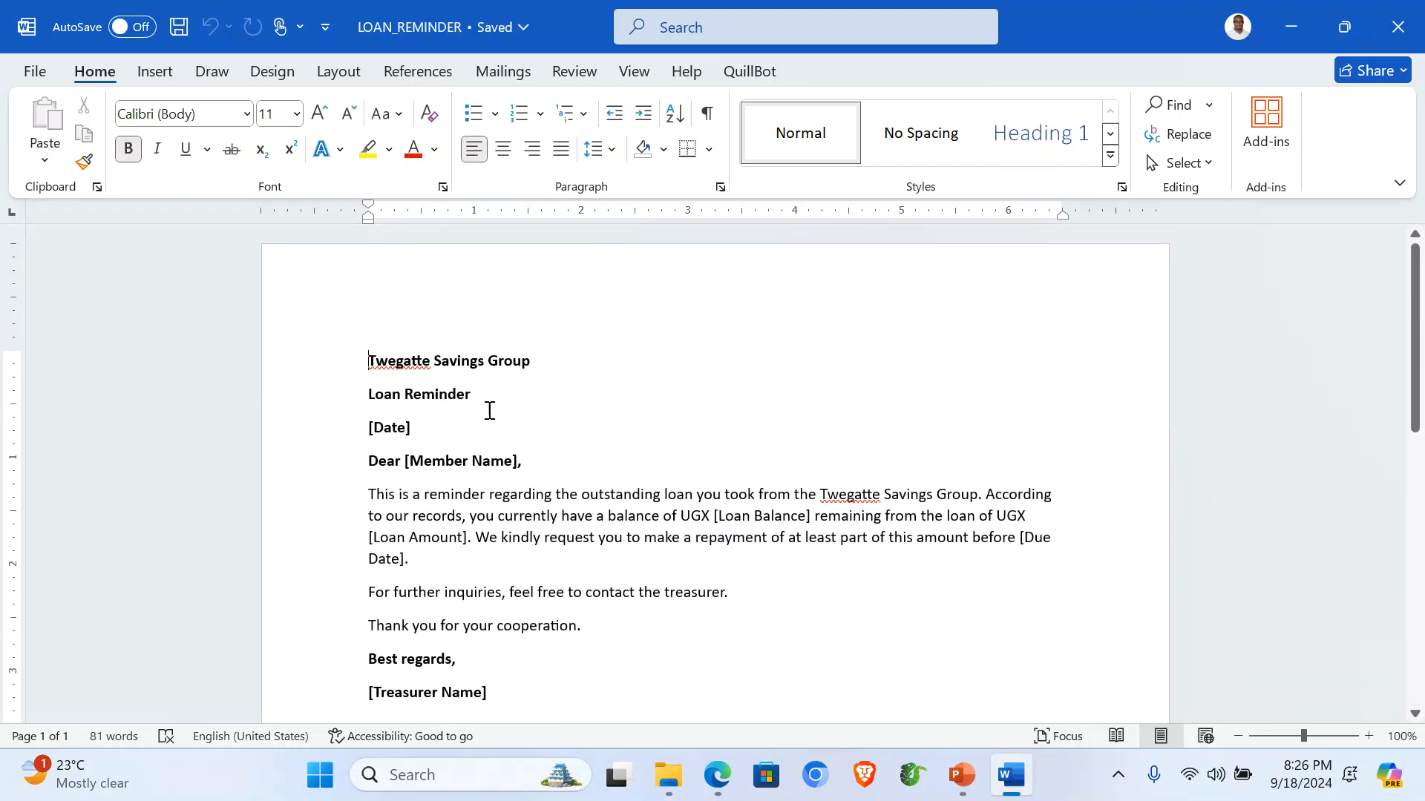
scroll(490, 411, down, 3)
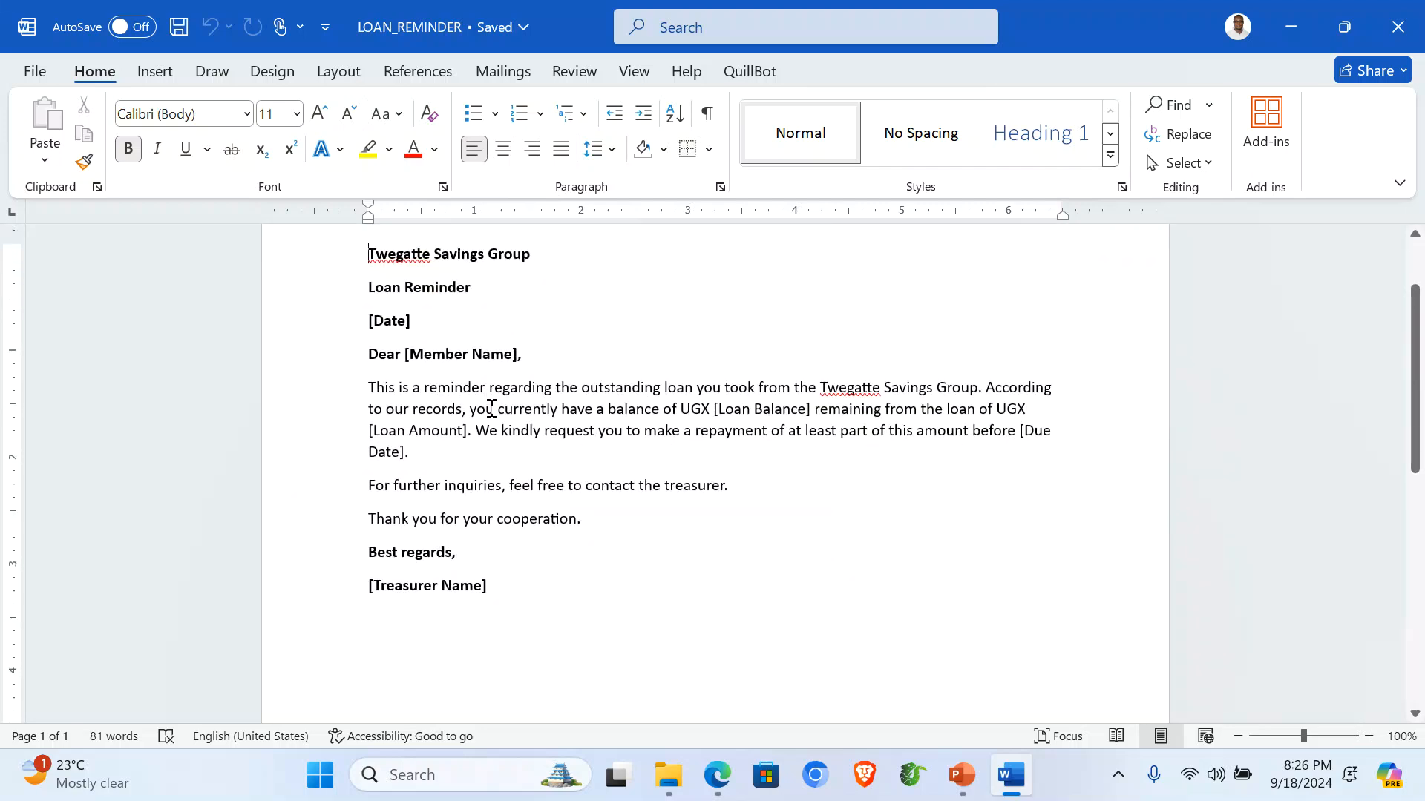
click(669, 775)
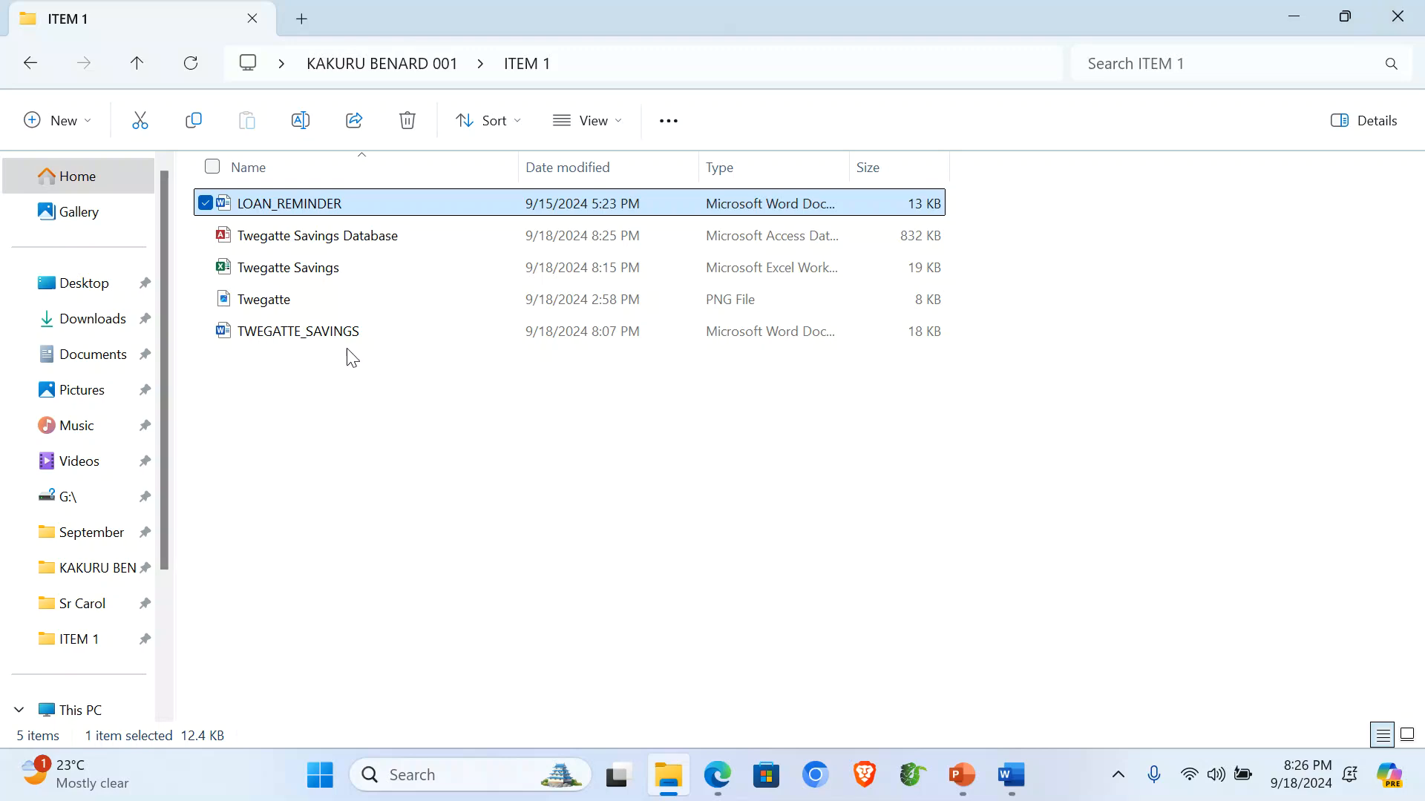
double_click(315, 234)
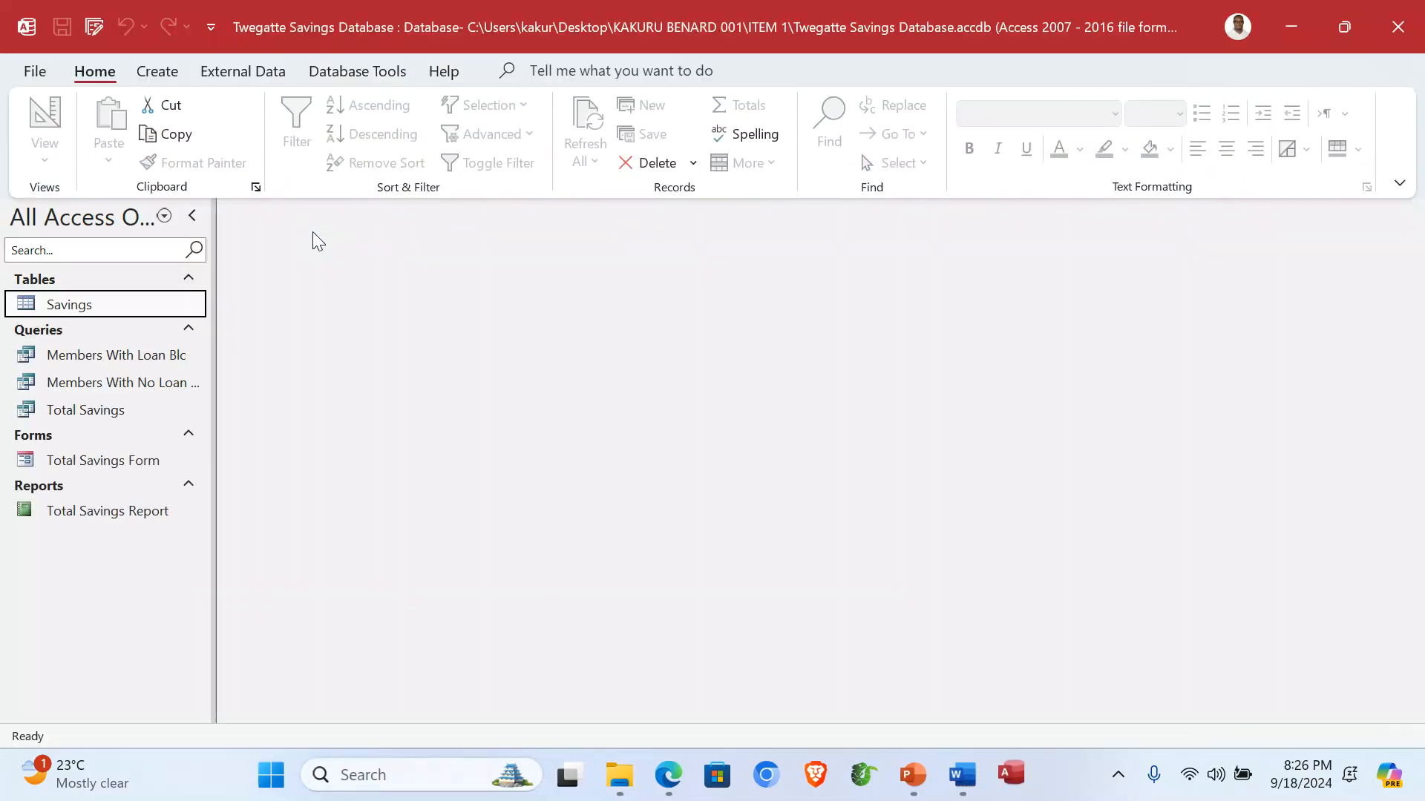
Check the task PDF, then open the Members With Loan Blc query in a widened Navigation Pane.
click(668, 776)
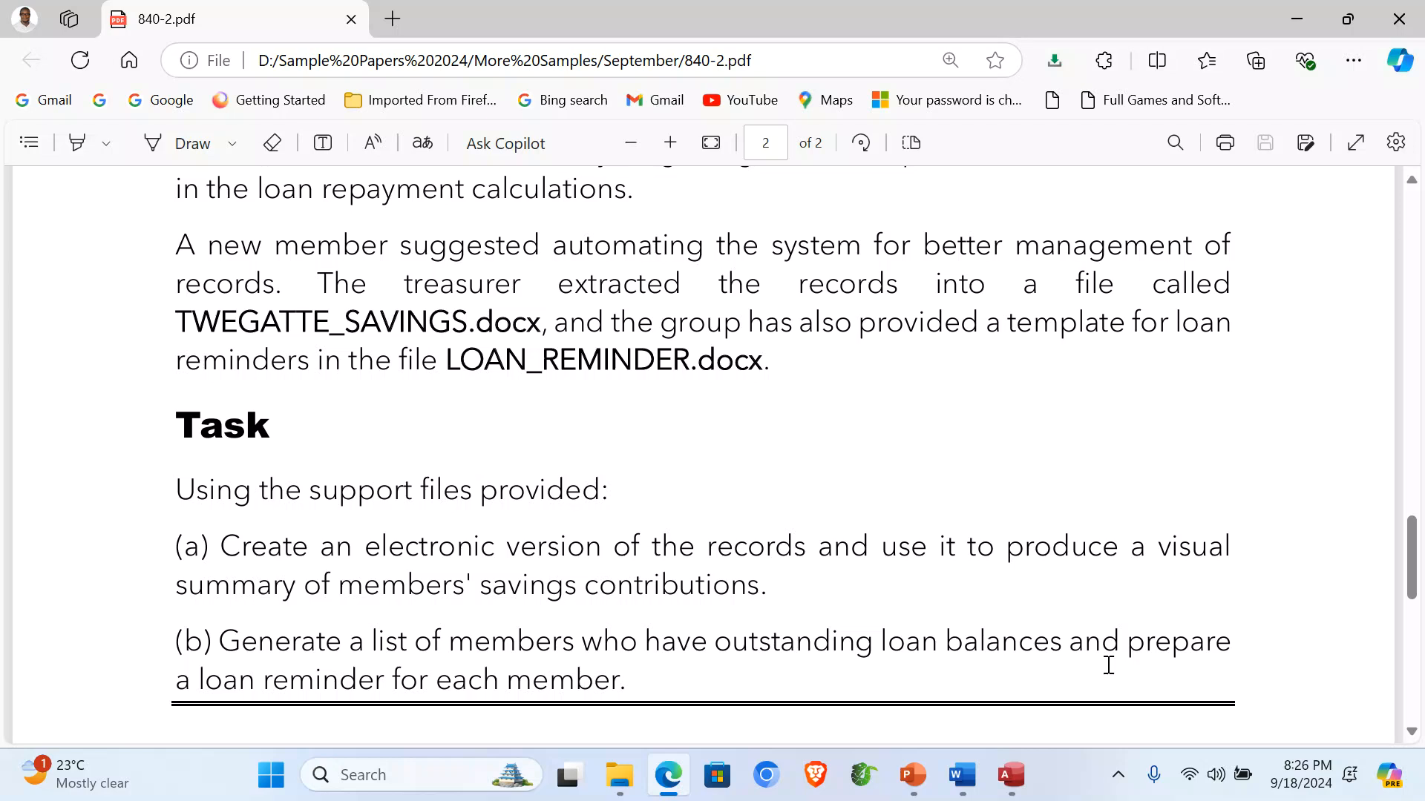
click(1010, 771)
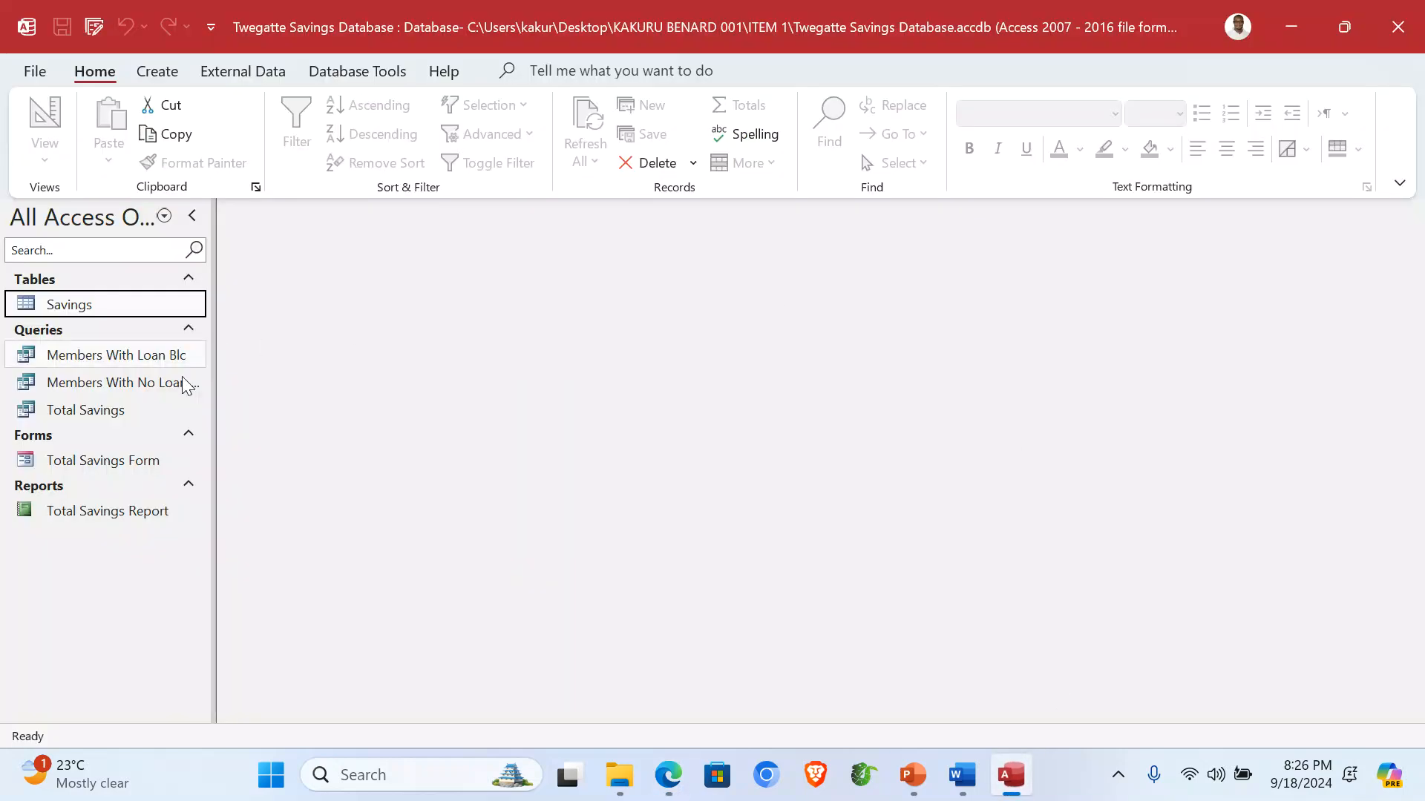
drag(214, 391, 252, 391)
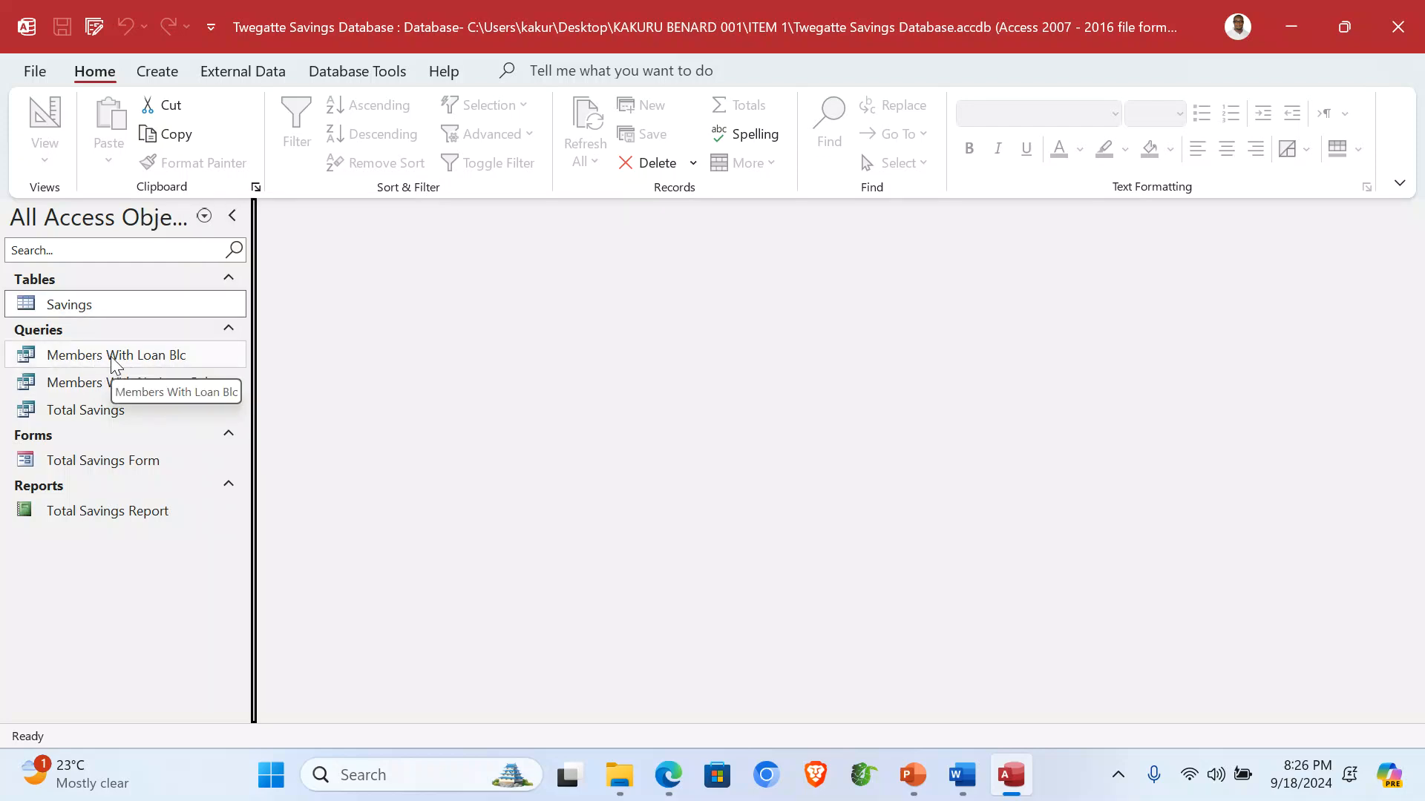
double_click(112, 357)
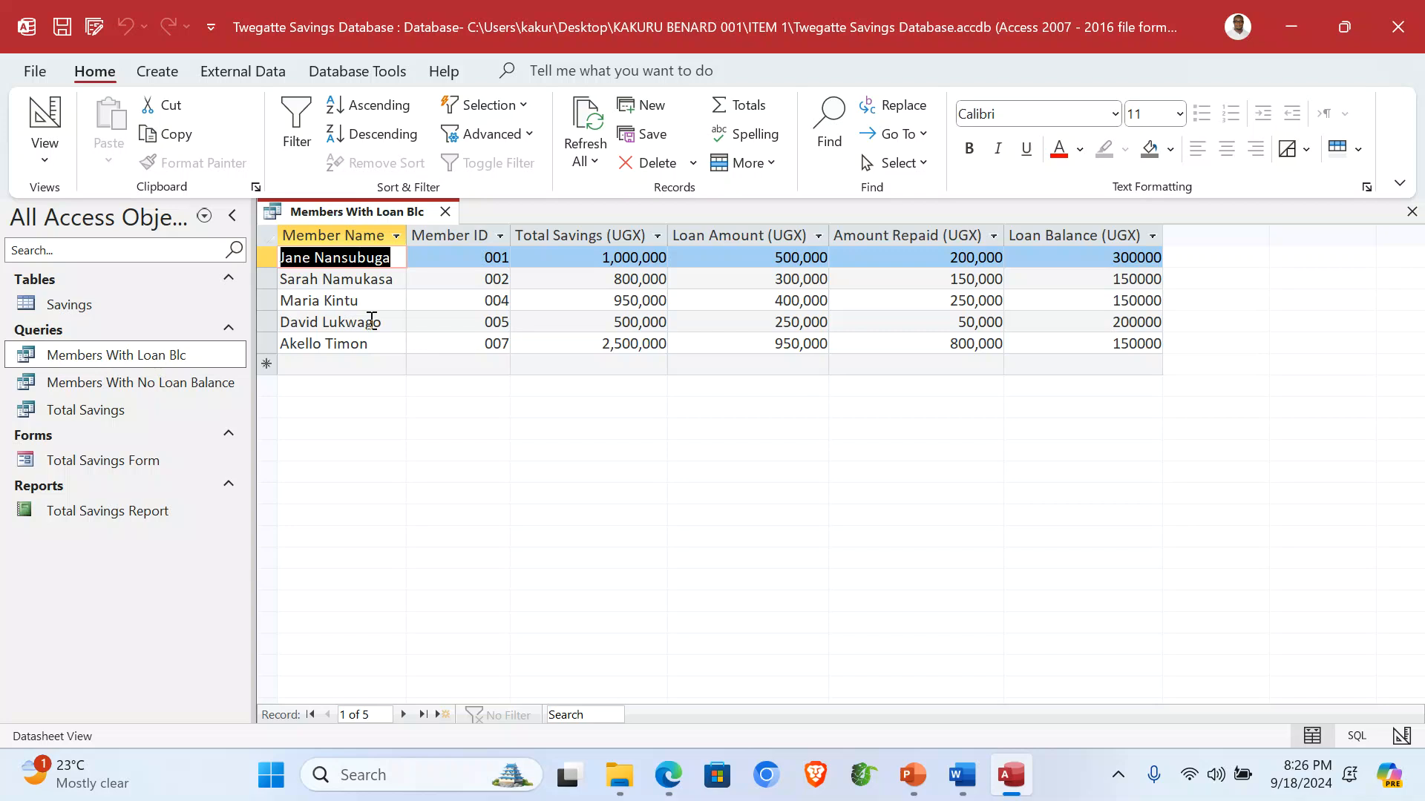
Close Access and bring the LOAN_REMINDER letter back up in Word.
click(1413, 22)
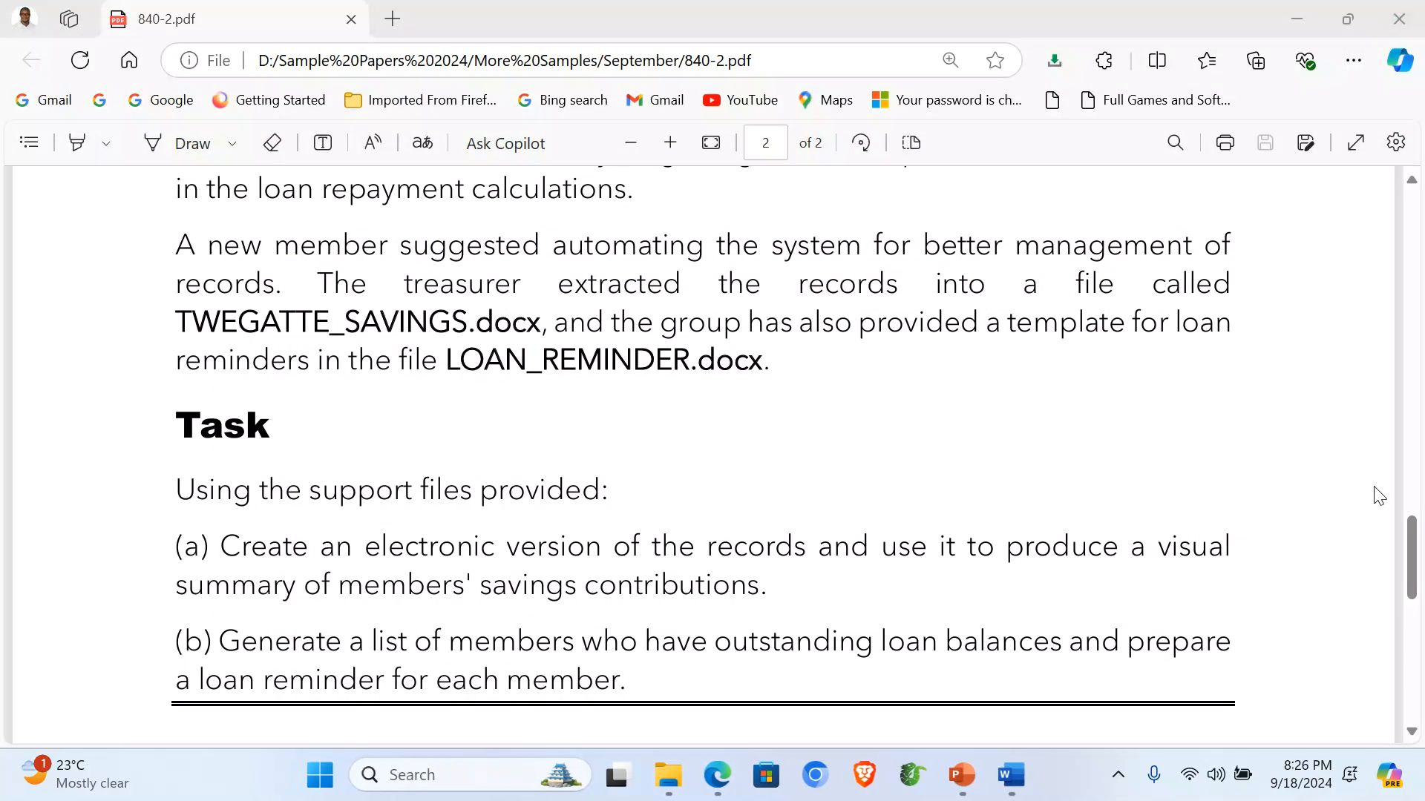
click(1027, 765)
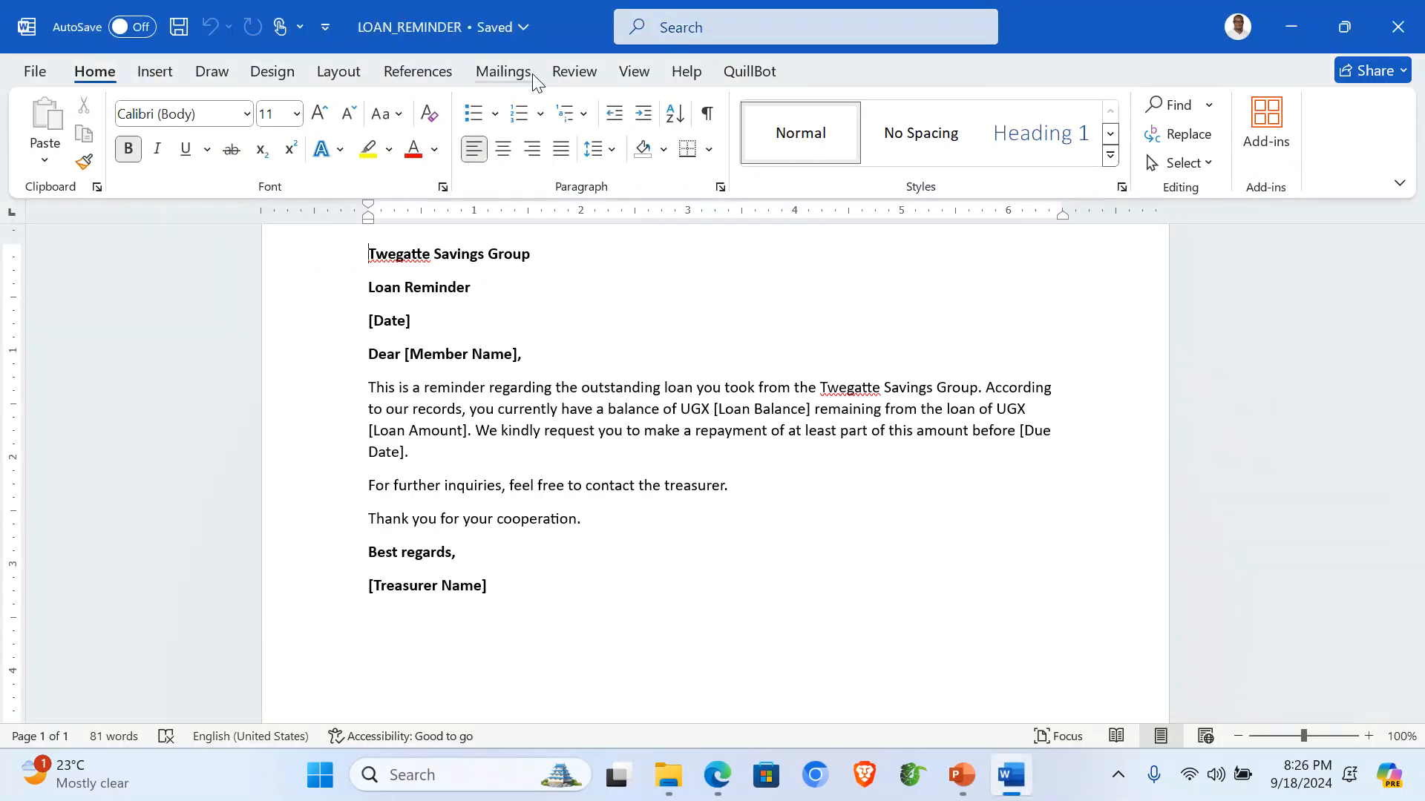
click(496, 74)
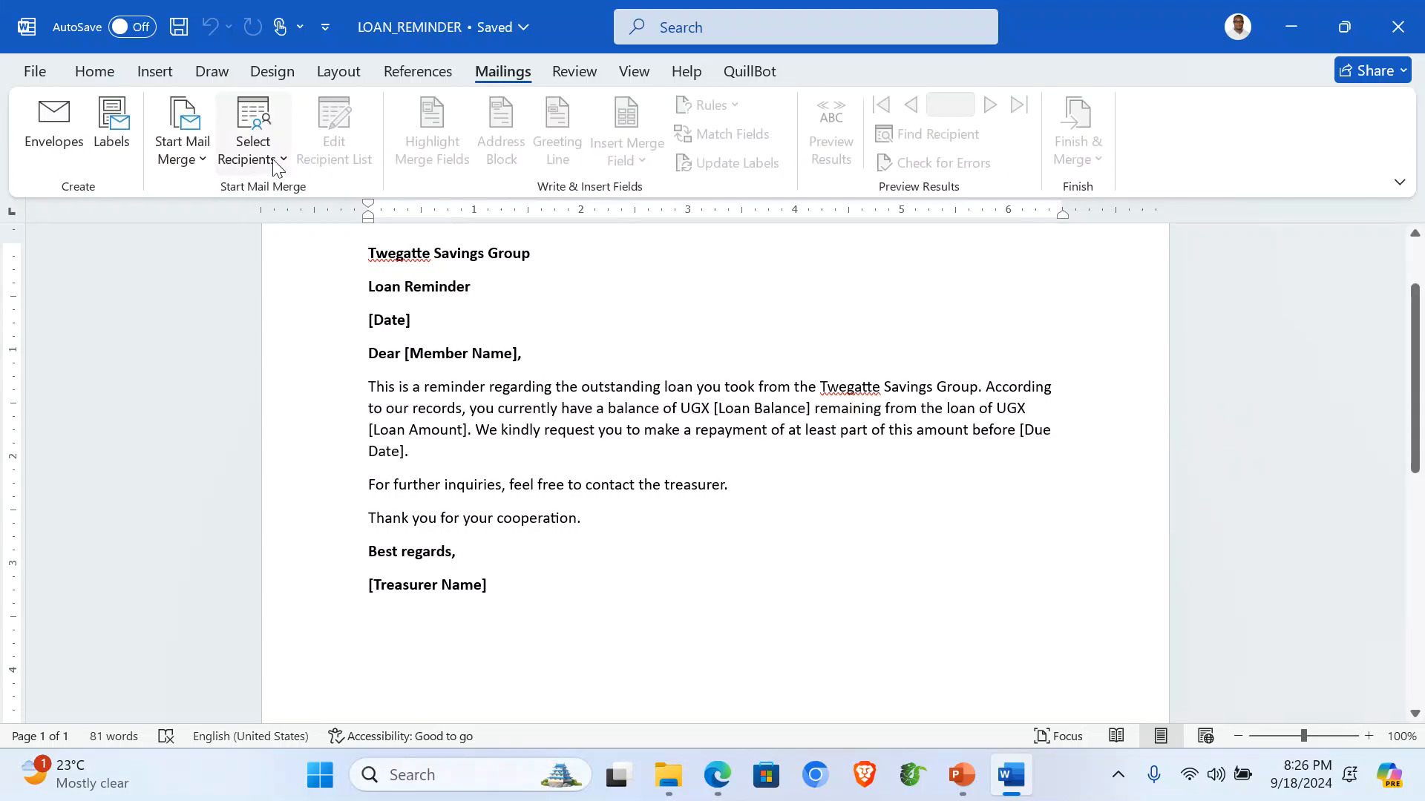
Use an existing list and open Twegatte Savings Database from the Desktop's ITEM 1 folder.
click(275, 167)
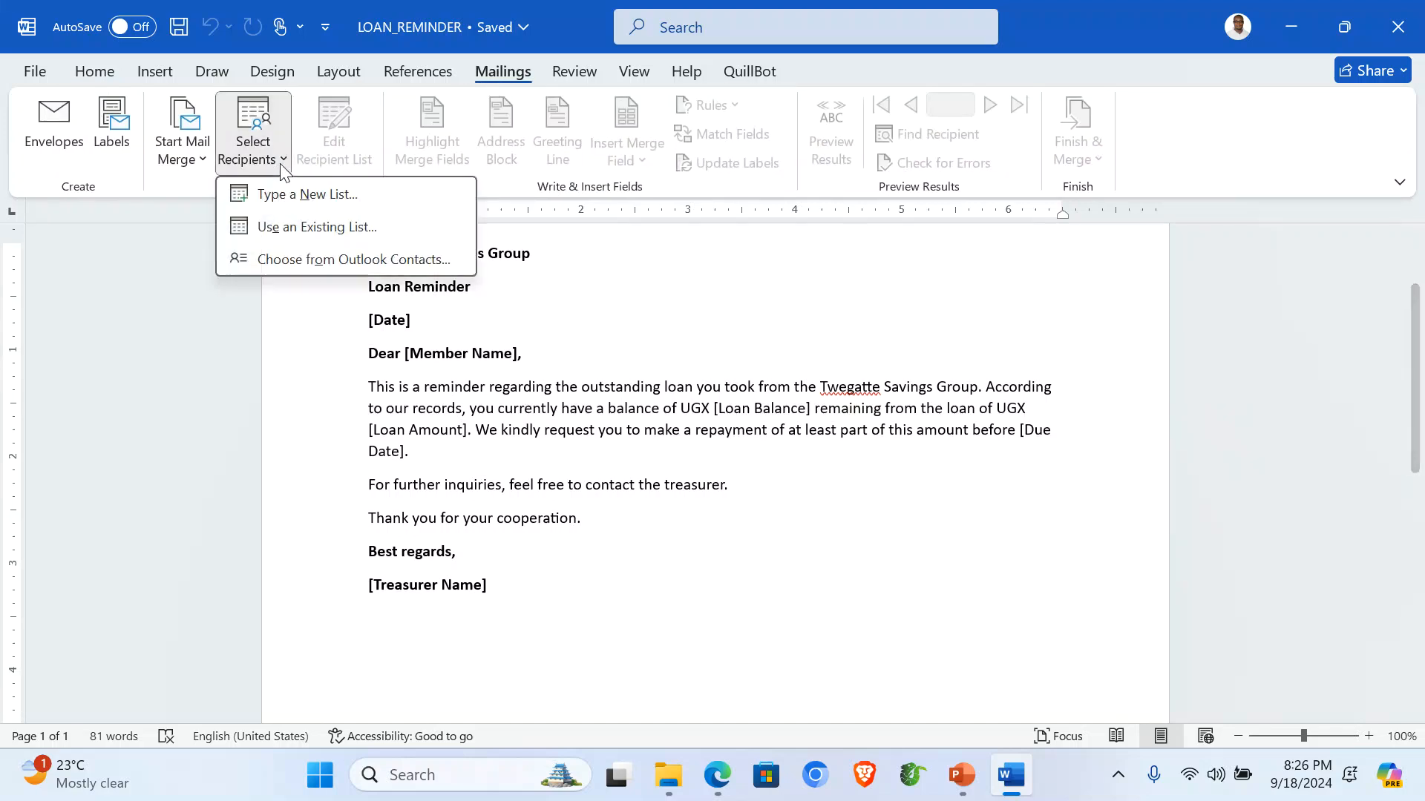
click(304, 233)
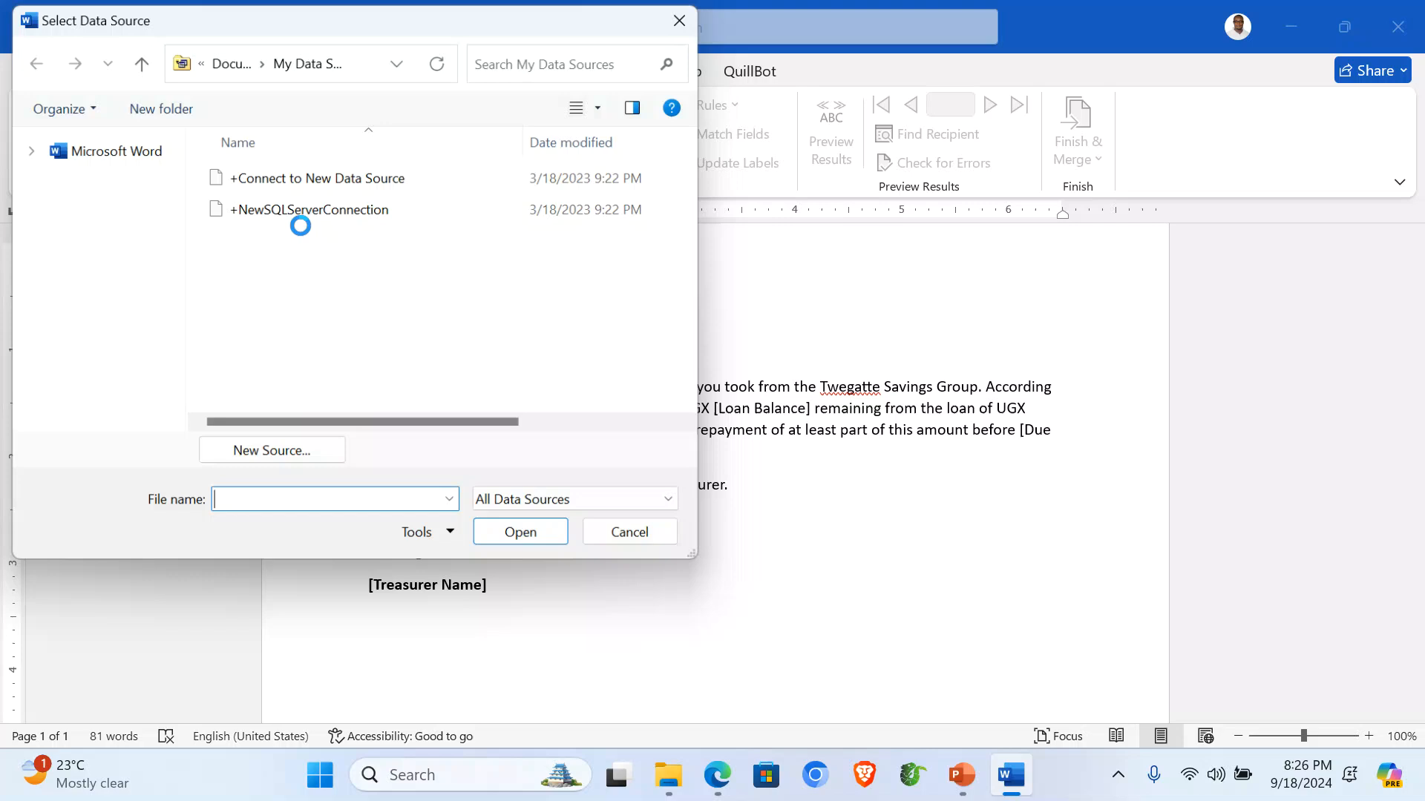
scroll(141, 267, up, 5)
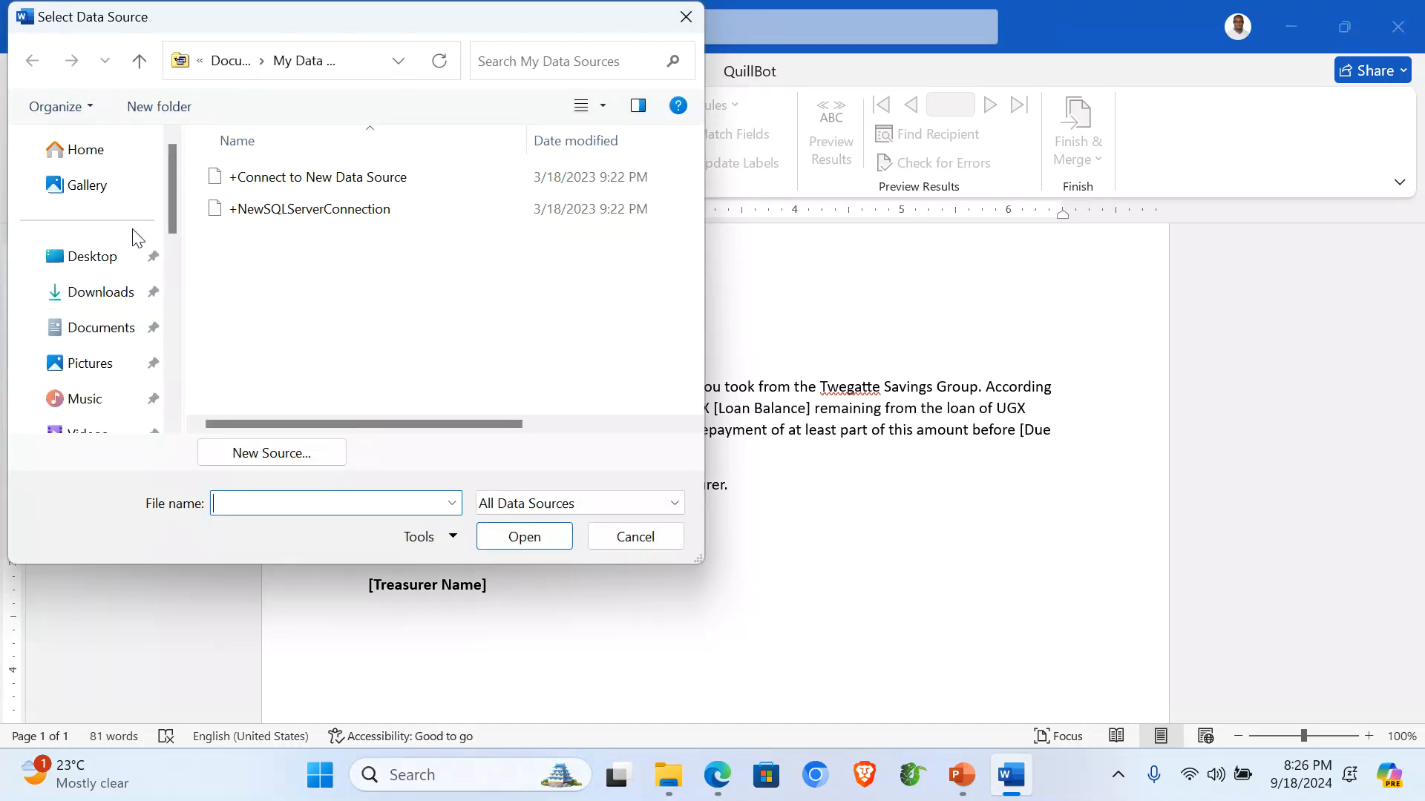
click(112, 266)
click(331, 279)
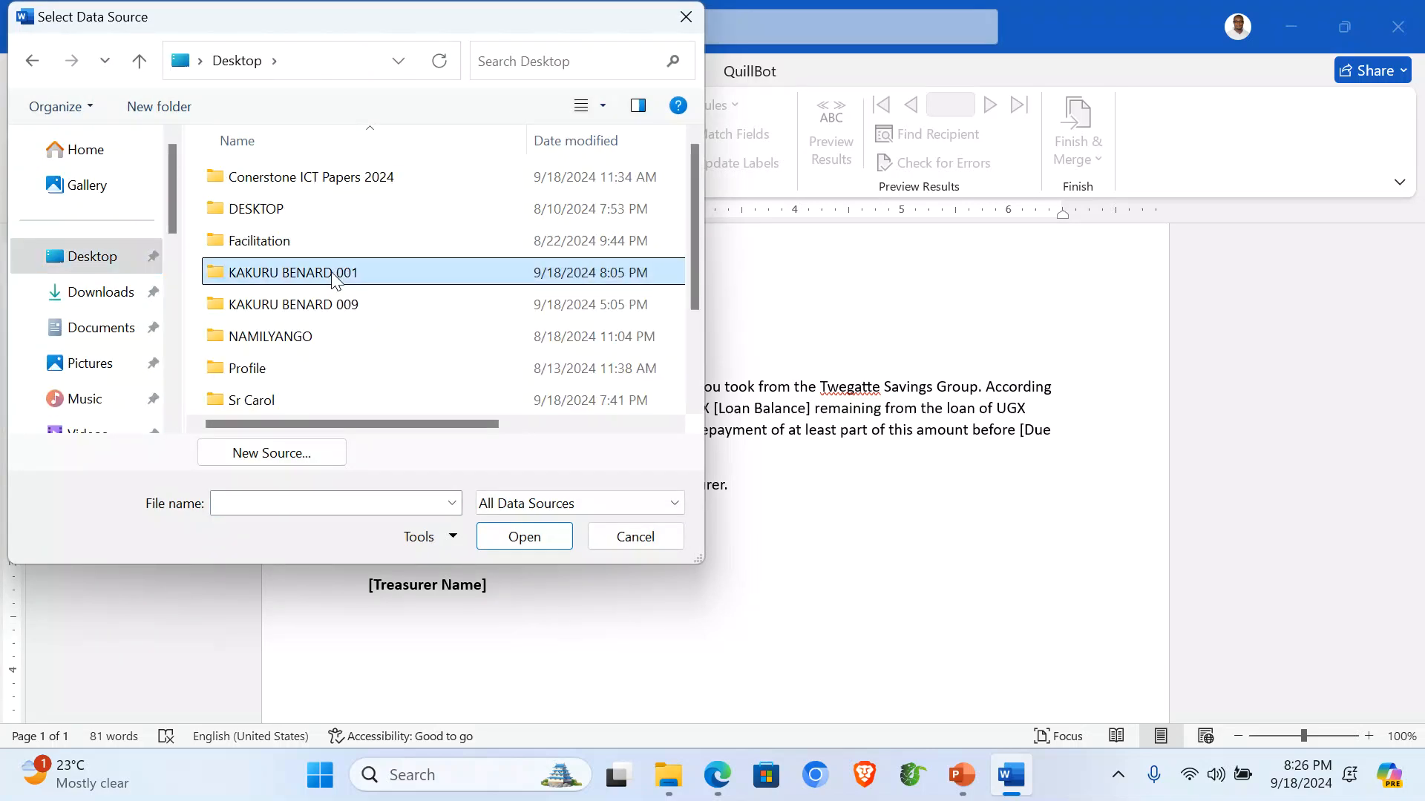
double_click(327, 279)
double_click(265, 182)
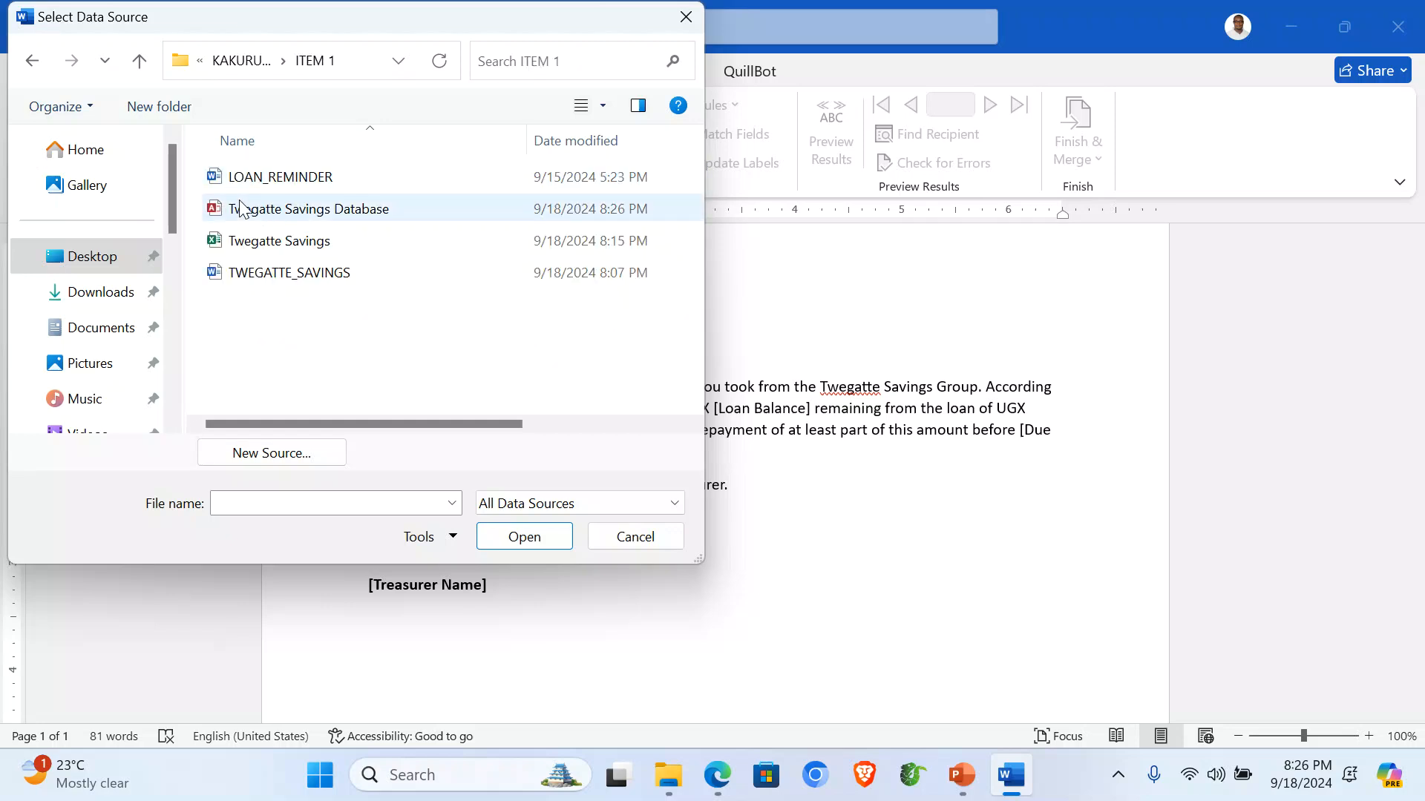
click(262, 211)
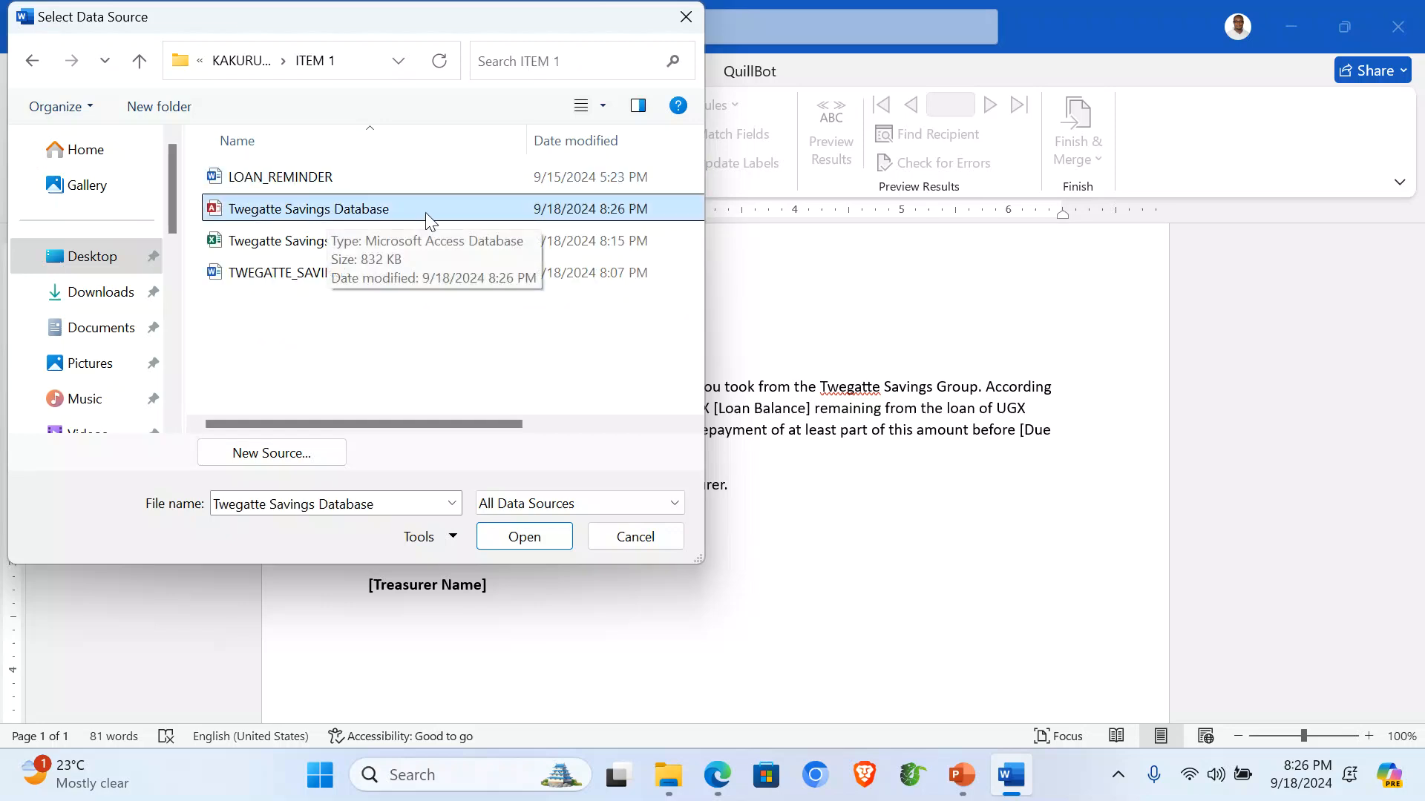
double_click(363, 213)
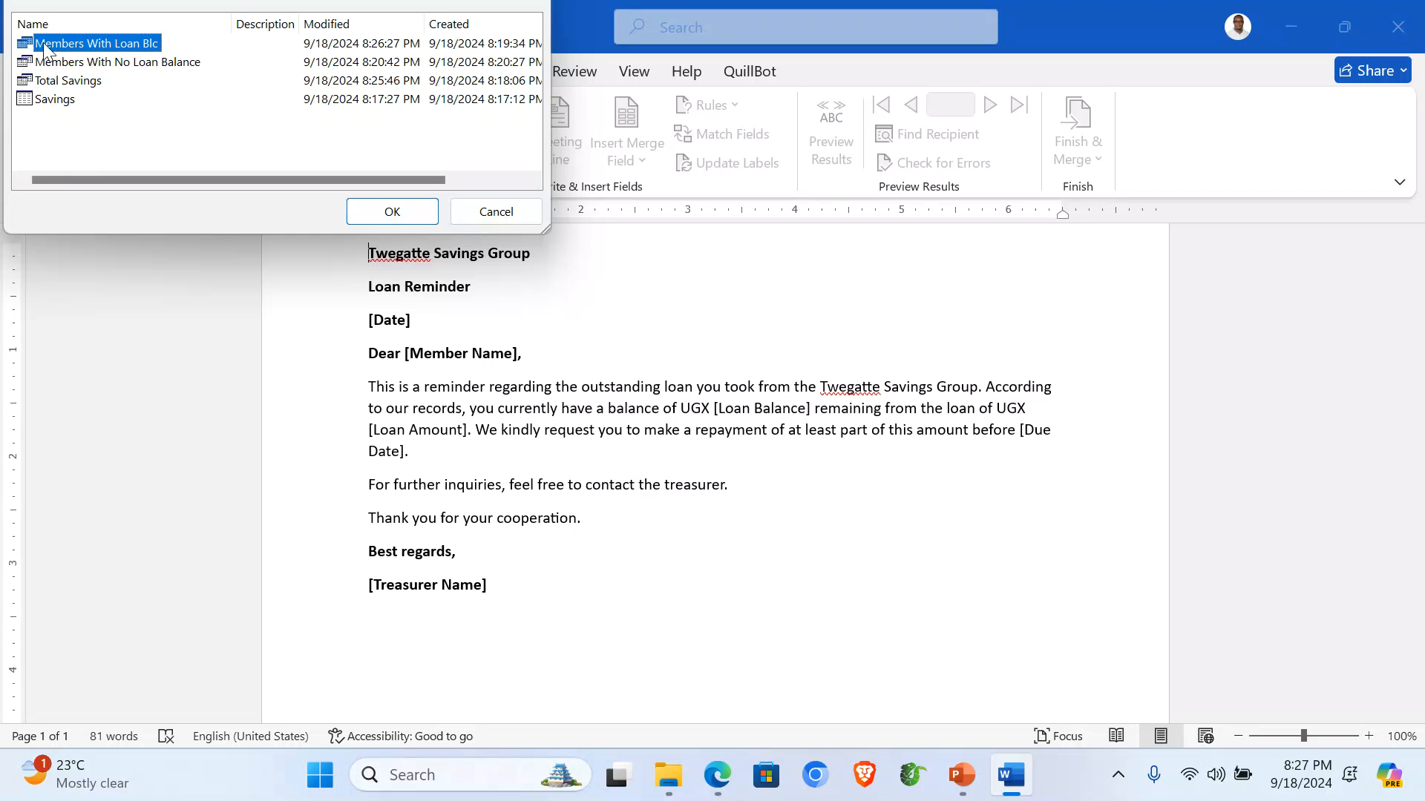
Choose the Members With Loan Blc table as the recipient list.
click(117, 64)
click(105, 41)
click(381, 209)
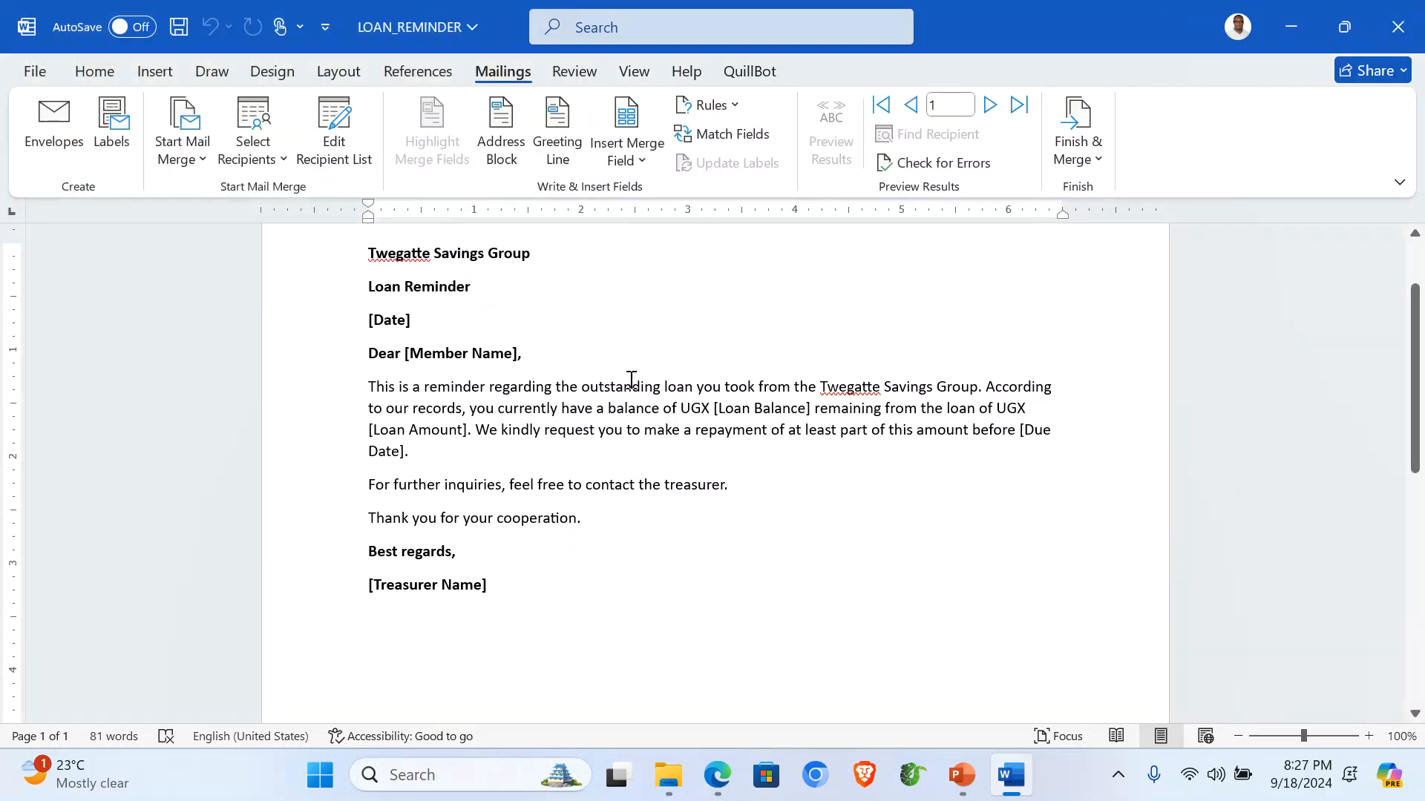
Replace [Member Name] with the «Member_Name» merge field.
scroll(646, 371, up, 3)
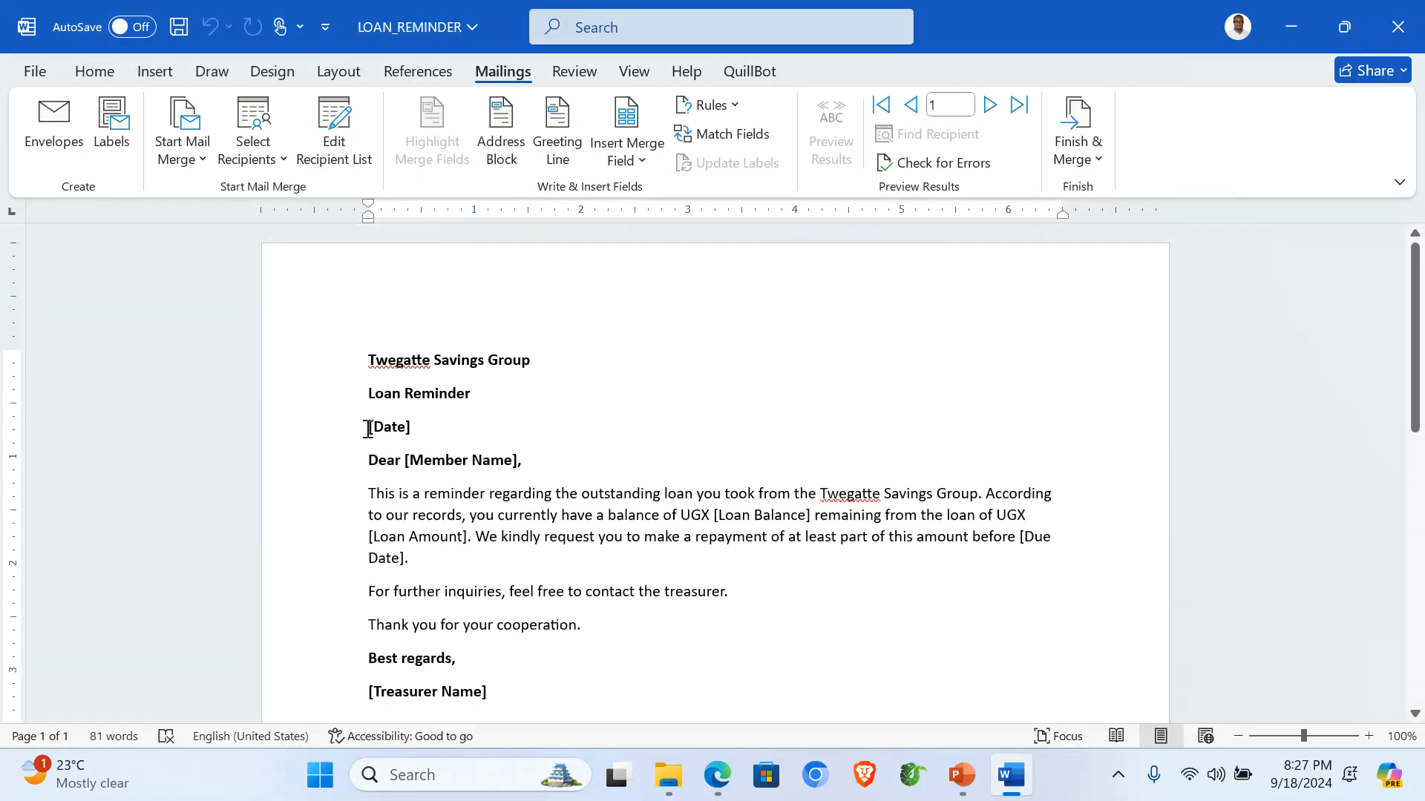
triple_click(409, 428)
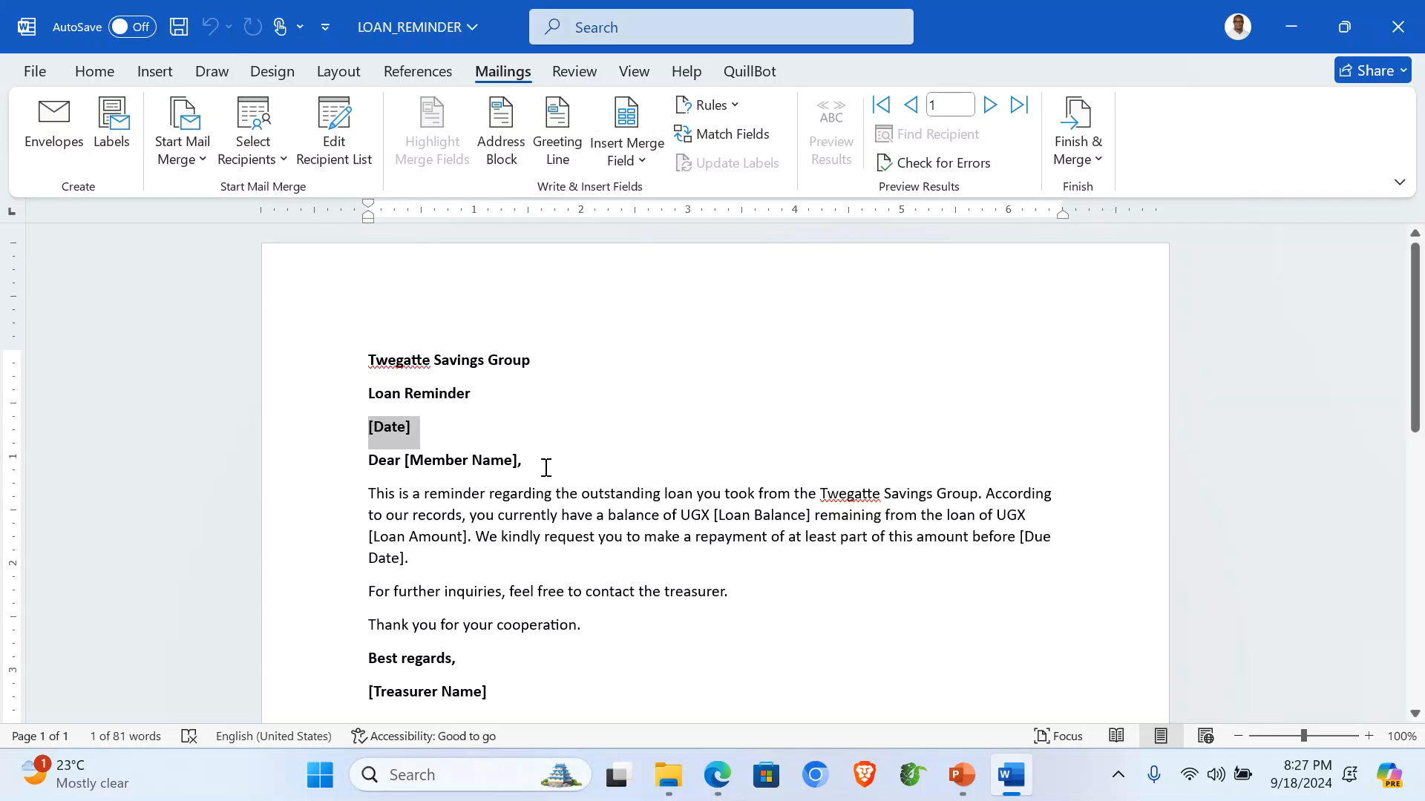
click(544, 494)
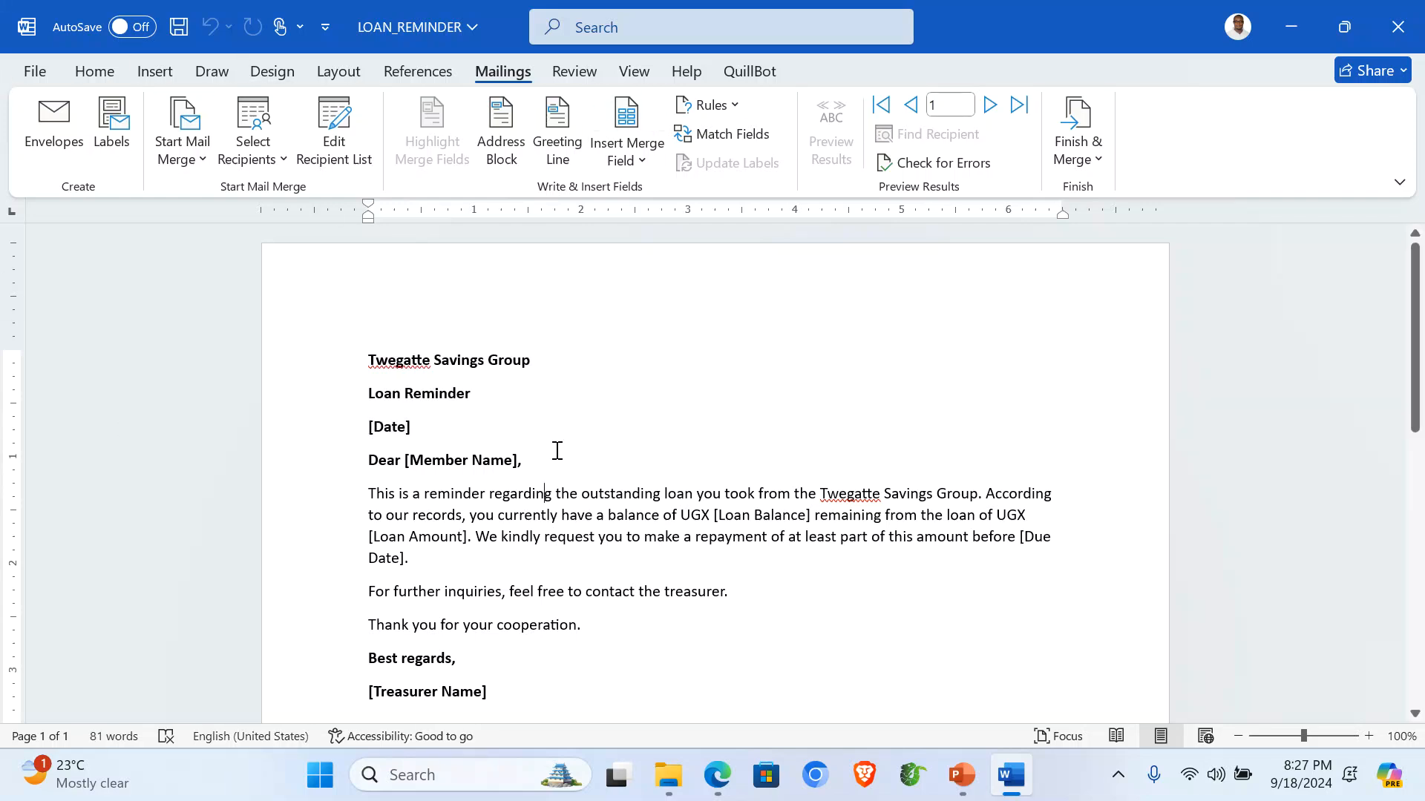
drag(405, 460, 515, 464)
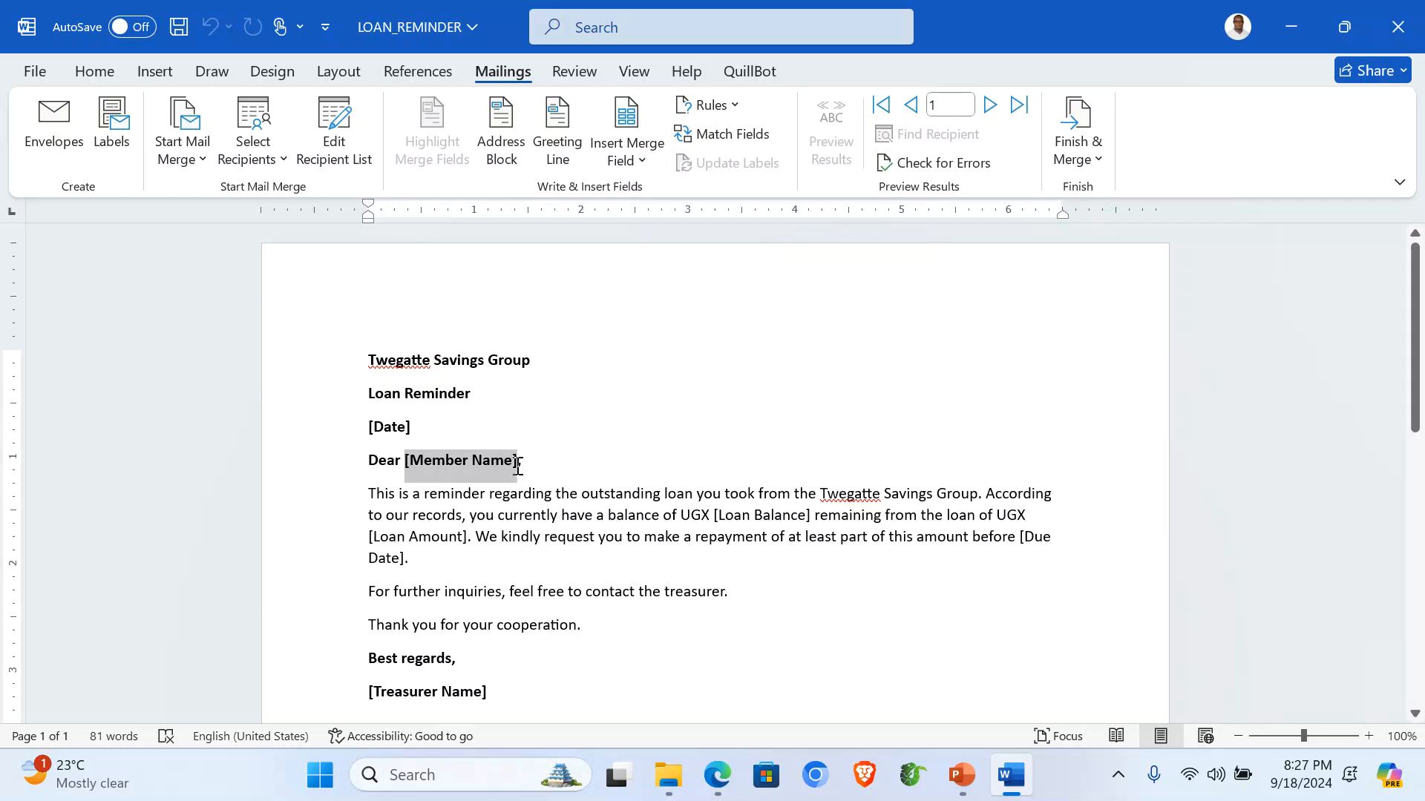
click(639, 160)
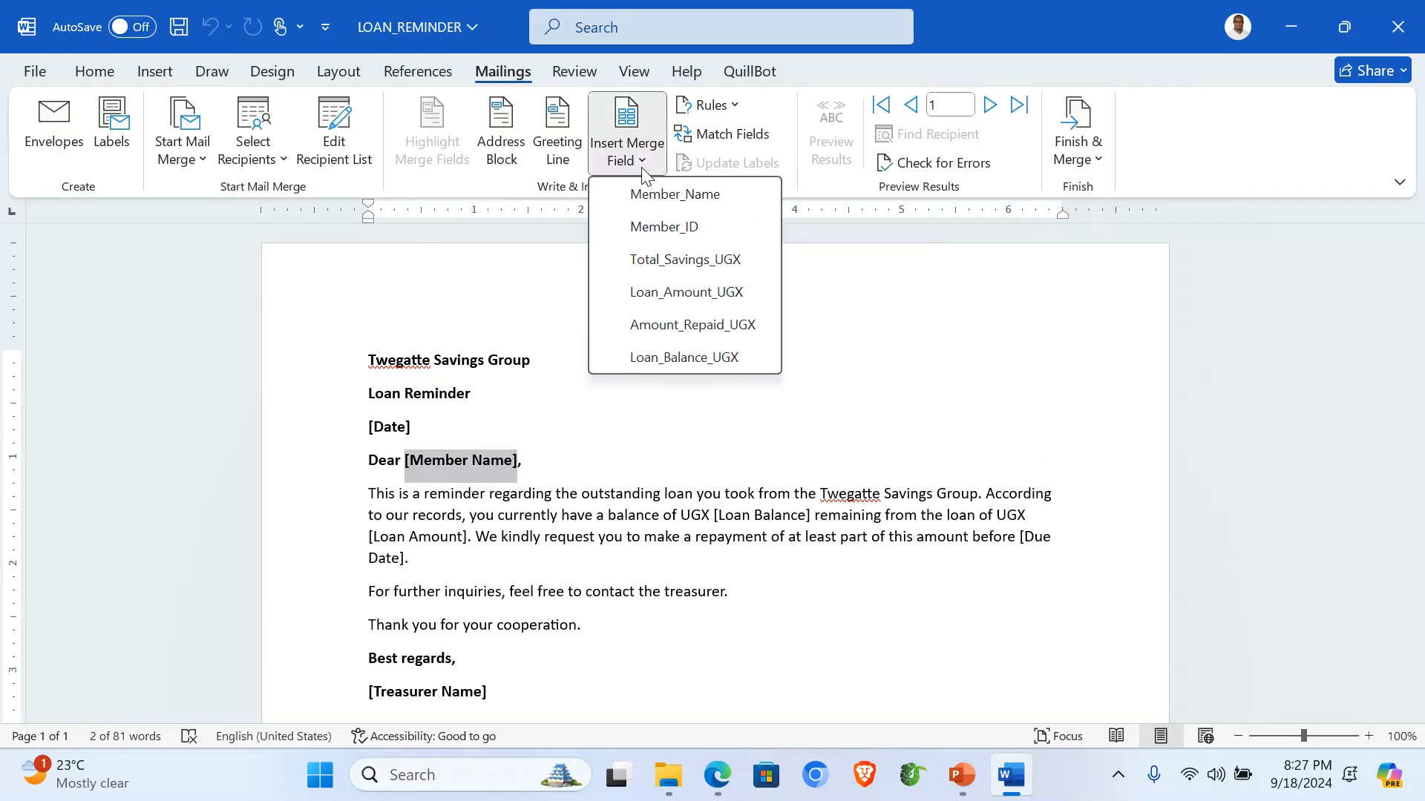
click(686, 199)
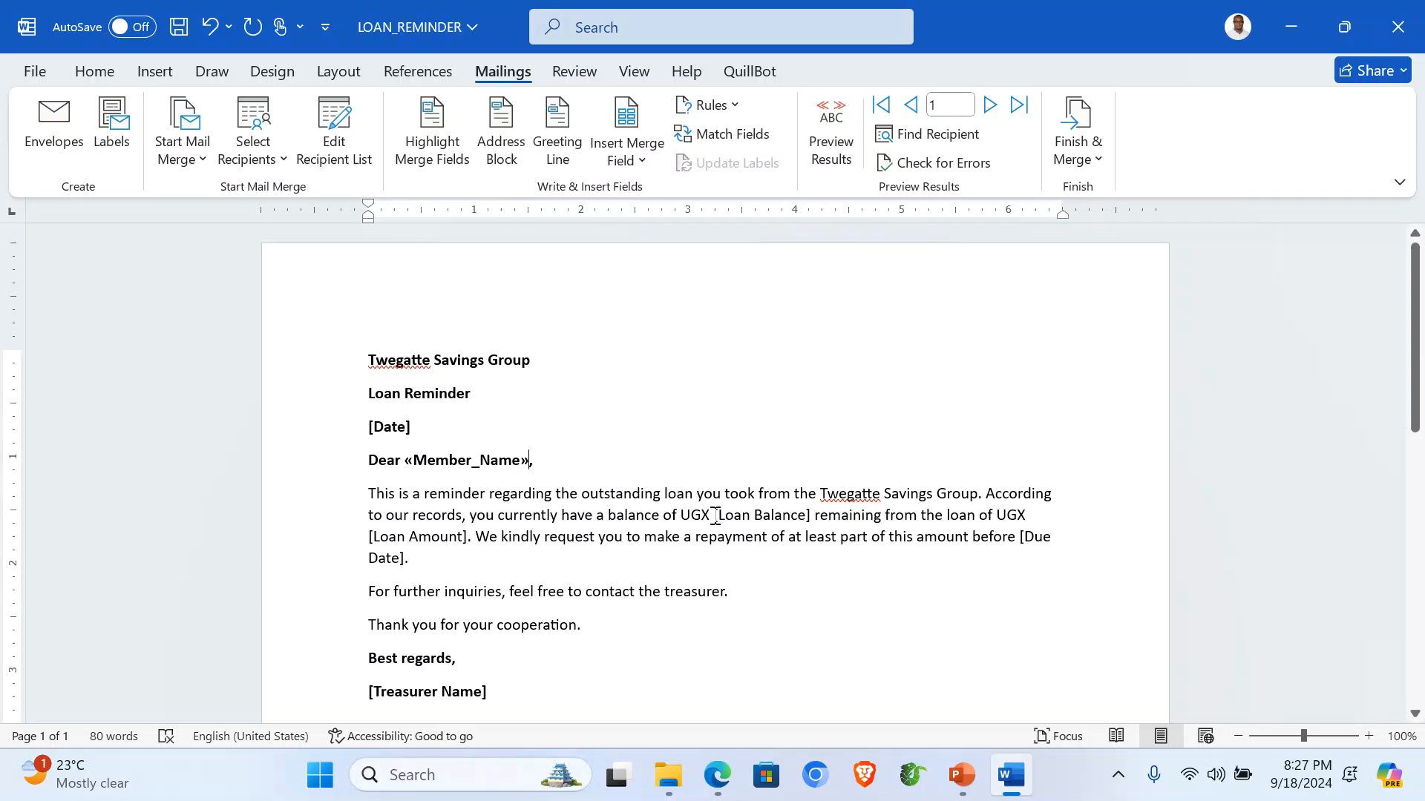
Replace [Loan Balance] with «Loan_Balance_UGX» and make the UGX balance bold.
drag(714, 515, 813, 518)
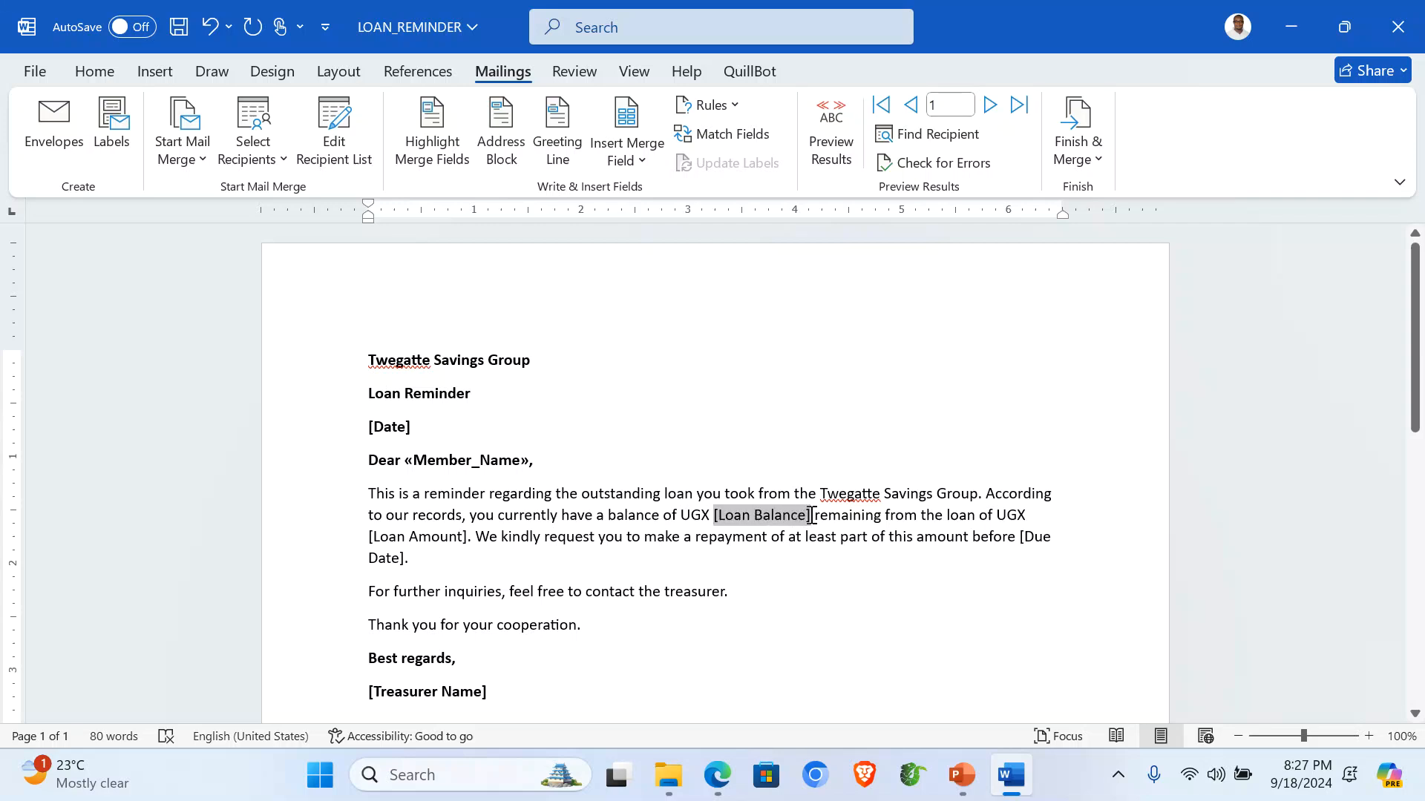
click(651, 169)
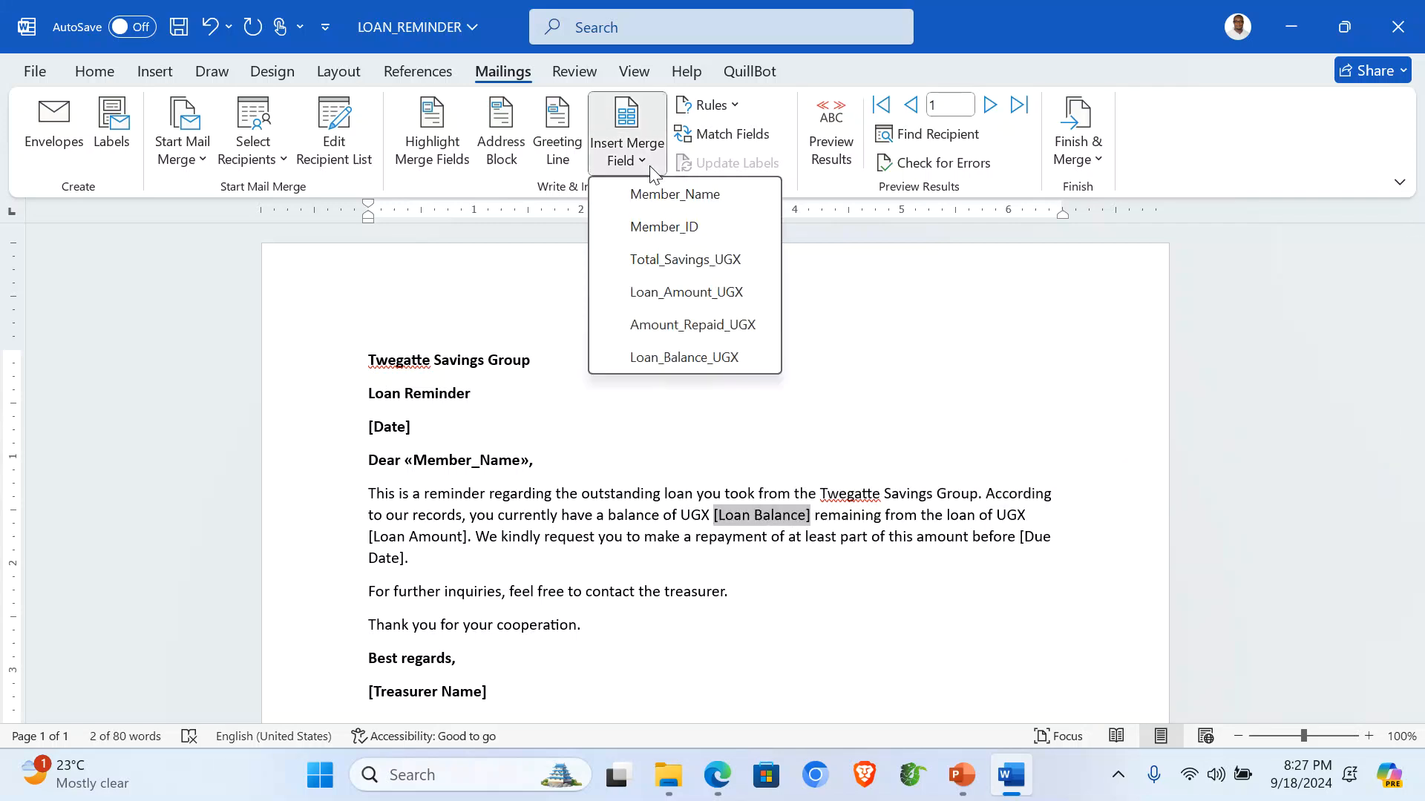
click(683, 358)
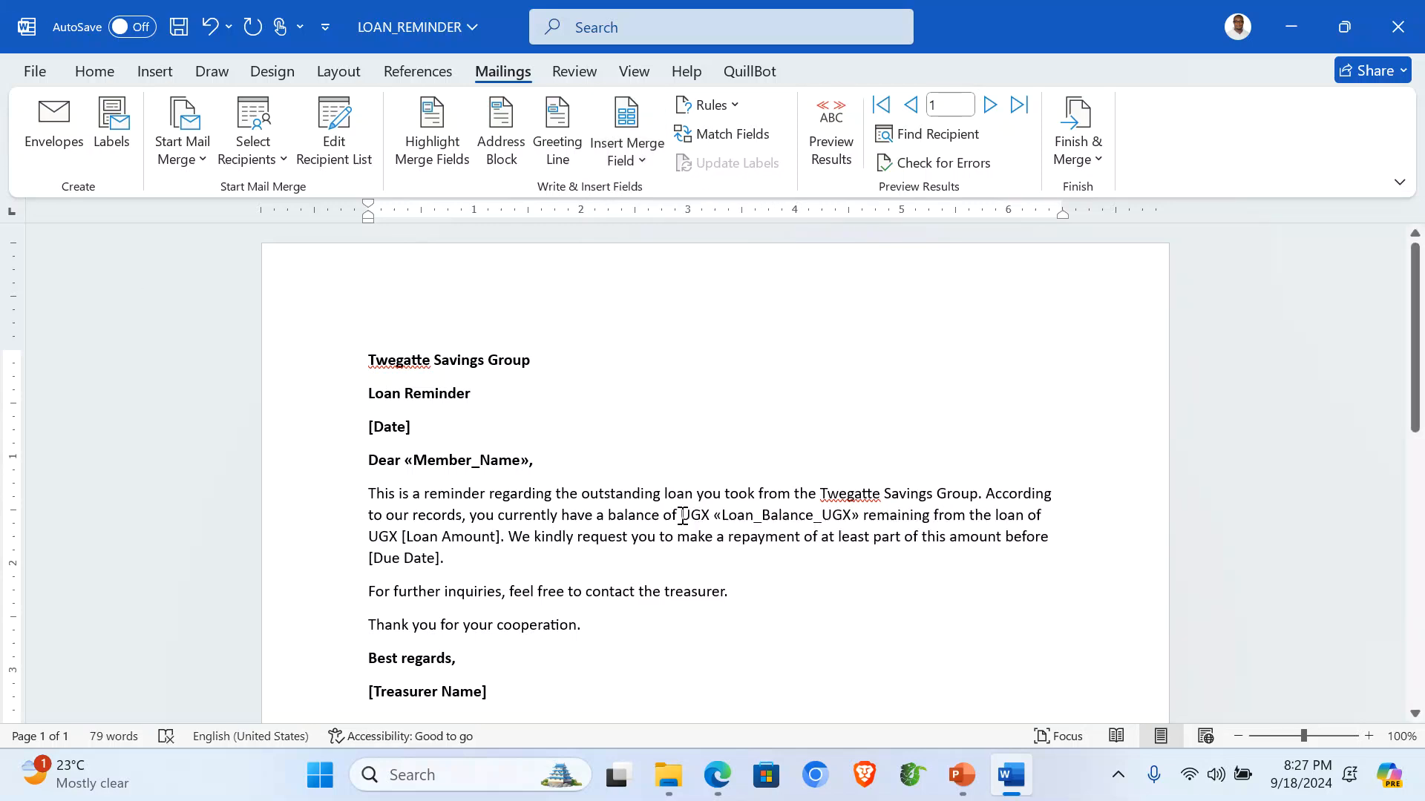
drag(681, 515, 815, 518)
click(772, 474)
click(719, 569)
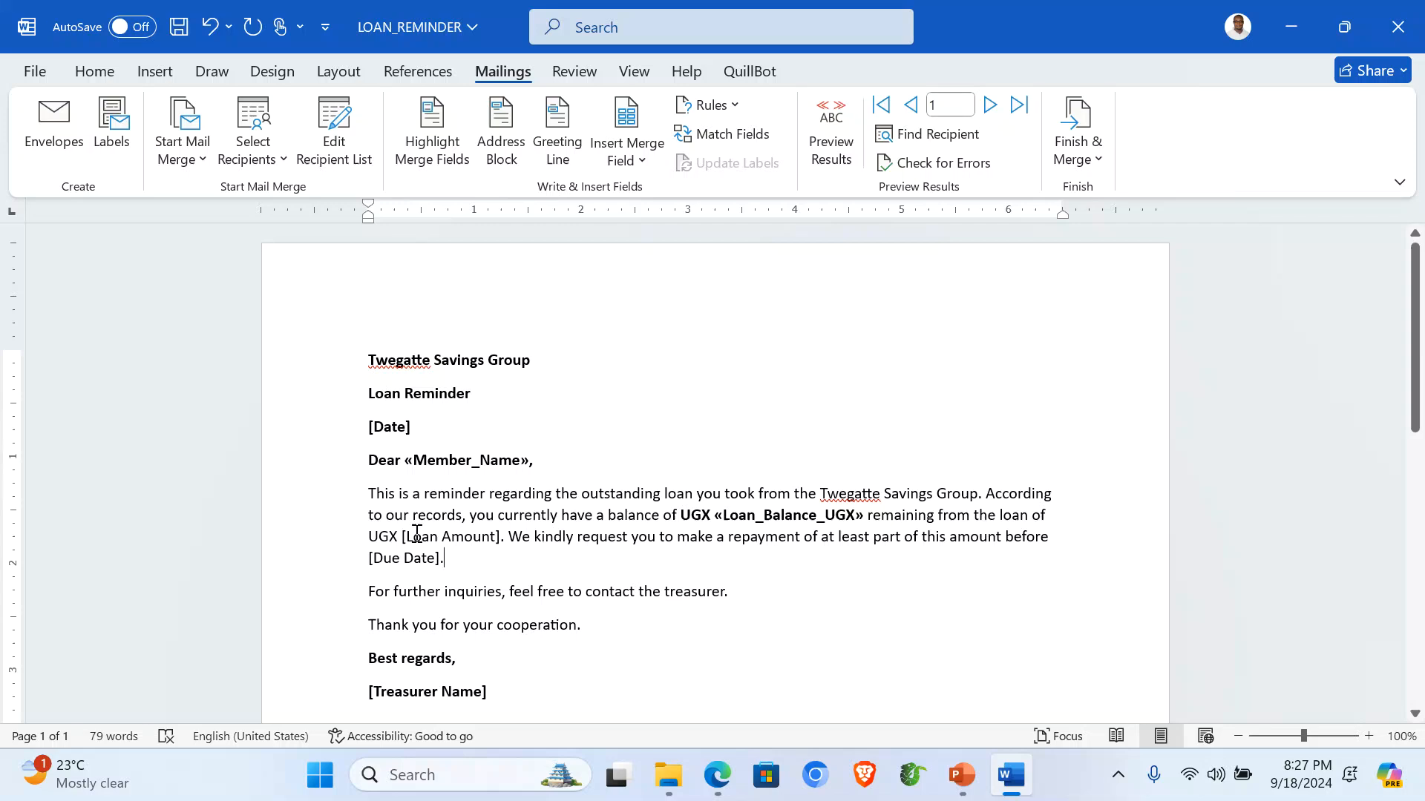
Replace [Loan Amount] with «Loan_Amount_UGX» and make the UGX amount bold.
drag(401, 537, 501, 533)
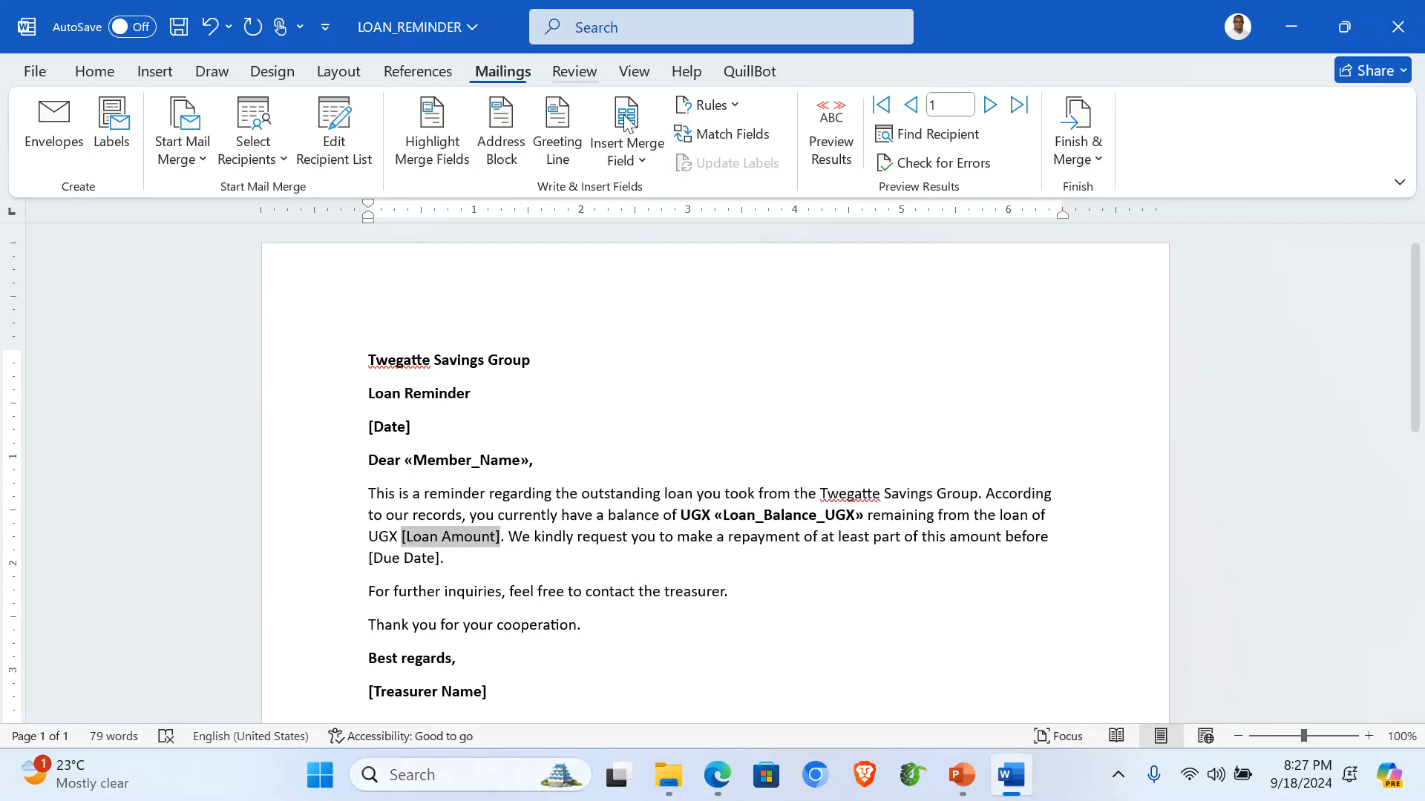
click(643, 166)
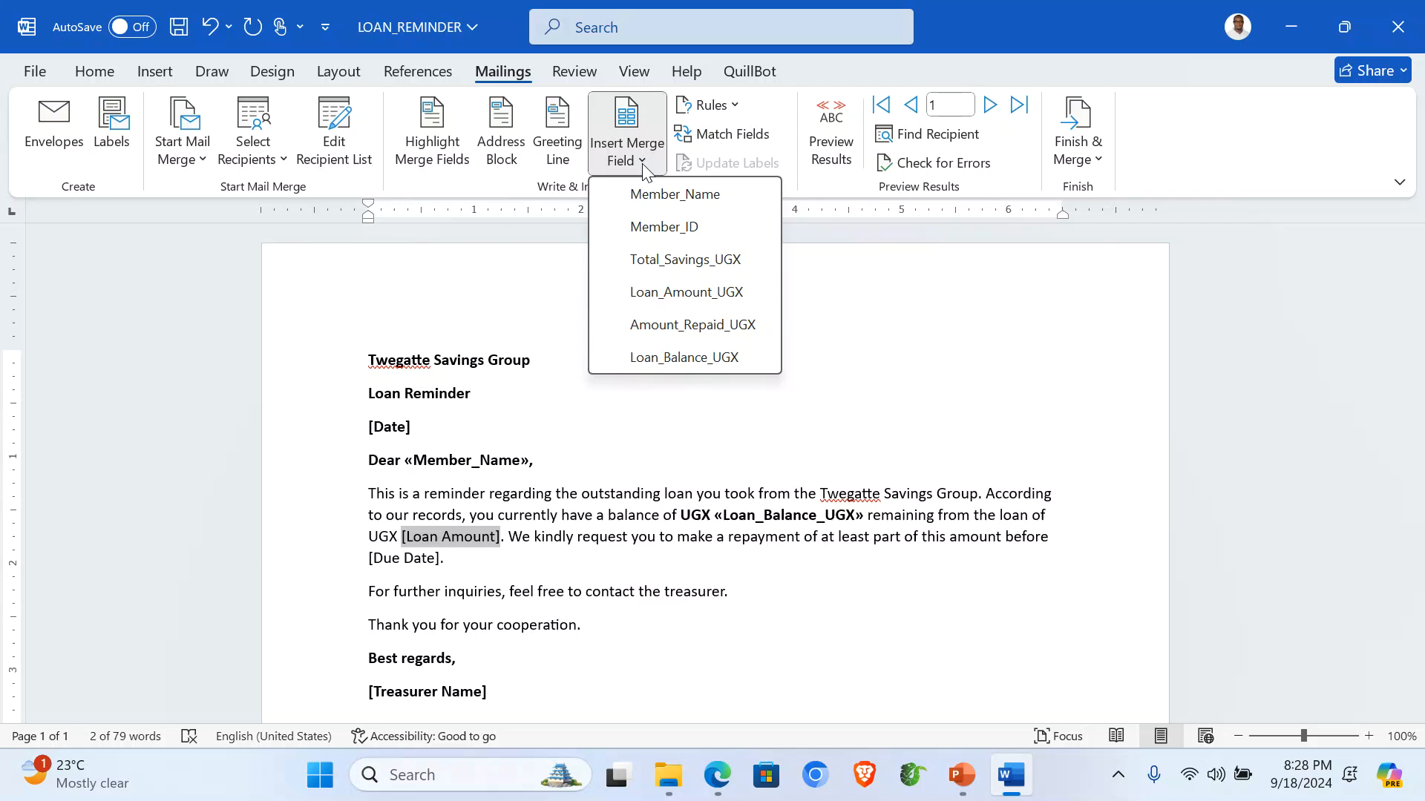
click(687, 294)
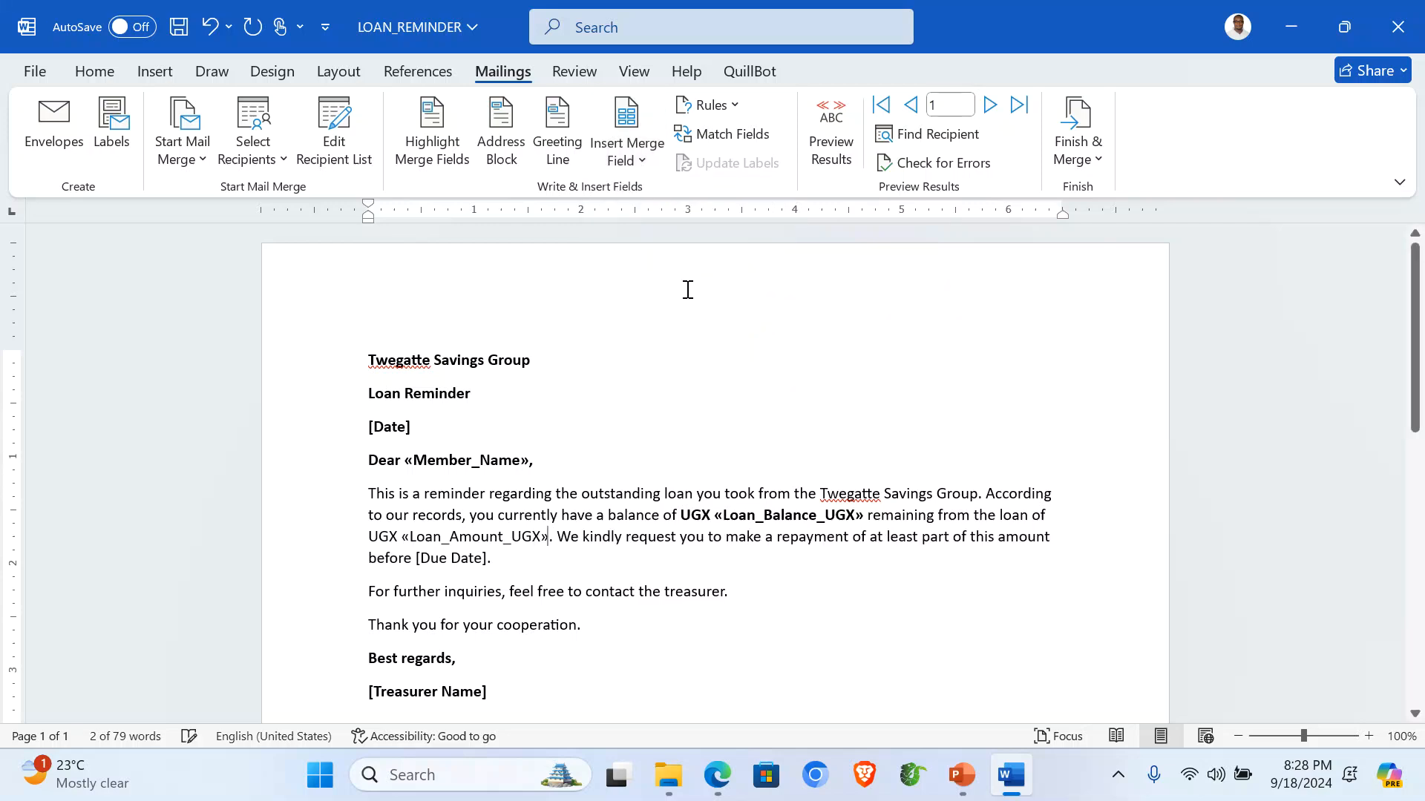
drag(380, 535, 545, 532)
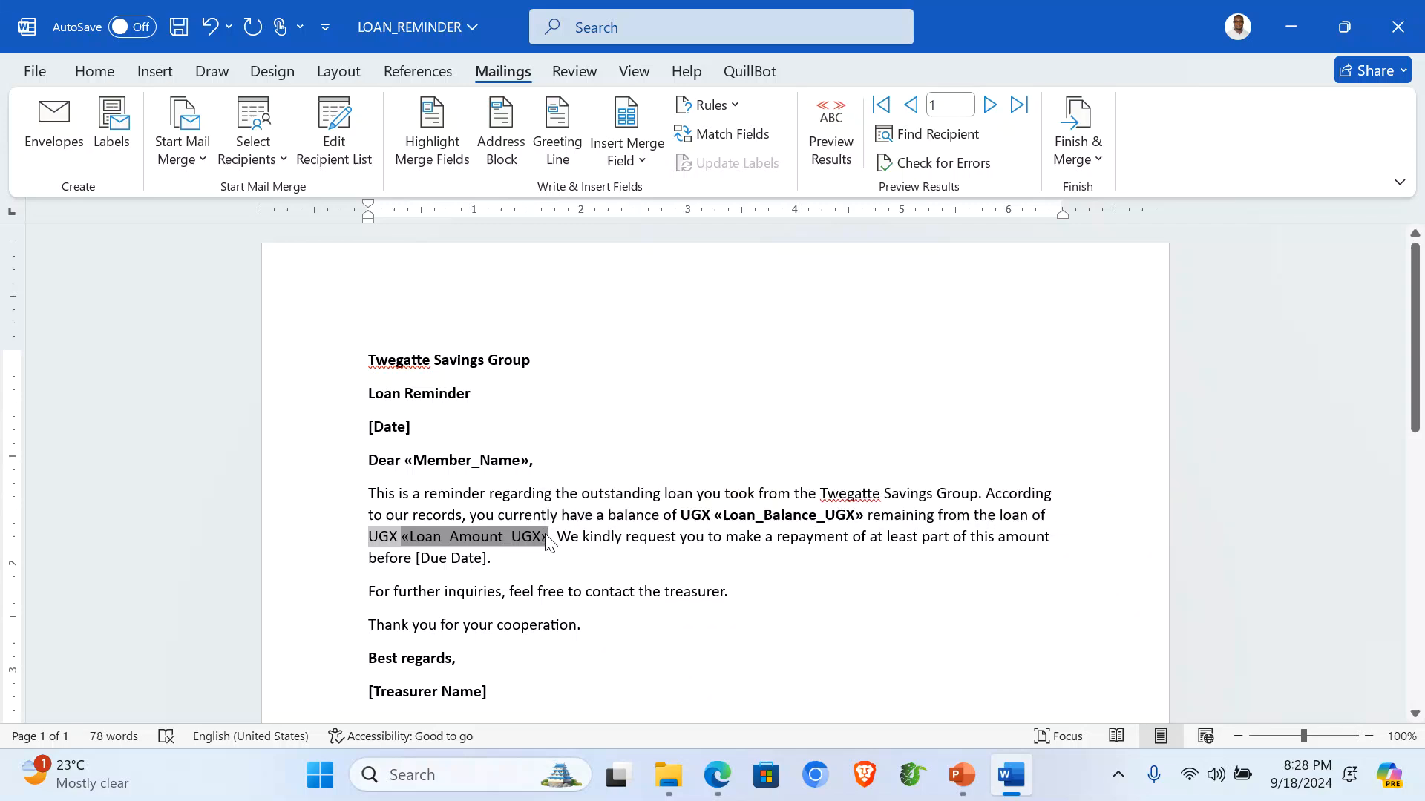
key(ctrl+b)
click(564, 578)
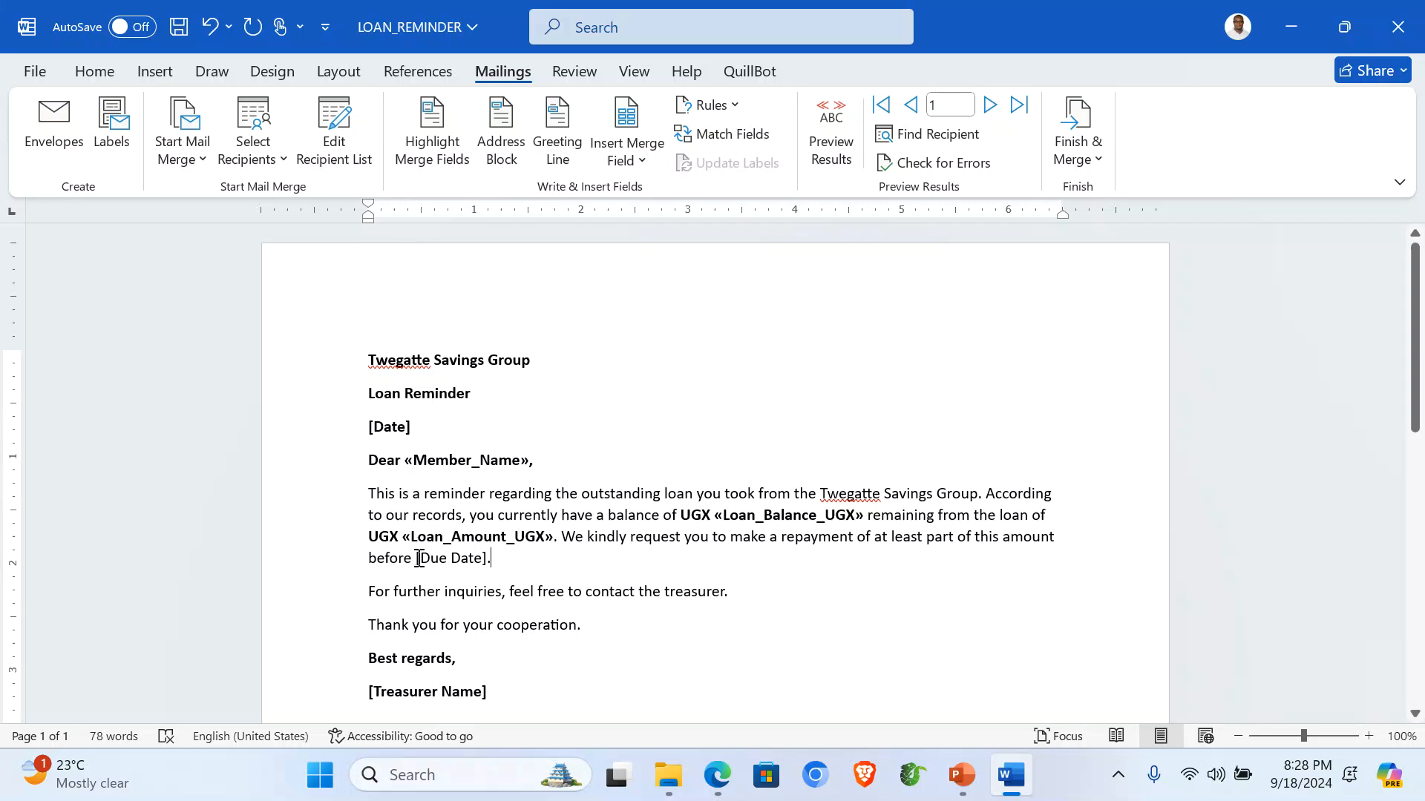
drag(416, 559, 489, 564)
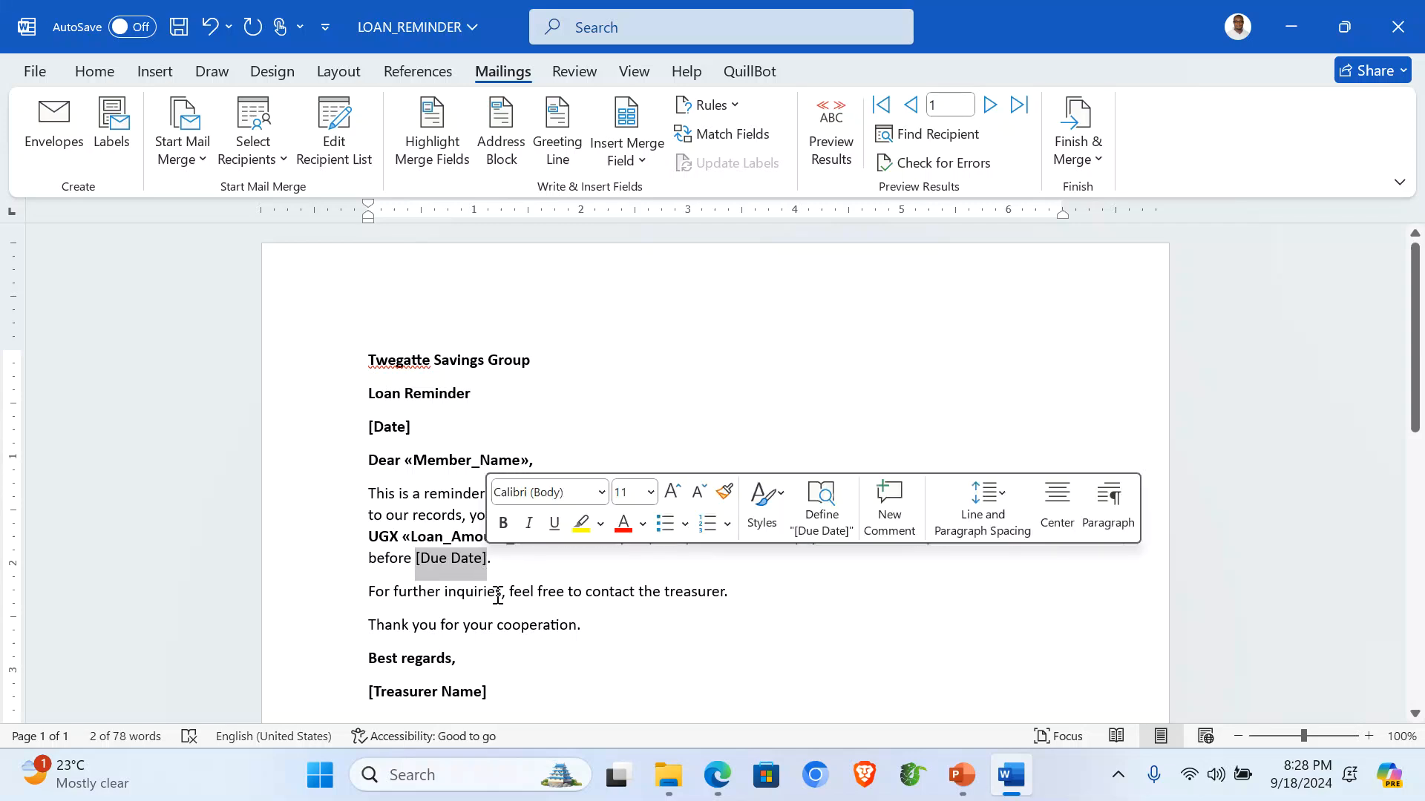
Replace [Due Date] with a bold 30th September 2024.
text(30th Se)
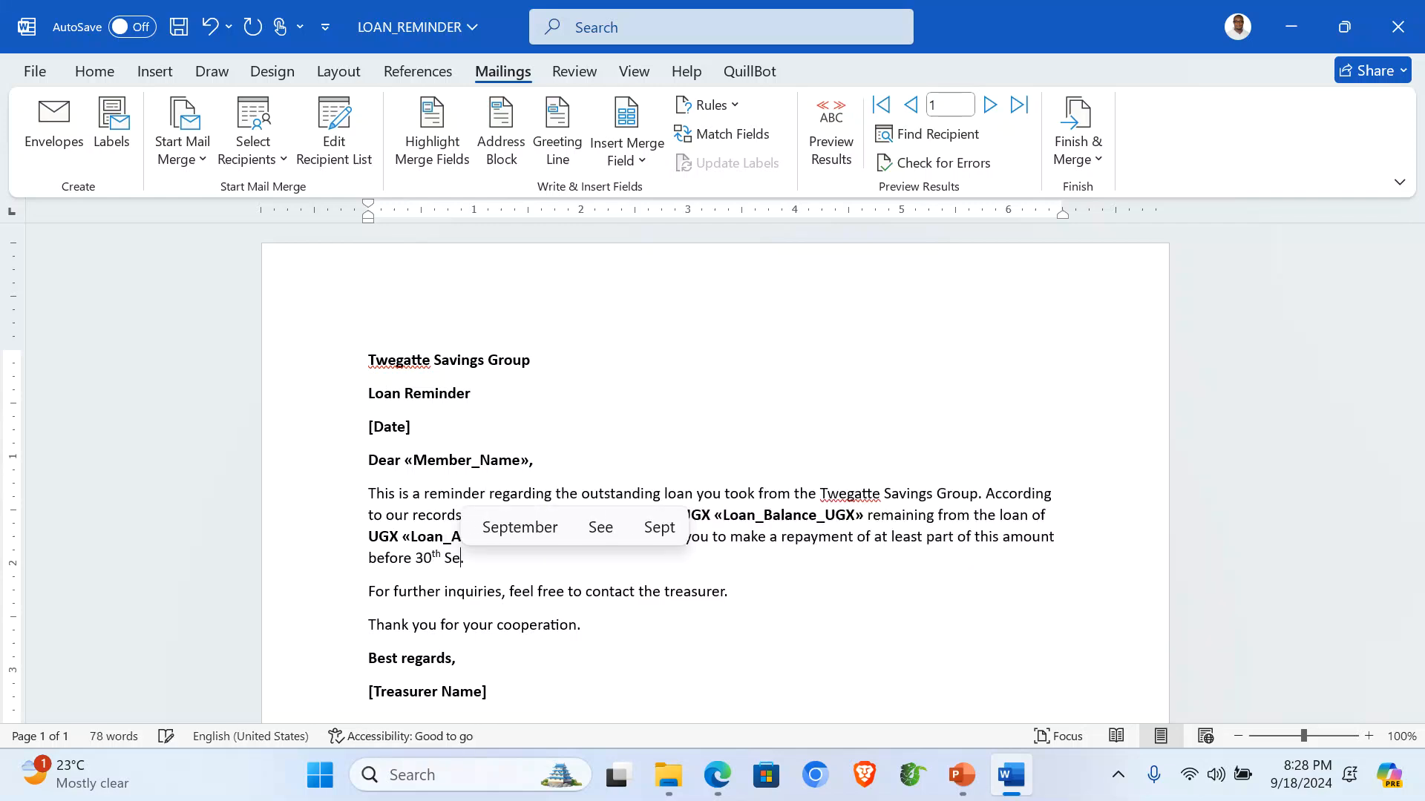
click(535, 533)
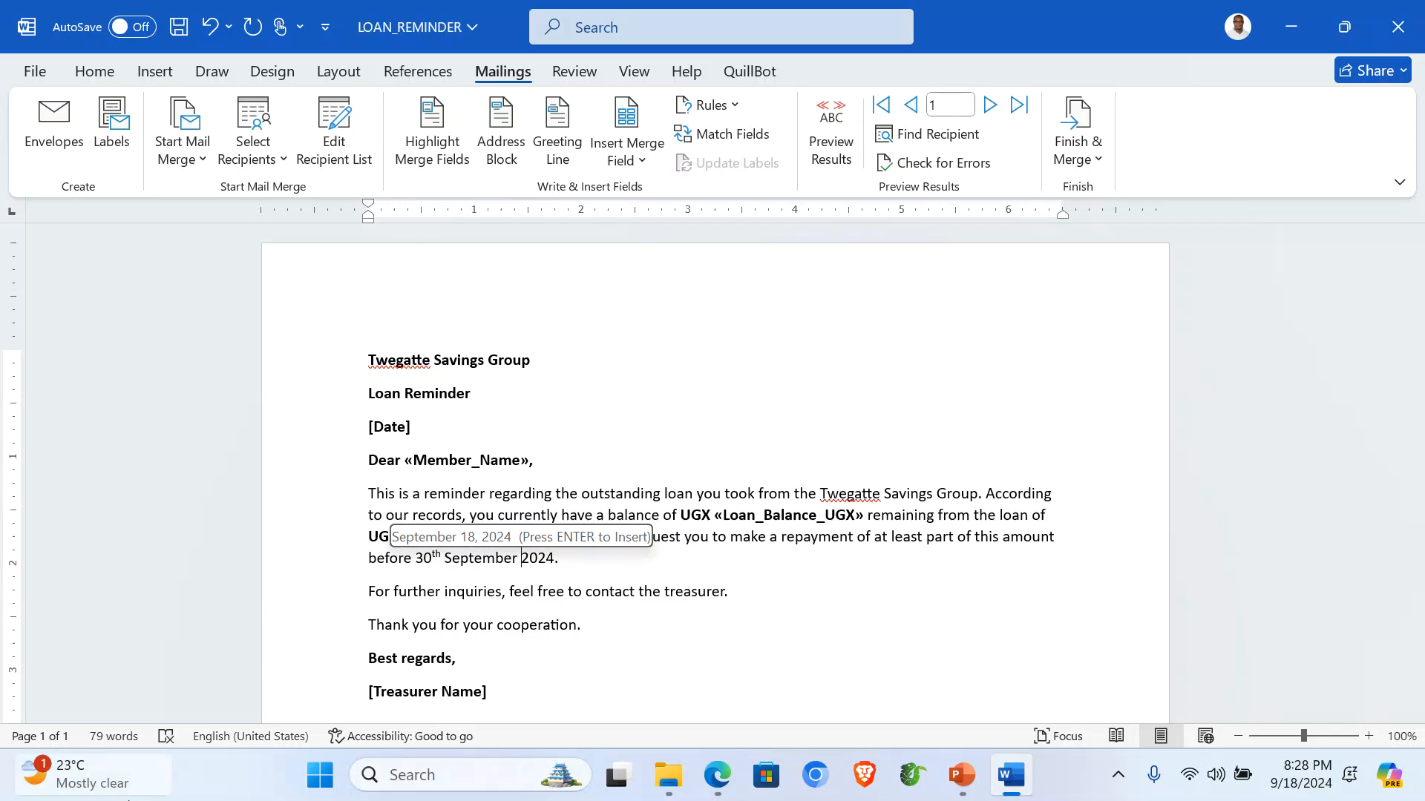
drag(416, 558, 555, 557)
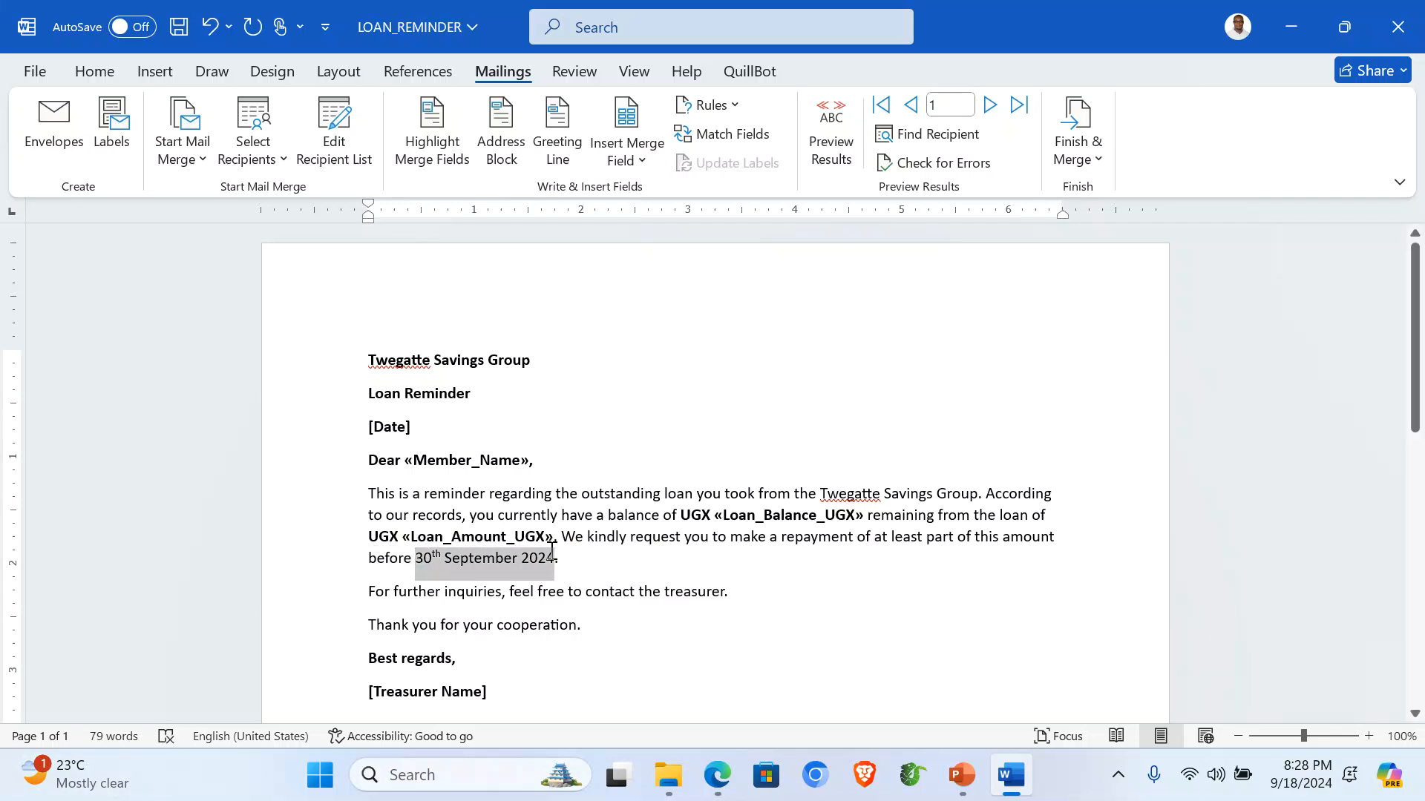
key(ctrl+b)
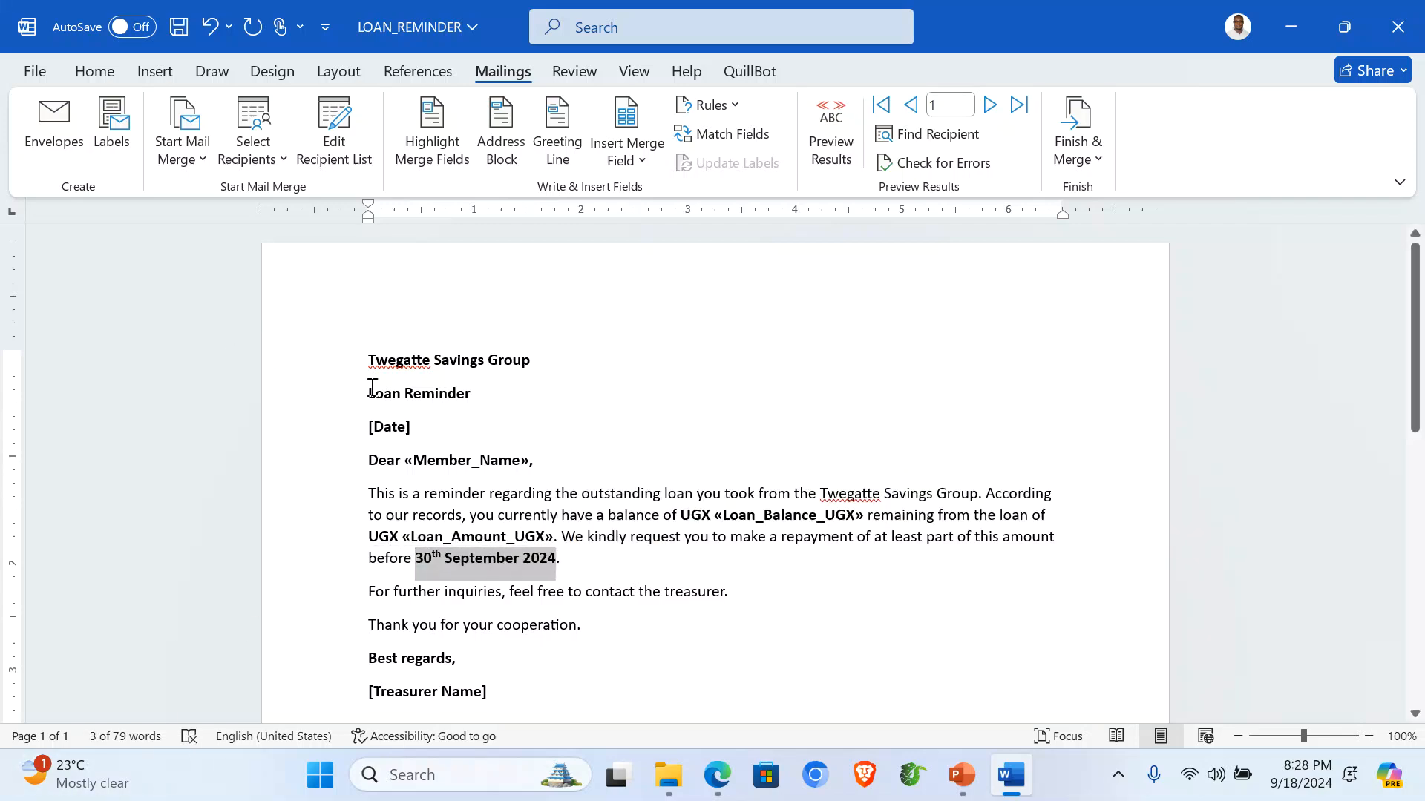
Insert Wednesday, September 18, 2024 in place of [Date], keeping 'Dear' on its own line.
click(331, 437)
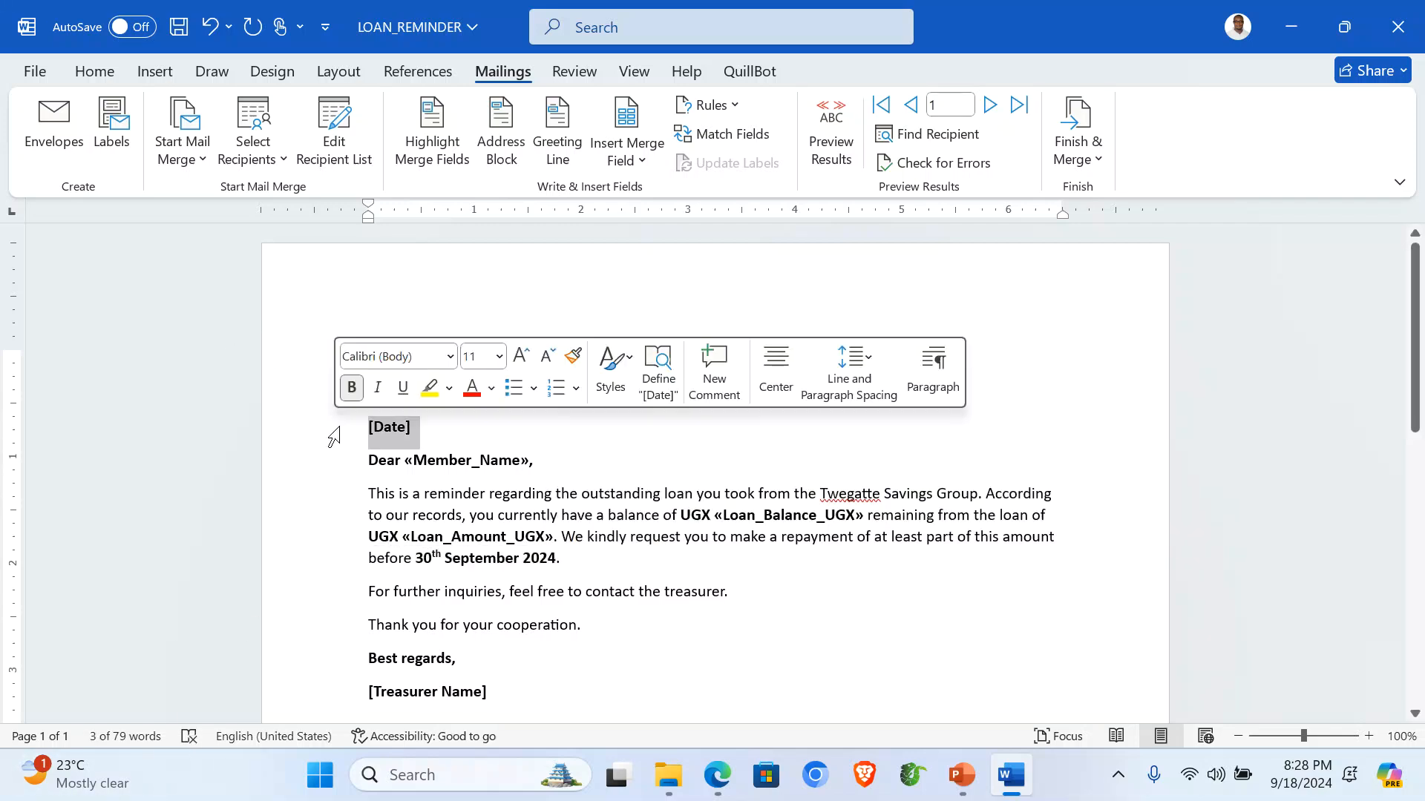
click(176, 68)
click(1070, 134)
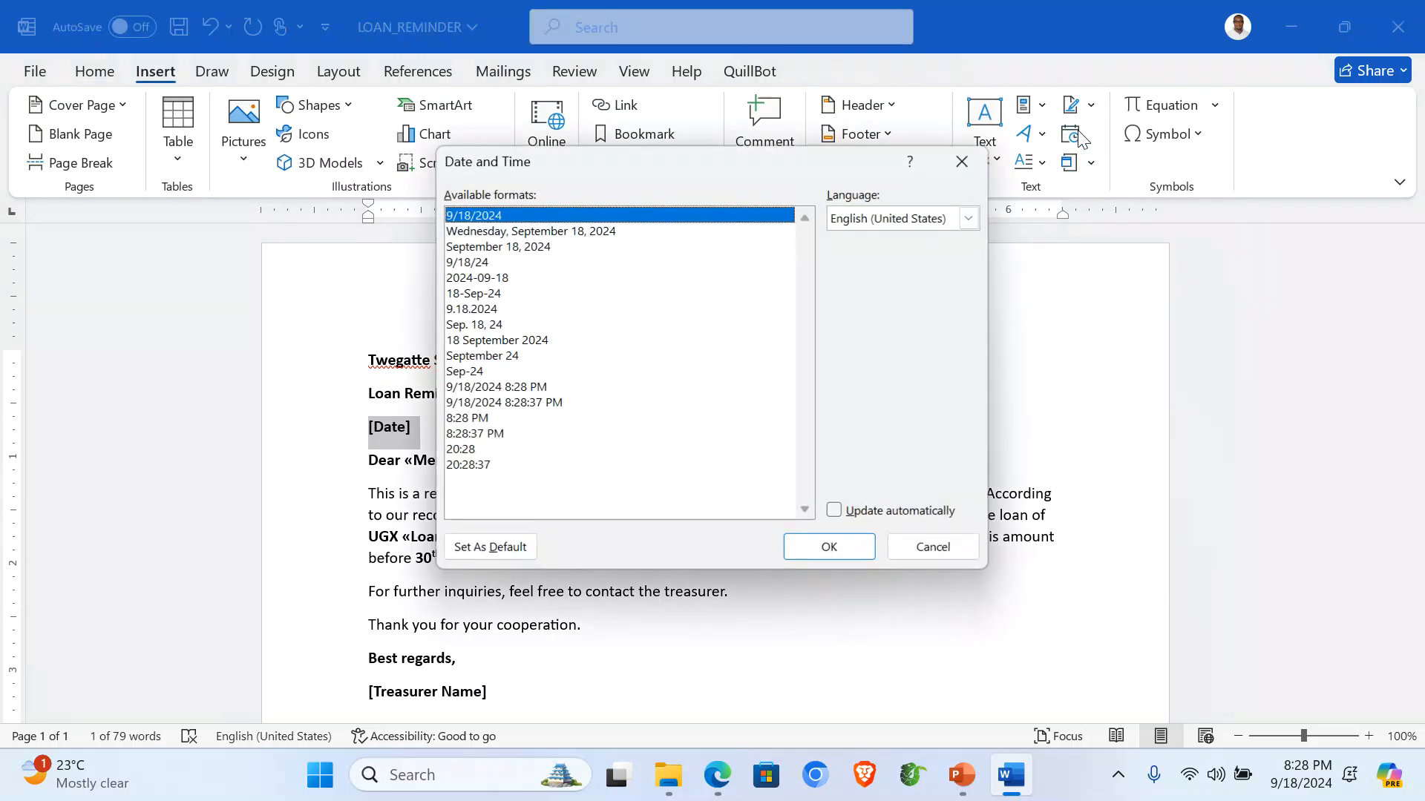
click(544, 234)
click(829, 547)
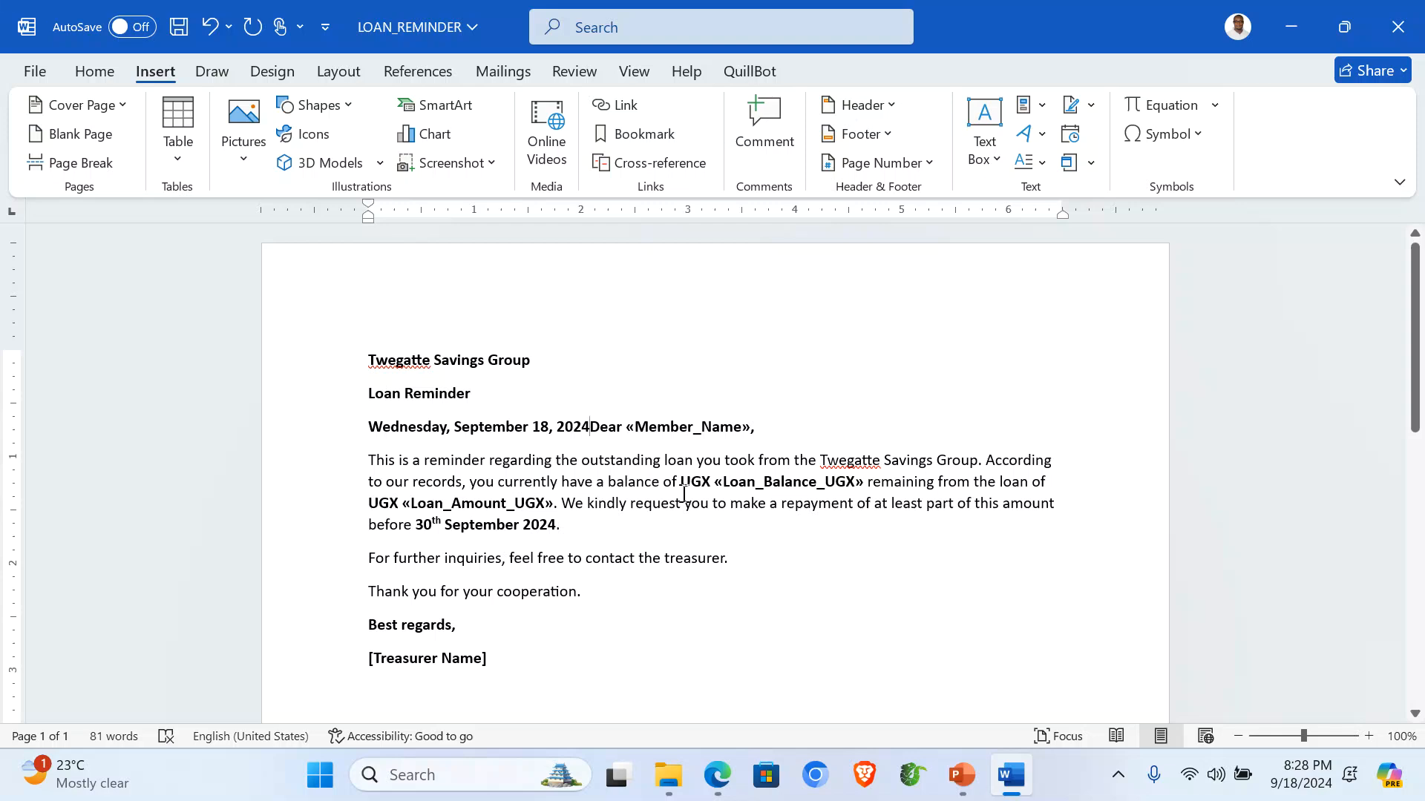
key(Return)
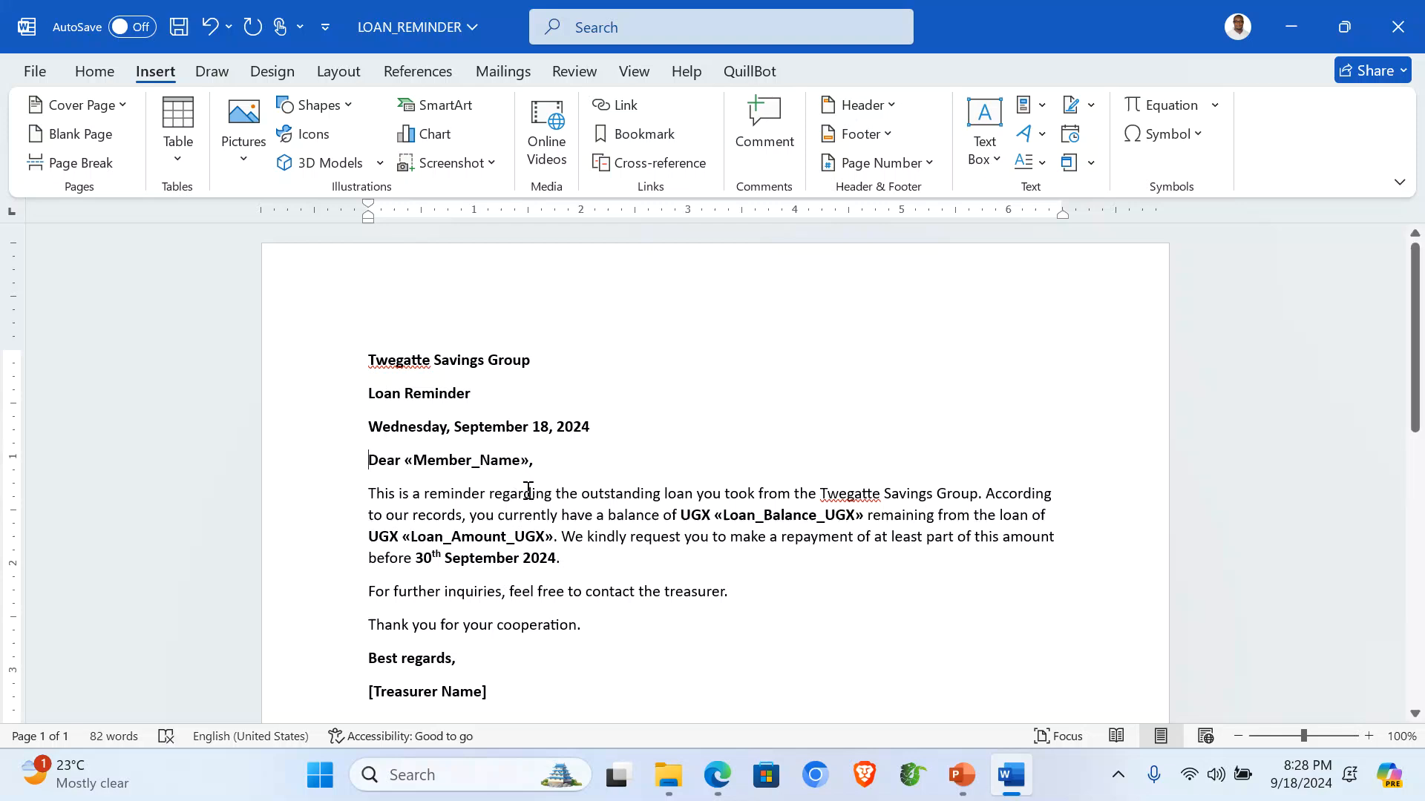
click(510, 70)
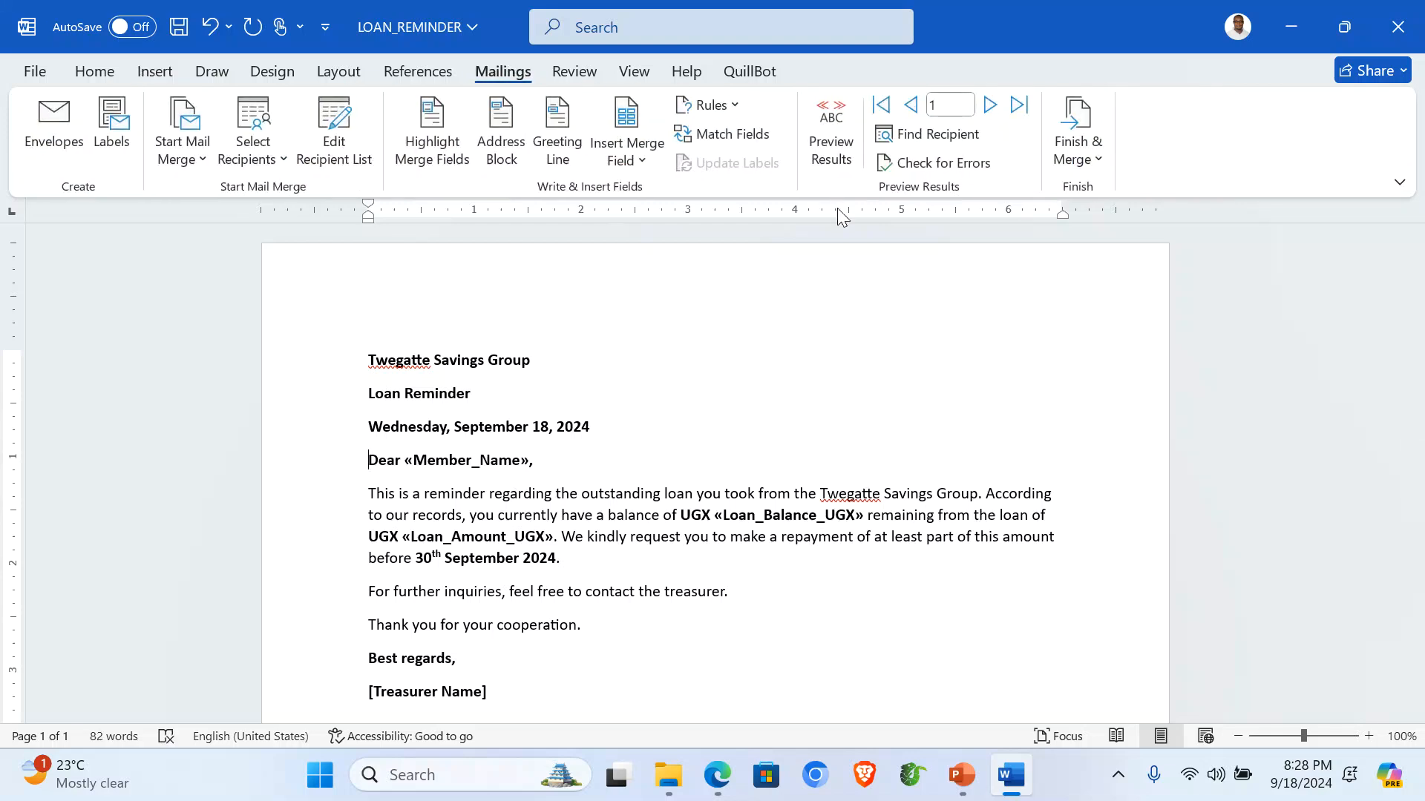
Preview the merged results and replace the [Treasurer Name] placeholder with the treasurer's name.
click(827, 126)
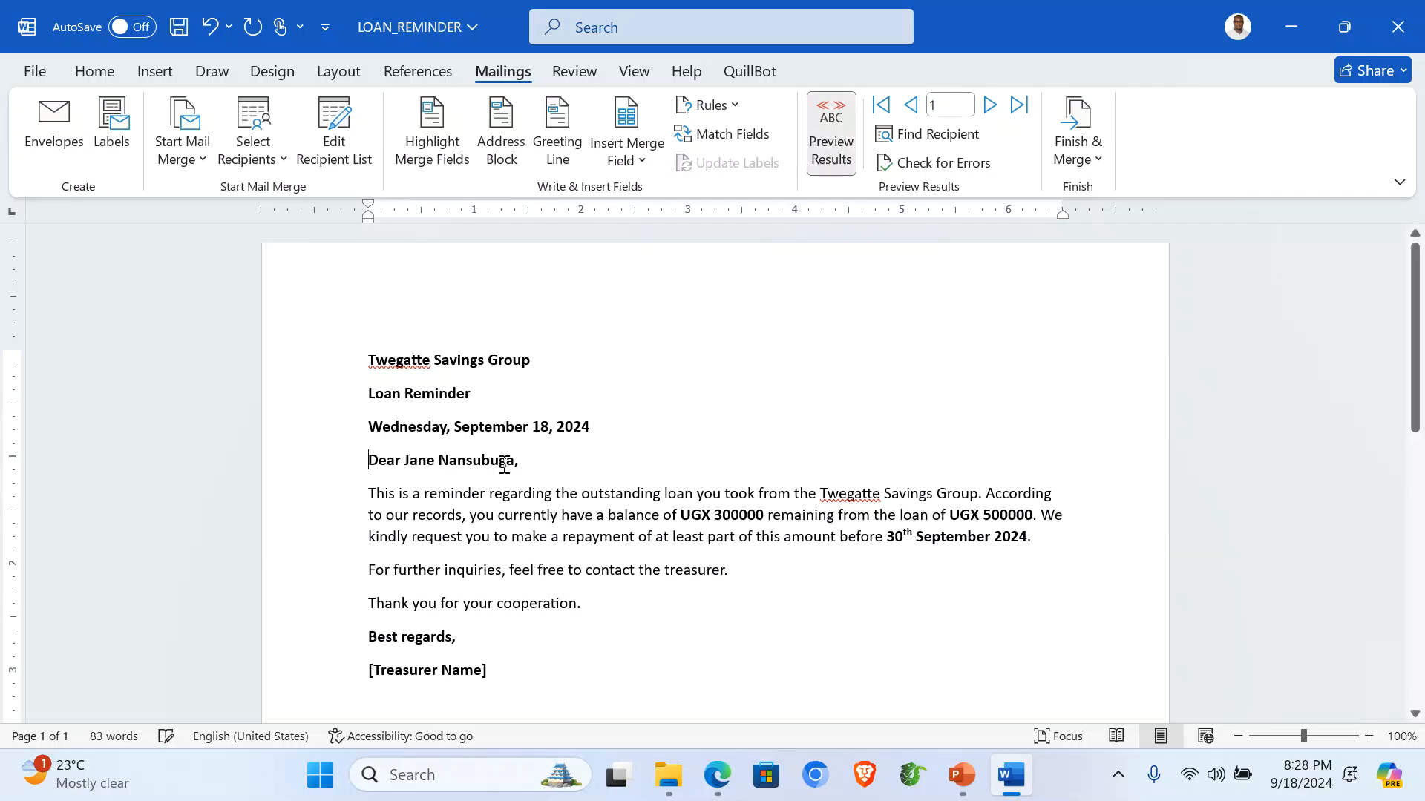
scroll(509, 464, down, 2)
scroll(505, 464, up, 2)
scroll(505, 464, down, 2)
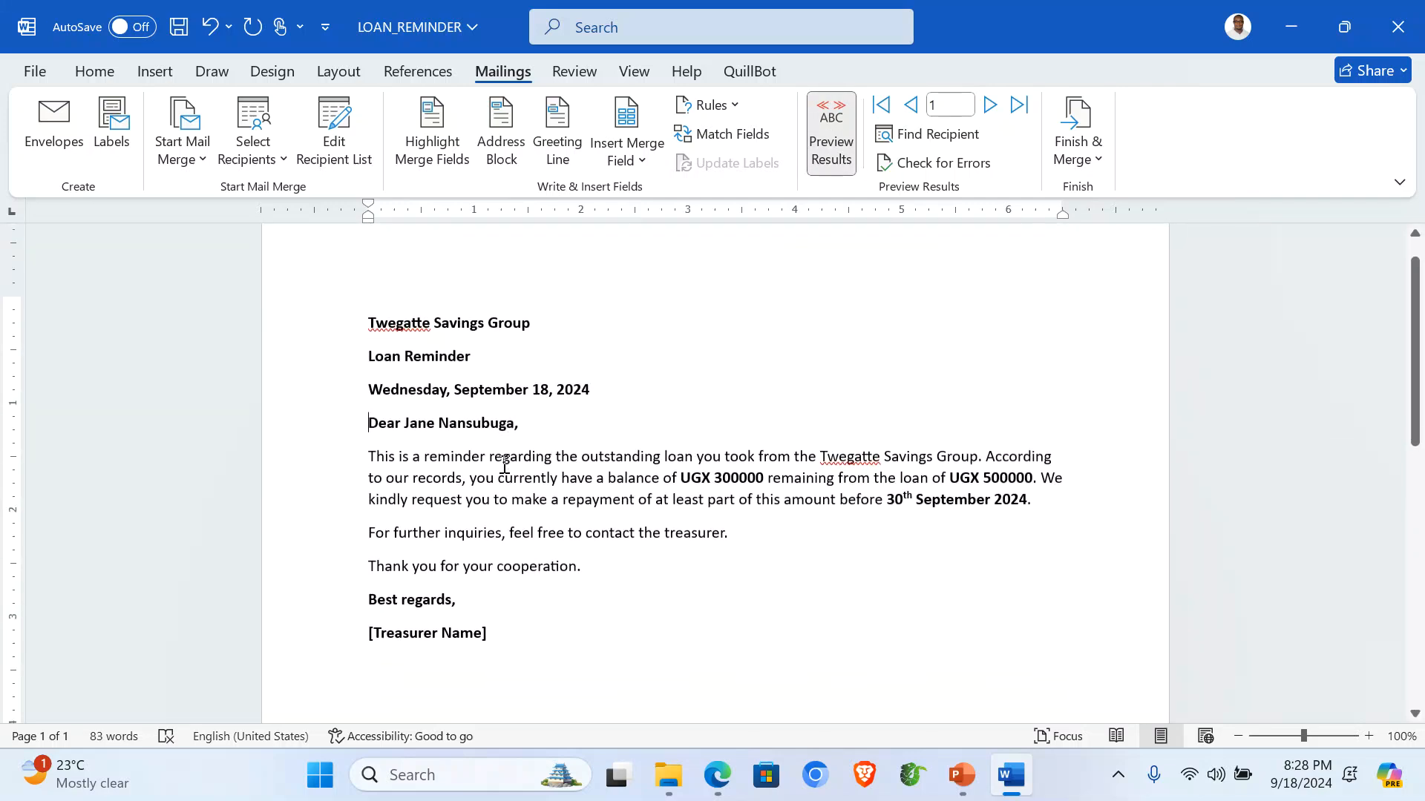
click(333, 635)
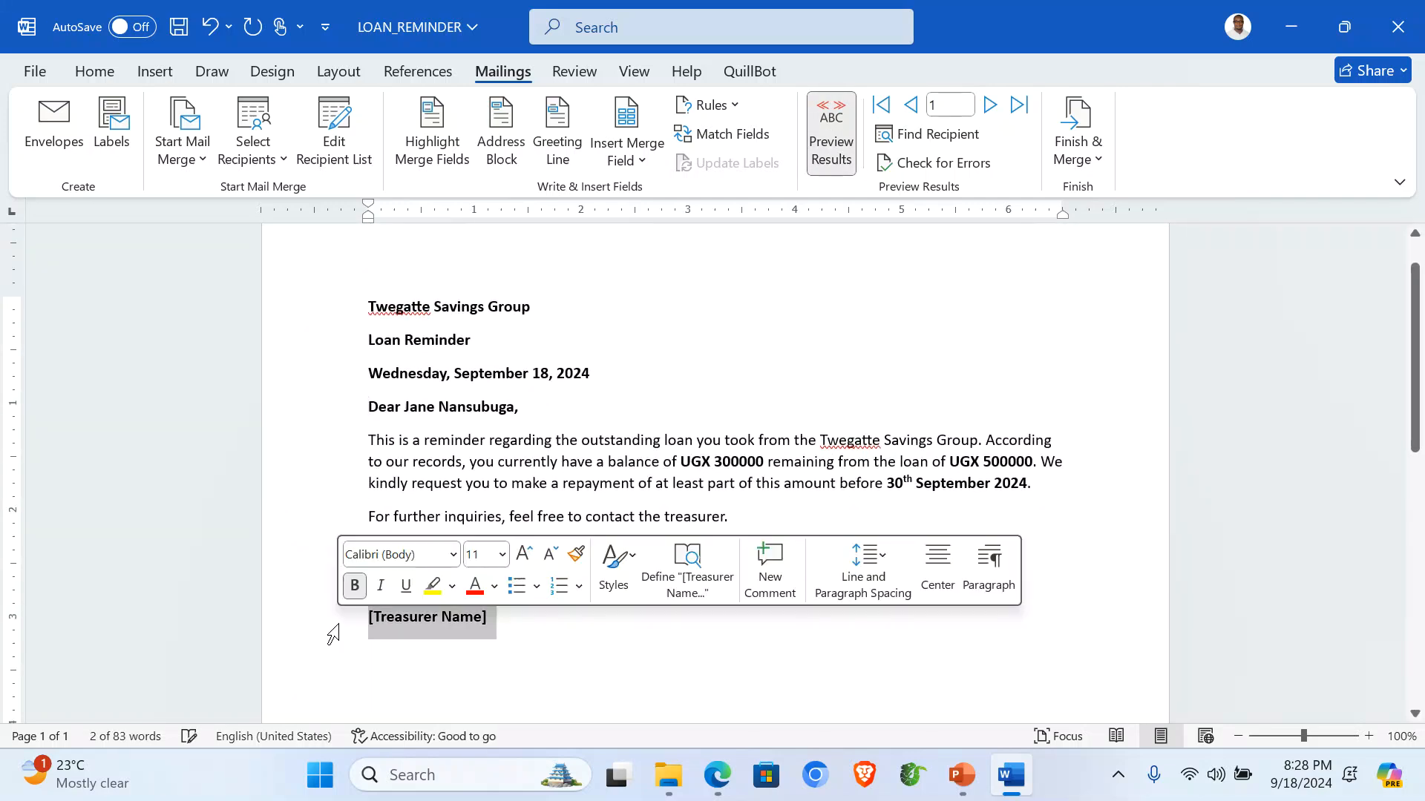
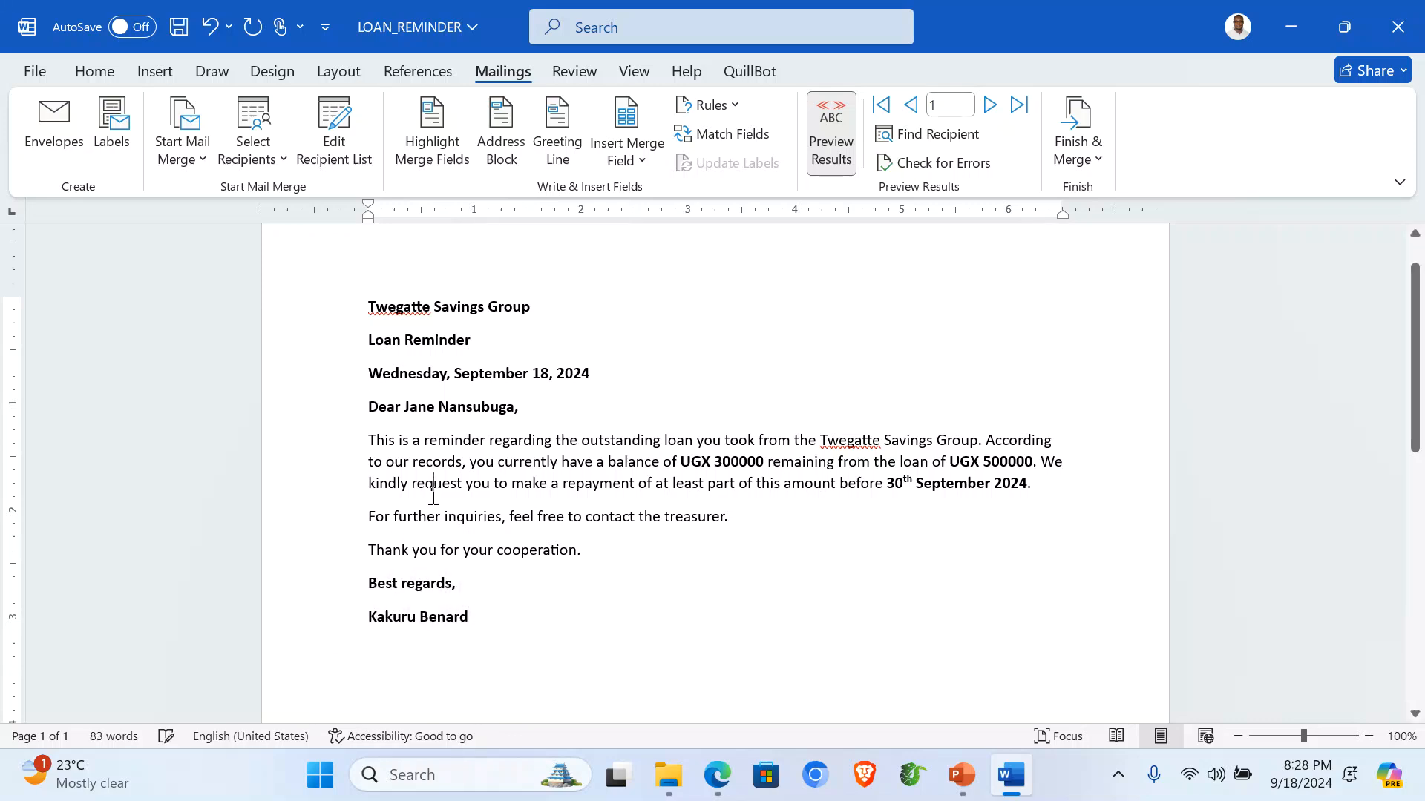
Step forward two records and back to the first, then select the whole letter.
click(991, 108)
click(991, 108)
click(991, 108)
click(991, 107)
click(911, 105)
click(911, 106)
click(911, 105)
click(911, 106)
scroll(505, 488, up, 1)
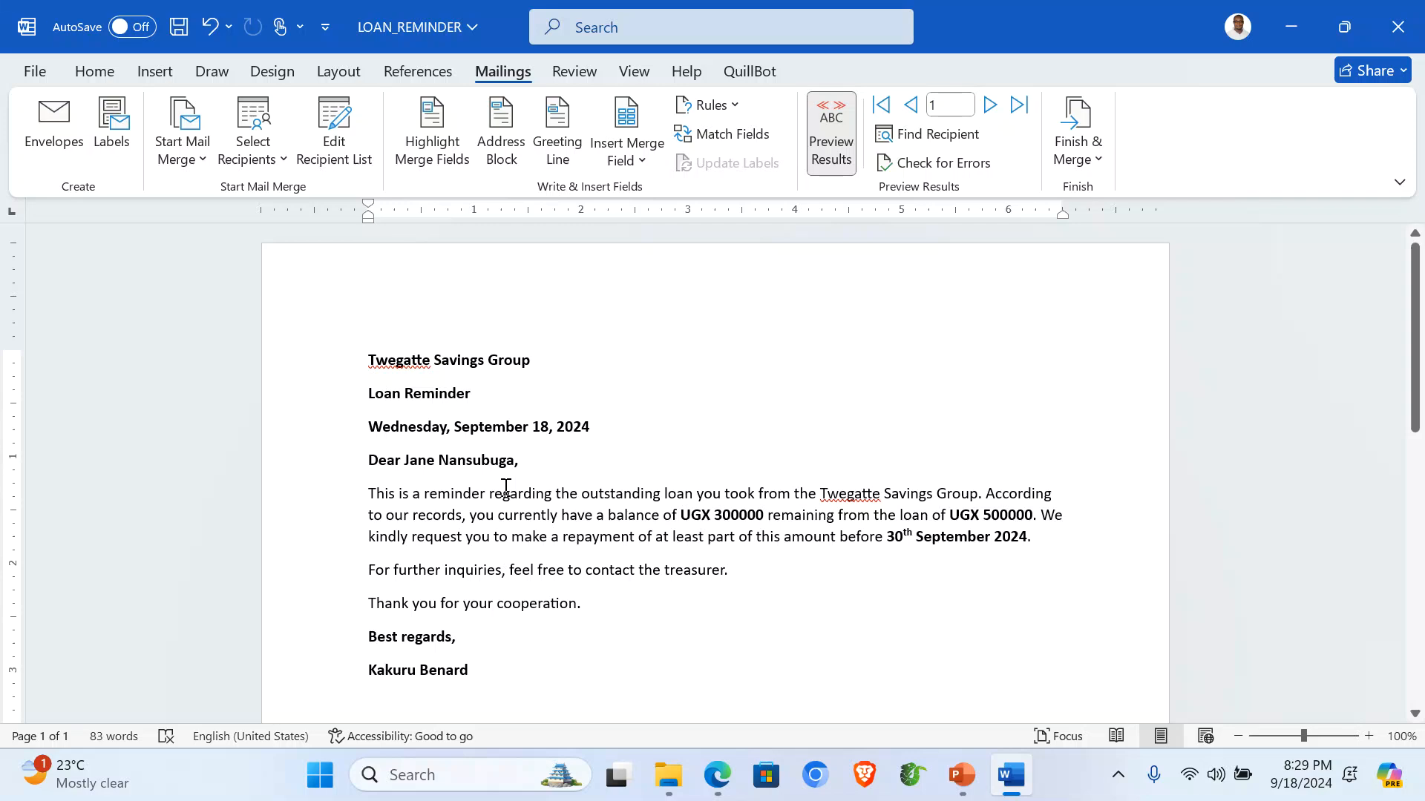
key(ctrl+a)
Set the whole letter to Times New Roman 14 pt and justify the body paragraph.
click(94, 71)
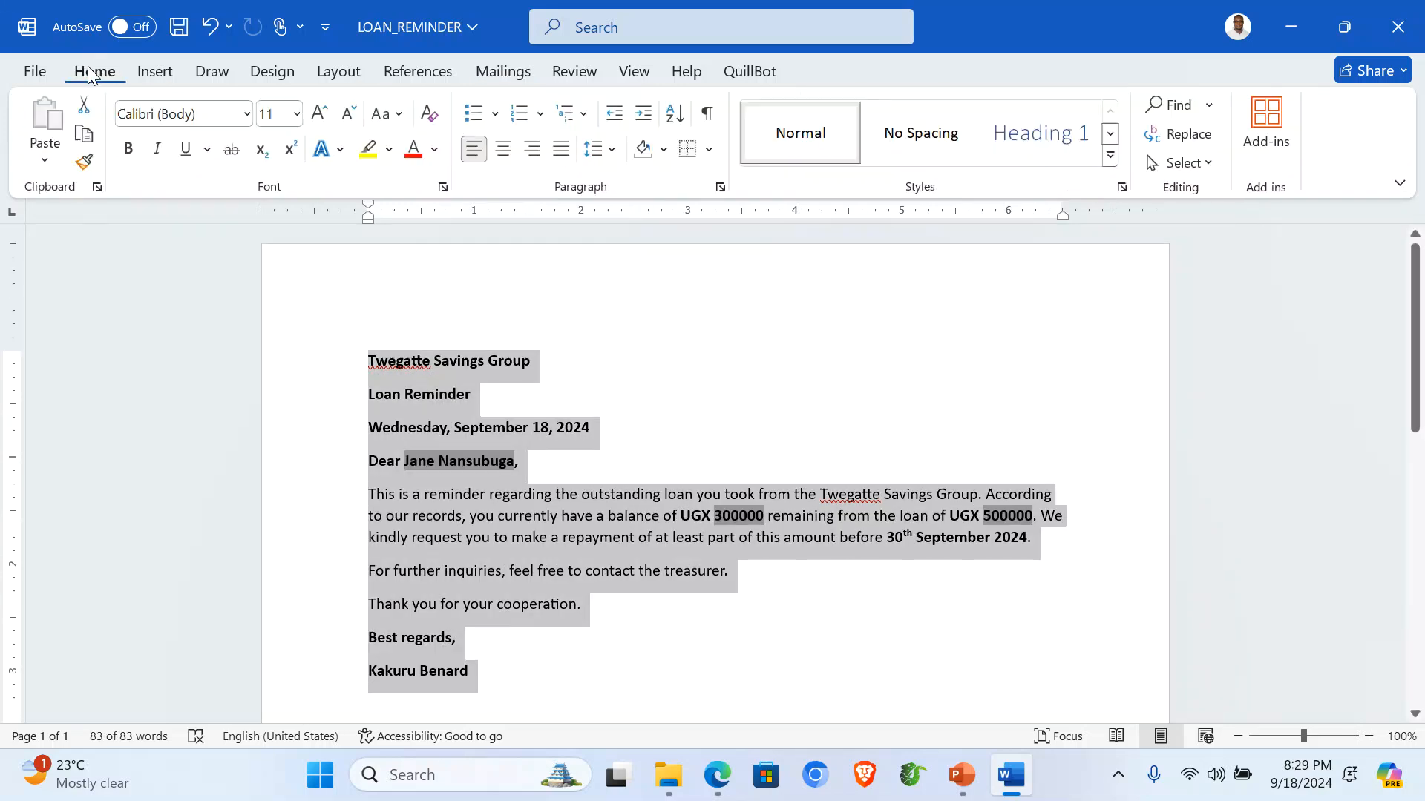
click(247, 113)
click(260, 271)
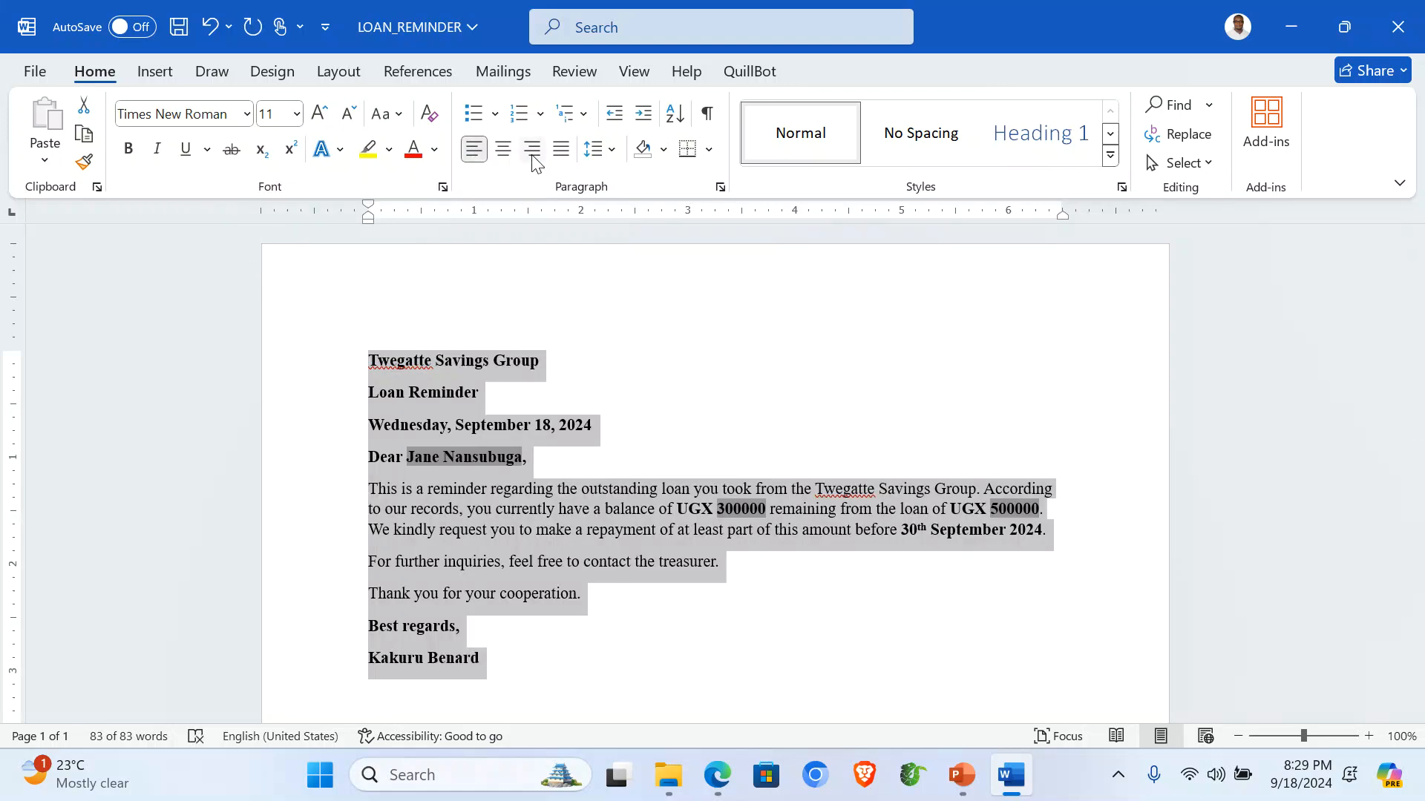
click(295, 113)
click(279, 279)
click(561, 153)
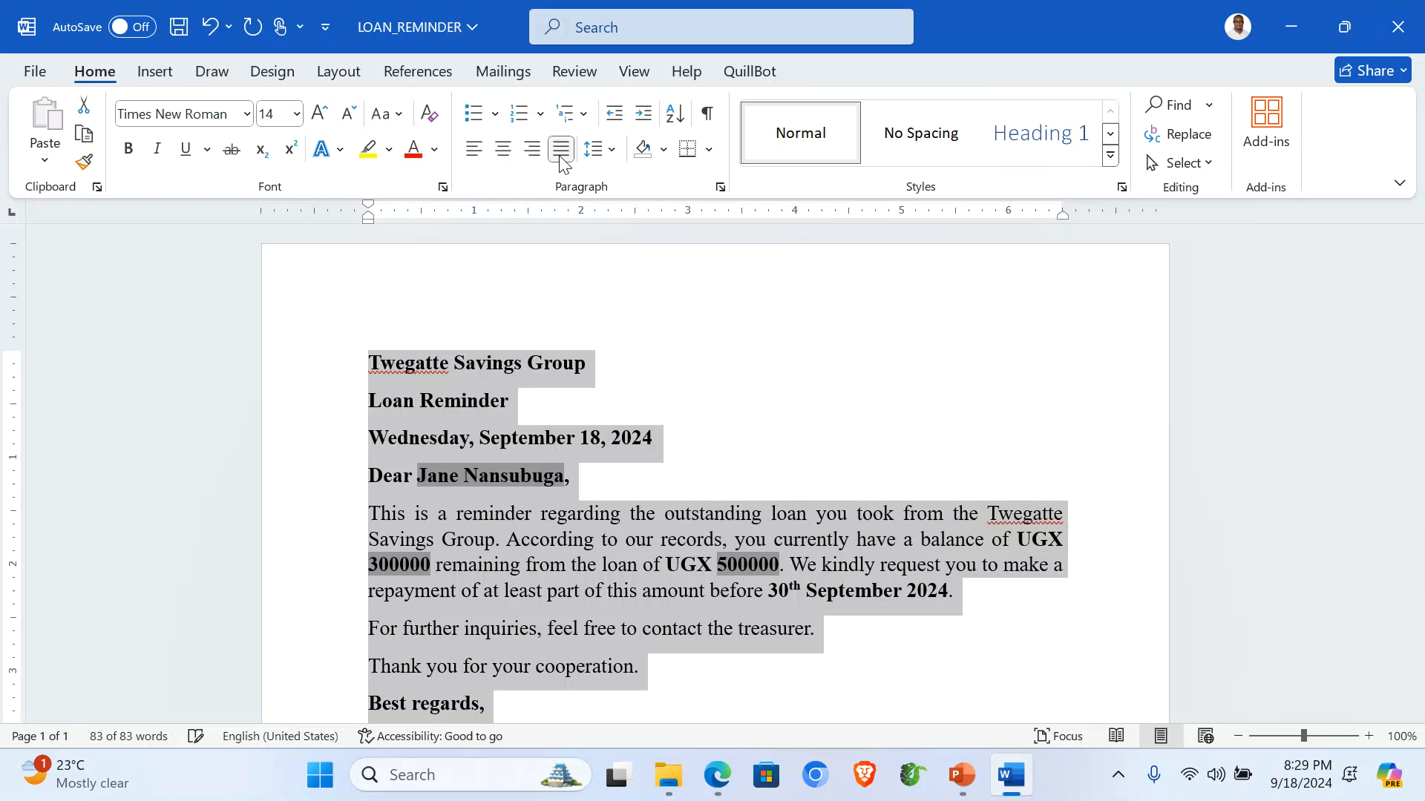
click(699, 518)
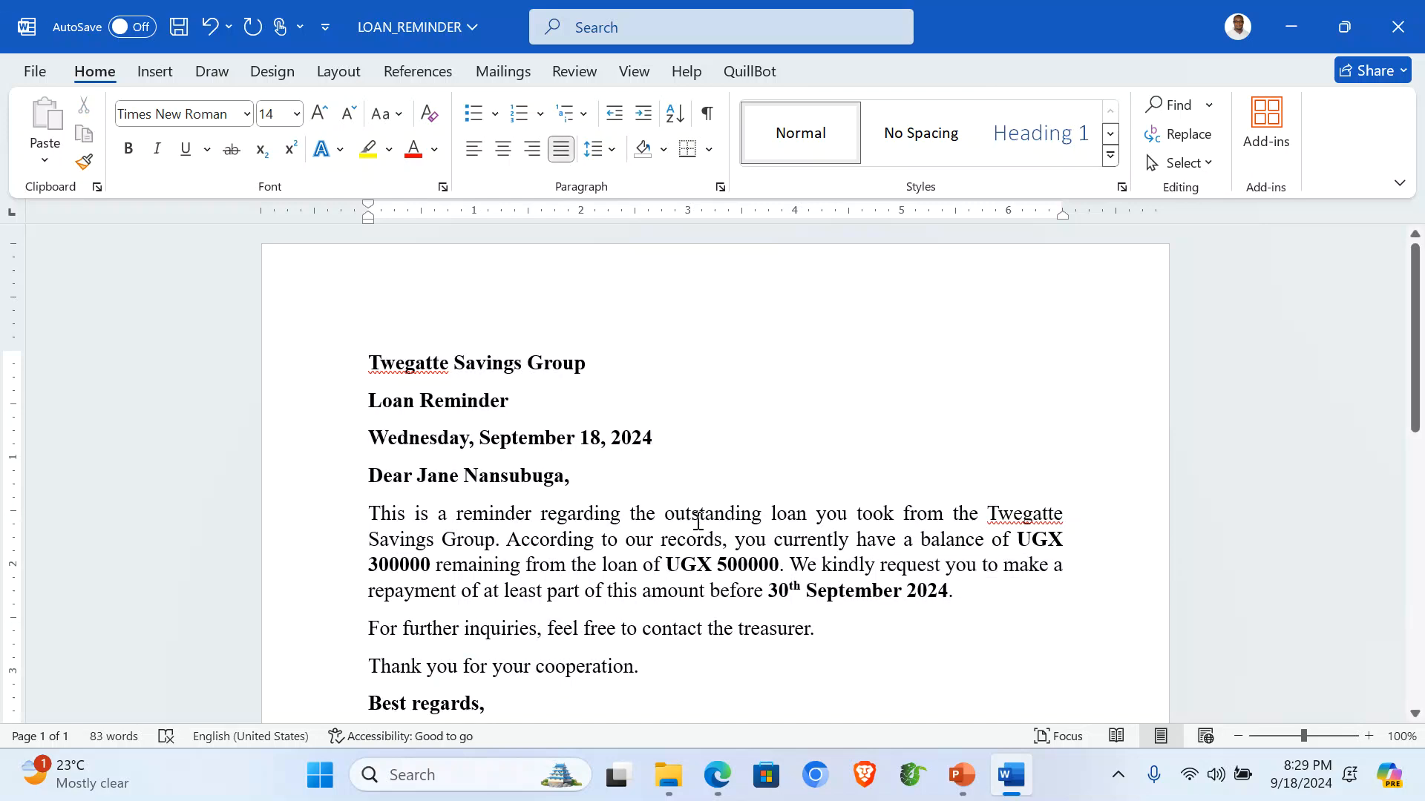
Select the Twegatte Savings Group and Loan Reminder title lines.
scroll(797, 486, down, 2)
scroll(793, 495, up, 1)
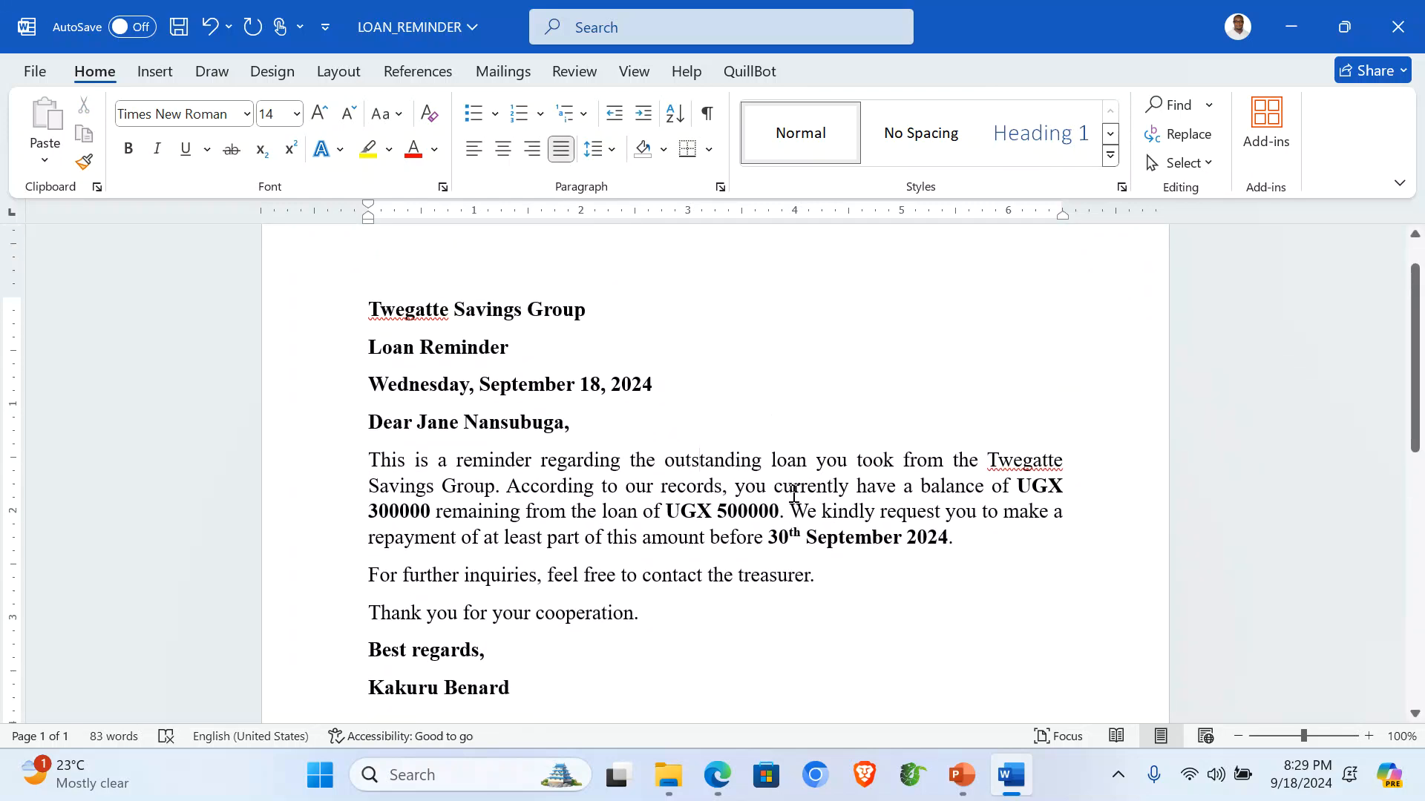
scroll(210, 334, up, 1)
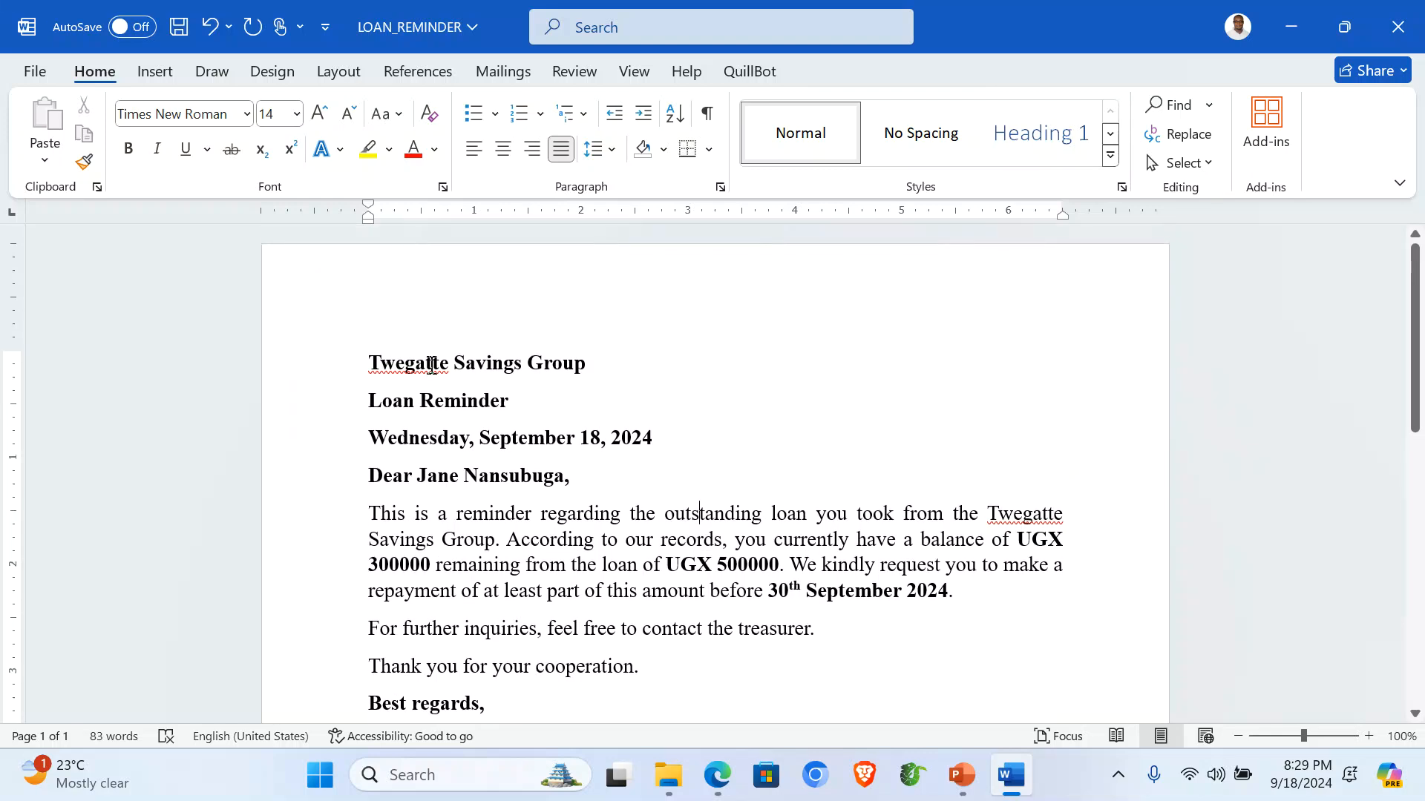
drag(321, 371, 331, 403)
key(ctrl+c)
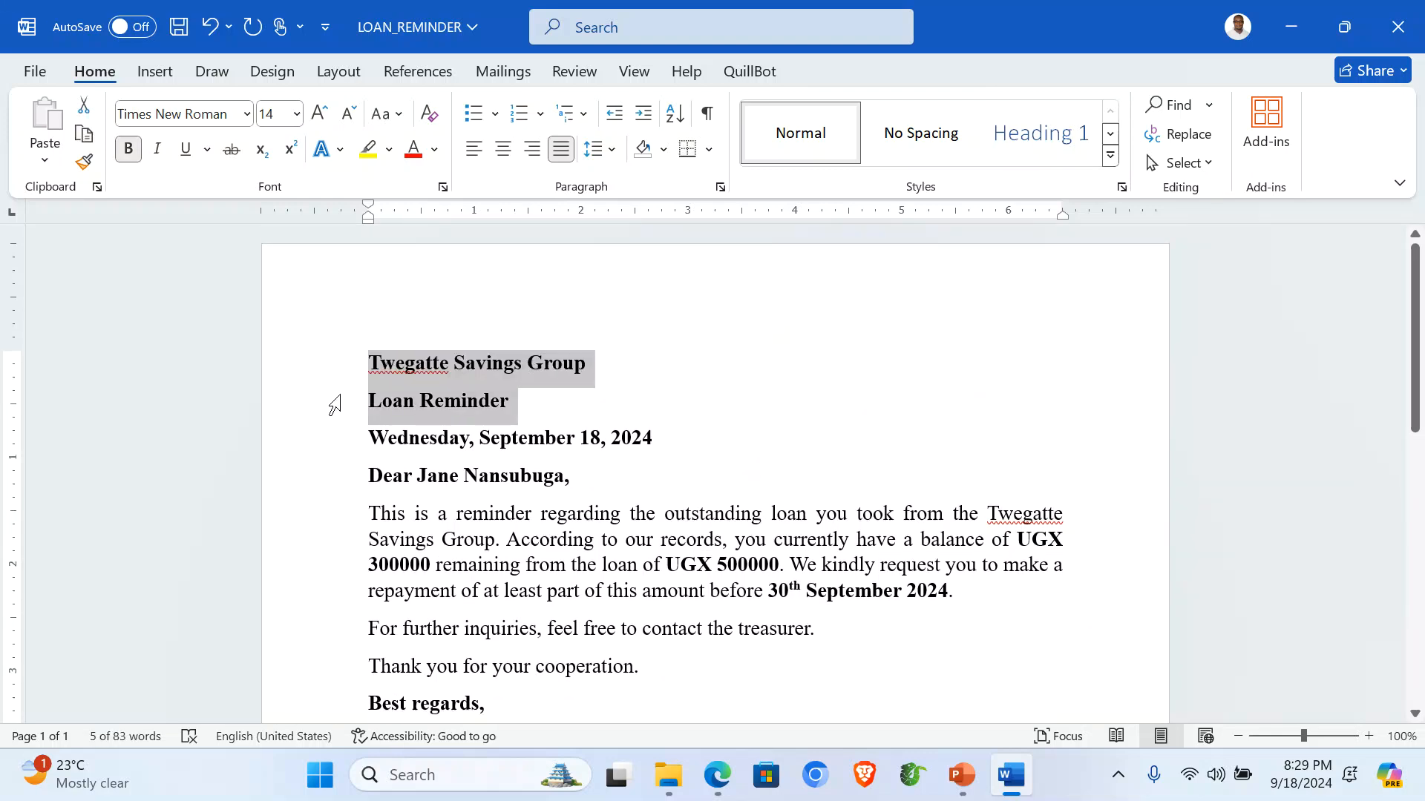
Move the two title lines out of the body and into the page header.
key(Delete)
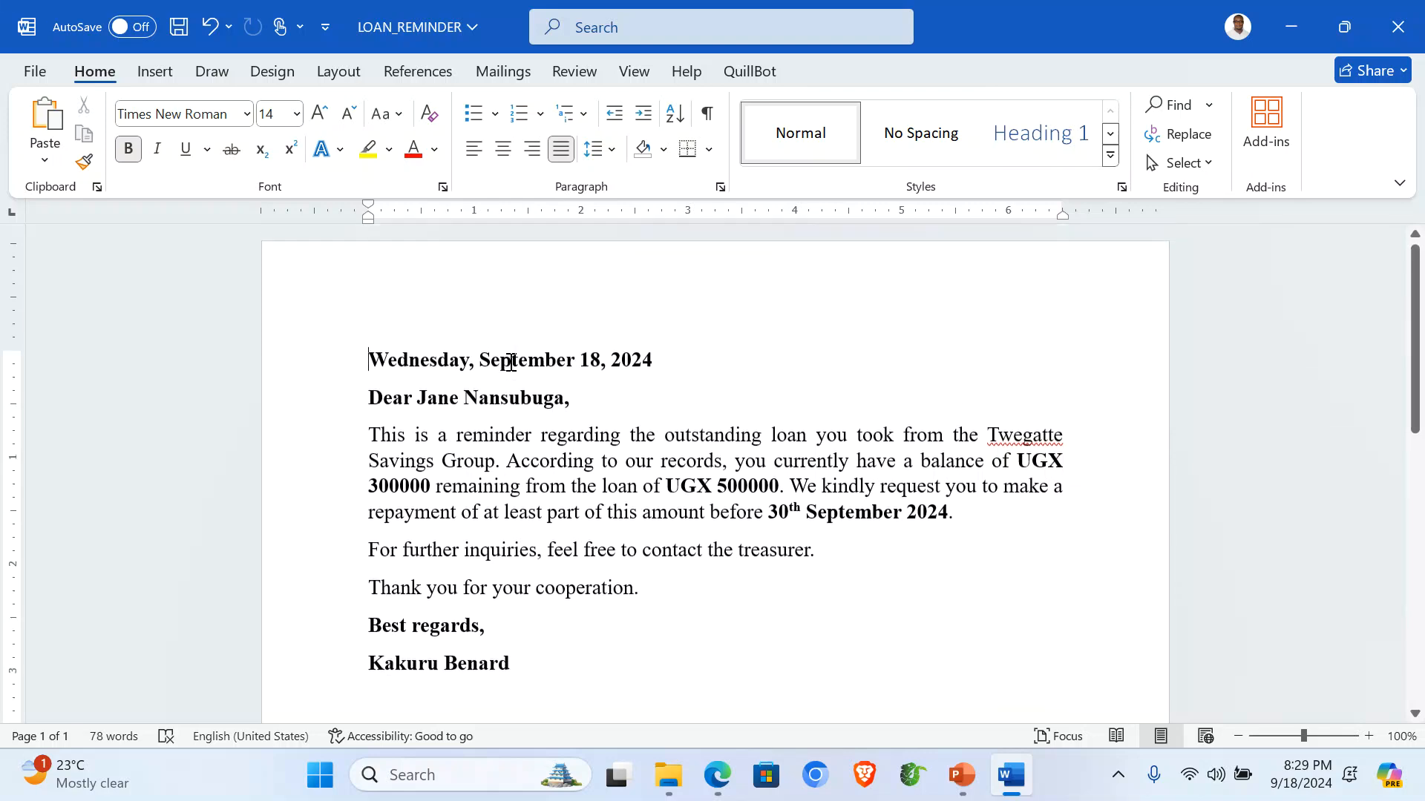
double_click(527, 300)
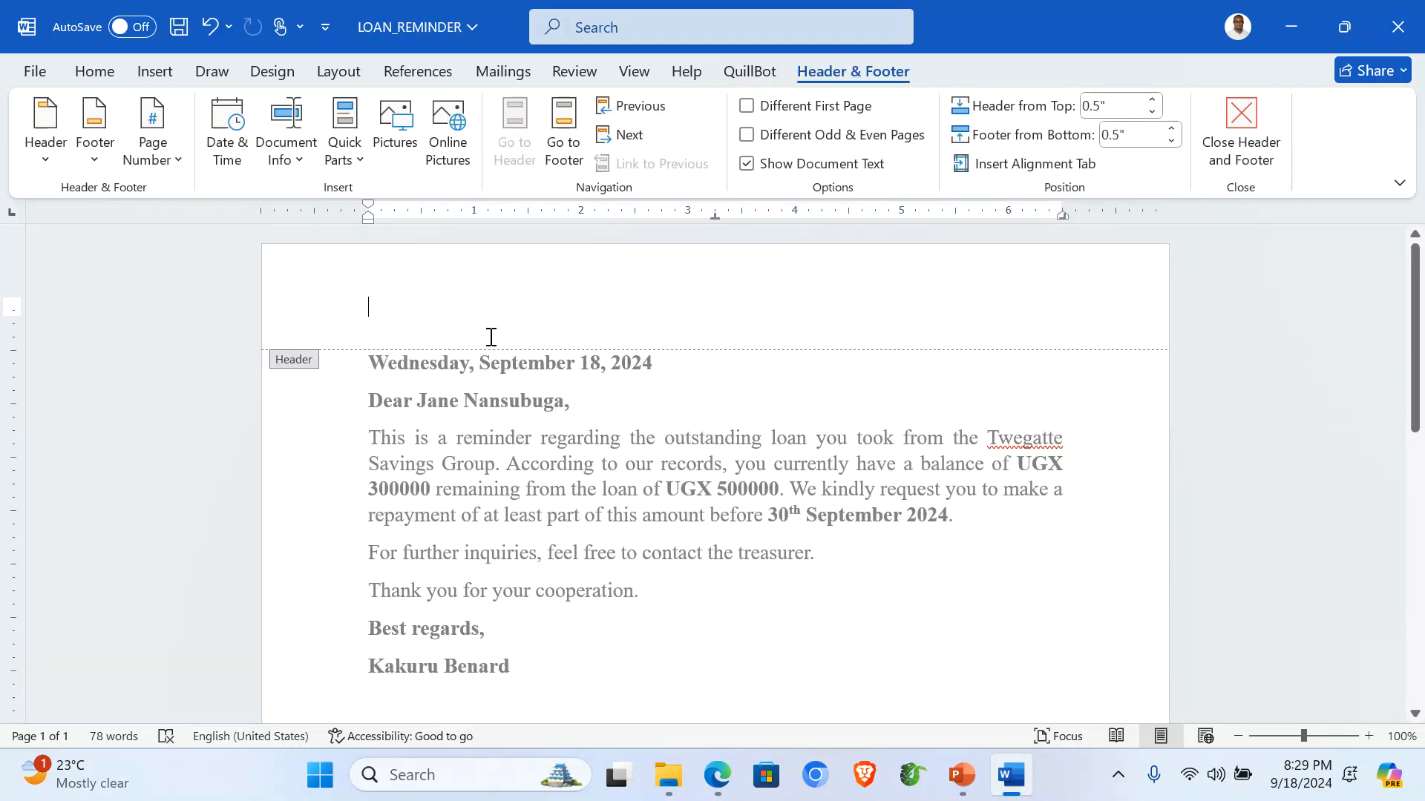
key(ctrl+v)
key(BackSpace)
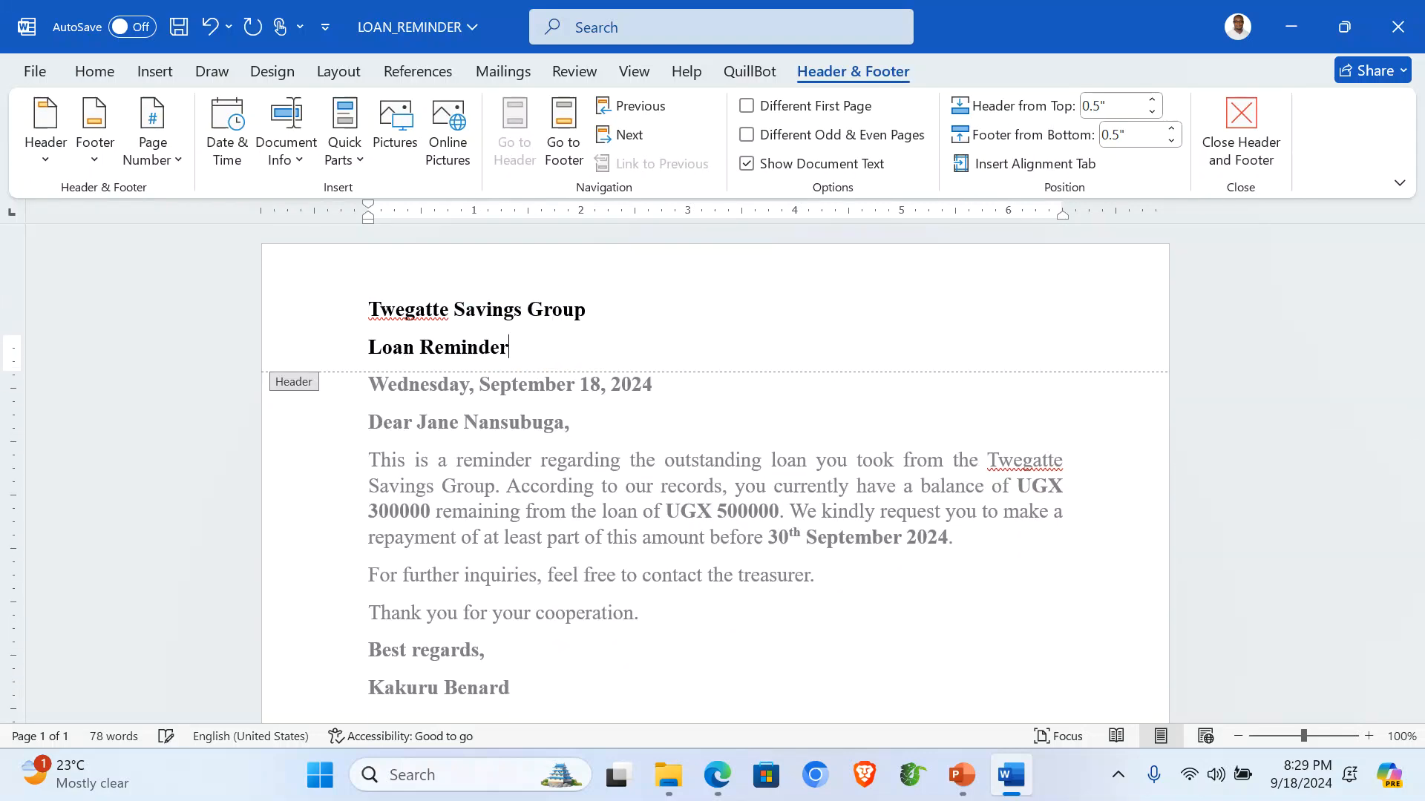
Centre both header lines and enlarge their text.
drag(323, 318, 331, 353)
click(95, 72)
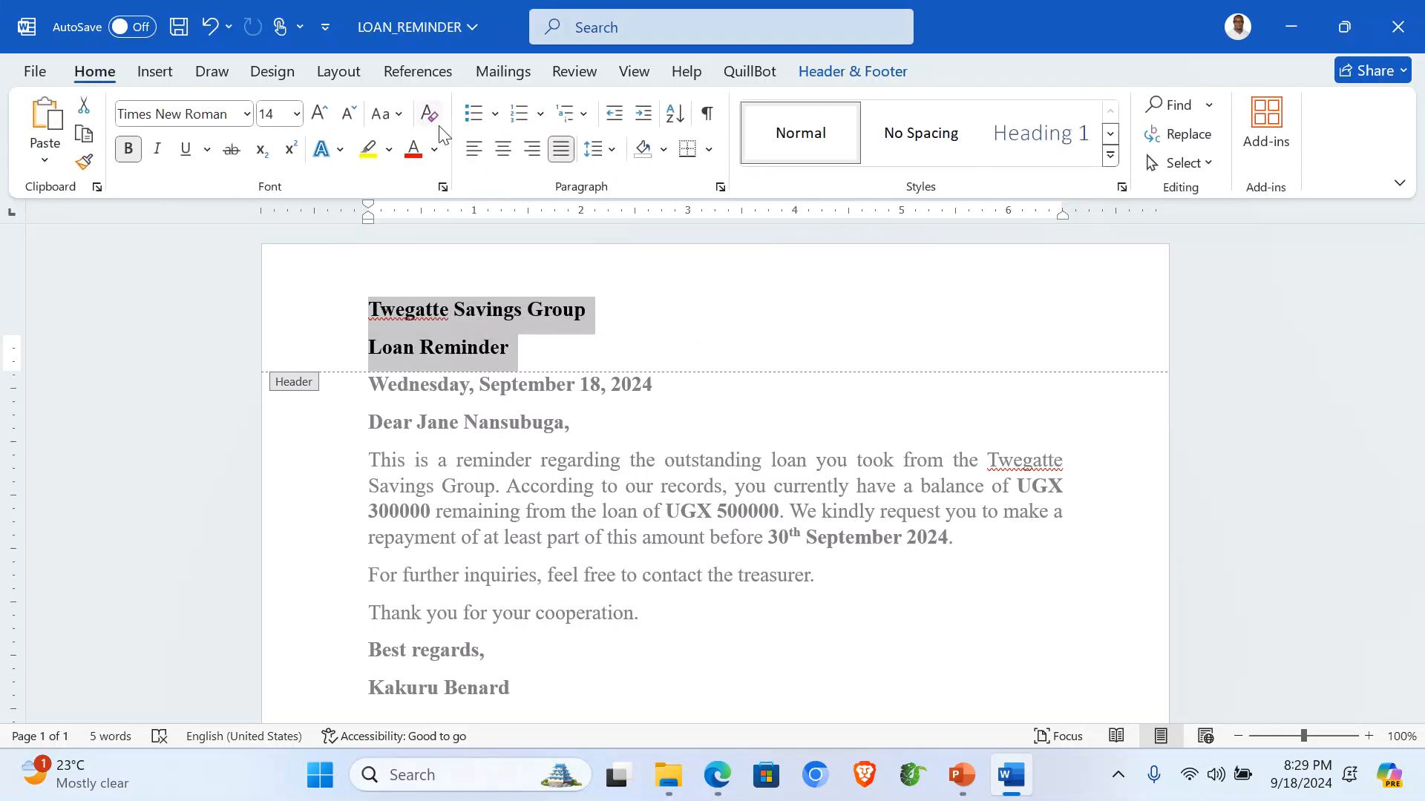
click(503, 149)
click(321, 116)
click(321, 117)
Make the Twegatte Savings Group line 28 pt and UPPERCASE.
click(286, 319)
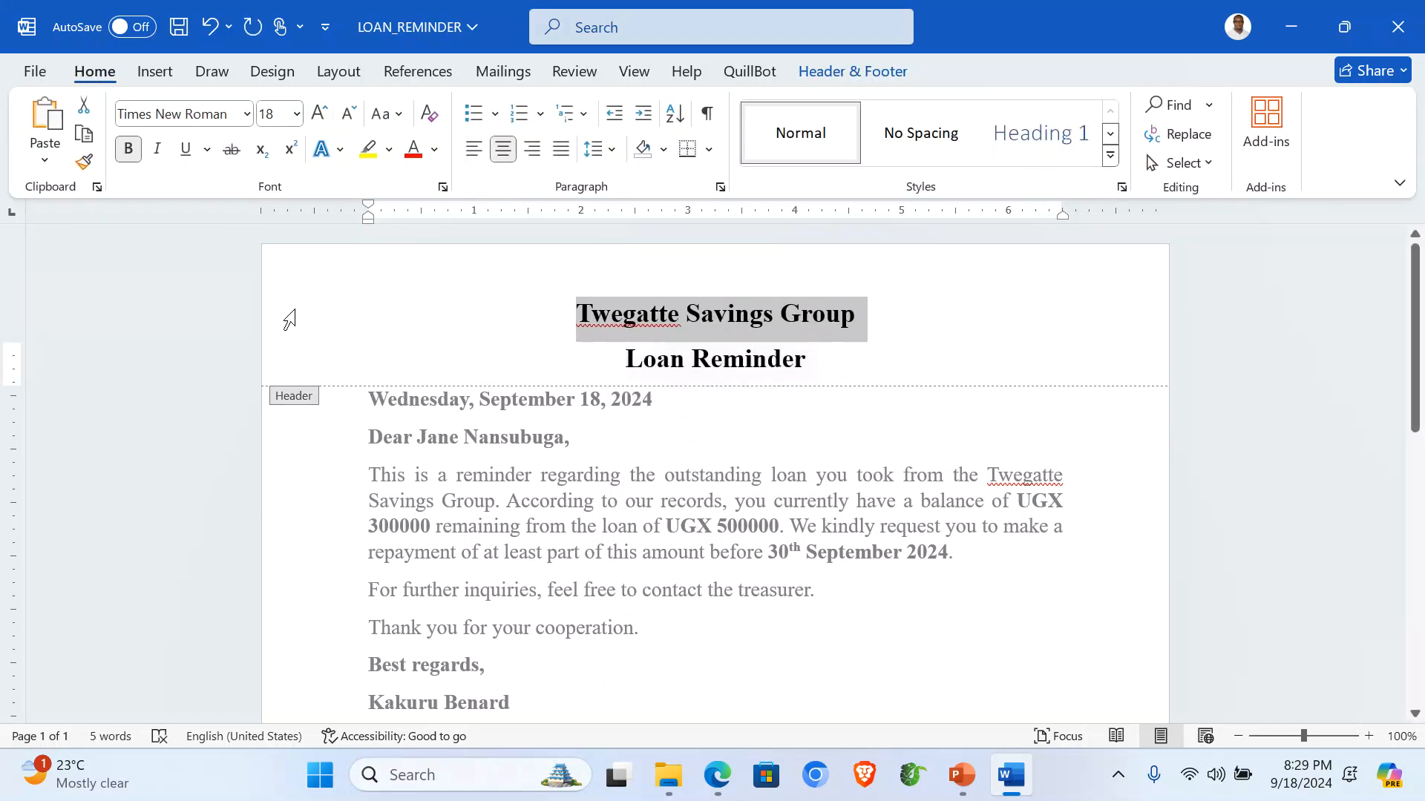
click(322, 116)
click(321, 116)
click(321, 117)
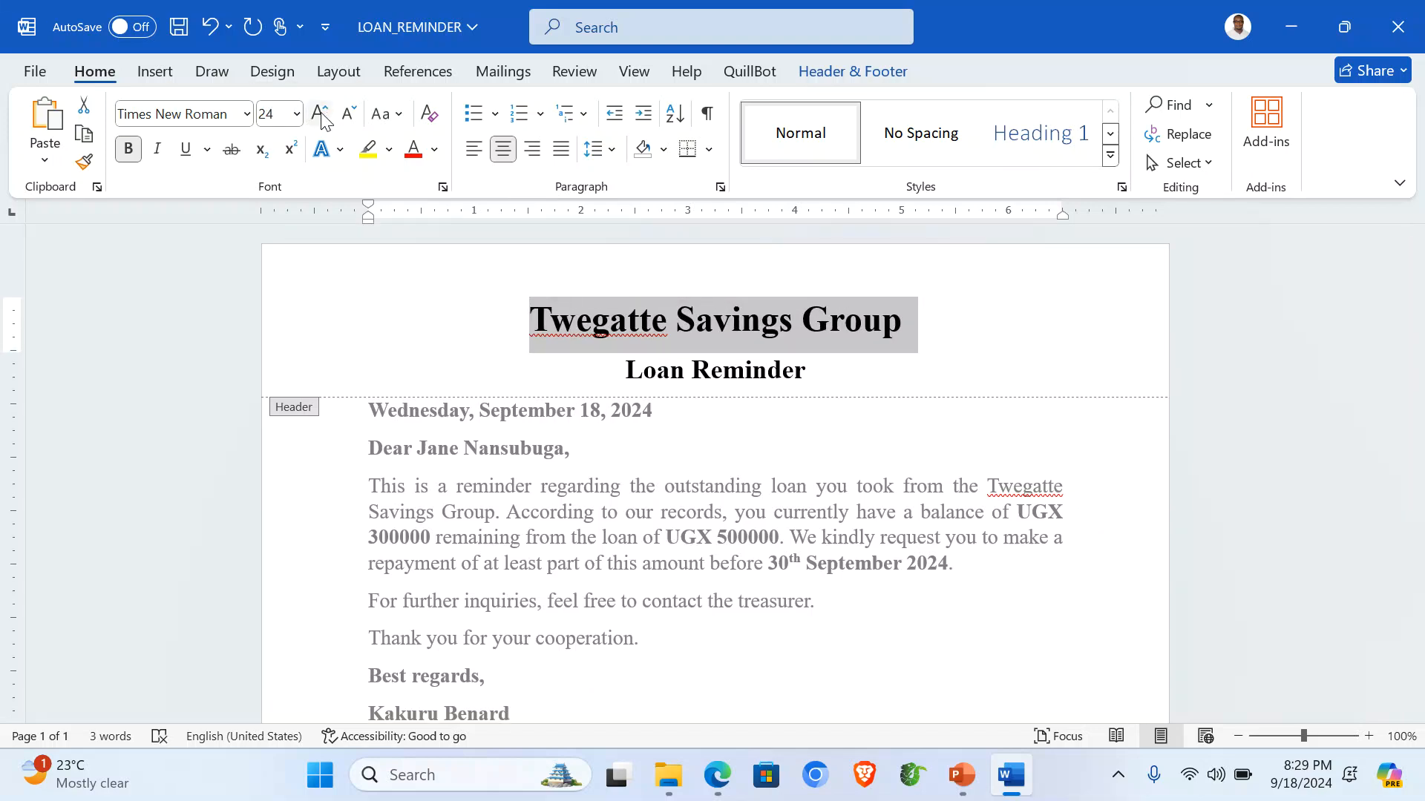
click(321, 117)
click(321, 116)
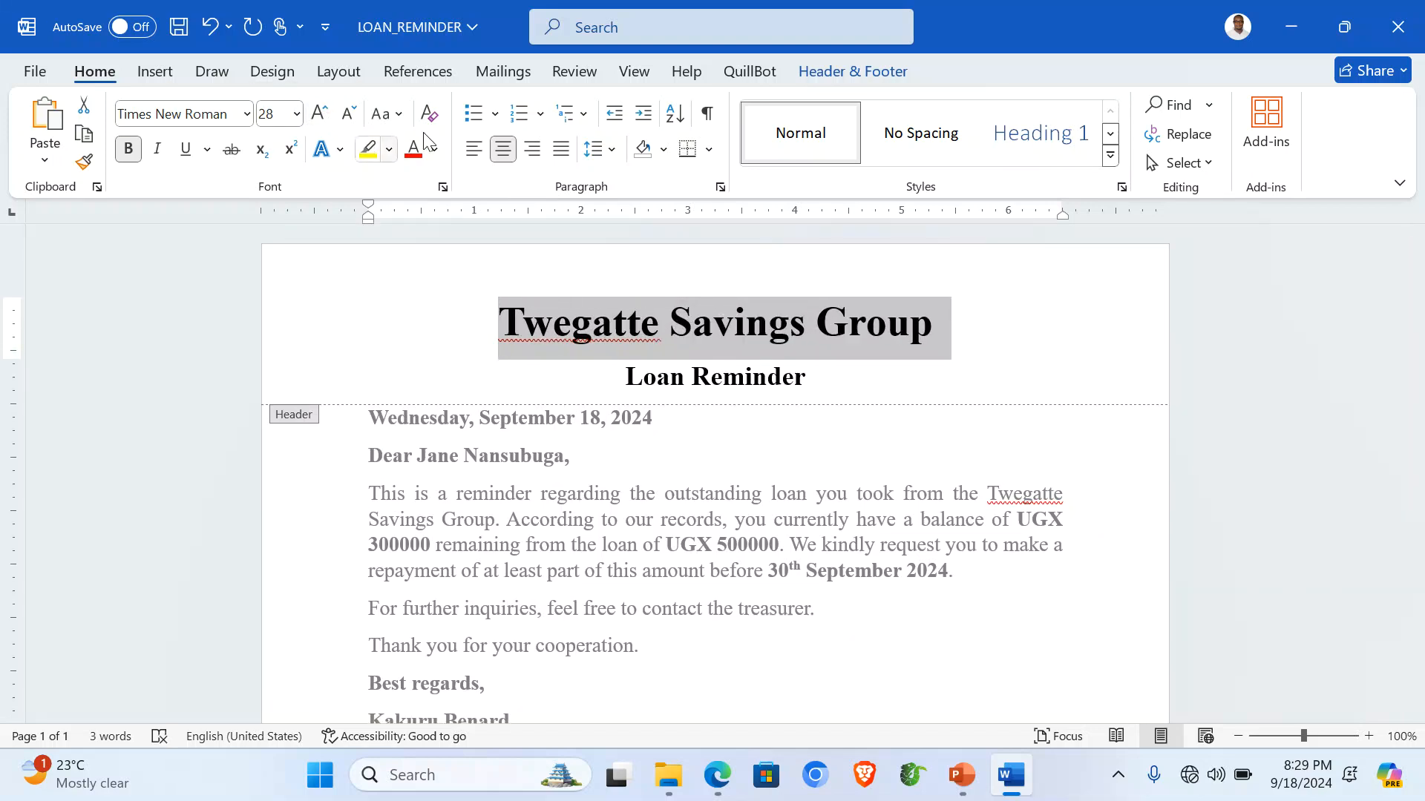
click(403, 117)
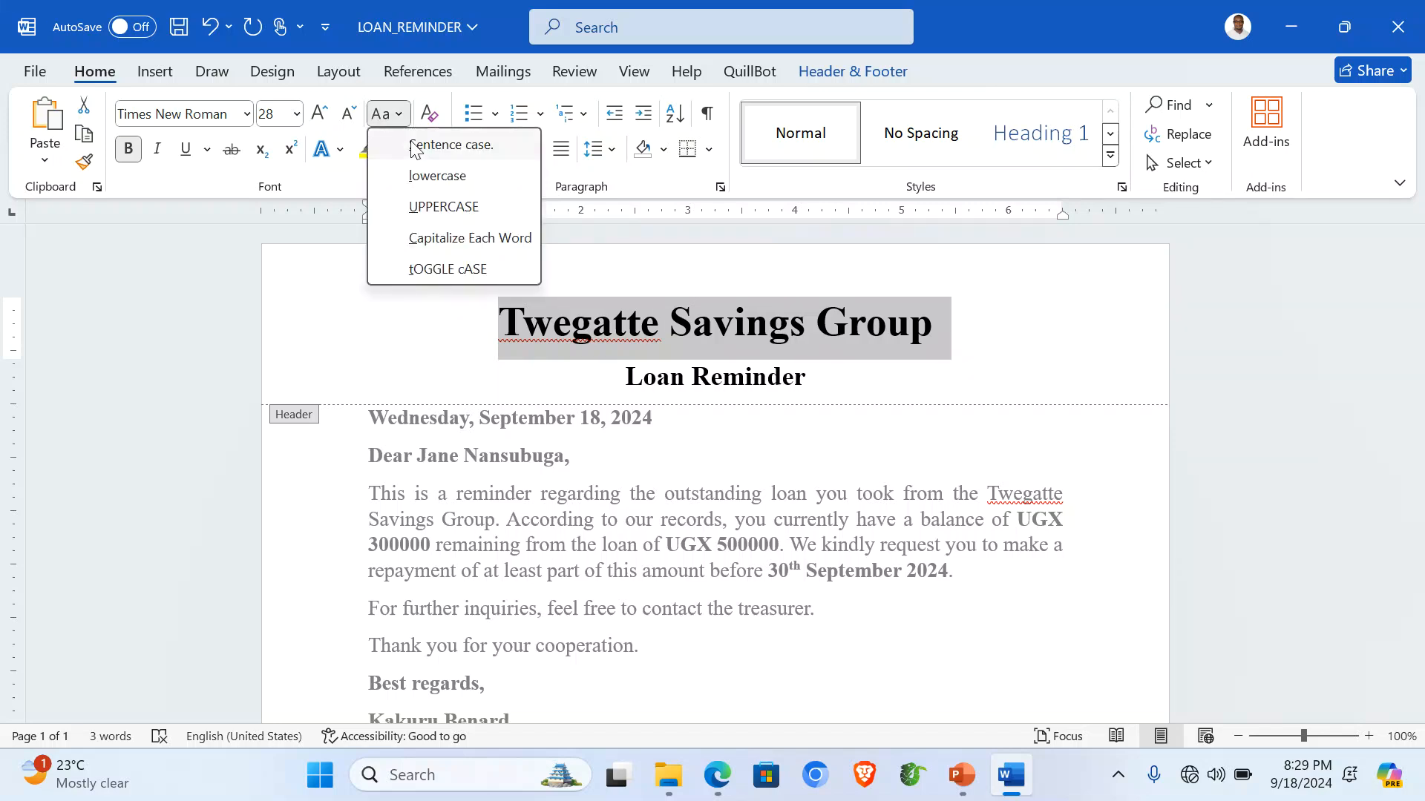
click(451, 211)
Start inserting a picture at the beginning of the header title.
click(456, 357)
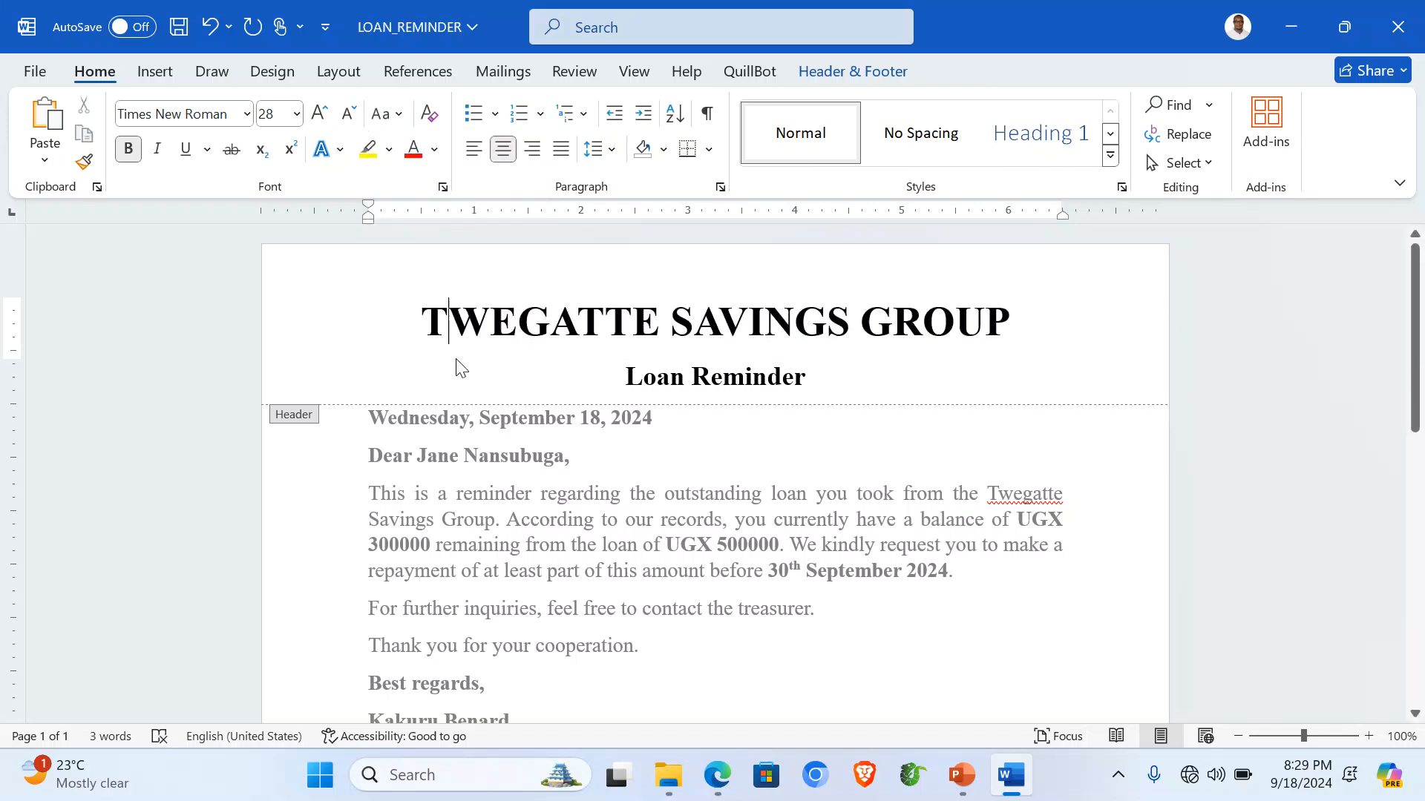
click(155, 71)
click(243, 149)
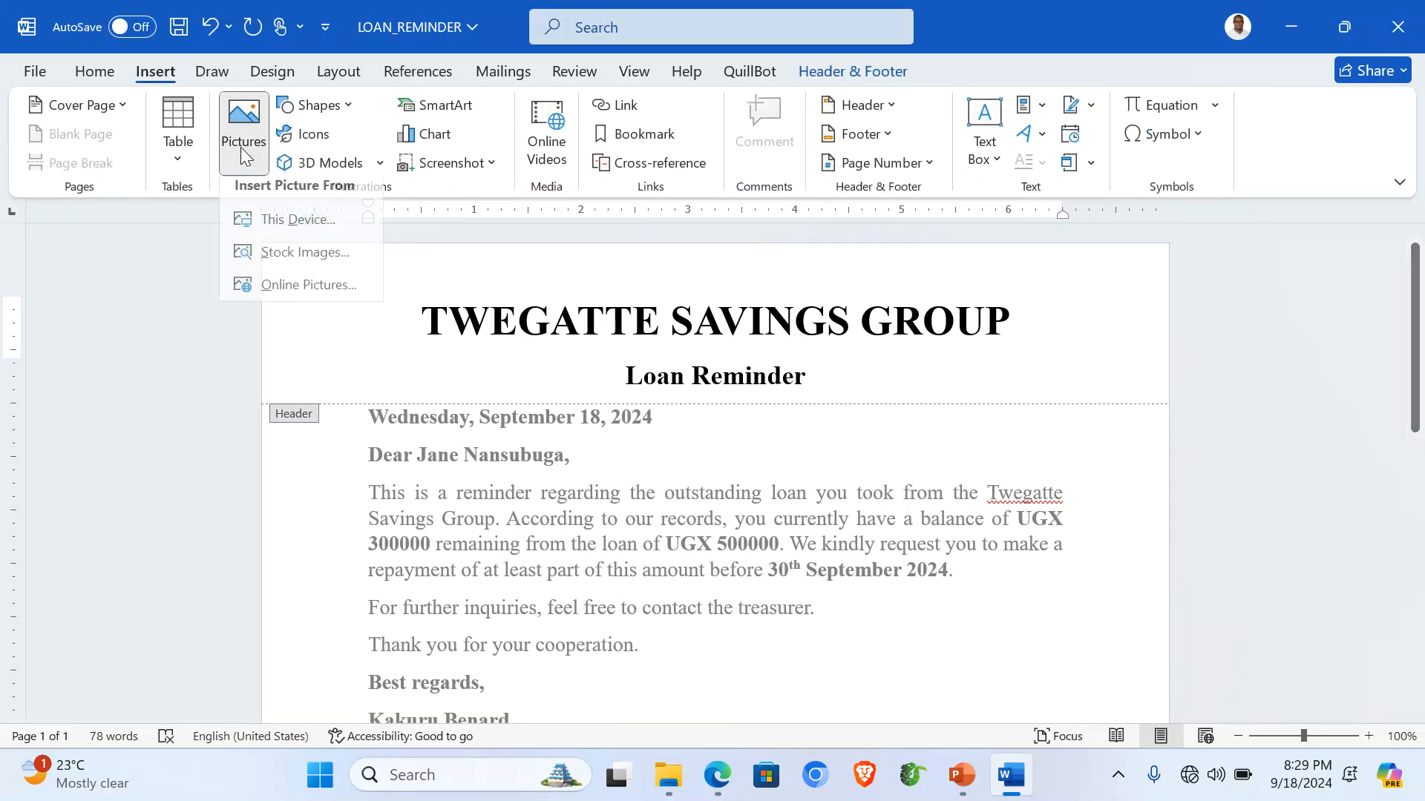
Insert the Twegatte logo image from the Desktop ITEM 1 folder into the header.
click(279, 220)
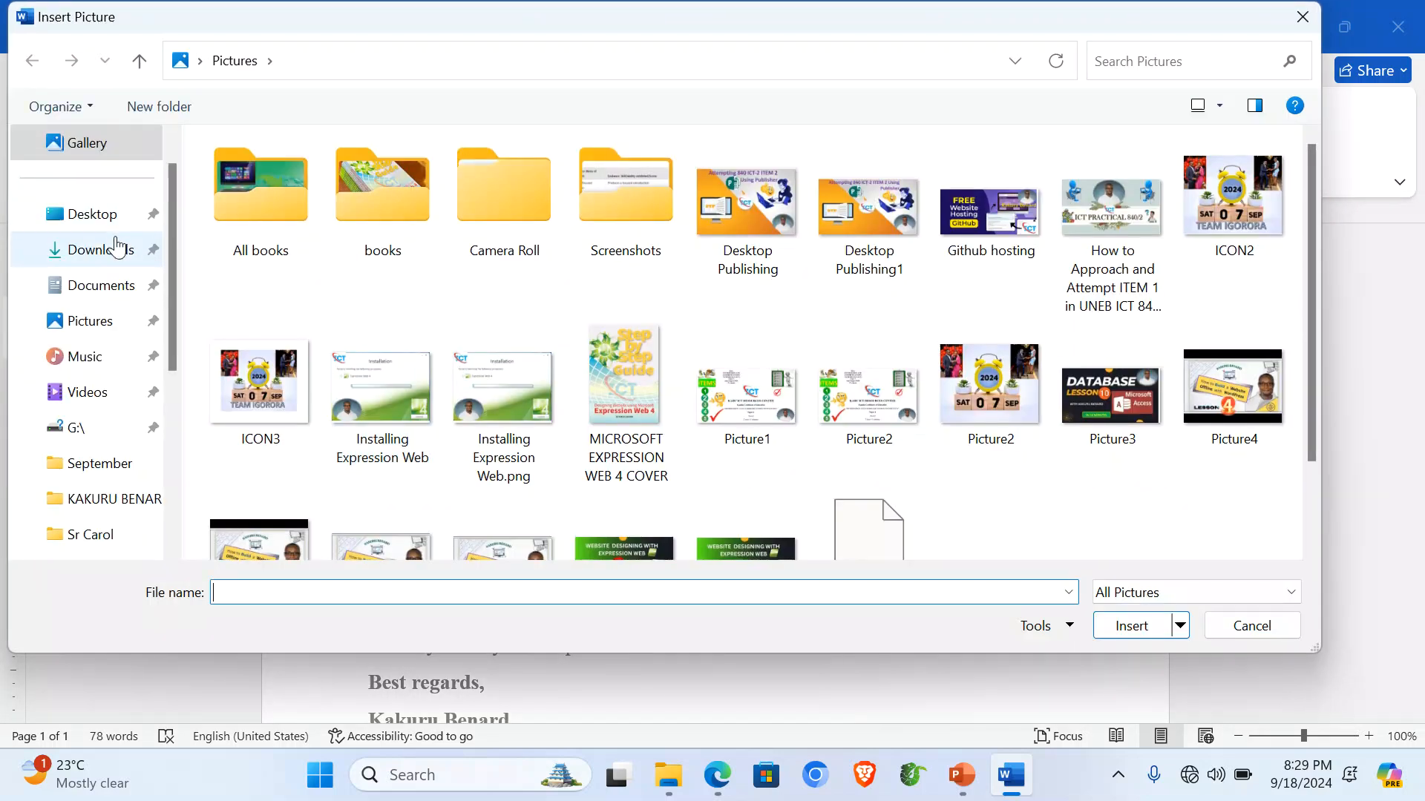
click(95, 215)
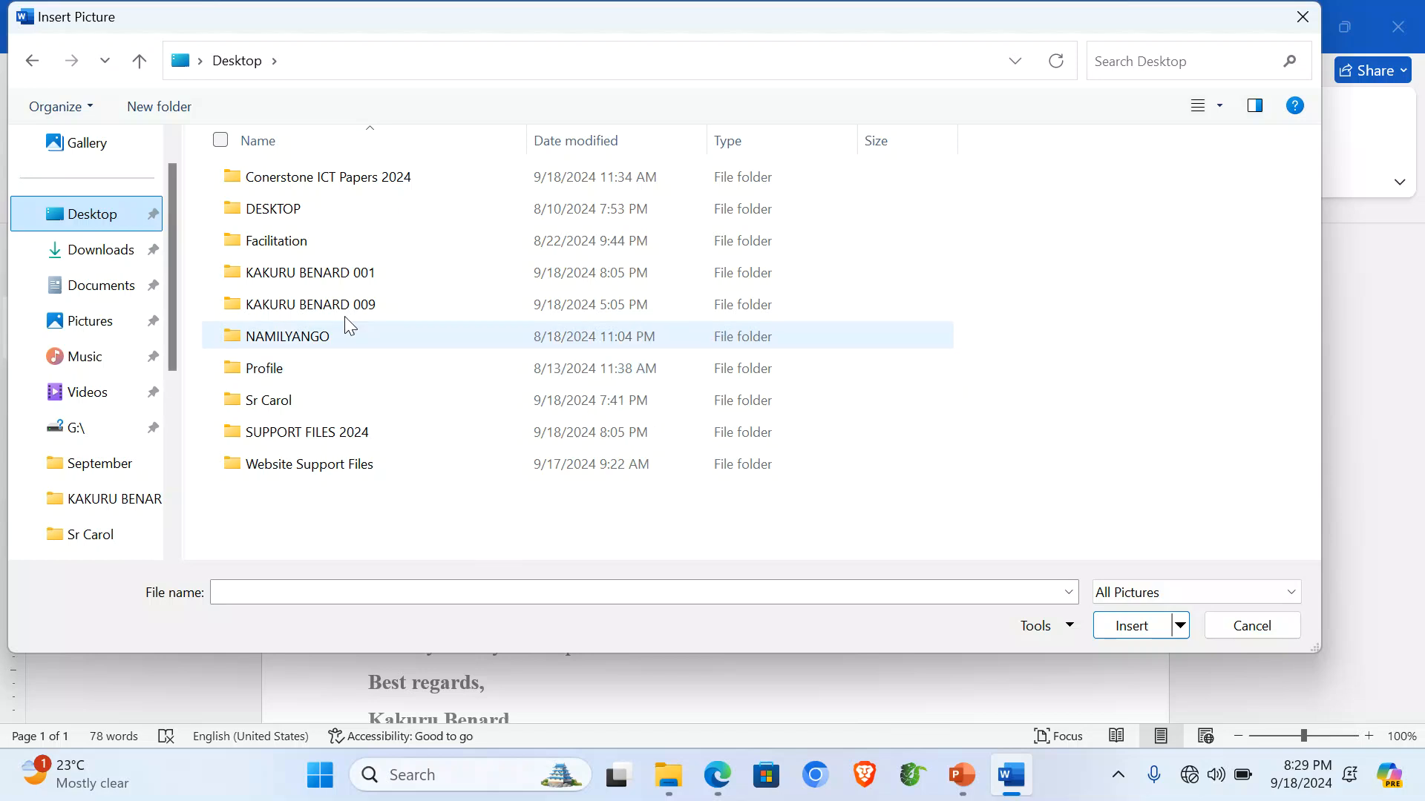
double_click(320, 274)
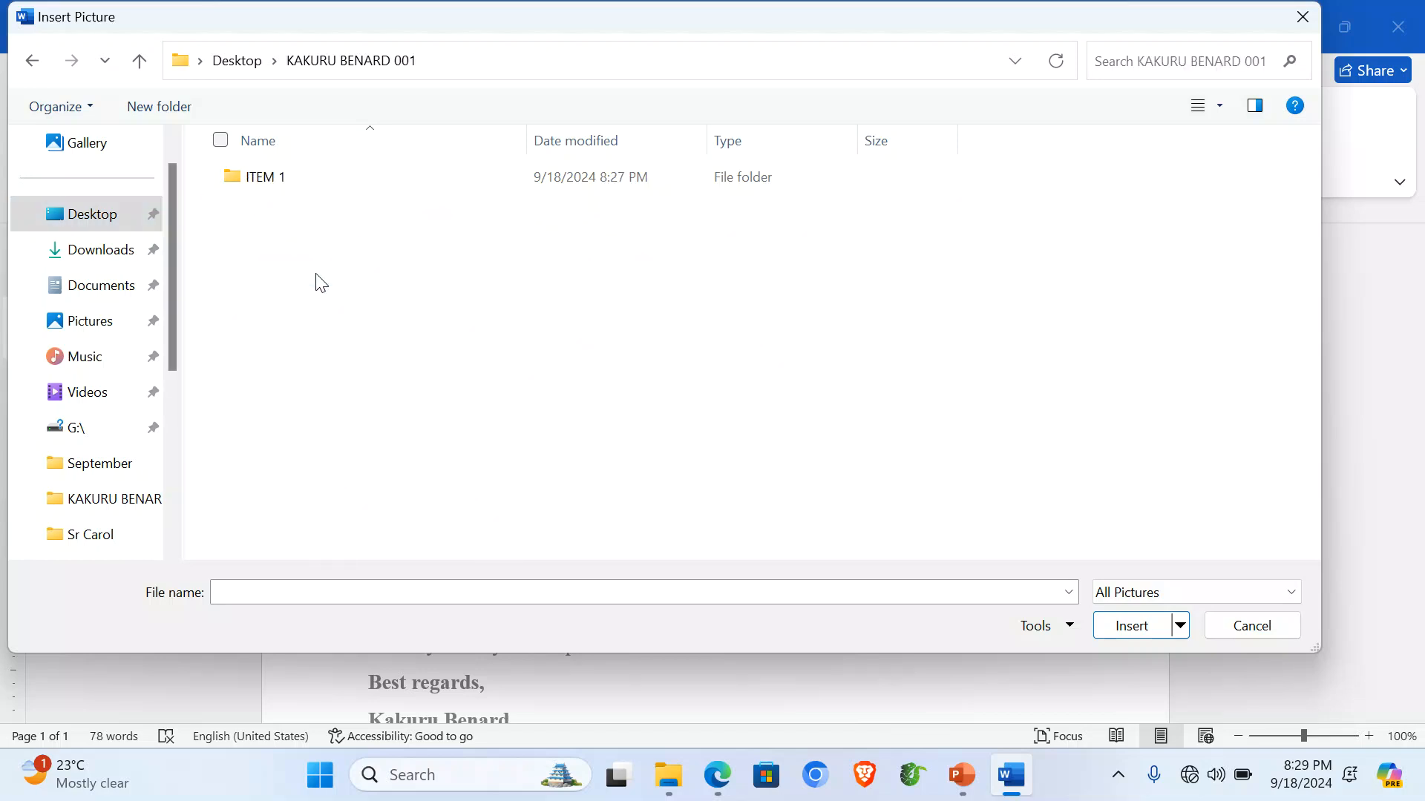
double_click(273, 184)
click(248, 190)
double_click(247, 187)
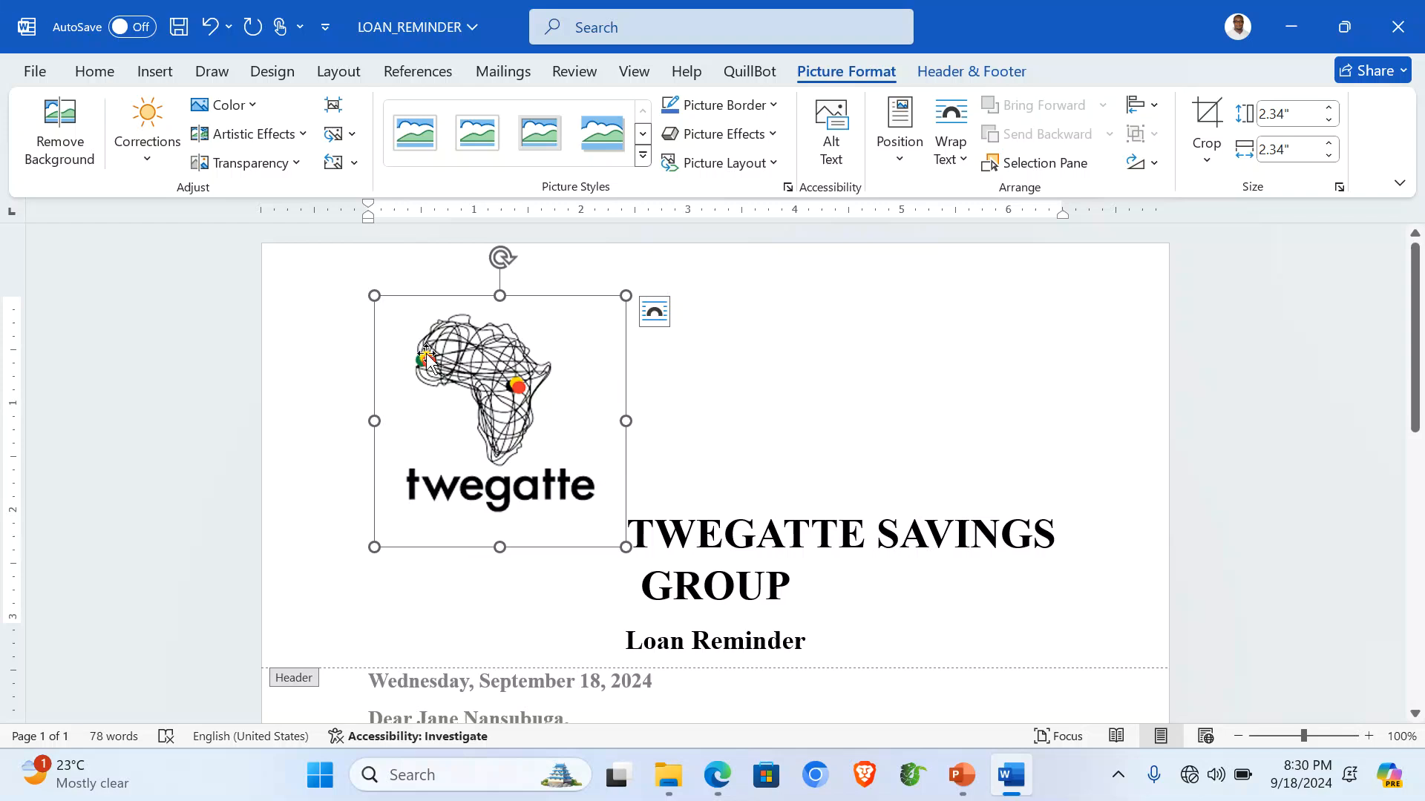
Shrink the logo and set its wrapping to In Front of Text.
drag(373, 295, 537, 443)
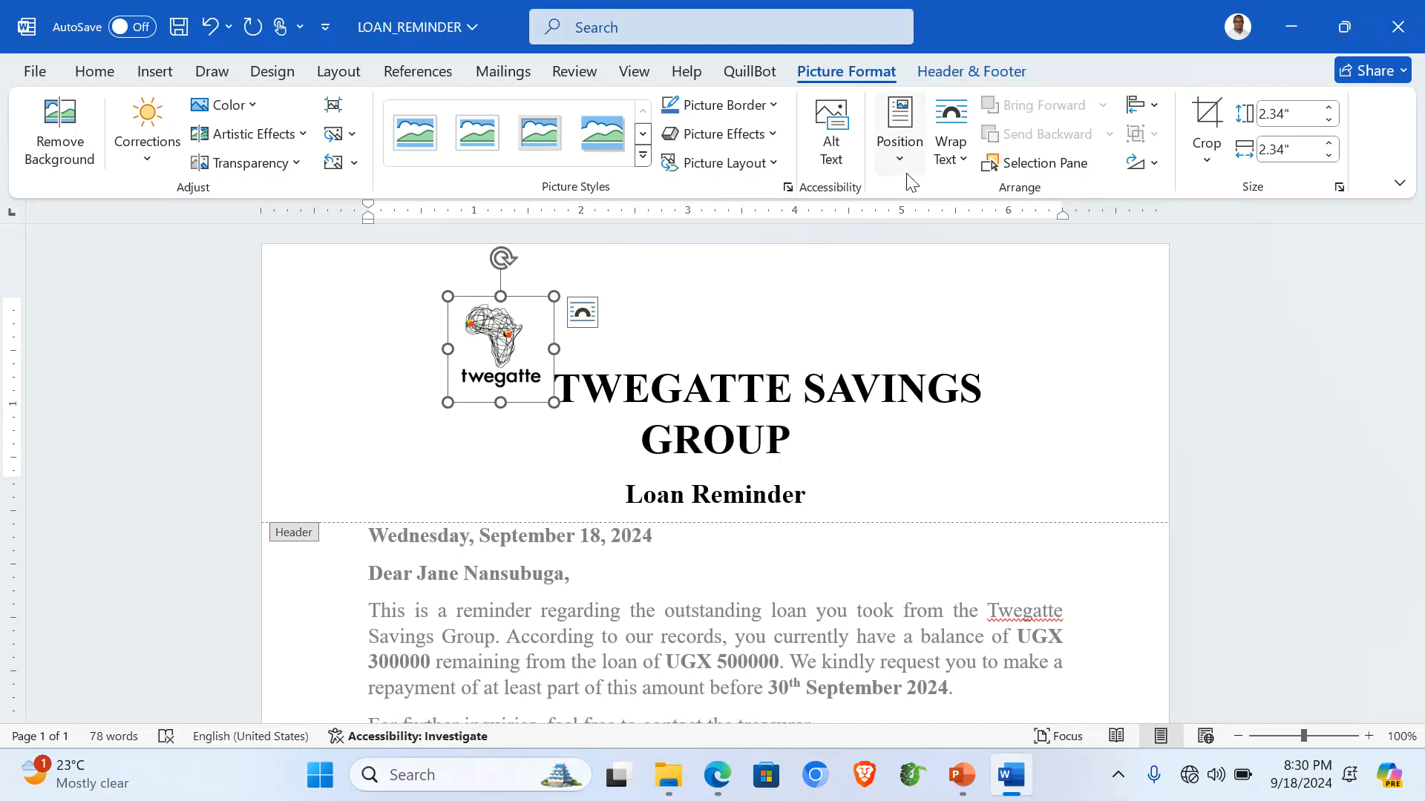
click(960, 160)
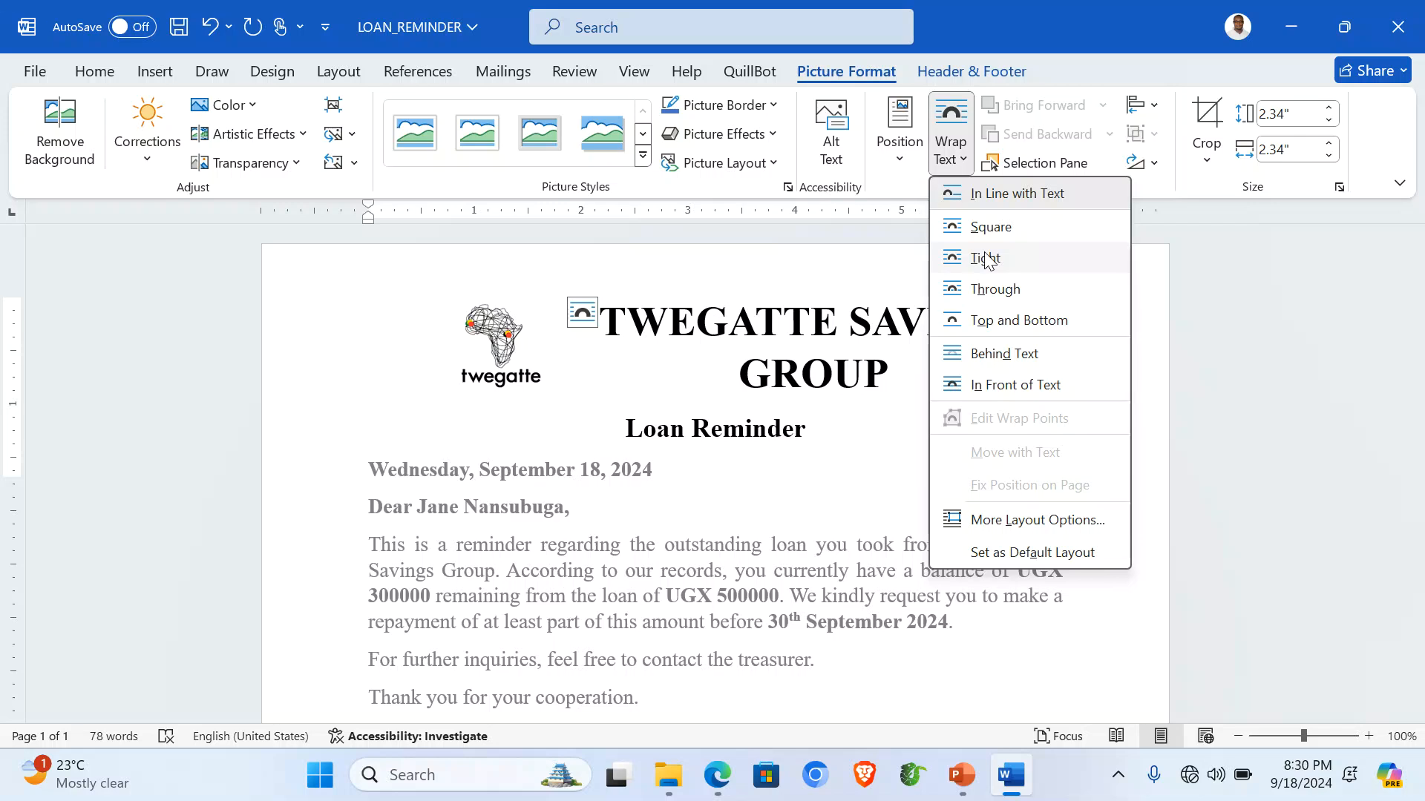
click(985, 258)
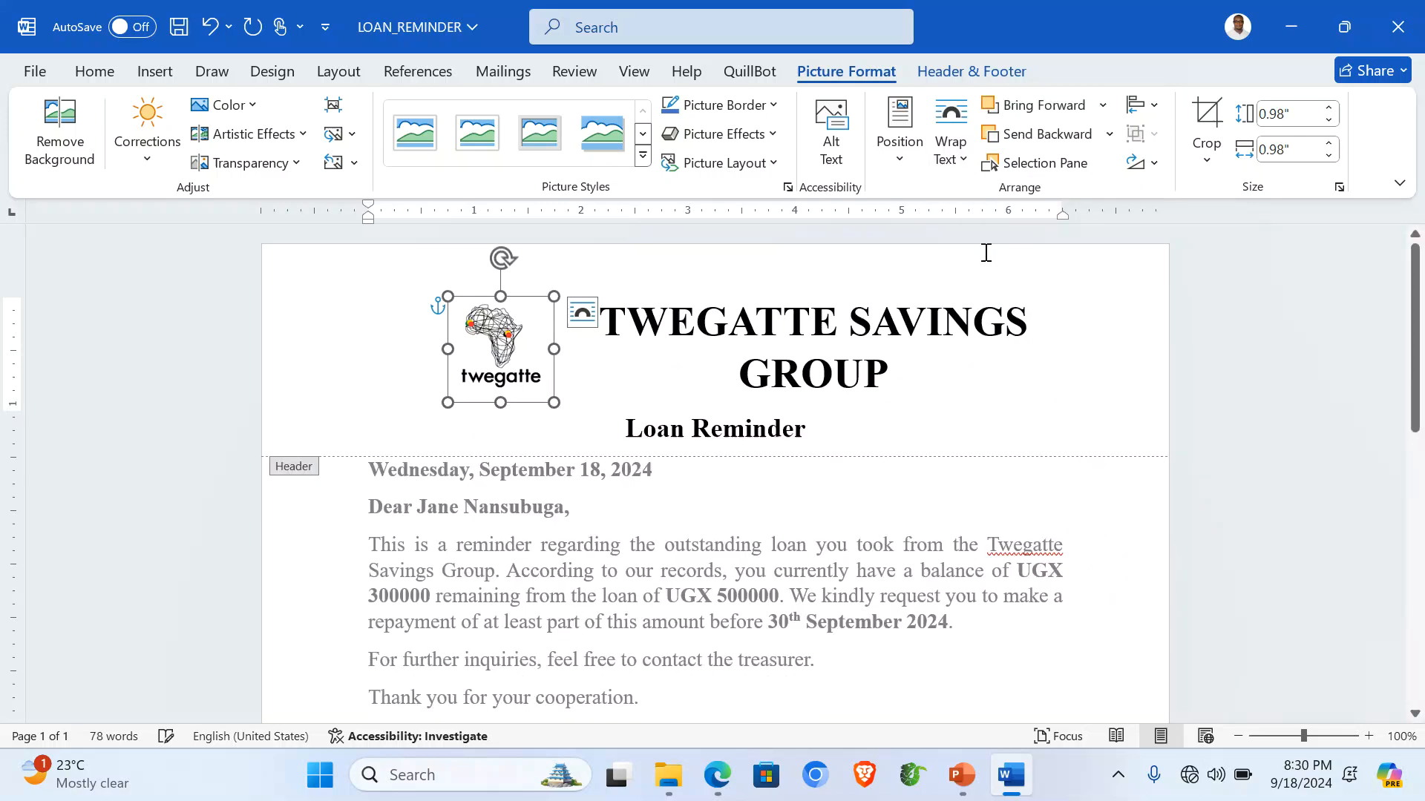
drag(554, 402, 526, 366)
click(950, 145)
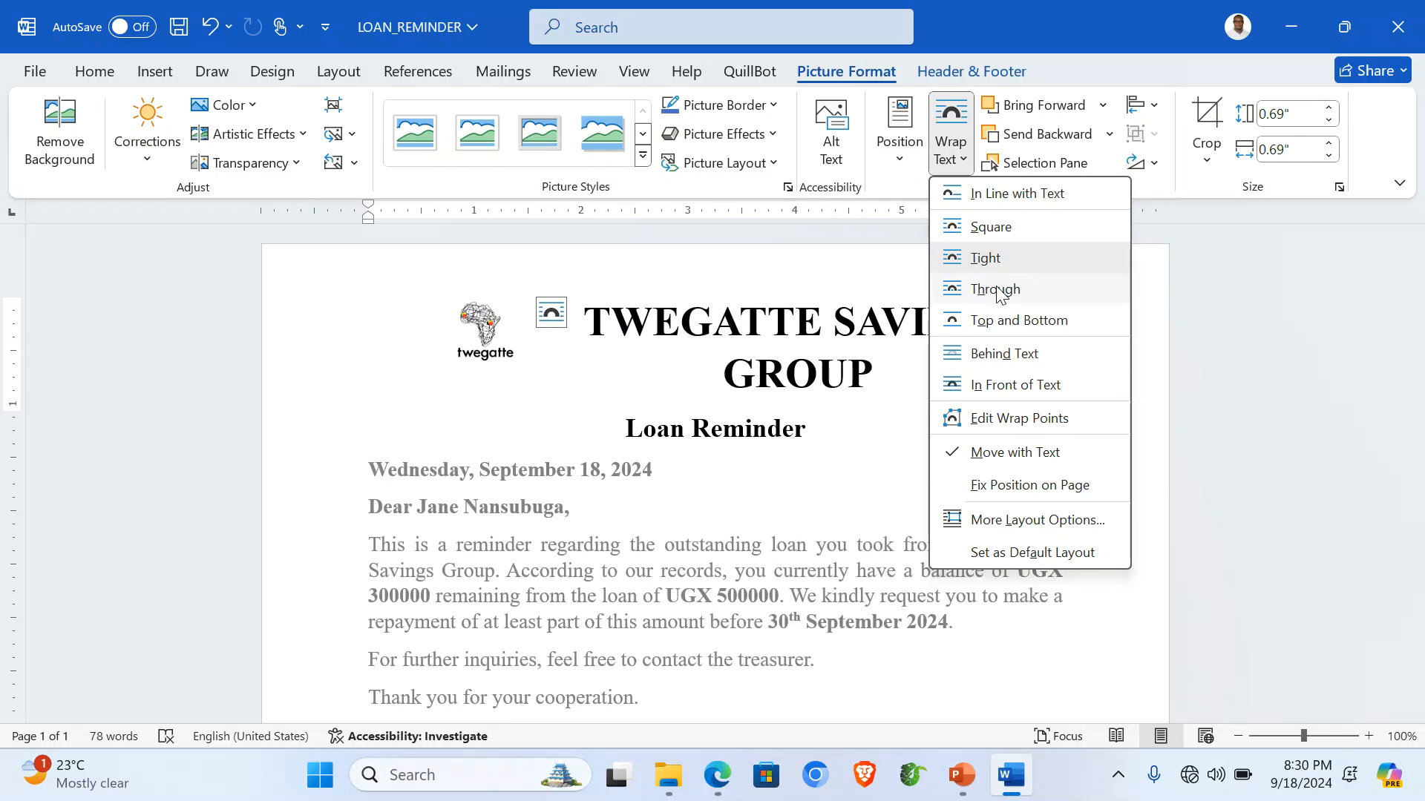
click(1039, 386)
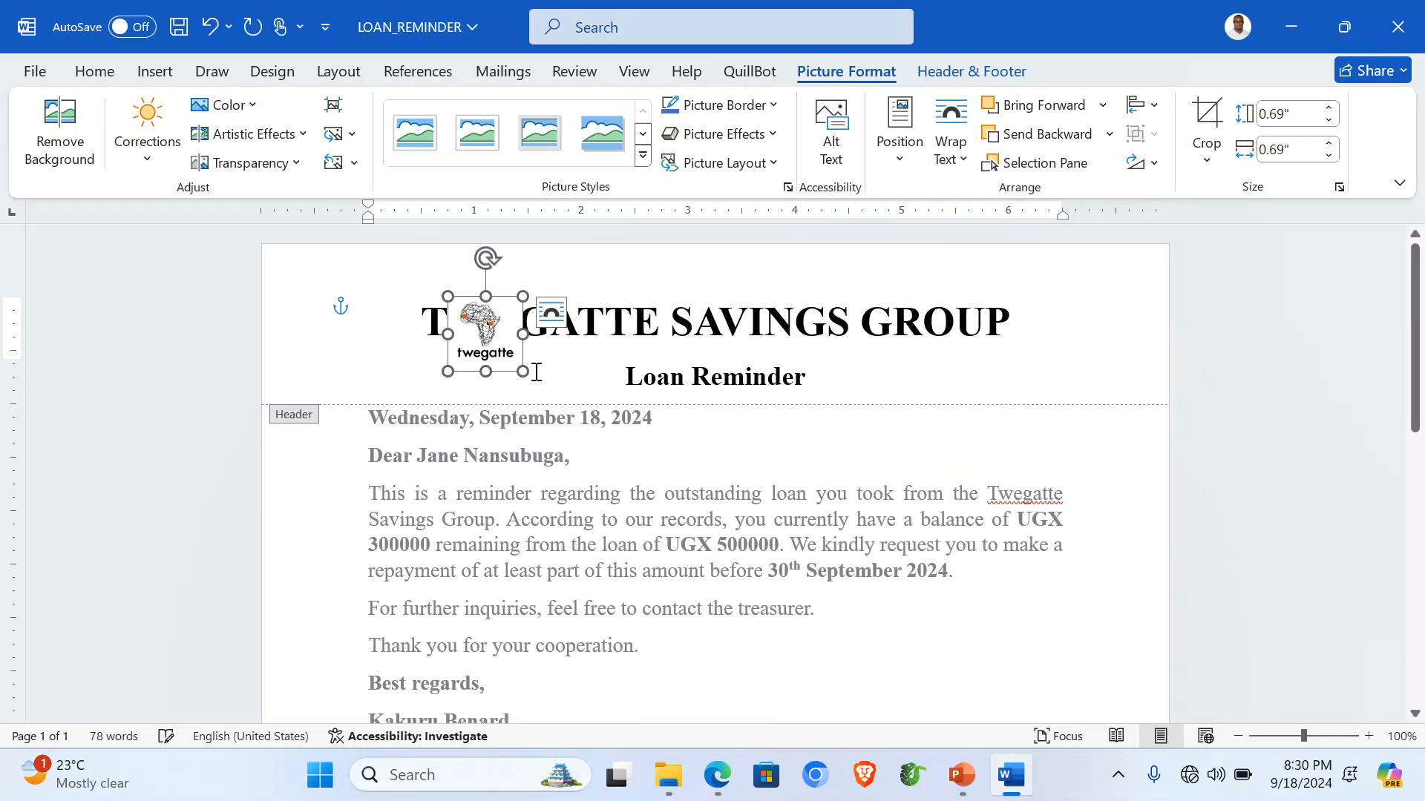
Move the logo left beside the TWEGATTE SAVINGS GROUP title and enlarge it slightly.
drag(506, 355, 383, 339)
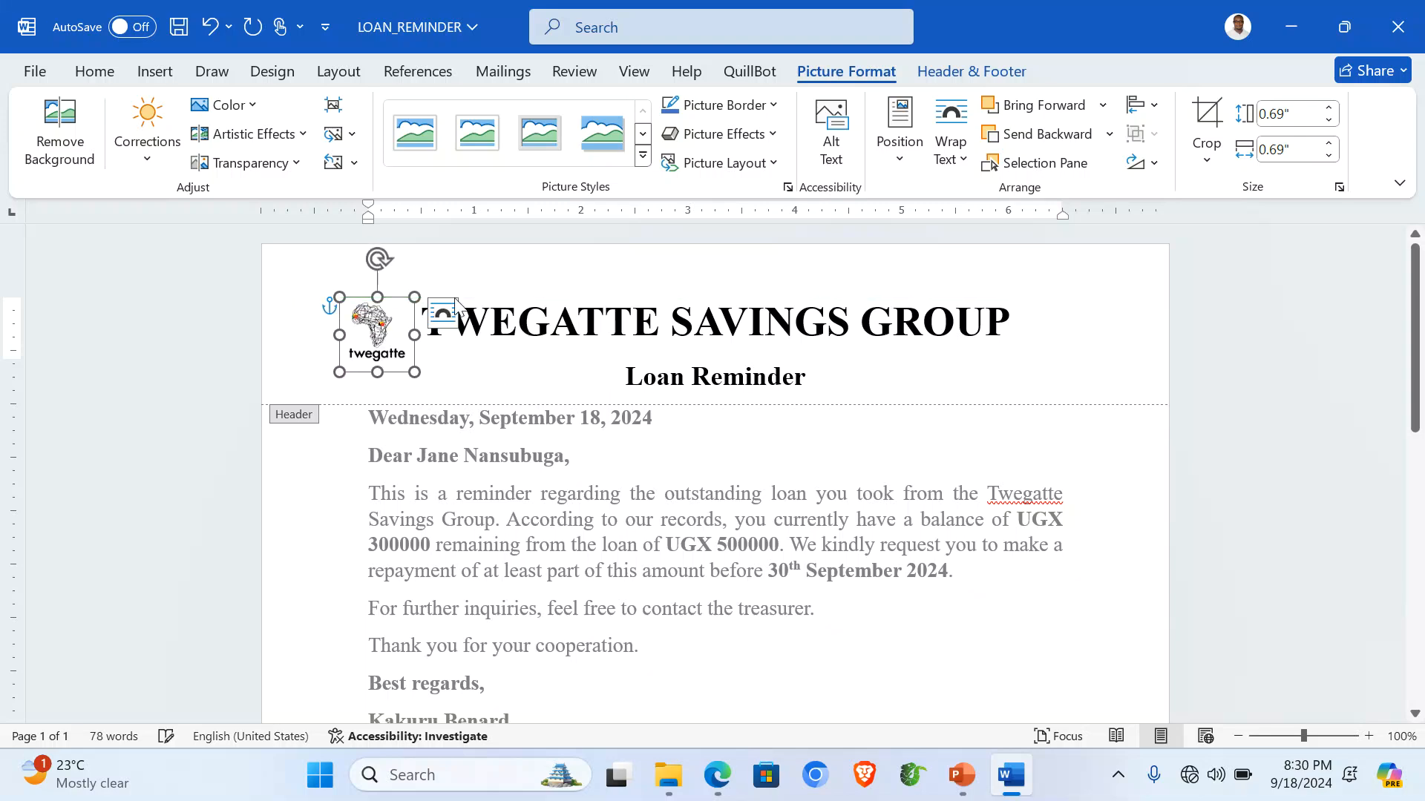
click(531, 280)
click(404, 340)
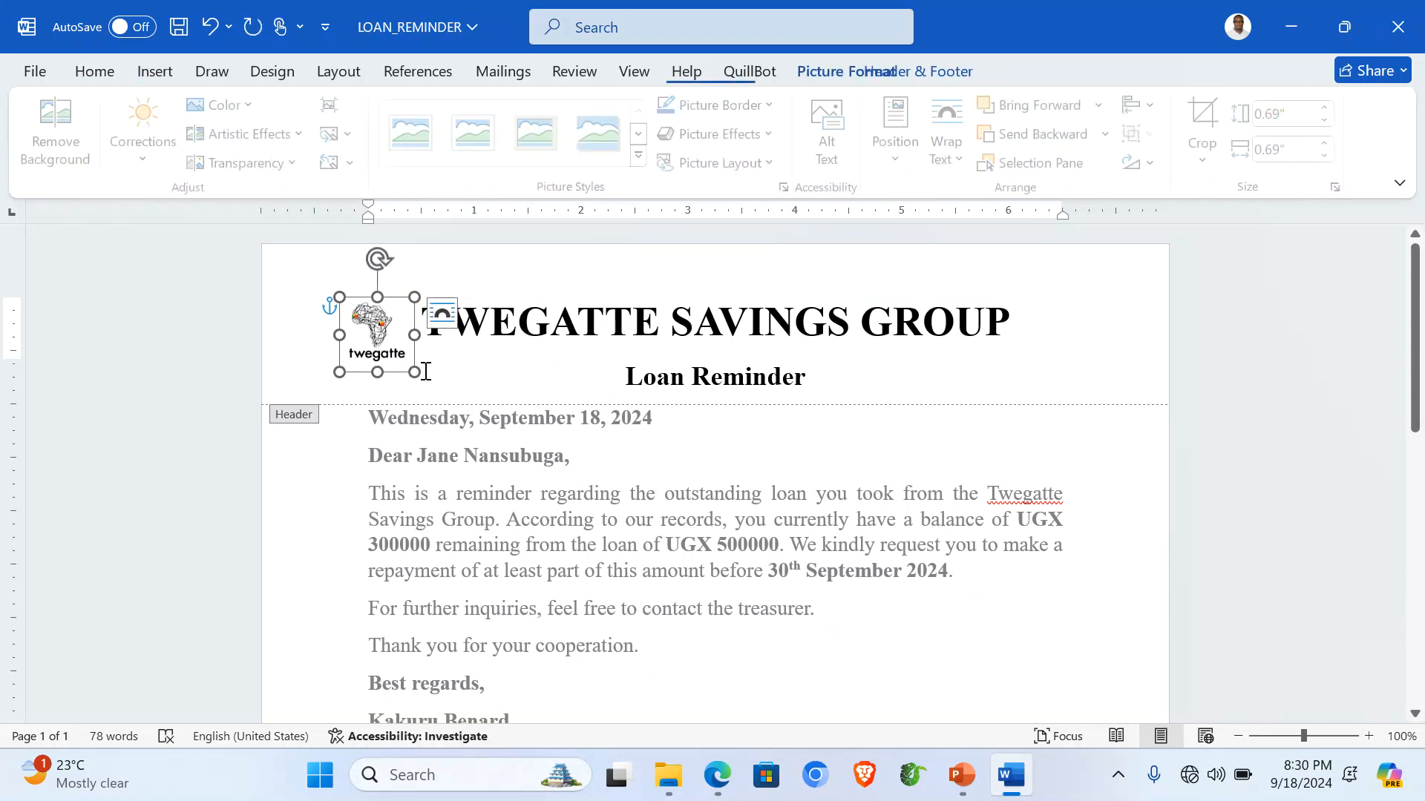
mouse_move(423, 377)
mouse_down()
mouse_move(433, 387)
mouse_move(419, 377)
mouse_up()
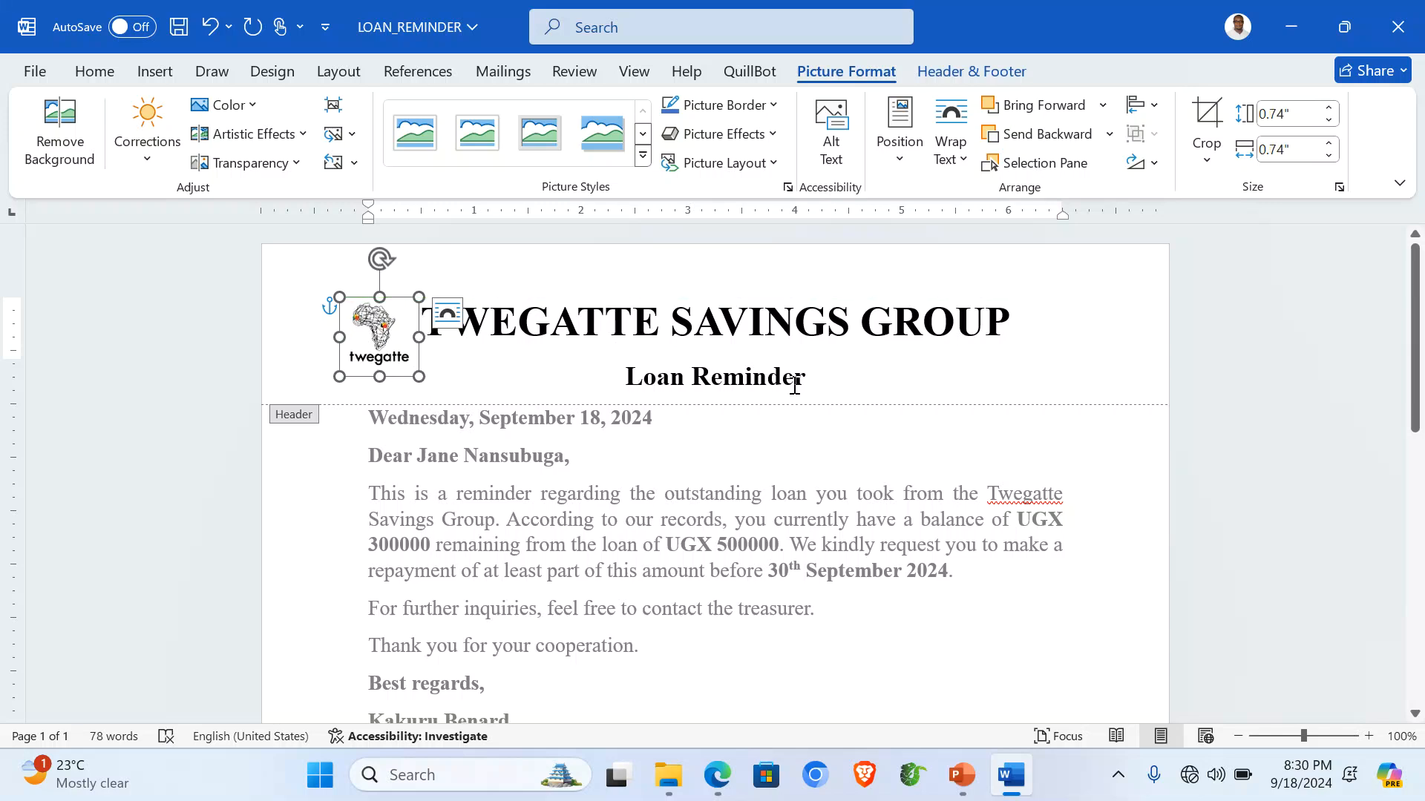
click(764, 322)
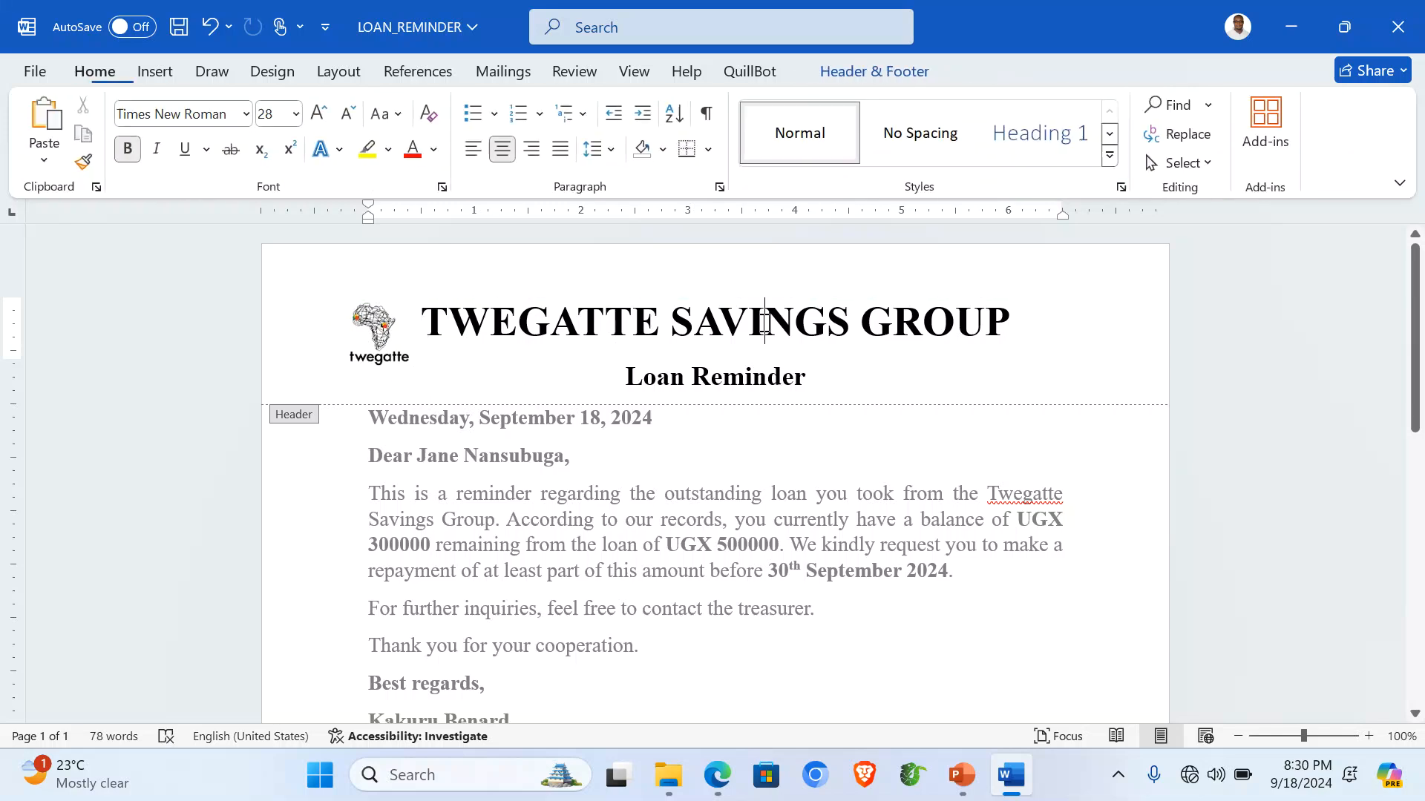
click(152, 70)
Draw a straight horizontal line across the header beneath Loan Reminder.
click(349, 104)
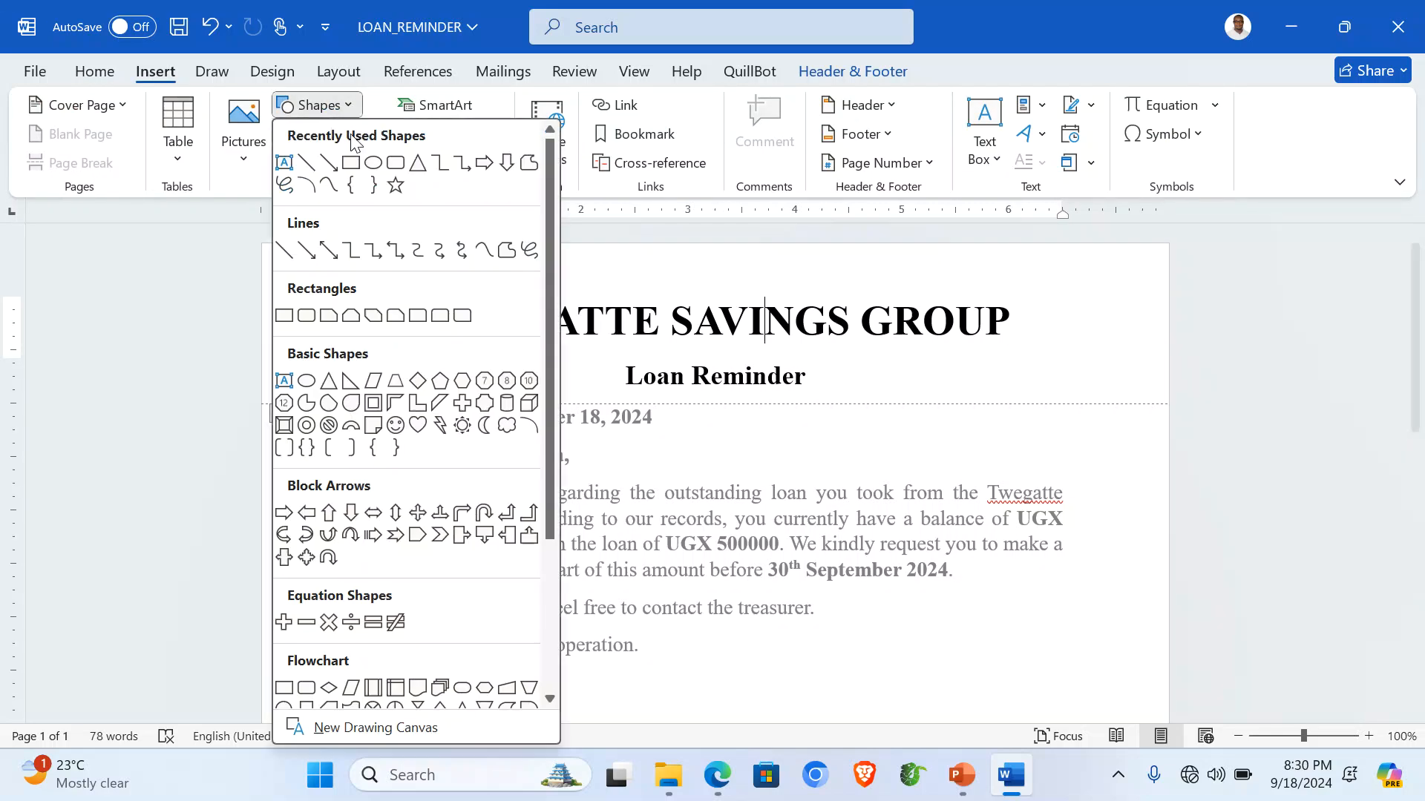
click(311, 169)
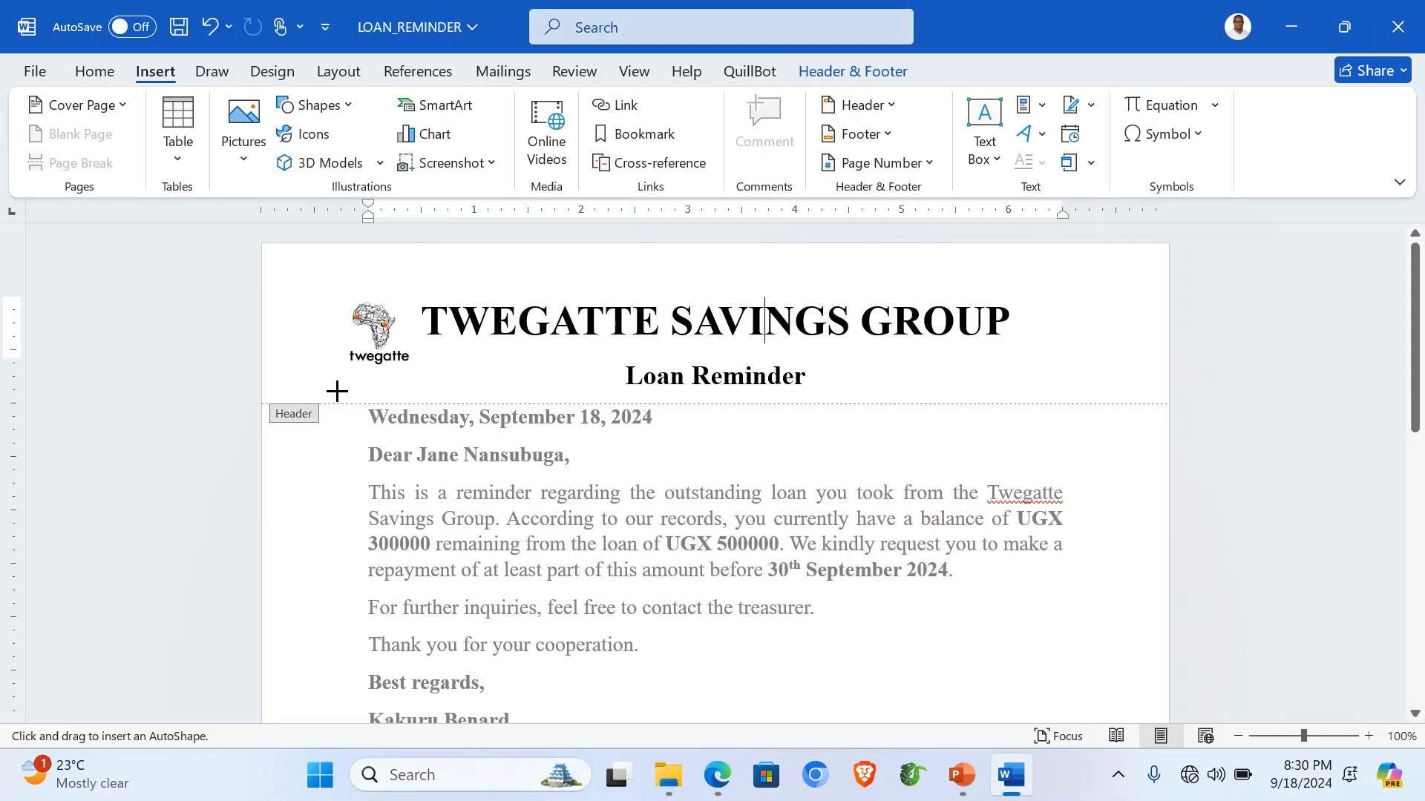
mouse_move(339, 393)
mouse_down()
mouse_move(1033, 379)
mouse_move(1127, 392)
mouse_up()
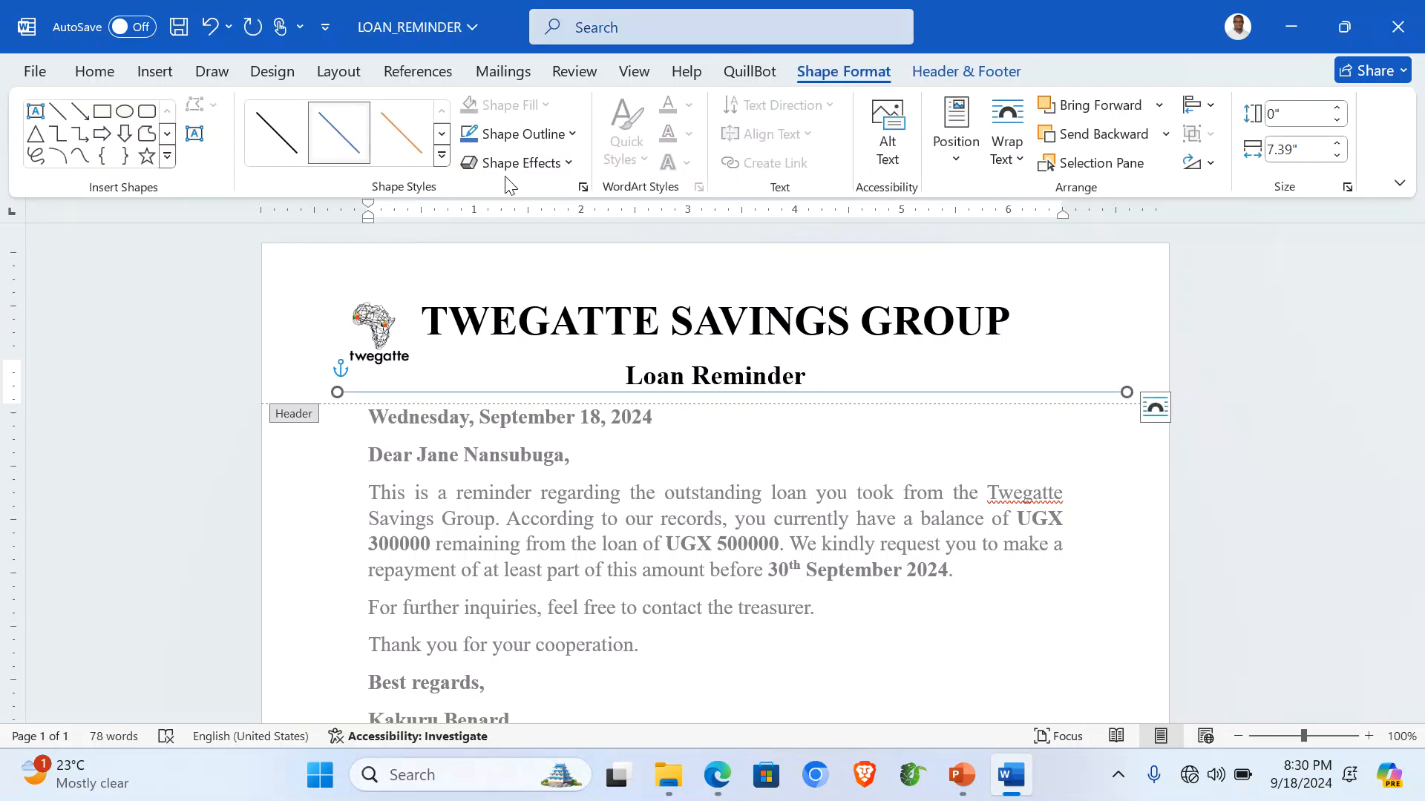
Make the line red with a 6 pt weight and nudge it slightly down.
click(572, 135)
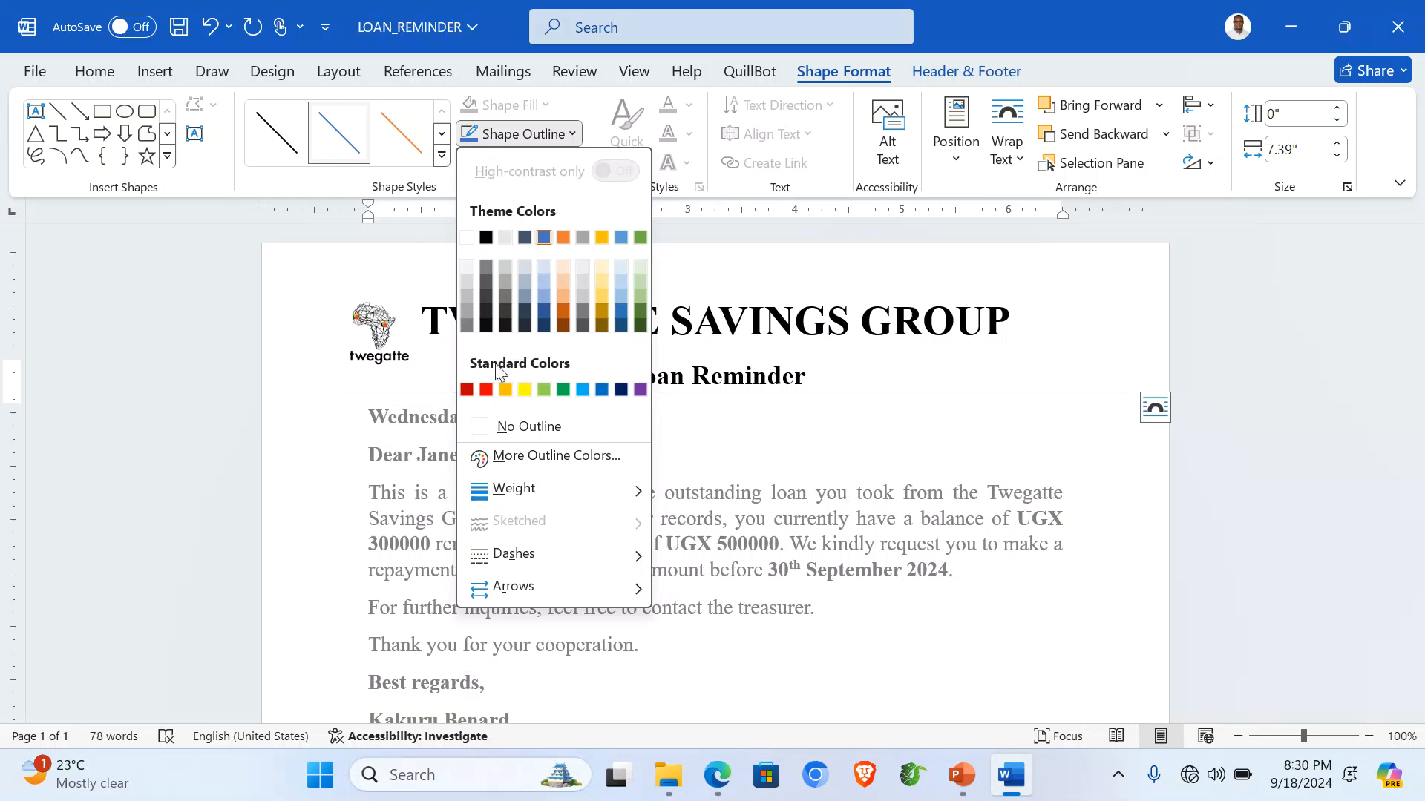
click(486, 393)
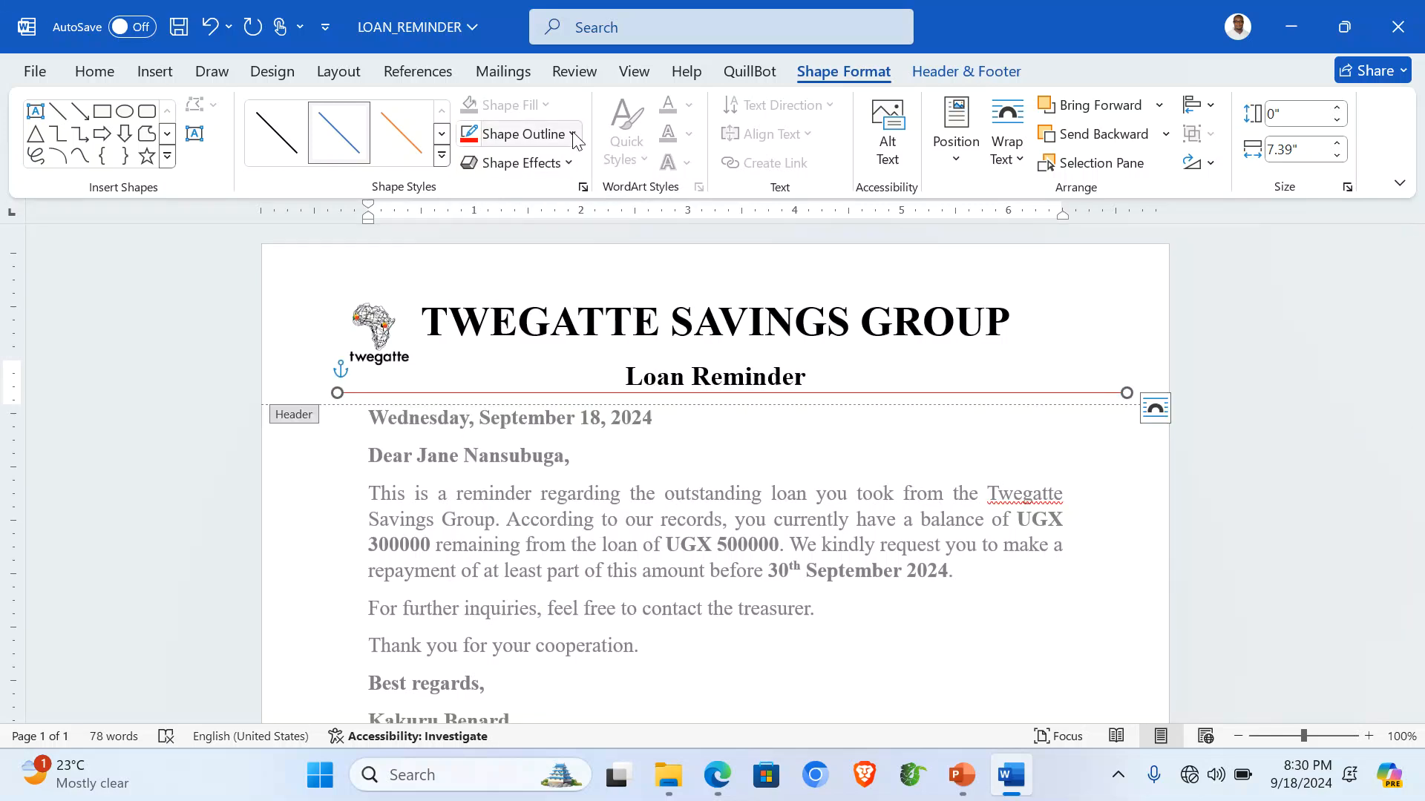
click(564, 134)
mouse_move(588, 489)
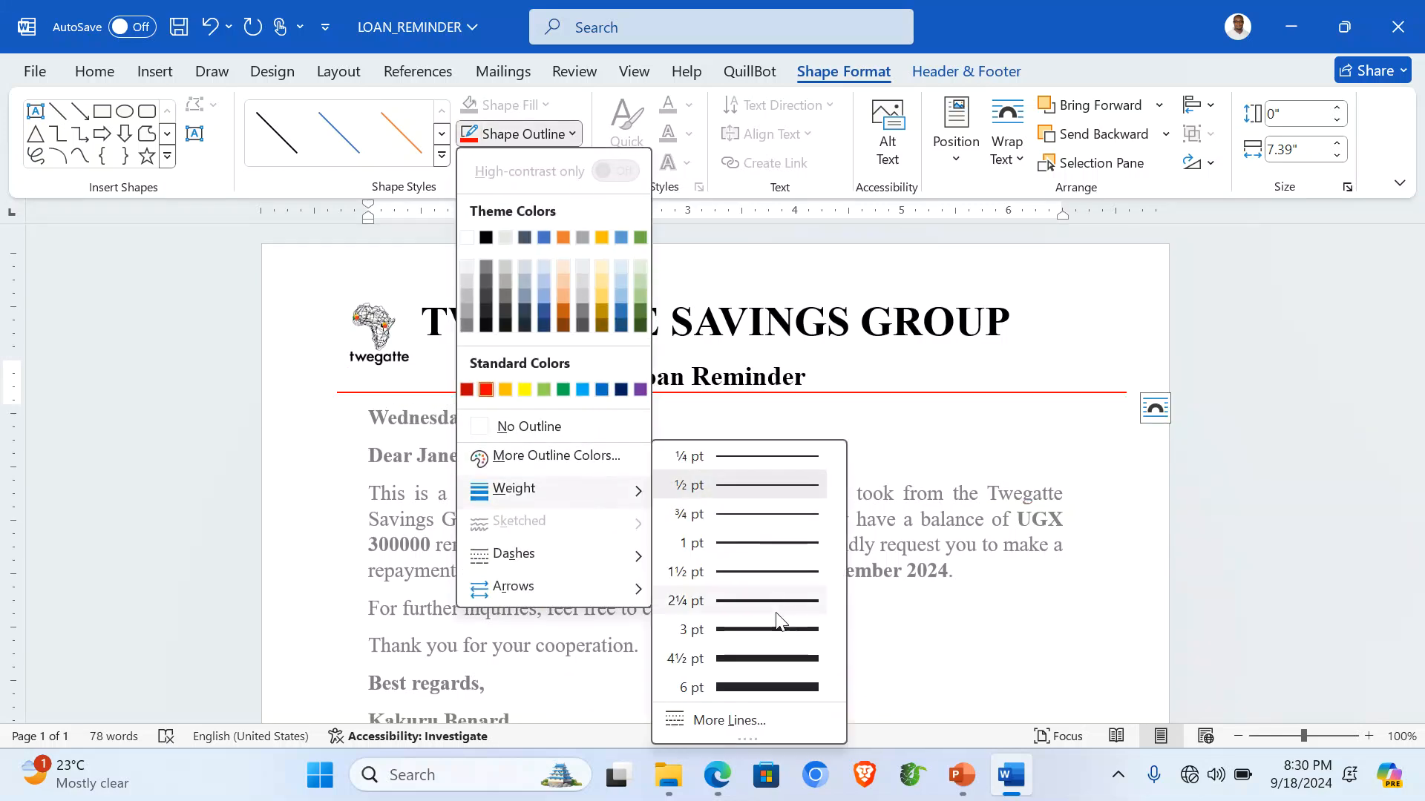
click(779, 684)
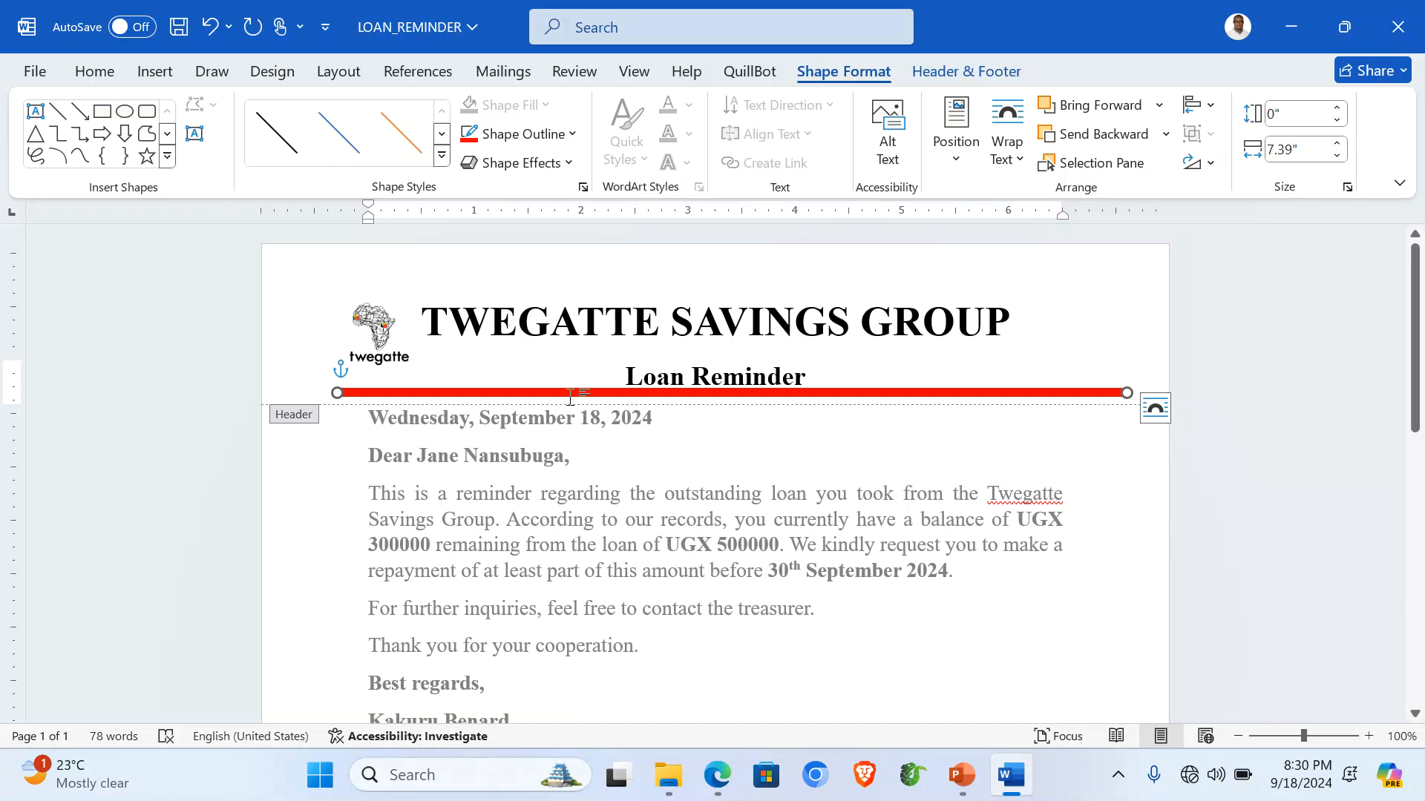
drag(561, 393, 562, 394)
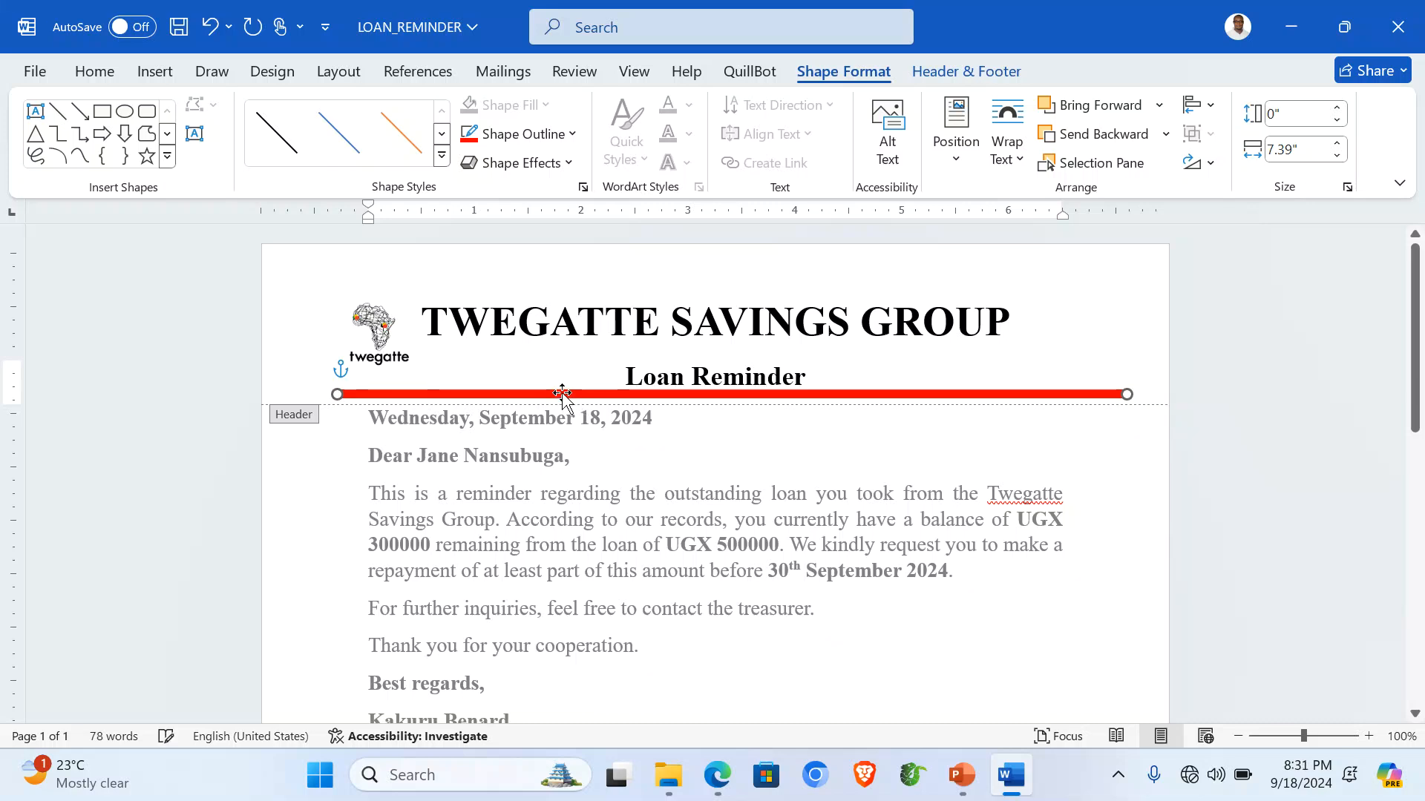
Leave the header and return to editing the letter body.
double_click(709, 475)
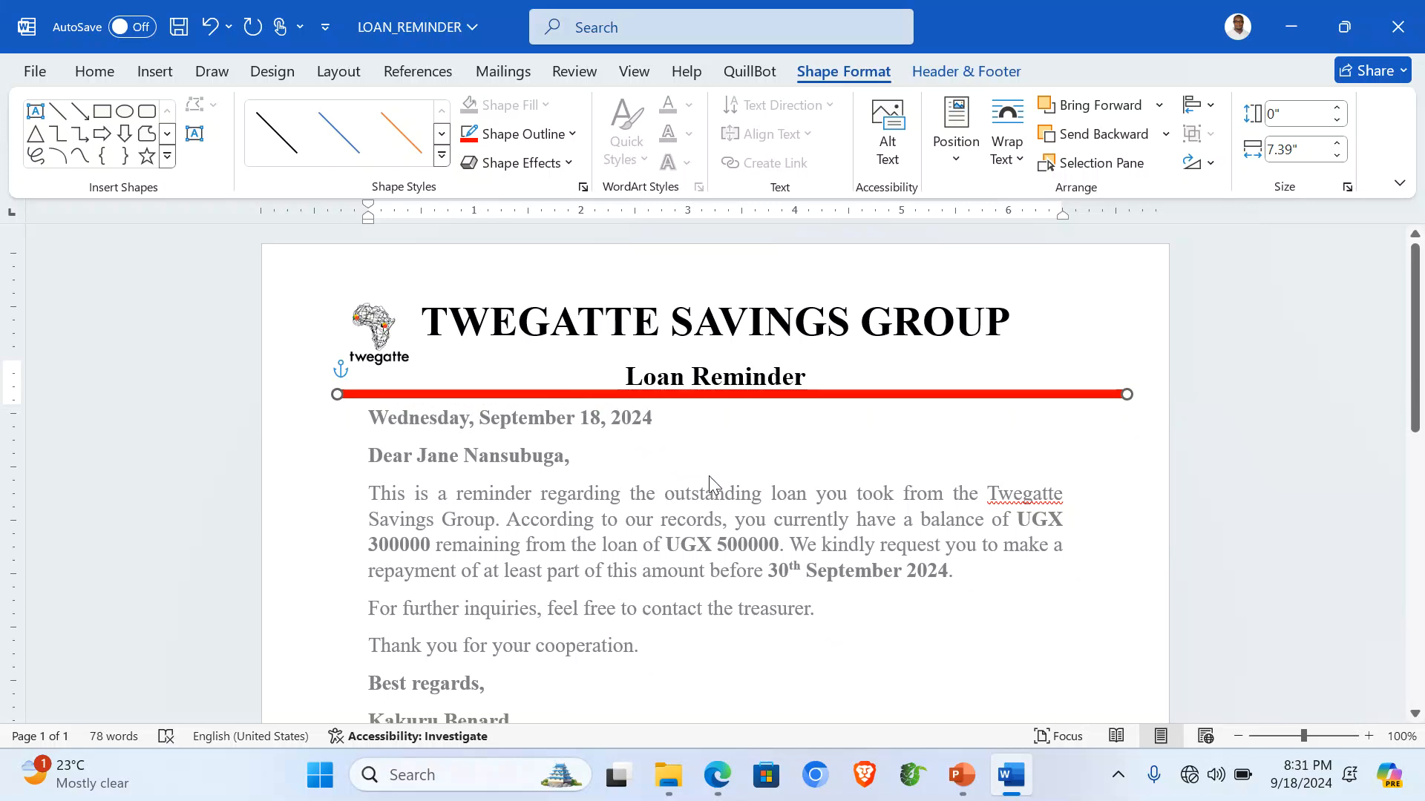
scroll(709, 475, down, 6)
scroll(710, 477, up, 6)
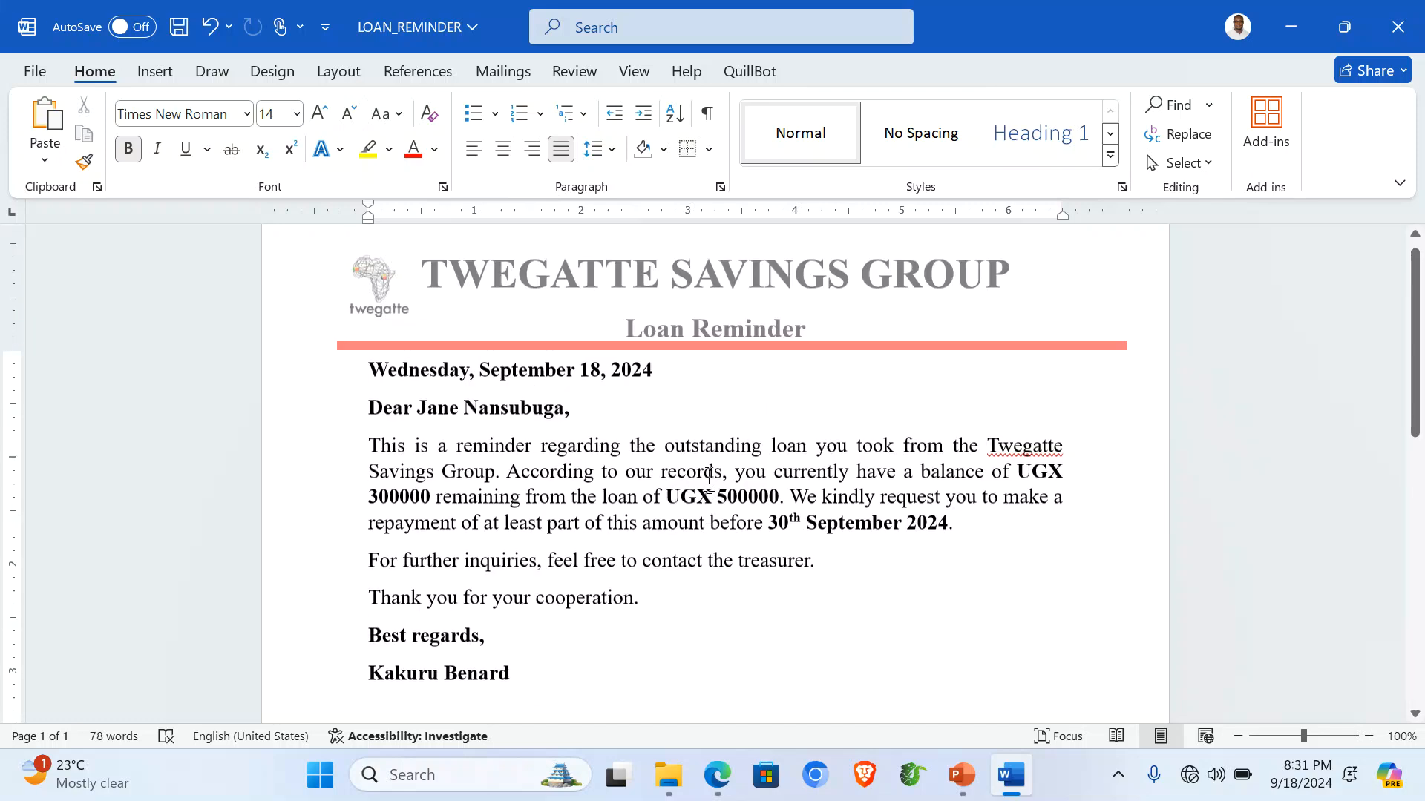
Type '001 - ' plus the sender's name in the footer, then close the footer.
scroll(710, 477, down, 9)
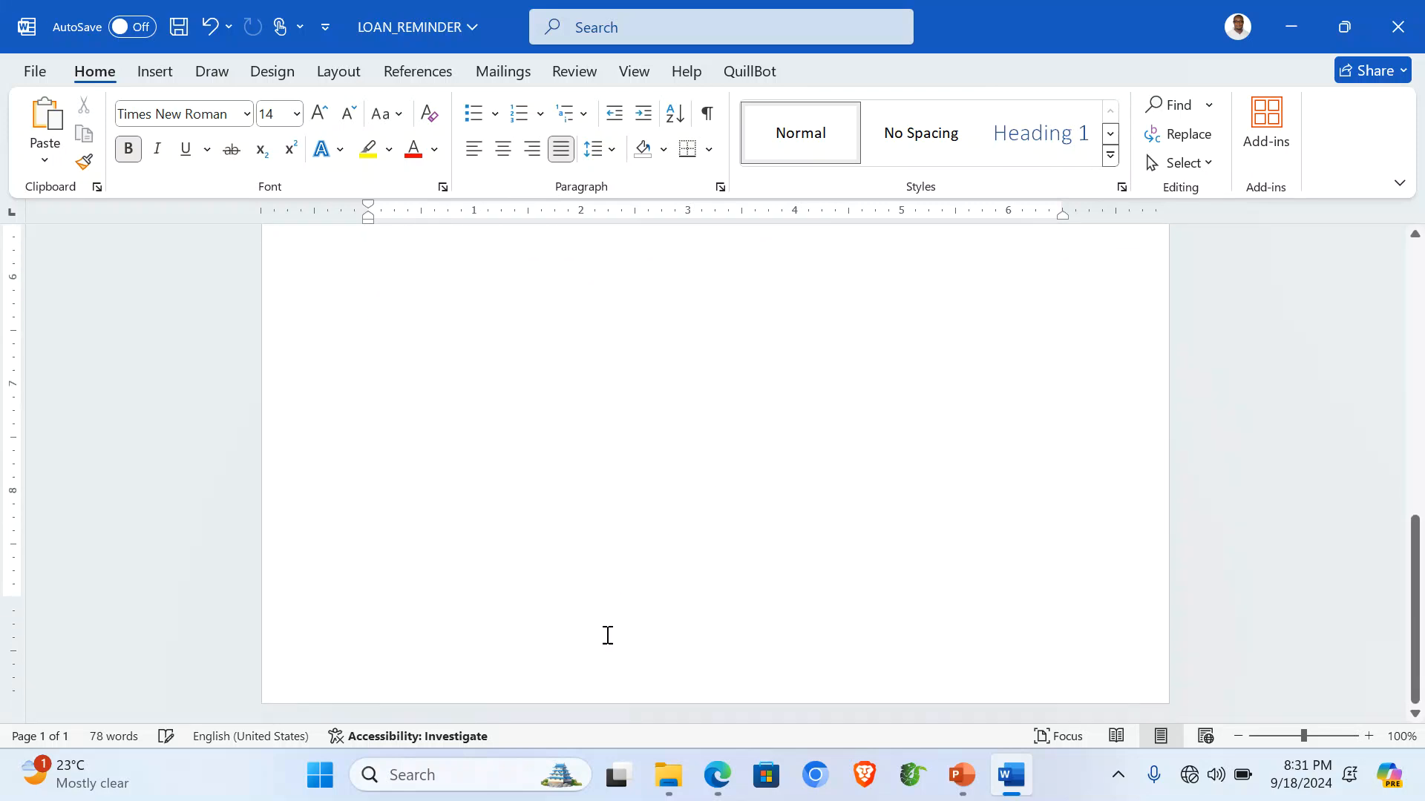
double_click(613, 669)
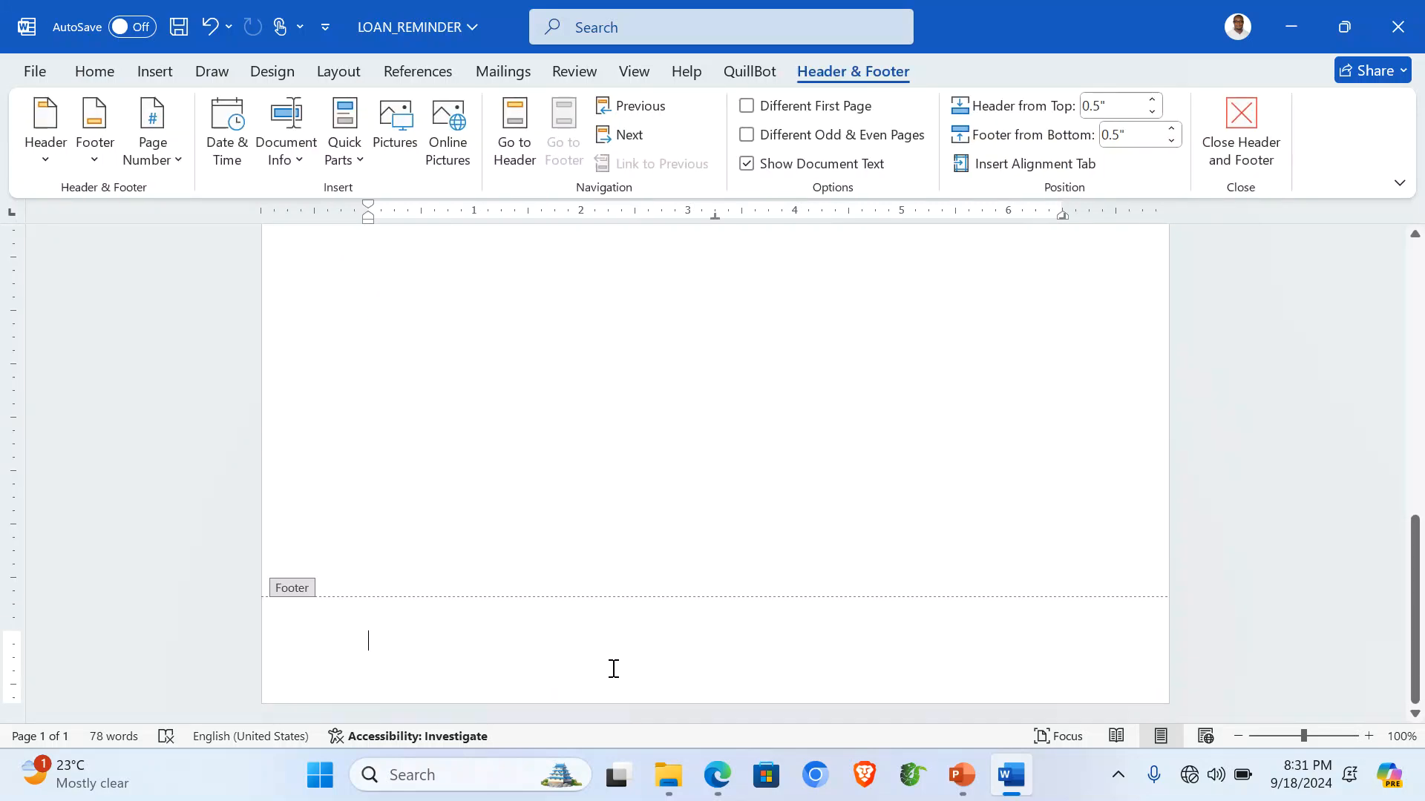
text(00)
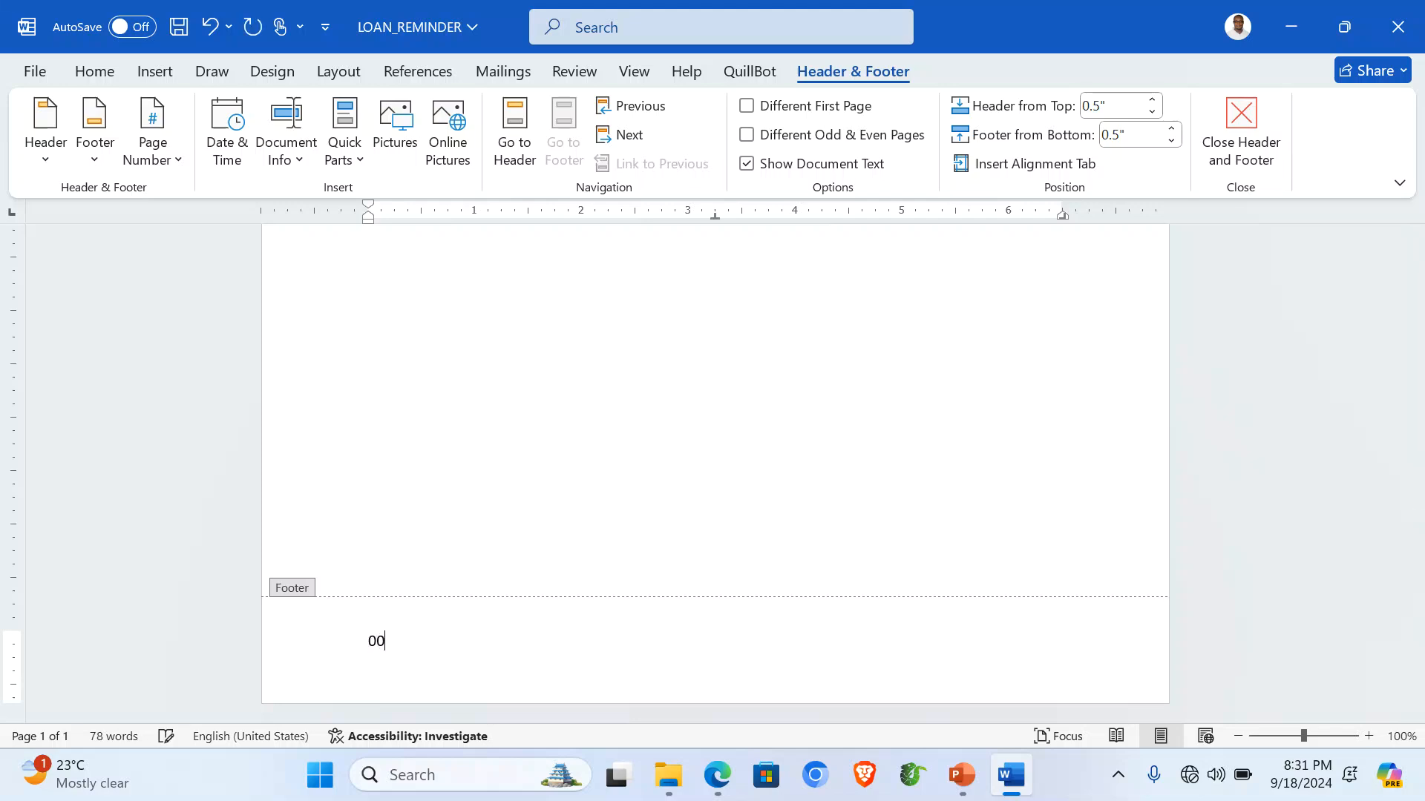
text(ben)
key(BackSpace)
key(BackSpace)
key(BackSpace)
text(be)
key(Return)
double_click(607, 542)
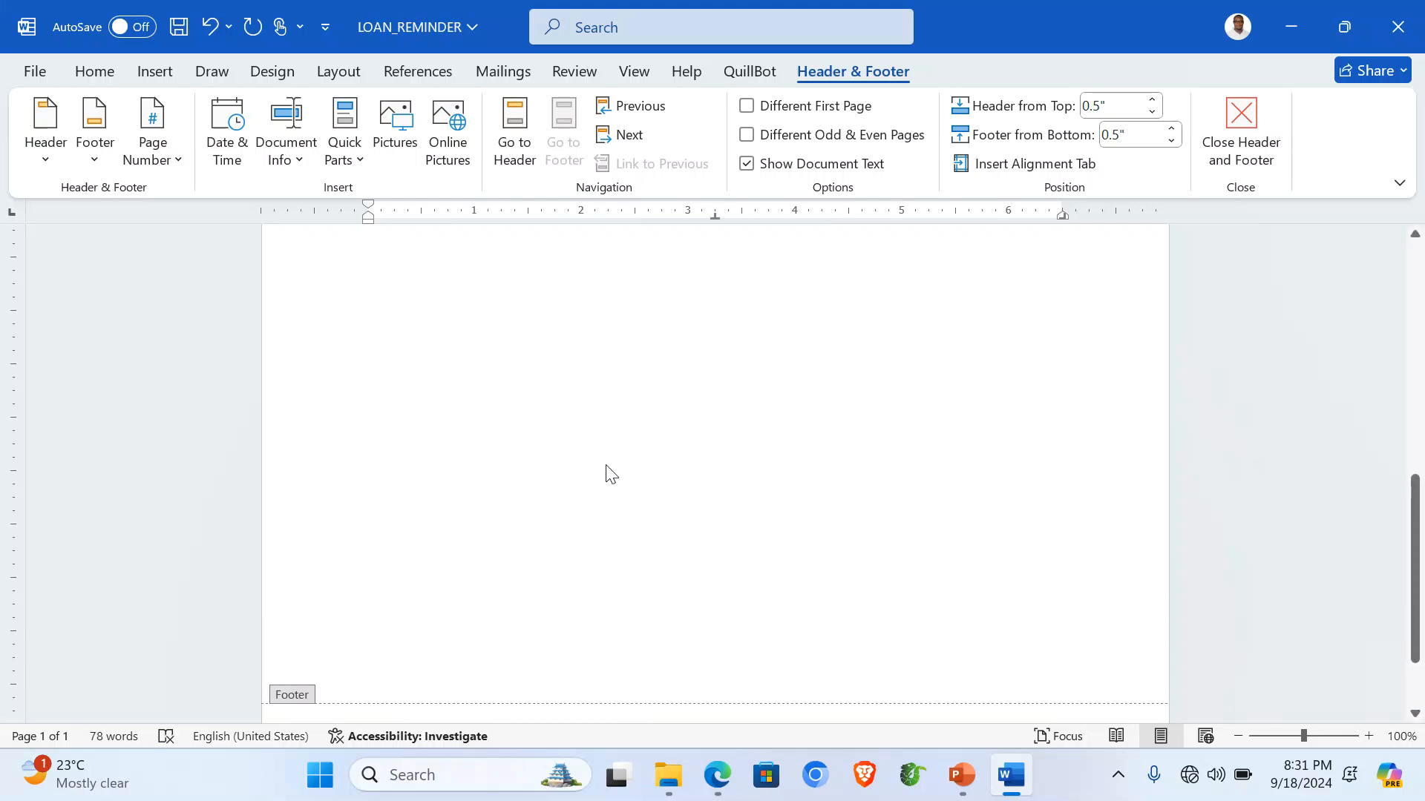
scroll(607, 465, up, 5)
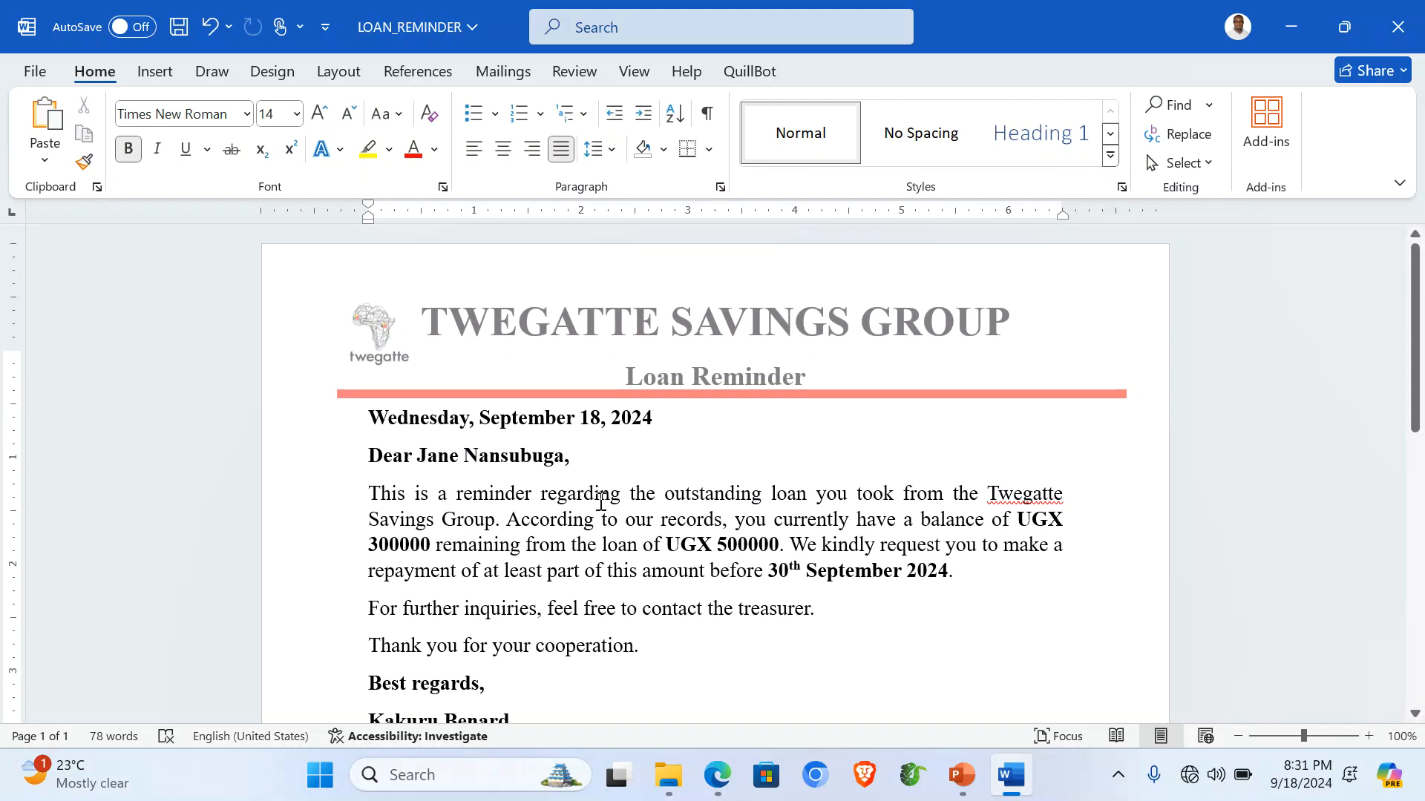
scroll(601, 503, down, 1)
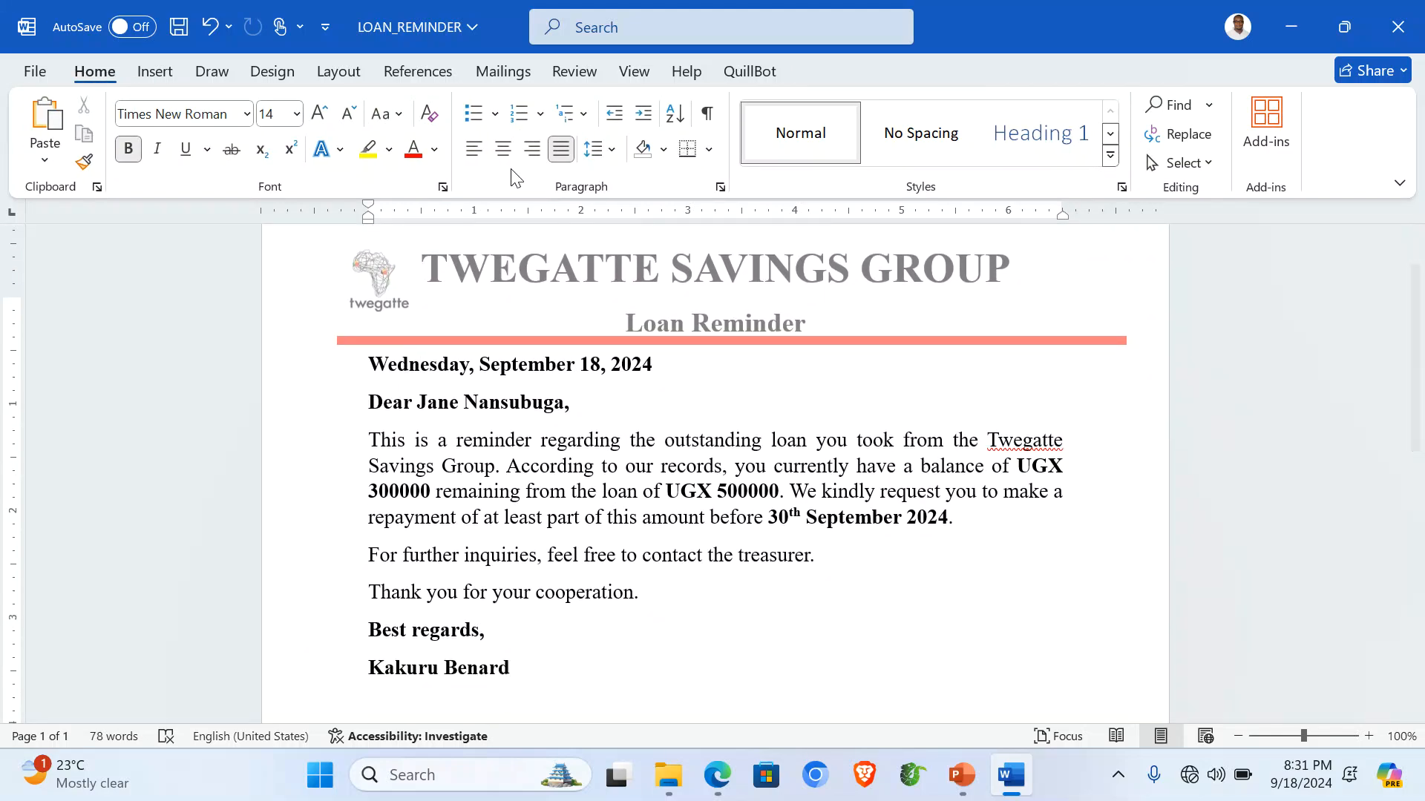
Right-align the date and add blank lines above the greeting and the body paragraph.
click(532, 148)
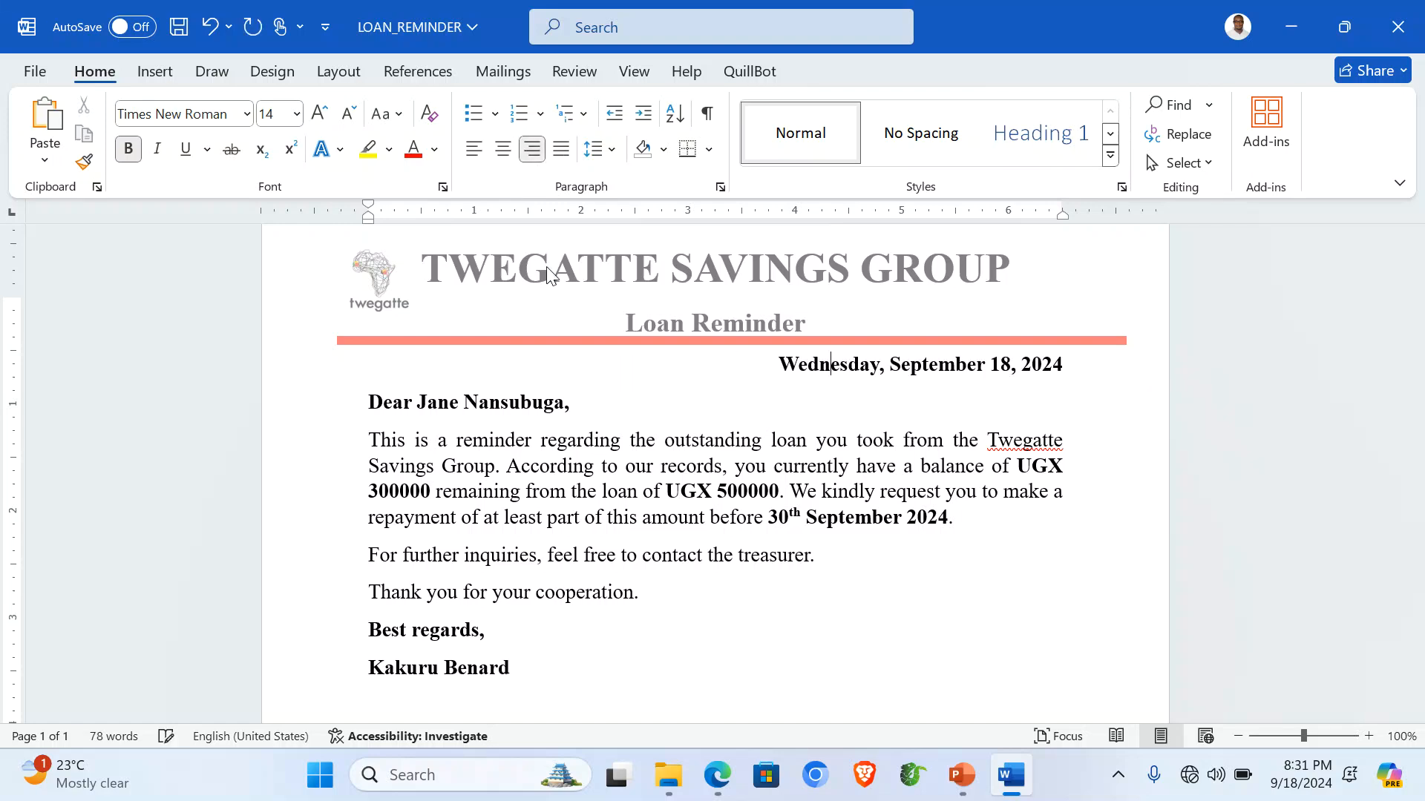
click(370, 399)
key(Return)
click(369, 473)
key(Return)
Apply 1.5 line spacing to the body paragraph and the two lines after it.
scroll(552, 488, down, 3)
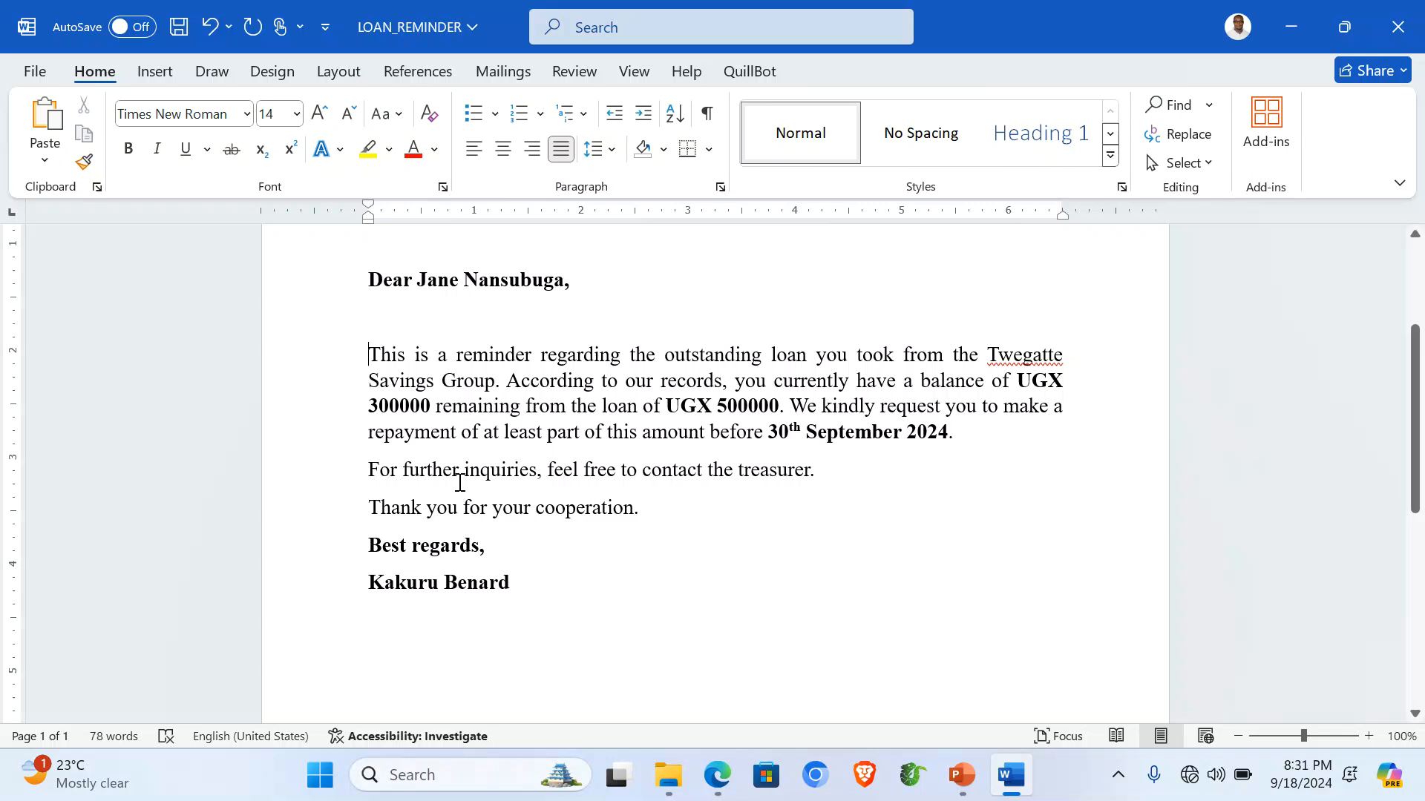
drag(336, 371, 359, 519)
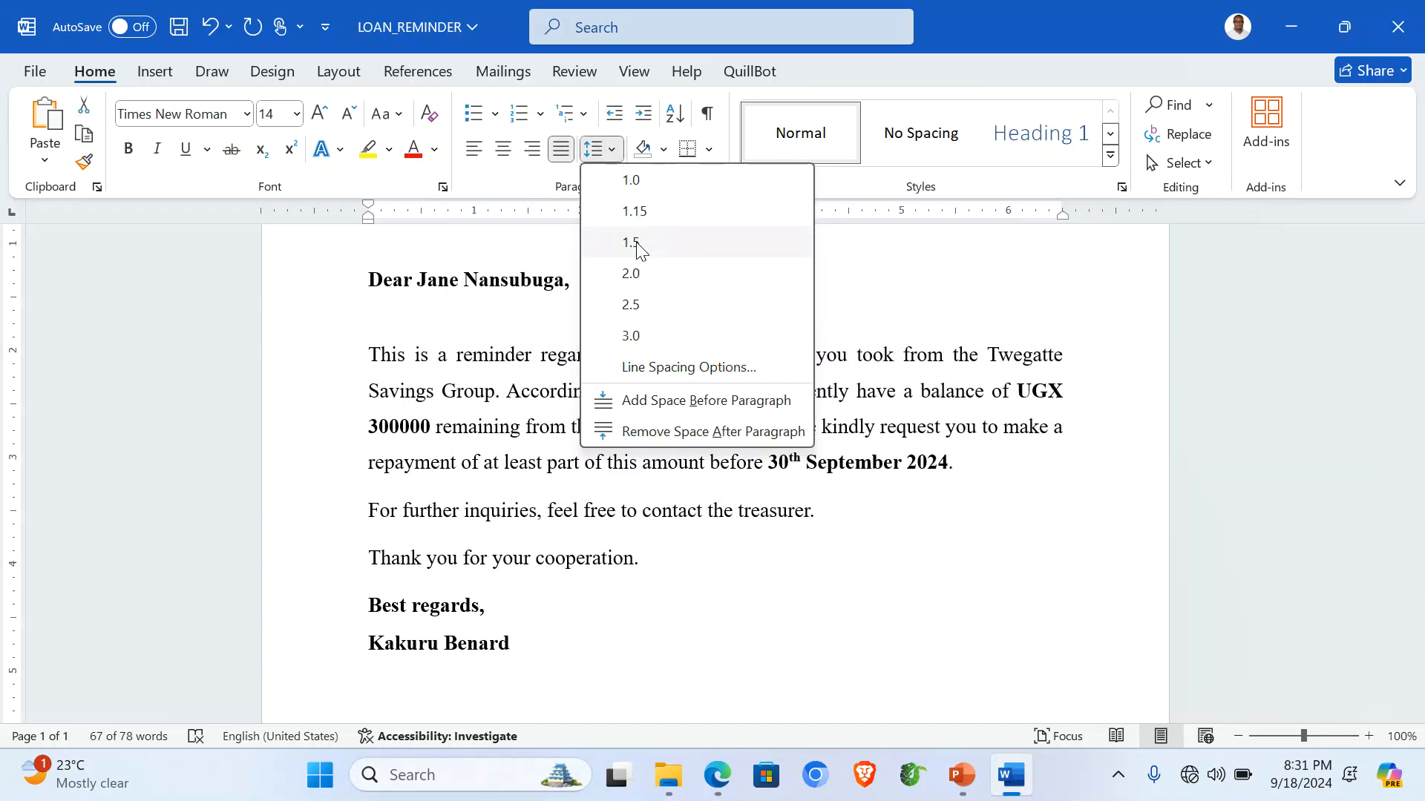
click(636, 243)
click(551, 459)
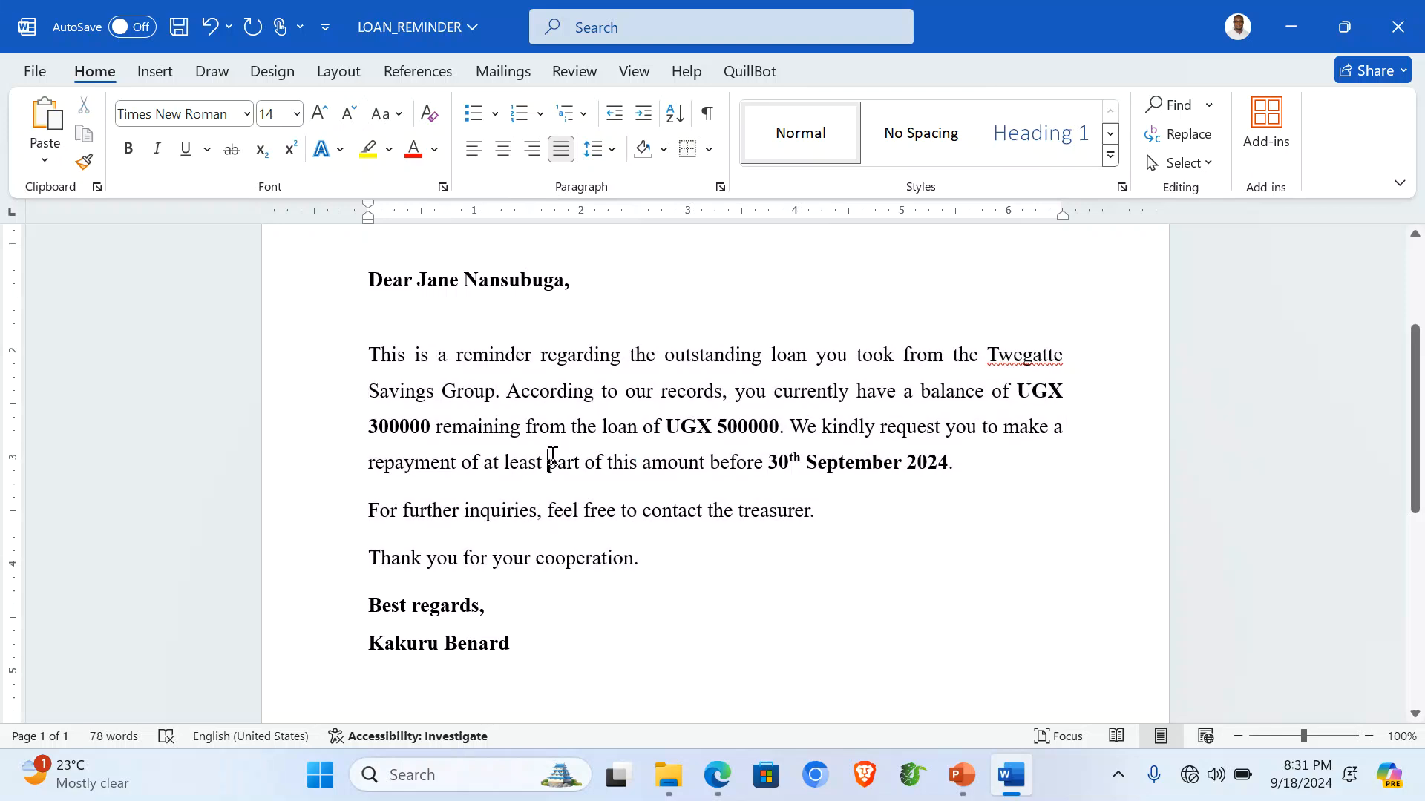
Make the paragraph's first letter T a dropped capital spanning two lines.
drag(378, 353, 367, 356)
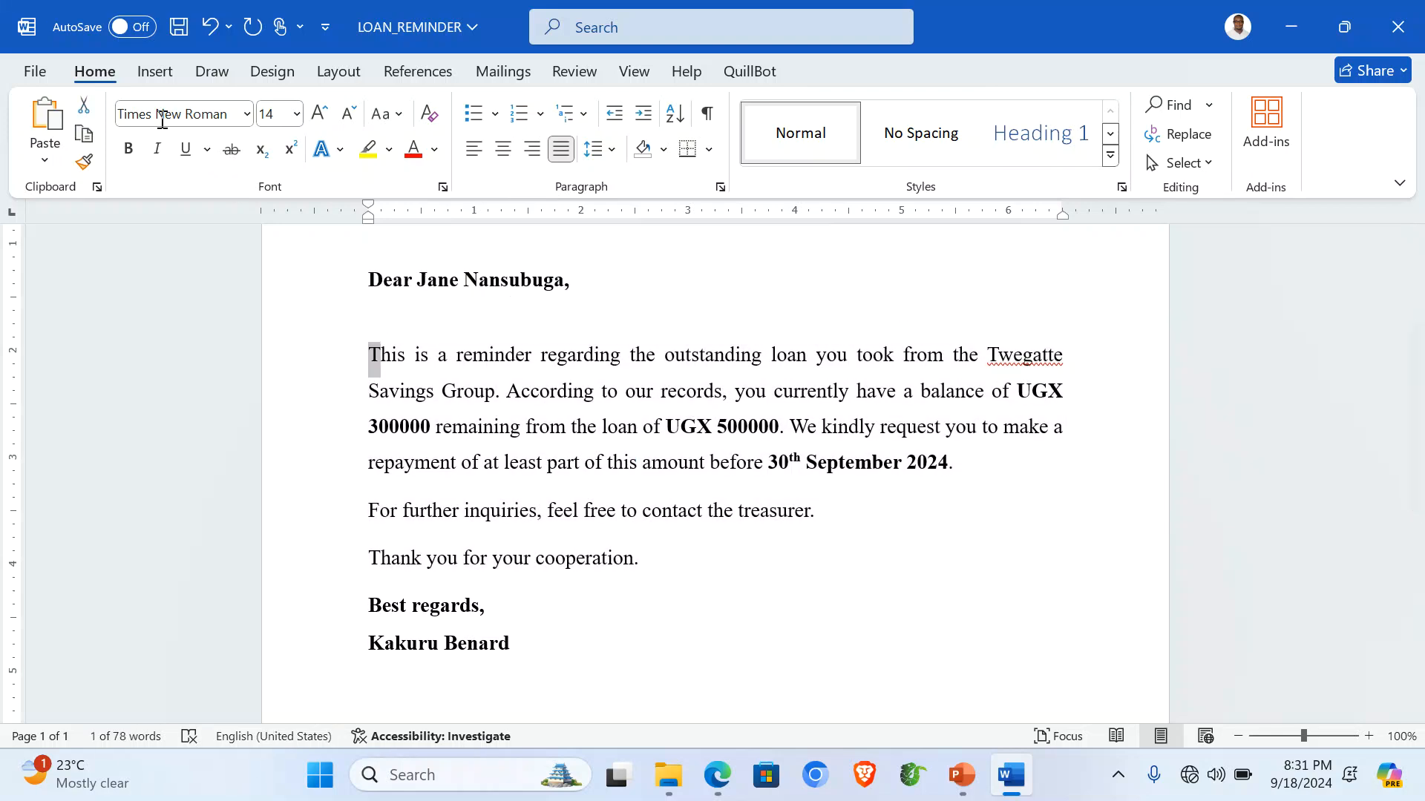
click(155, 71)
click(1042, 135)
click(1045, 136)
click(1041, 163)
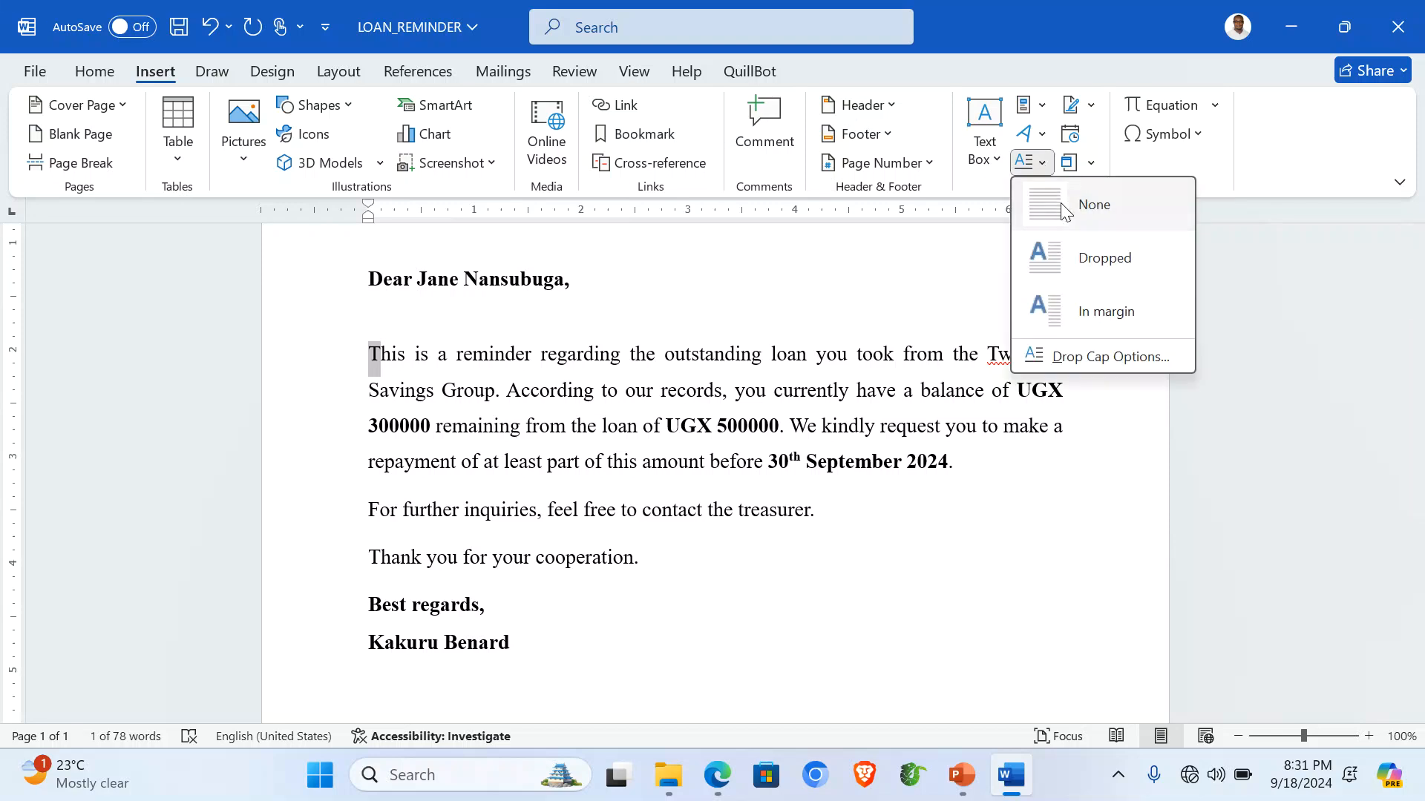
click(1095, 359)
click(745, 269)
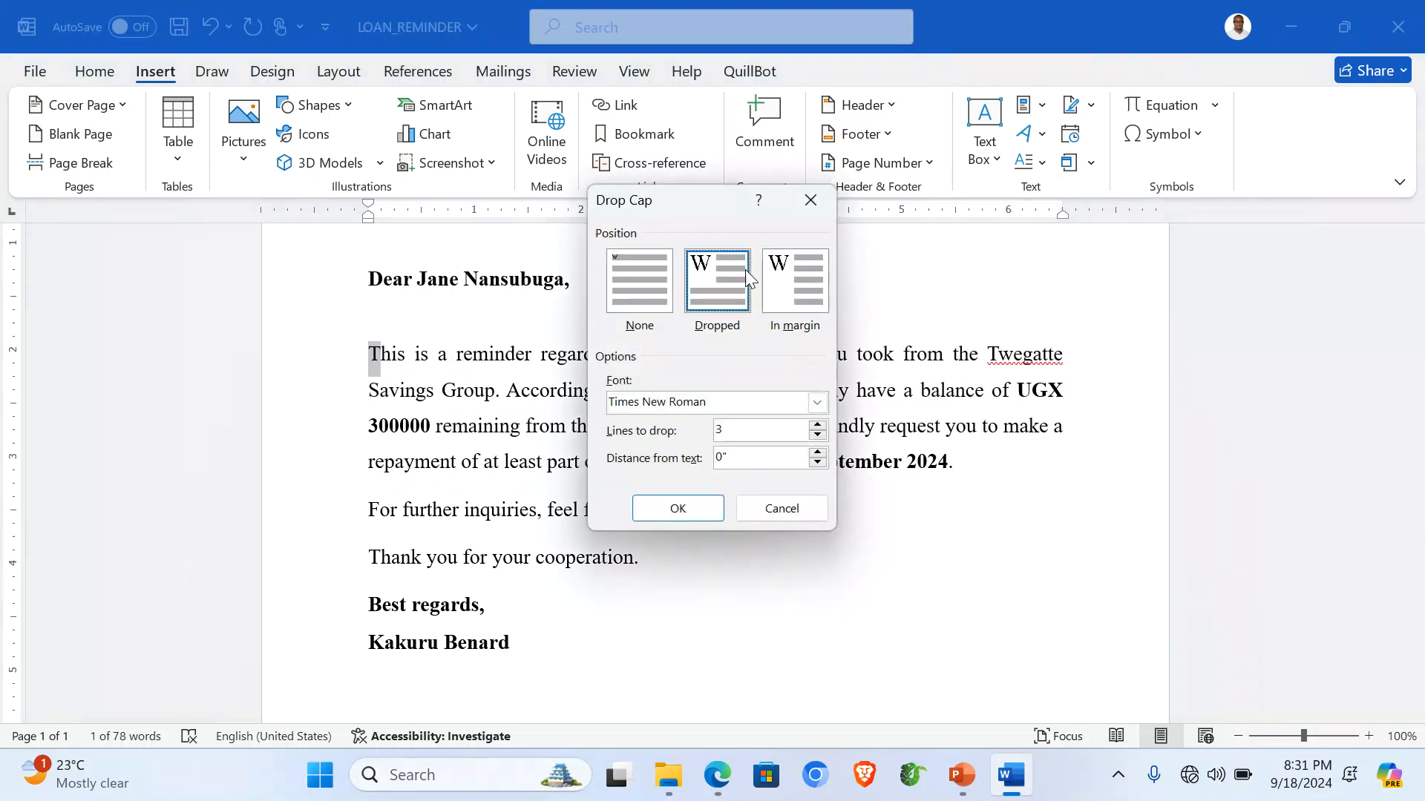
click(817, 445)
click(705, 509)
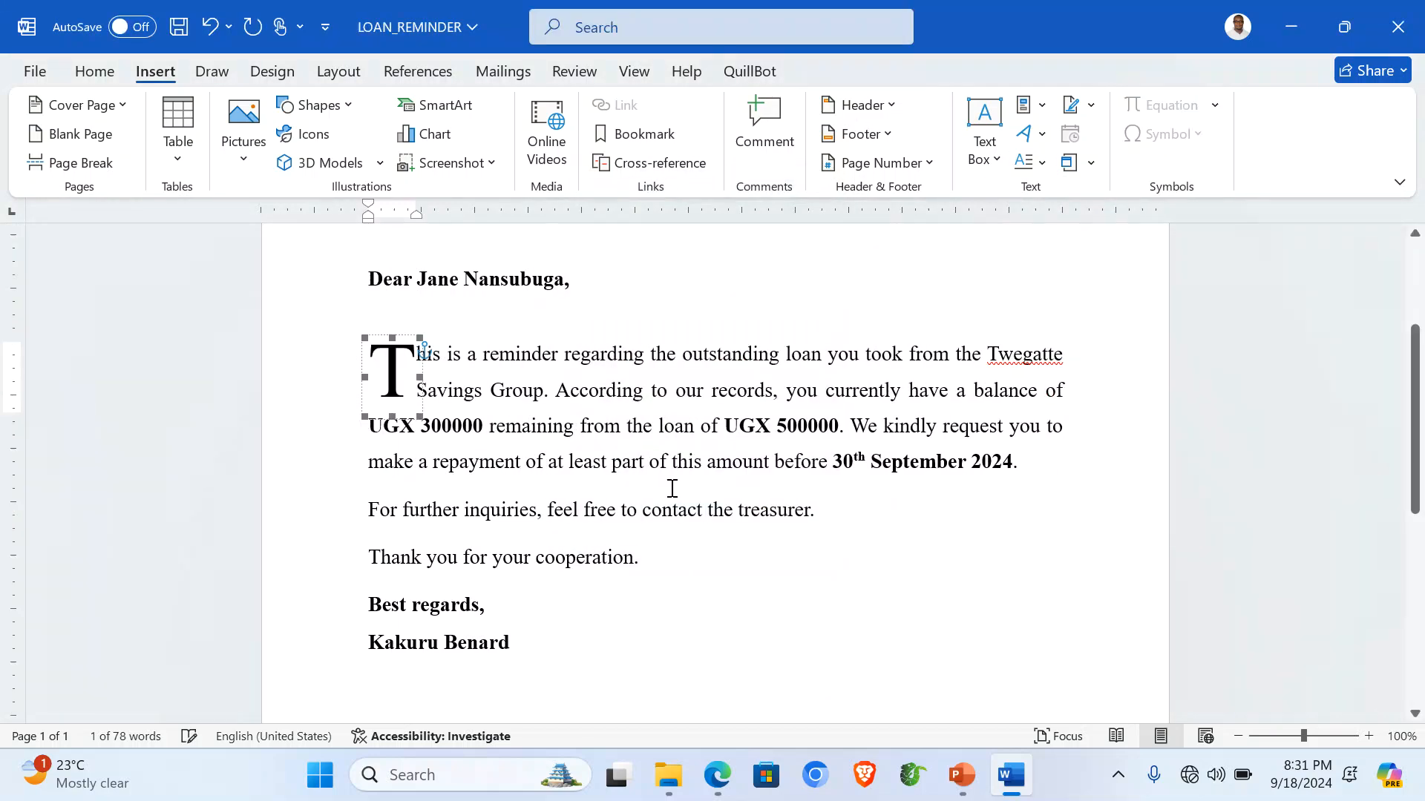
Colour the drop cap T red.
click(94, 71)
click(412, 149)
click(592, 462)
scroll(594, 455, up, 2)
scroll(594, 455, up, 1)
scroll(594, 455, down, 1)
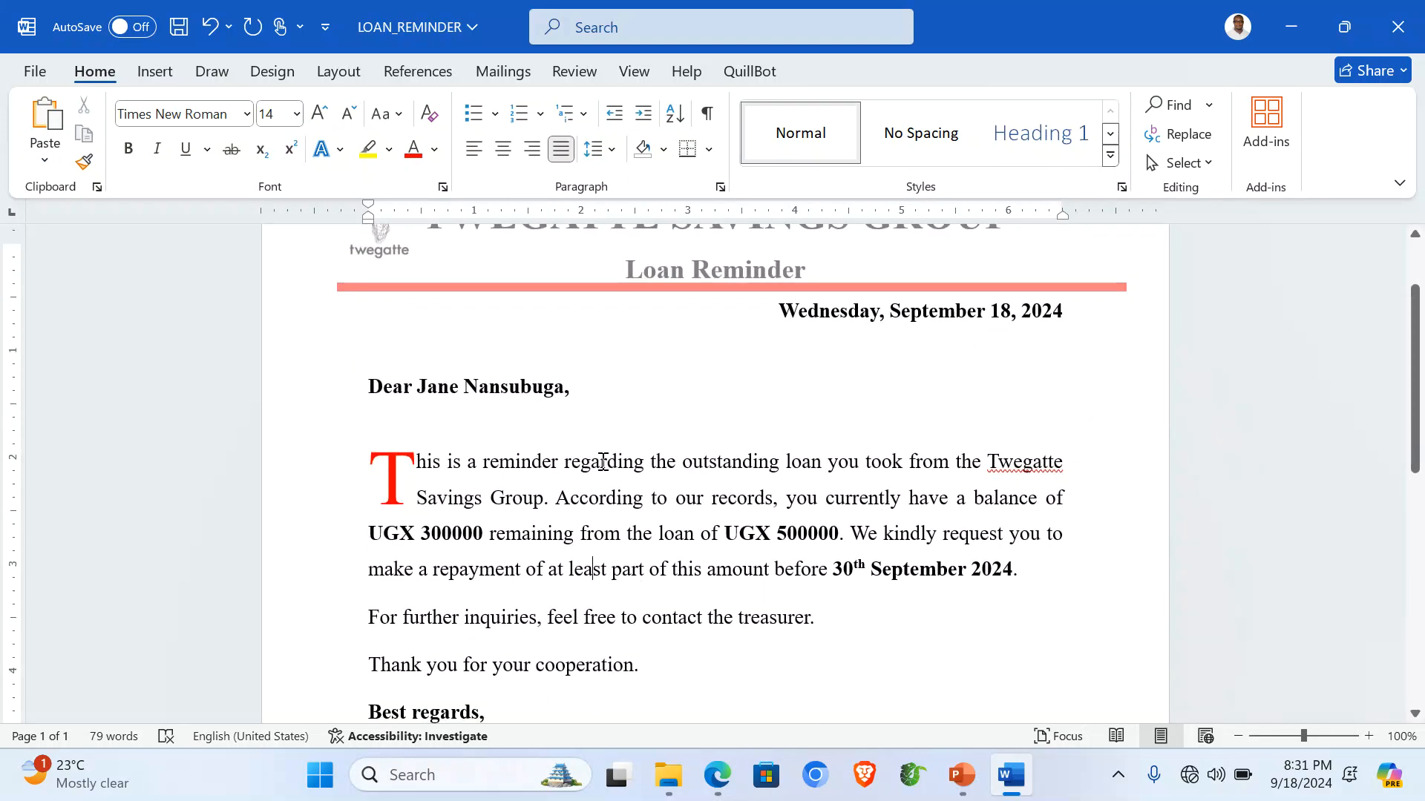
click(525, 74)
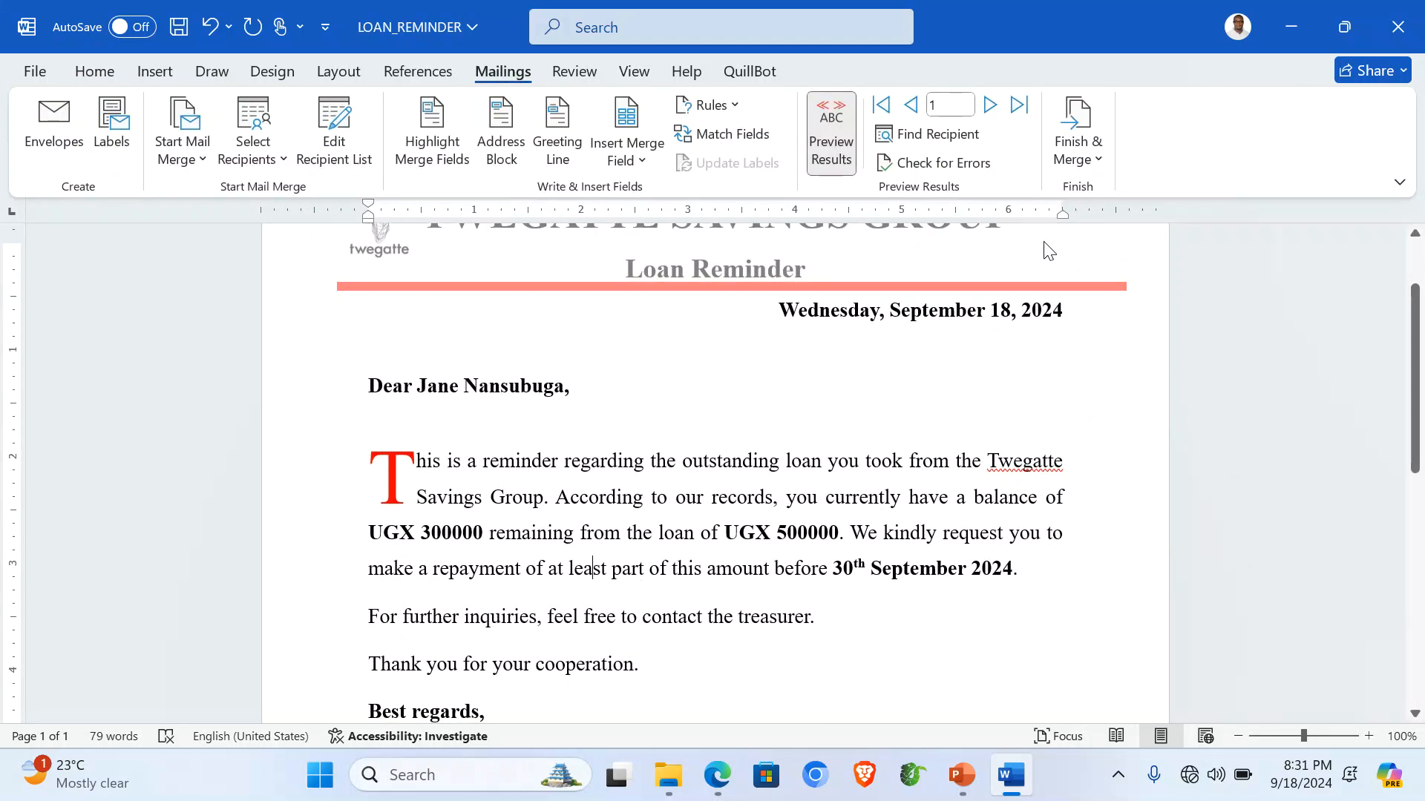
Merge all records into individual letters in a new document, review them, and start saving.
click(1097, 164)
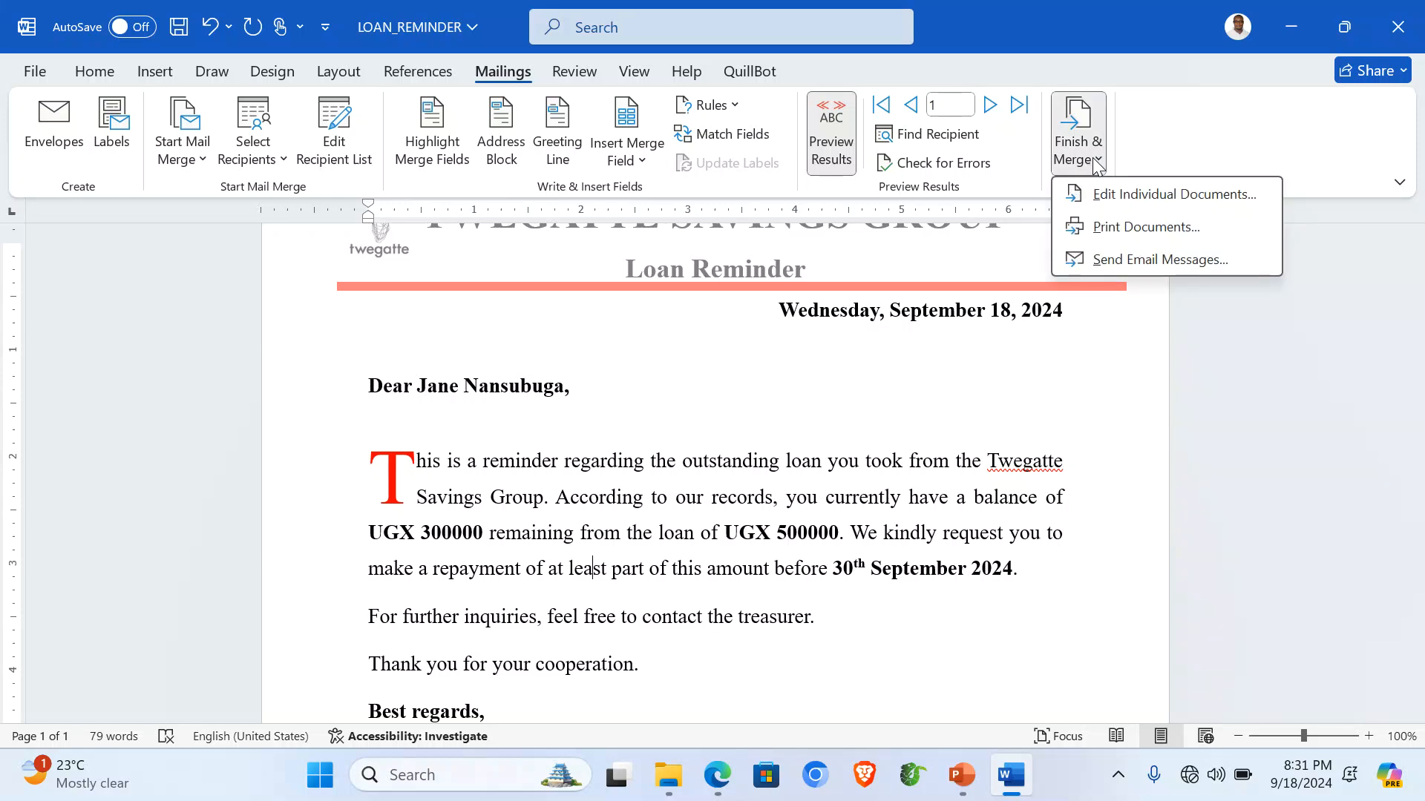
click(1127, 211)
click(684, 428)
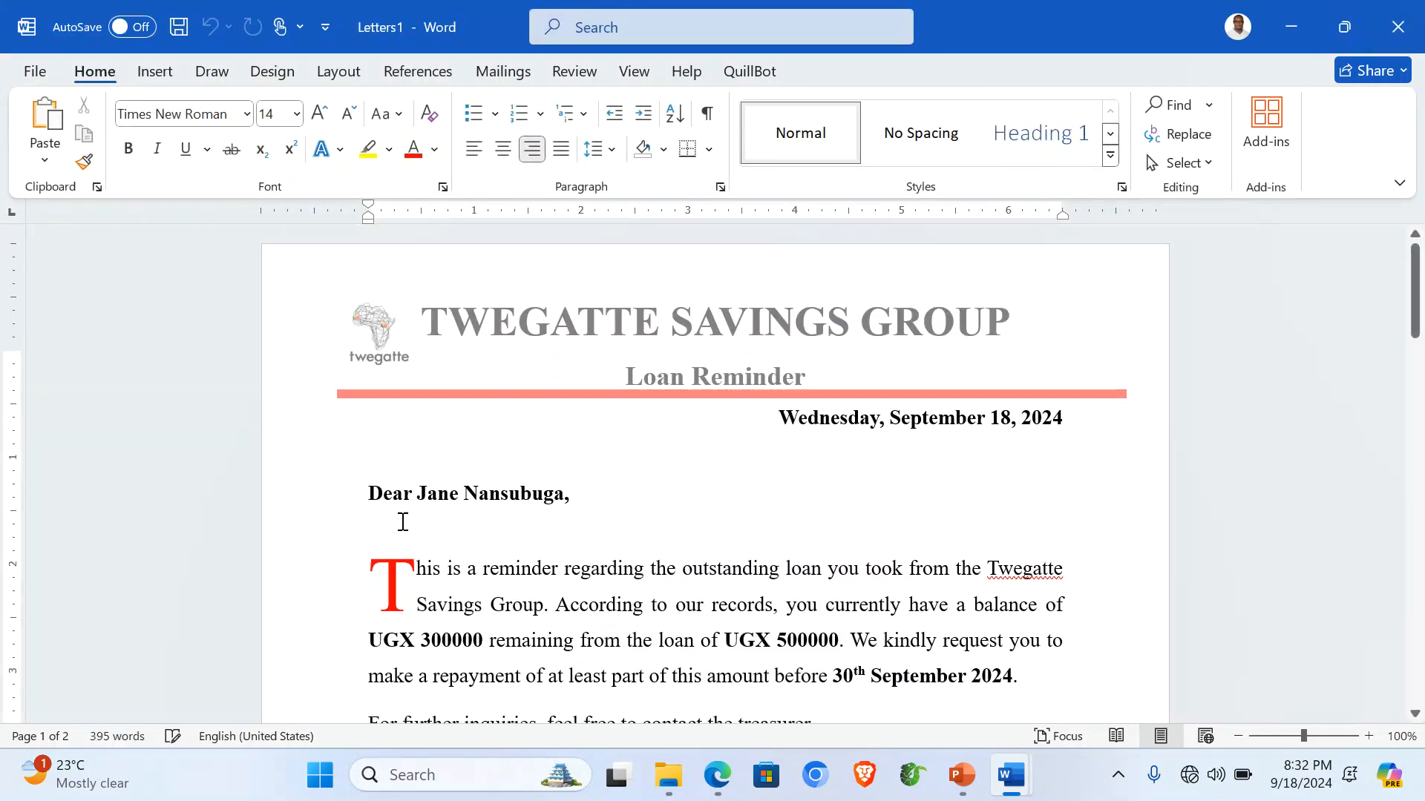
scroll(638, 404, down, 10)
scroll(638, 403, down, 15)
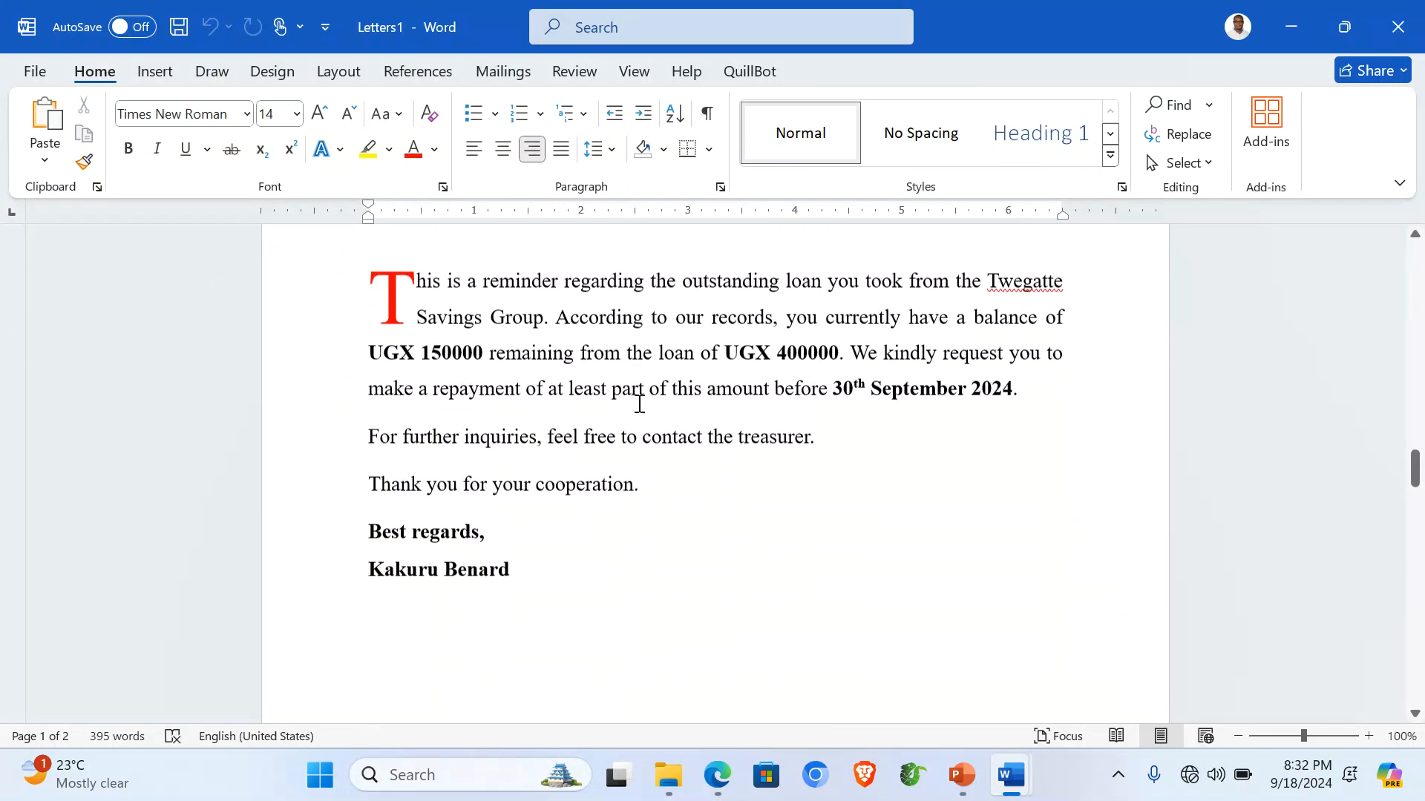
key(ctrl+s)
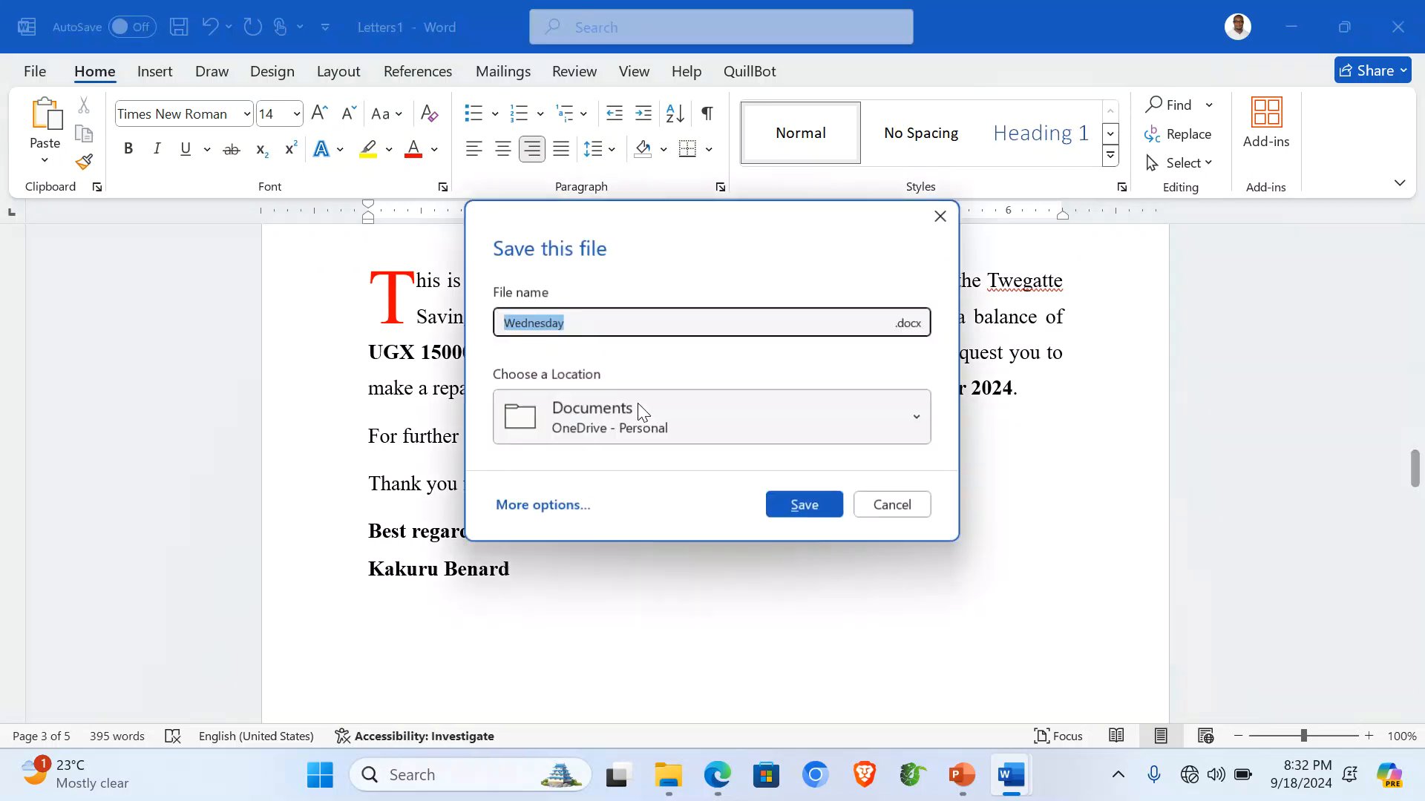
Save the merged letters as LOAN_REMINDER LETTERS in the Desktop ITEM 1 folder.
click(543, 504)
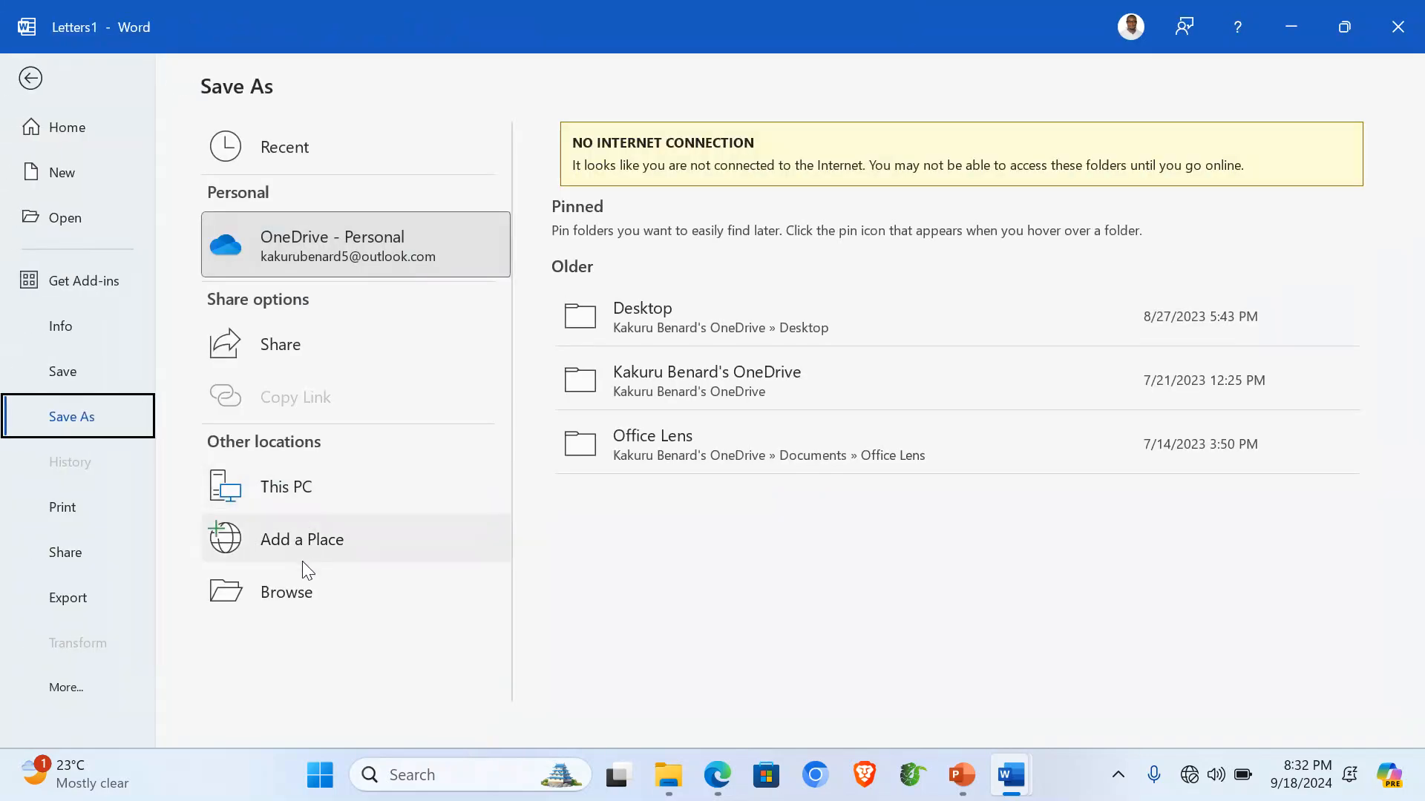
click(305, 584)
click(102, 228)
double_click(344, 267)
click(281, 177)
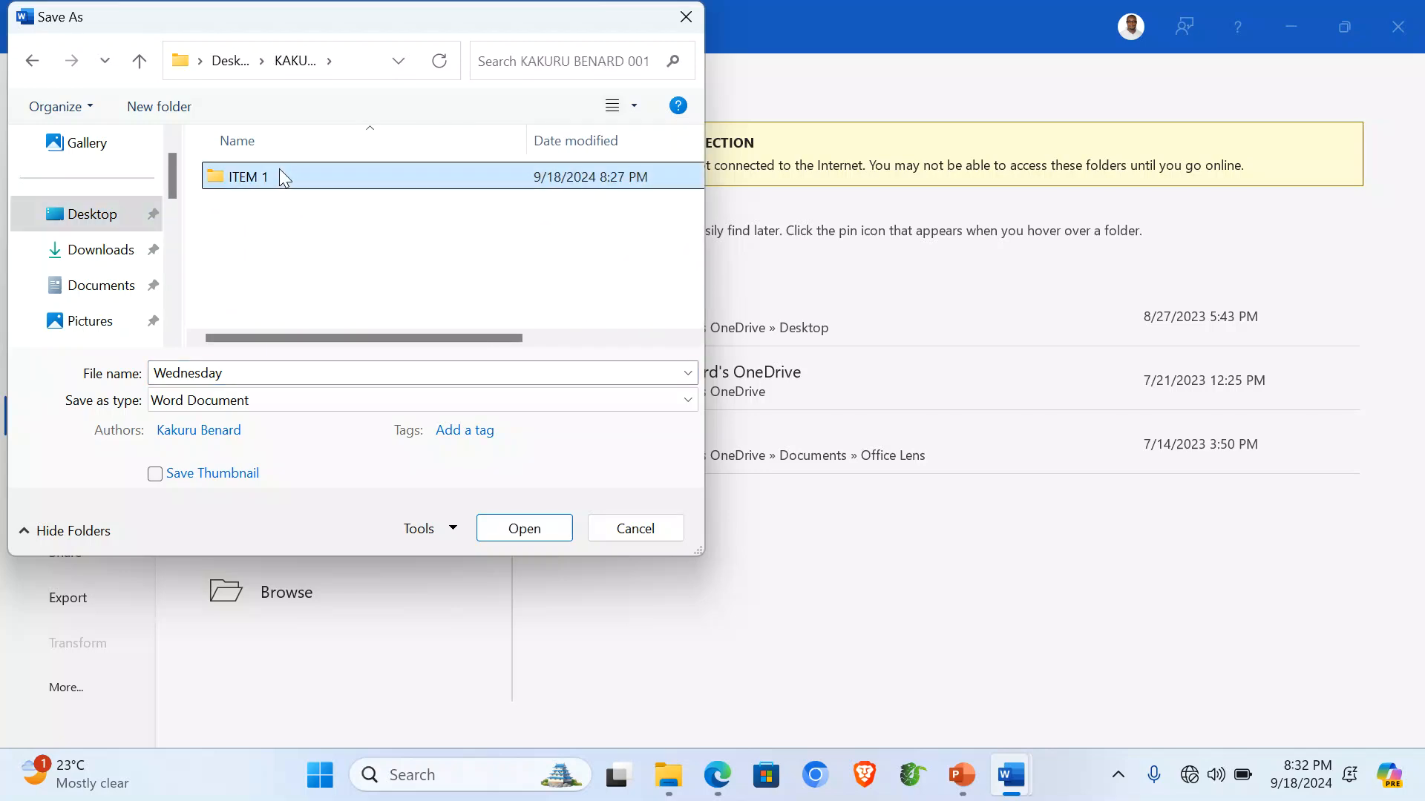
double_click(280, 174)
click(269, 185)
double_click(286, 376)
click(288, 377)
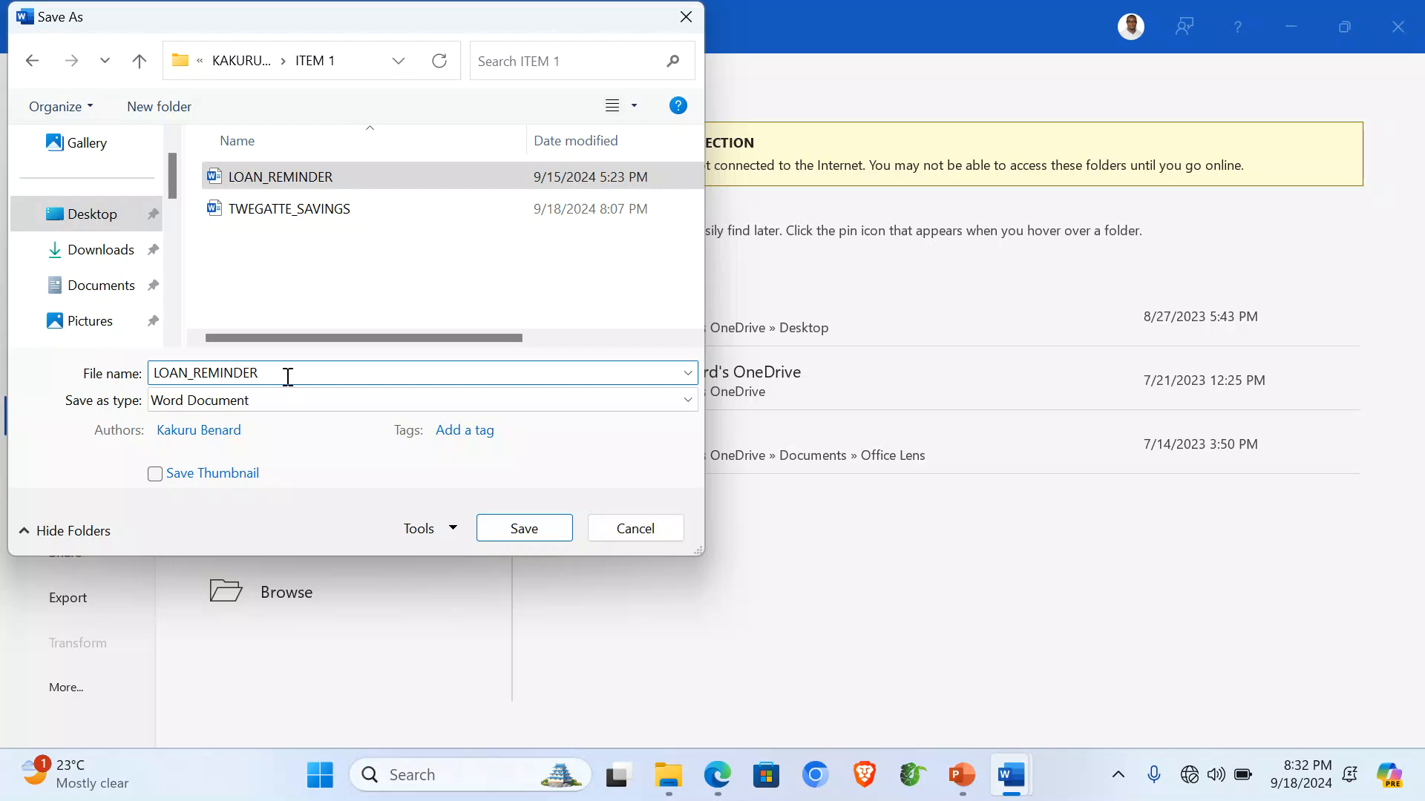
text(LETTERS)
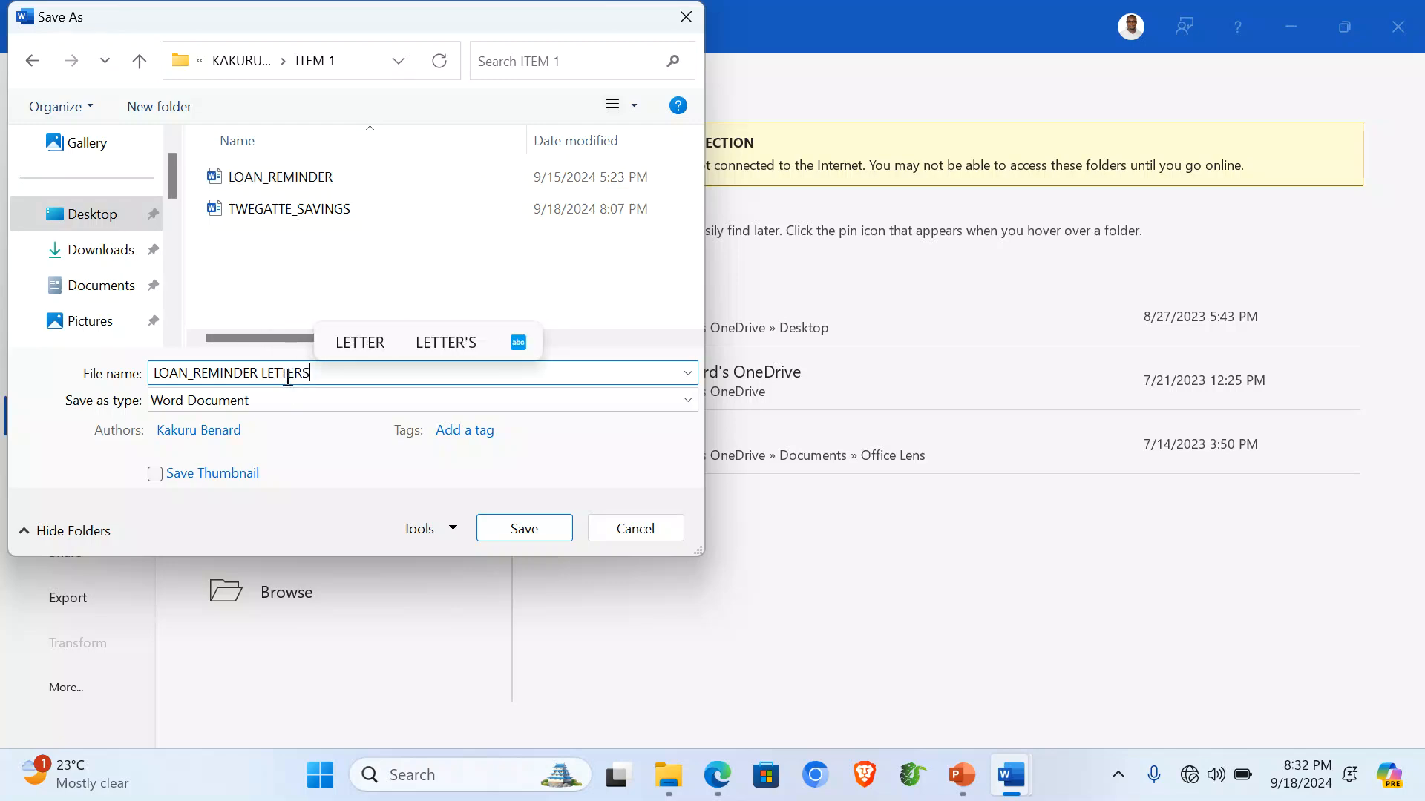
click(521, 526)
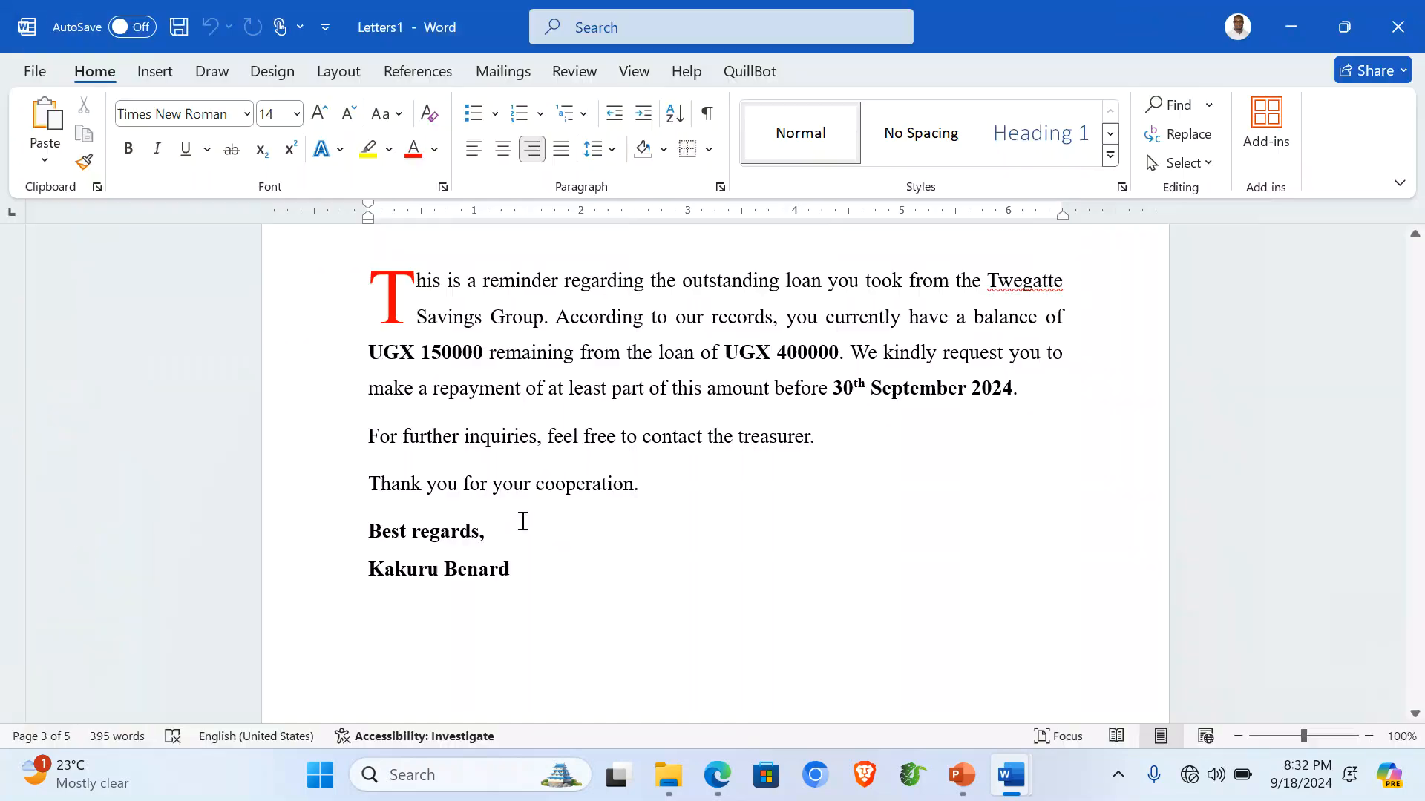
Close the merged letters and the template, discarding the template's changes.
click(1399, 10)
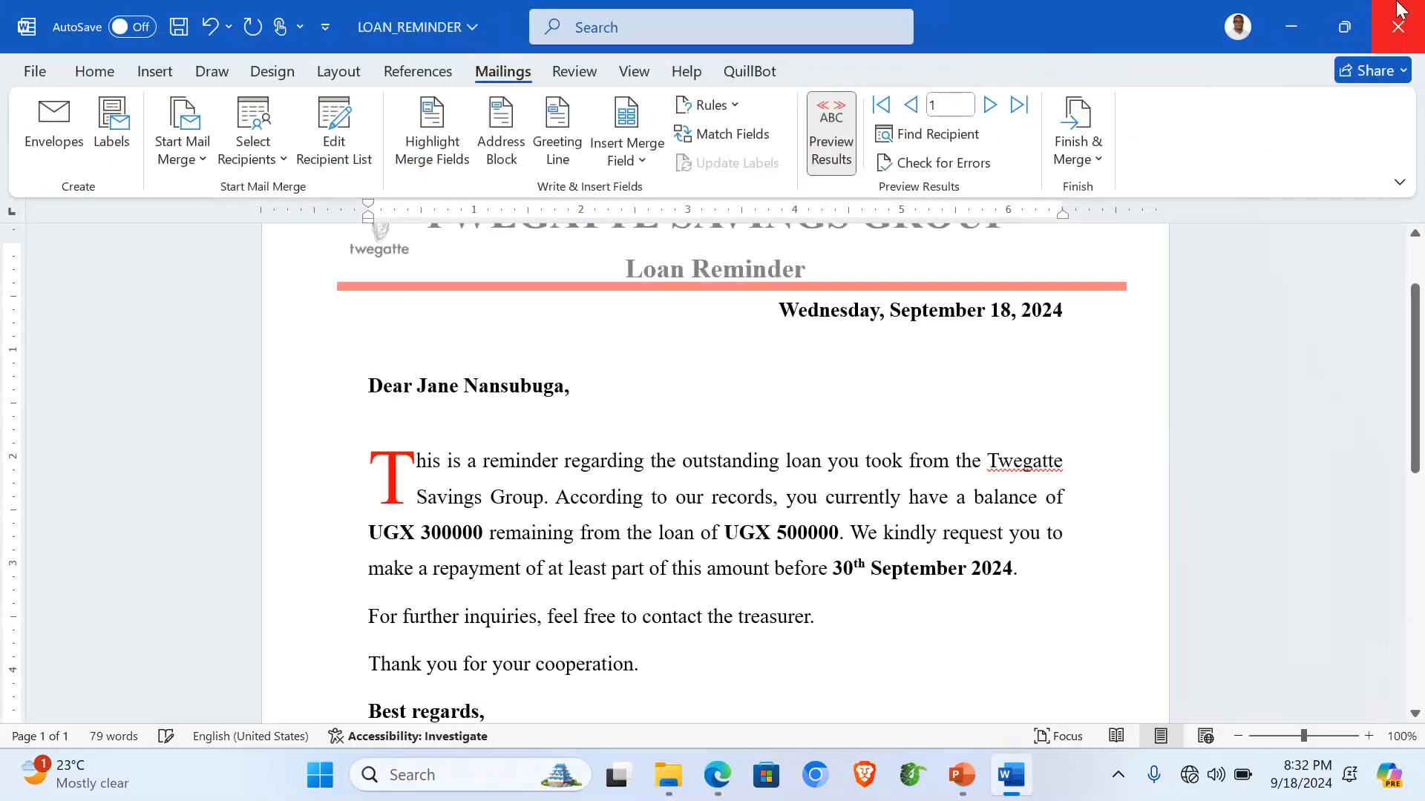
click(1400, 27)
click(792, 544)
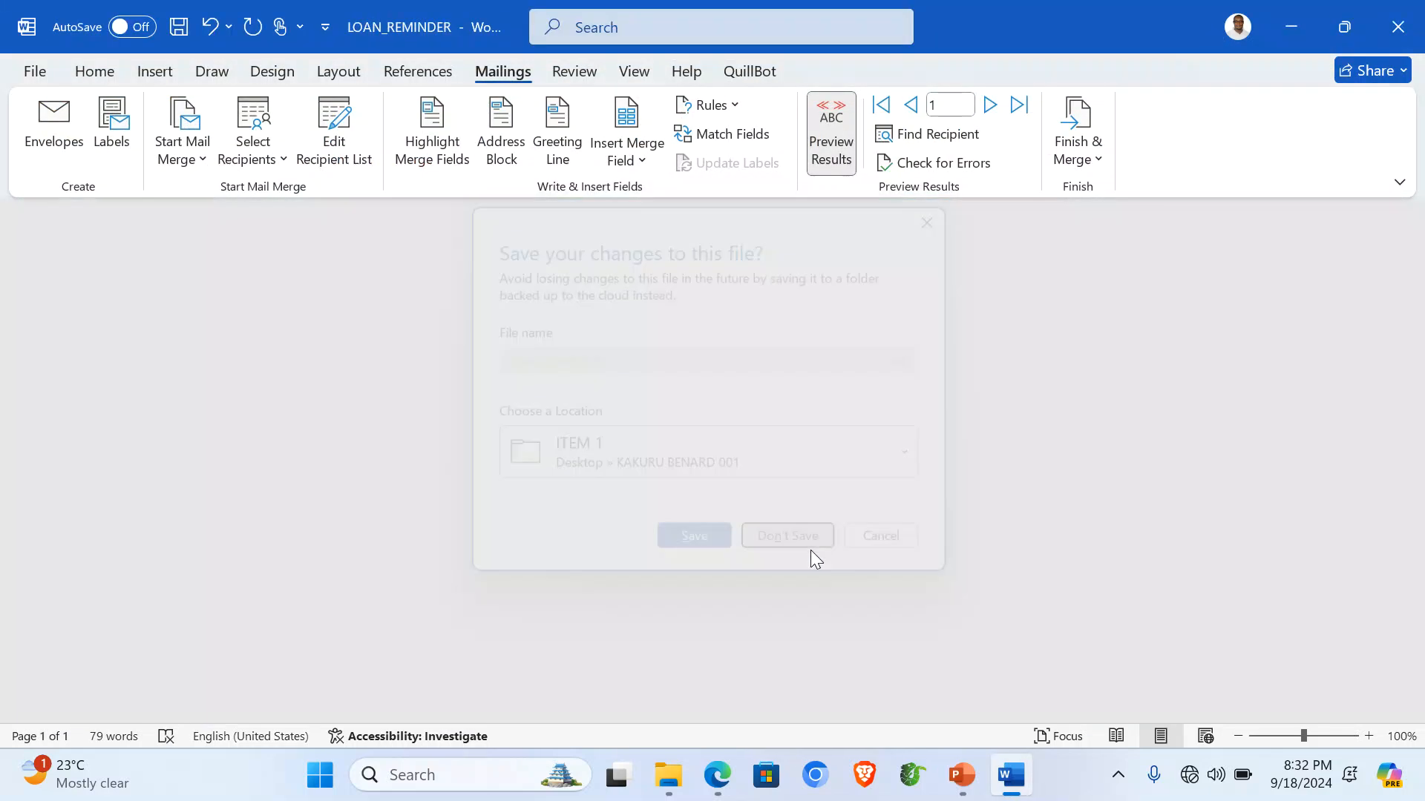
Minimize the browser and refresh the ITEM 1 folder listing in File Explorer.
click(1297, 19)
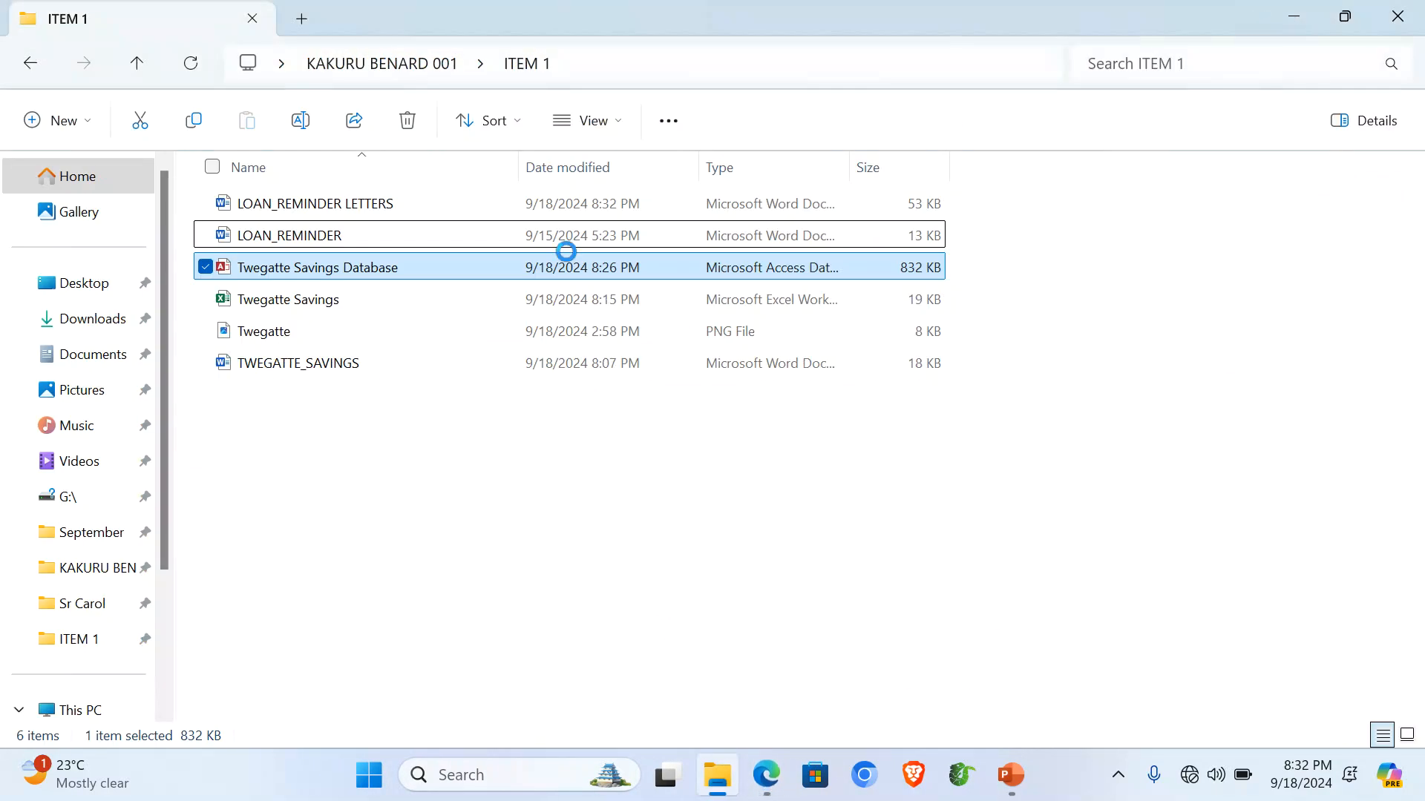
click(404, 479)
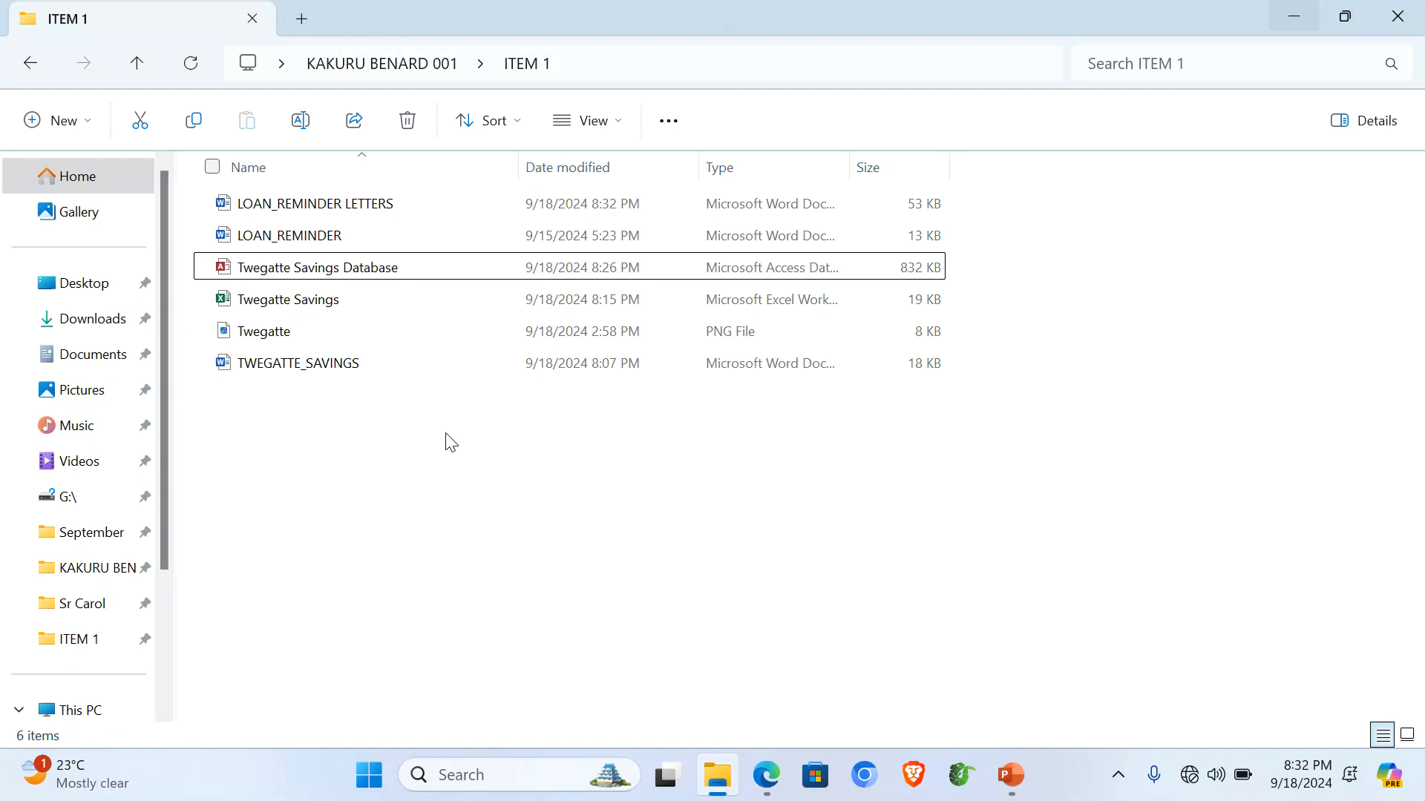
right_click(393, 471)
click(478, 498)
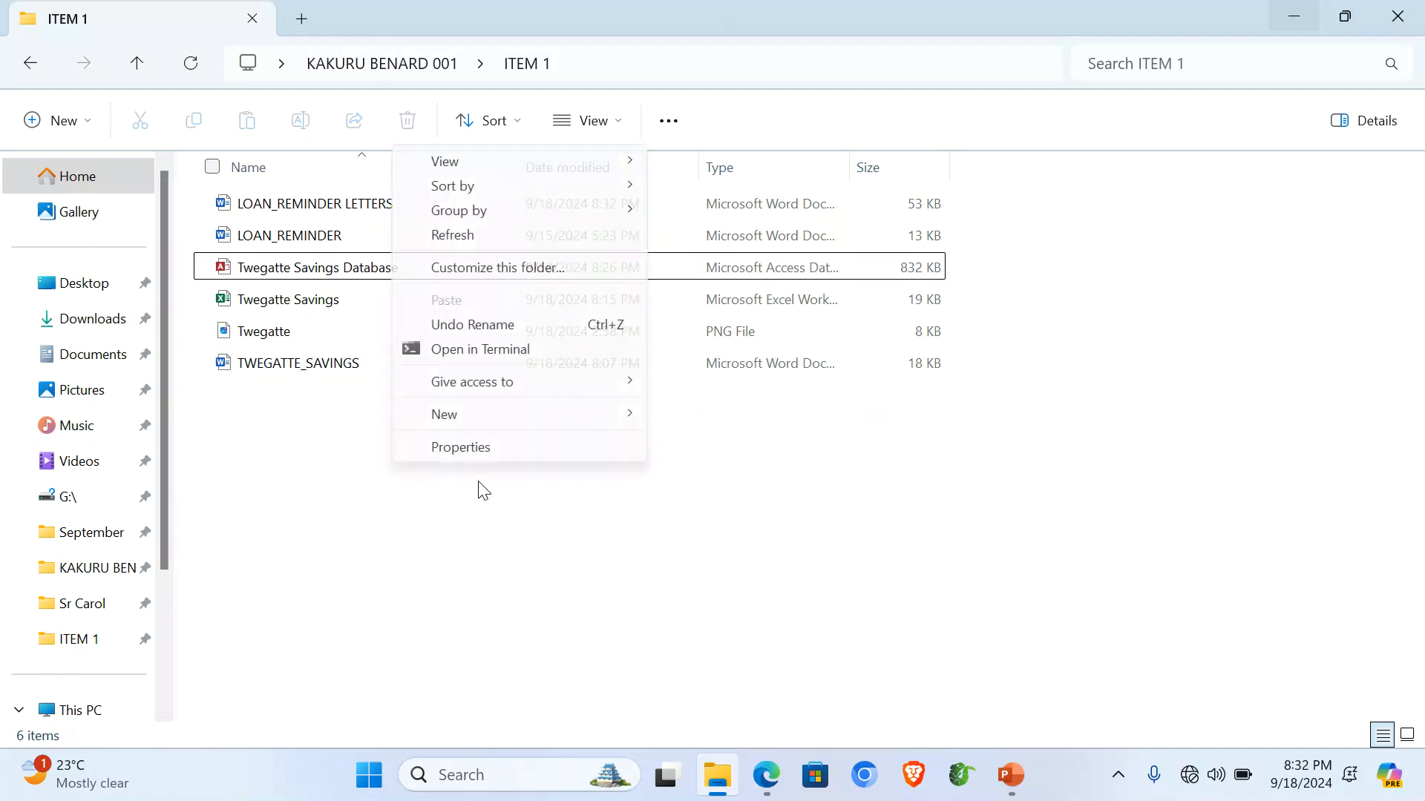
click(465, 236)
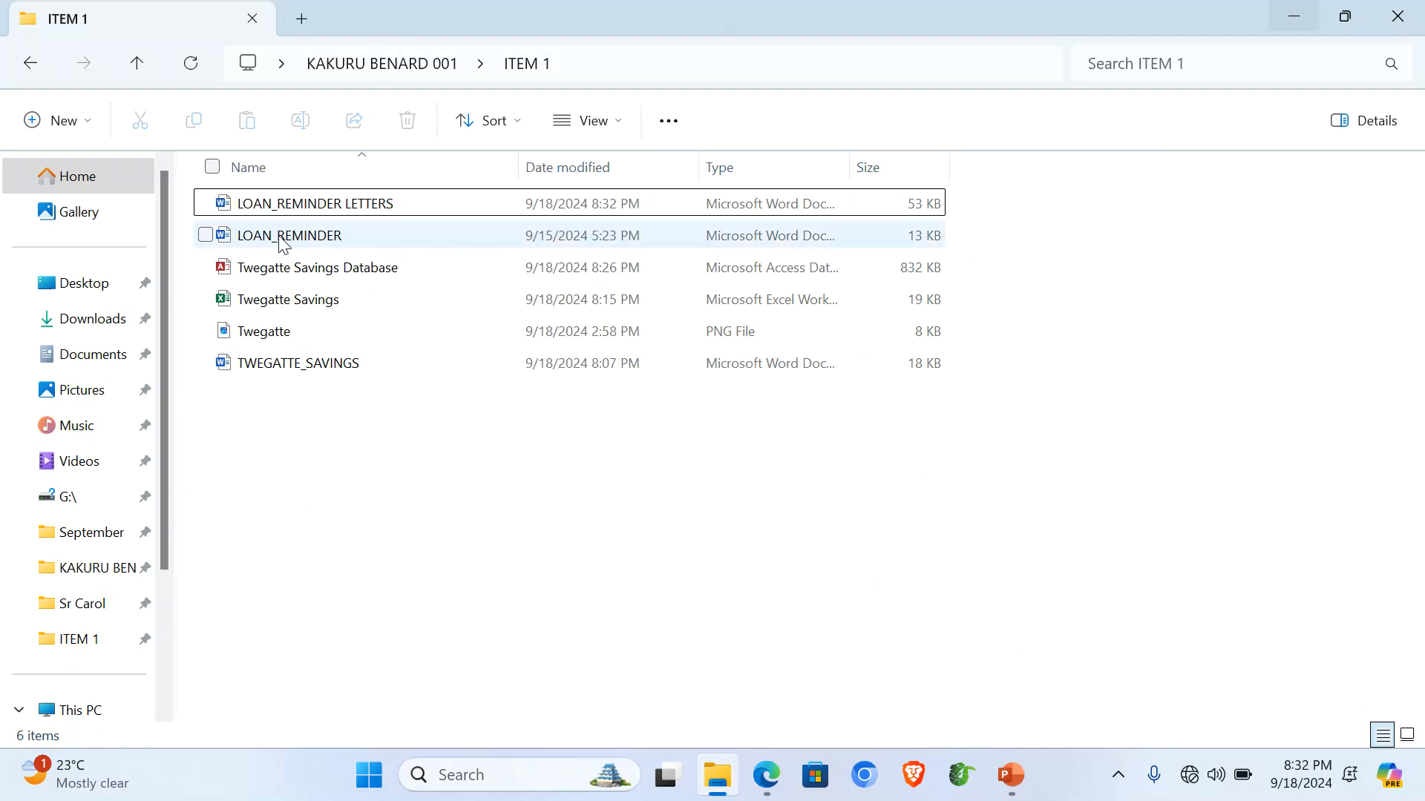
Permanently delete the LOAN_REMINDER file, then bring up the PowerPoint scoring slide.
click(261, 239)
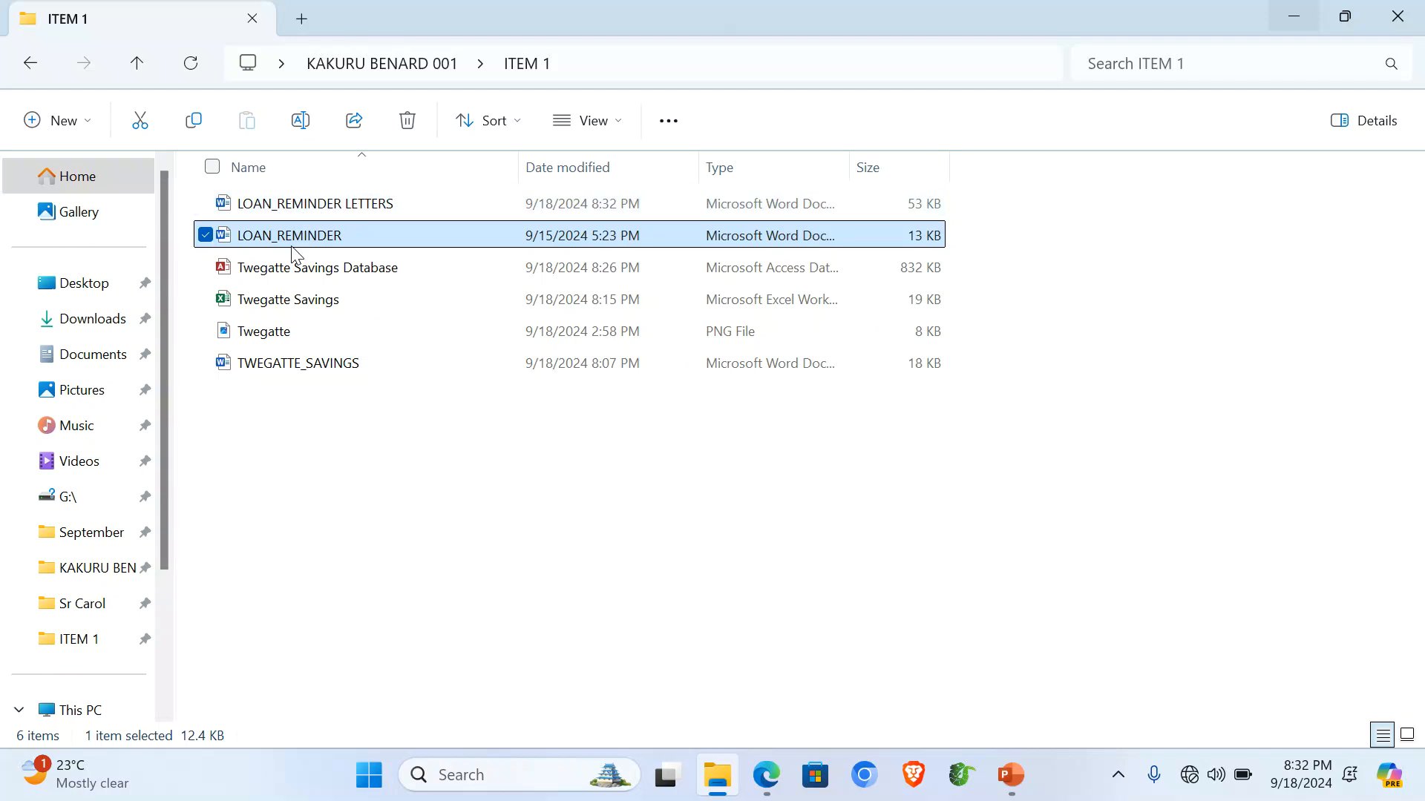
key(shift+Delete)
key(Return)
drag(291, 362, 285, 210)
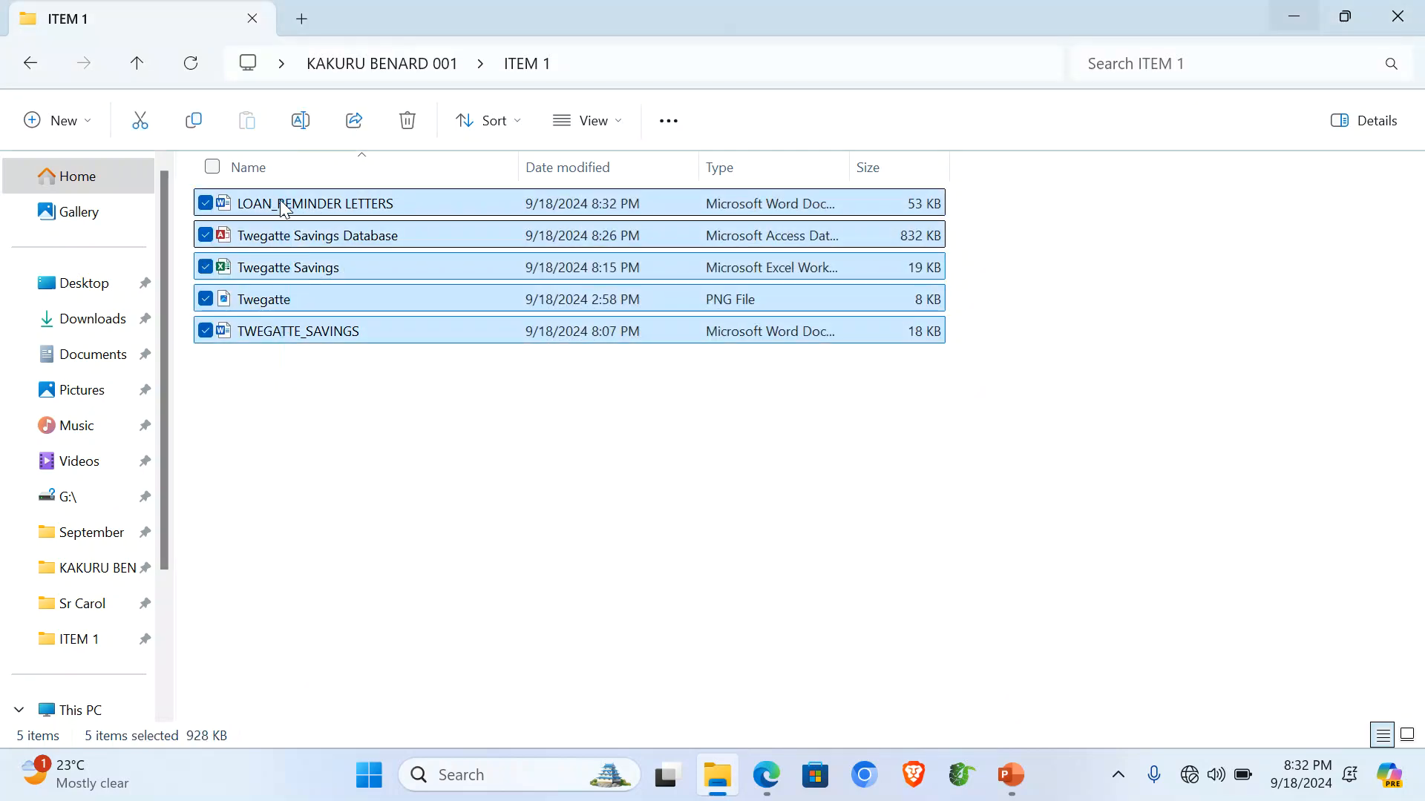
click(411, 488)
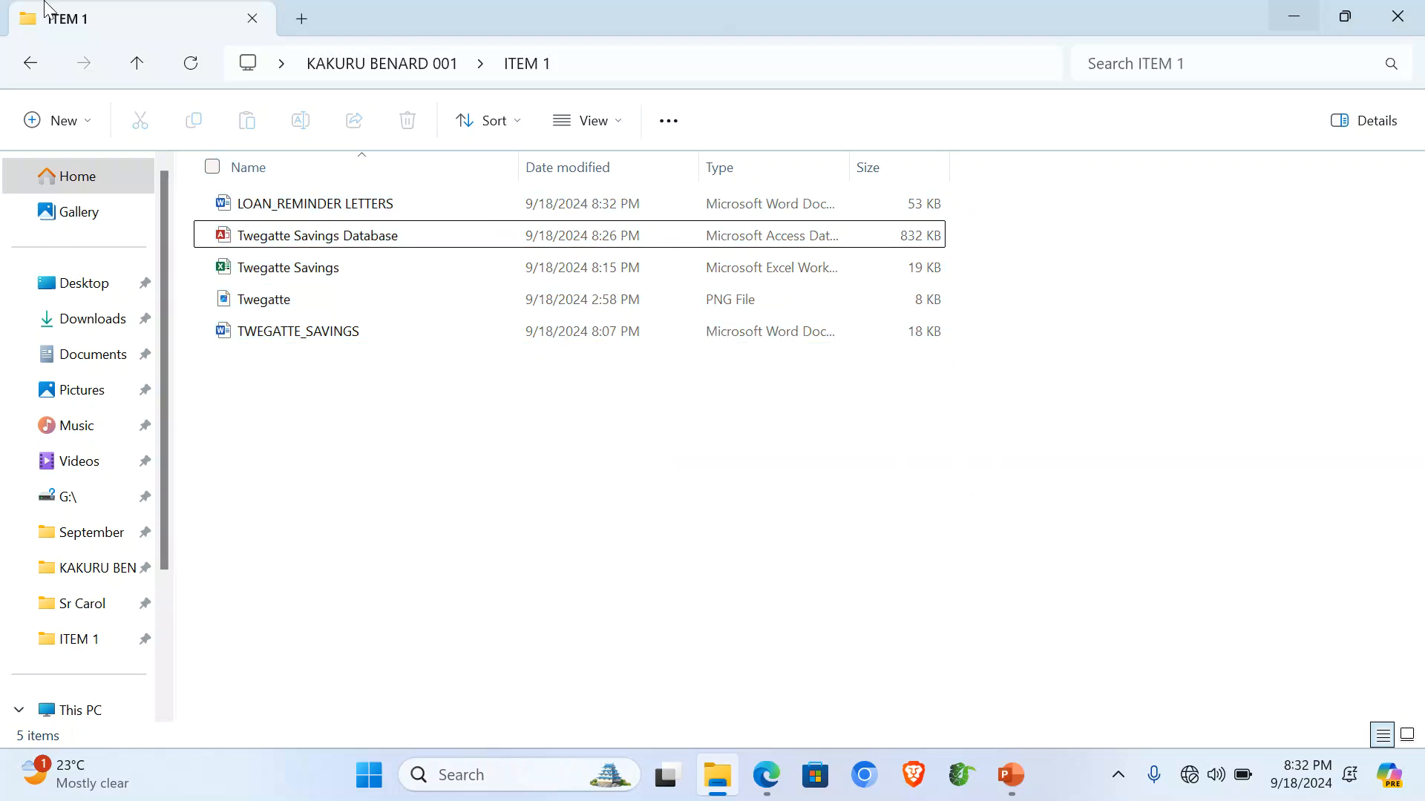
click(1011, 775)
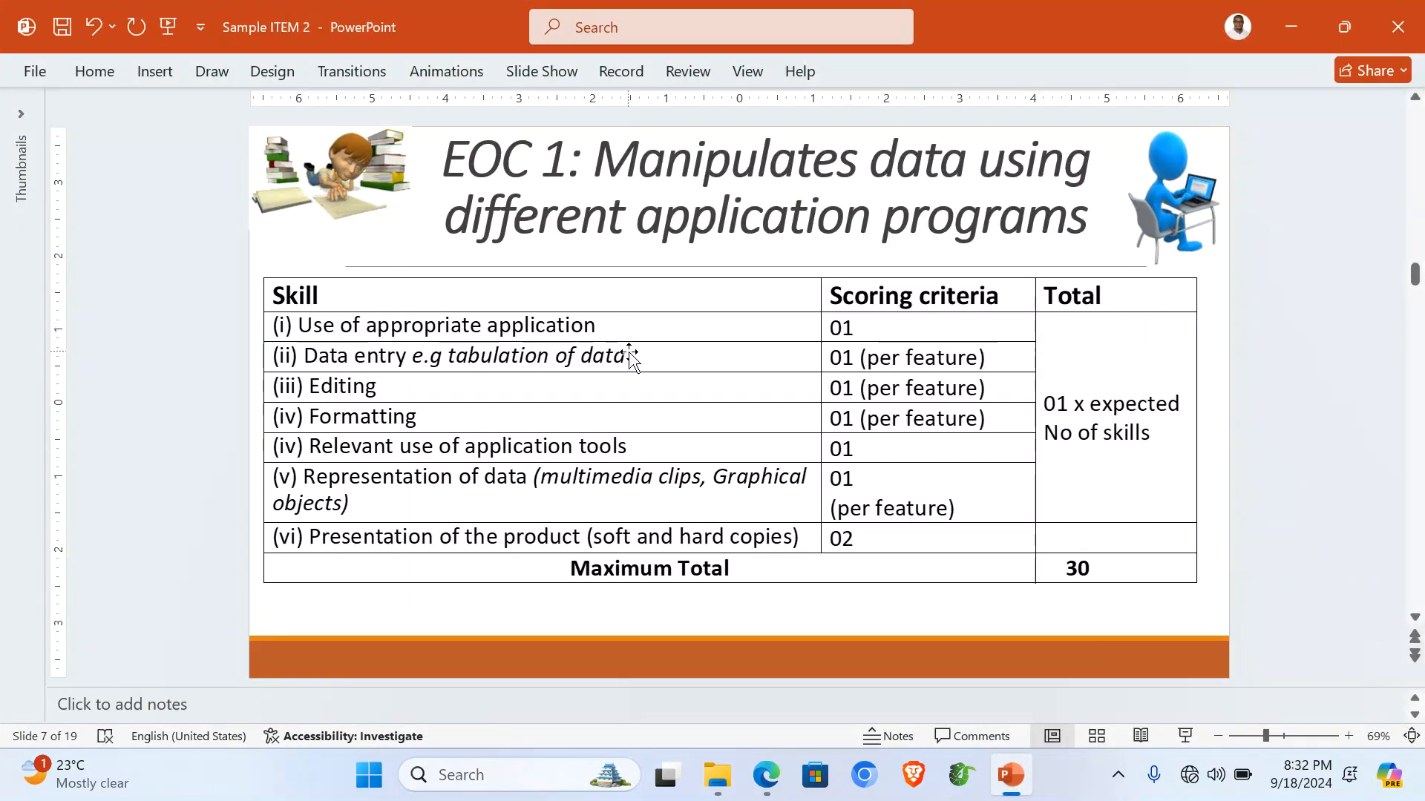
click(766, 775)
scroll(477, 477, up, 5)
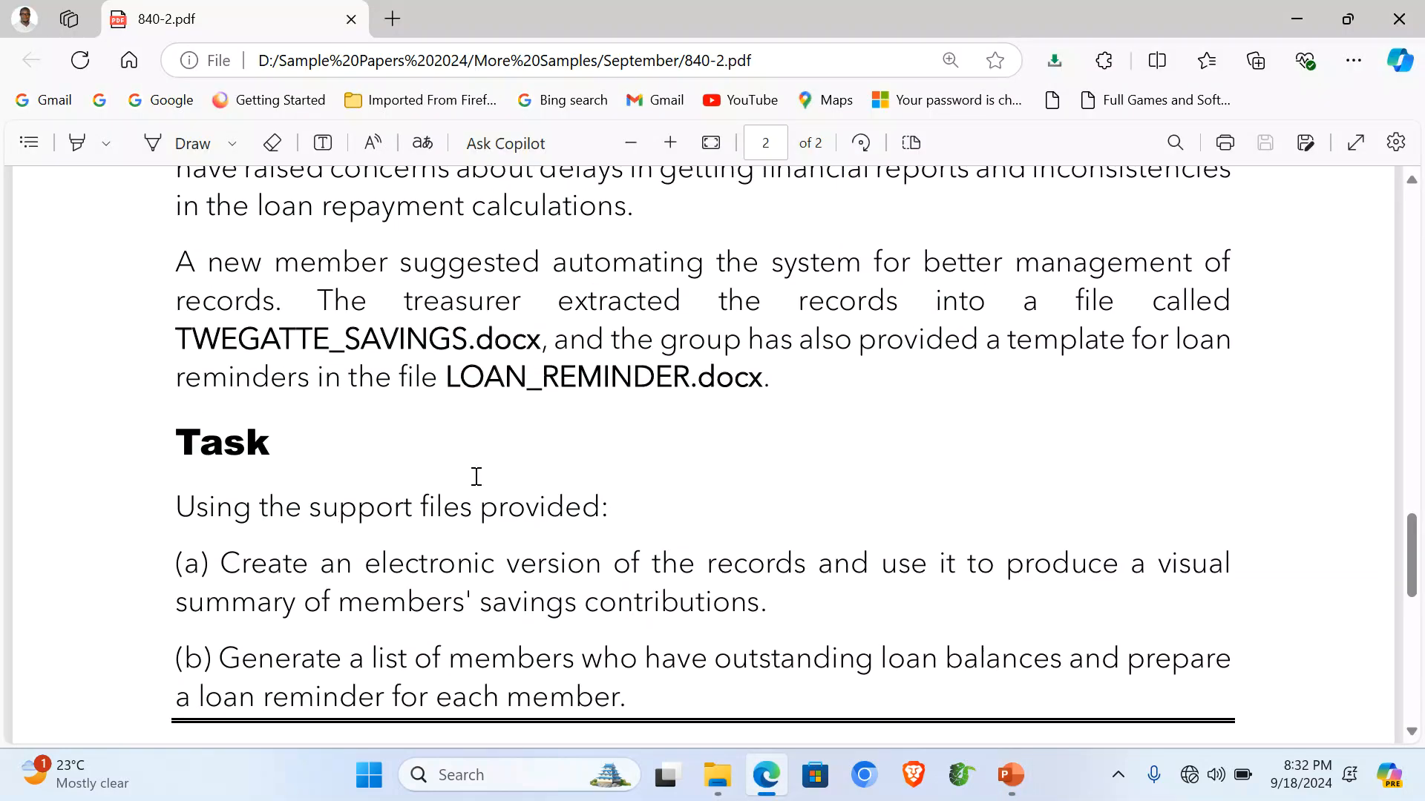
scroll(478, 478, down, 6)
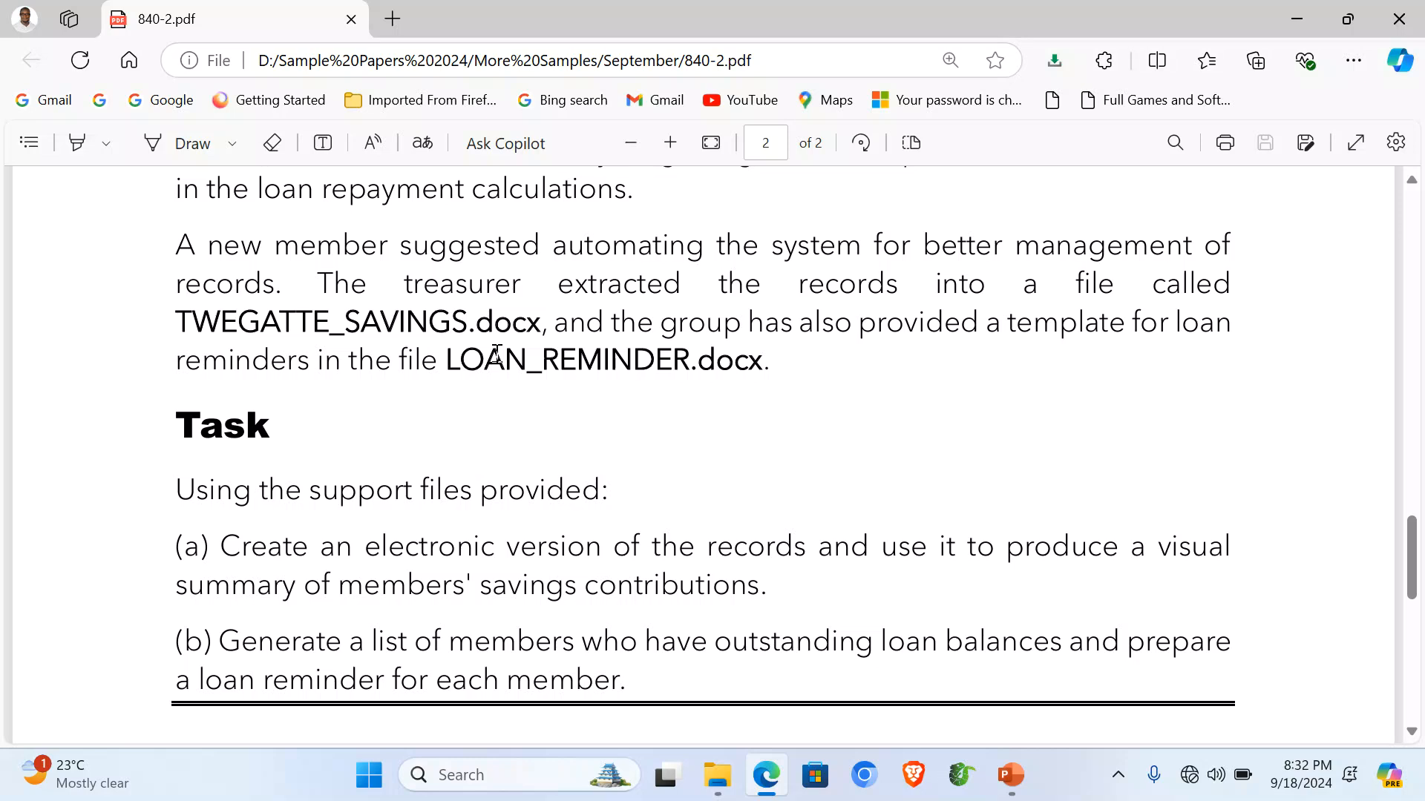
click(1011, 774)
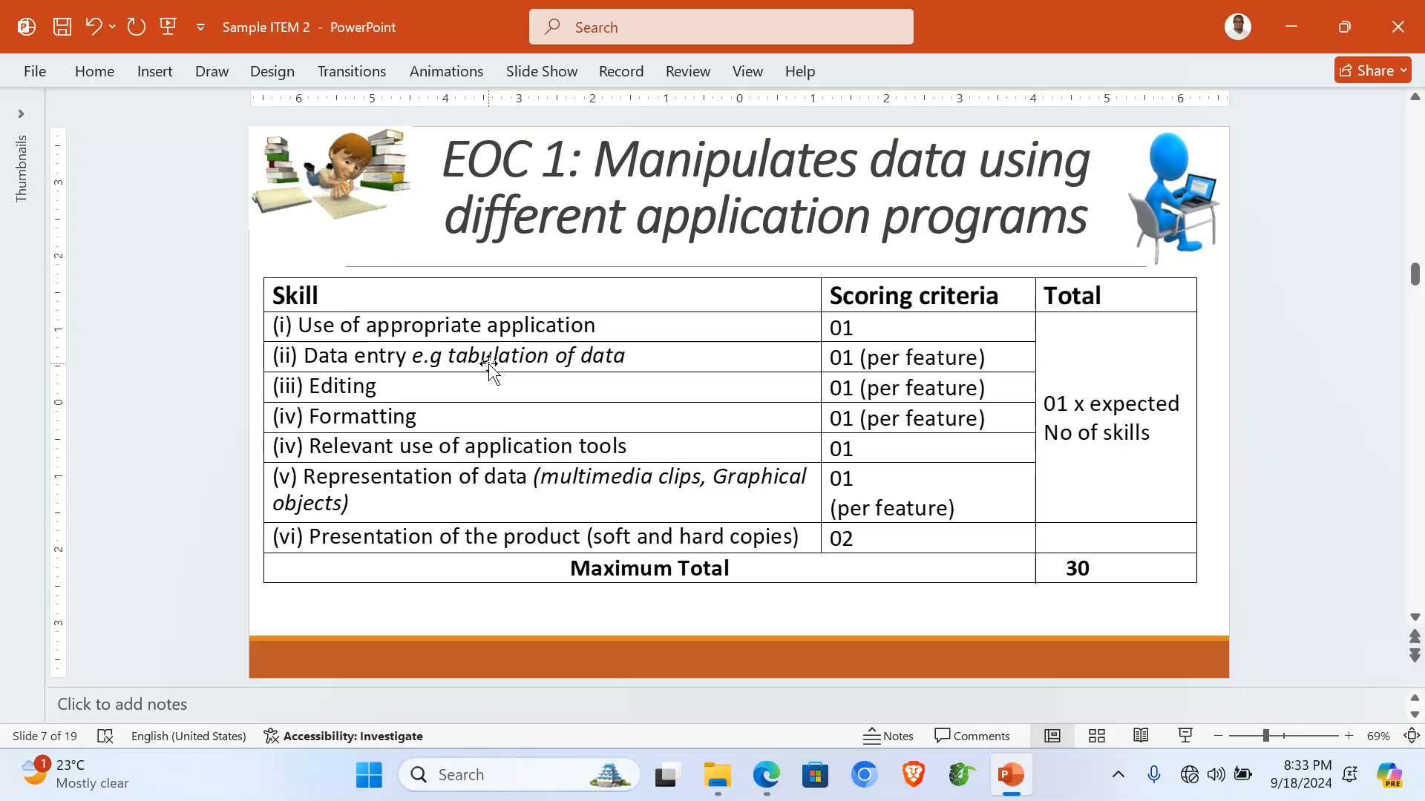
Check the skills scoring table on slide 7, then return to the ITEM 1 folder.
click(346, 386)
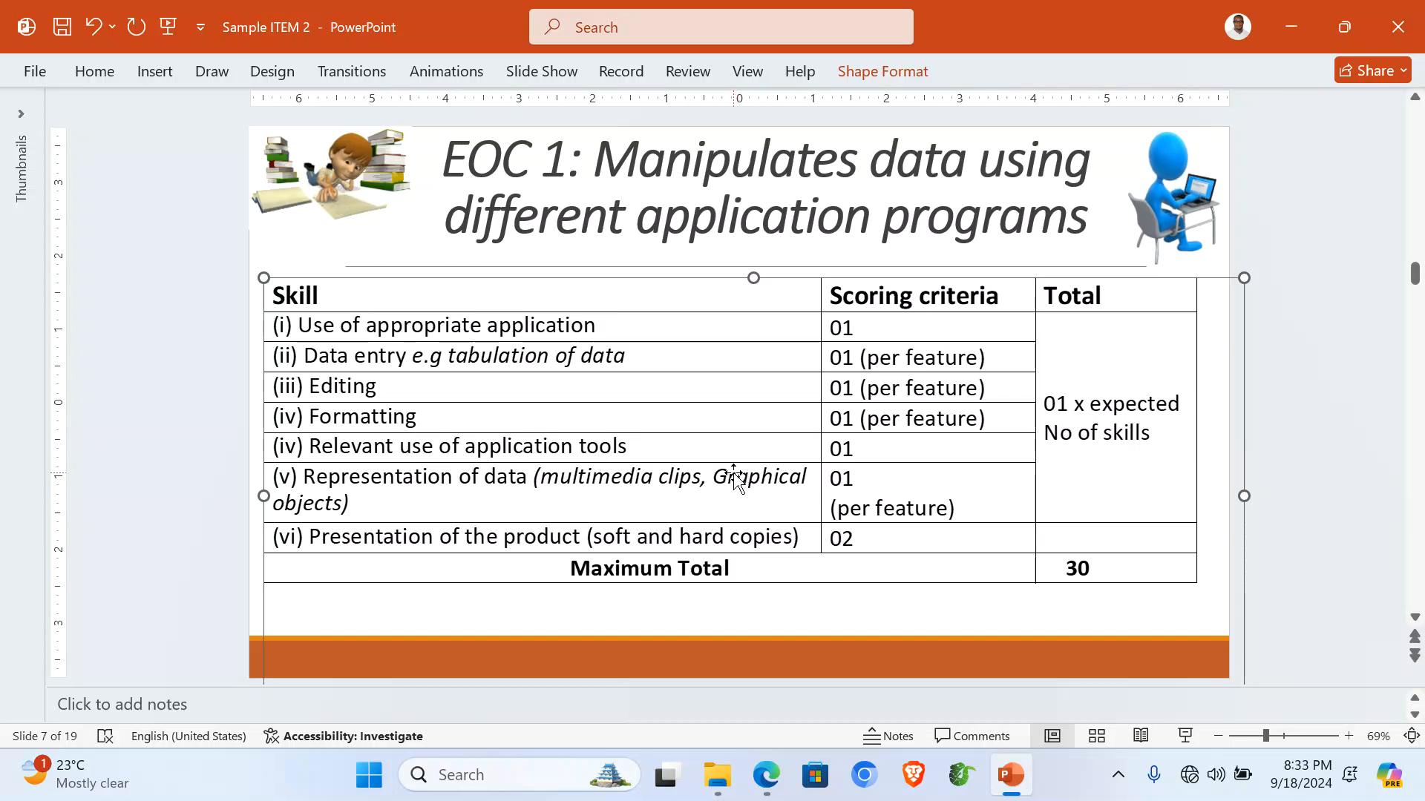
click(718, 776)
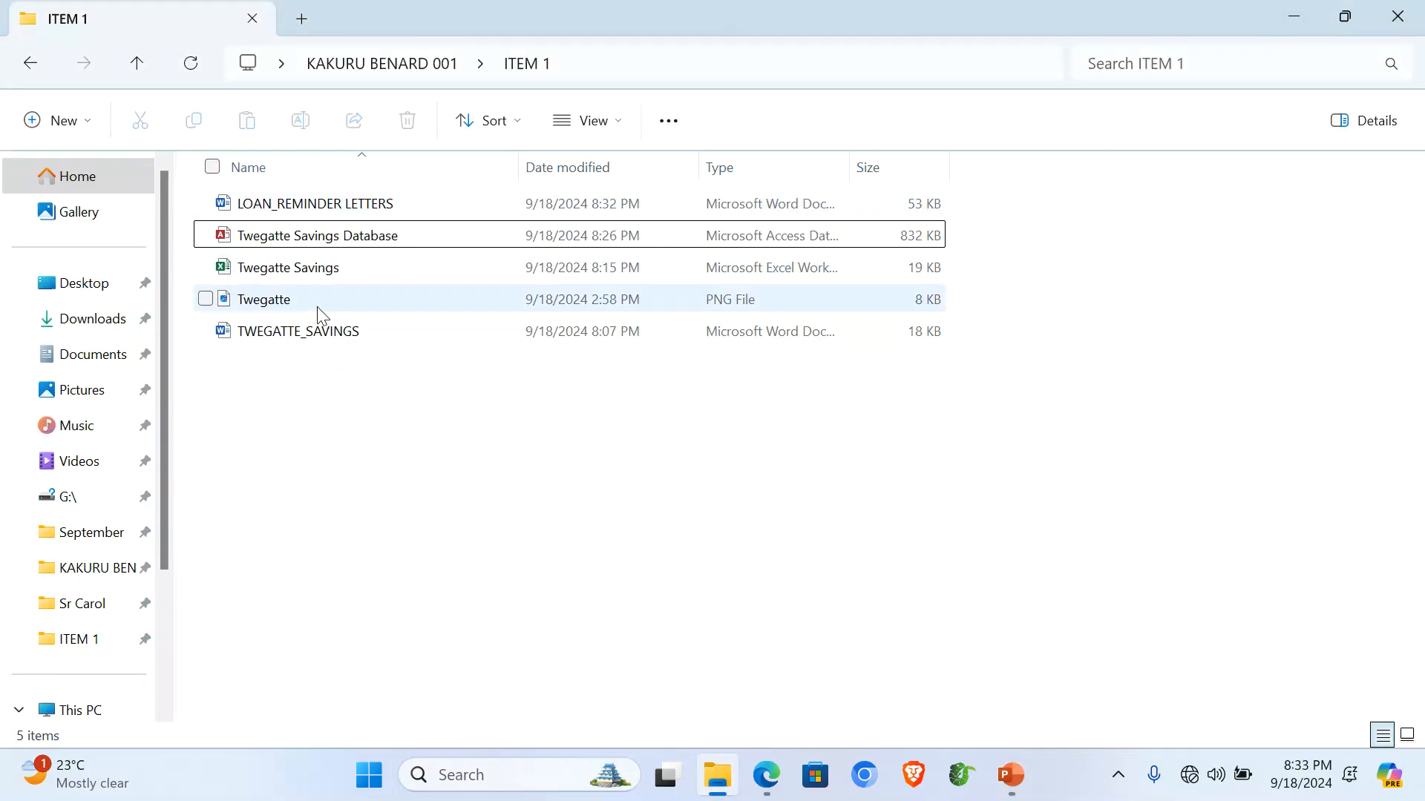
Glance over the TWEGATTE_SAVINGS member table, close it, then open the Twegatte Savings workbook.
double_click(319, 336)
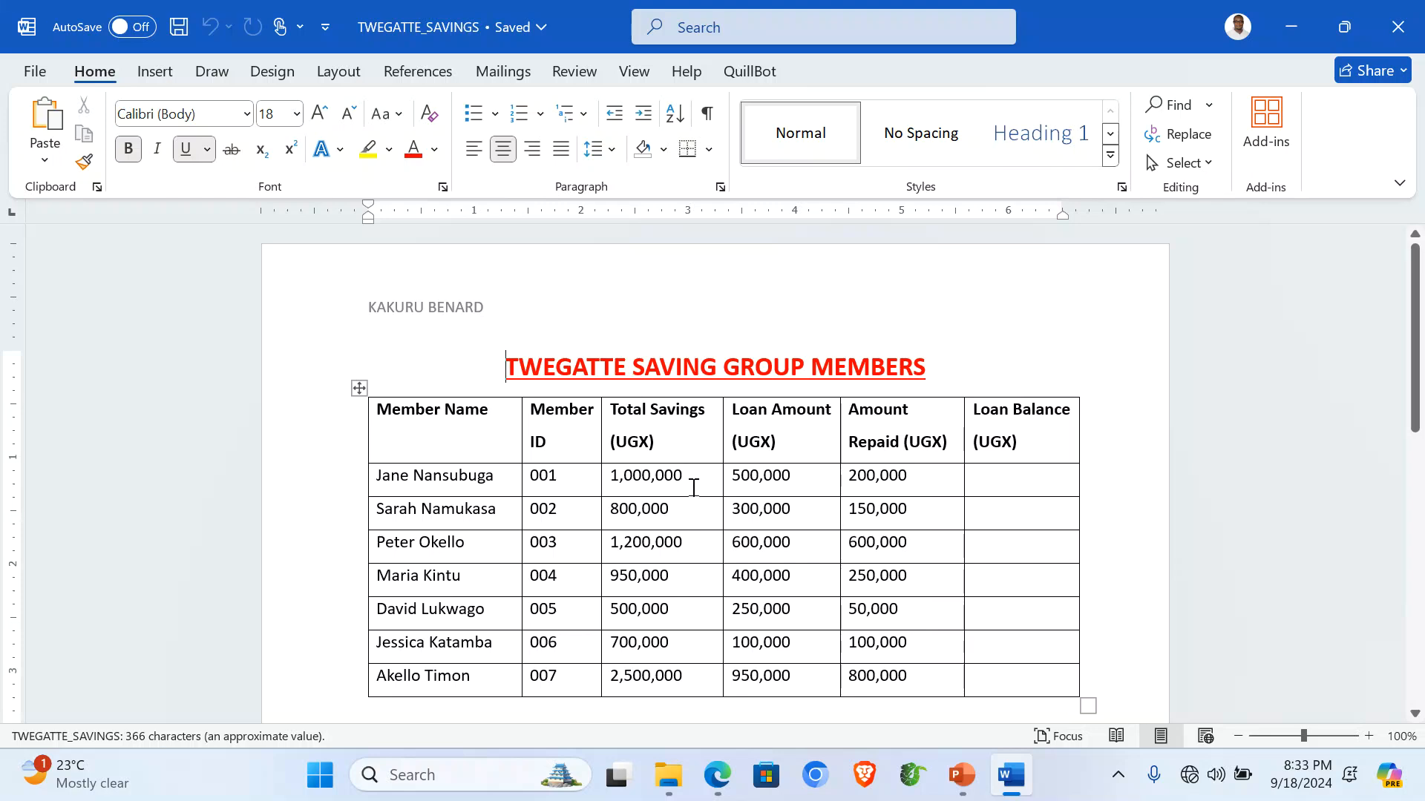
scroll(693, 488, down, 8)
scroll(694, 487, up, 8)
click(1398, 26)
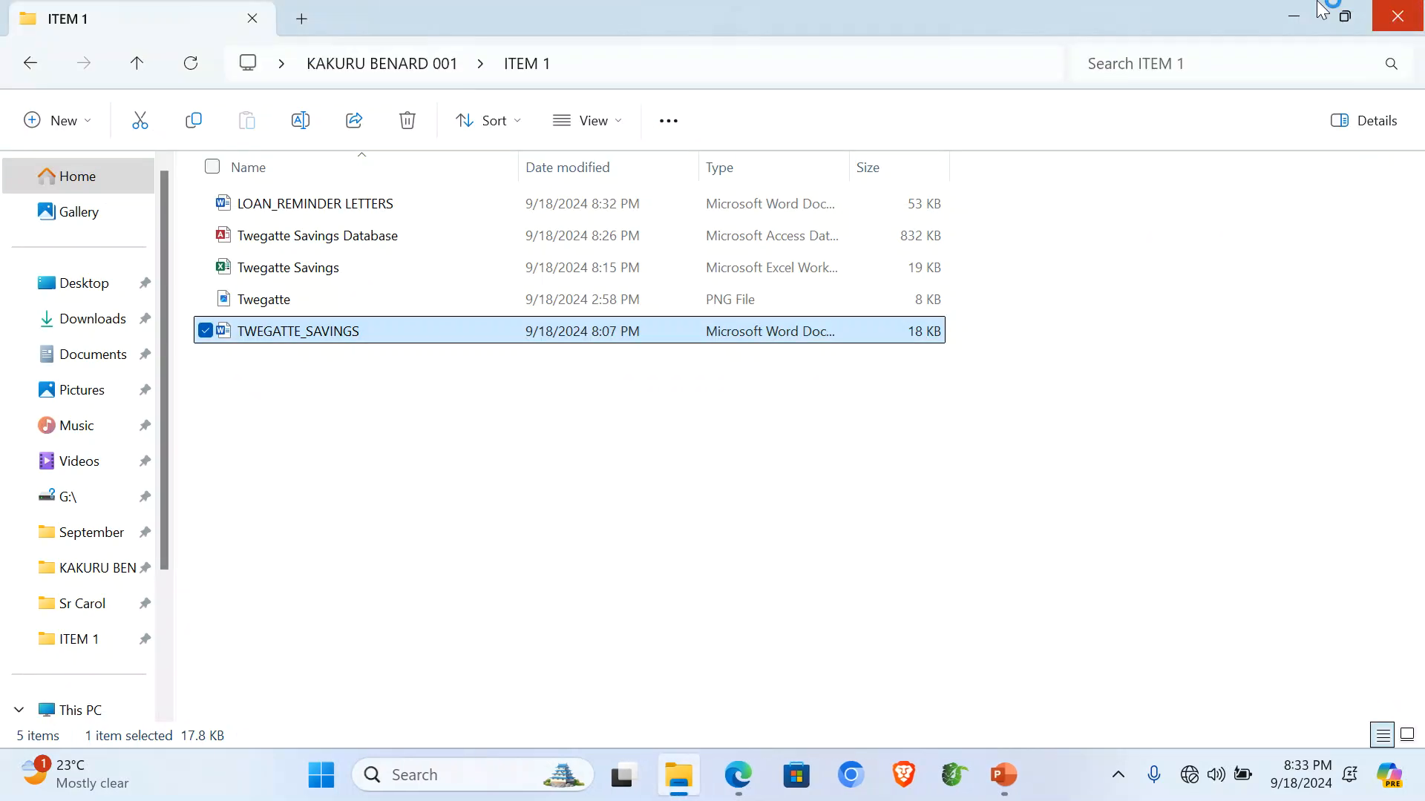
double_click(315, 272)
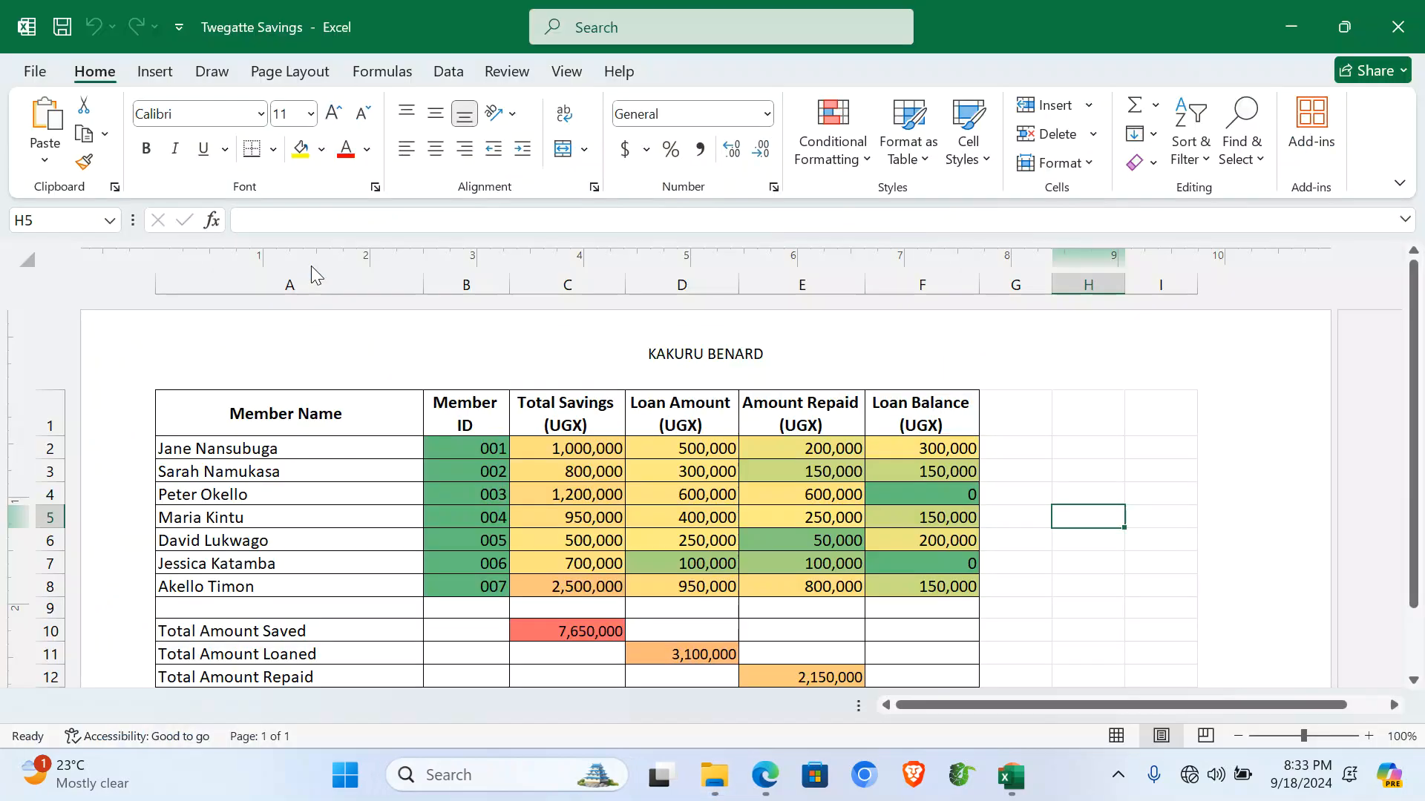
Review the Original sheet's member IDs, then the Computed sheet's F2 loan formula and C10:F14 totals.
click(156, 705)
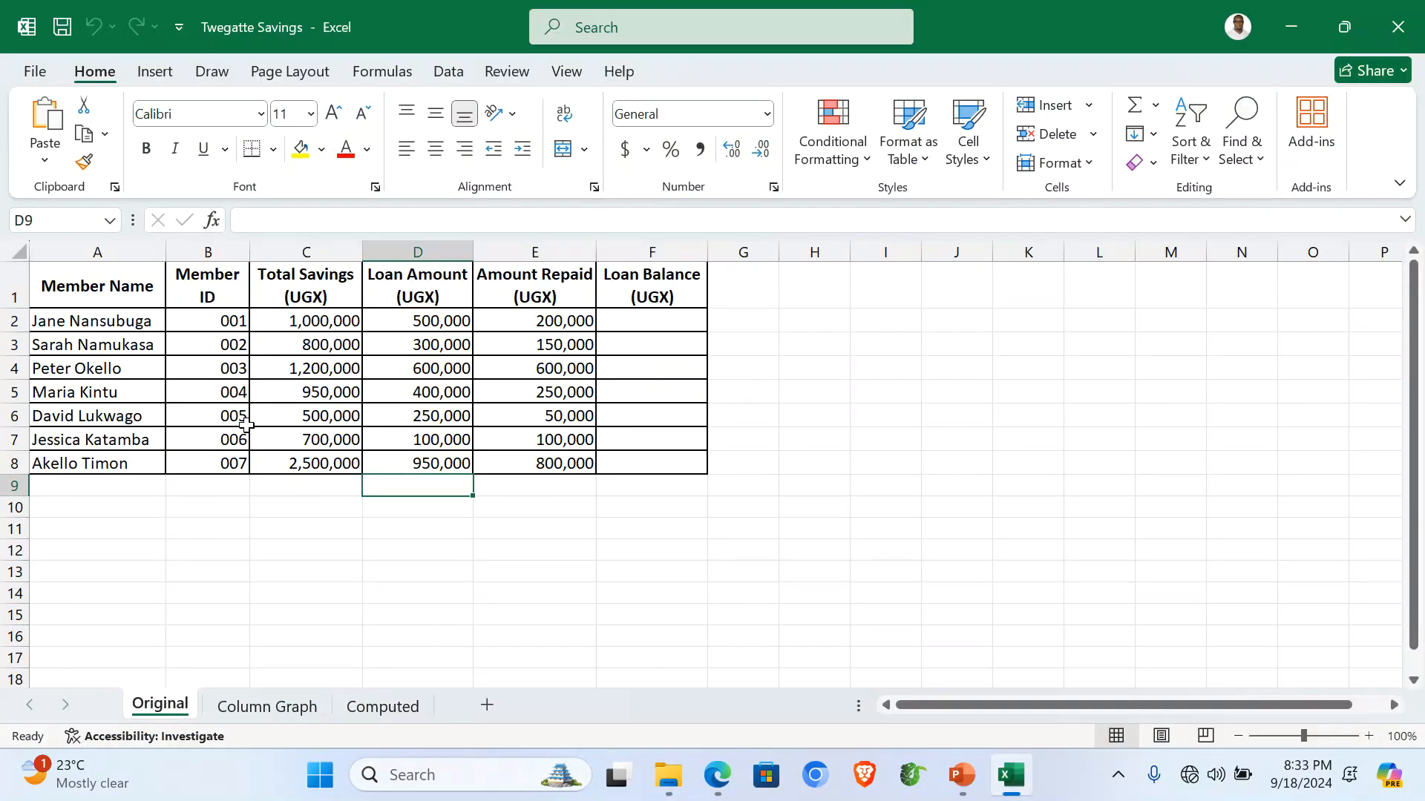
drag(215, 322, 223, 466)
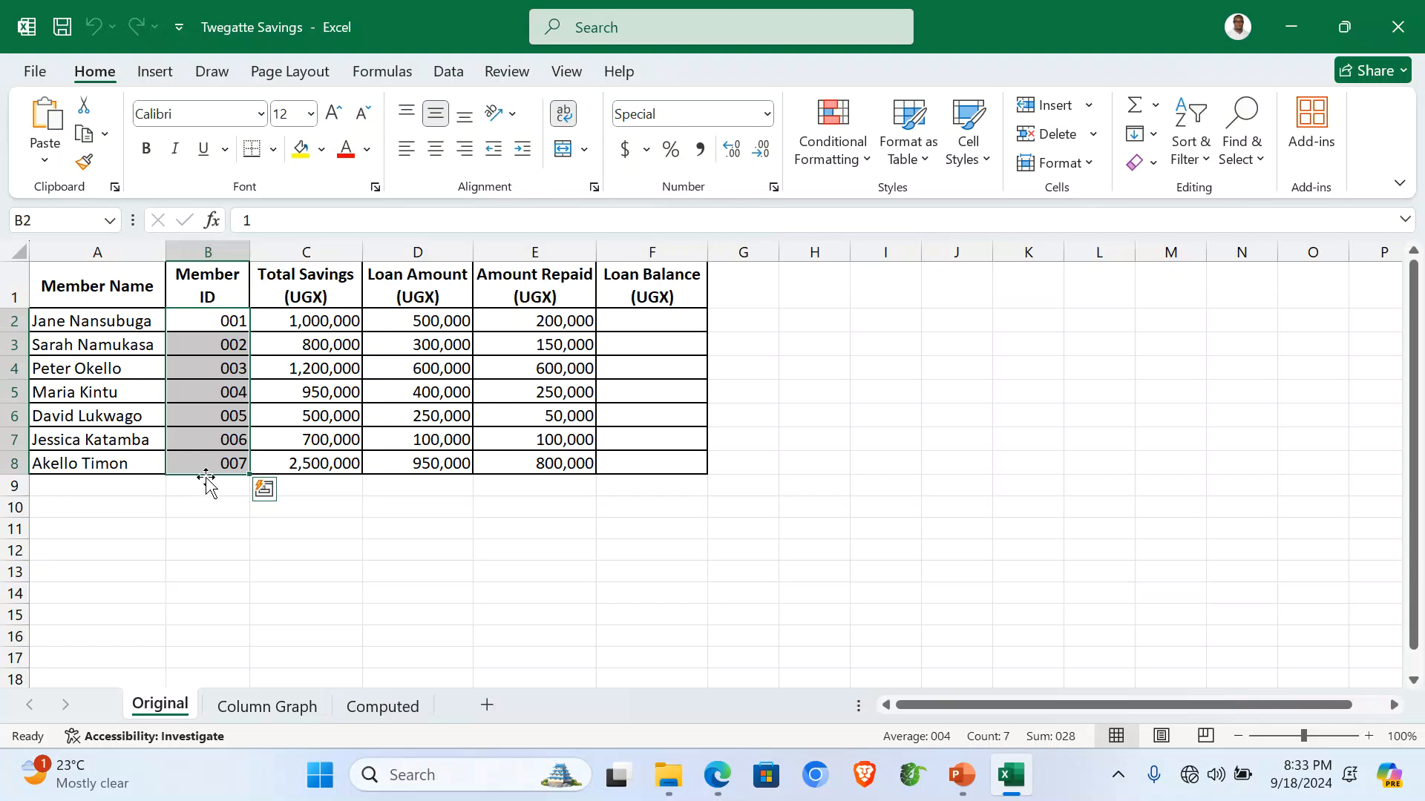
click(375, 707)
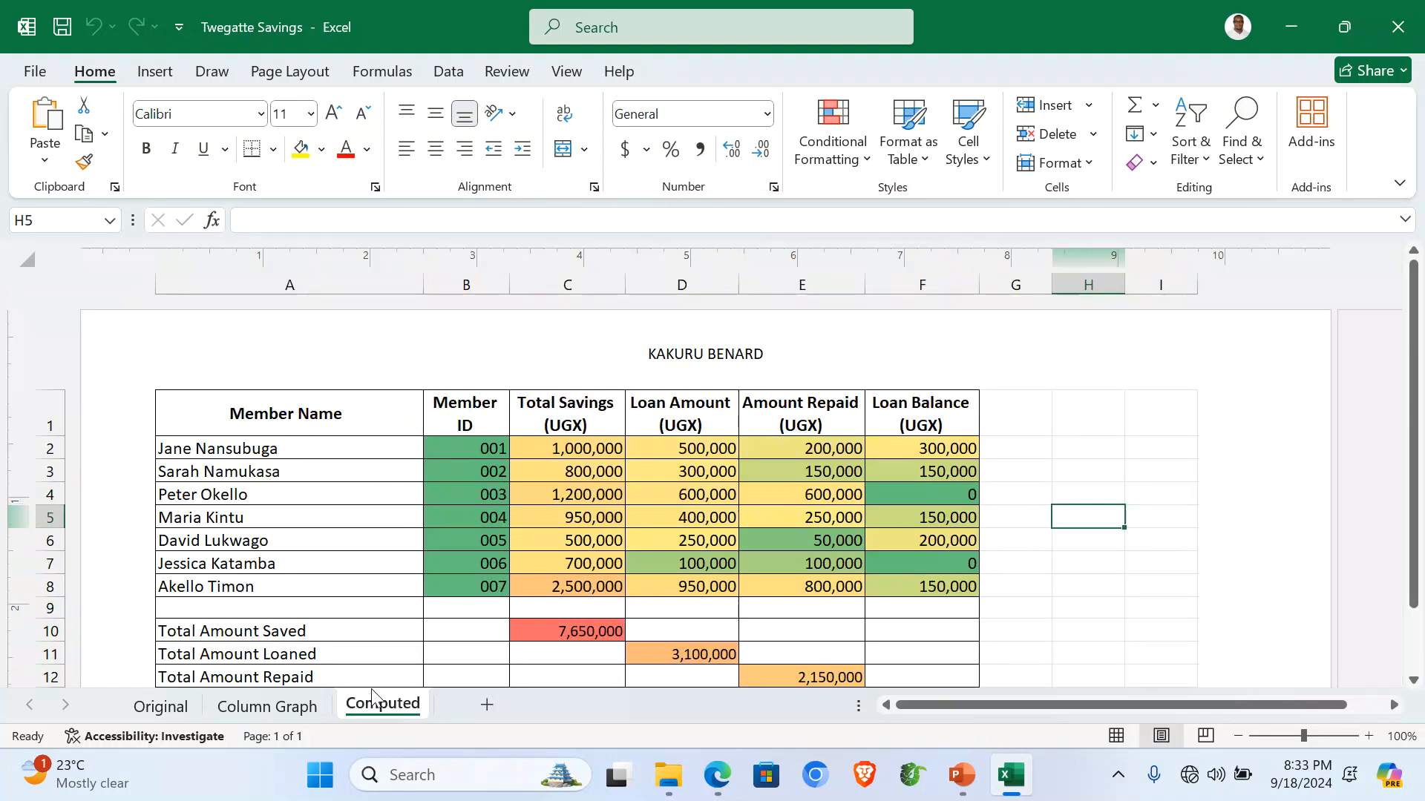
click(332, 526)
scroll(693, 525, down, 3)
scroll(693, 525, up, 3)
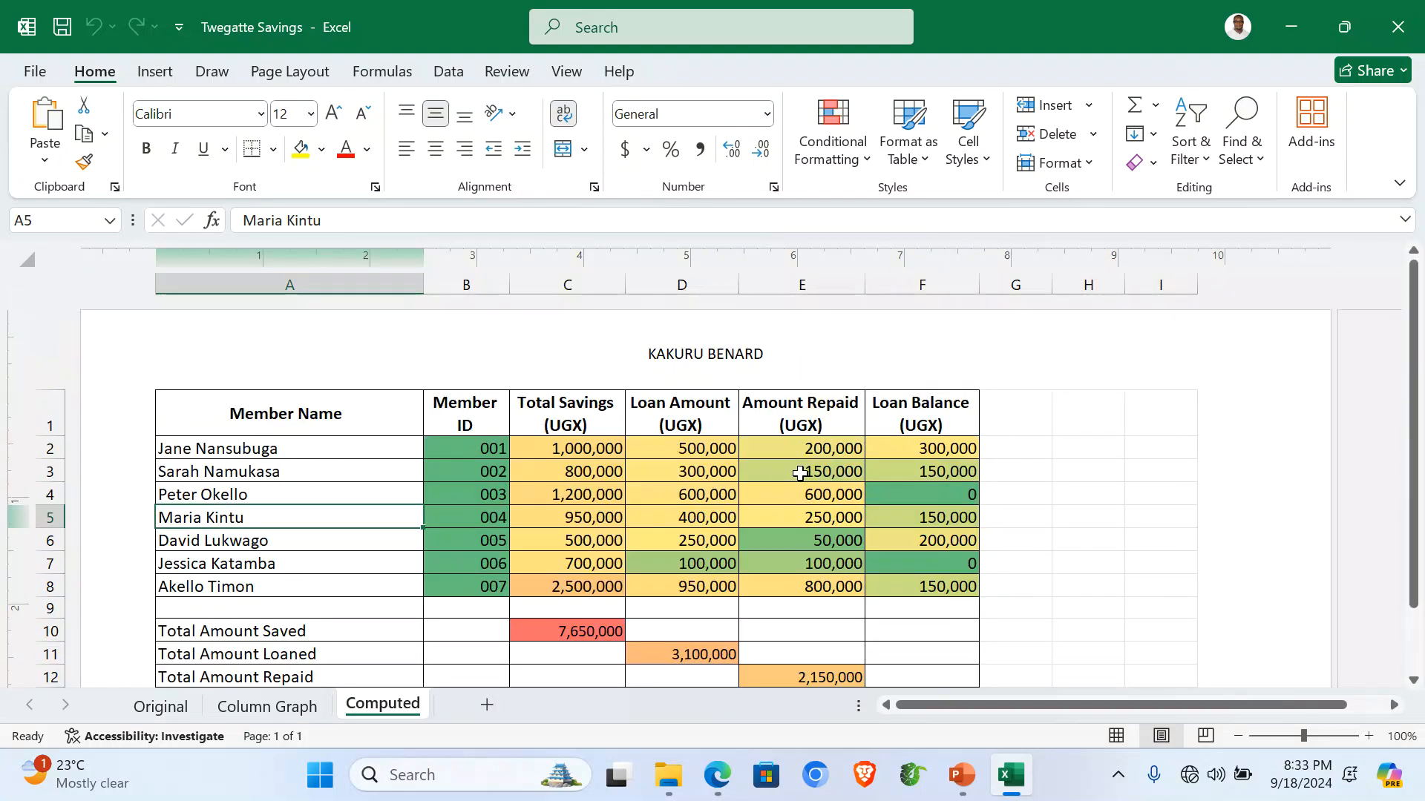
click(950, 448)
scroll(927, 480, down, 4)
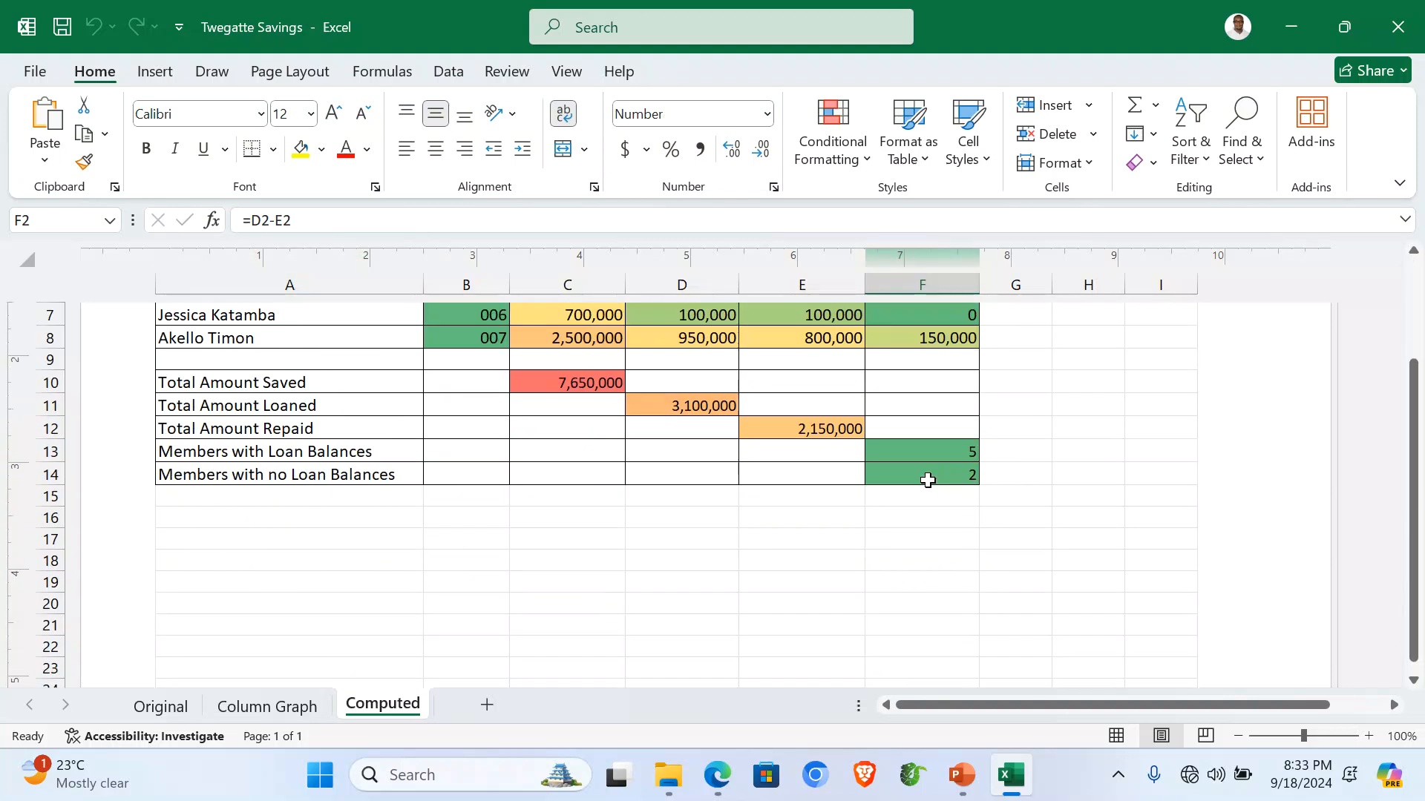
drag(536, 380, 925, 474)
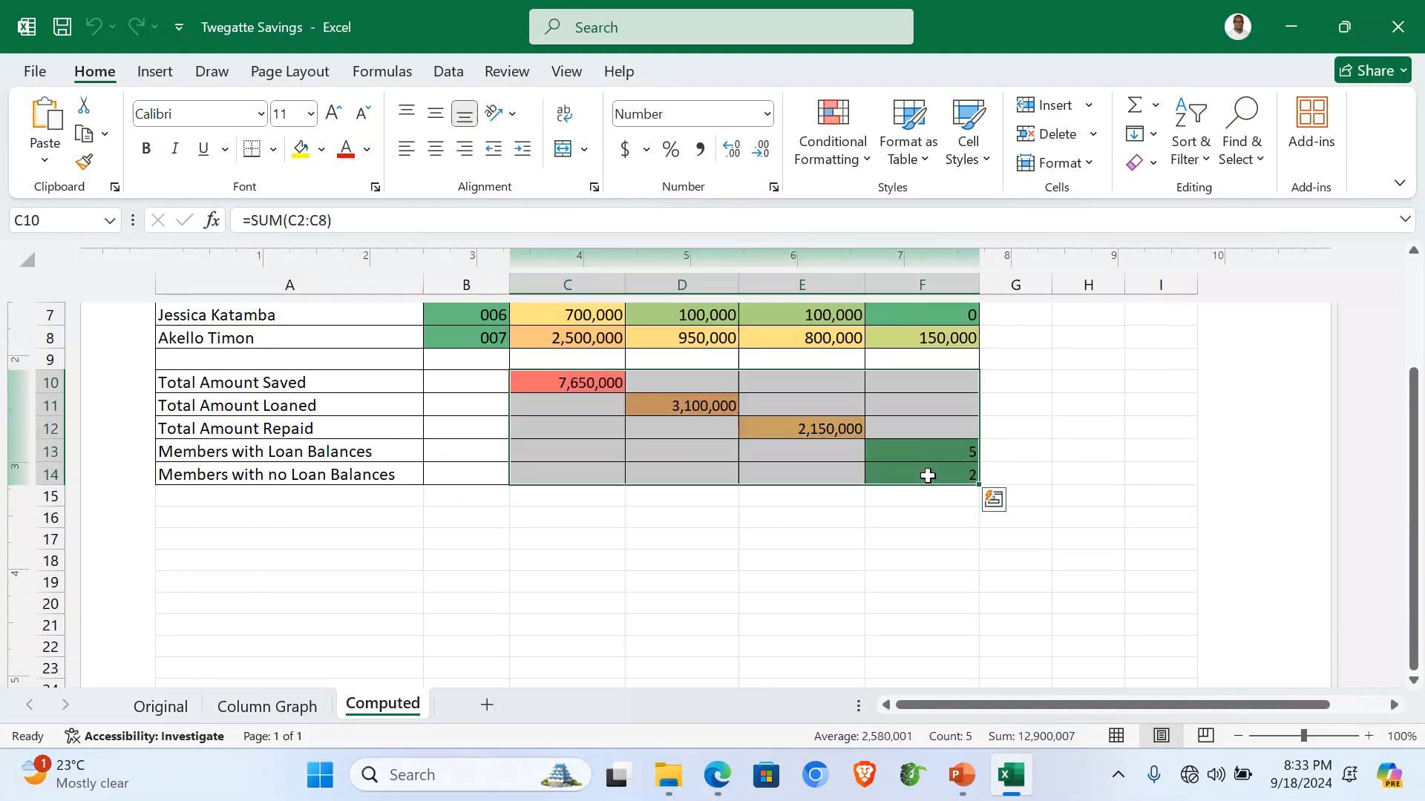
click(622, 541)
scroll(622, 541, up, 3)
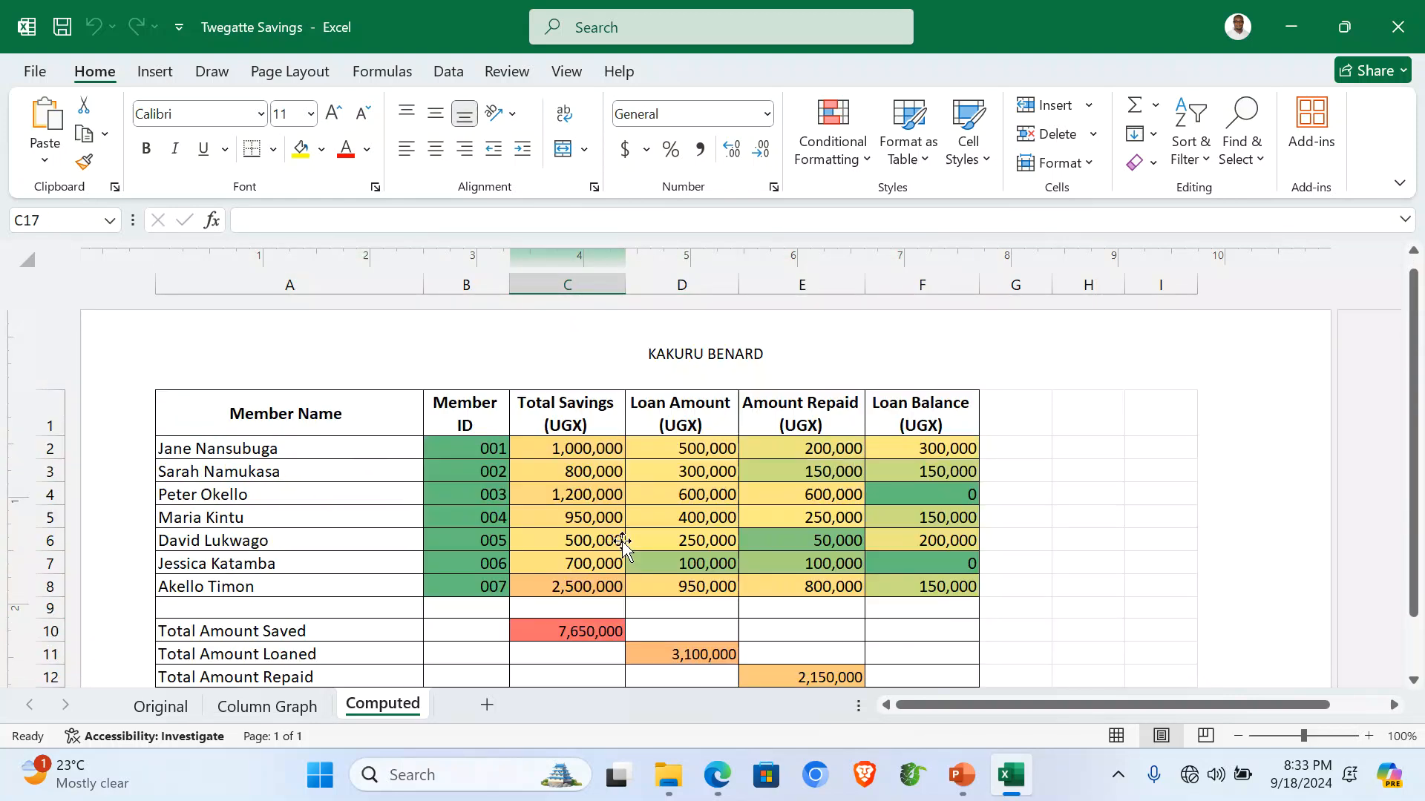
Check the savings chart on the Column Graph sheet, then close the workbook.
click(267, 707)
scroll(419, 550, up, 1)
click(1100, 430)
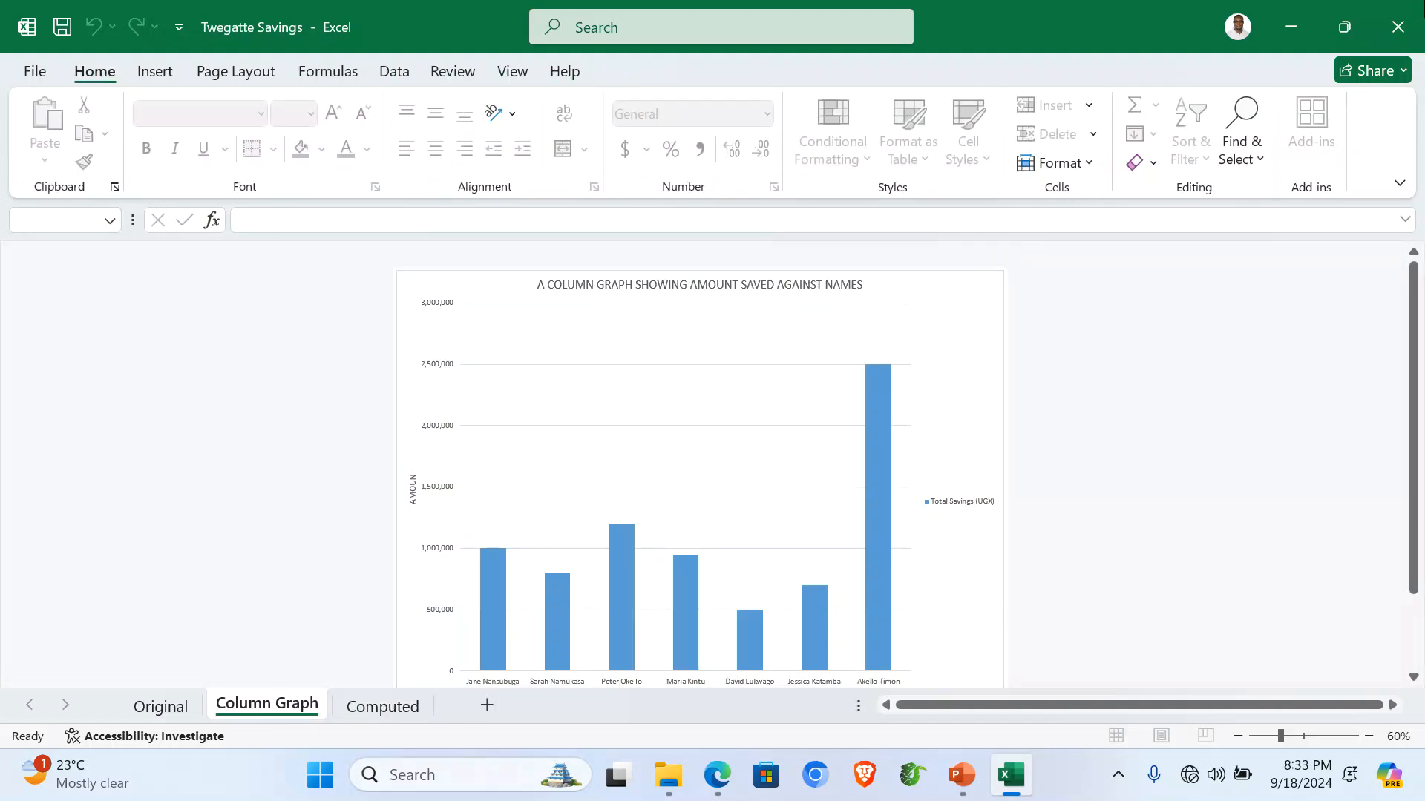
click(1409, 8)
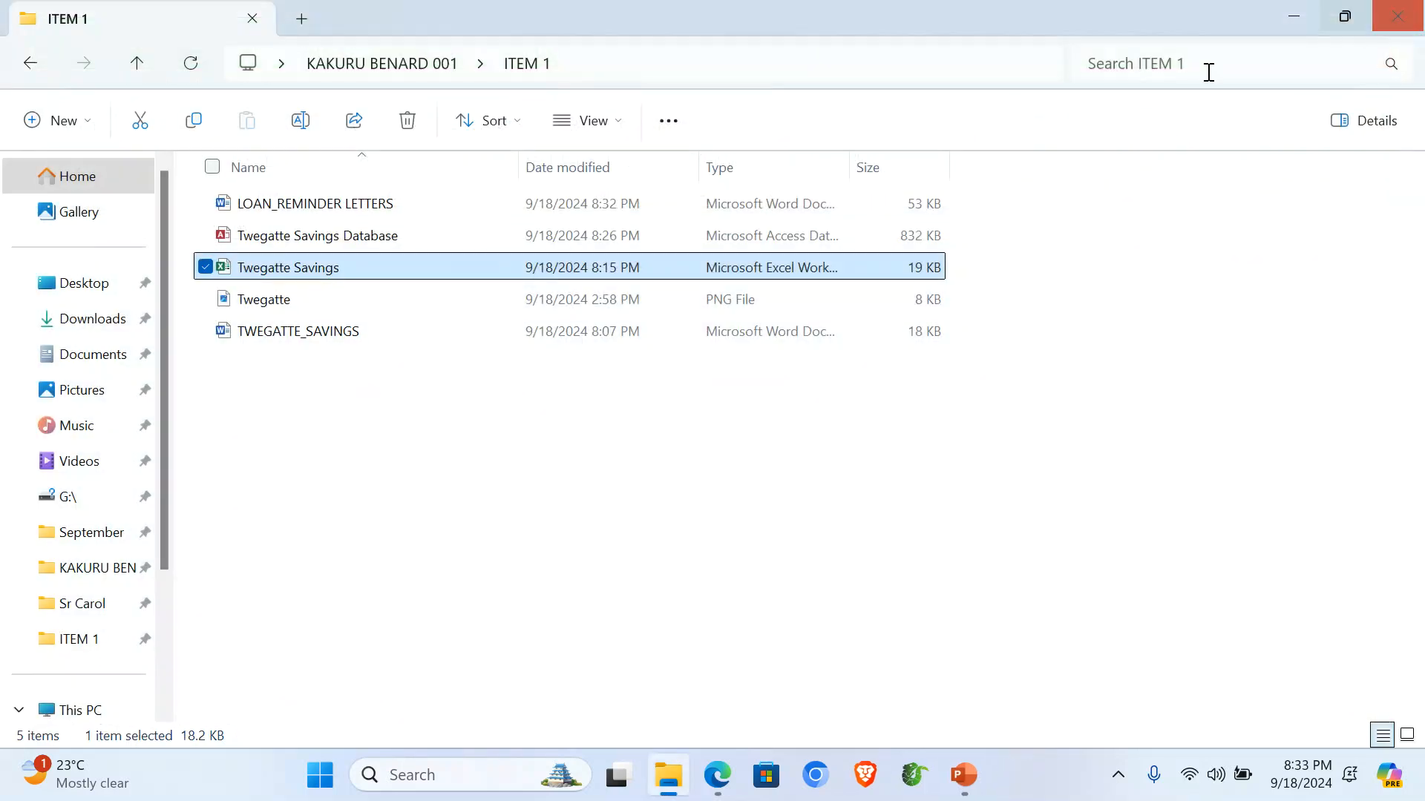
Open the database and review the Savings table and the Members With Loan Blc query.
double_click(298, 237)
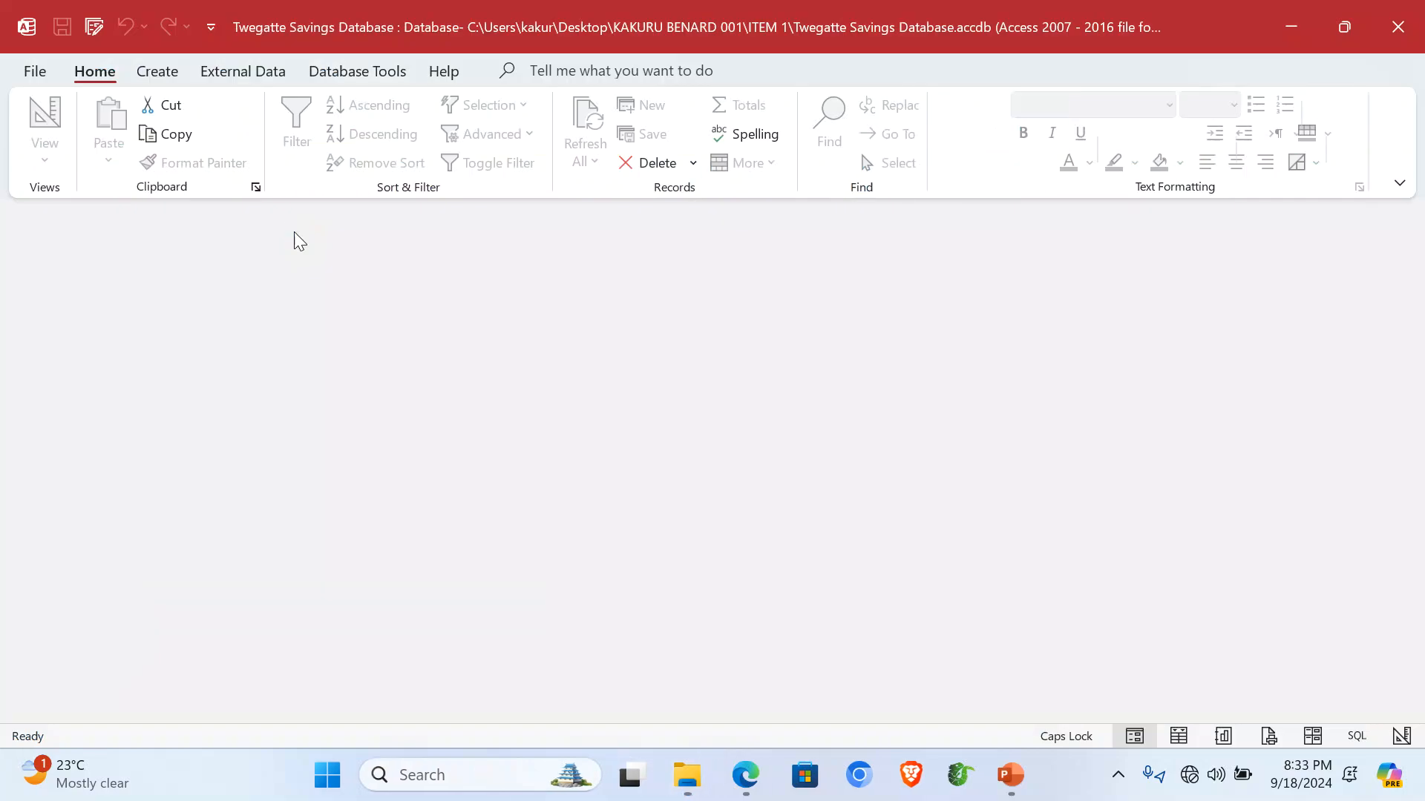
double_click(66, 311)
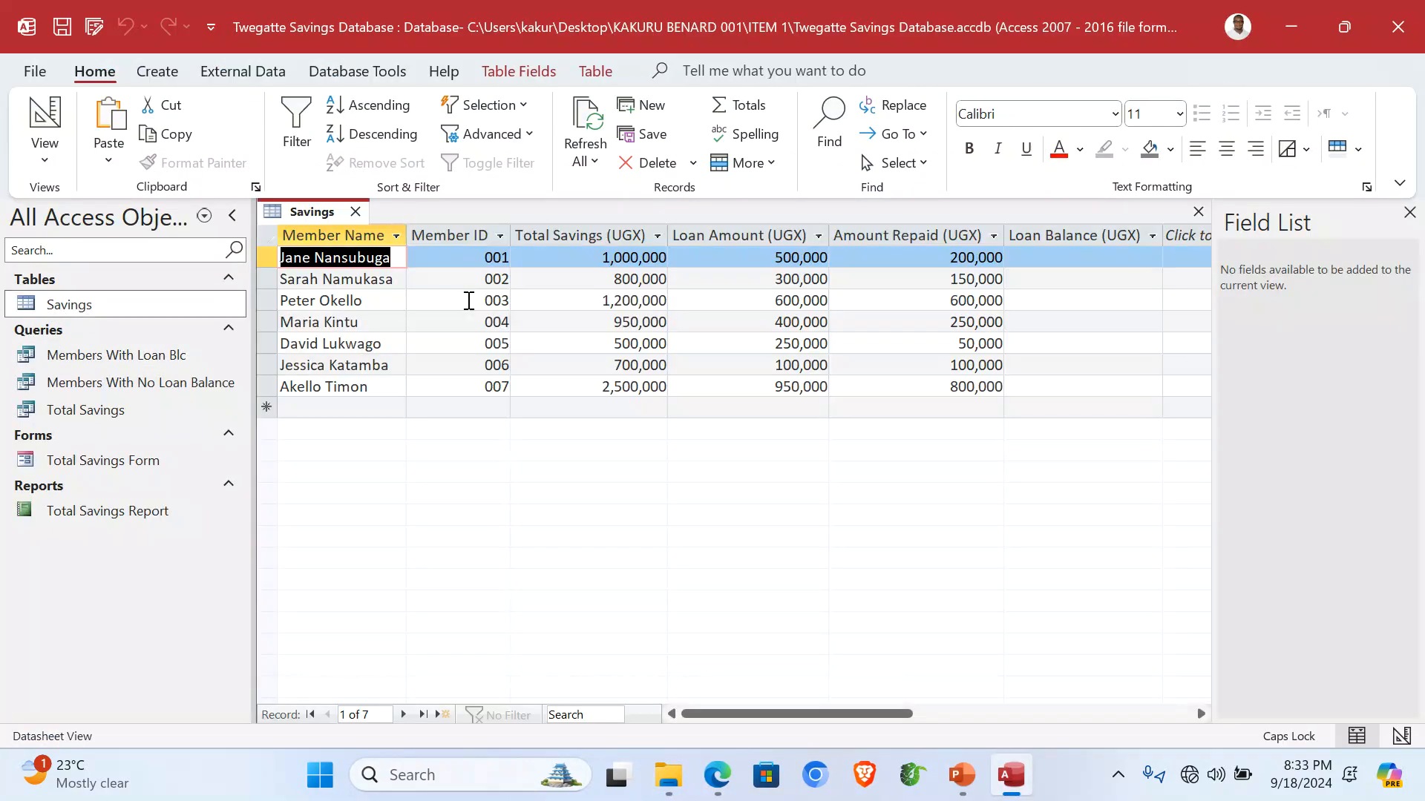
click(1198, 213)
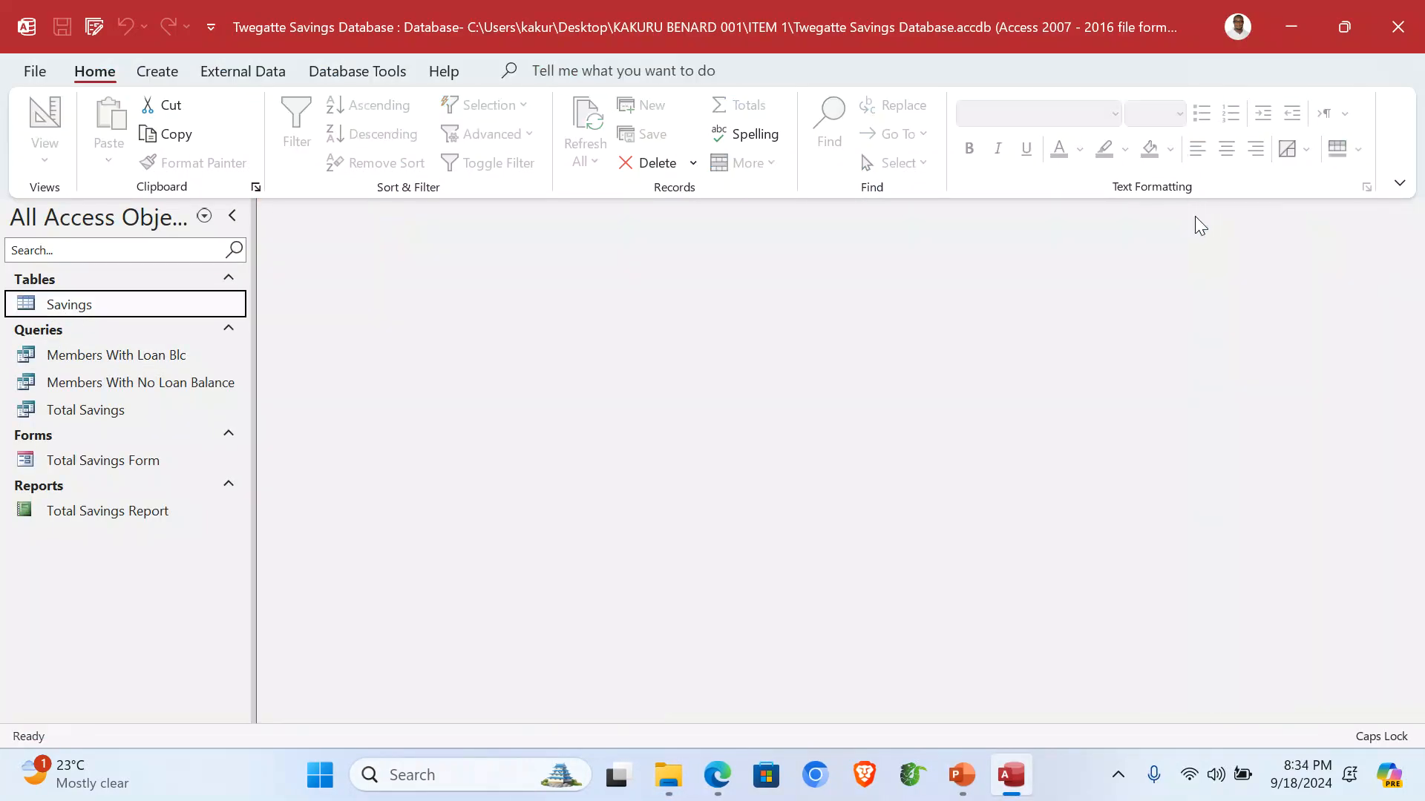
double_click(129, 363)
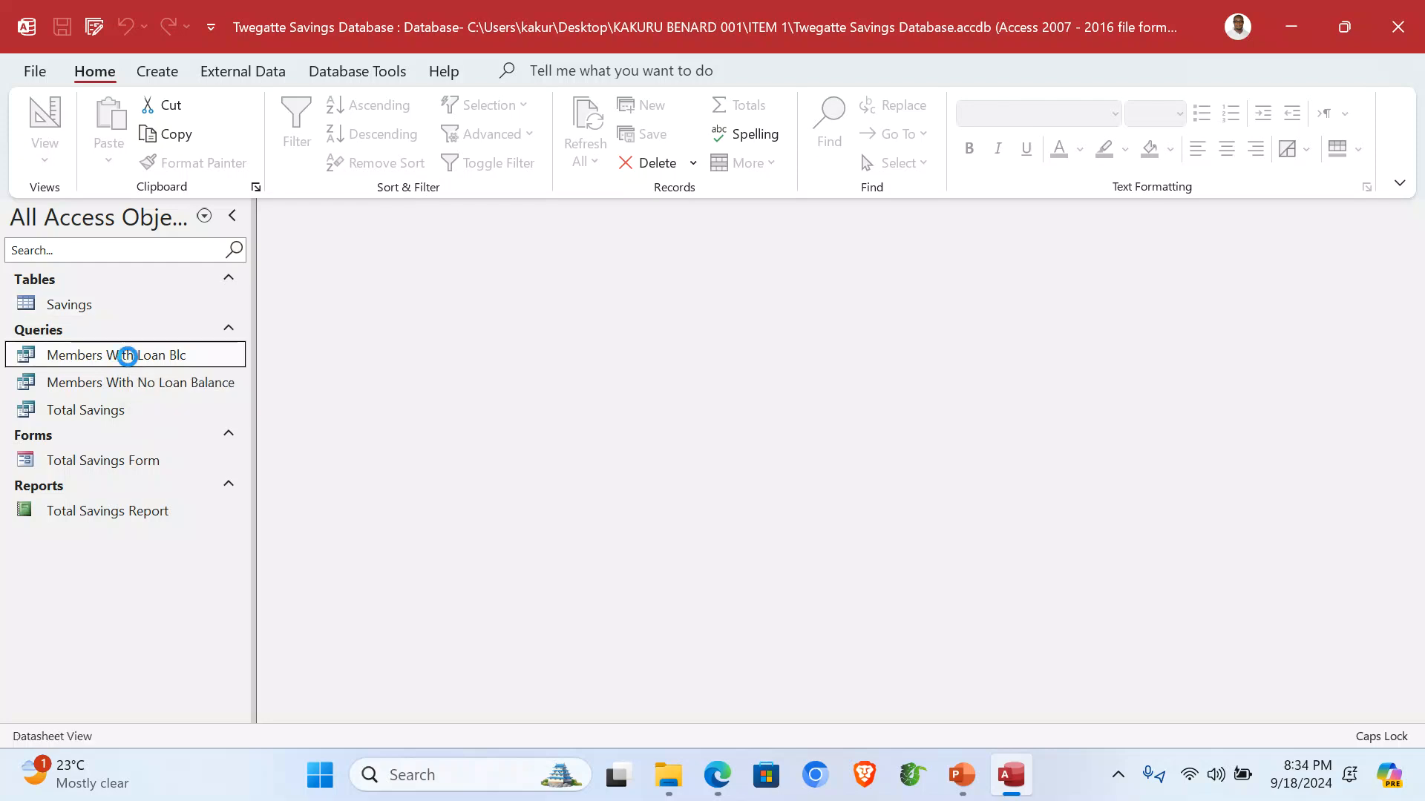
click(1117, 241)
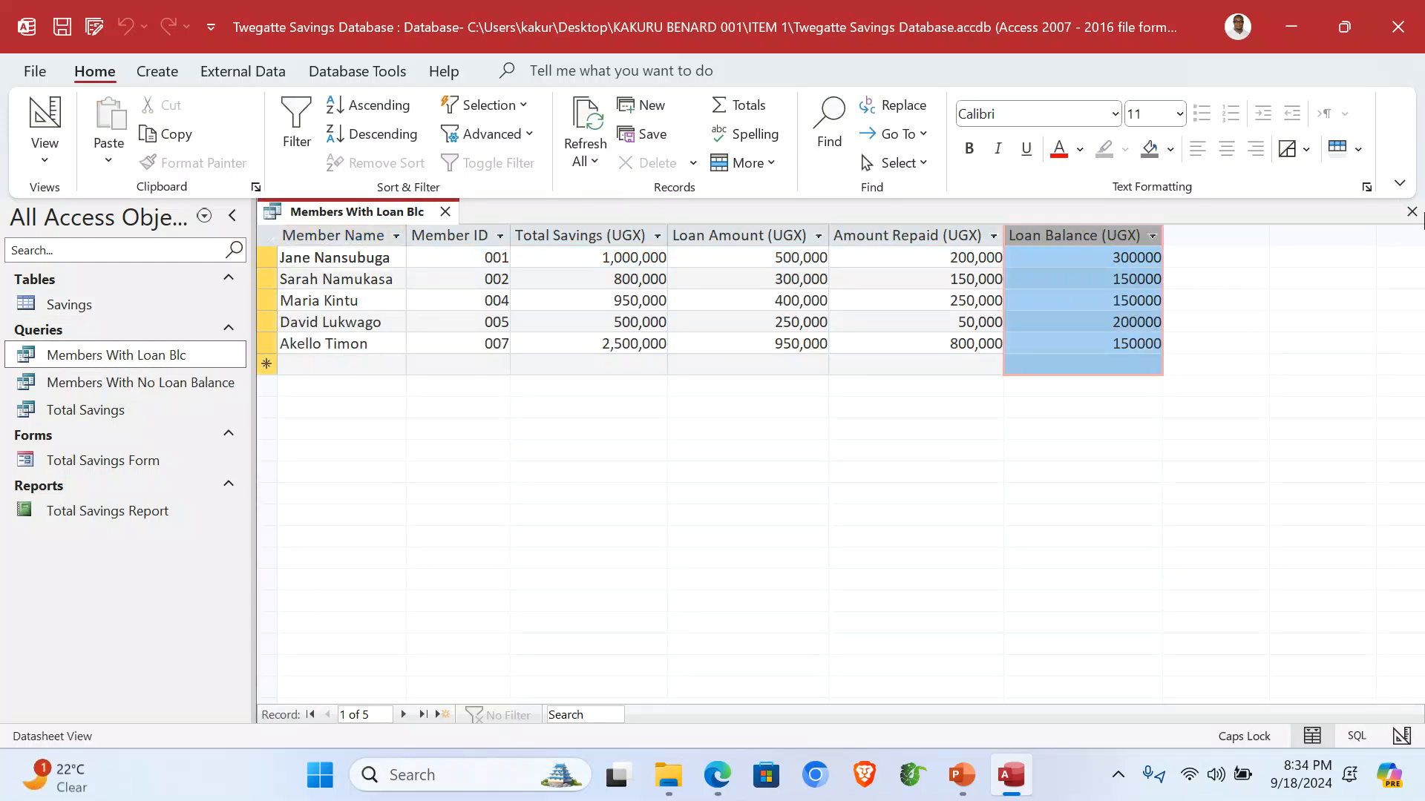
click(1412, 212)
Review the No Loan Balance and Total Savings queries, the form and report, then close Access.
double_click(156, 385)
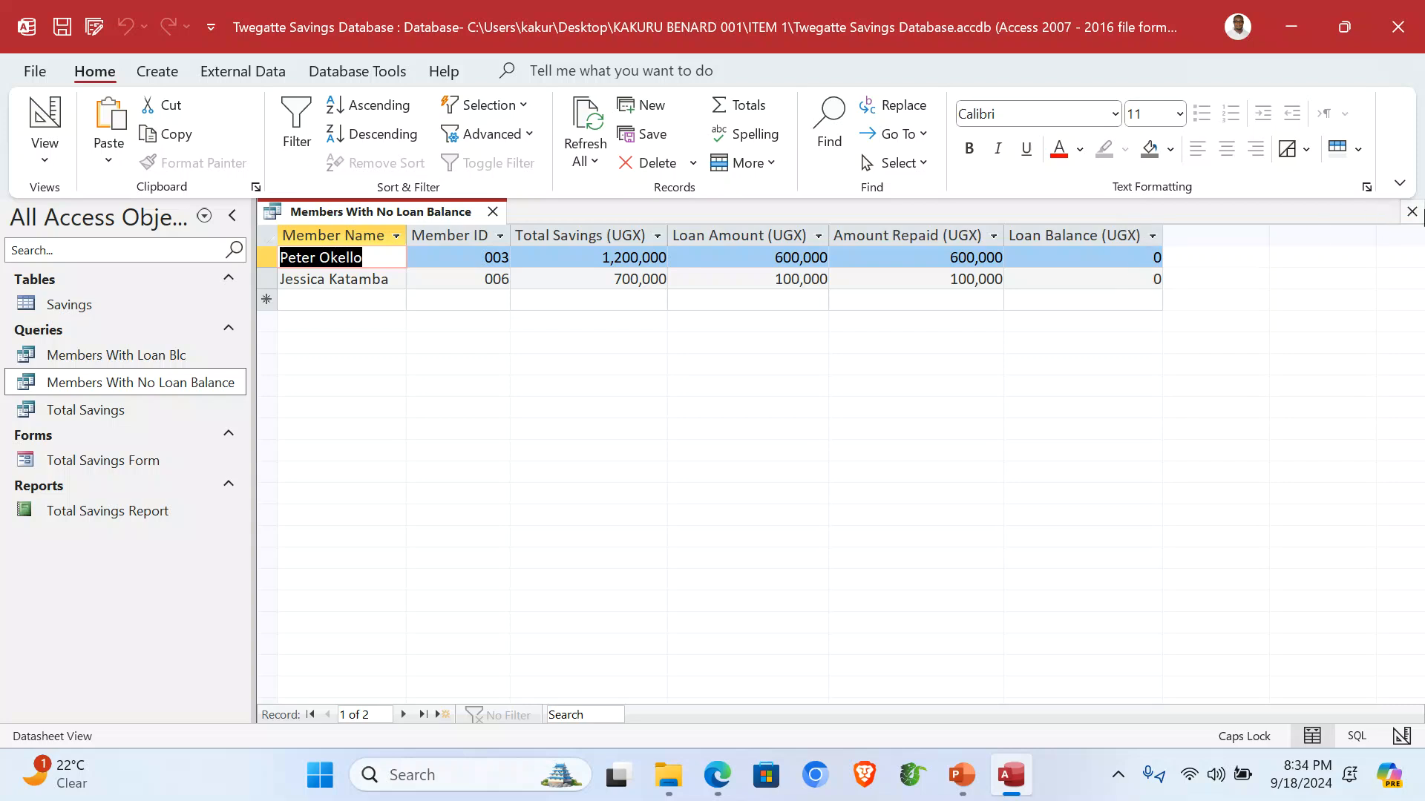
click(1411, 211)
double_click(74, 413)
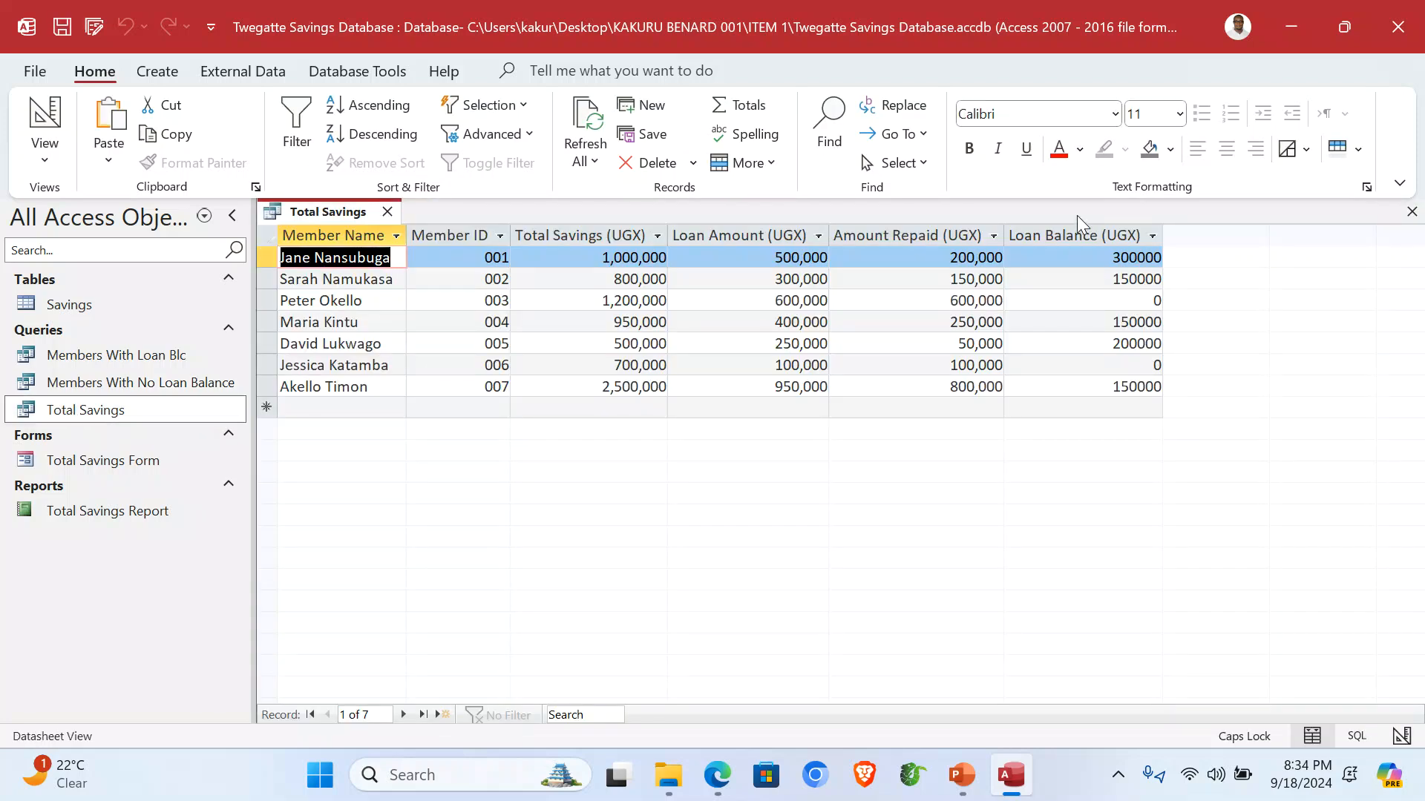
click(1082, 225)
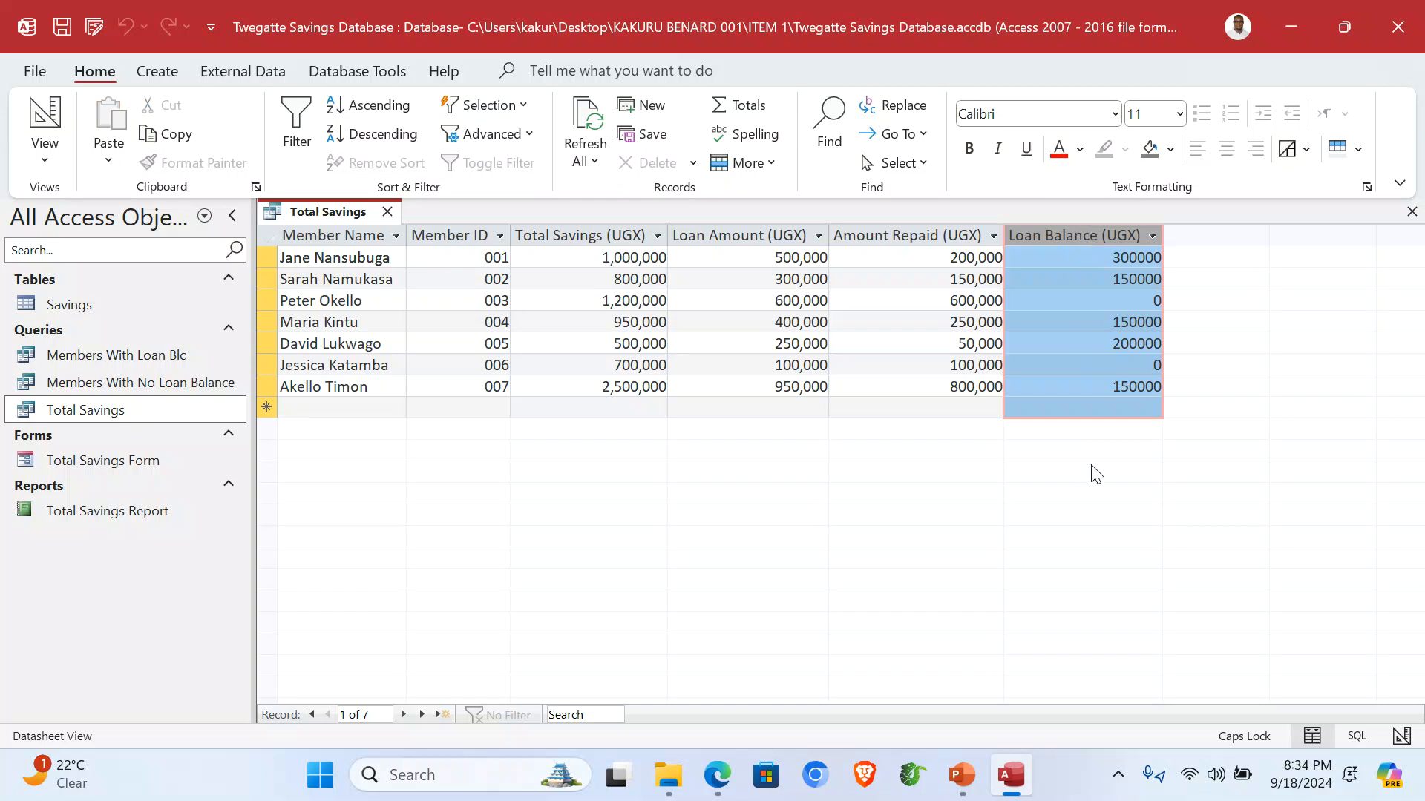
click(1411, 213)
double_click(130, 460)
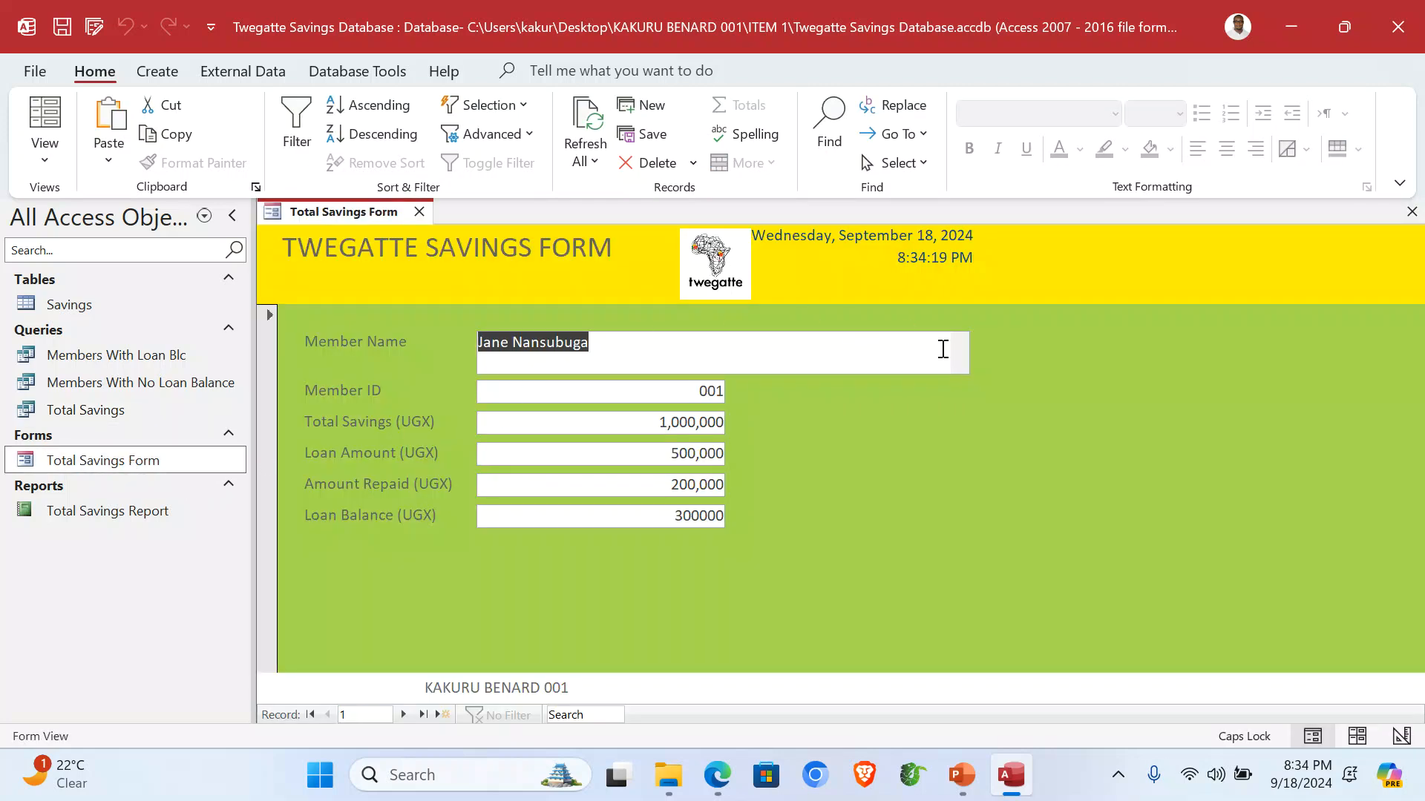
double_click(113, 510)
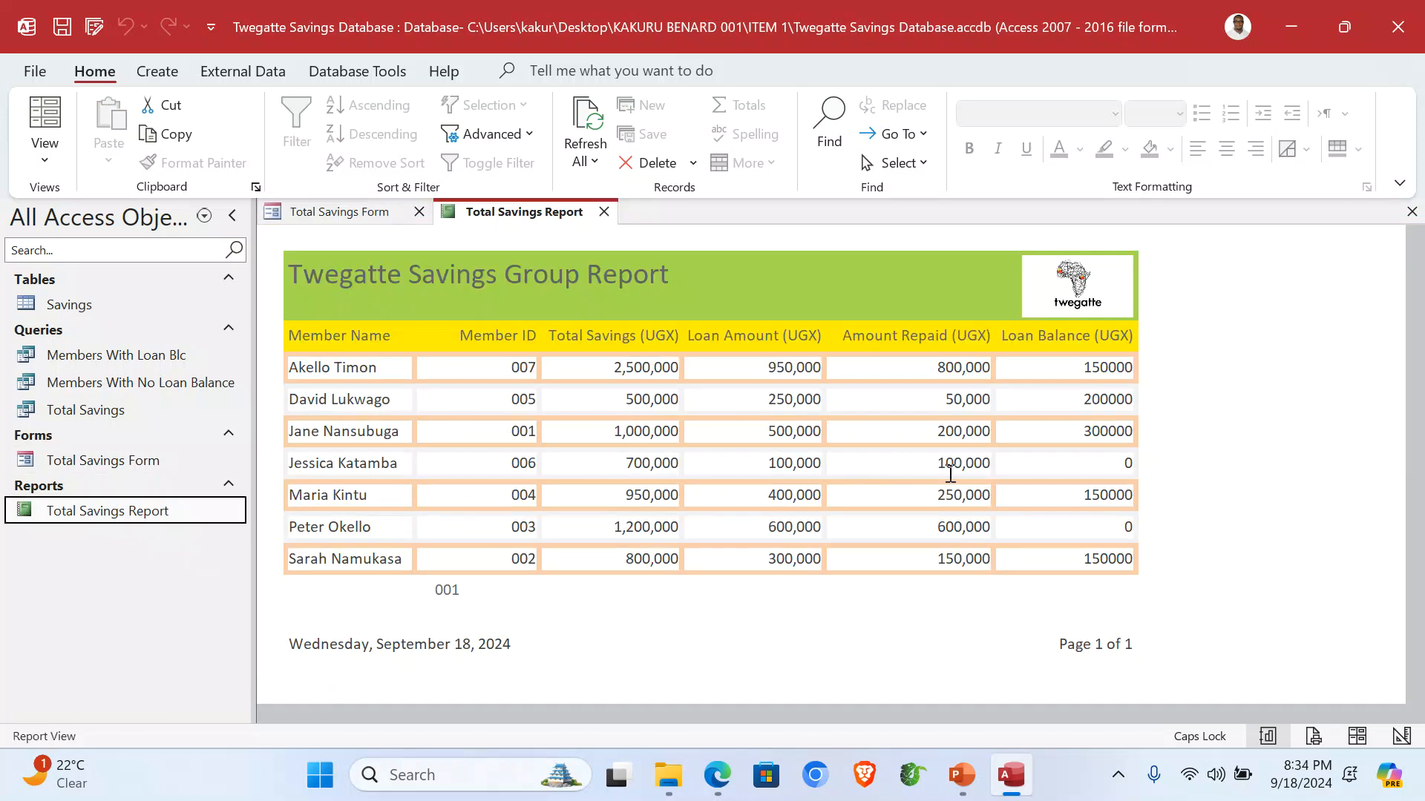
click(1397, 27)
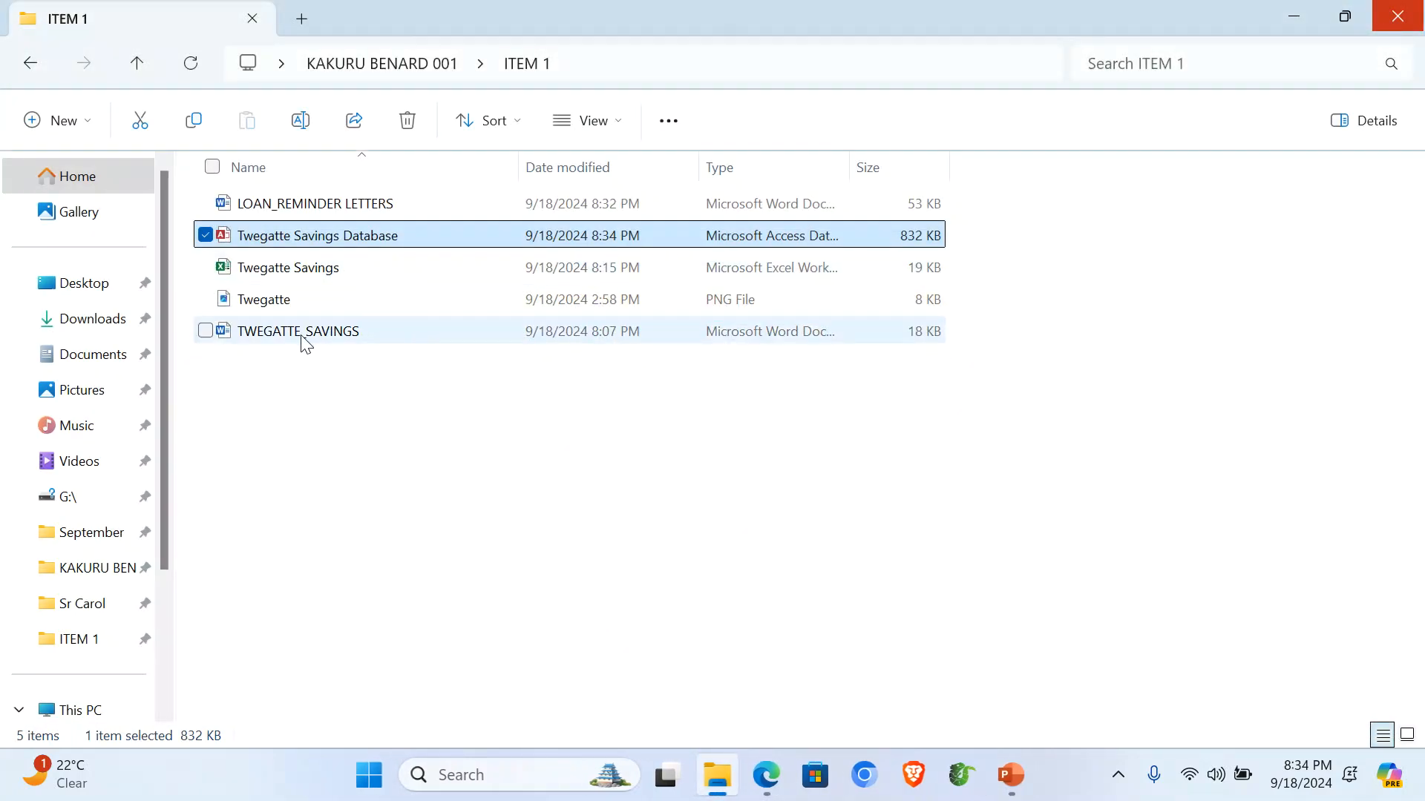
Scroll through the merged LOAN_REMINDER LETTERS, then close Word and the ITEM 1 folder.
double_click(316, 211)
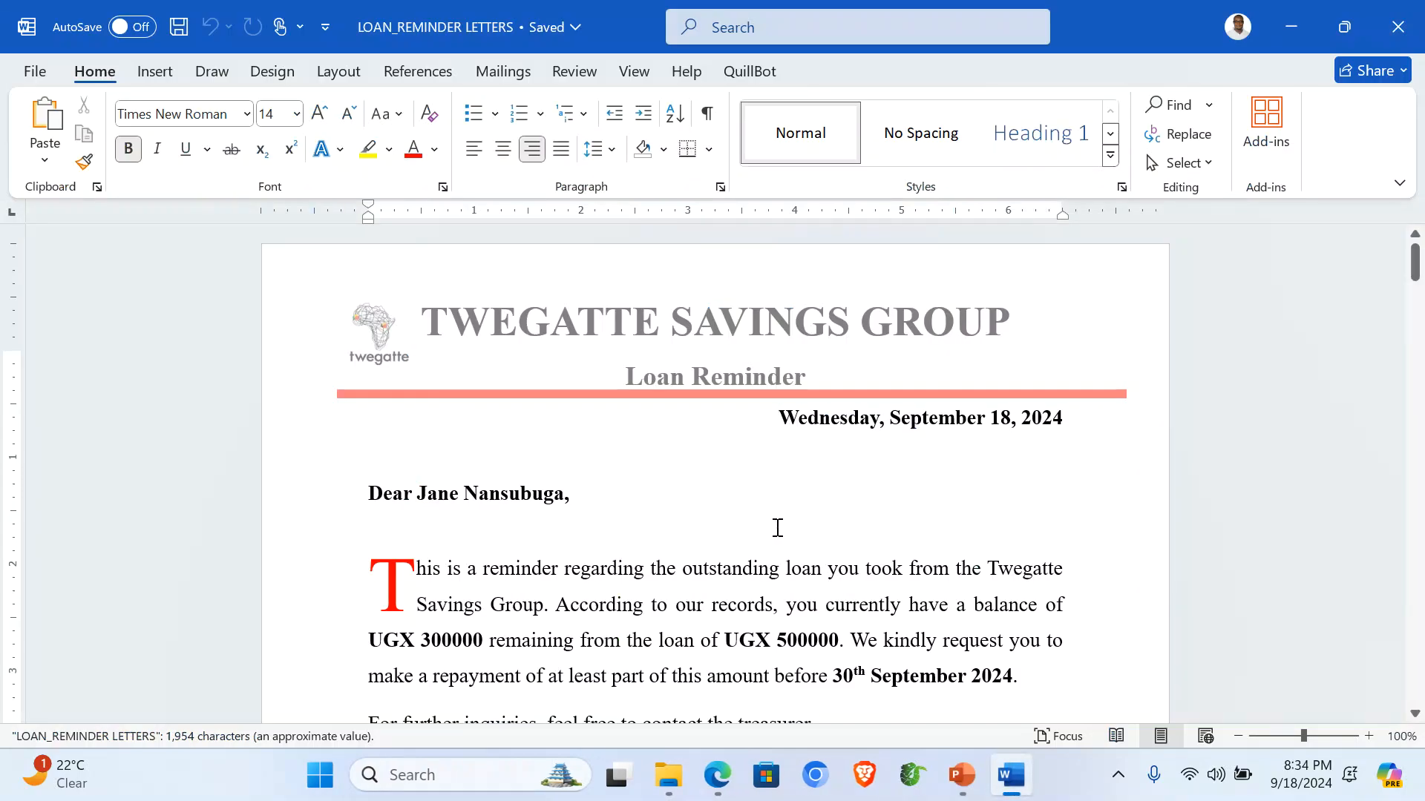
scroll(755, 570, down, 2)
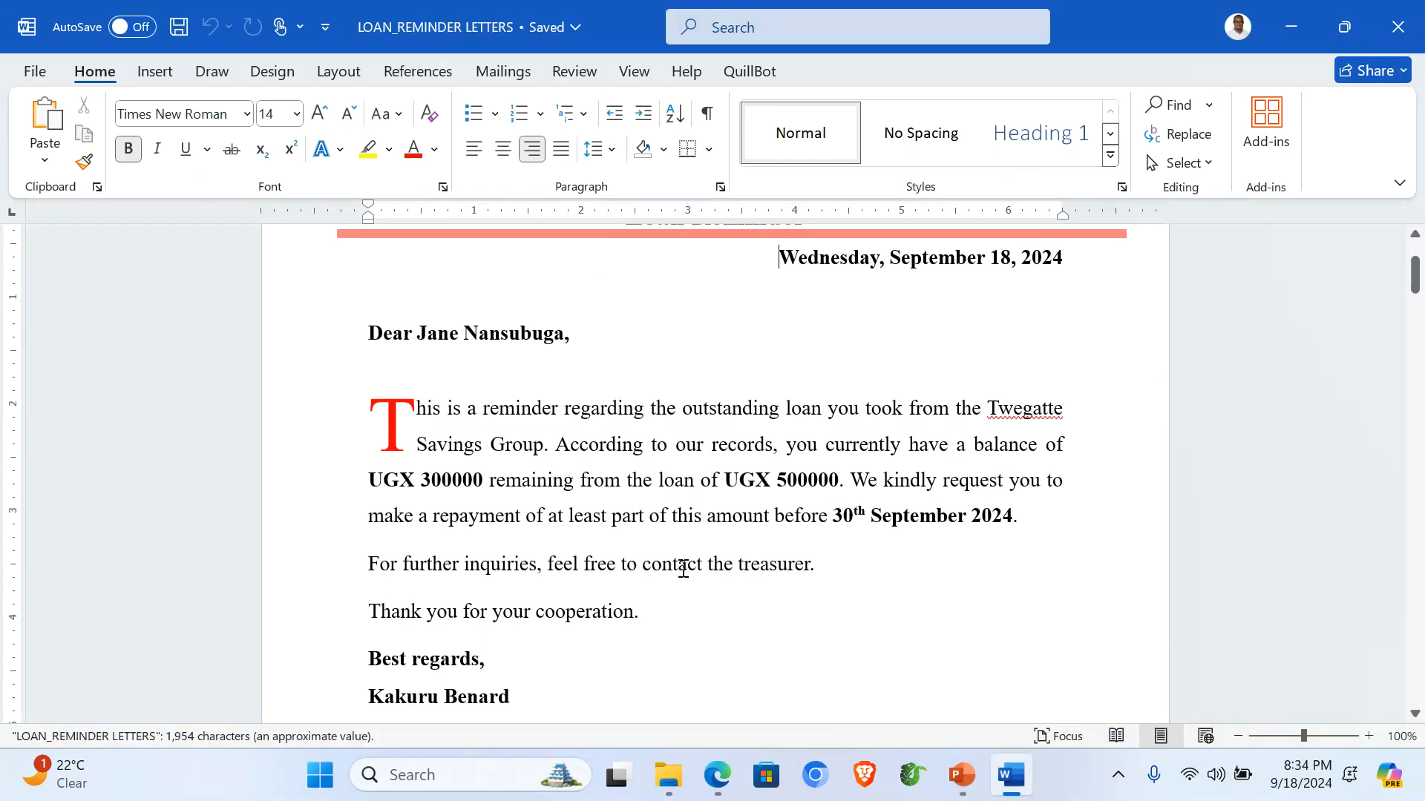
click(1398, 27)
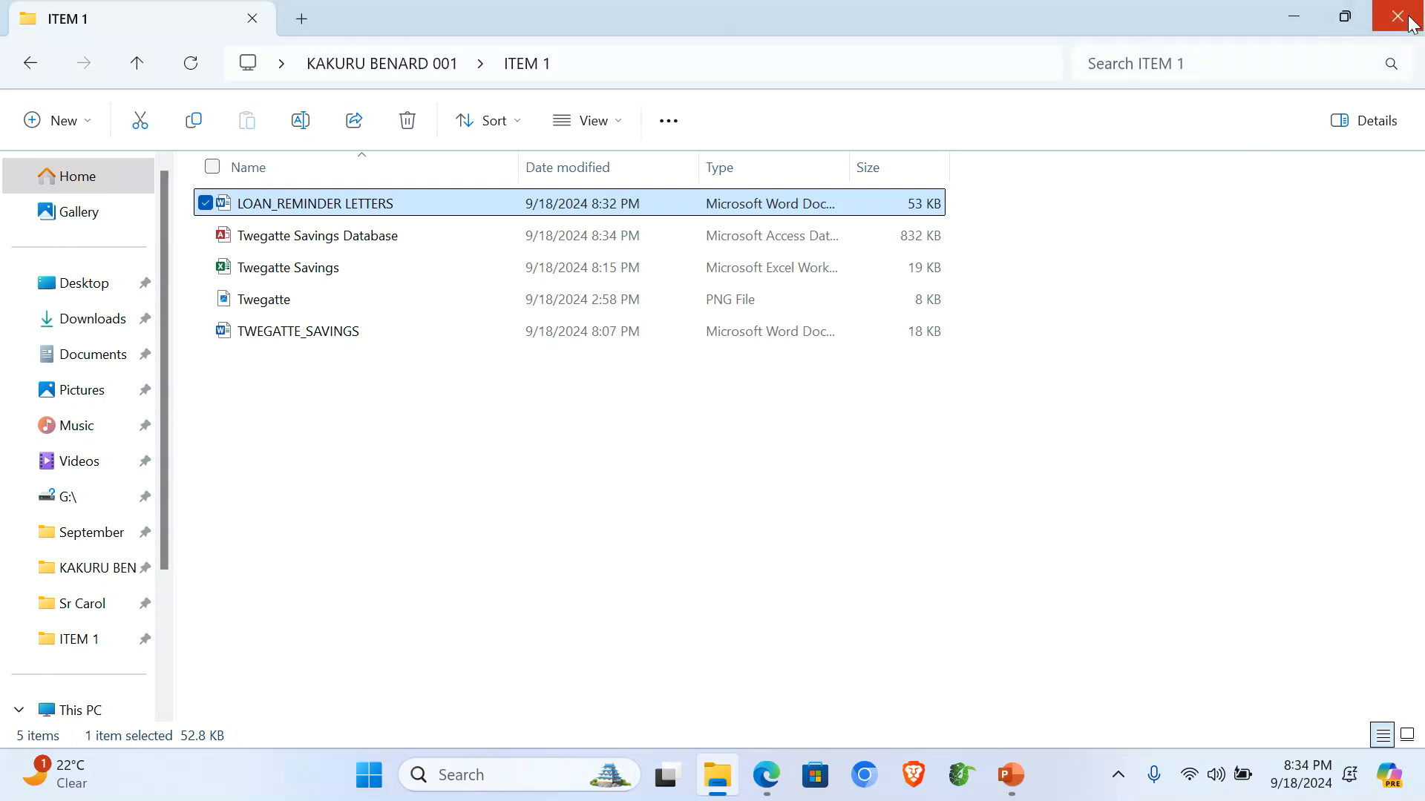
click(1410, 22)
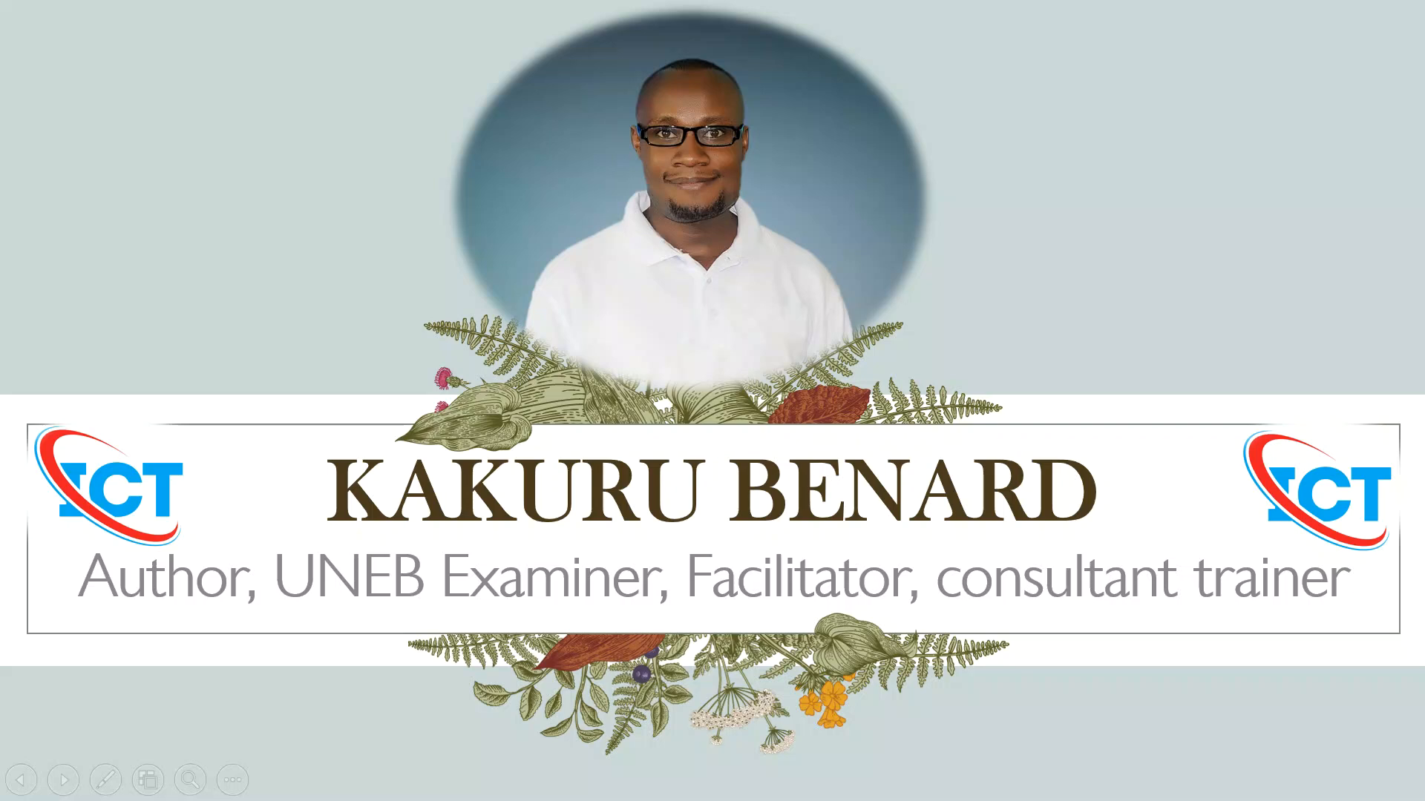
Advance the slide show past NLSC ICT Facilitation and Way Forward slides to GENERAL TIPS.
key(Right)
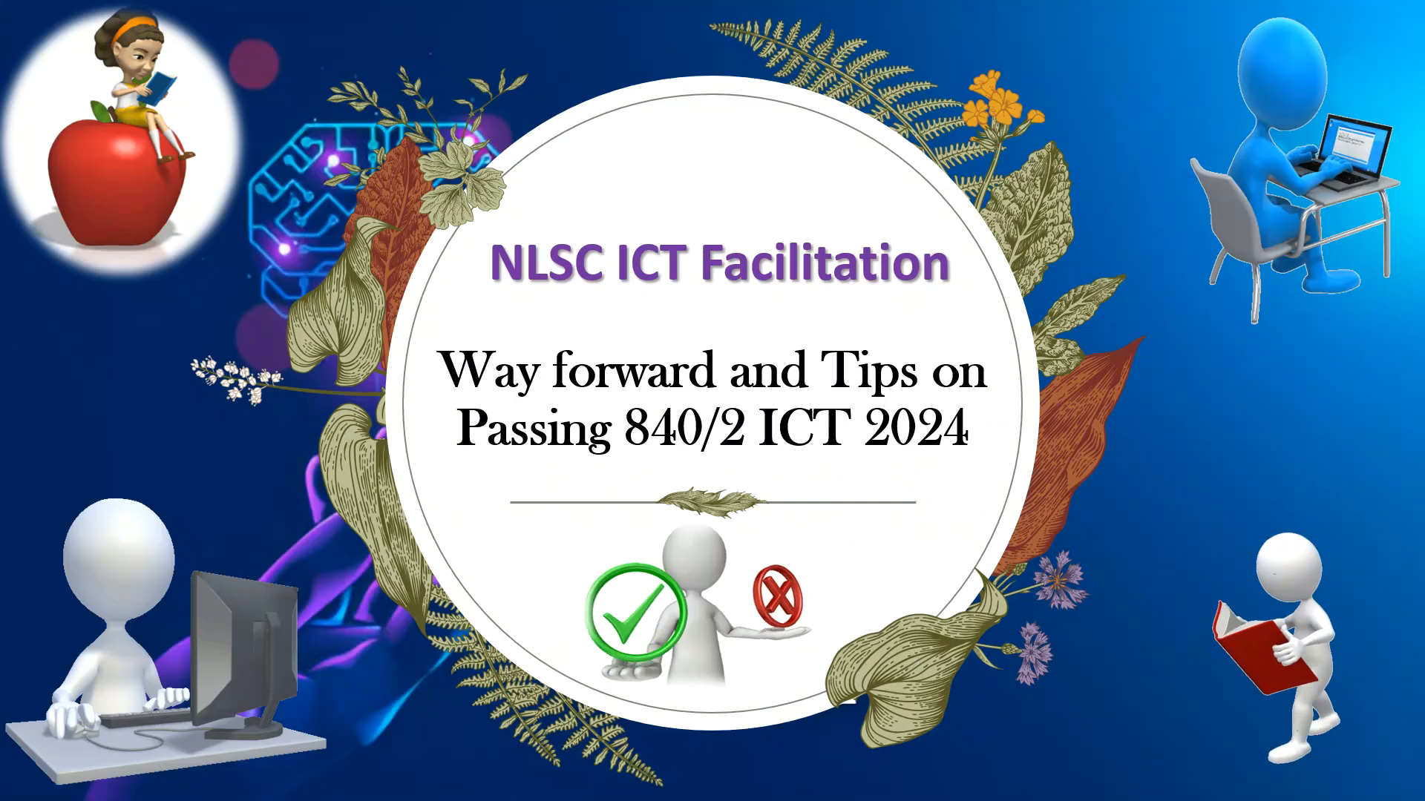
key(Right)
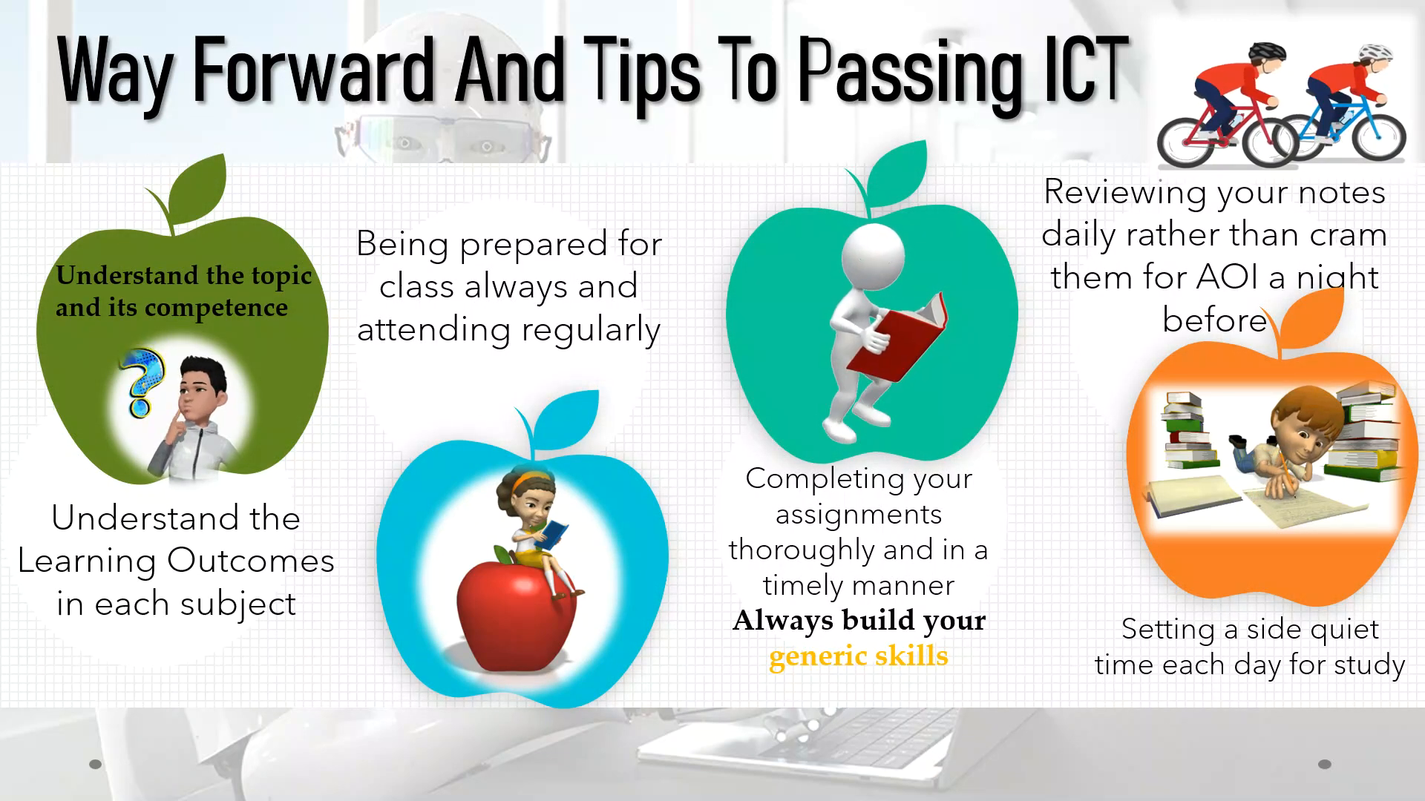
key(Right)
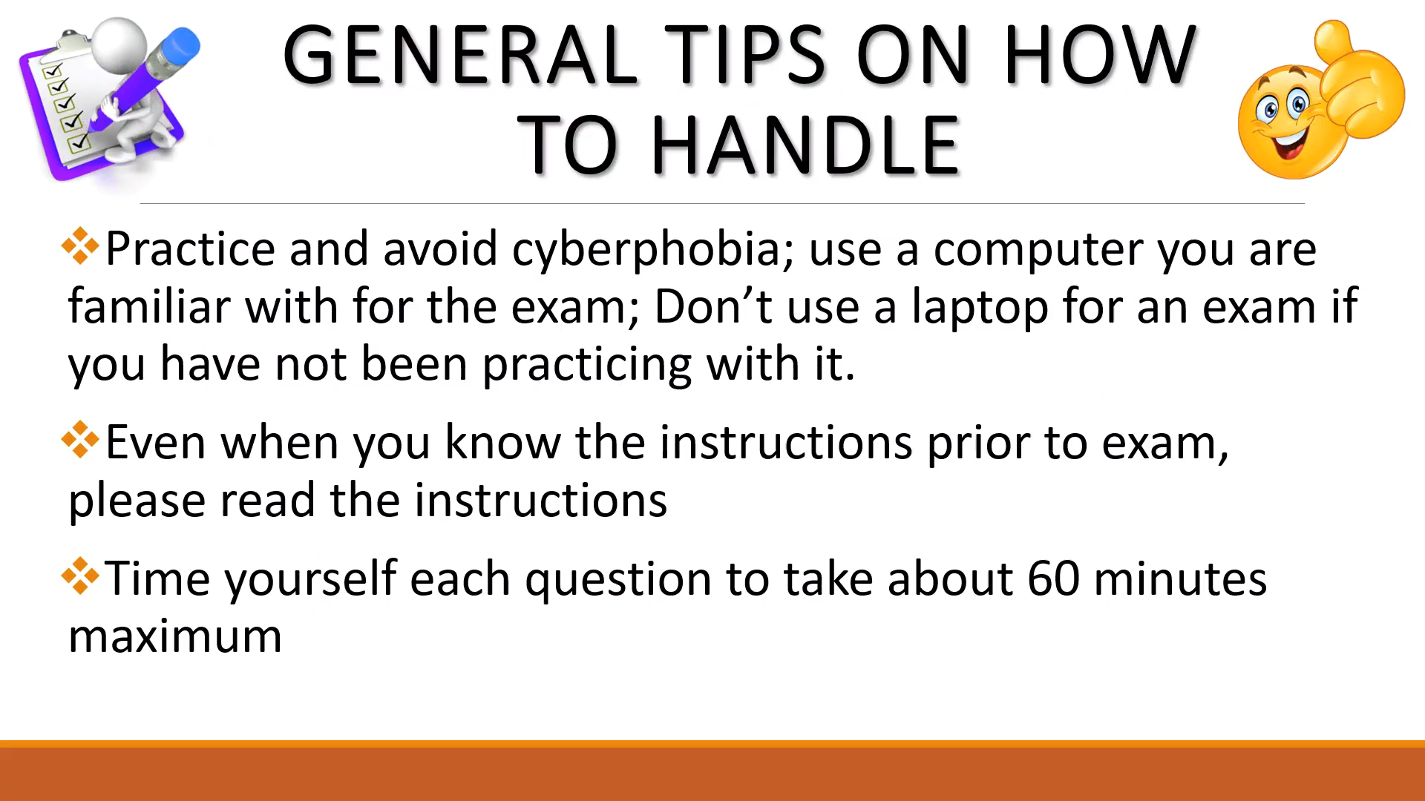